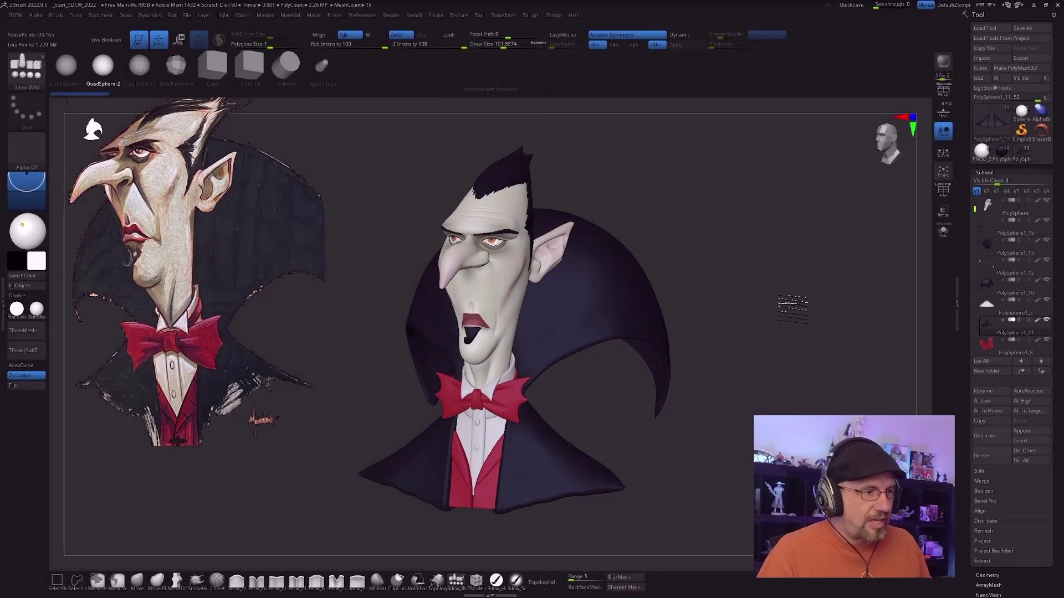
Step: View the finished Dracula bust from several angles and switch the active tool to the plain sphere, PM3D_Sphere3D1
left_click_drag(792, 307, 776, 302)
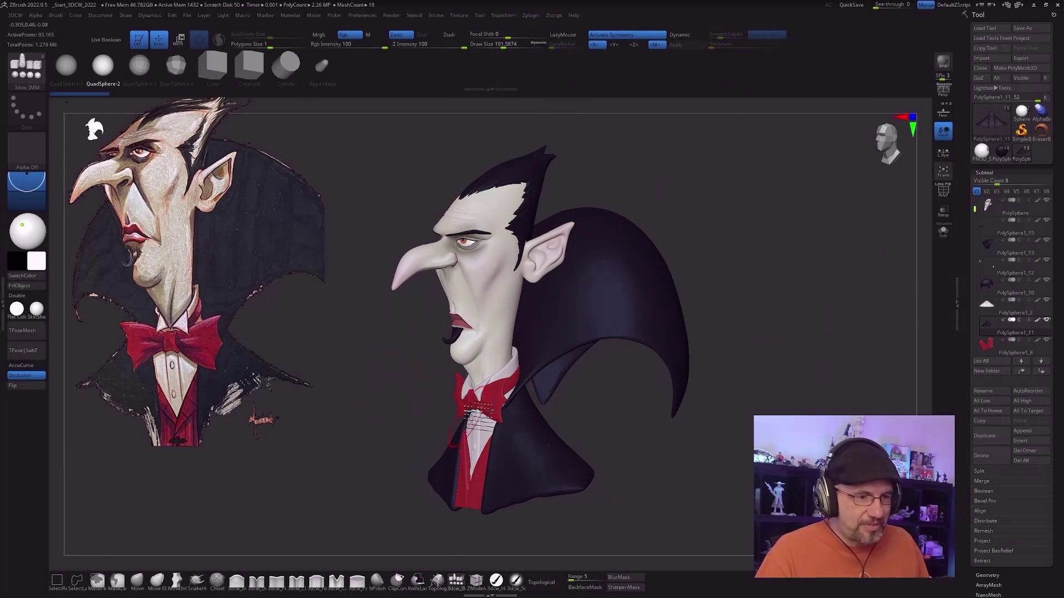
left_click_drag(717, 289, 737, 294)
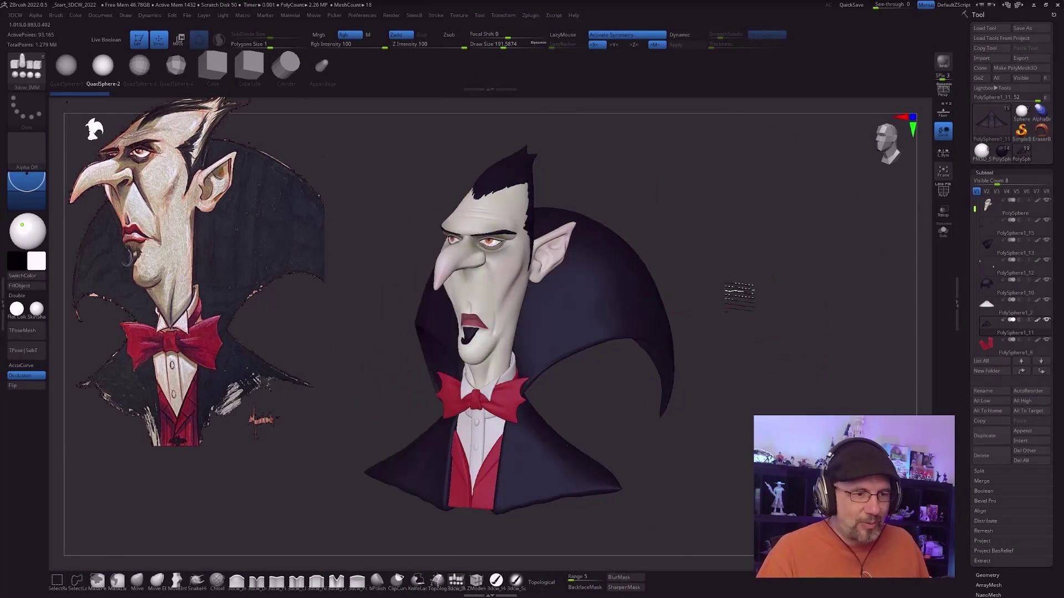
left_click_drag(700, 250, 738, 238)
left_click(980, 150)
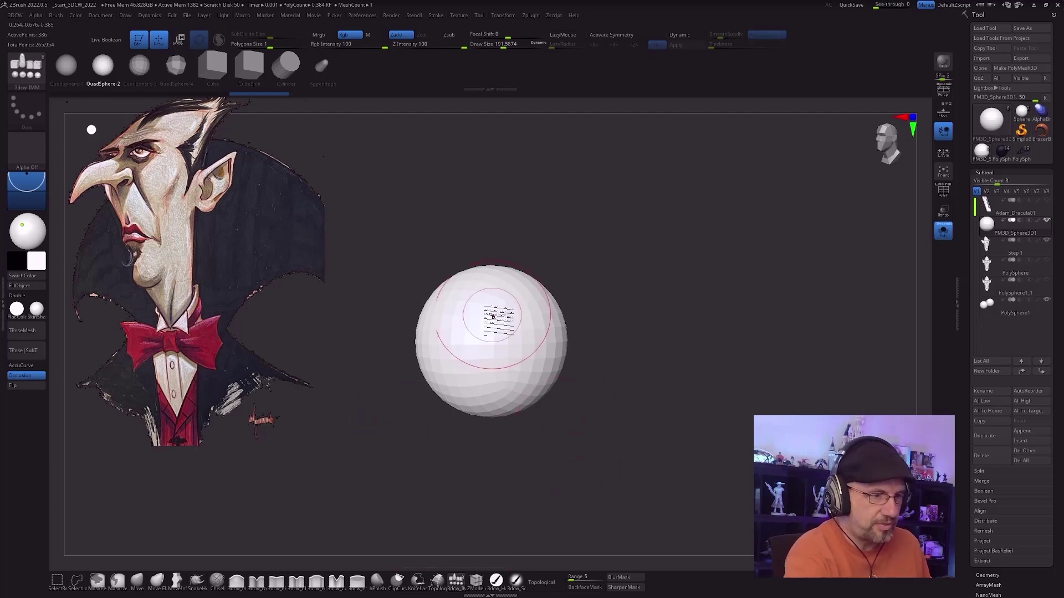
left_click_drag(594, 420, 626, 458)
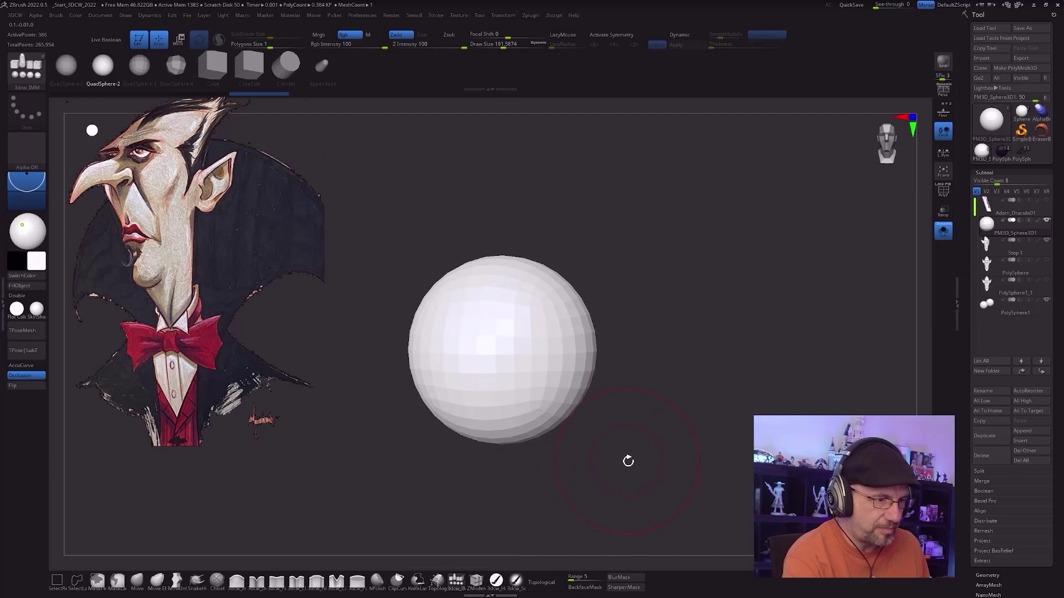
key("b")
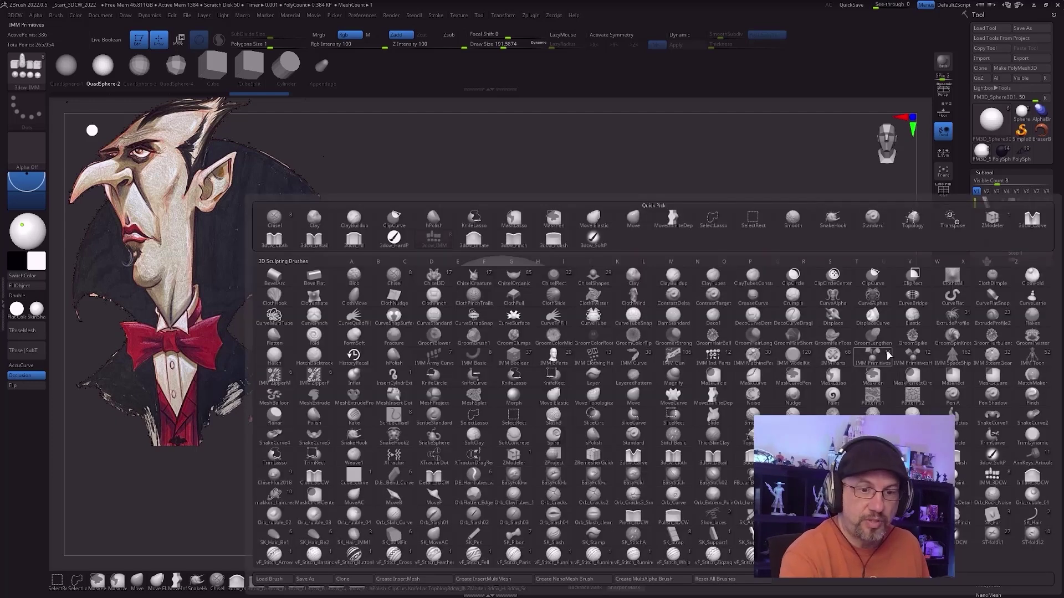
mouse_move(909, 362)
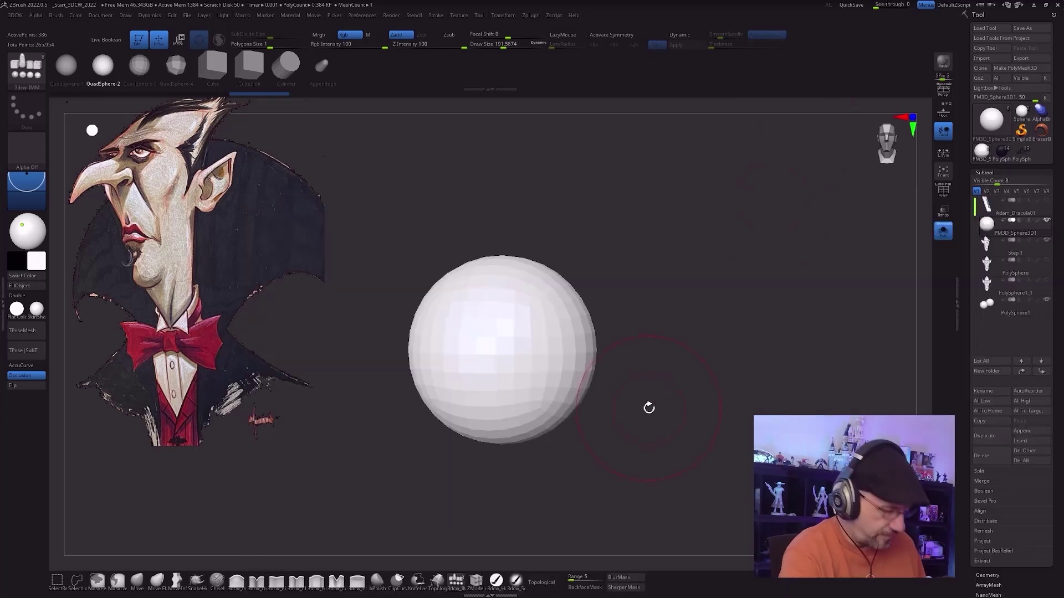
scroll(669, 420, "down", 4)
left_click_drag(663, 414, 666, 411, "alt")
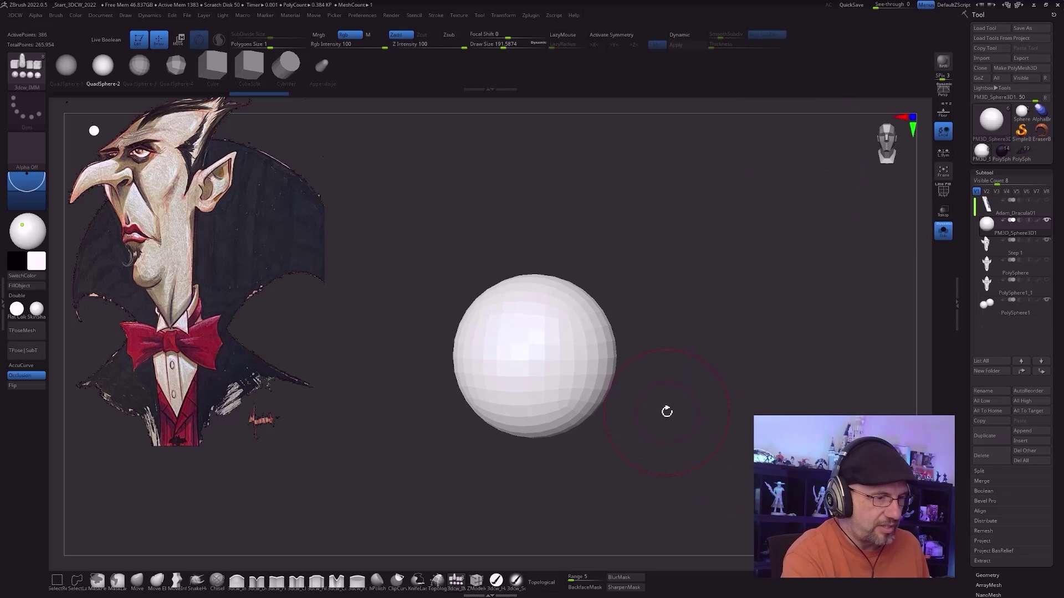
Step: Using the Move brush with symmetry and a draw size of about 393, pull the sphere's top upward into an egg shape
key("b")
key("m")
key("v")
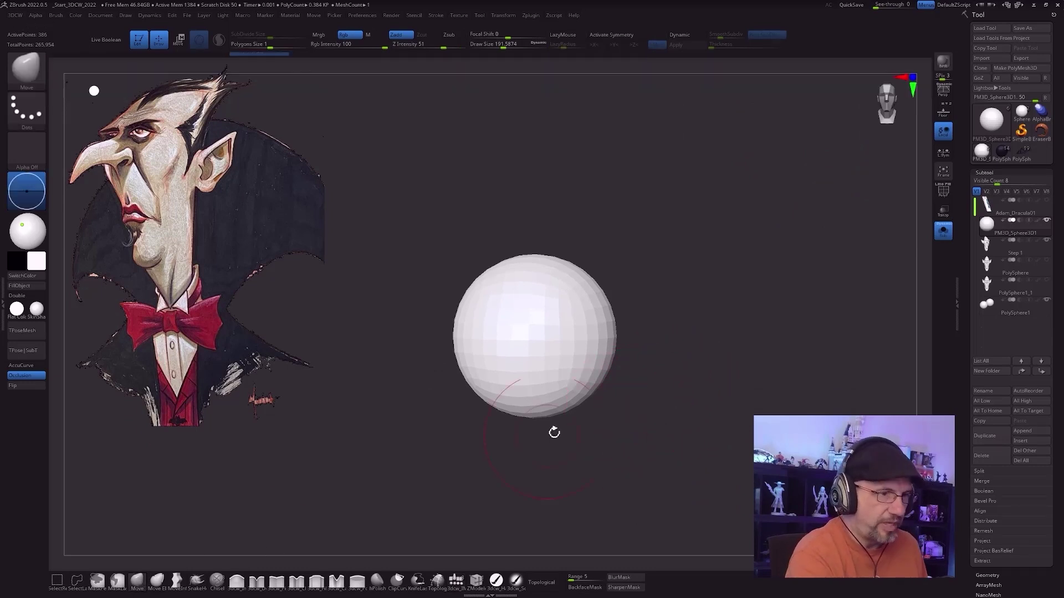
key("s")
mouse_move(657, 384)
left_mouse_down()
mouse_move(672, 385)
mouse_move(627, 418)
mouse_move(553, 354)
left_mouse_up()
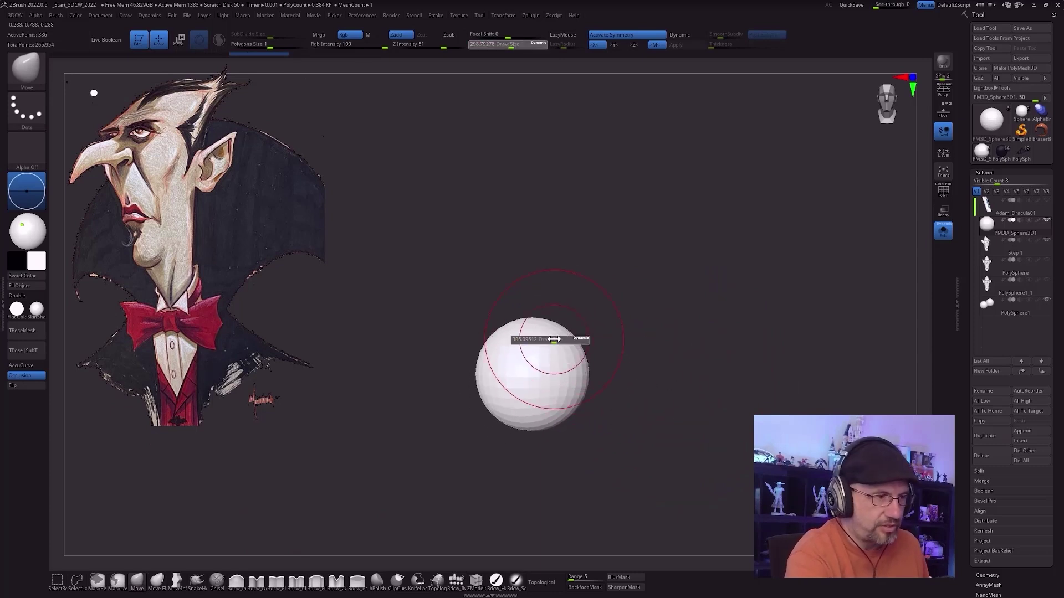
mouse_move(560, 346)
left_mouse_down()
mouse_move(579, 327)
mouse_move(573, 314)
left_mouse_up()
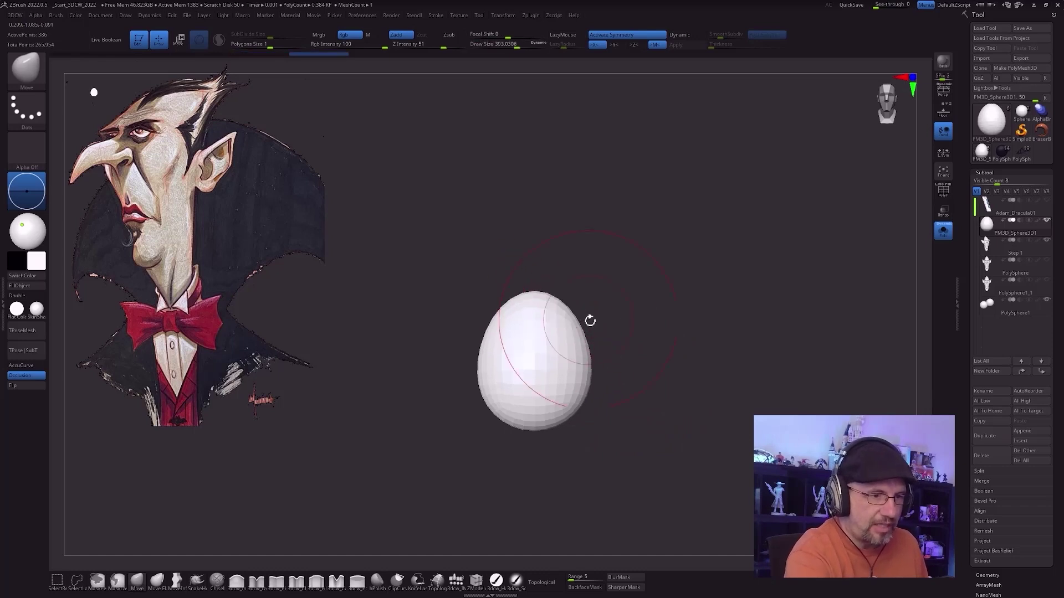
mouse_move(648, 407)
left_mouse_down()
mouse_move(622, 408)
mouse_move(641, 375)
mouse_move(636, 391)
left_mouse_up()
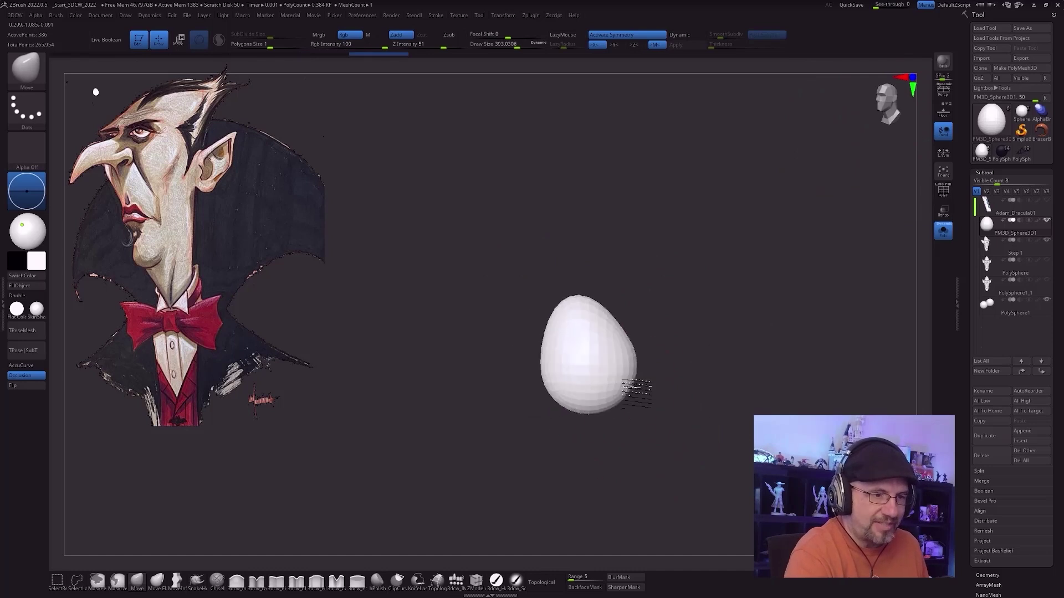
Step: Enlarge the Move brush and stretch the egg into a long head, pulling the cranium up and back and the chin down
key("]")
left_click_drag(582, 305, 601, 225)
left_click_drag(571, 285, 560, 295)
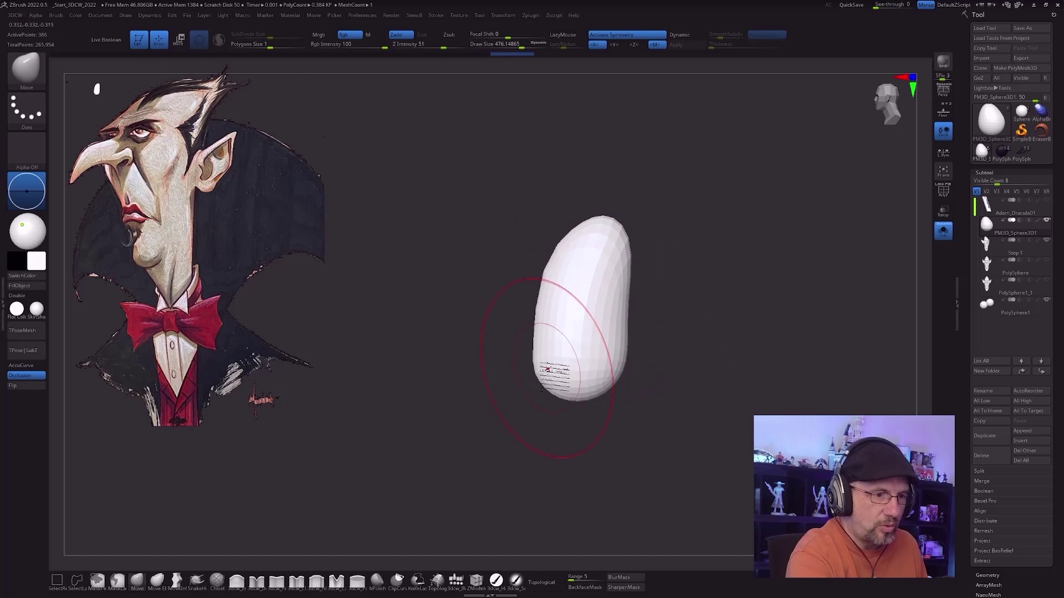
left_click_drag(592, 424, 602, 446)
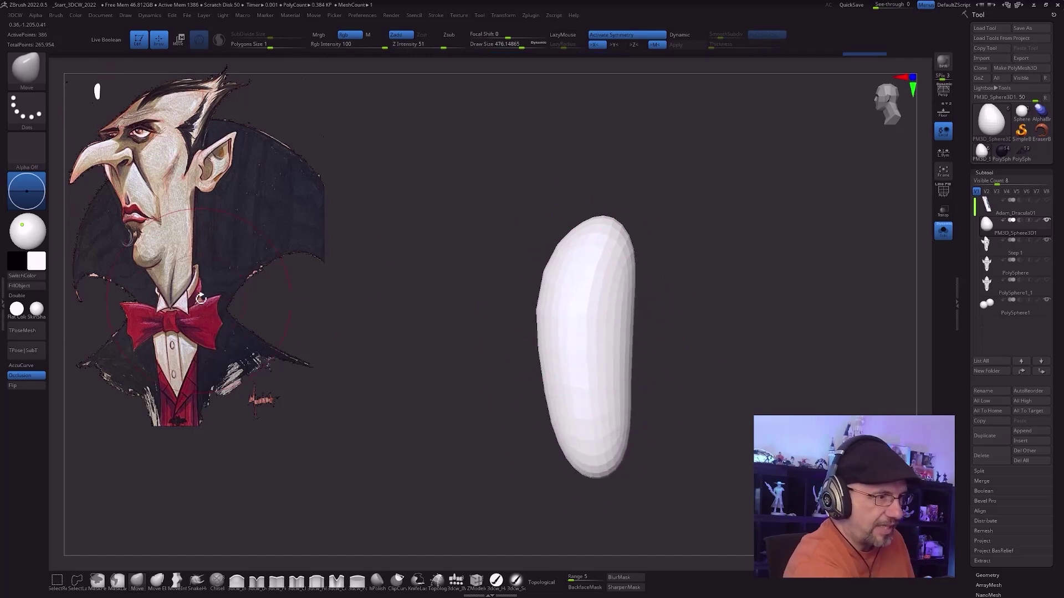
left_click_drag(704, 336, 667, 416, "alt")
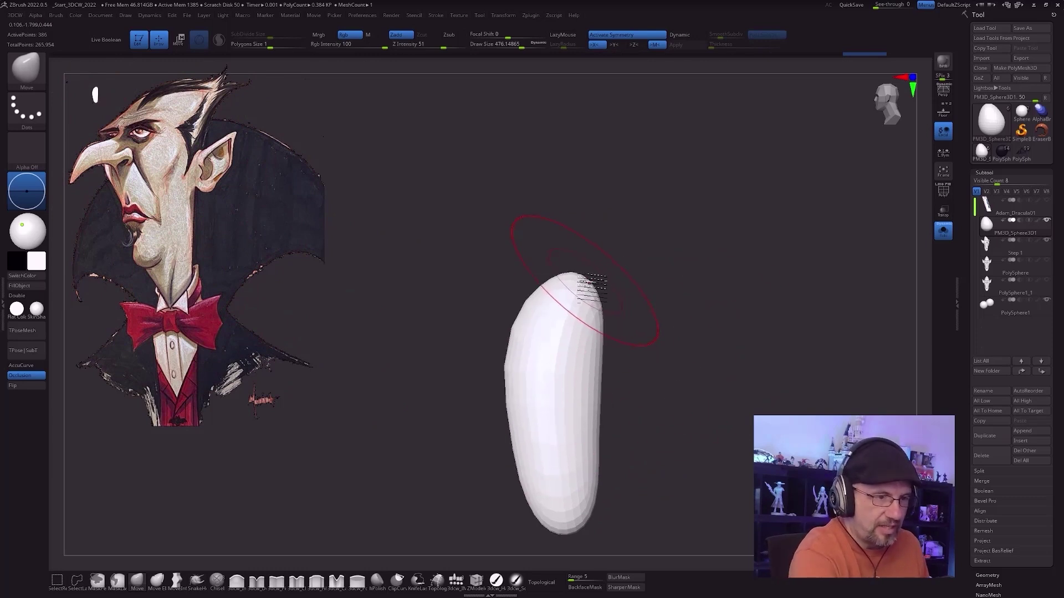
Step: Shape the head with a back-sloping pointed cranium, a protruding brow area and a narrow lower face tapering to the chin
left_click_drag(591, 282, 609, 256)
mouse_move(605, 296)
left_mouse_down()
mouse_move(591, 327)
mouse_move(617, 316)
mouse_move(593, 297)
mouse_move(595, 359)
mouse_move(582, 352)
mouse_move(594, 356)
left_mouse_up()
mouse_move(593, 356)
right_mouse_down()
mouse_move(612, 421)
mouse_move(597, 430)
mouse_move(604, 460)
mouse_move(582, 432)
right_mouse_up()
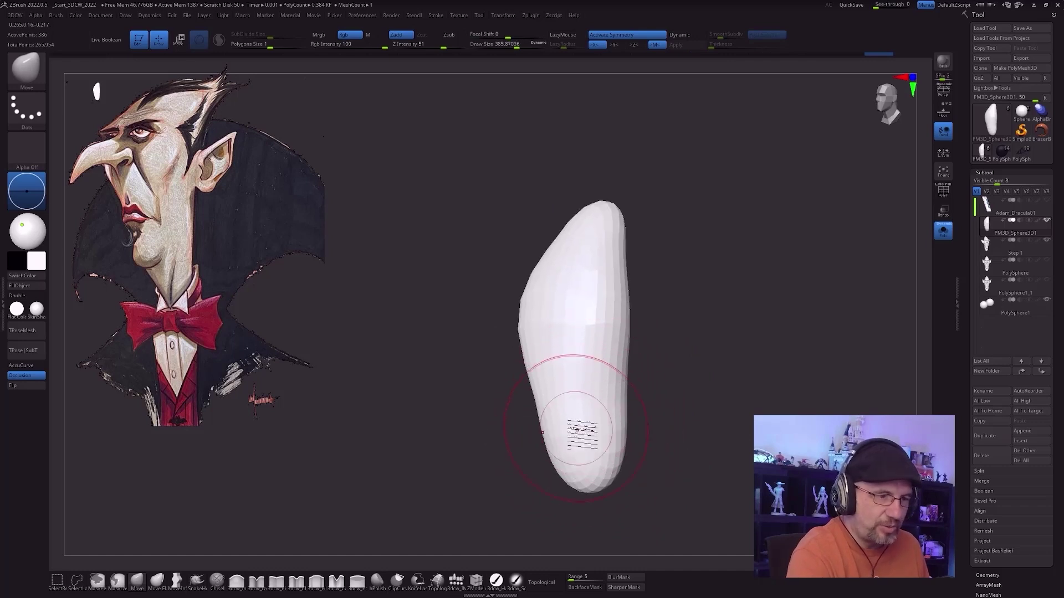
mouse_move(668, 430)
right_mouse_down()
mouse_move(657, 442)
mouse_move(645, 416)
right_mouse_up()
mouse_move(587, 444)
right_mouse_down()
mouse_move(631, 429)
mouse_move(599, 436)
right_mouse_up()
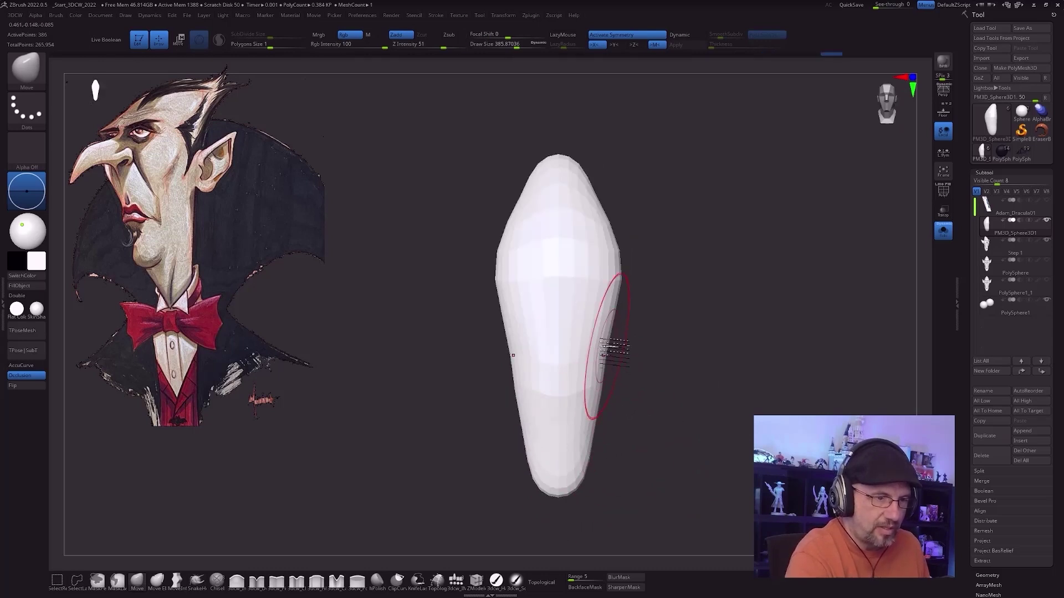
Step: Show the polyframe and ZRemesh the head with a target polygons count of 0.1
mouse_move(682, 387)
right_mouse_down()
mouse_move(659, 391)
mouse_move(670, 386)
mouse_move(648, 422)
mouse_move(620, 421)
mouse_move(606, 447)
mouse_move(591, 439)
mouse_move(603, 380)
mouse_move(625, 393)
right_mouse_up()
key("shift+f")
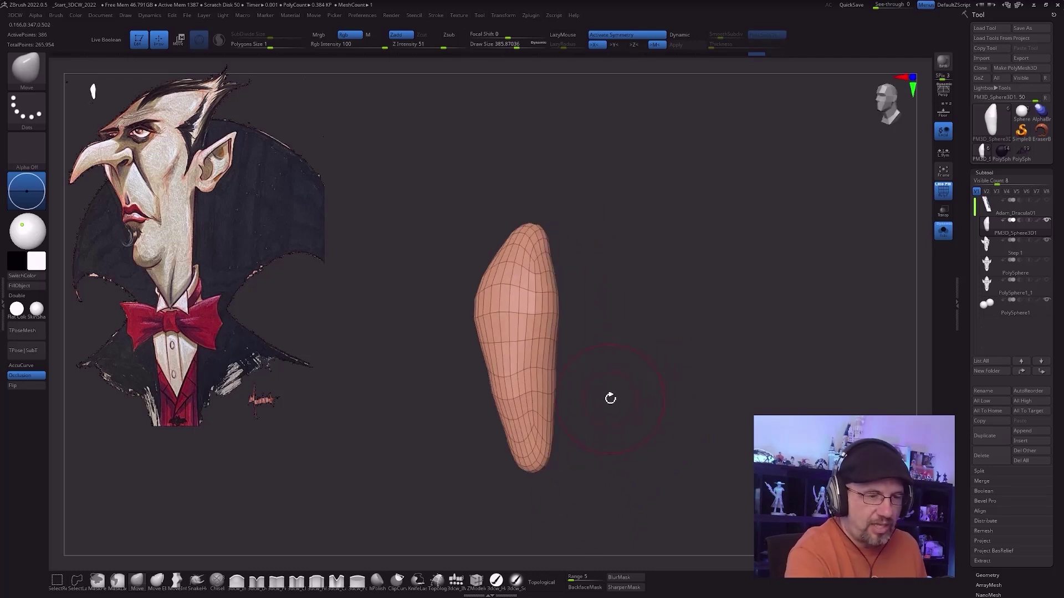
key("space")
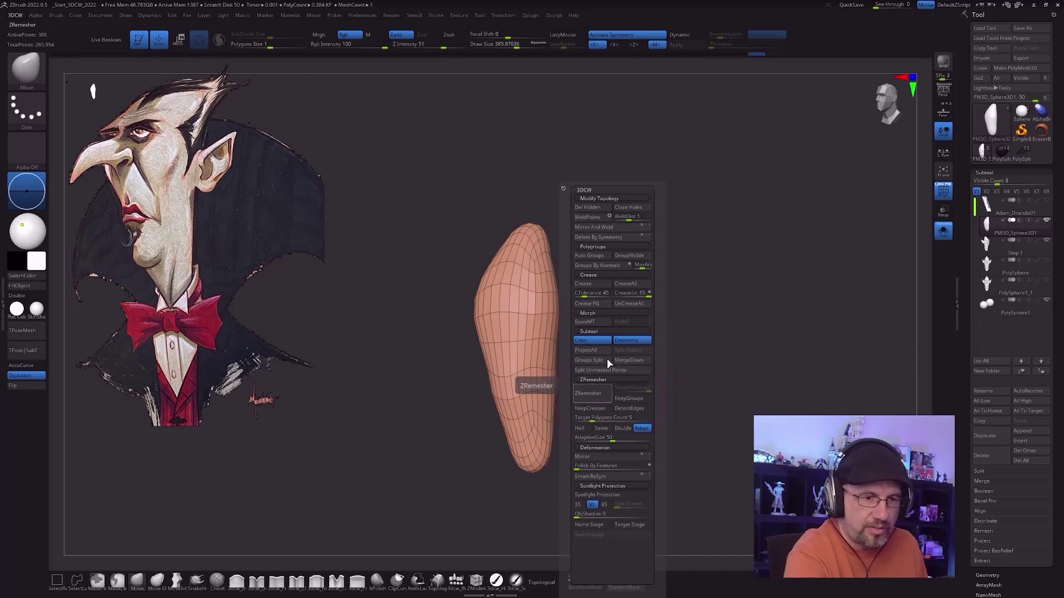
key("space")
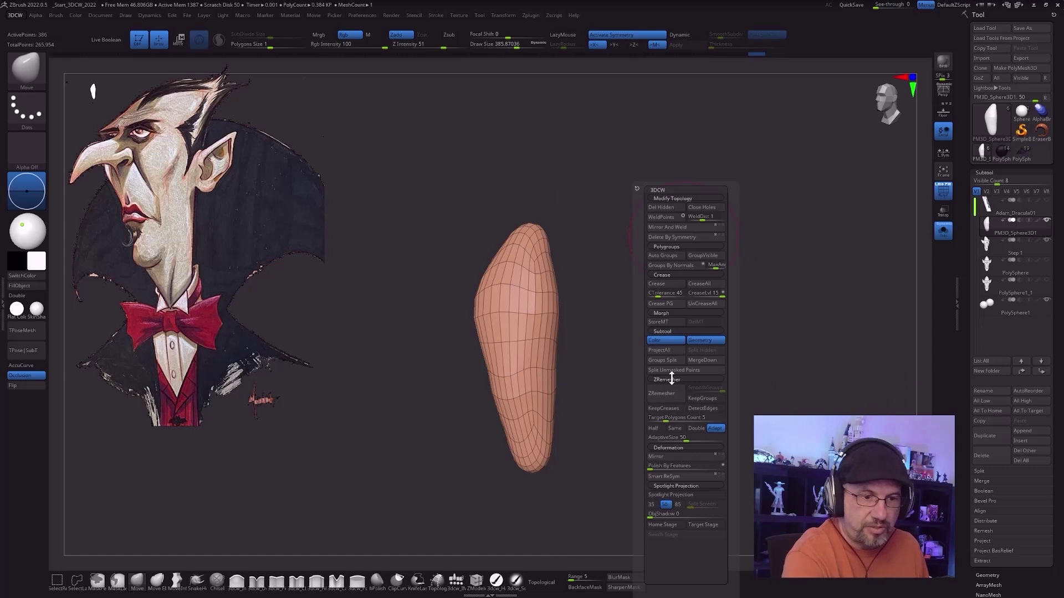
left_click_drag(966, 463, 965, 382)
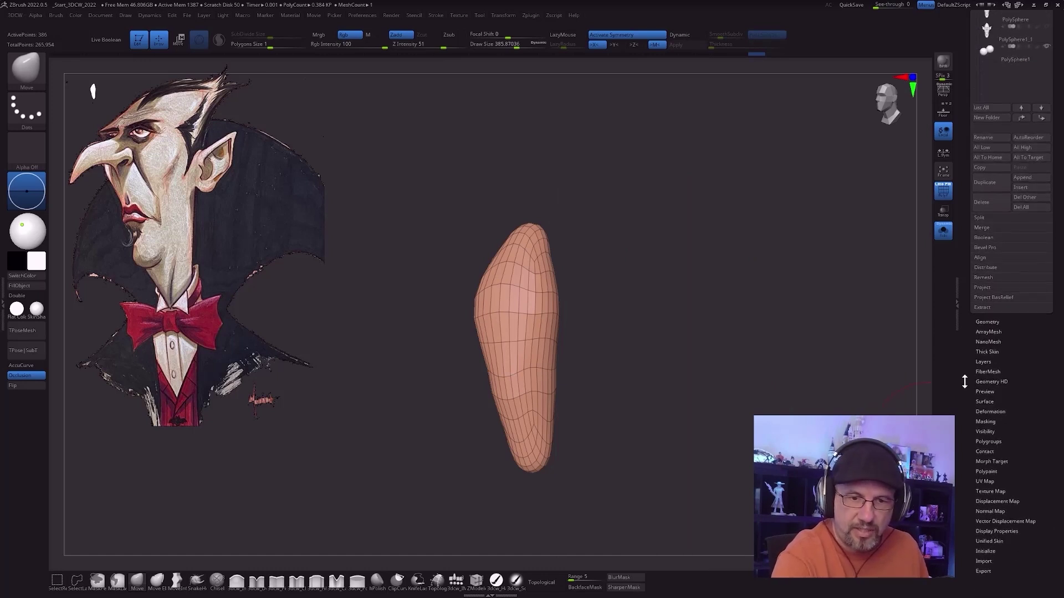
left_click(989, 309)
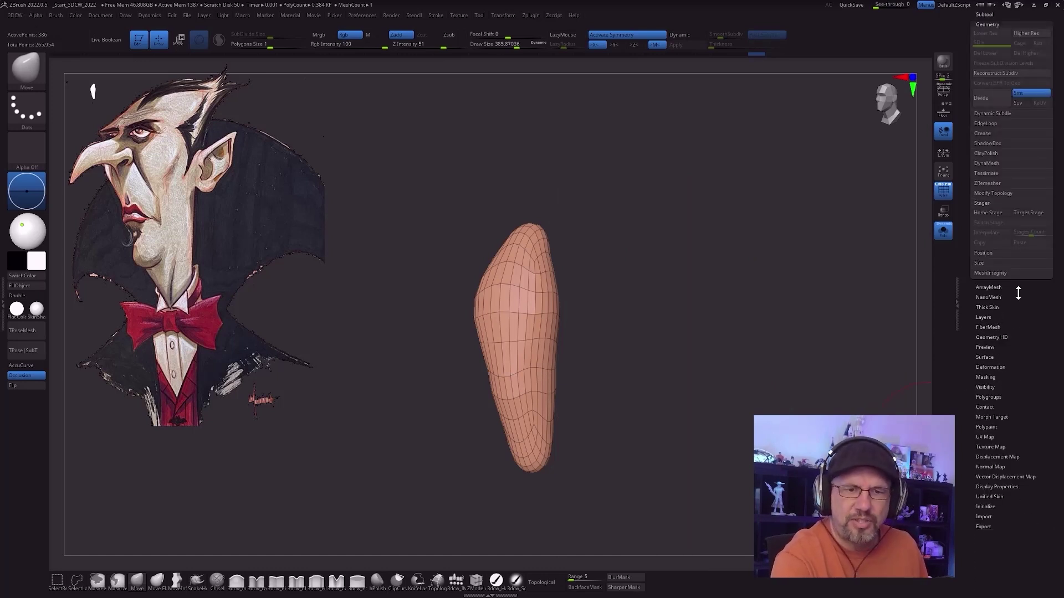
left_click(988, 184)
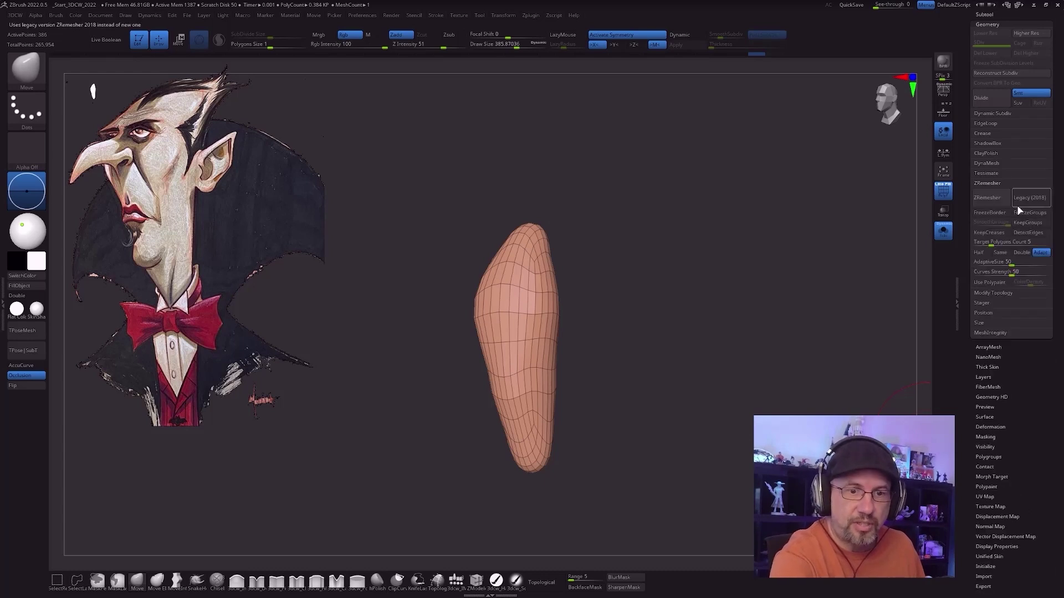
left_click_drag(992, 243, 985, 244)
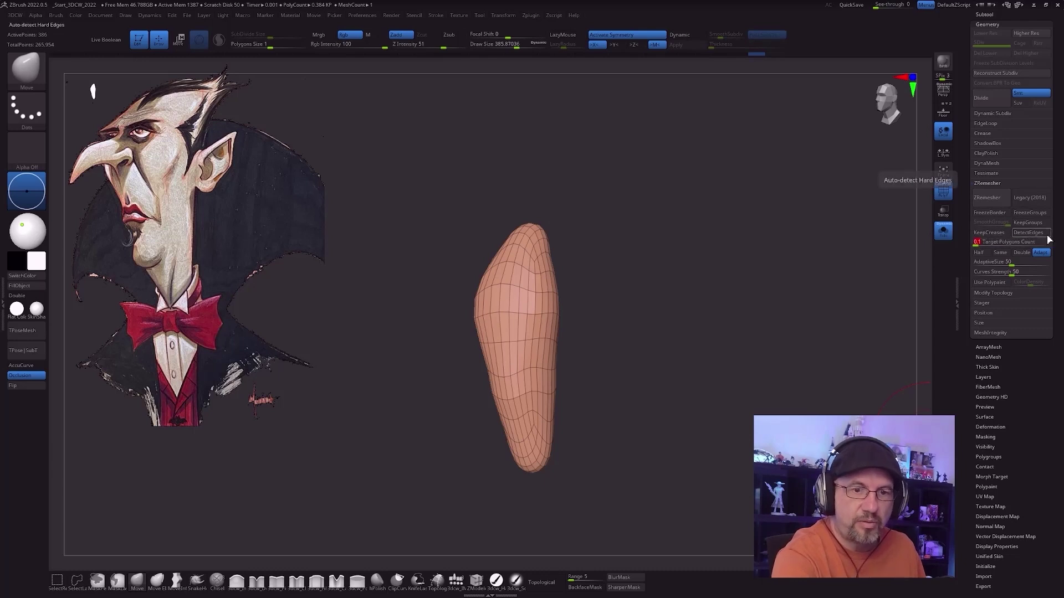
left_click(987, 198)
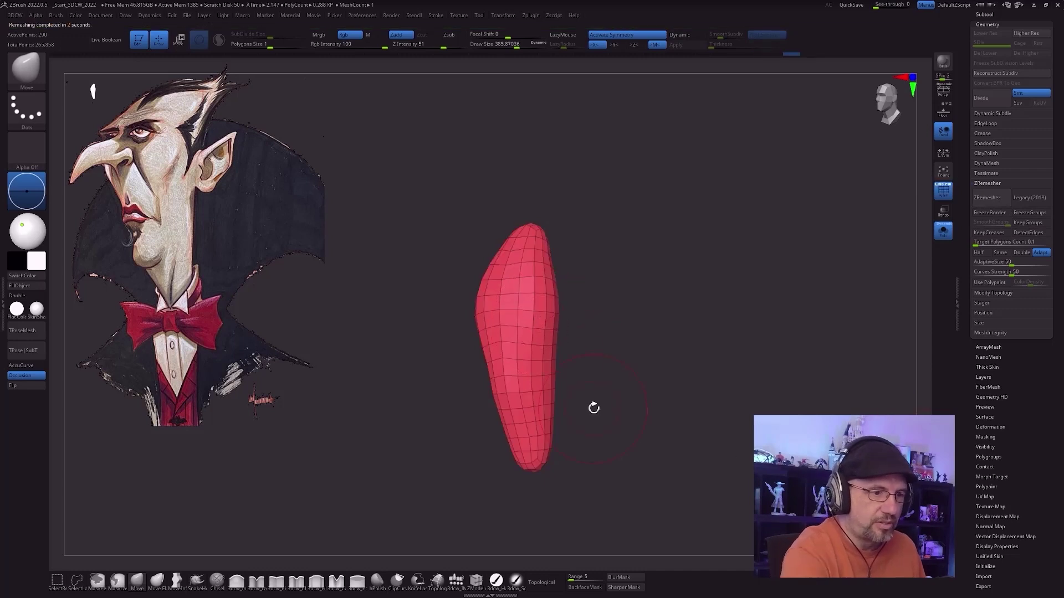
Step: Activate Dynamic Subdiv on the head mesh, choosing to always accept it without asking
left_click_drag(621, 407, 593, 407)
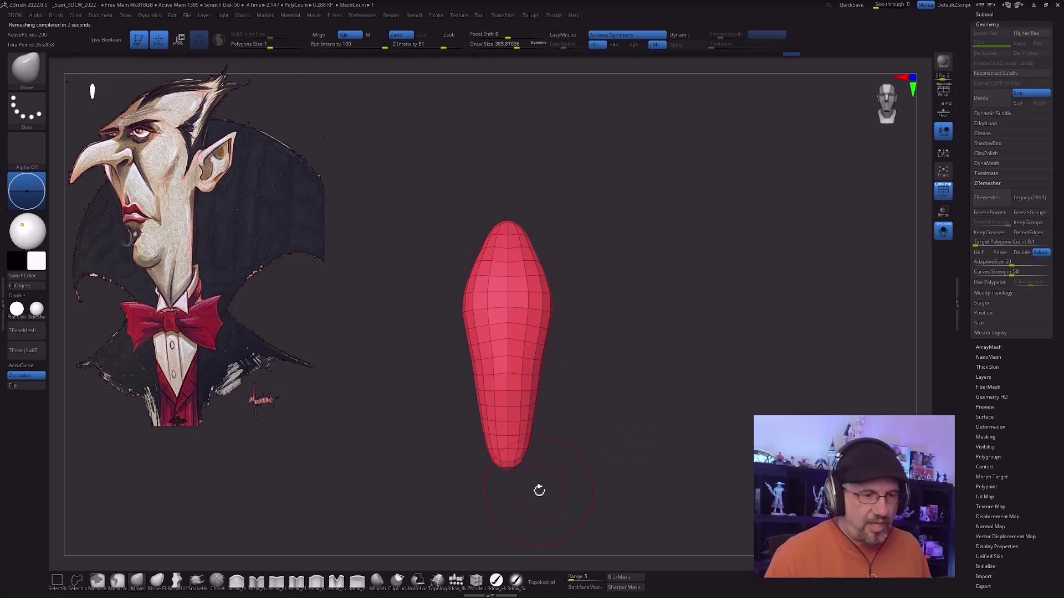
key("d")
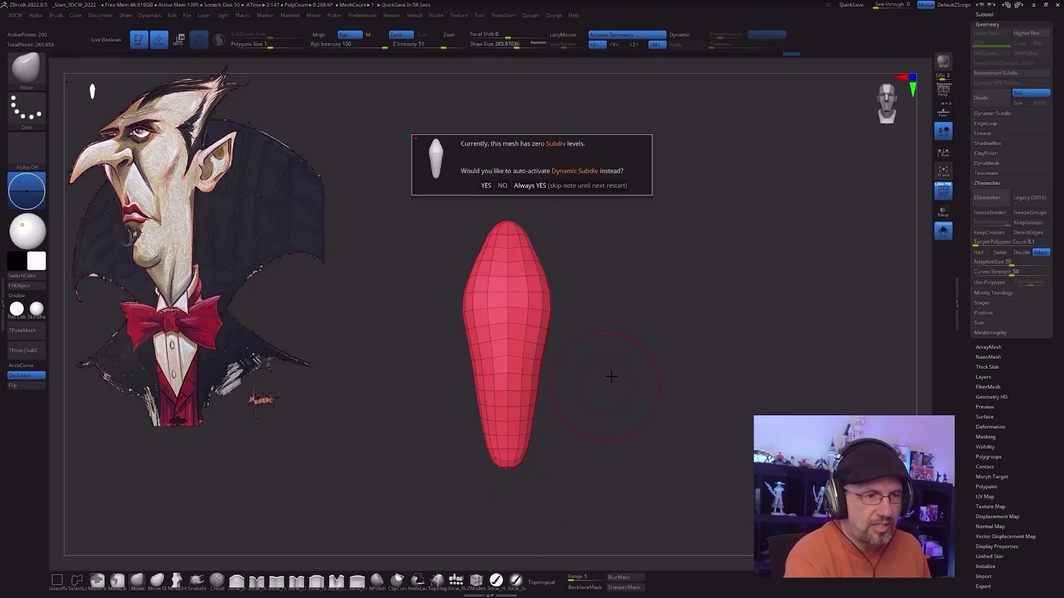
left_click(556, 185)
left_click_drag(640, 400, 635, 418)
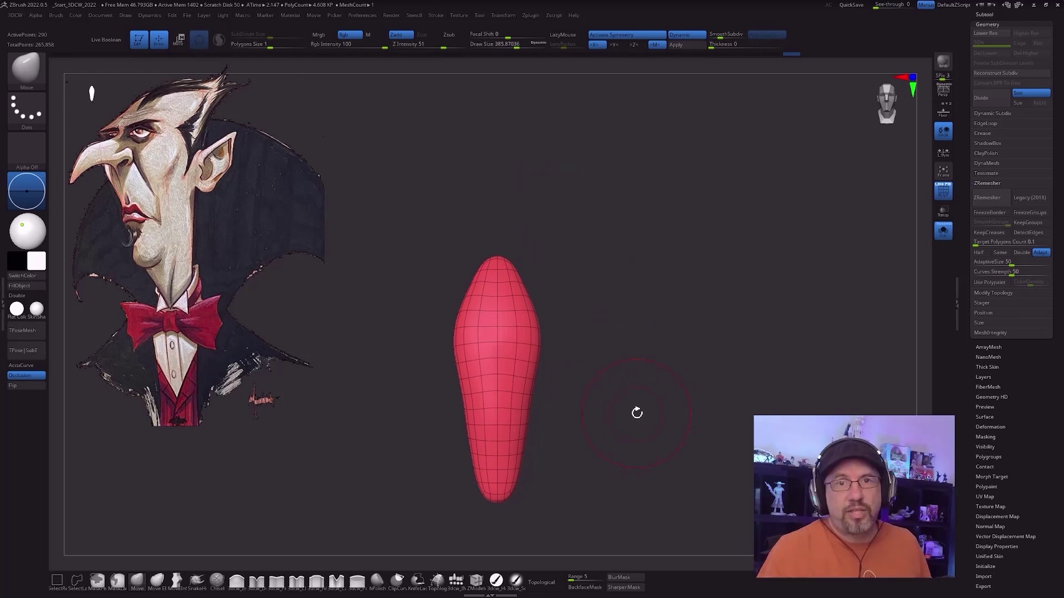
Step: Set the draw size to about 468 and smooth the face surface of the head
mouse_move(548, 398)
left_mouse_down("alt")
mouse_move(550, 380)
mouse_move(514, 392)
left_mouse_up("alt")
key("s")
left_click_drag(513, 317, 518, 317)
left_click_drag(514, 392, 530, 436, "shift")
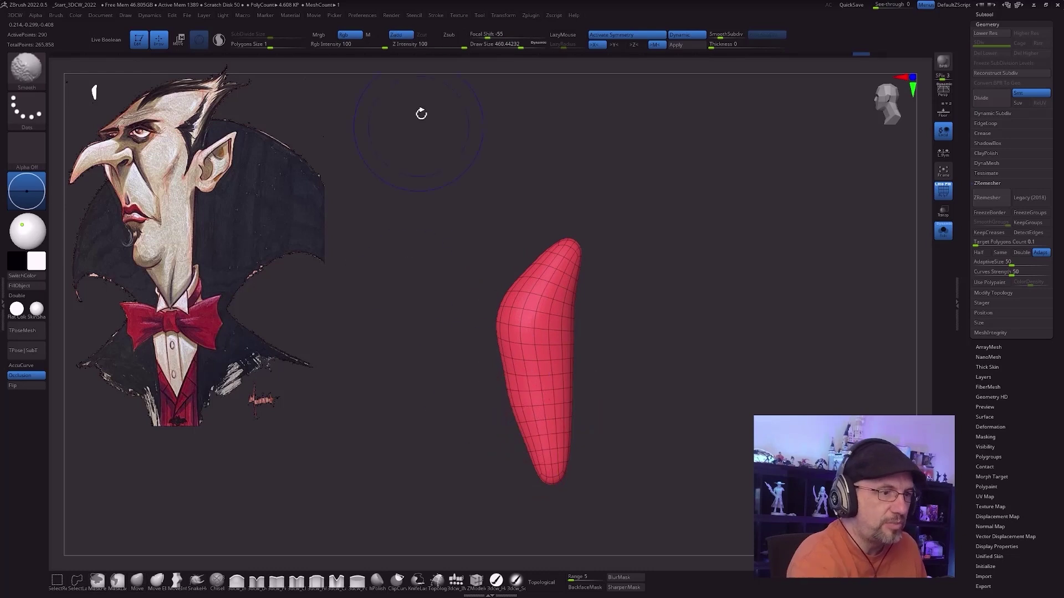
Step: Lower the Smooth brush's Z Intensity to 3 and lightly smooth the lower face
left_click(419, 45)
type("17")
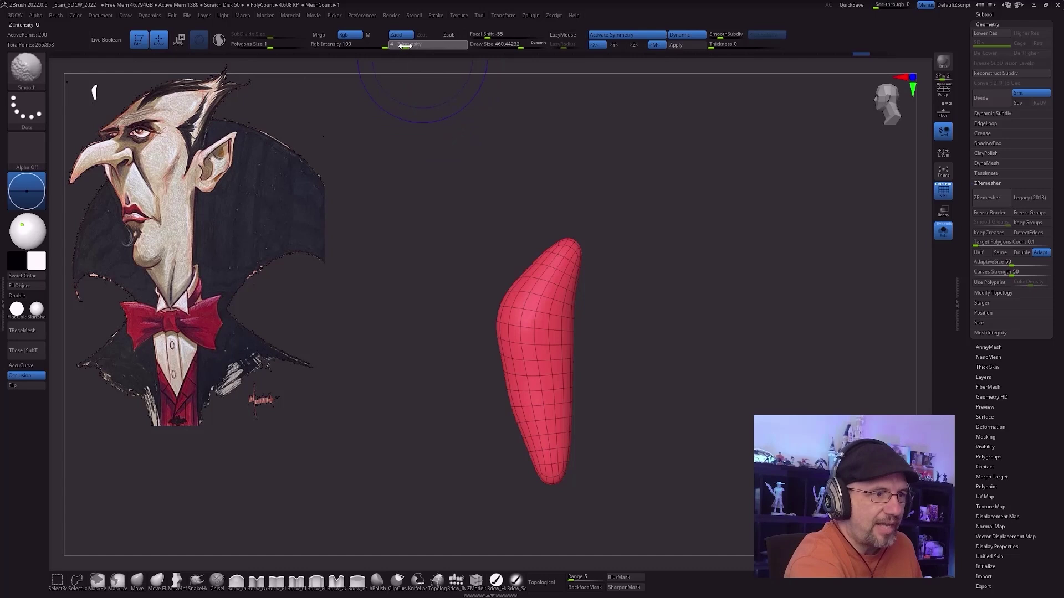
key("Return")
left_click_drag(532, 405, 527, 373, "shift")
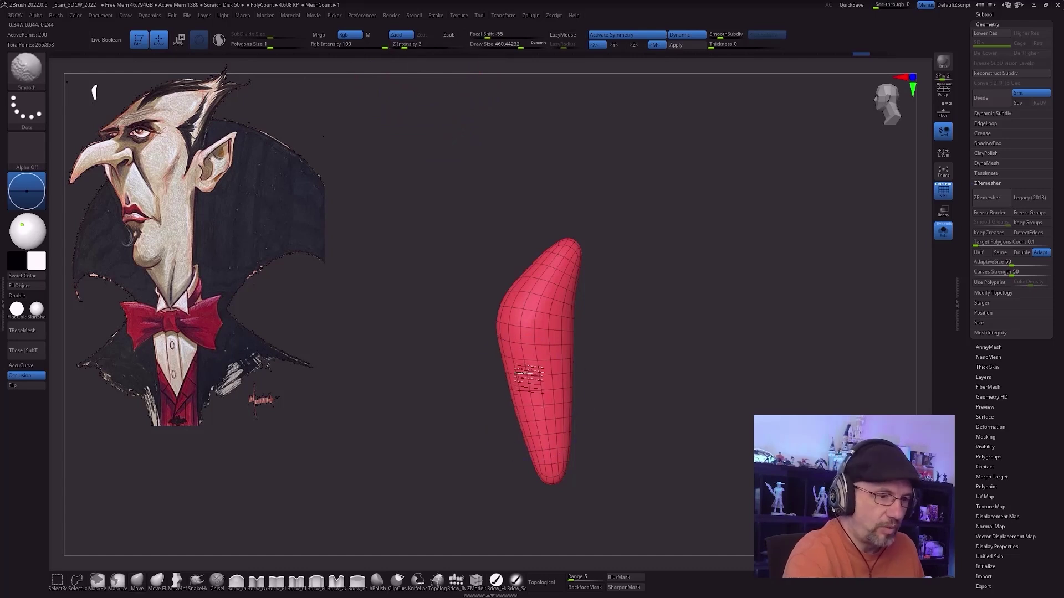
Step: Refine the head's profile and the width of the lower face and chin using the Move brush at a draw size of about 379
mouse_move(612, 396)
left_mouse_down()
mouse_move(599, 400)
mouse_move(566, 371)
mouse_move(577, 370)
mouse_move(549, 438)
mouse_move(618, 309)
mouse_move(569, 326)
left_mouse_up()
key("s")
key("s")
left_click_drag(583, 403, 582, 363)
mouse_move(565, 539)
left_mouse_down()
mouse_move(584, 440)
mouse_move(605, 437)
mouse_move(560, 475)
mouse_move(580, 472)
left_mouse_up()
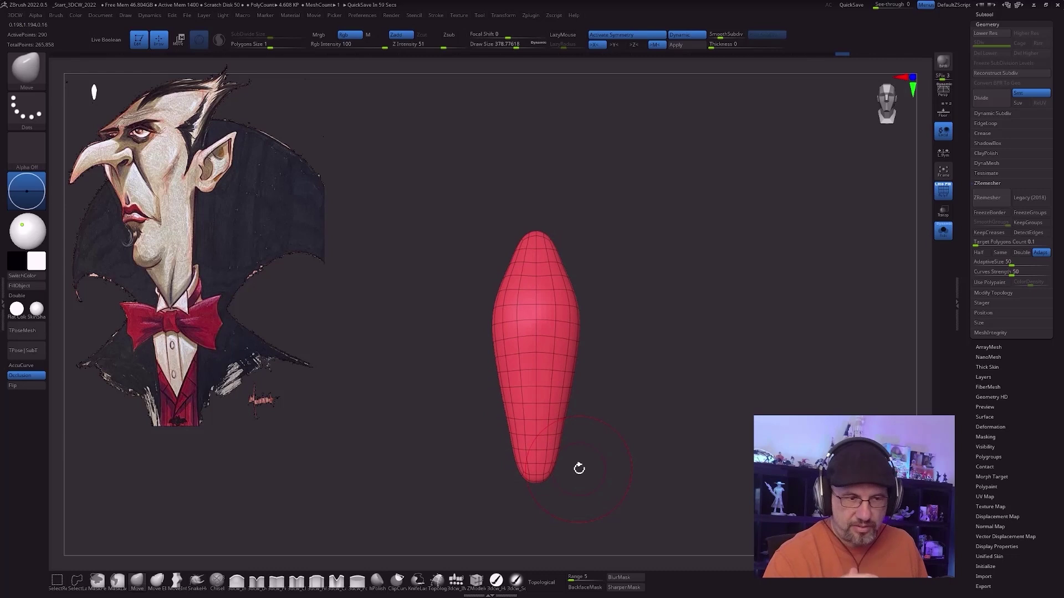
left_click_drag(554, 407, 576, 424)
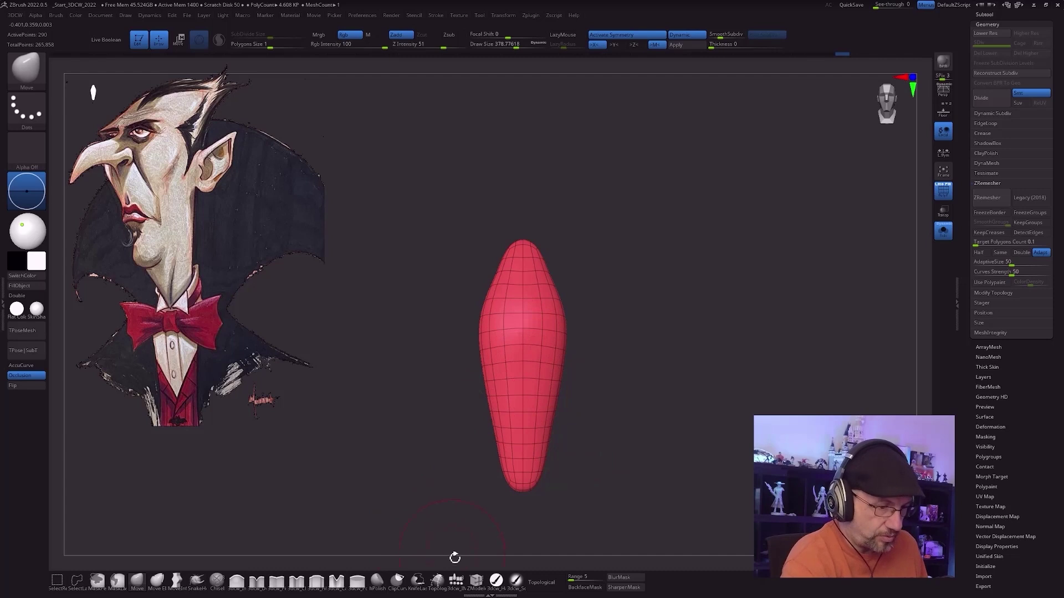
Step: Insert the Appendage mesh from the 3DCW insert brush at the middle of the face and position it as a forward-pointing nose
left_click(456, 581)
left_click_drag(587, 393, 560, 402)
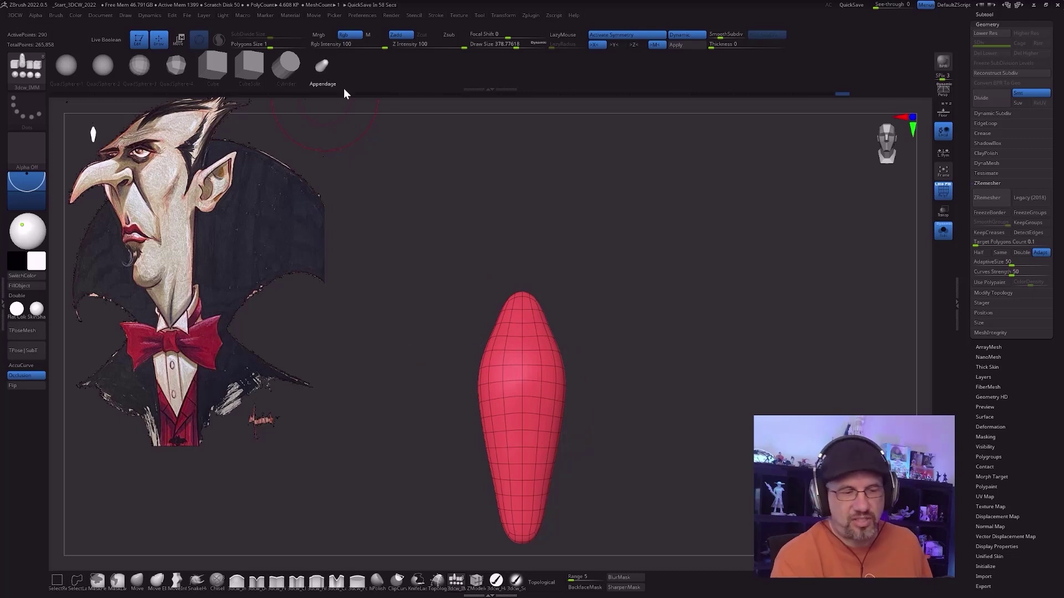
left_click_drag(521, 381, 525, 431)
mouse_move(663, 447)
left_mouse_down()
mouse_move(642, 456)
mouse_move(648, 410)
mouse_move(672, 423)
mouse_move(663, 439)
left_mouse_up()
key("w")
left_click_drag(576, 319, 588, 324)
left_click_drag(529, 357, 520, 358)
left_click_drag(493, 434, 531, 452, "alt")
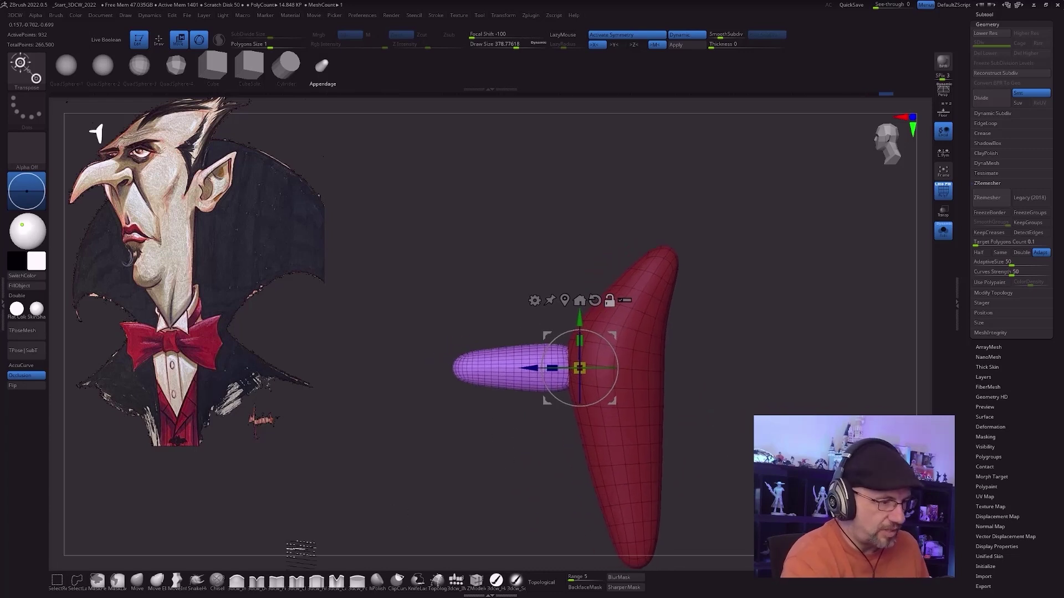
Step: Bend the nose downward into a hooked shape using the Move brush at a draw size of about 406
left_click(141, 581)
left_click_drag(479, 424, 513, 437, "alt")
key("s")
left_click(493, 429)
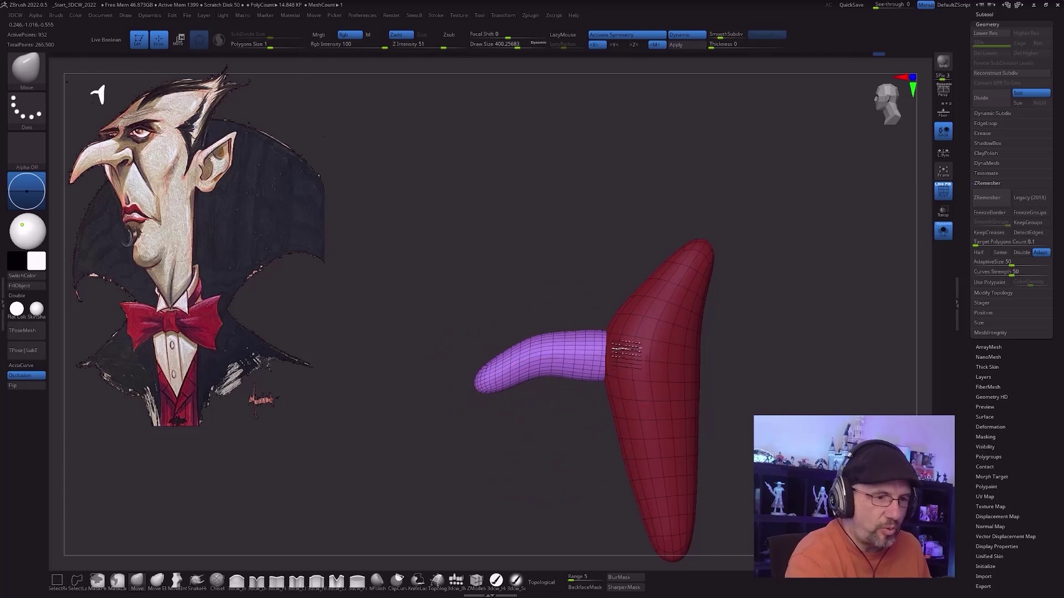
Step: Lightly smooth the underside of the nose and refine its hooked curve using the Move brush at a draw size of about 305
key("shift")
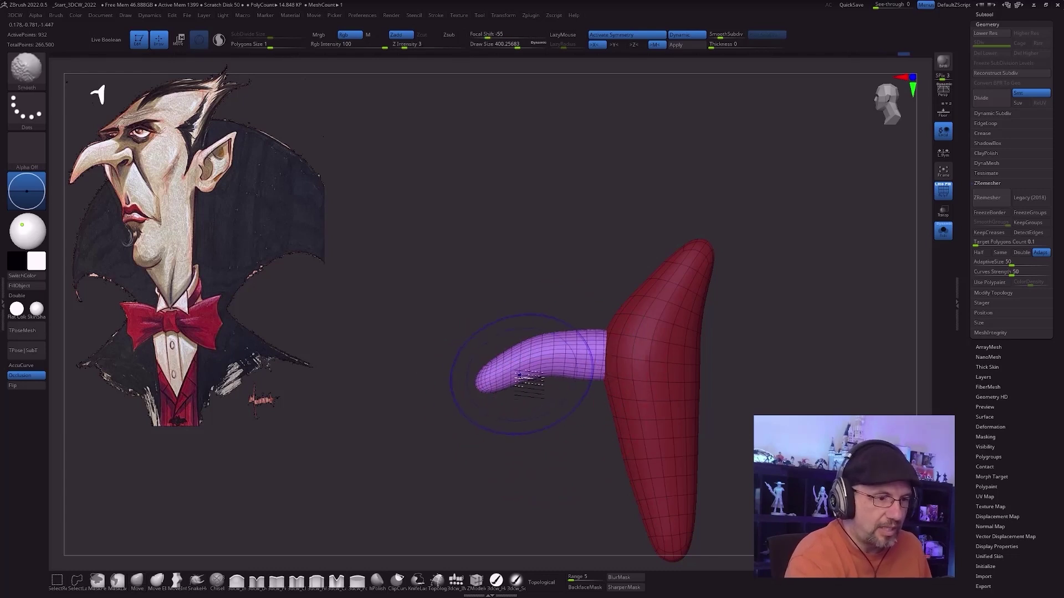
left_click_drag(411, 47, 421, 47, "shift")
mouse_move(500, 390)
left_mouse_down("shift")
mouse_move(537, 348)
mouse_move(523, 376)
mouse_move(578, 379)
left_mouse_up("shift")
left_click_drag(587, 374, 583, 383, "shift")
key("s")
left_click_drag(468, 444, 394, 541)
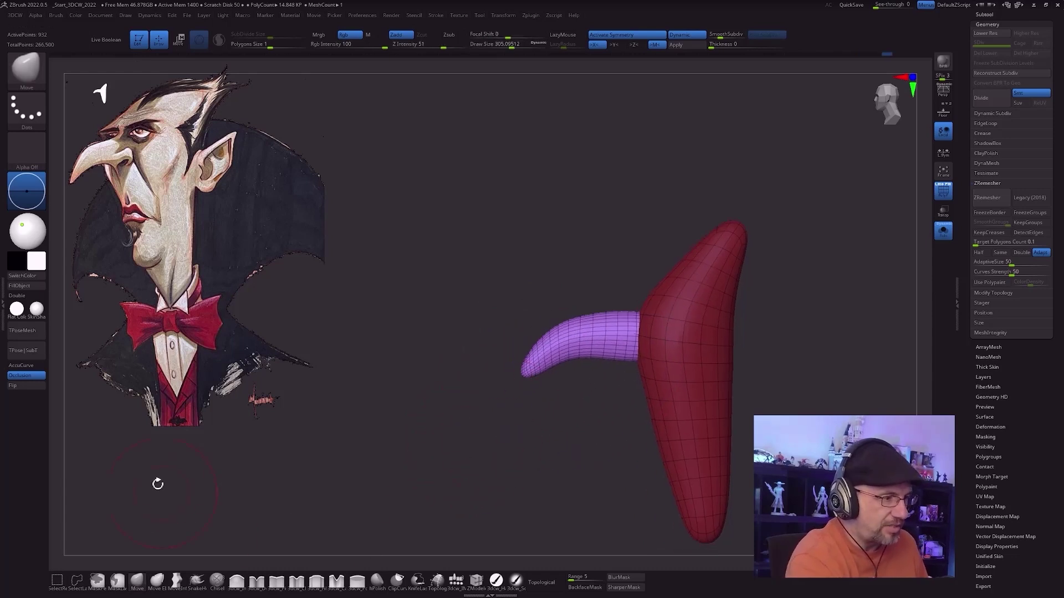
Step: Look up what AccuCurve does and turn it on for the Move brush
left_click(40, 370)
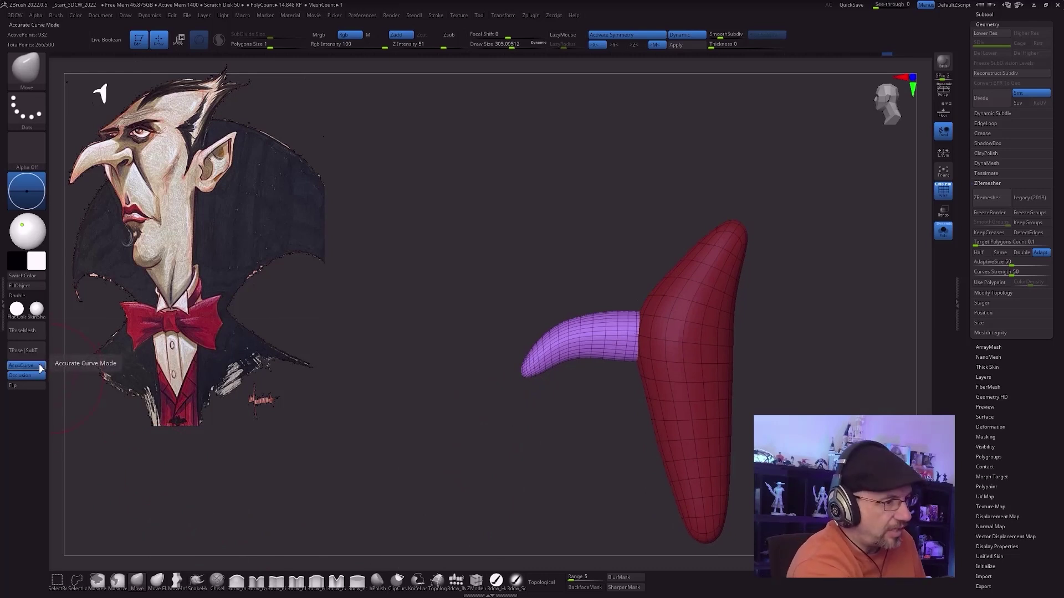
key("ctrl")
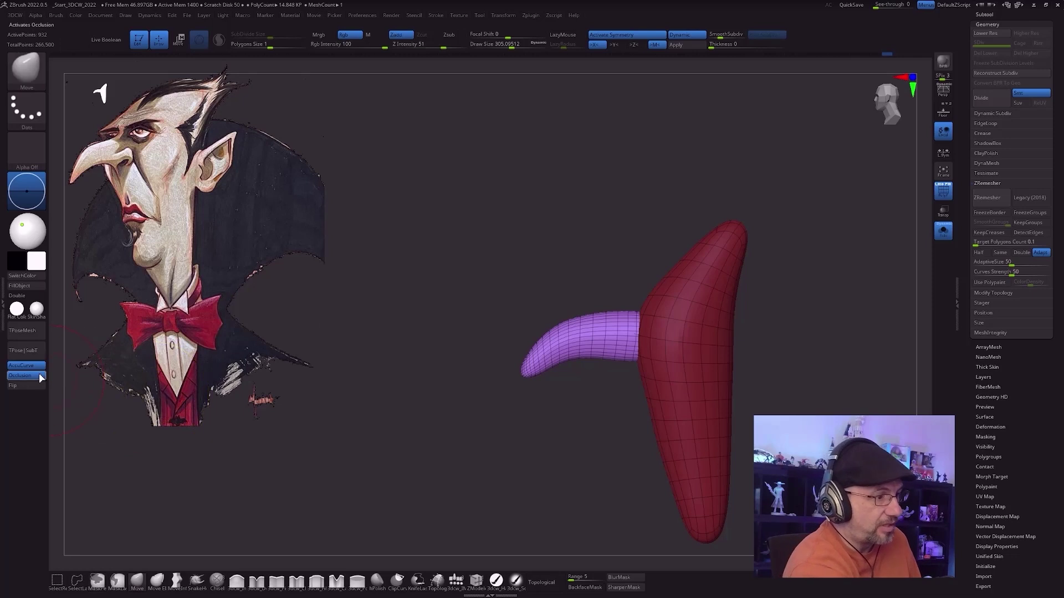
key("ctrl")
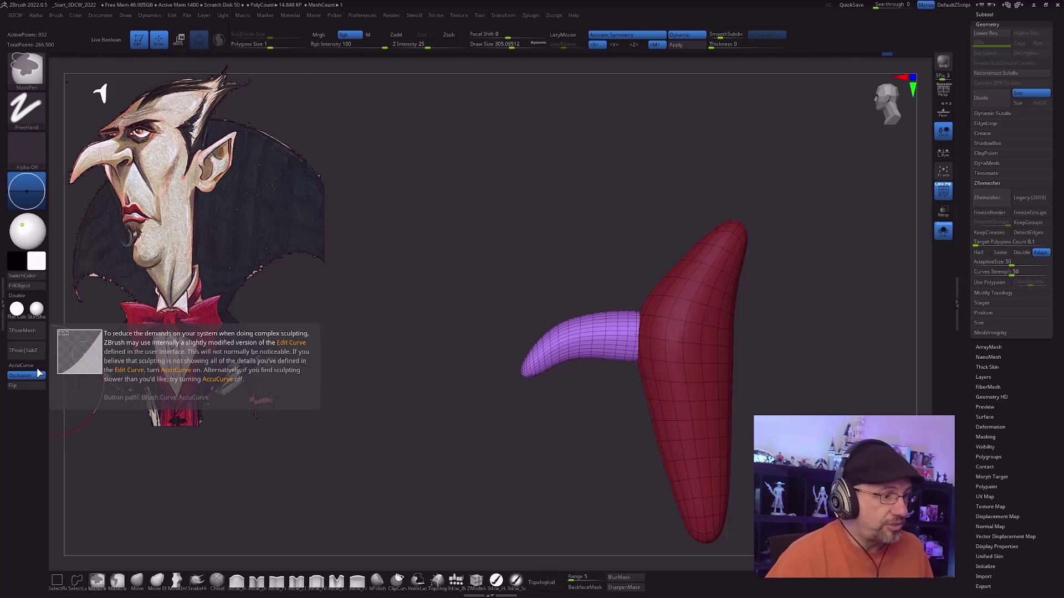
left_click(38, 367)
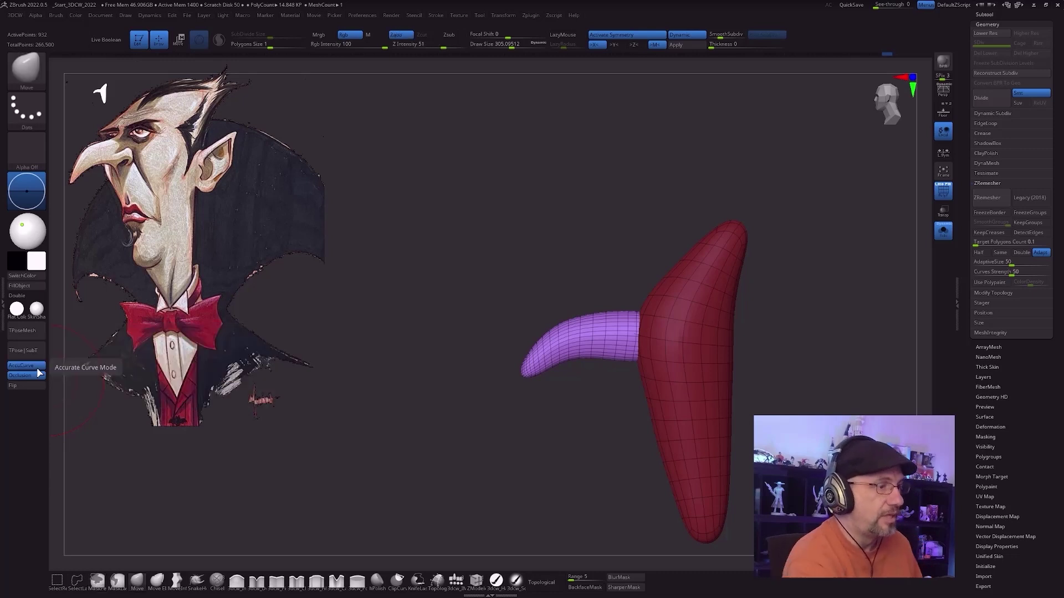
left_click(57, 18)
left_click(73, 275)
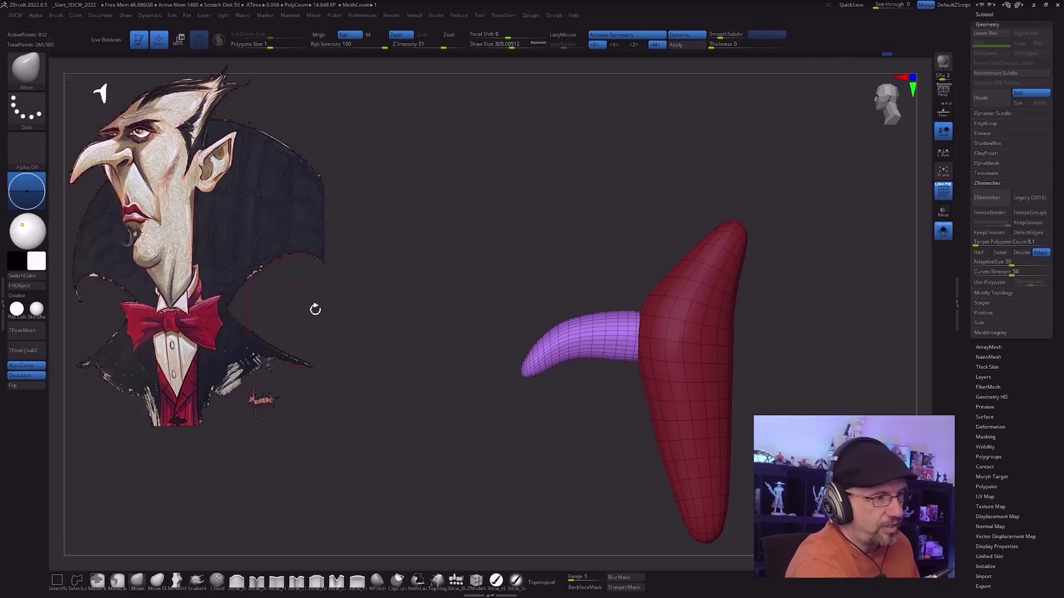
Step: Pull the nose tip into a sharp downward point at a draw size of about 187, and turn AccuCurve off
key("s")
left_click(513, 460)
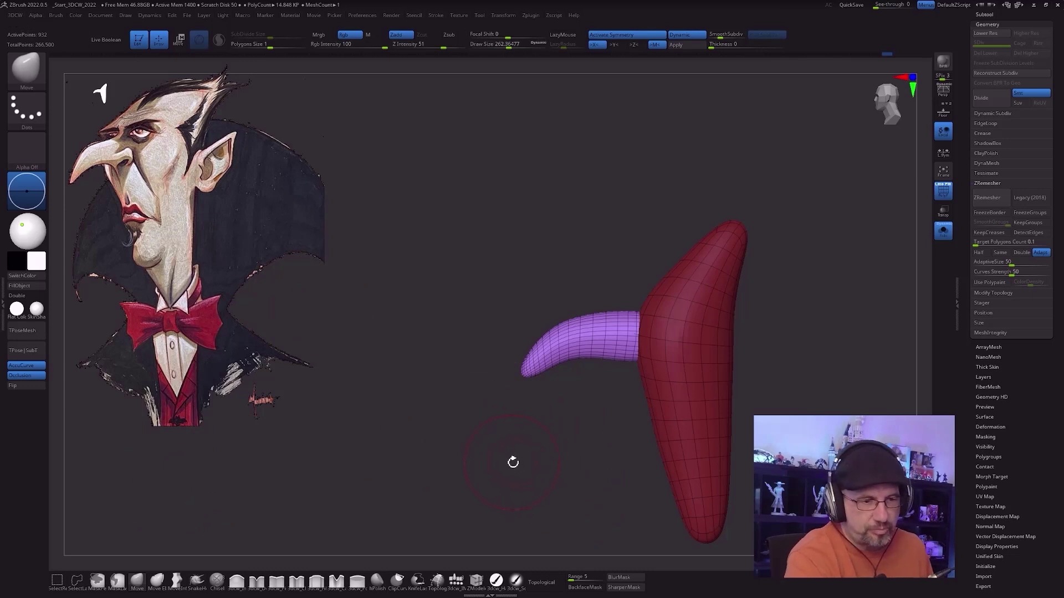
key("s")
left_click(510, 420)
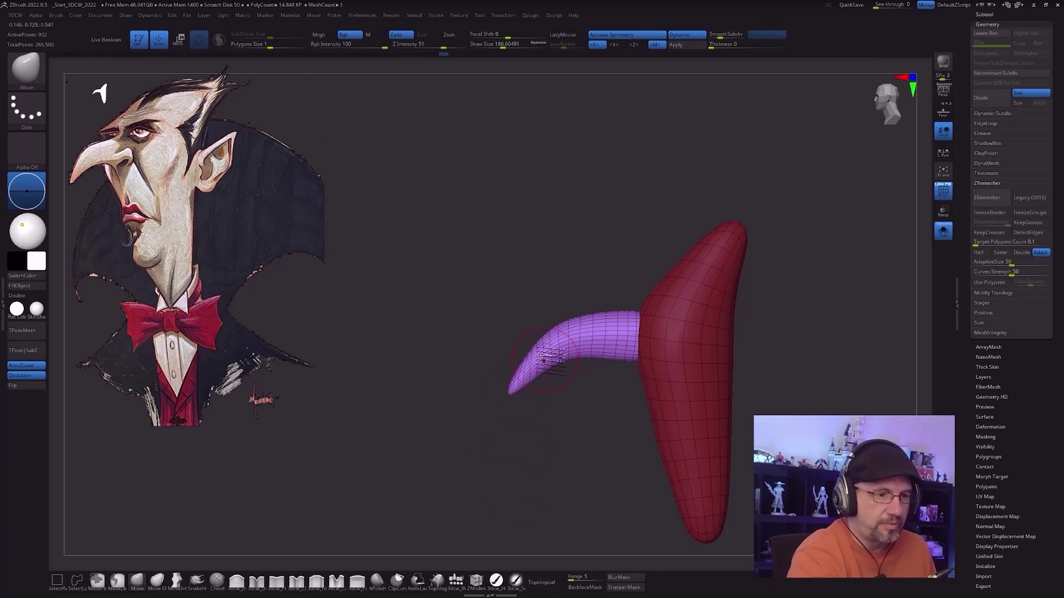
left_click(22, 365)
Step: Scale the nose down uniformly to about 0.84 from its base with the gizmo and return to the Move brush
left_click_drag(550, 436, 689, 439)
key("w")
left_click_drag(625, 347, 628, 348)
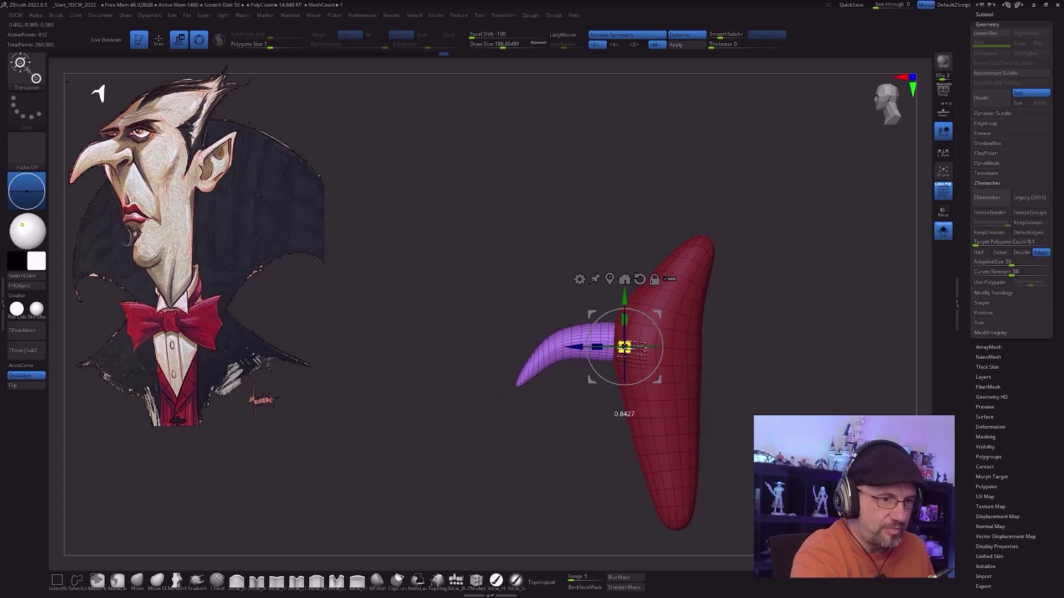
mouse_move(598, 461)
left_mouse_down()
mouse_move(580, 483)
mouse_move(626, 474)
mouse_move(677, 427)
mouse_move(636, 435)
mouse_move(667, 432)
mouse_move(651, 416)
mouse_move(646, 437)
left_mouse_up()
key("q")
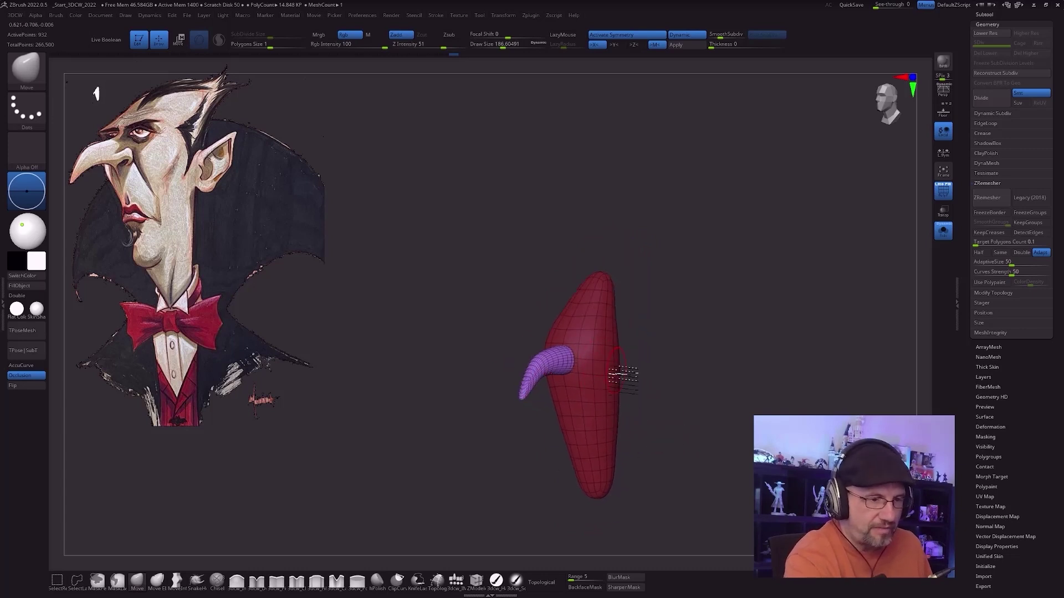
Step: Invert the mask to protect the nose and refine the head's profile with the Move brush at draw sizes of about 351 and 262
left_click(421, 493, "ctrl")
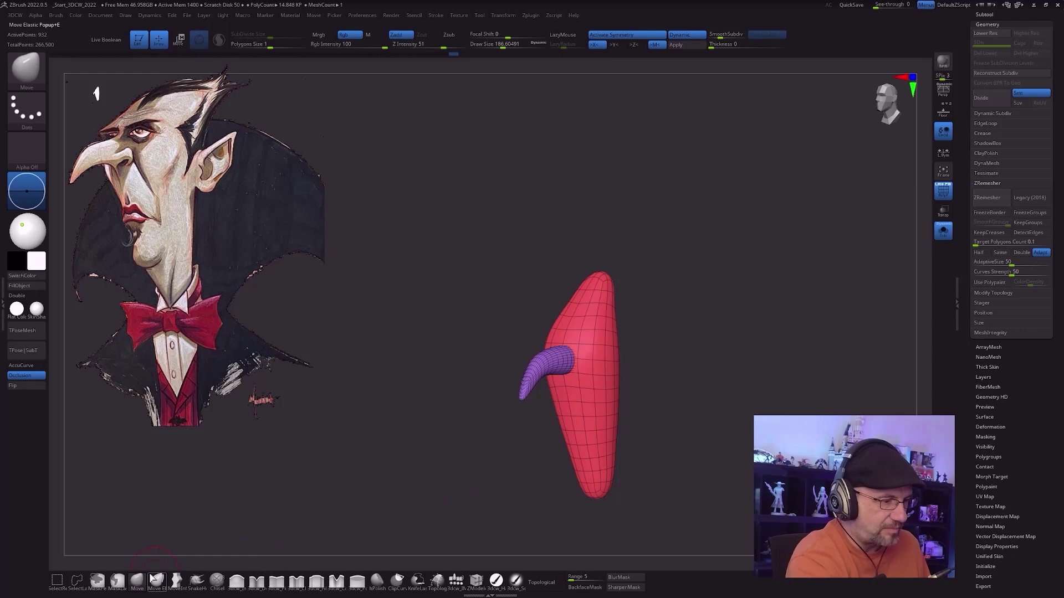
mouse_move(672, 387)
left_mouse_down("shift")
mouse_move(643, 363)
mouse_move(612, 357)
mouse_move(618, 324)
left_mouse_up("shift")
key("s")
mouse_move(617, 387)
left_mouse_down()
mouse_move(594, 430)
mouse_move(634, 449)
mouse_move(620, 437)
left_mouse_up()
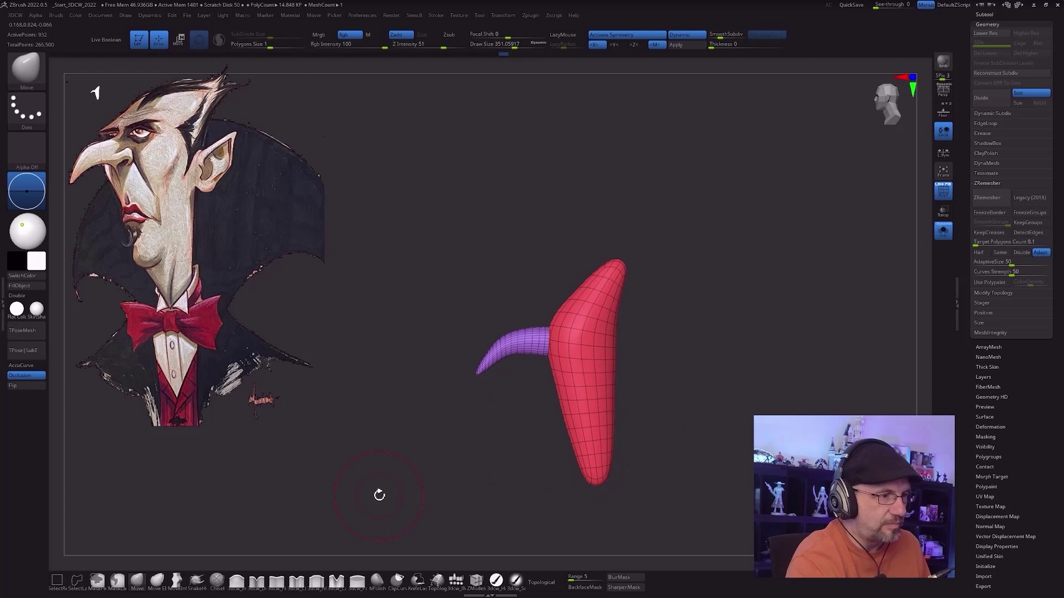
right_click_drag(584, 310, 573, 357, "alt")
key("s")
left_click_drag(571, 349, 560, 349)
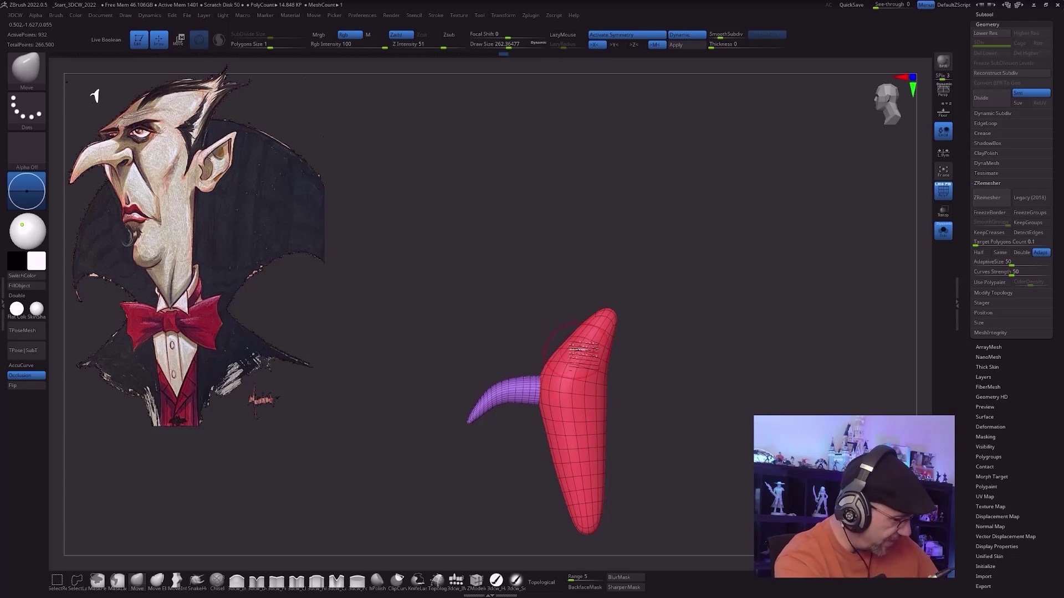
right_click_drag(581, 339, 577, 352, "alt")
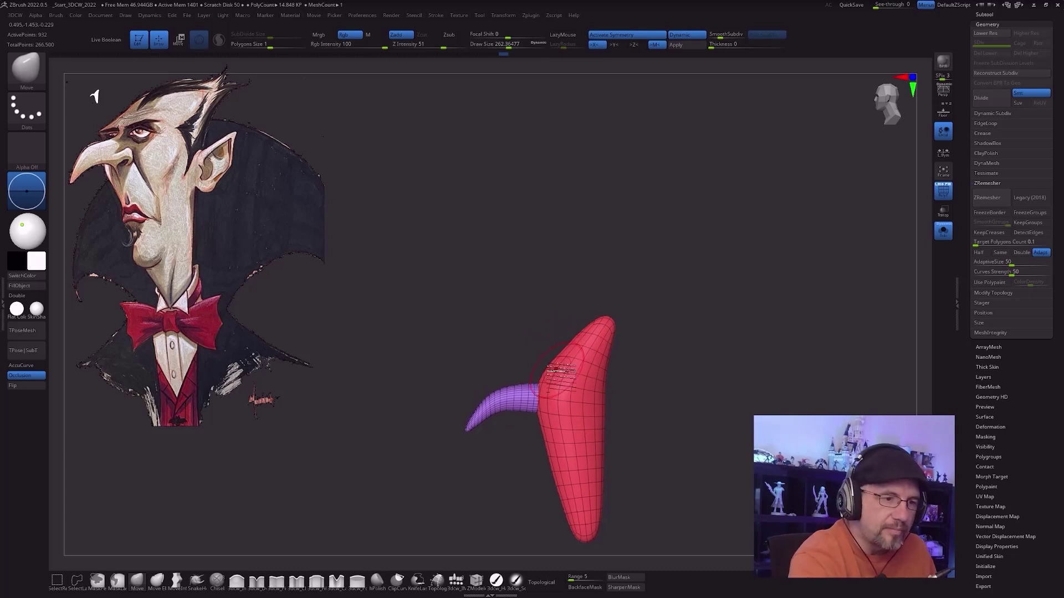
Step: Isolate the eye area above the nose with a mask painted at draw size about 145 and push it inward with the gizmo
key("ctrl")
mouse_move(557, 379)
left_mouse_down("ctrl")
mouse_move(569, 370)
mouse_move(560, 378)
left_mouse_up("ctrl")
key("ctrl+z")
key("s")
key("ctrl")
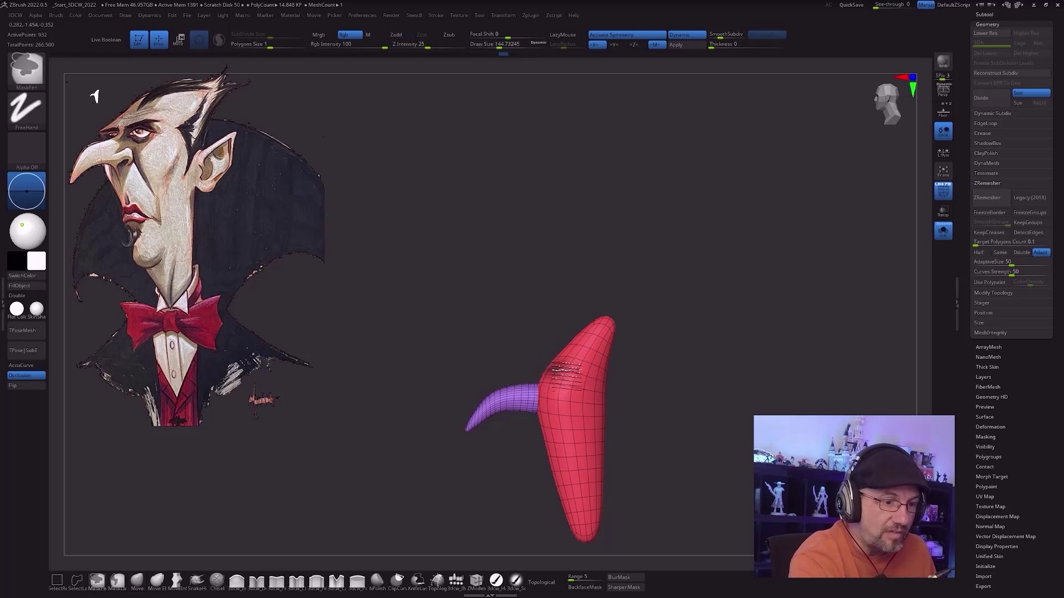
mouse_move(658, 408)
left_mouse_down()
mouse_move(662, 394)
mouse_move(695, 394)
mouse_move(659, 399)
left_mouse_up()
key("w")
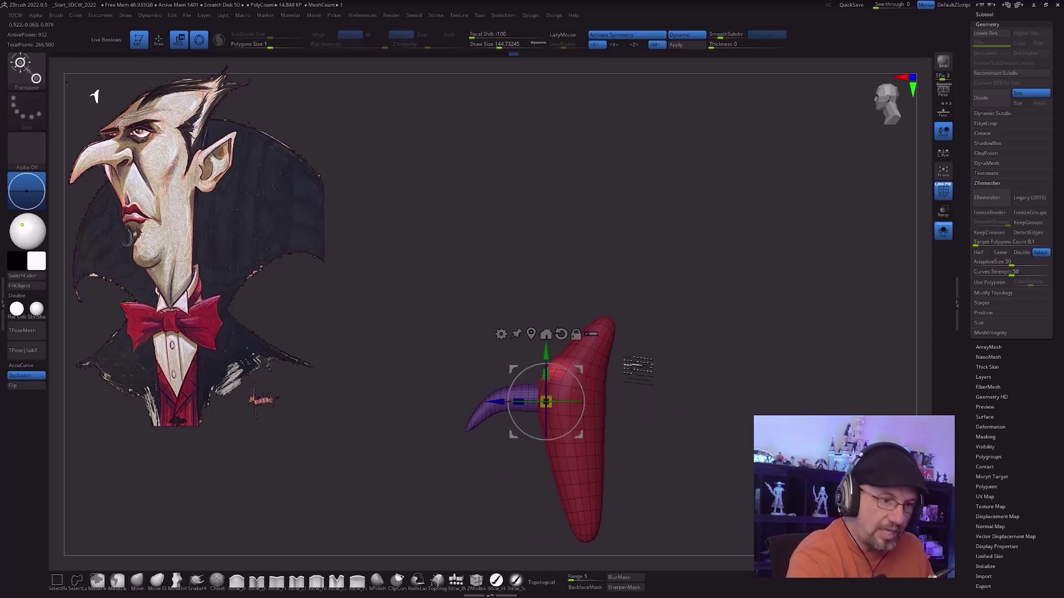
left_click_drag(545, 401, 561, 405, "alt")
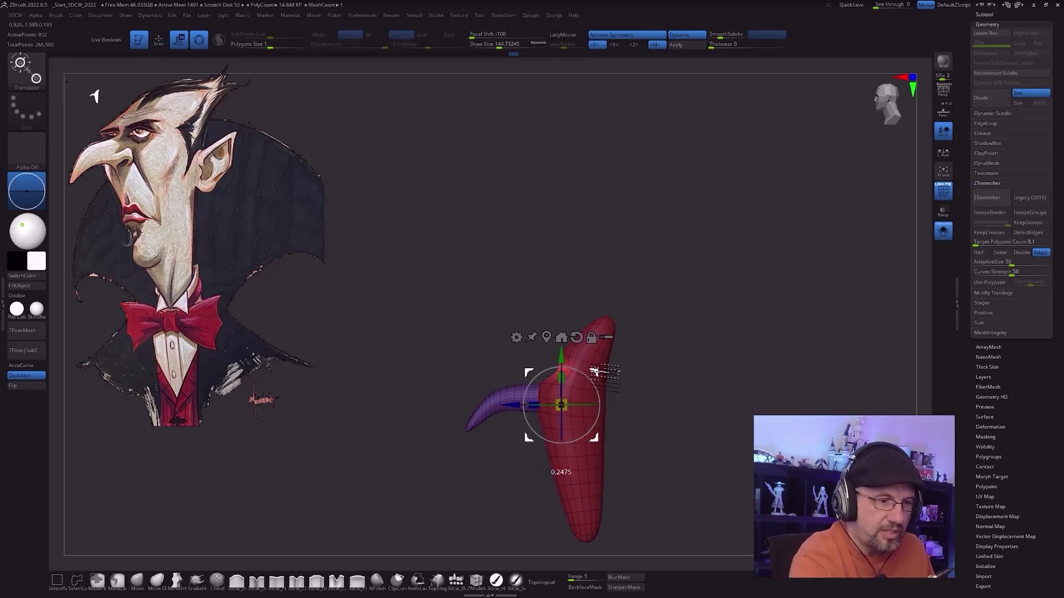
left_click_drag(632, 368, 656, 386)
key("q")
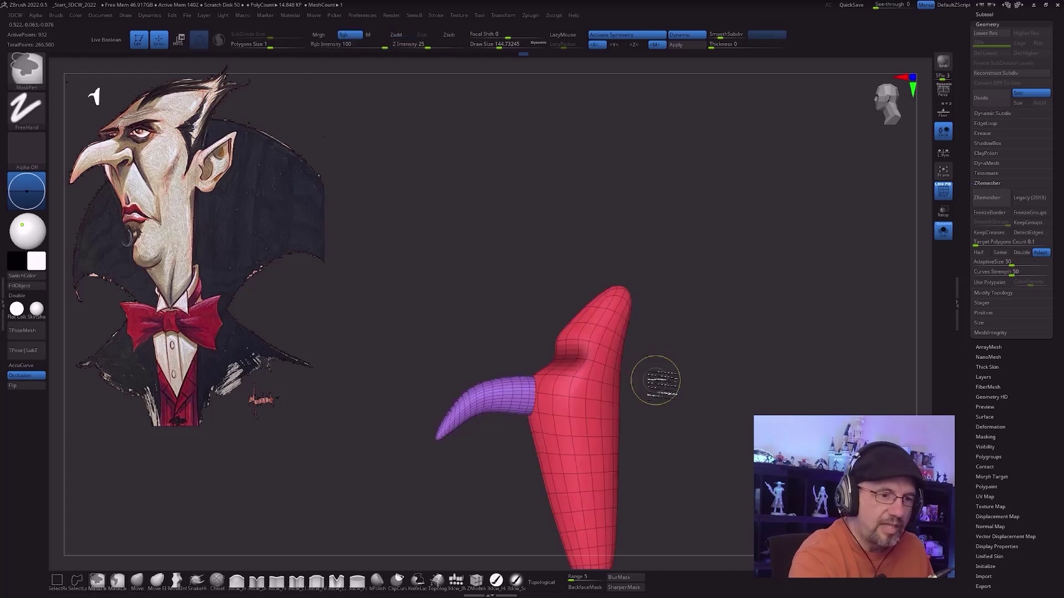
Step: Shape the brow ridge and the eye recess beneath it using the Move brush at a draw size of about 245
key("bracketright")
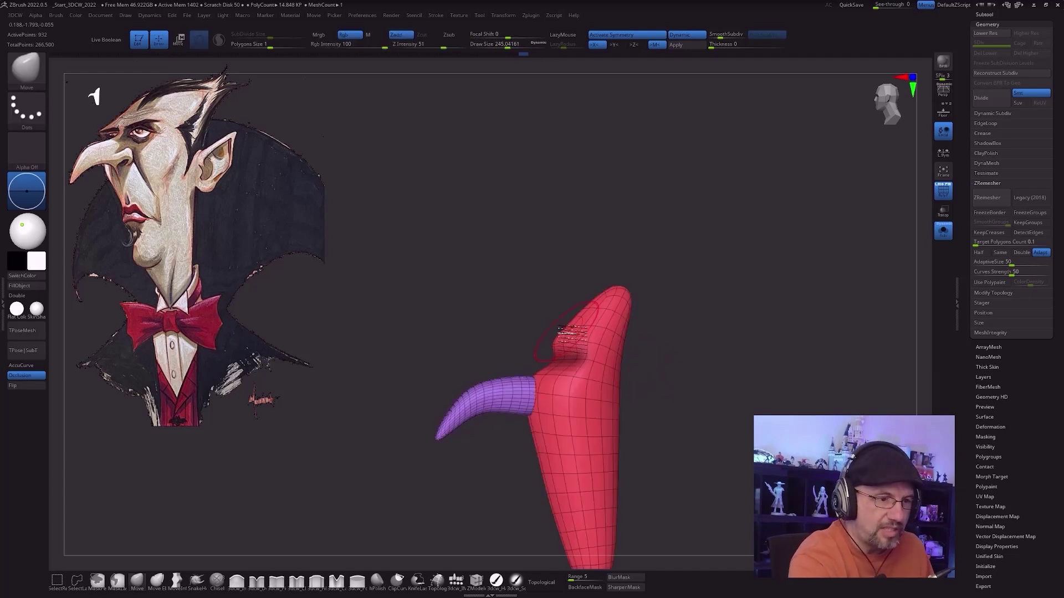
mouse_move(604, 321)
right_mouse_down()
mouse_move(594, 347)
mouse_move(703, 368)
mouse_move(713, 397)
mouse_move(692, 404)
mouse_move(657, 386)
right_mouse_up()
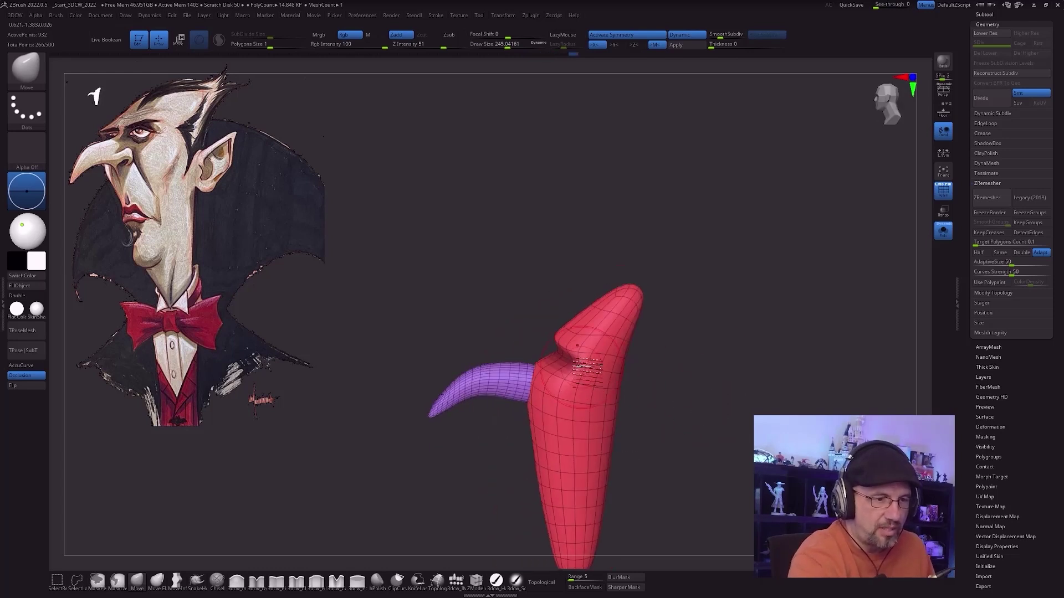
right_click_drag(590, 366, 622, 429)
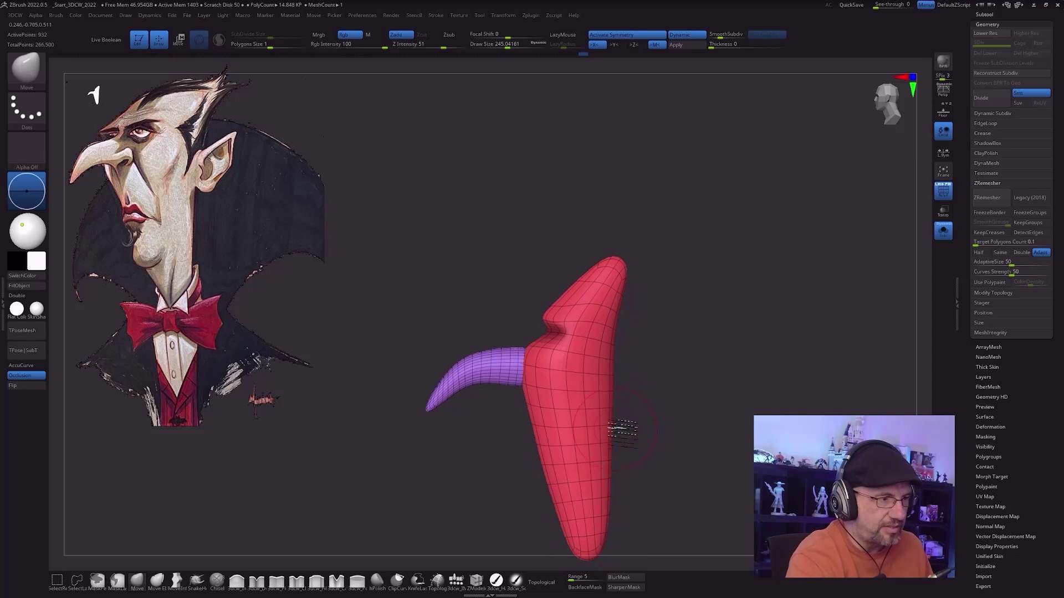
Step: Isolate the nose by masking the head, turn symmetry off, and align and centre the gizmo's pivot at the nose base
key("w")
left_click(506, 356, "ctrl")
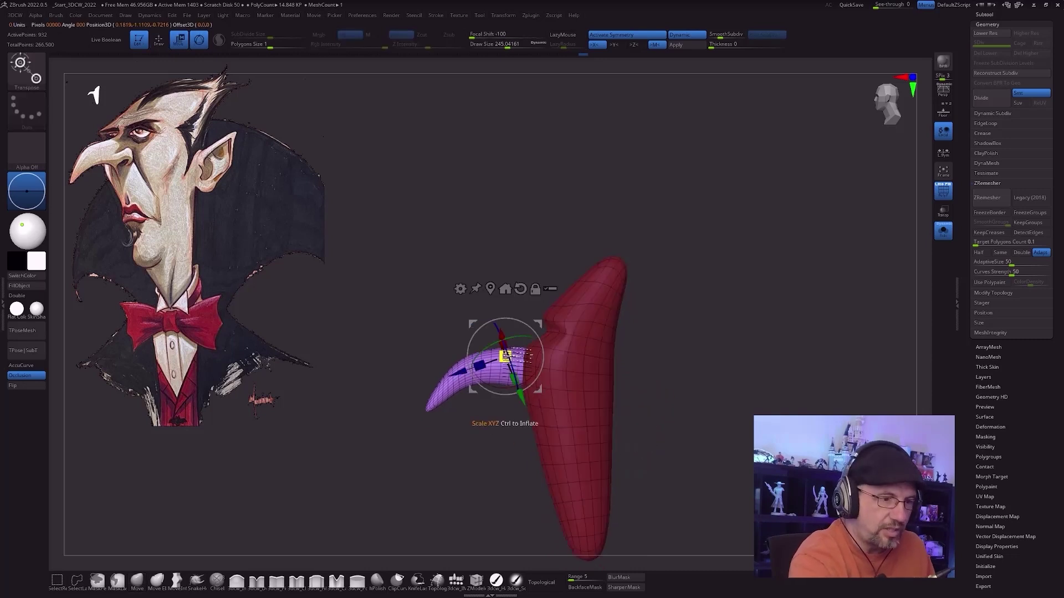
left_click(521, 290, "alt")
right_click_drag(546, 407, 579, 505)
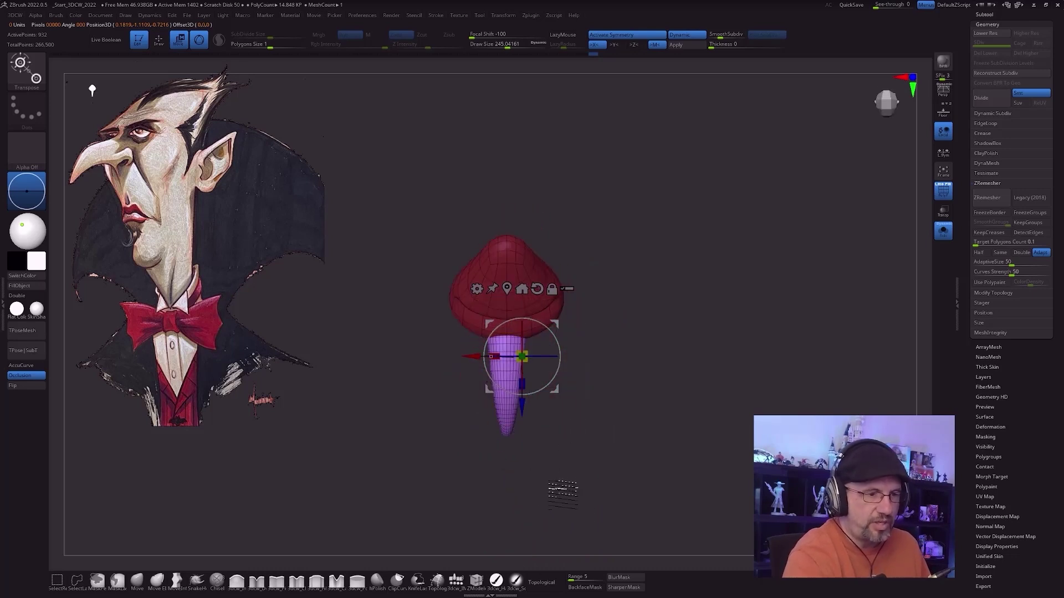
right_click_drag(571, 474, 559, 496, "alt")
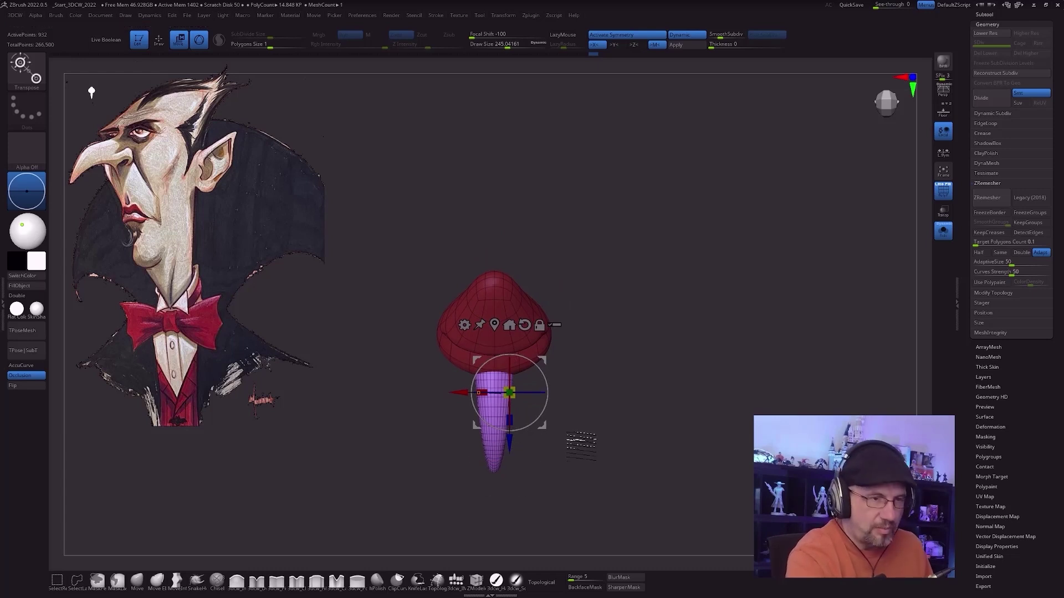
key("x")
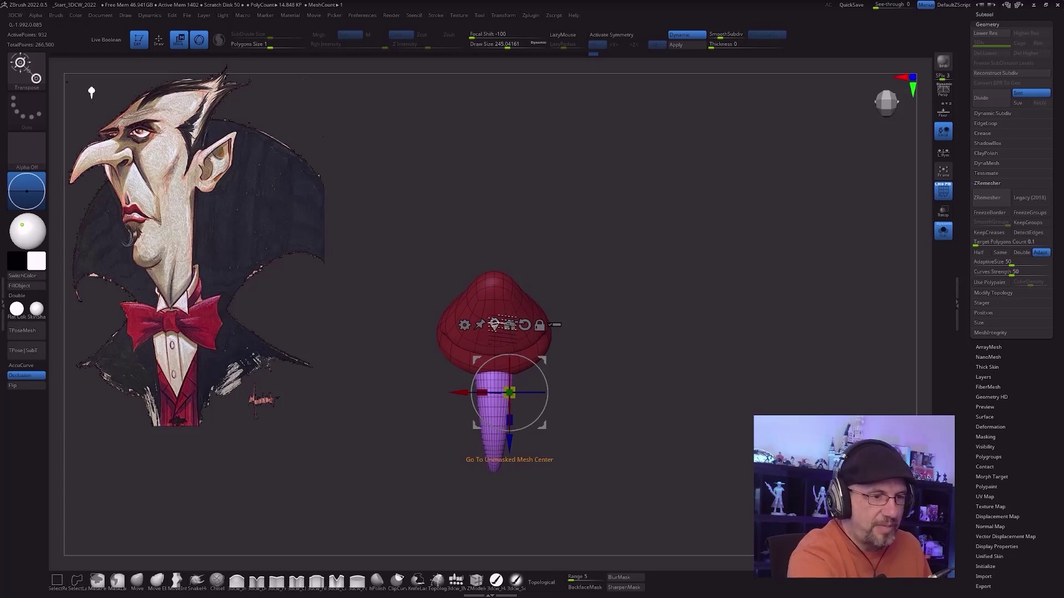
left_click(508, 324)
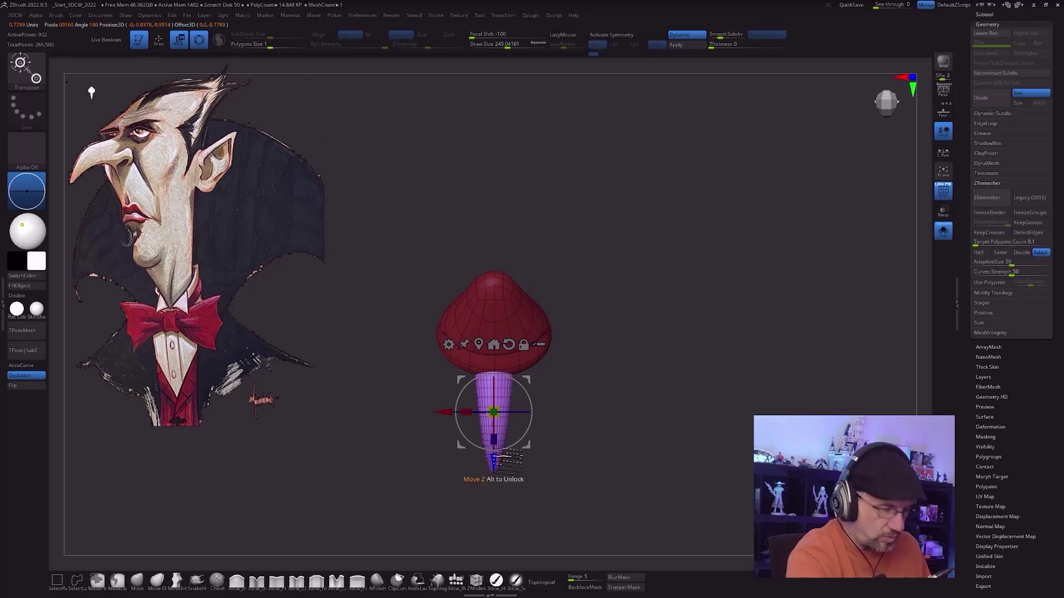
left_click_drag(493, 458, 493, 416)
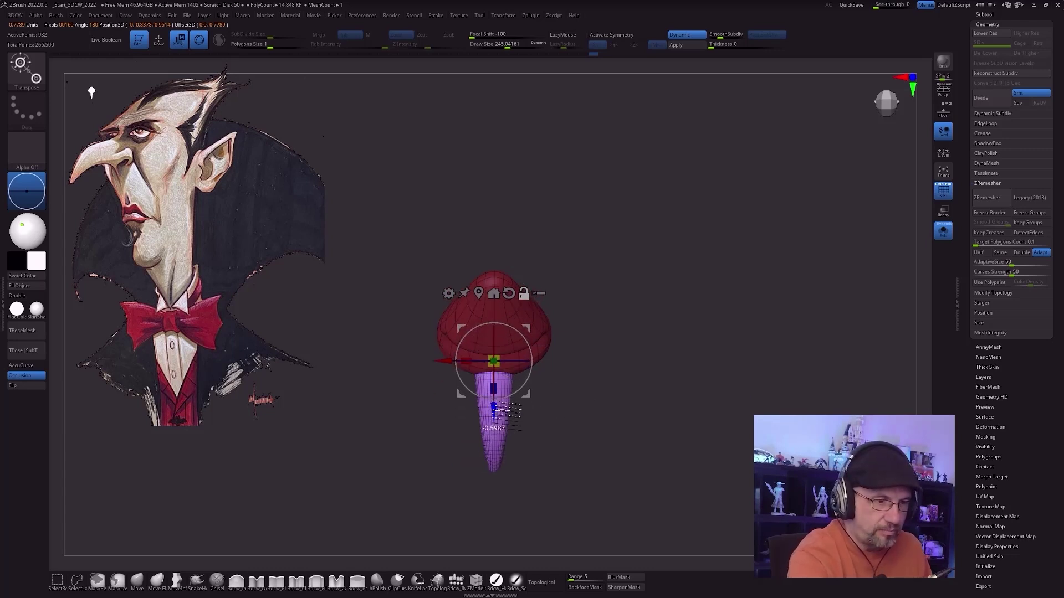
Step: Adjust the nose's placement against the face below the brow and rotate it to point further downward with the gizmo
mouse_move(570, 432)
left_mouse_down()
mouse_move(576, 386)
mouse_move(566, 445)
left_mouse_up()
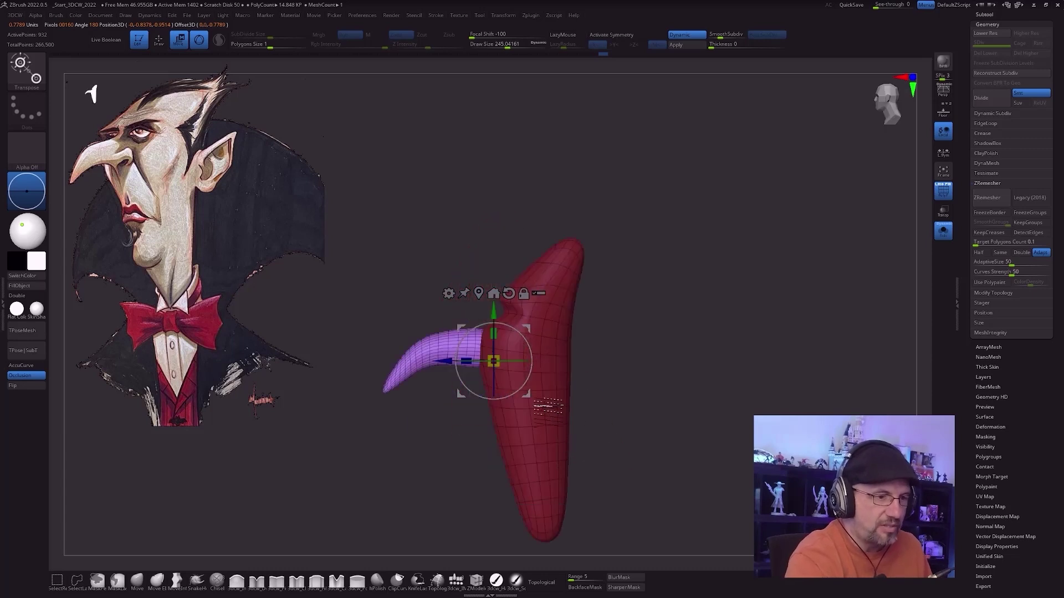
left_click_drag(495, 309, 494, 299, "alt")
left_click_drag(494, 347, 493, 349)
left_click_drag(580, 435, 534, 392)
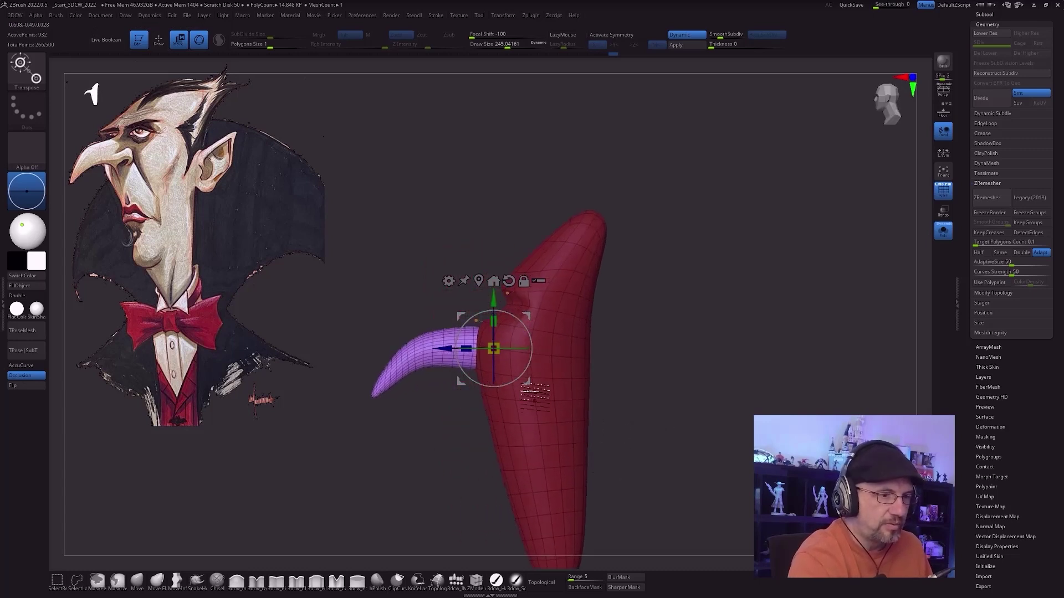
mouse_move(624, 428)
left_mouse_down()
mouse_move(626, 417)
mouse_move(657, 424)
mouse_move(636, 423)
left_mouse_up()
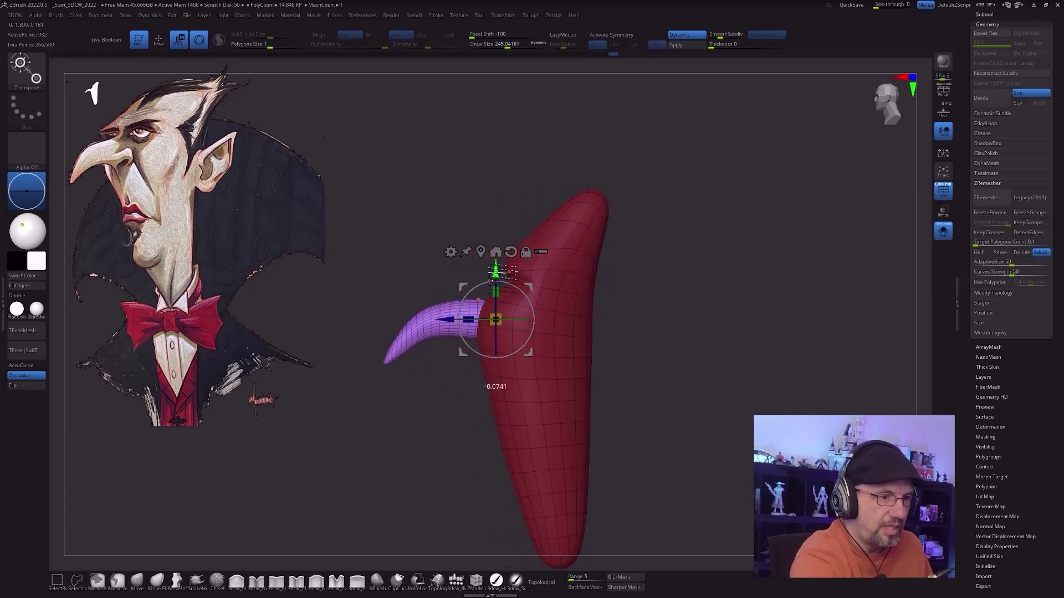
left_click_drag(495, 316, 500, 315)
left_click_drag(527, 285, 534, 278)
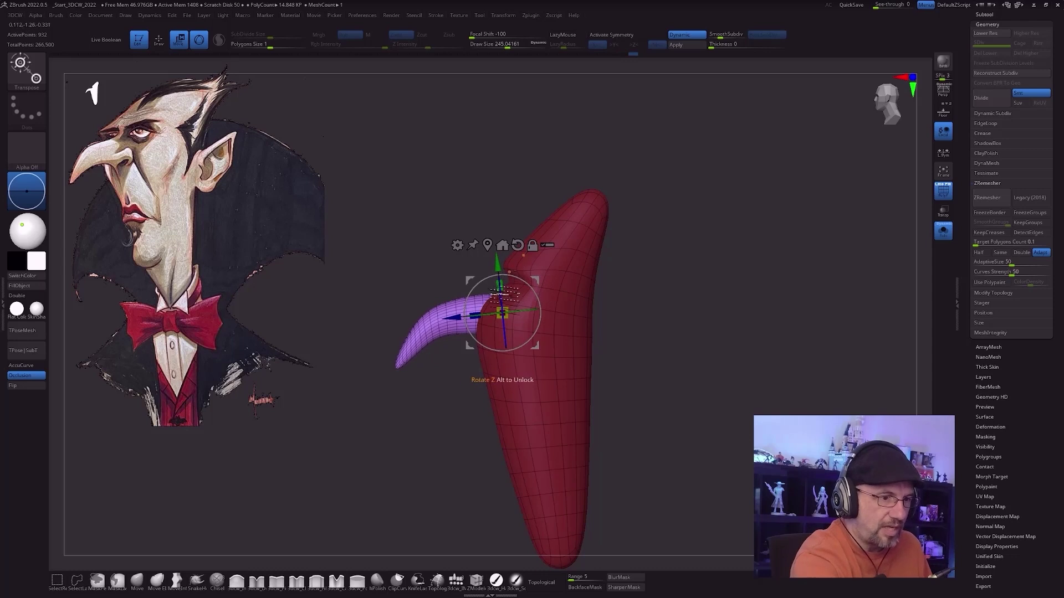
Step: Insert a mirrored pair of Appendage insert meshes on the cheeks beside the nose, with X symmetry turned on
key("q")
mouse_move(622, 440)
left_mouse_down()
mouse_move(646, 415)
mouse_move(703, 430)
mouse_move(641, 430)
mouse_move(655, 418)
mouse_move(568, 359)
mouse_move(624, 368)
mouse_move(653, 406)
mouse_move(638, 419)
left_mouse_up()
key("s")
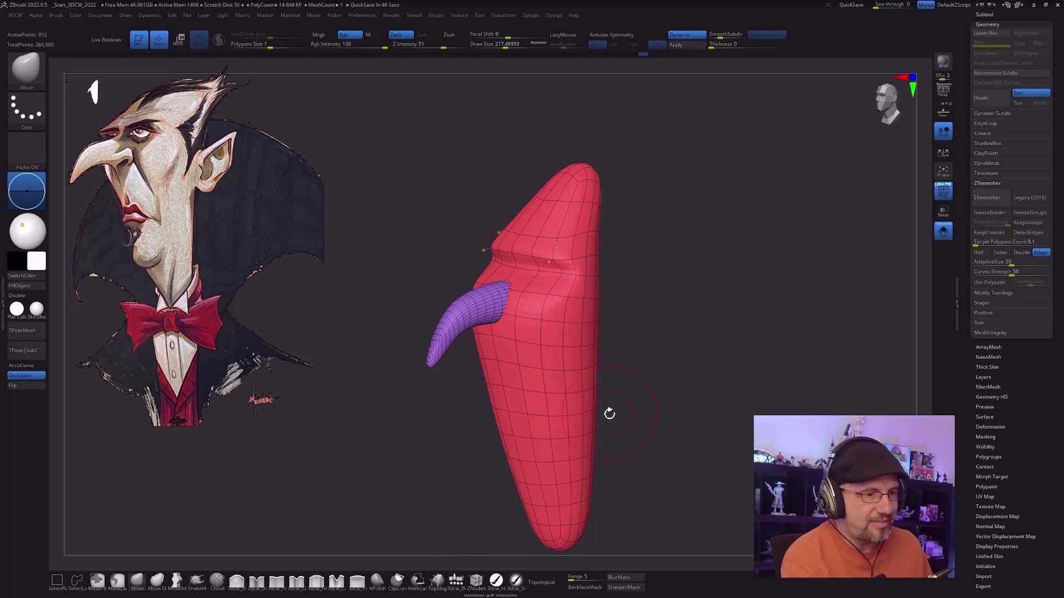
left_click_drag(609, 414, 601, 399)
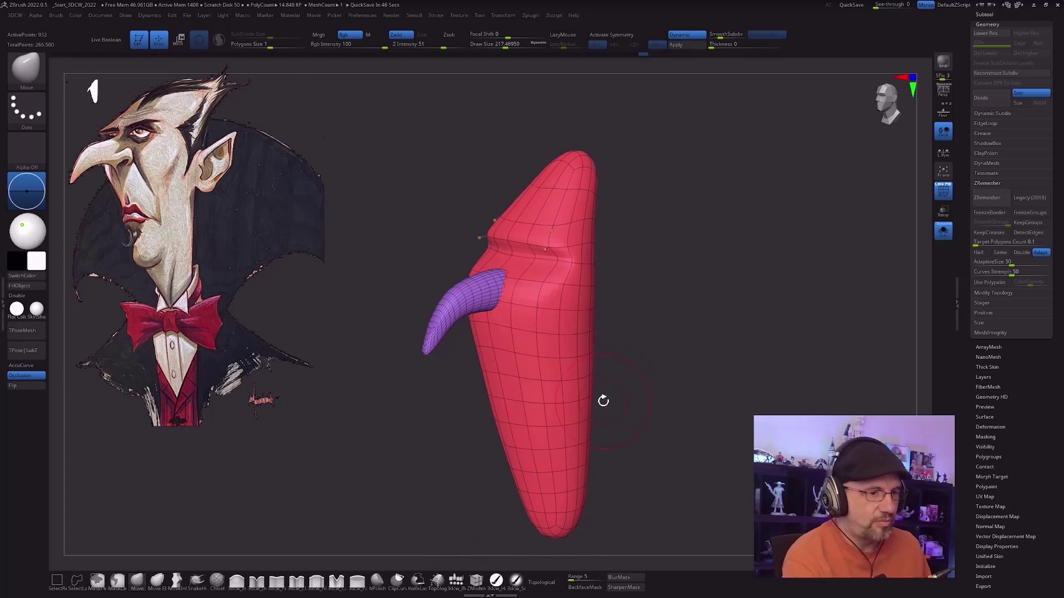
left_click(456, 580)
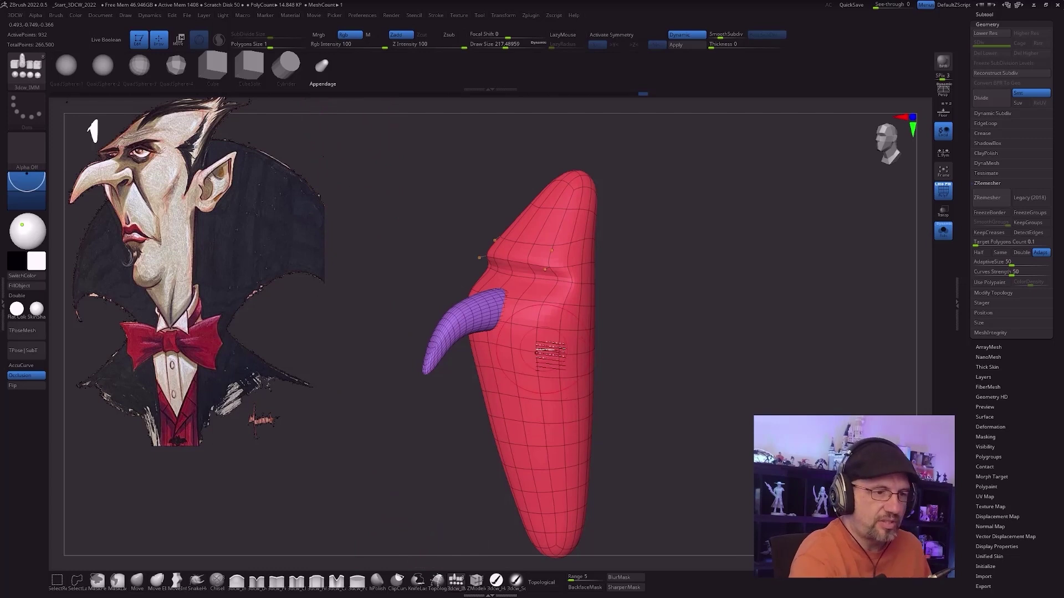
left_click_drag(544, 341, 539, 384)
key("ctrl+z")
key("x")
left_click_drag(536, 330, 540, 408)
left_click_drag(680, 443, 663, 441)
key("w")
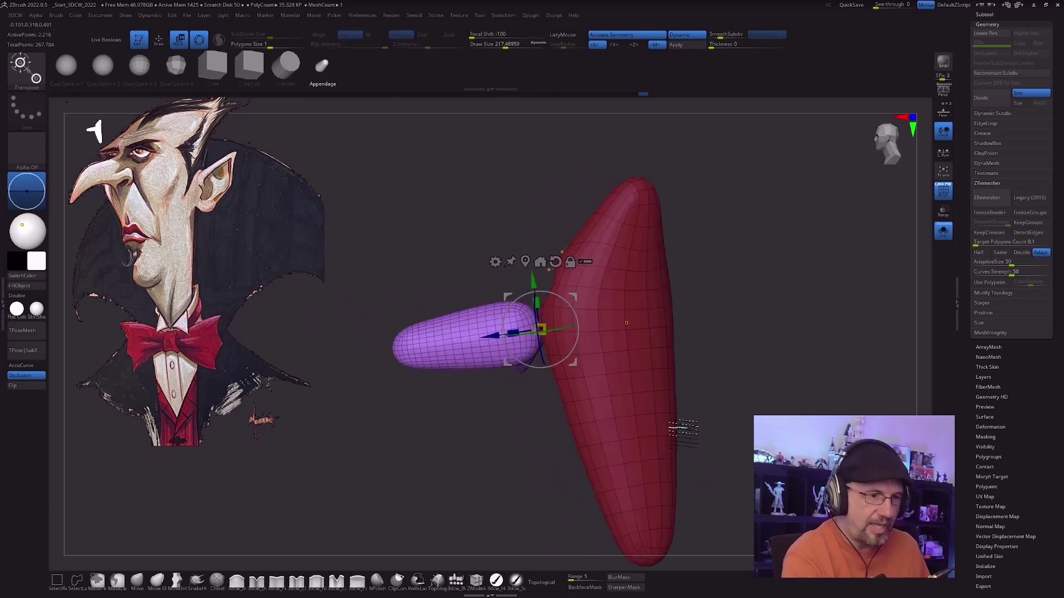
Step: Turn on local symmetry and use the gizmo to rotate and position the cheek appendages so they run down both sides of the face
left_click_drag(593, 313, 522, 288)
left_click_drag(527, 451, 575, 454)
left_click_drag(642, 437, 614, 446, "alt")
left_click_drag(560, 327, 530, 373)
left_click(943, 152)
left_click_drag(533, 346, 542, 335)
mouse_move(534, 344)
right_mouse_down()
mouse_move(582, 346)
mouse_move(533, 348)
right_mouse_up()
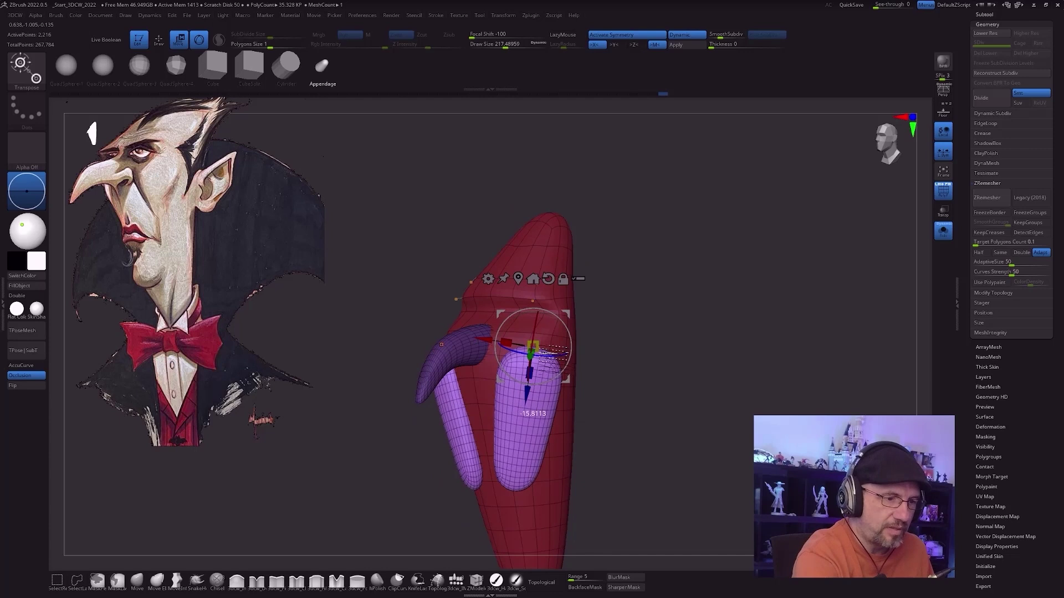
right_click_drag(607, 446, 532, 413)
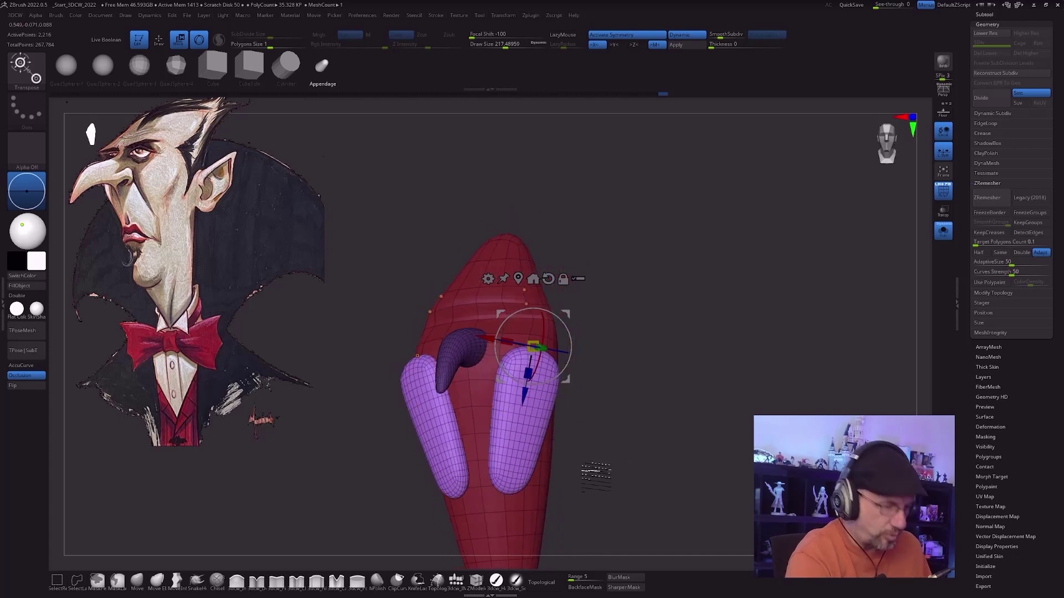
Step: Shape the cheek forms with the Move brush at draw sizes of about 280 and 311, and smooth their surfaces
key("q")
right_click_drag(587, 468, 572, 450)
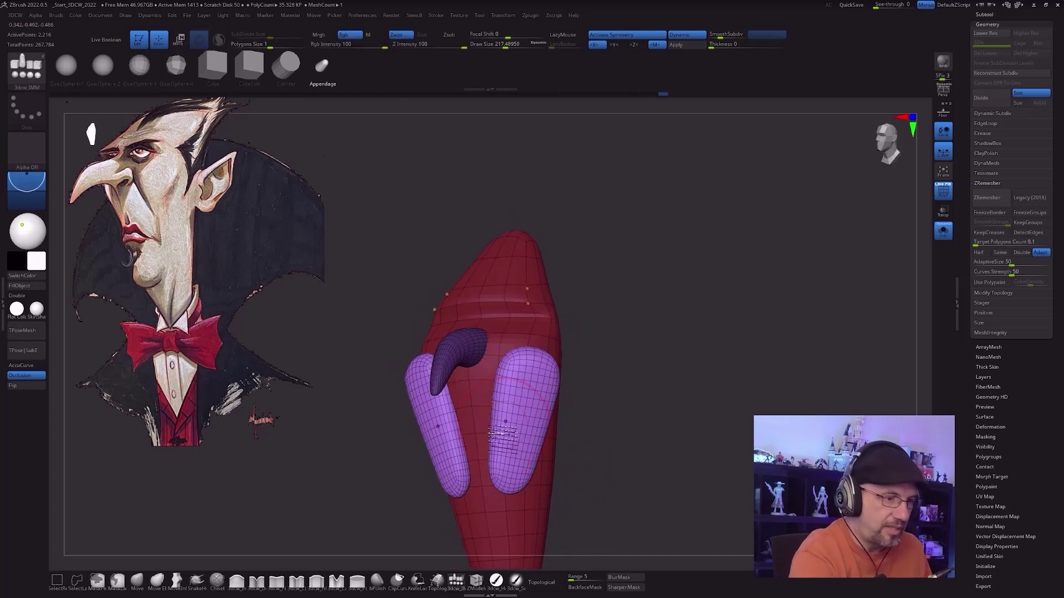
left_click(137, 579)
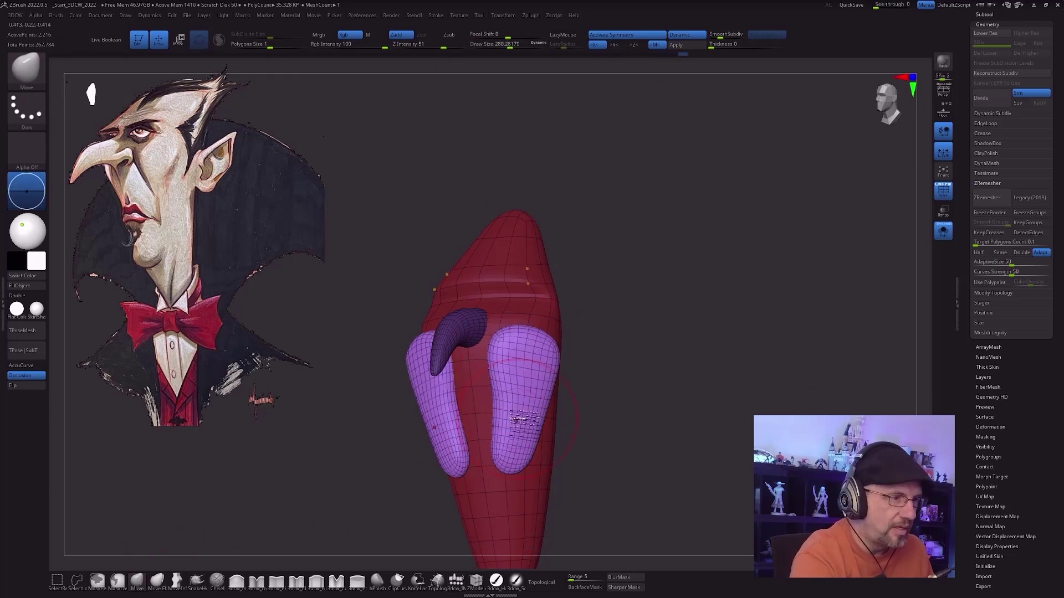
right_click_drag(448, 432, 521, 437)
mouse_move(551, 404)
right_mouse_down()
mouse_move(532, 409)
mouse_move(591, 436)
mouse_move(557, 438)
mouse_move(560, 405)
right_mouse_up()
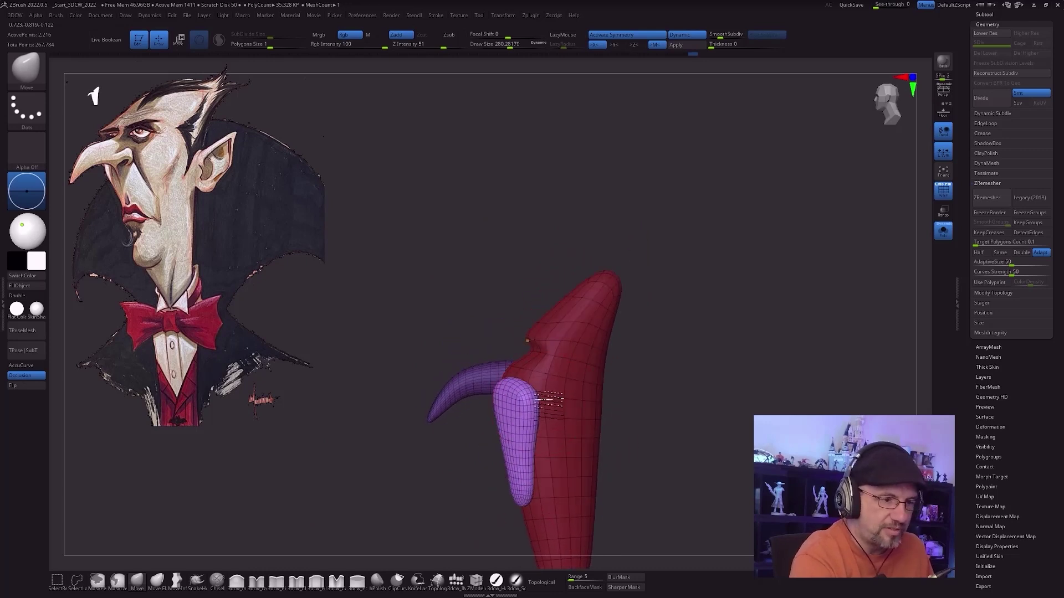
key("bracketright")
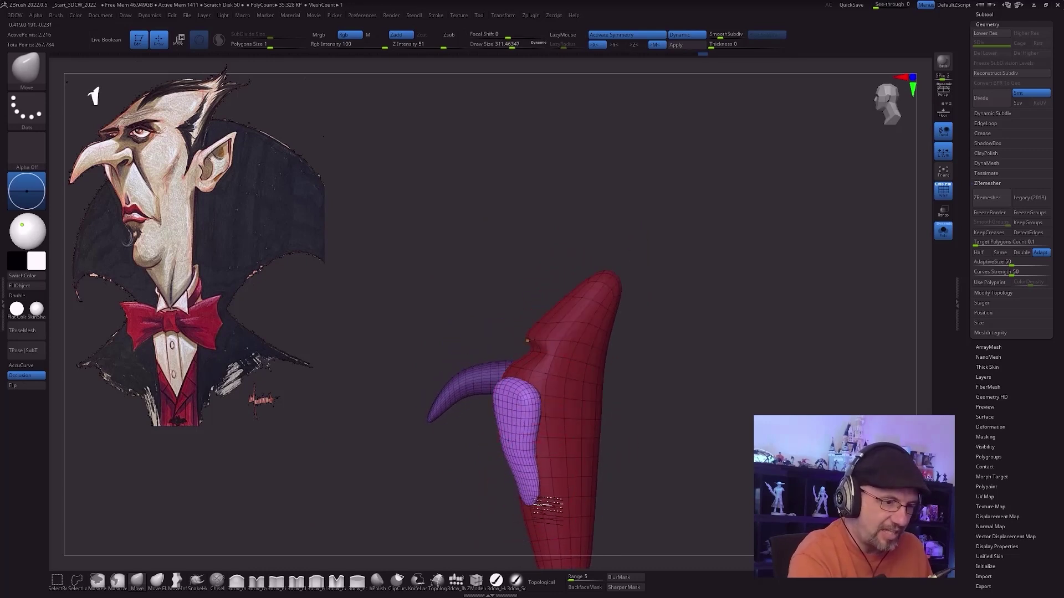
key("shift")
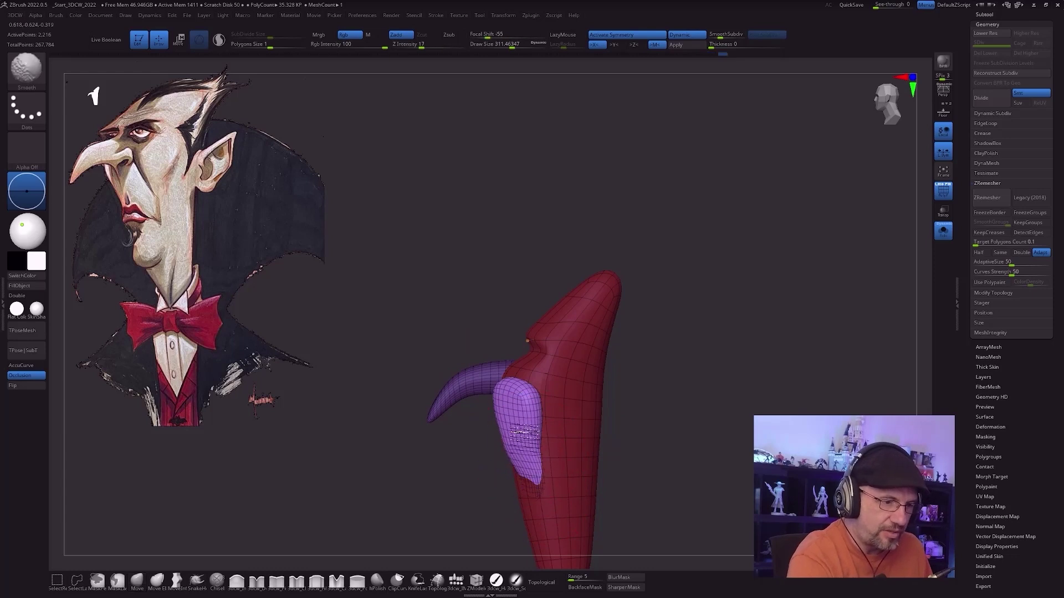
mouse_move(530, 440)
right_mouse_down("shift")
mouse_move(574, 454)
mouse_move(554, 451)
mouse_move(558, 423)
mouse_move(553, 438)
mouse_move(612, 437)
mouse_move(600, 456)
mouse_move(590, 456)
mouse_move(603, 435)
mouse_move(505, 449)
right_mouse_up("shift")
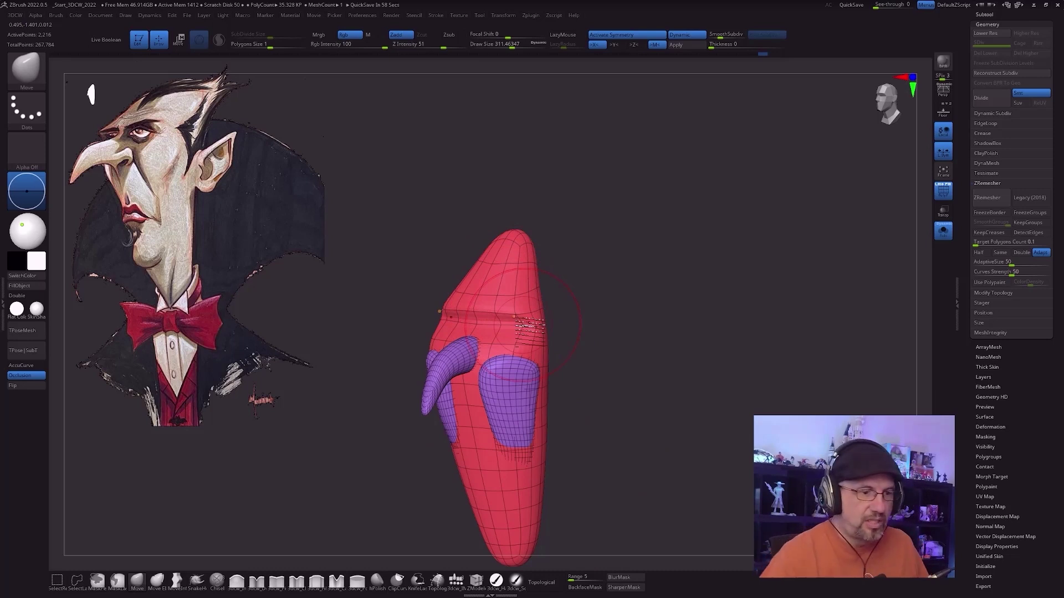
Step: Convert the head's dynamic subdivision preview to real subdivision levels and delete the lower levels
right_click_drag(620, 434, 617, 393, "alt")
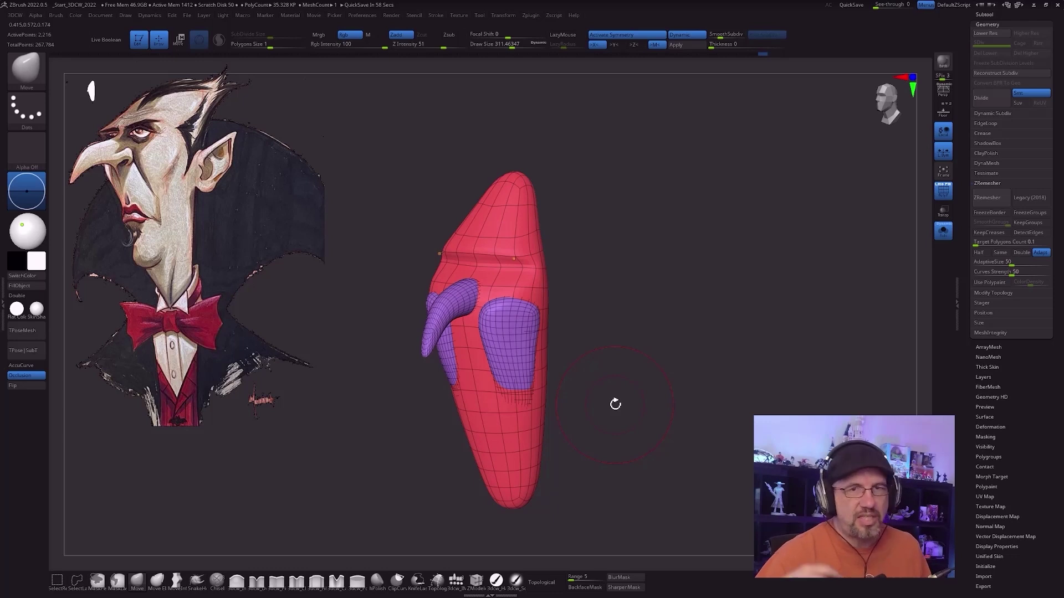
left_click_drag(615, 404, 643, 372)
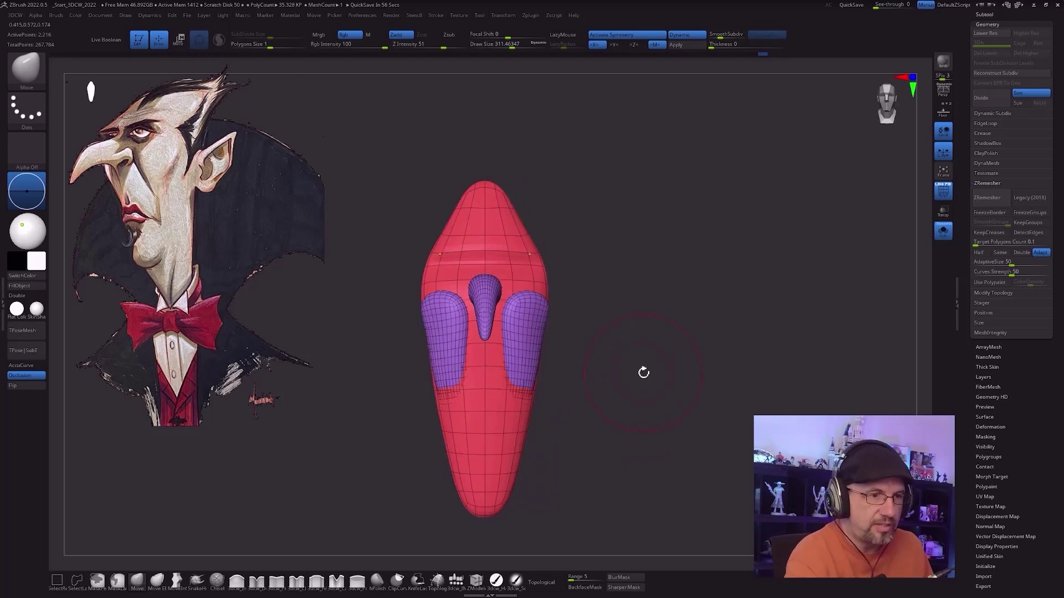
left_click(686, 45)
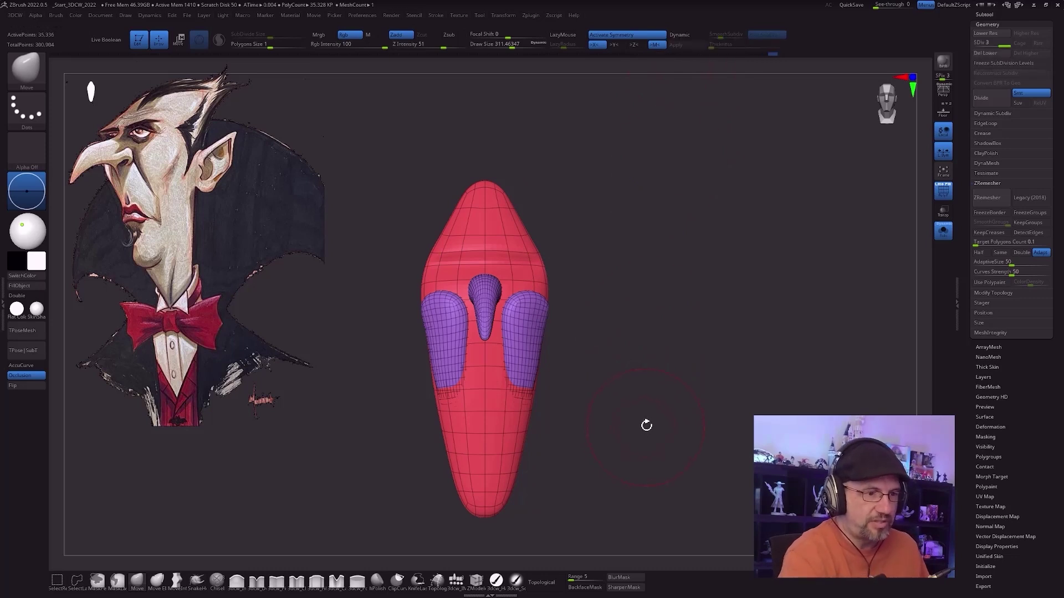
left_click_drag(646, 425, 632, 427)
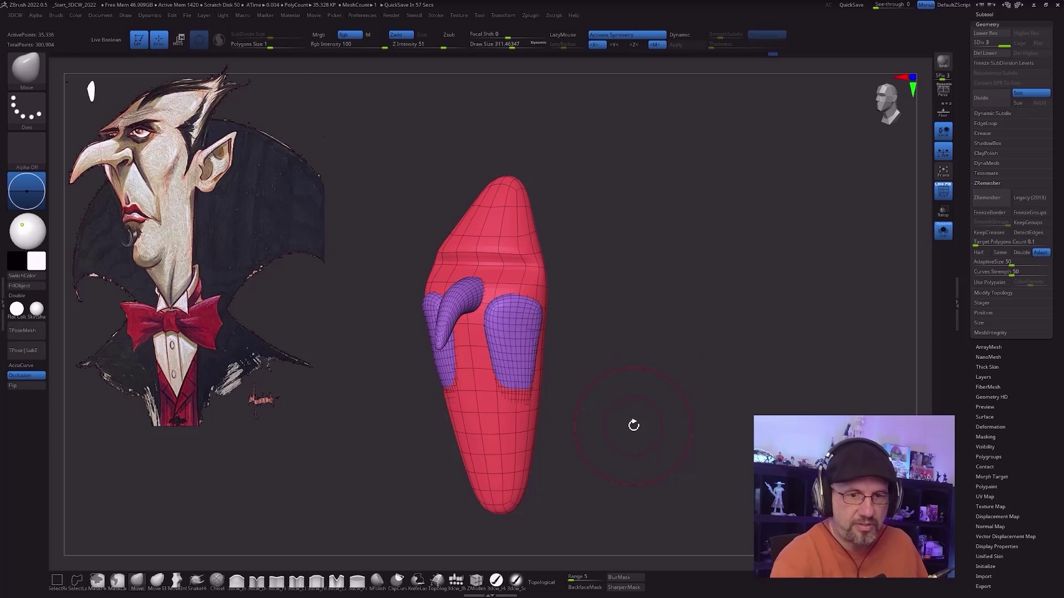
left_click_drag(972, 351, 968, 426)
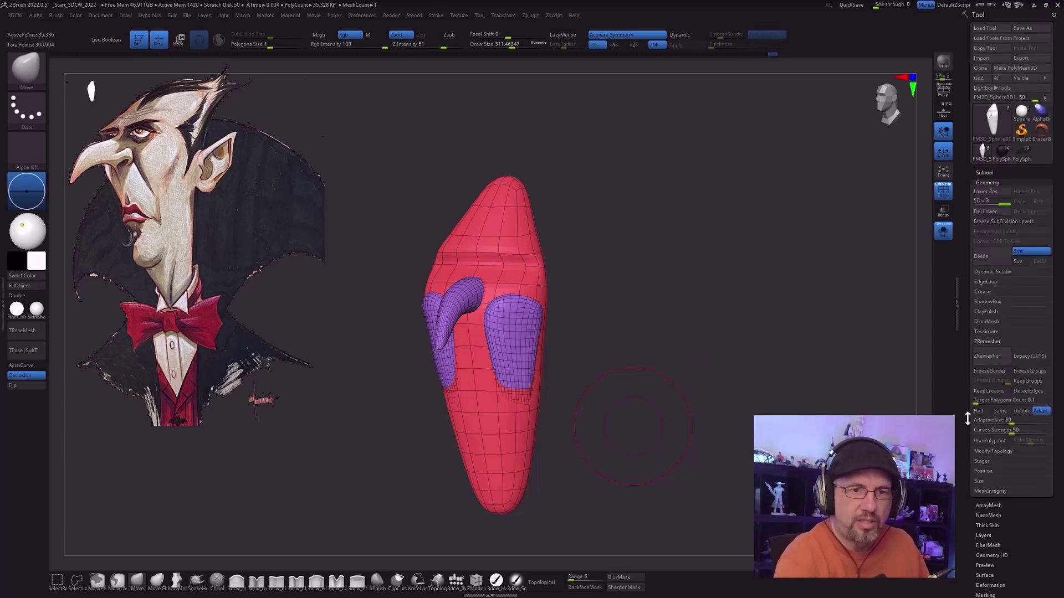
left_click(987, 211)
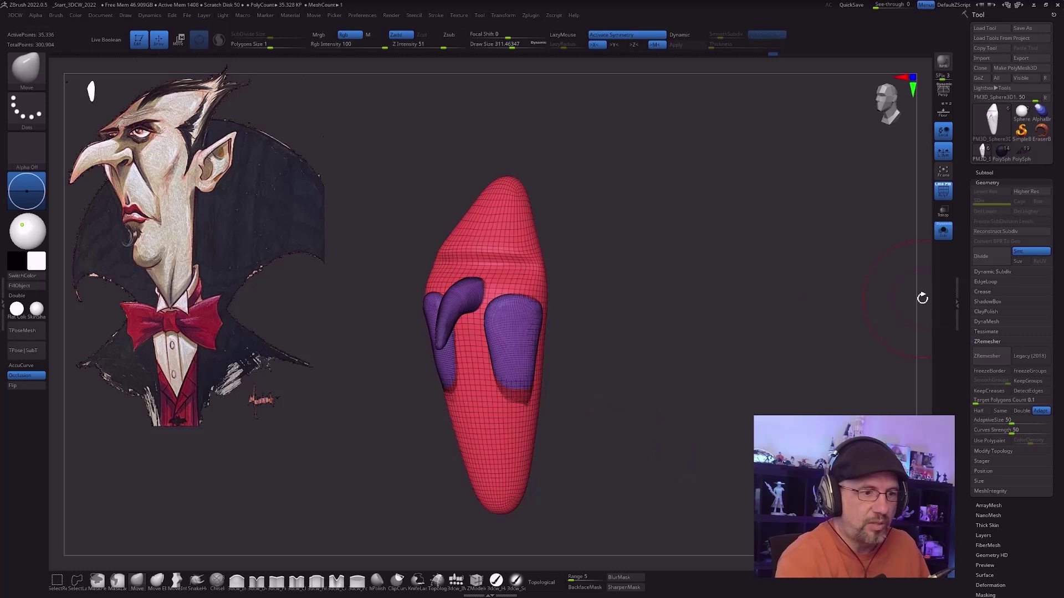
left_click_drag(603, 376, 590, 383)
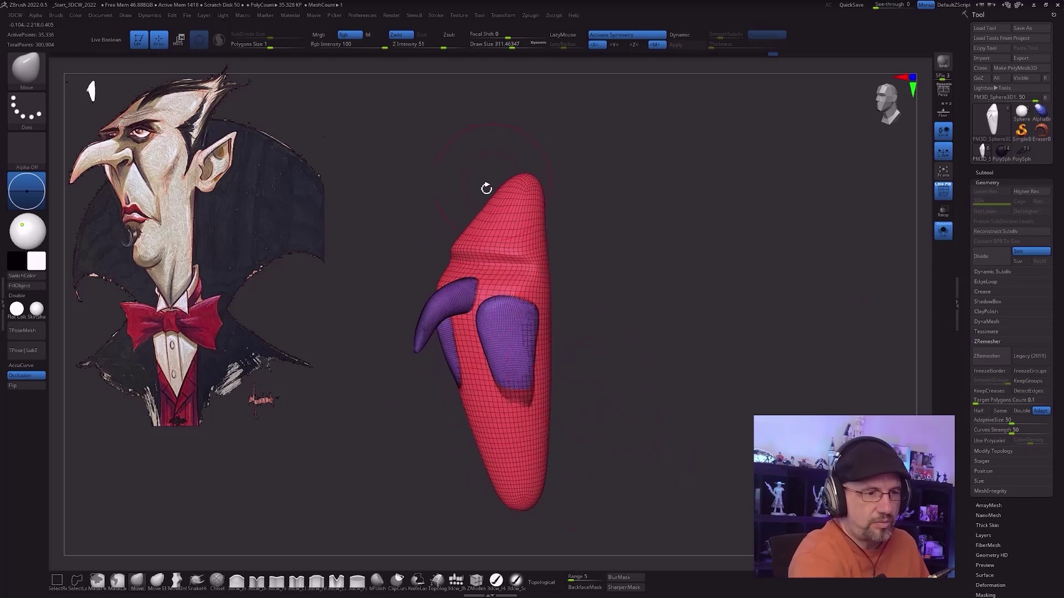
left_click_drag(606, 418, 617, 417)
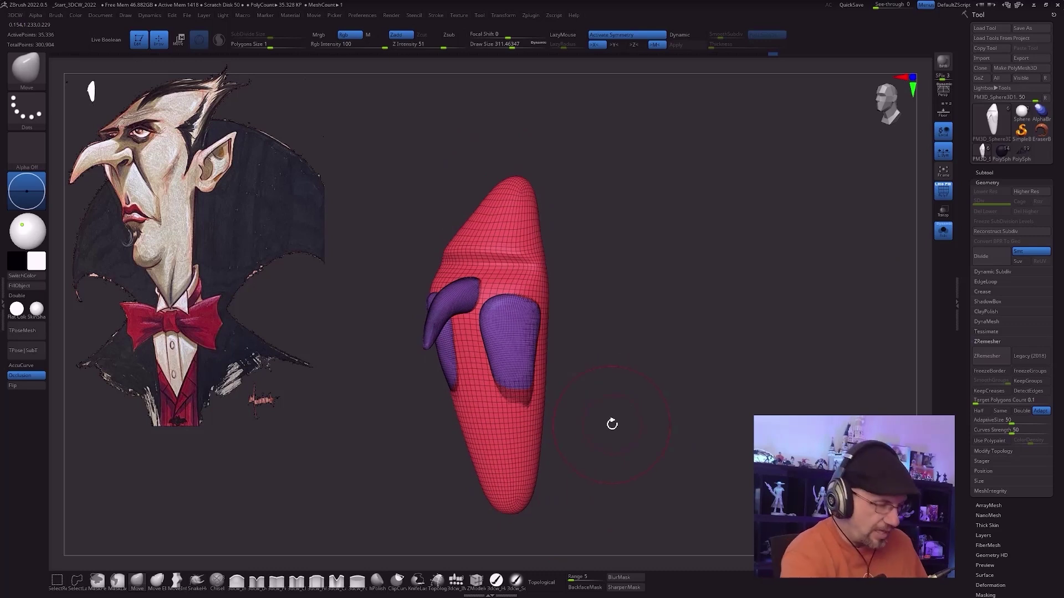
Step: Set the ZRemesher target polygon count to about 1.7, try remeshing without keeping polygroups, and undo the remesh
key("3")
left_click_drag(571, 422, 578, 418)
left_click(579, 393)
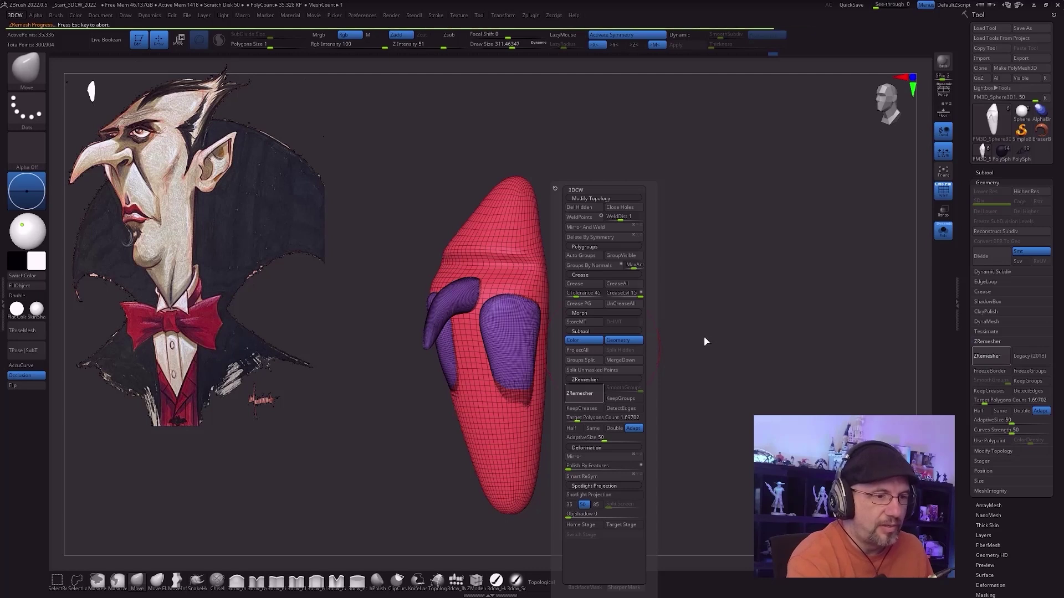
mouse_move(652, 357)
left_mouse_down()
mouse_move(634, 368)
mouse_move(647, 359)
left_mouse_up()
key("ctrl+z")
Step: Enable KeepGroups and remesh the whole head with ZRemesher
key("space")
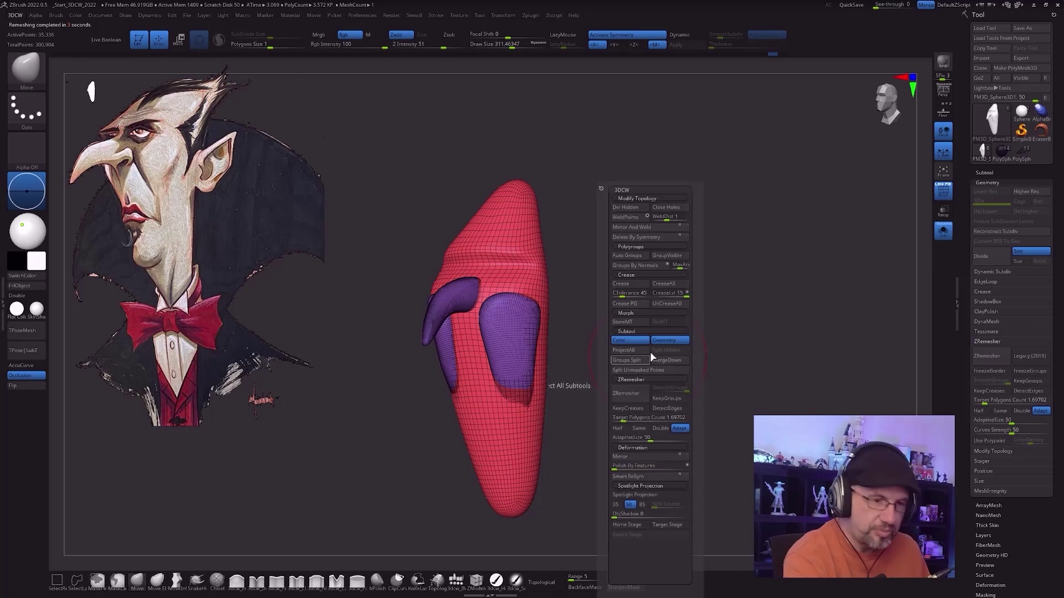
left_click(667, 399)
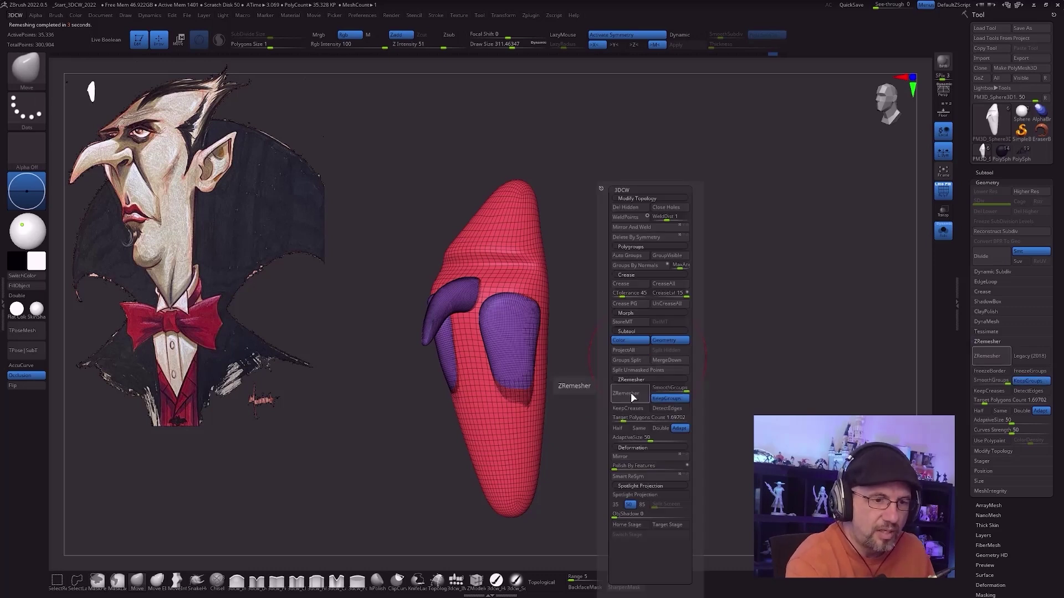
left_click(631, 392)
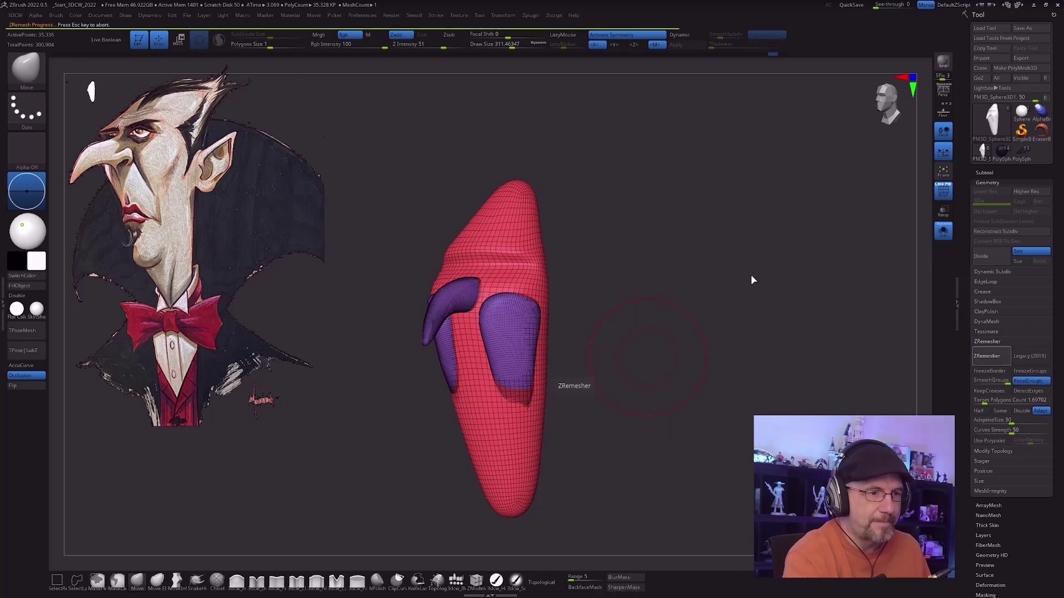
left_click_drag(660, 431, 555, 433)
mouse_move(522, 340)
right_mouse_down("ctrl")
mouse_move(517, 360)
mouse_move(551, 399)
mouse_move(548, 387)
mouse_move(540, 418)
mouse_move(486, 307)
right_mouse_up("ctrl")
right_click_drag(375, 499, 594, 387)
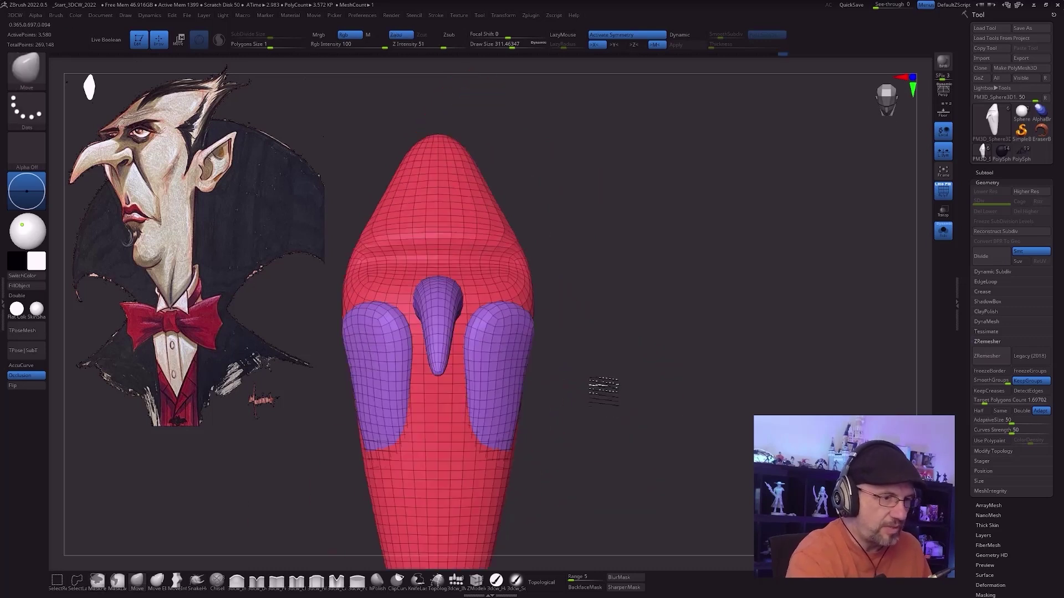
right_click_drag(591, 437, 597, 398)
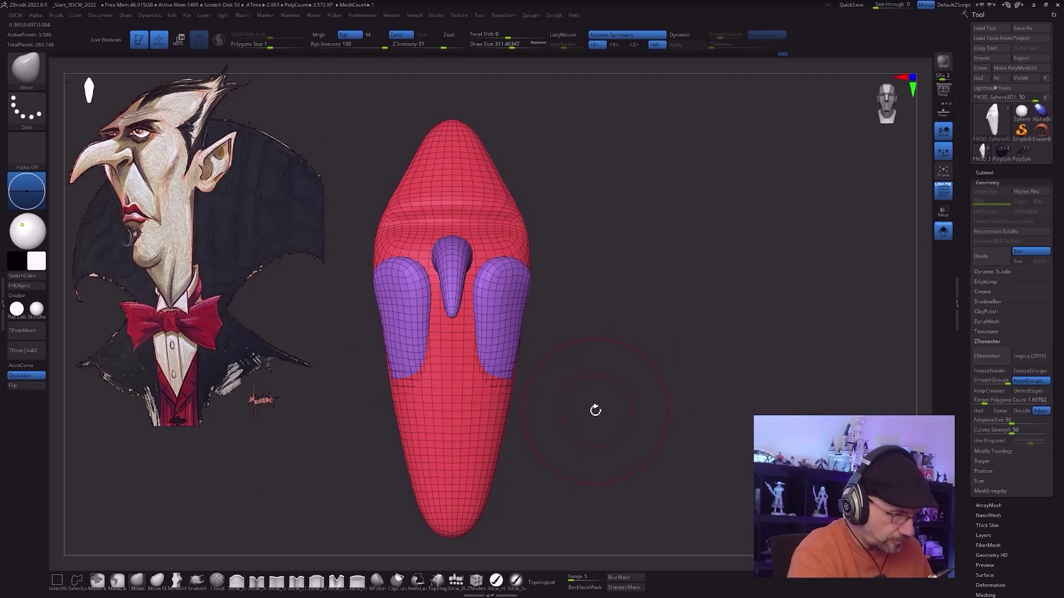
Step: Assign separate polygroups to the head, nose and each cheek with Auto Groups
mouse_move(549, 304)
right_mouse_down("alt")
mouse_move(559, 348)
mouse_move(514, 321)
right_mouse_up("alt")
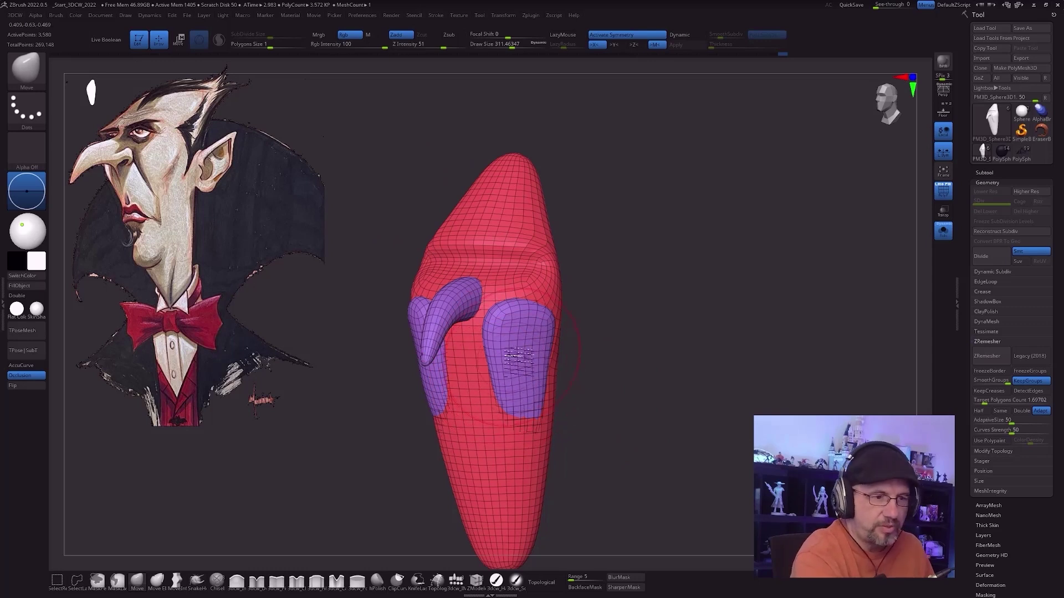
right_click_drag(519, 388, 525, 355)
key("space")
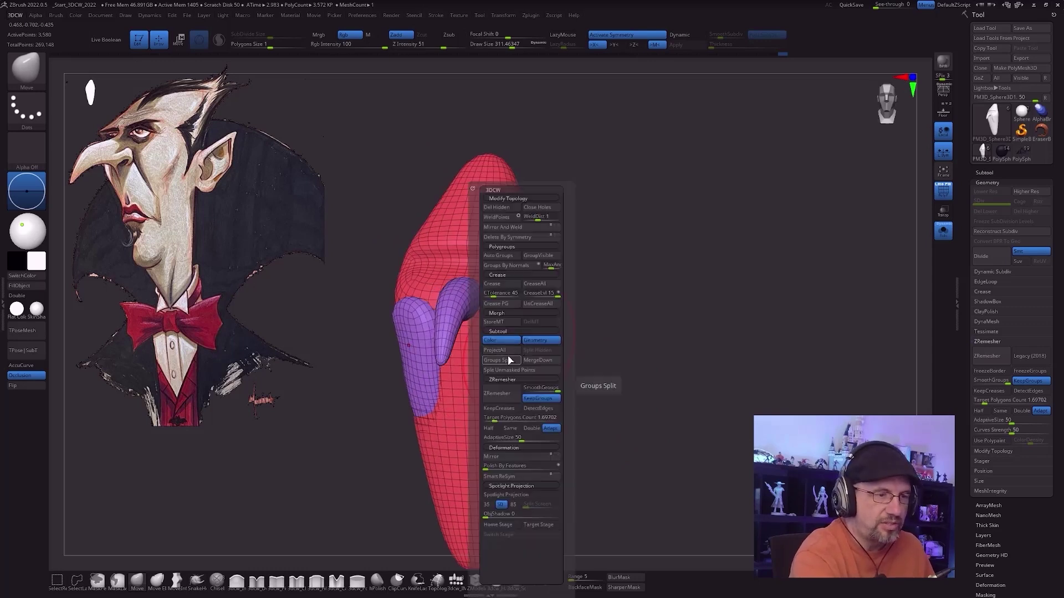
key("ctrl")
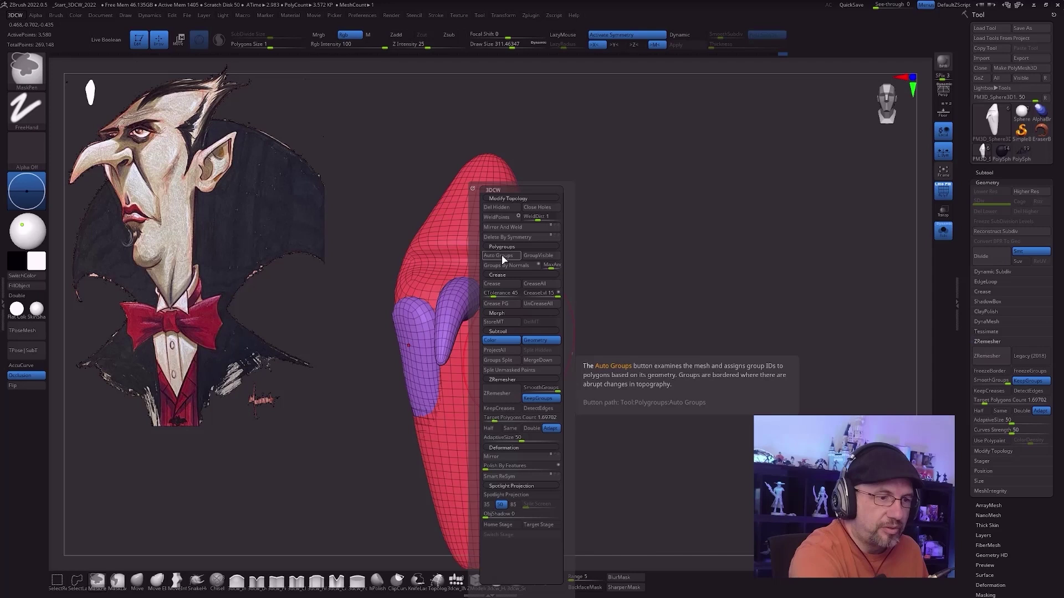
left_click(501, 255)
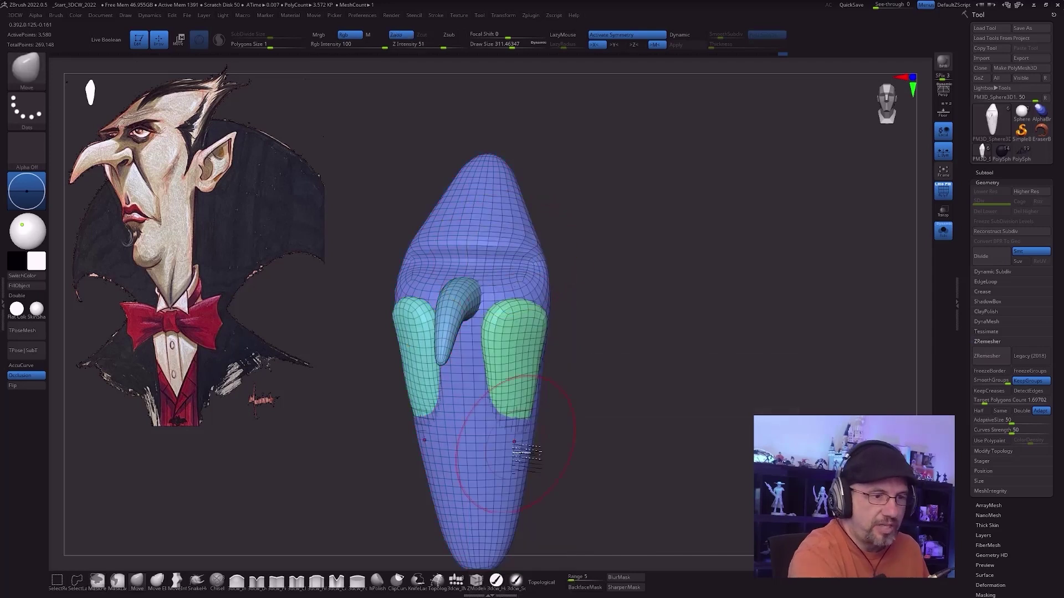
Step: Mirror and weld the mesh so both cheeks share the same polygroup
left_click_drag(600, 406, 624, 393)
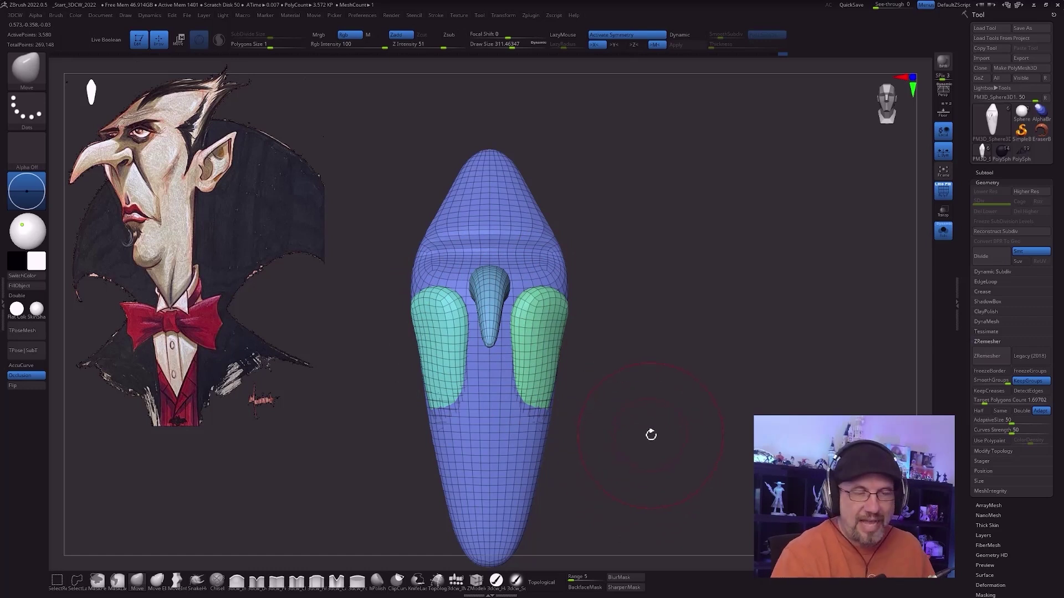
mouse_move(623, 400)
left_mouse_down()
mouse_move(627, 376)
mouse_move(628, 406)
left_mouse_up()
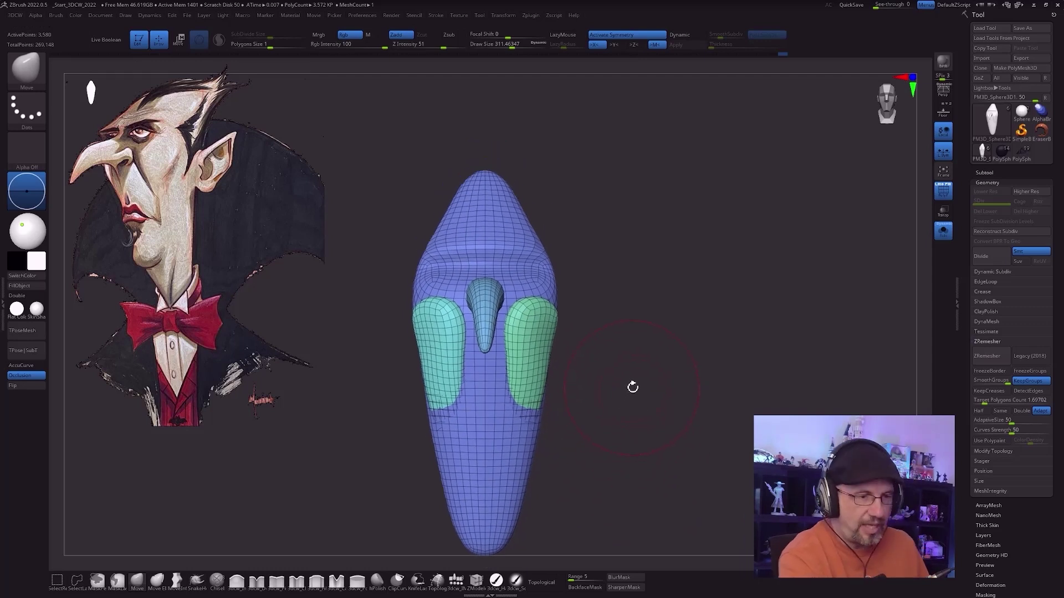
key("space")
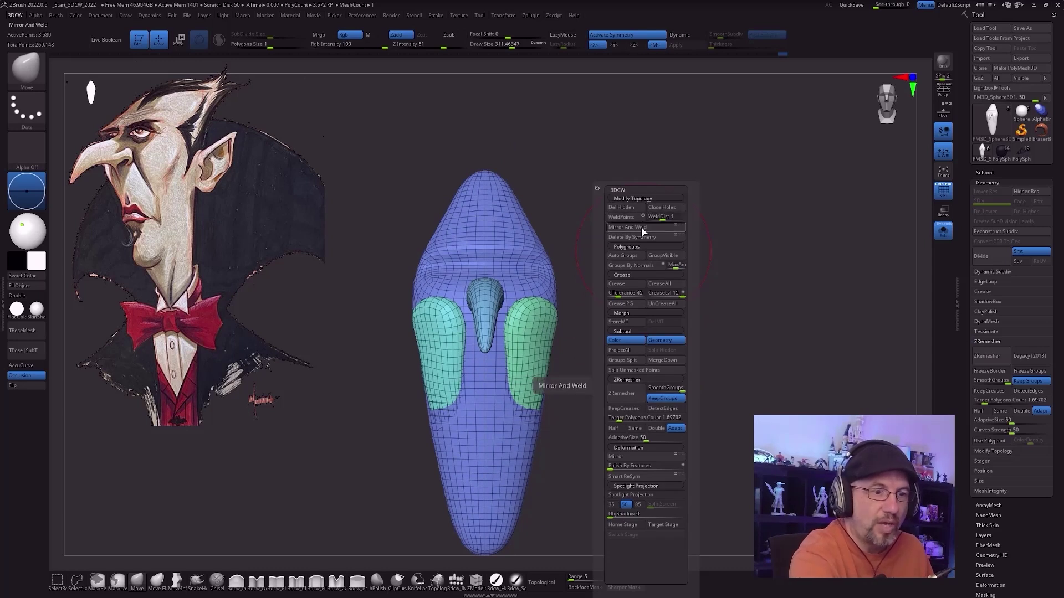
key("ctrl")
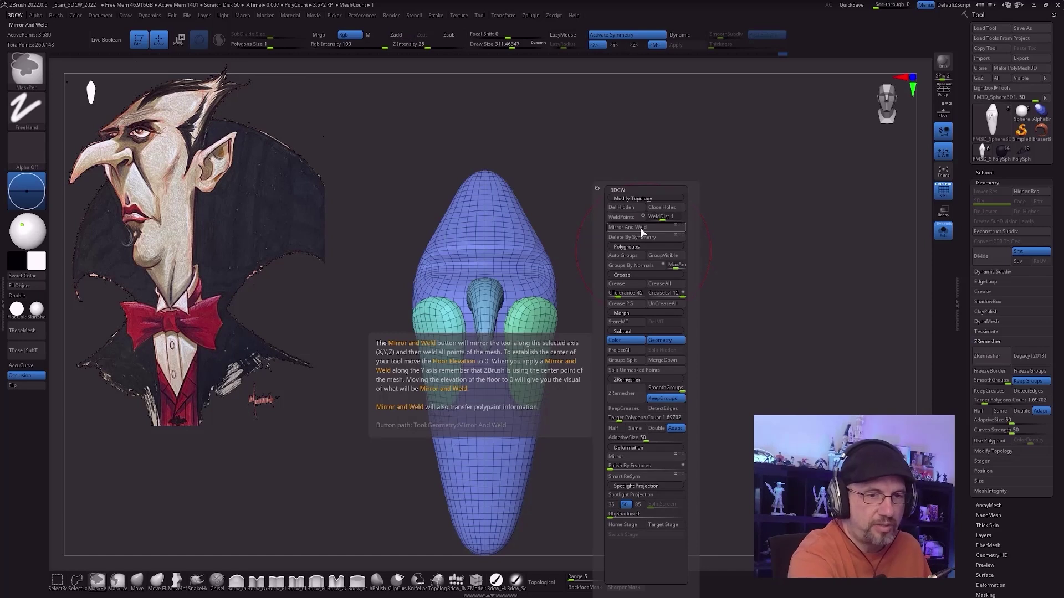
left_click(640, 232)
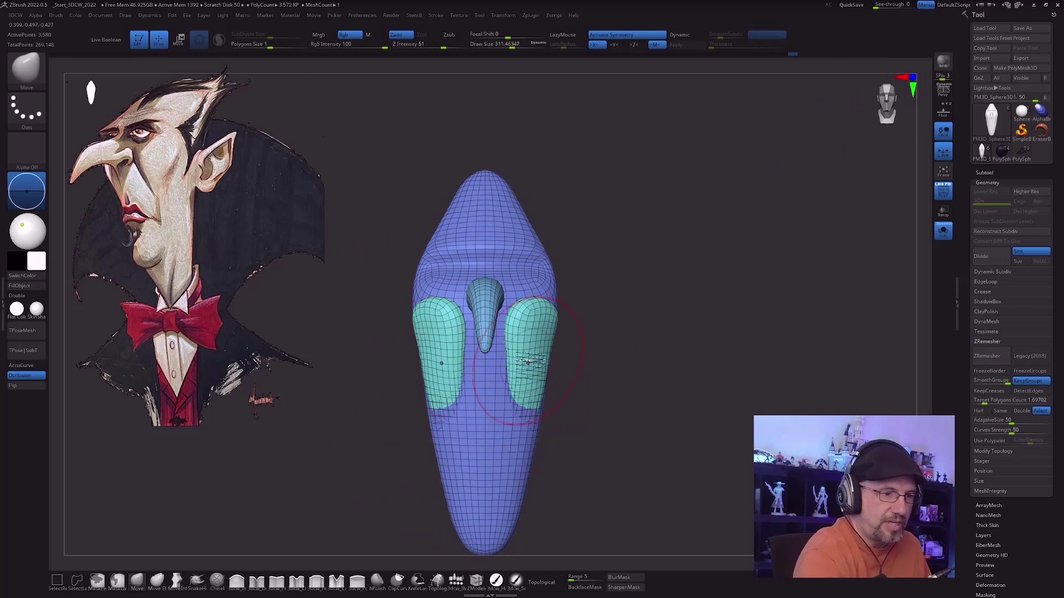
Step: Turn on Topological masking for the Move brush and reduce its draw size to about 223
left_click_drag(593, 375, 563, 399)
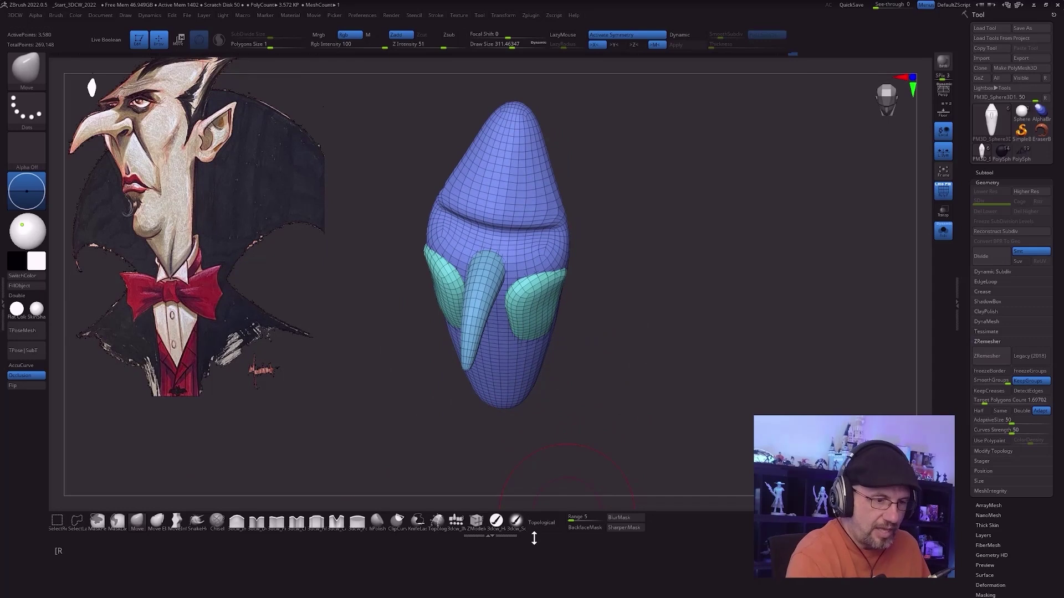
left_click(534, 539)
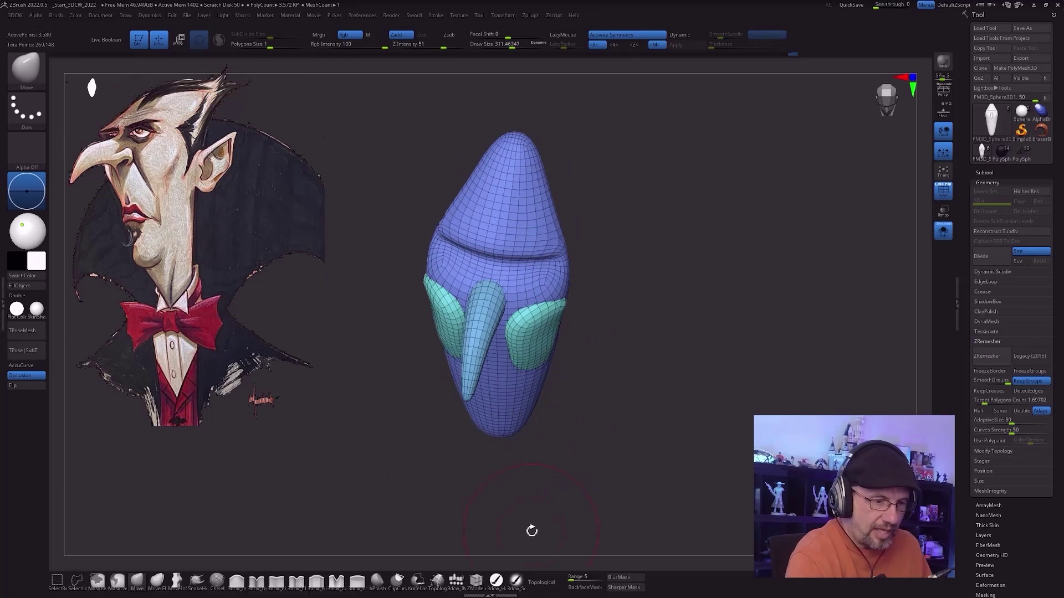
left_click(548, 584)
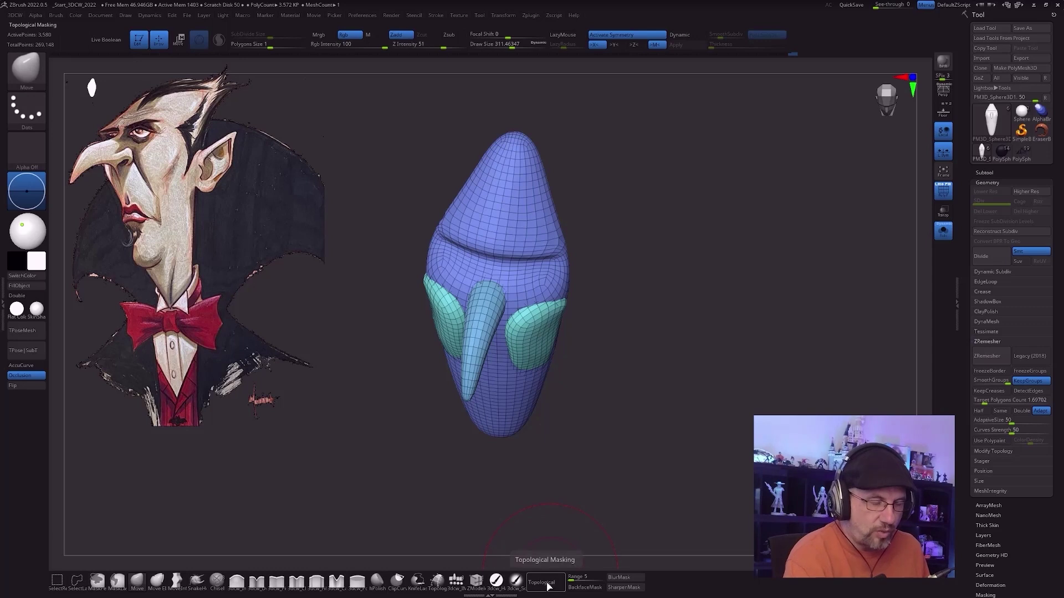
left_click(546, 585)
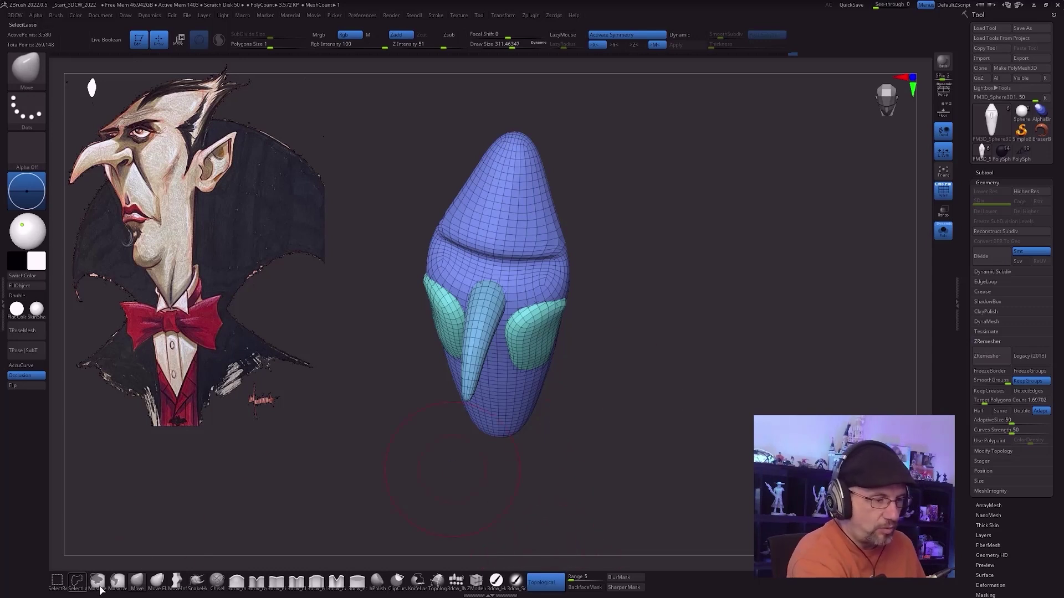
mouse_move(615, 436)
left_mouse_down("alt")
mouse_move(600, 446)
mouse_move(597, 482)
left_mouse_up("alt")
key("s")
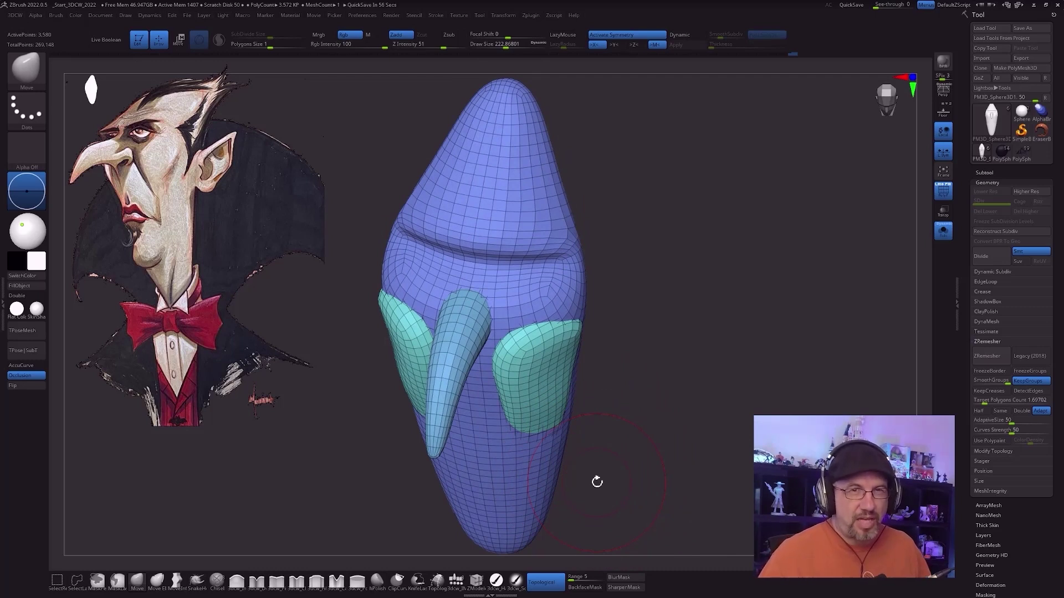
left_click(549, 583)
right_click_drag(534, 384, 533, 468)
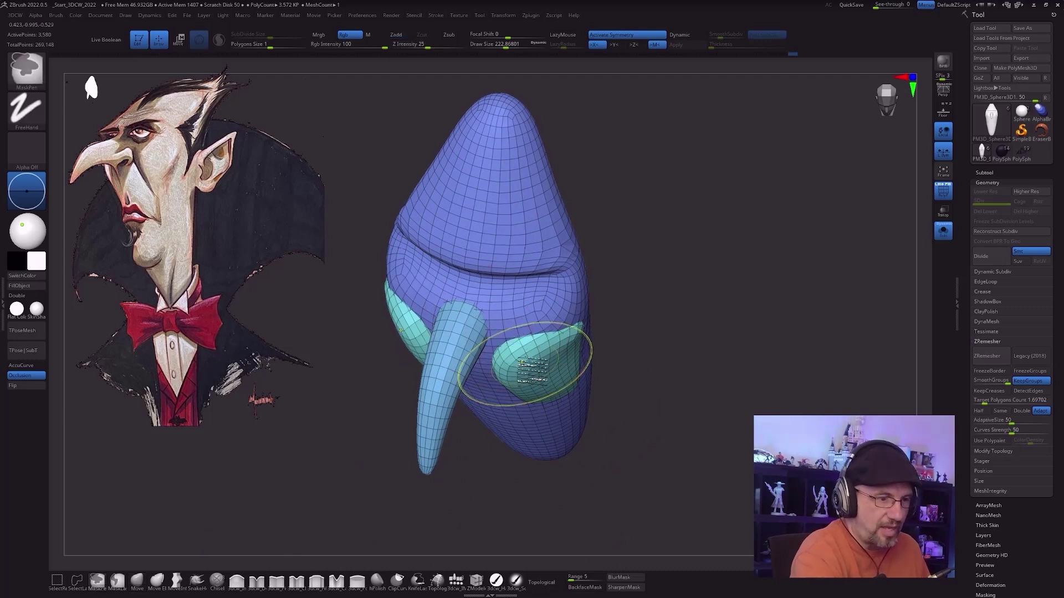
left_click(542, 583)
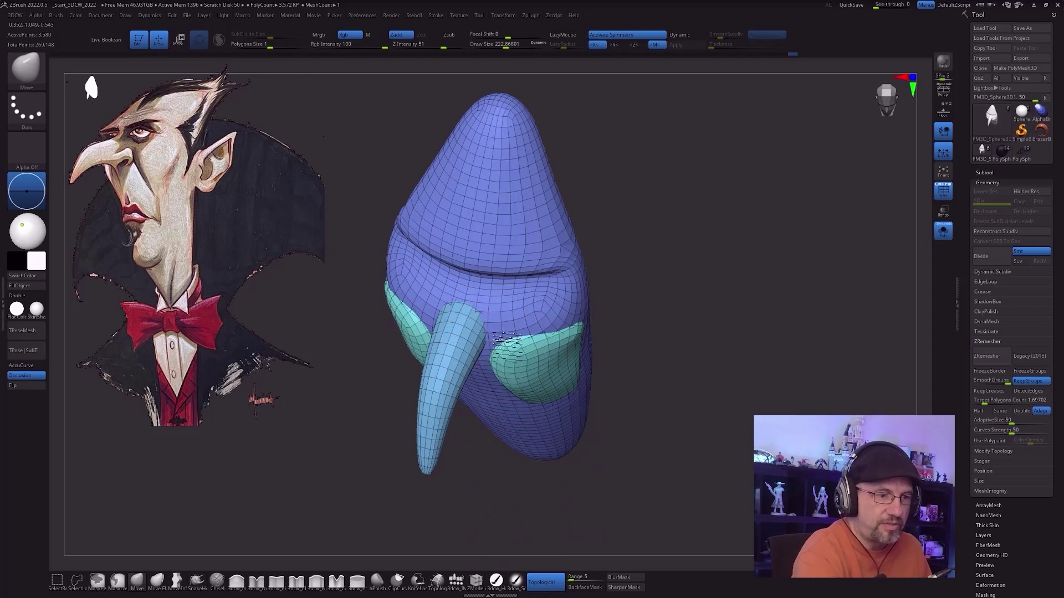
Step: Reshape both cheeks with the Move brush into long forms, broad beside the nose and tapering down toward the jaw
right_click_drag(511, 367, 504, 381)
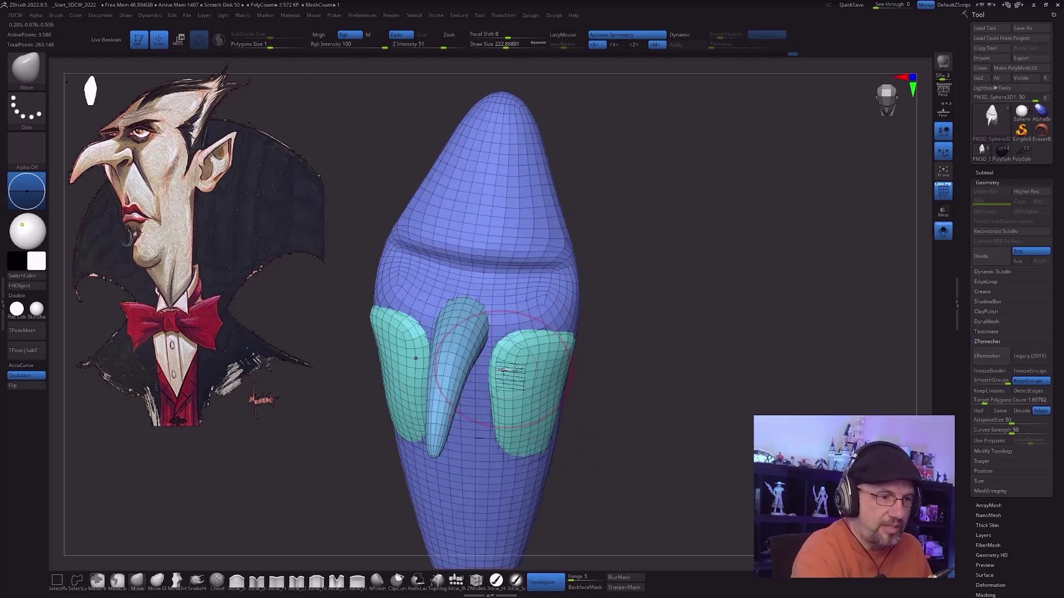
right_click_drag(536, 336, 582, 437)
right_click_drag(585, 370, 552, 365)
right_click_drag(559, 412, 576, 401)
right_click_drag(661, 413, 568, 392)
key("s")
left_click_drag(544, 398, 540, 367)
left_click_drag(534, 317, 525, 301)
left_click_drag(557, 392, 559, 404)
mouse_move(560, 402)
right_mouse_down()
mouse_move(562, 420)
mouse_move(547, 404)
right_mouse_up()
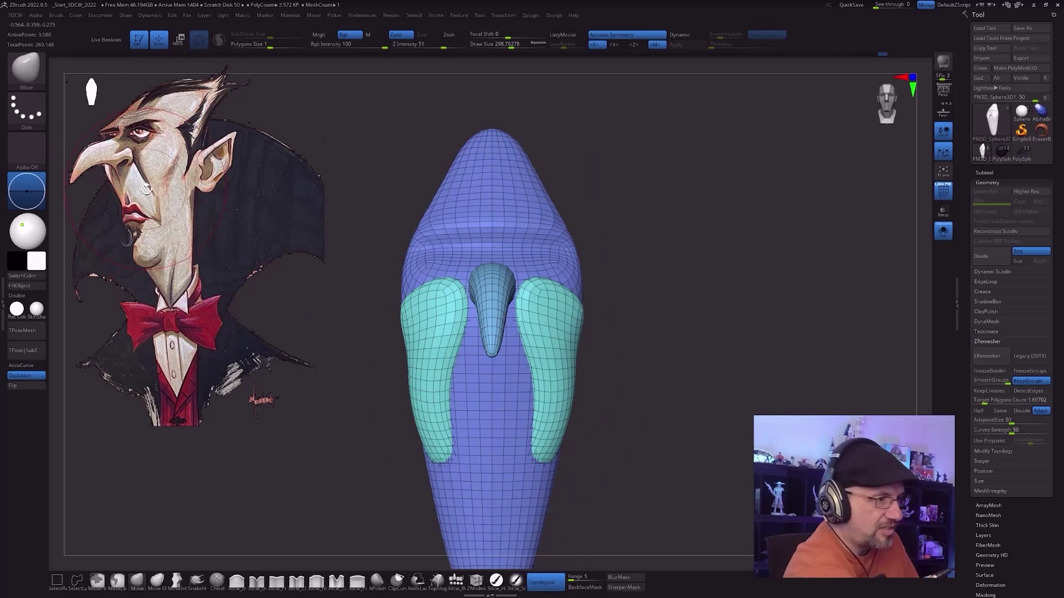
Step: Insert an Appendage mesh symmetrically on both sides of the nose base as nostril wings, using a draw size of 112
right_click_drag(548, 417, 650, 413)
right_click_drag(719, 418, 747, 413, "shift")
key("s")
left_click_drag(716, 425, 704, 427)
right_click_drag(742, 410, 715, 416)
left_click(455, 580)
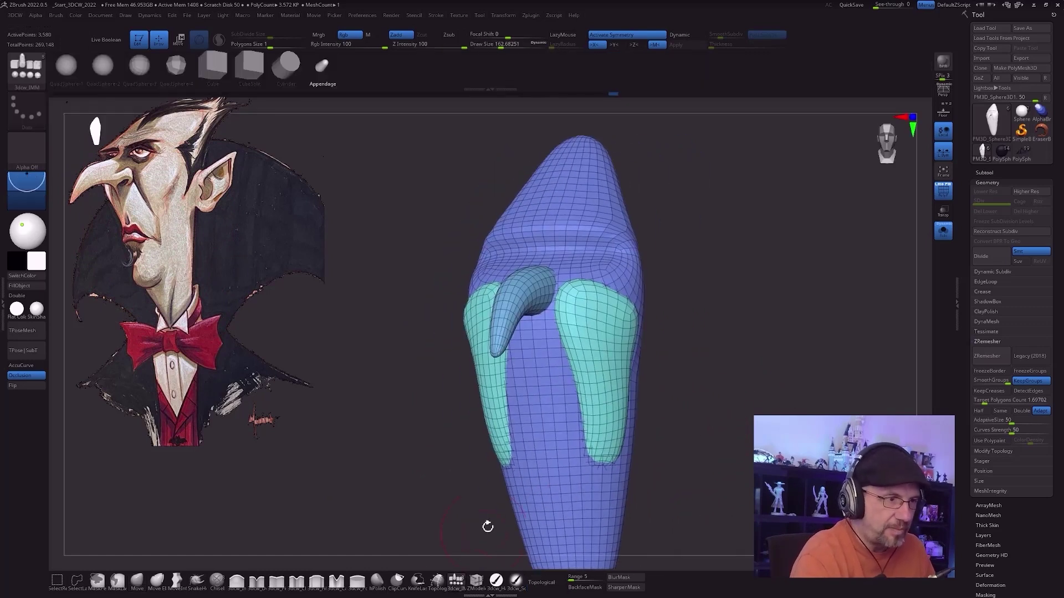
right_click_drag(487, 527, 509, 475)
right_click_drag(531, 382, 548, 383)
key("s")
mouse_move(548, 382)
left_mouse_down()
mouse_move(542, 395)
mouse_move(549, 376)
left_mouse_up()
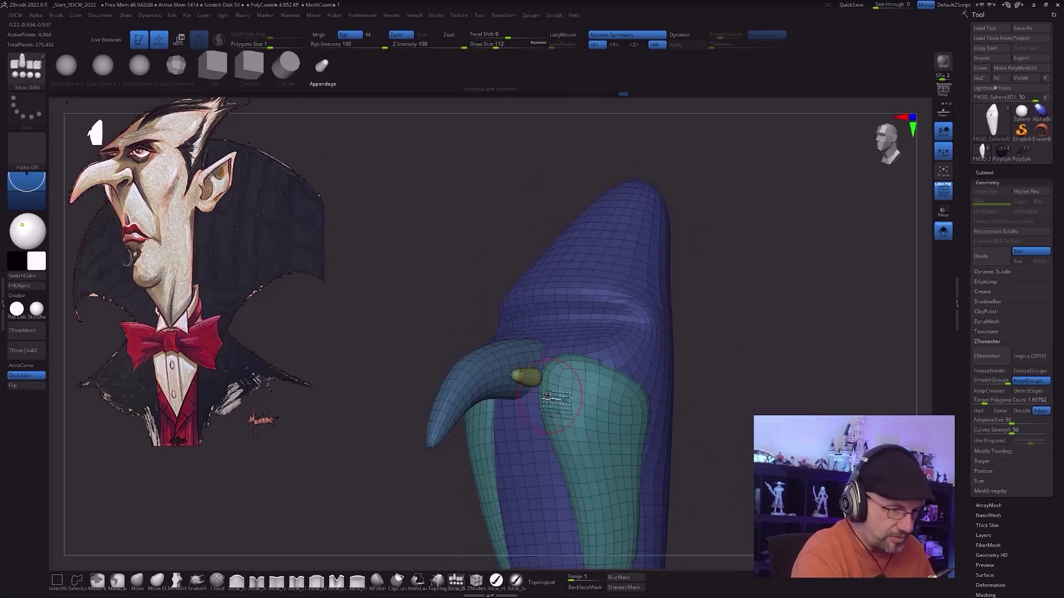
Step: Position the nostril wings against the nose and sculpt them with the Move brush into flared, tapering shapes that meet the cheeks
key("w")
mouse_move(562, 360)
left_mouse_down()
mouse_move(562, 394)
mouse_move(547, 407)
mouse_move(568, 395)
mouse_move(494, 357)
left_mouse_up()
key("q")
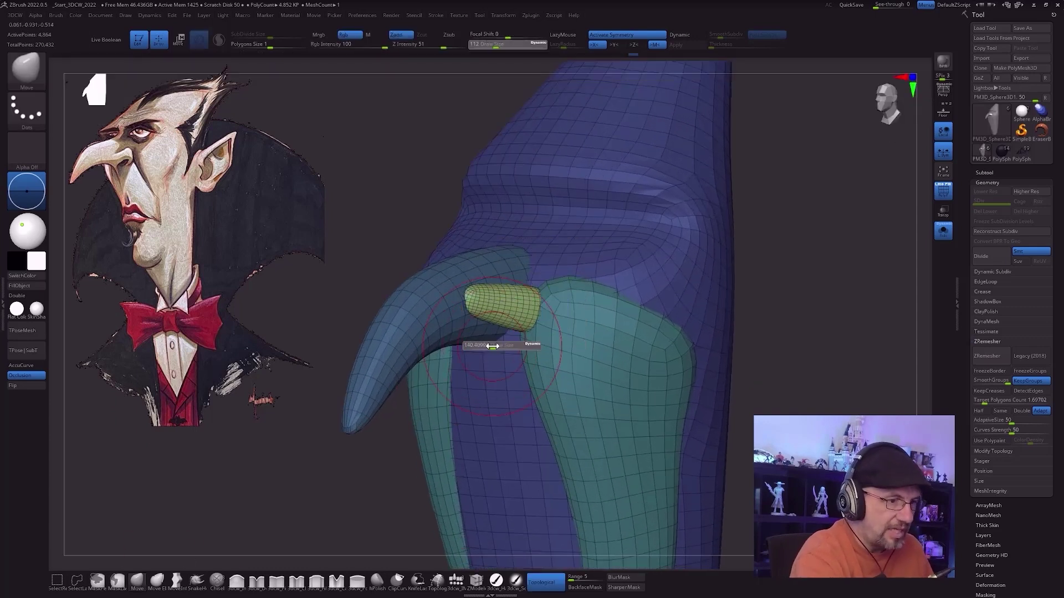
mouse_move(495, 354)
right_mouse_down()
mouse_move(493, 293)
mouse_move(507, 319)
mouse_move(532, 313)
mouse_move(518, 333)
mouse_move(515, 324)
mouse_move(493, 338)
mouse_move(506, 344)
right_mouse_up()
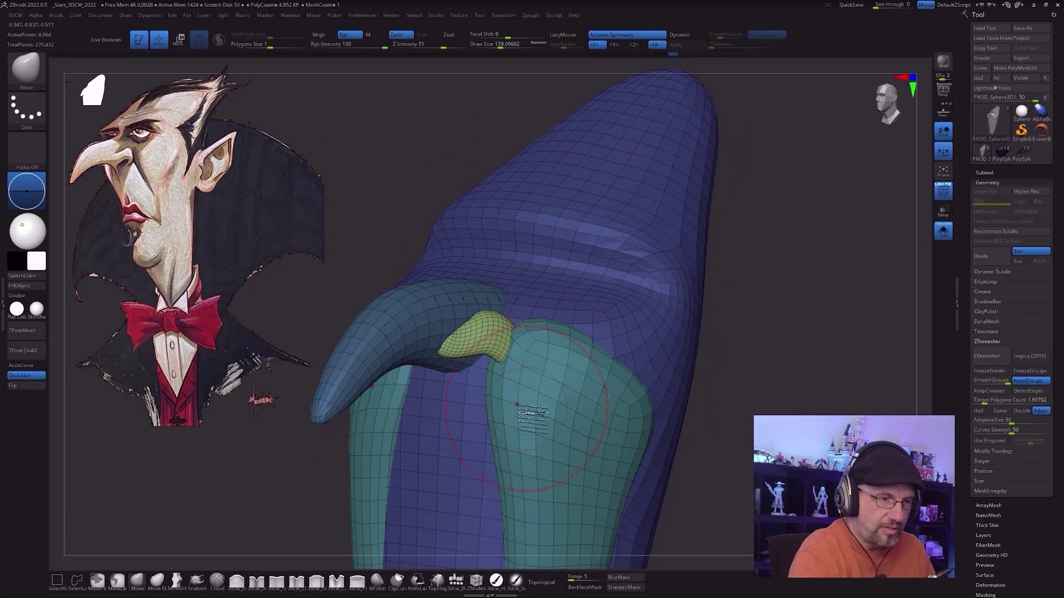
mouse_move(558, 430)
right_mouse_down()
mouse_move(556, 529)
mouse_move(554, 481)
right_mouse_up()
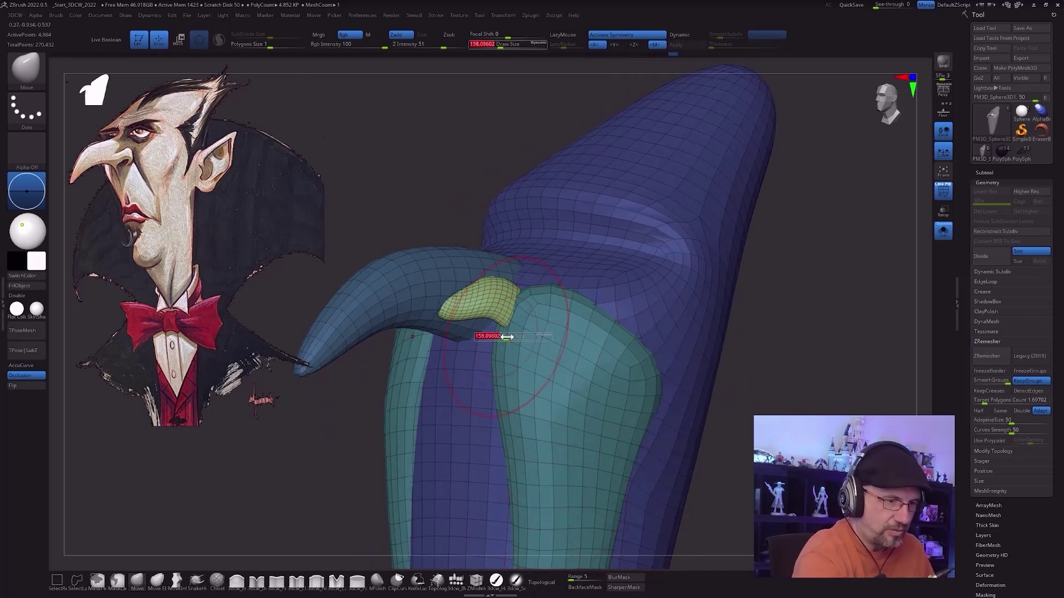
left_click_drag(532, 317, 527, 326)
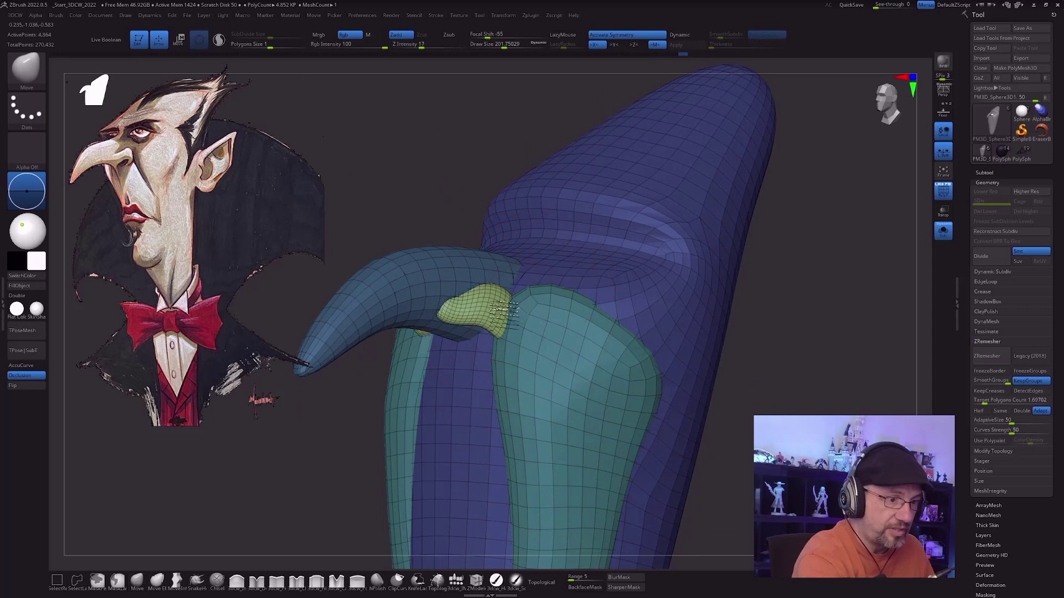
right_click_drag(534, 338, 502, 306)
left_click_drag(500, 312, 468, 304)
key("s")
Step: Push in the front of the face above the chin with the Move brush to form a mouth recess
right_click_drag(545, 348, 601, 455)
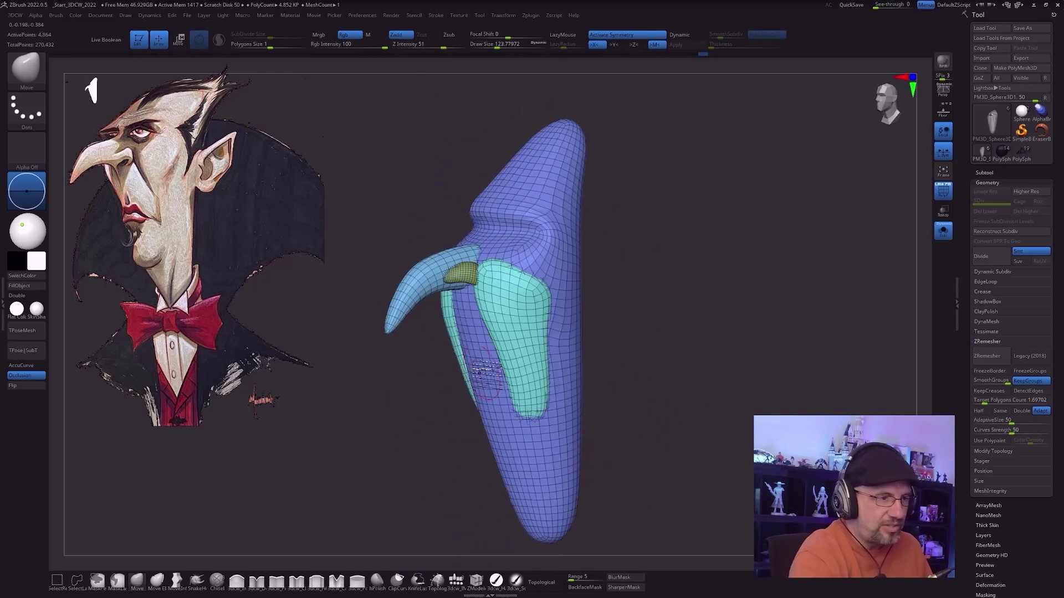
mouse_move(565, 439)
right_mouse_down("ctrl")
mouse_move(580, 444)
mouse_move(571, 455)
right_mouse_up("ctrl")
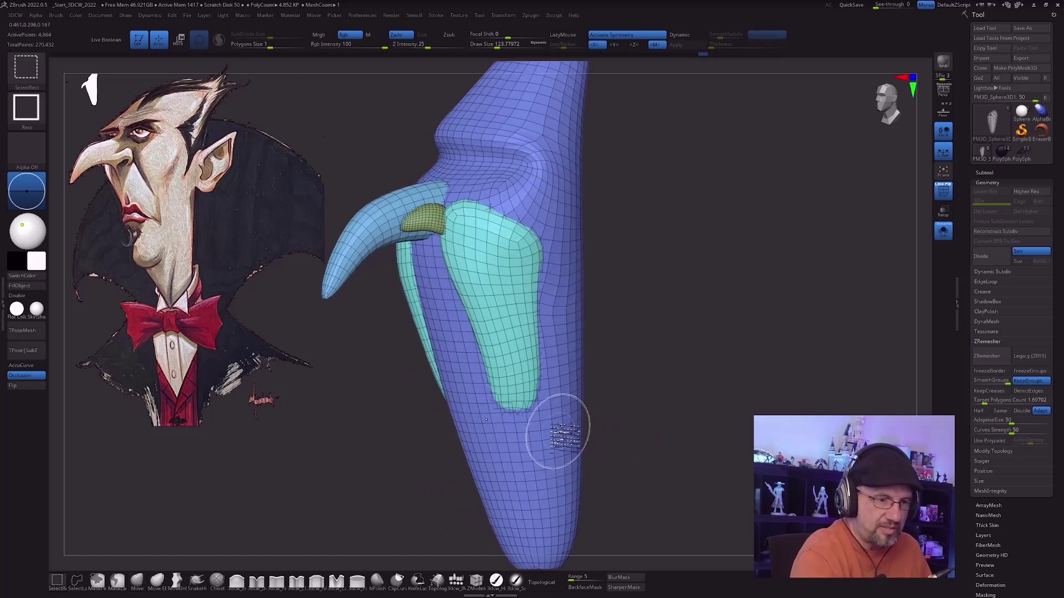
left_click(571, 443, "ctrl+shift")
left_click(641, 428, "ctrl+shift")
left_click_drag(641, 429, 591, 430)
right_click_drag(506, 423, 503, 434, "alt")
key("s")
left_click_drag(505, 435, 491, 438)
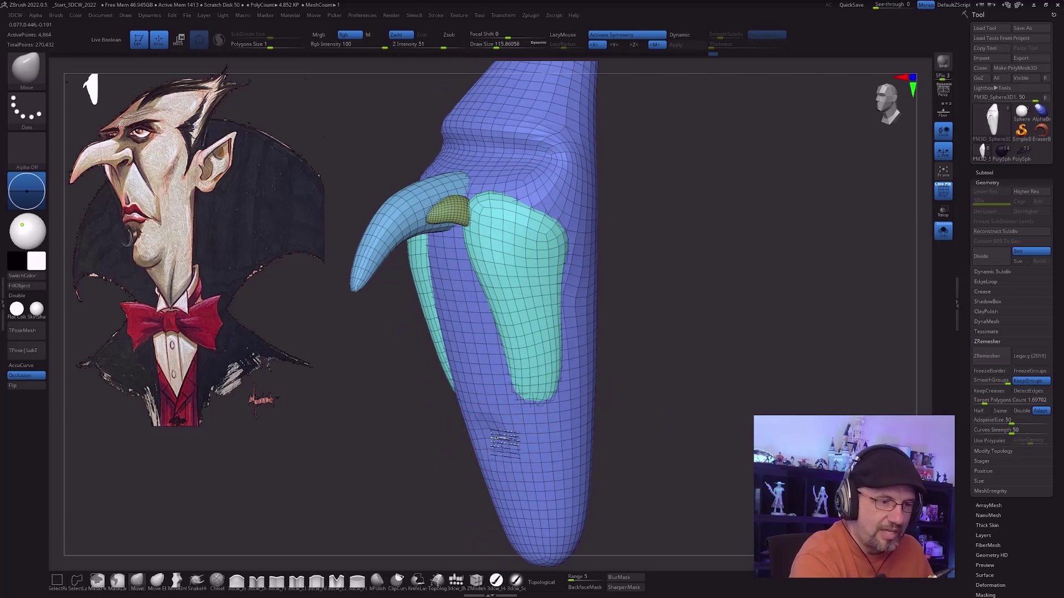
right_click_drag(535, 424, 531, 441)
key("s")
left_click_drag(503, 426, 511, 426)
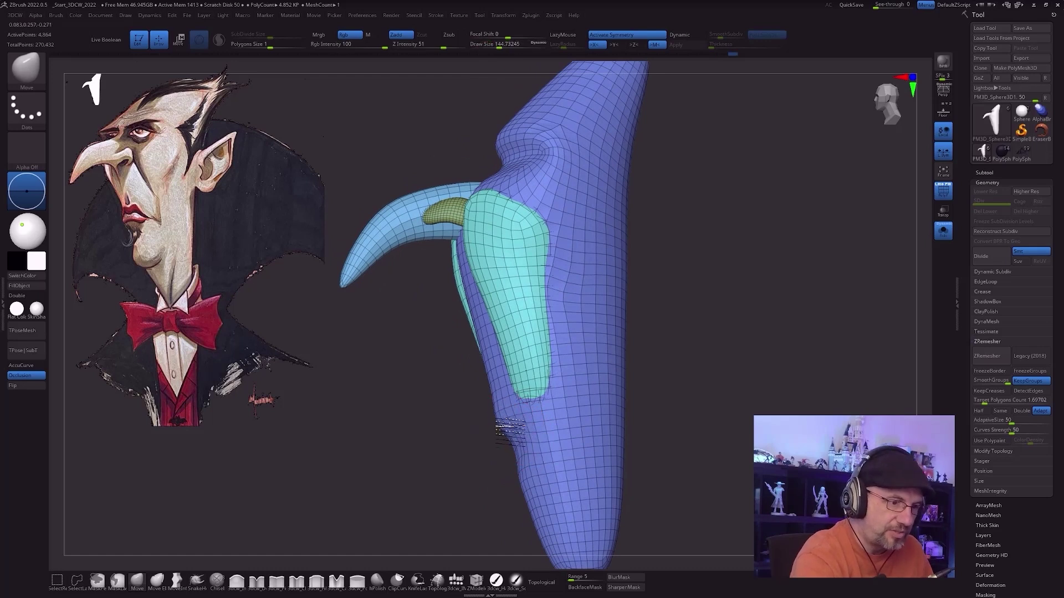
Step: Refine the mouth recess with a smaller Move brush and turn on Dynamic Subdivision for the mesh
right_click_drag(508, 421, 458, 450)
key("s")
left_click_drag(504, 421, 503, 420)
mouse_move(518, 407)
right_mouse_down()
mouse_move(506, 451)
mouse_move(517, 452)
mouse_move(493, 457)
mouse_move(537, 404)
mouse_move(545, 409)
mouse_move(515, 435)
right_mouse_up()
key("d")
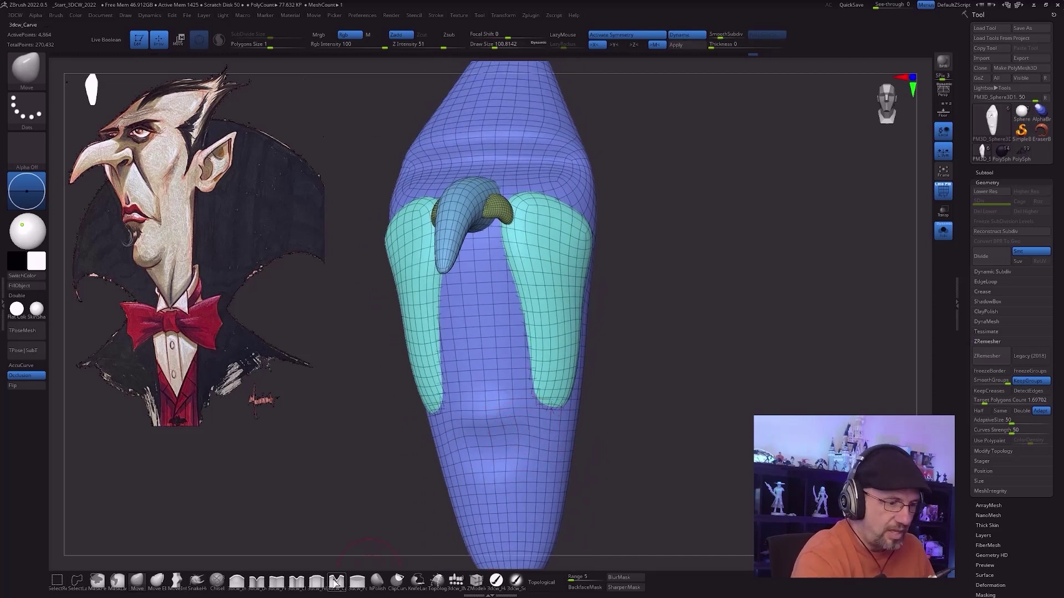
Step: Sharpen the upper edge of the mouth recess with the Pinch brush to define the upper lip
left_click(280, 583)
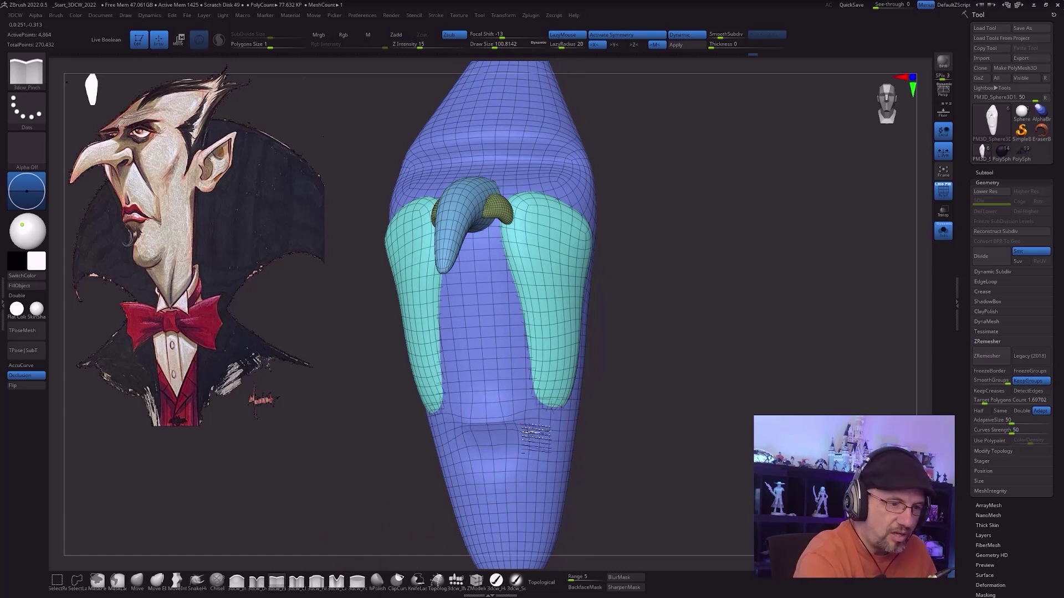
right_click_drag(626, 447, 509, 414)
right_click_drag(637, 461, 610, 465)
right_click_drag(540, 471, 549, 447)
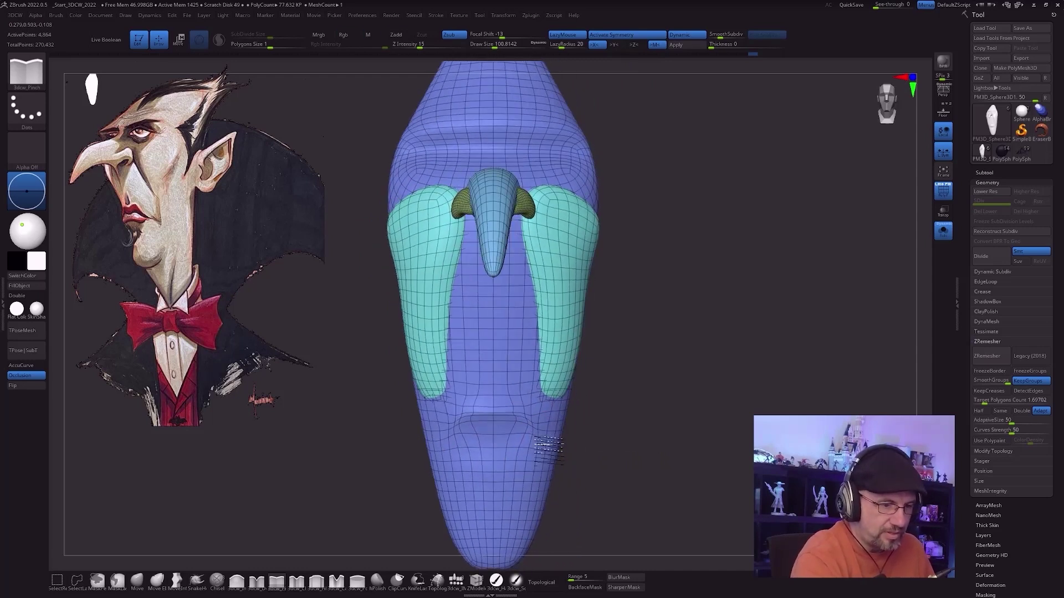
Step: Insert a QuadSphere-2 on the center line below the mouth recess and position it at the face surface for the lower lip
left_click(456, 583)
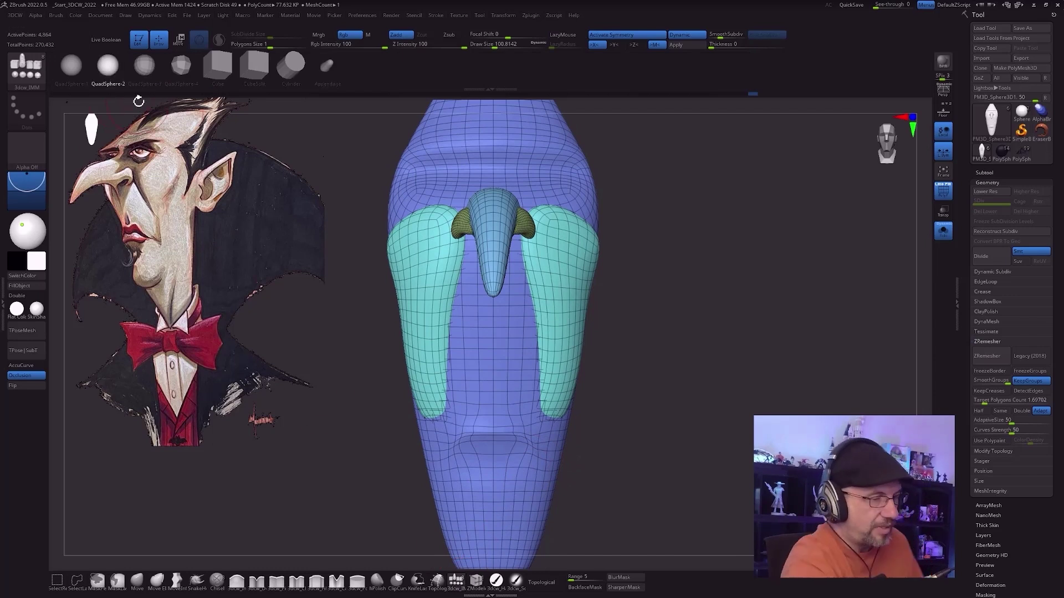
left_click_drag(493, 476, 493, 476)
key("w")
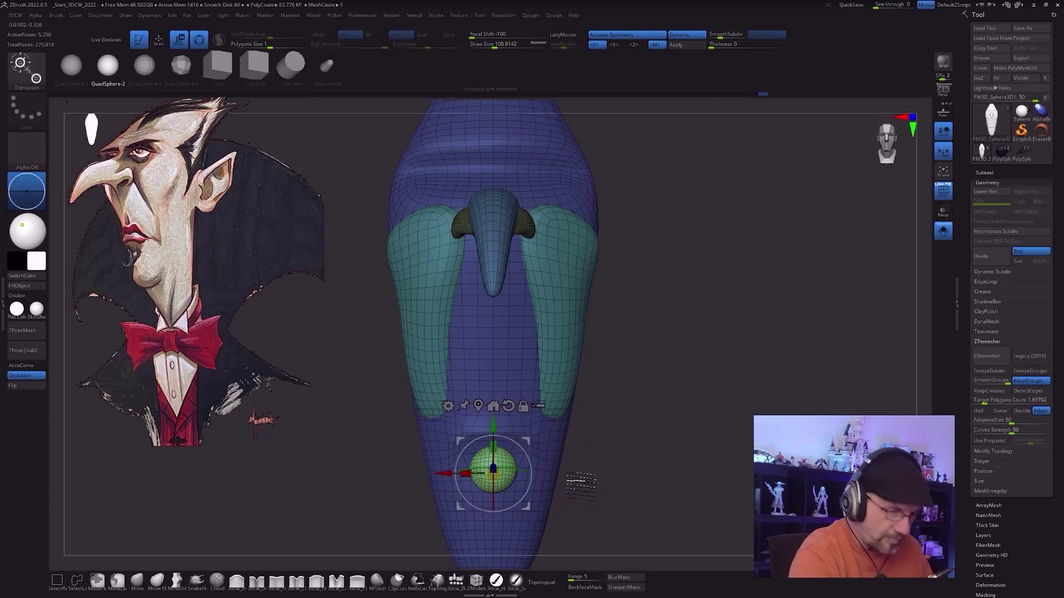
mouse_move(563, 473)
left_mouse_down()
mouse_move(493, 475)
mouse_move(529, 464)
left_mouse_up()
right_click_drag(582, 457, 555, 452)
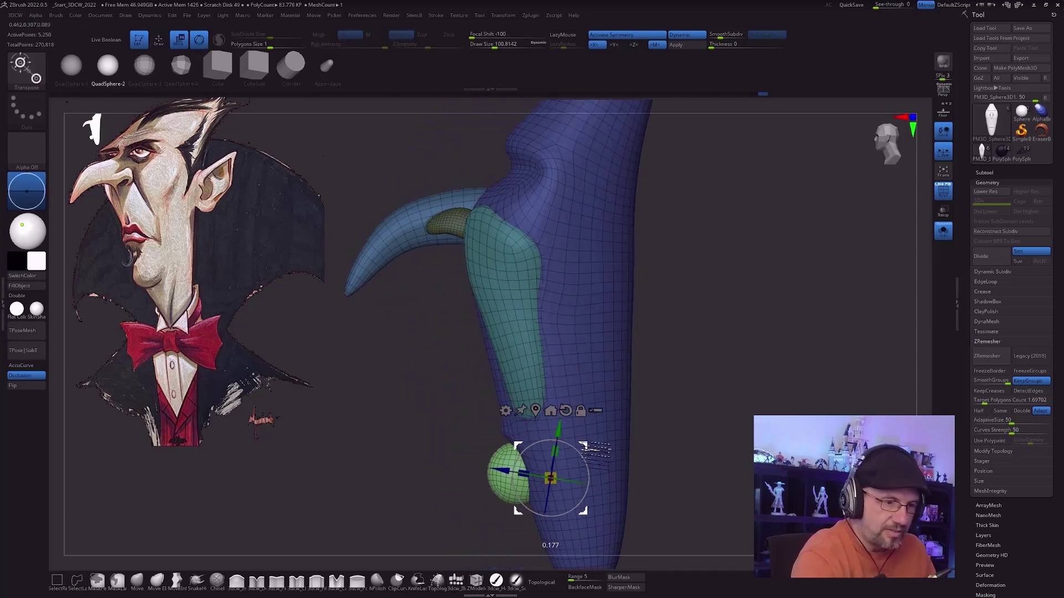
mouse_move(483, 510)
right_mouse_down()
mouse_move(513, 509)
mouse_move(430, 514)
mouse_move(573, 443)
mouse_move(560, 441)
right_mouse_up()
Step: Flatten the lower lip sphere with the Move brush and tuck it into the face below the mouth recess
key("q")
key("s")
left_click_drag(560, 441, 564, 438)
right_click_drag(576, 432, 565, 462)
key("s")
left_click_drag(565, 463, 571, 464)
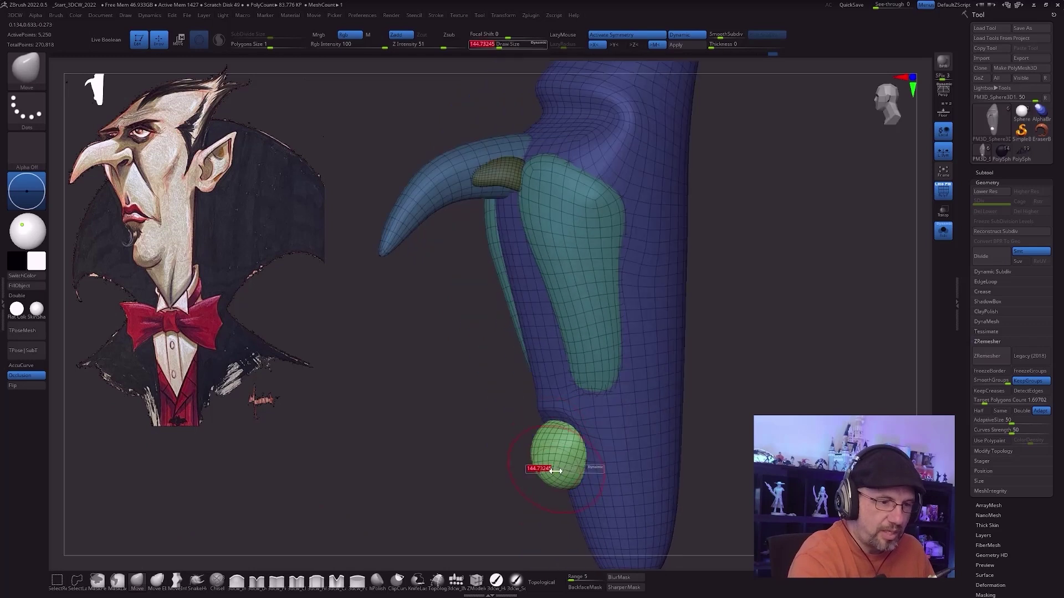
right_click_drag(587, 448, 590, 432)
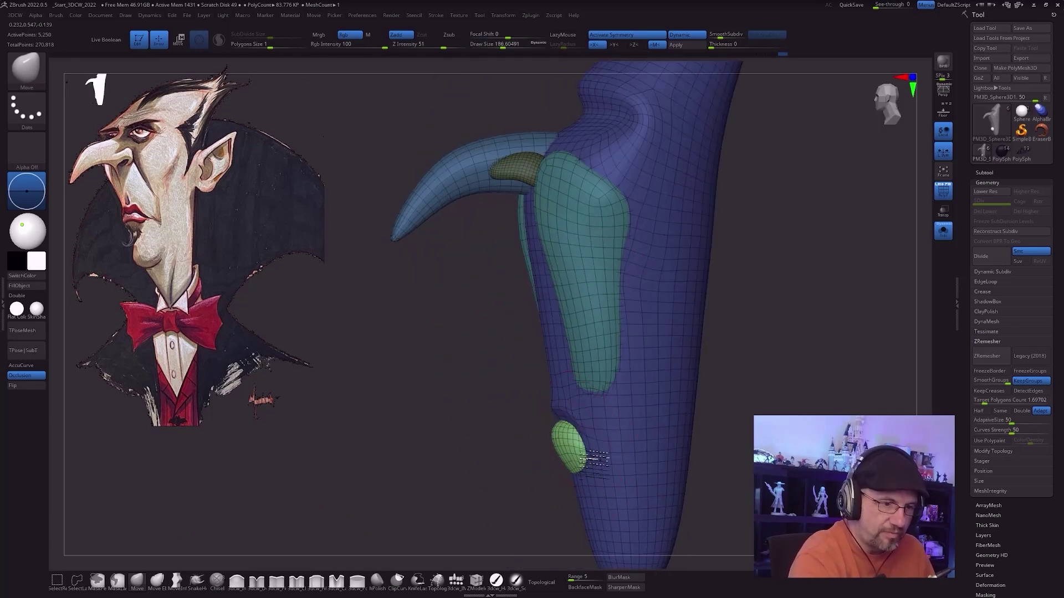
Step: Refine the lower lip's side profile beneath the upper lip with a smaller Move brush of about 80
key("s")
left_click_drag(561, 437, 554, 437)
right_click_drag(560, 435, 563, 477, "ctrl")
key("s")
left_click_drag(559, 427, 553, 425)
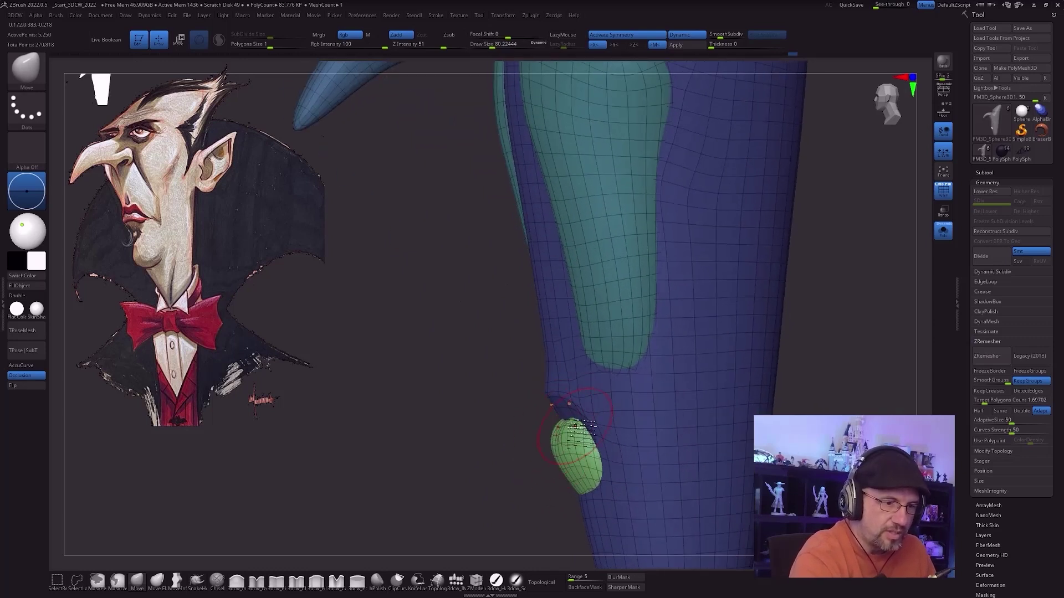
Step: Widen the lower lip into a rounded oblong with the Move brush and pinch a horizontal edge across its front
right_click_drag(574, 427, 585, 427)
key("s")
left_click_drag(561, 430, 557, 430)
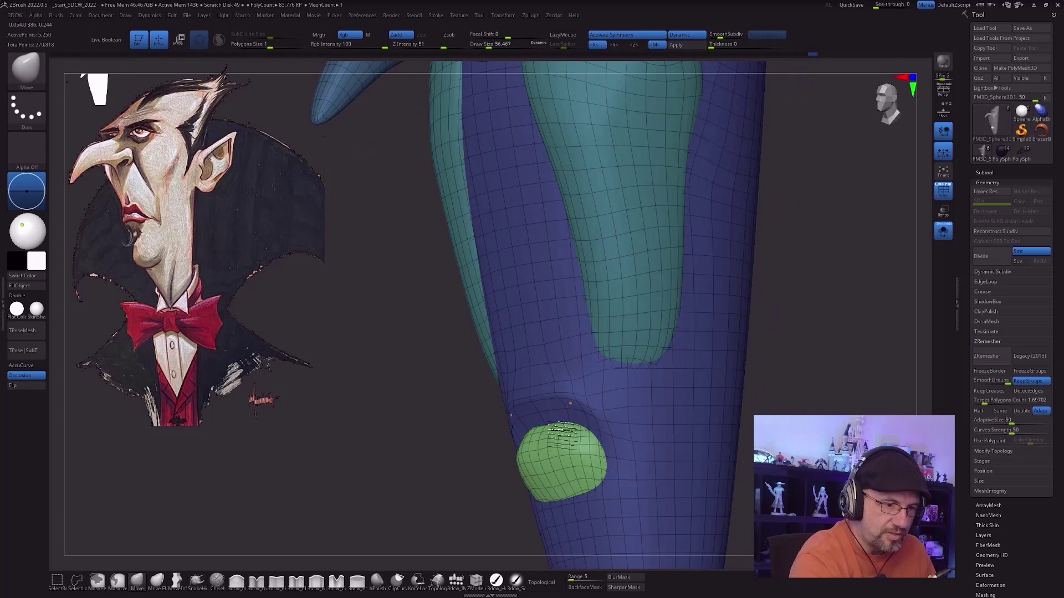
mouse_move(557, 444)
right_mouse_down()
mouse_move(577, 434)
mouse_move(572, 415)
right_mouse_up()
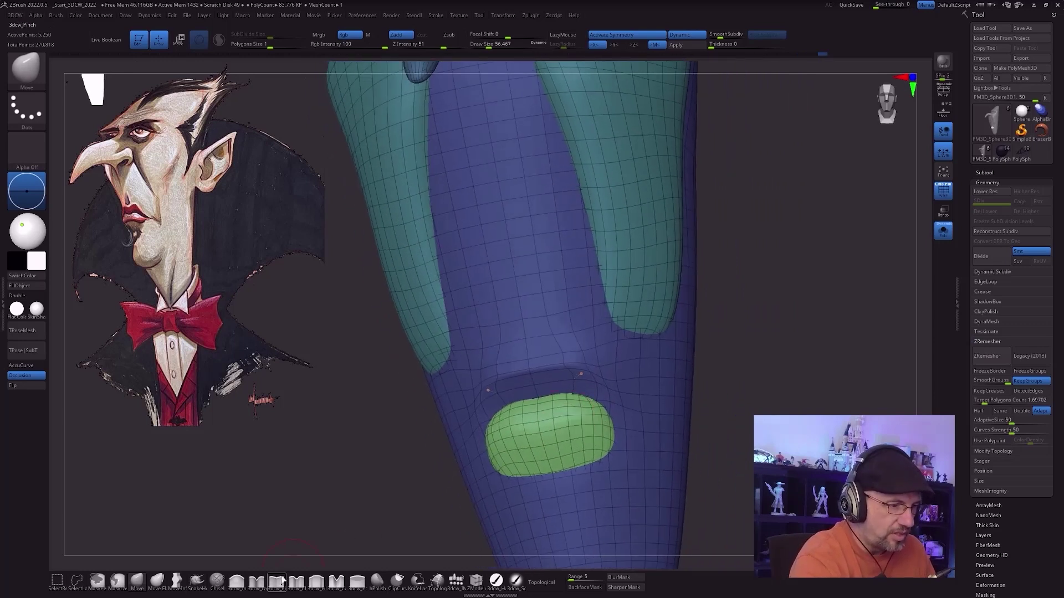
key("3")
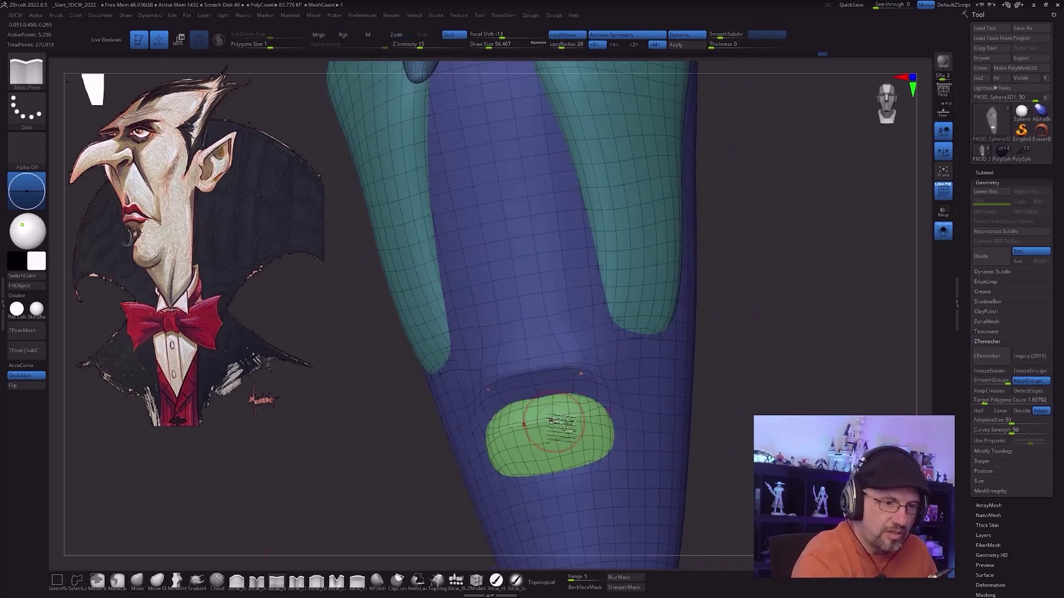
right_click_drag(681, 411, 657, 430)
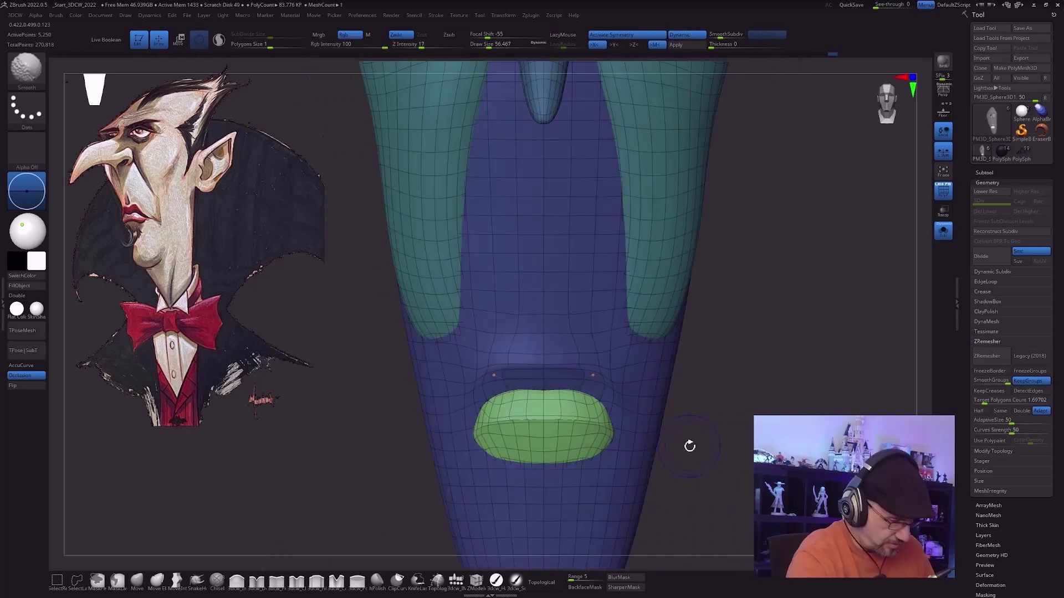
Step: Hide the polyframe, clear the mask and check the whole head from the side and front
key("shift+f")
right_click_drag(716, 463, 691, 442, "ctrl")
left_click_drag(691, 442, 696, 440, "ctrl")
right_click_drag(696, 440, 579, 461, "ctrl")
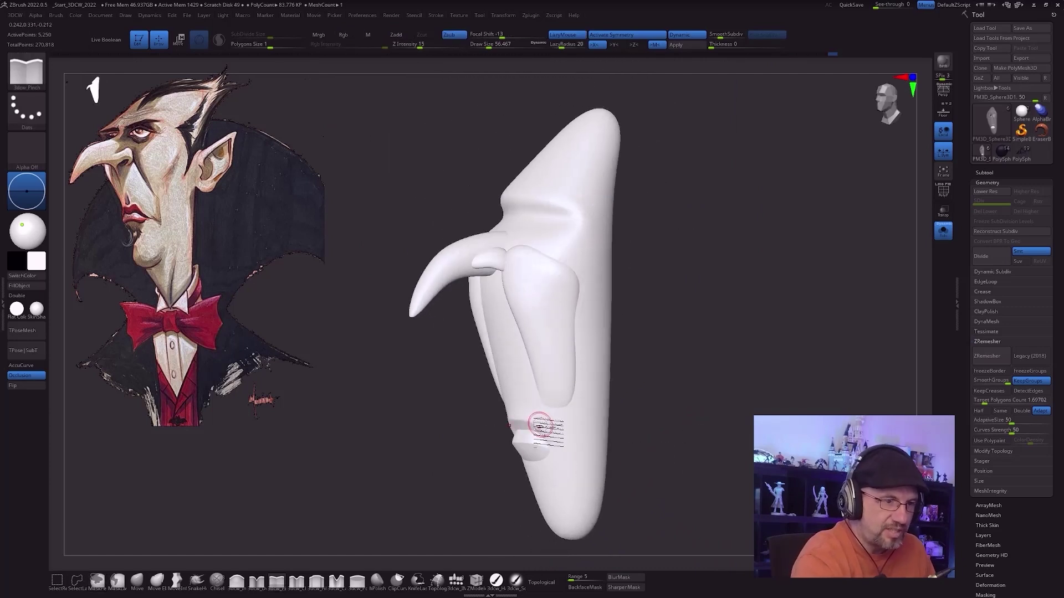
right_click_drag(648, 380, 636, 409)
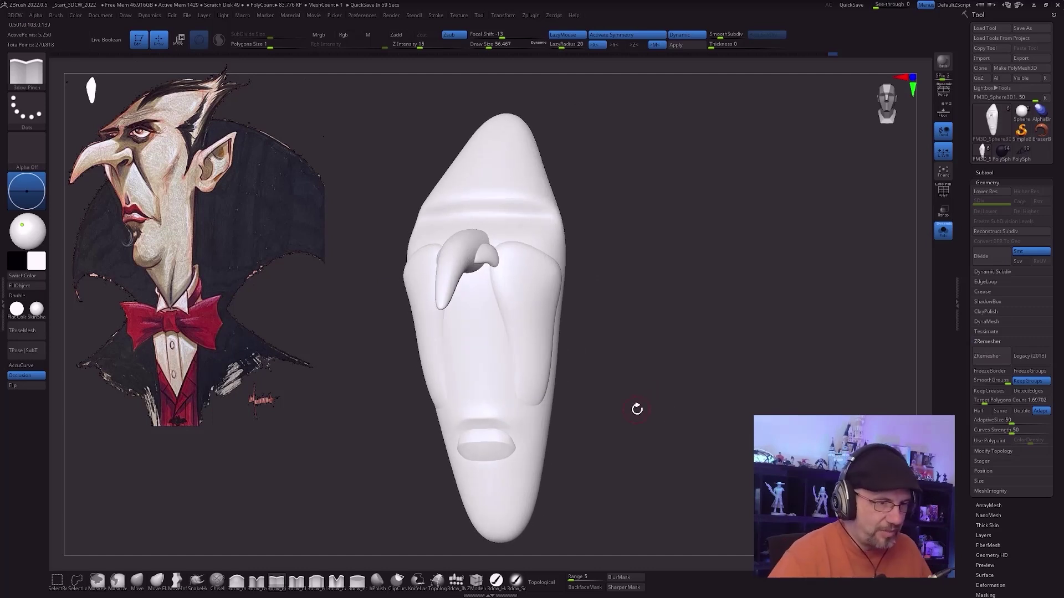
left_click_drag(603, 375, 555, 404)
mouse_move(491, 465)
right_mouse_down("shift")
mouse_move(527, 460)
mouse_move(506, 483)
mouse_move(517, 460)
right_mouse_up("shift")
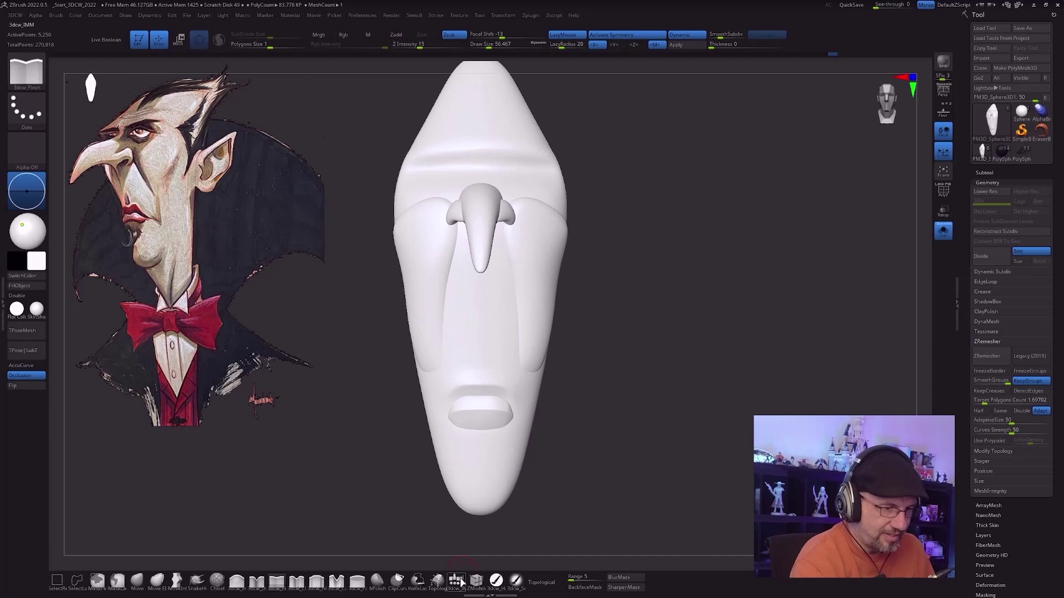
Step: Insert a QuadSphere-2 sphere on the chin just below the lower lip and turn to the head's side profile
left_click(461, 580)
left_click_drag(481, 468, 484, 498)
left_click_drag(589, 469, 554, 480)
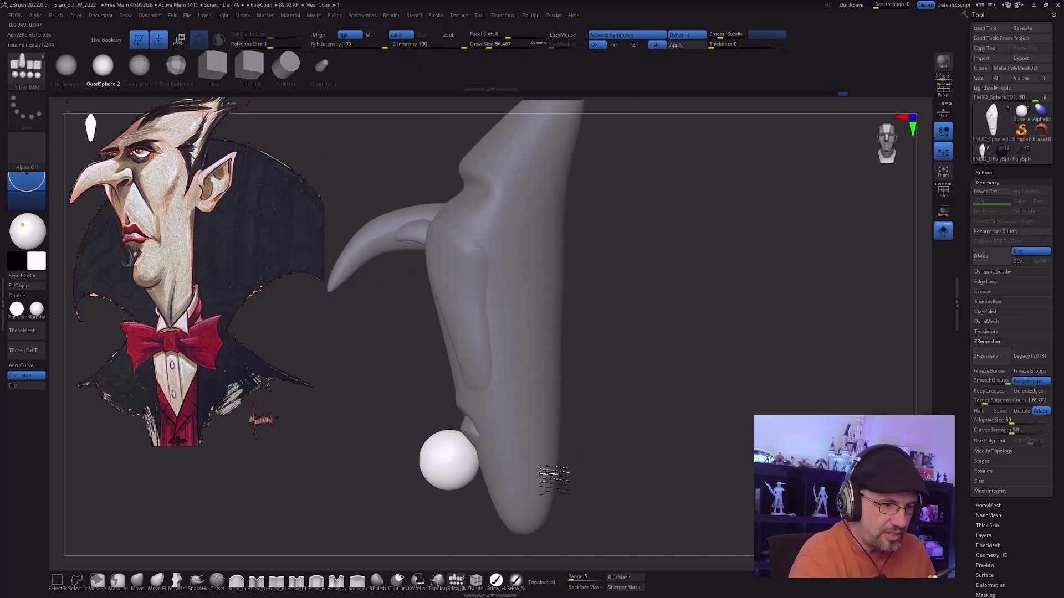
Step: Push the inserted chin sphere back into the face by about 0.24 with the gizmo and clear the mask
key("w")
right_click_drag(548, 443, 595, 438)
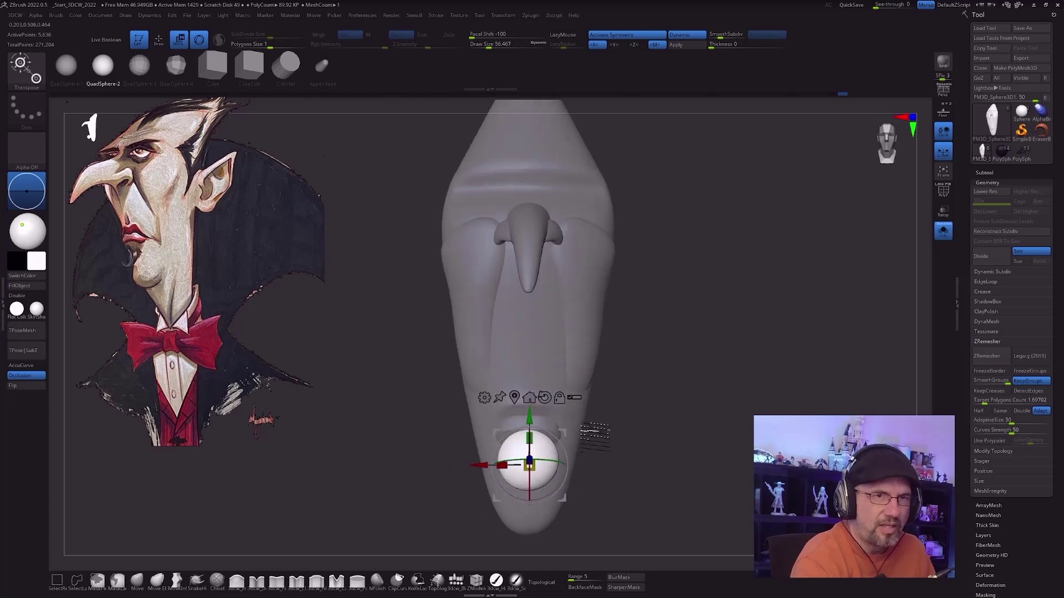
left_click_drag(553, 466, 565, 473)
right_click_drag(567, 443, 535, 419)
left_click_drag(599, 433, 625, 448)
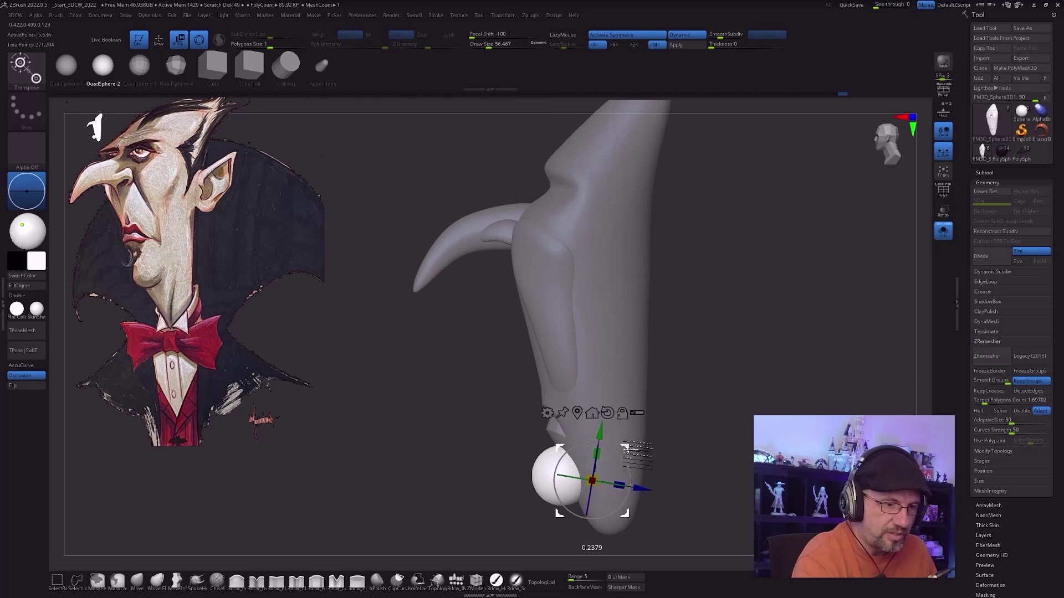
mouse_move(643, 441)
right_mouse_down()
mouse_move(717, 434)
mouse_move(693, 426)
mouse_move(648, 452)
right_mouse_up()
left_click_drag(674, 443, 683, 438, "ctrl")
mouse_move(681, 438)
right_mouse_down("alt")
mouse_move(622, 458)
mouse_move(641, 427)
mouse_move(642, 440)
right_mouse_up("alt")
key("q")
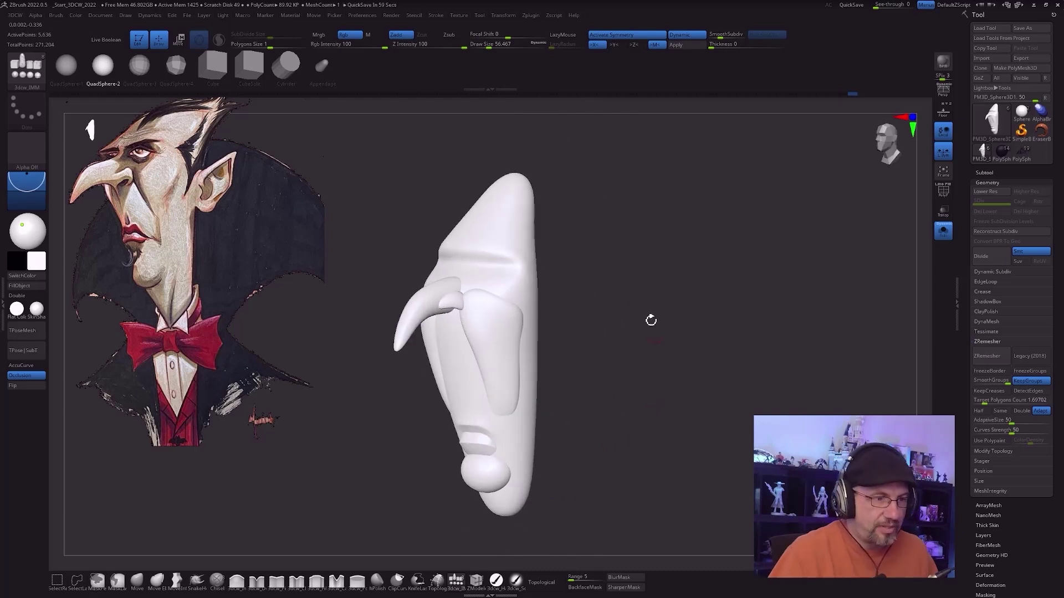
Step: Switch to the more developed Step 1 head subtool and examine its brow, cheeks, jaw, chin and ears from several angles
right_click_drag(643, 314, 705, 278)
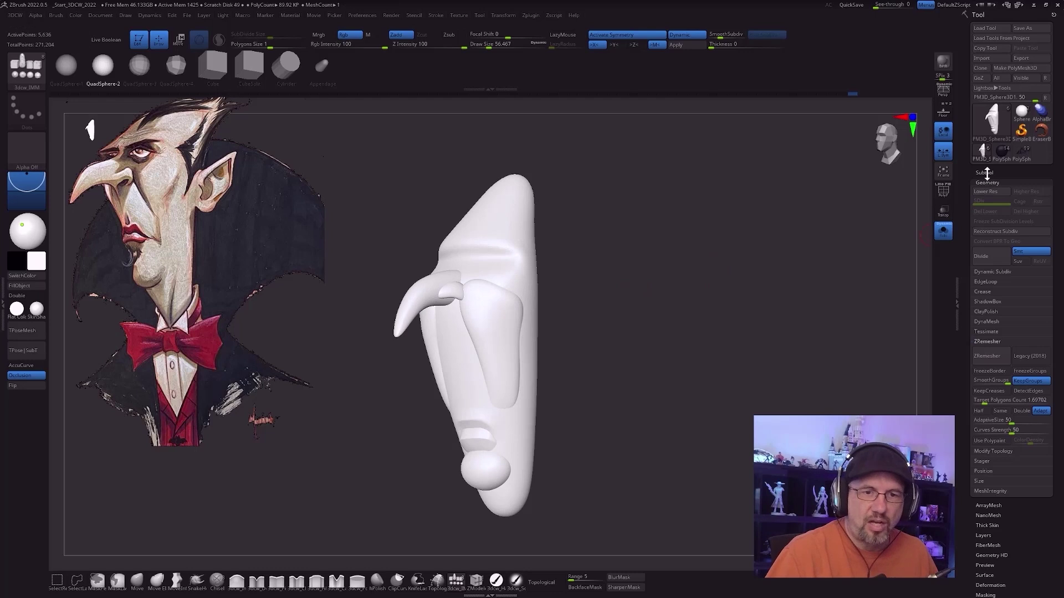
right_click_drag(686, 354, 615, 416)
right_click_drag(615, 415, 615, 383)
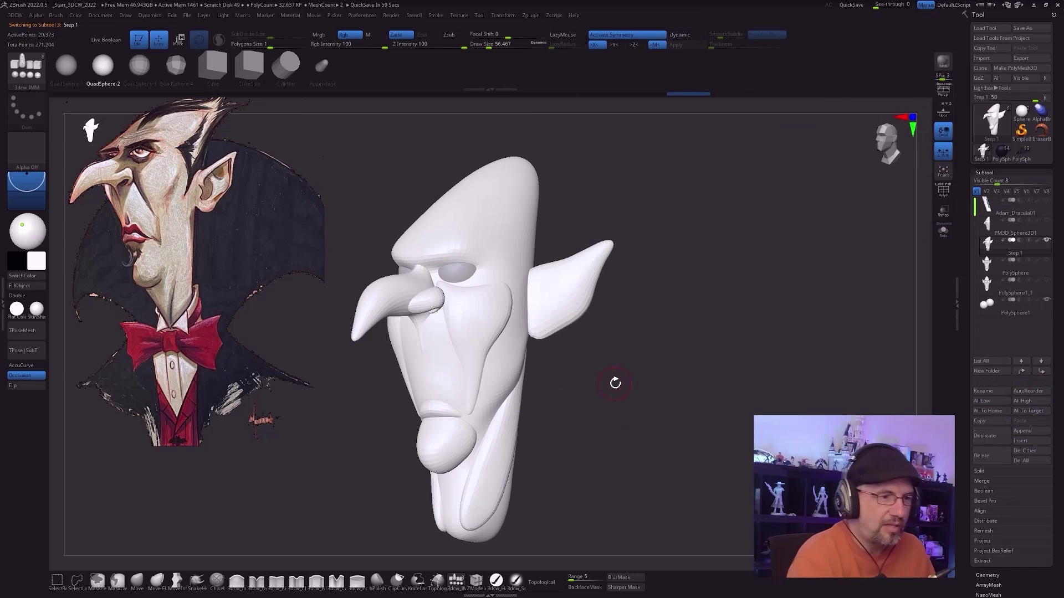
left_click_drag(576, 434, 592, 406, "alt")
mouse_move(596, 422)
right_mouse_down()
mouse_move(577, 427)
mouse_move(601, 432)
mouse_move(570, 434)
right_mouse_up()
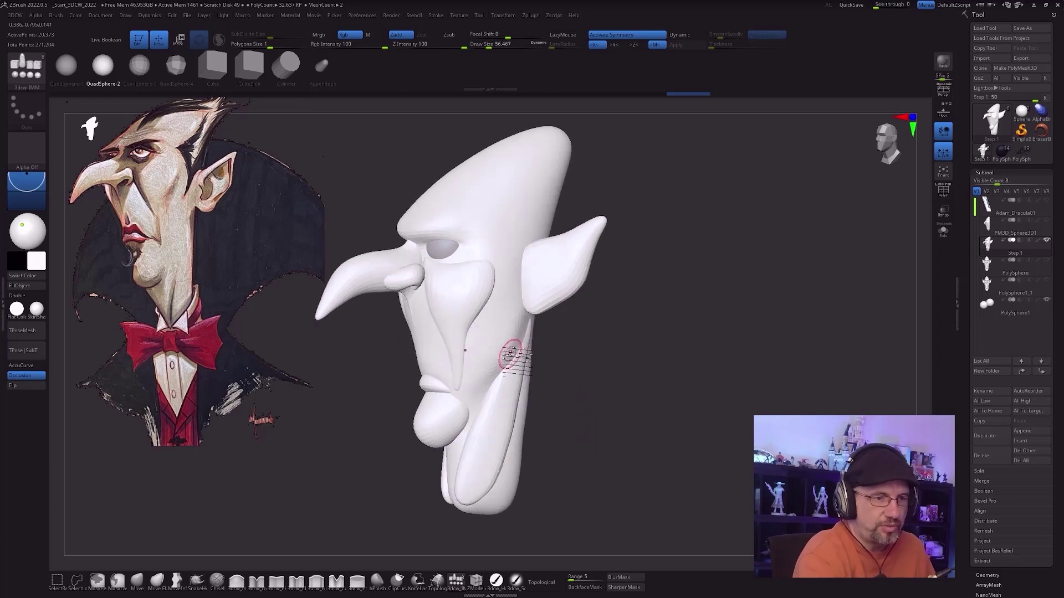
left_click_drag(558, 409, 570, 397, "alt")
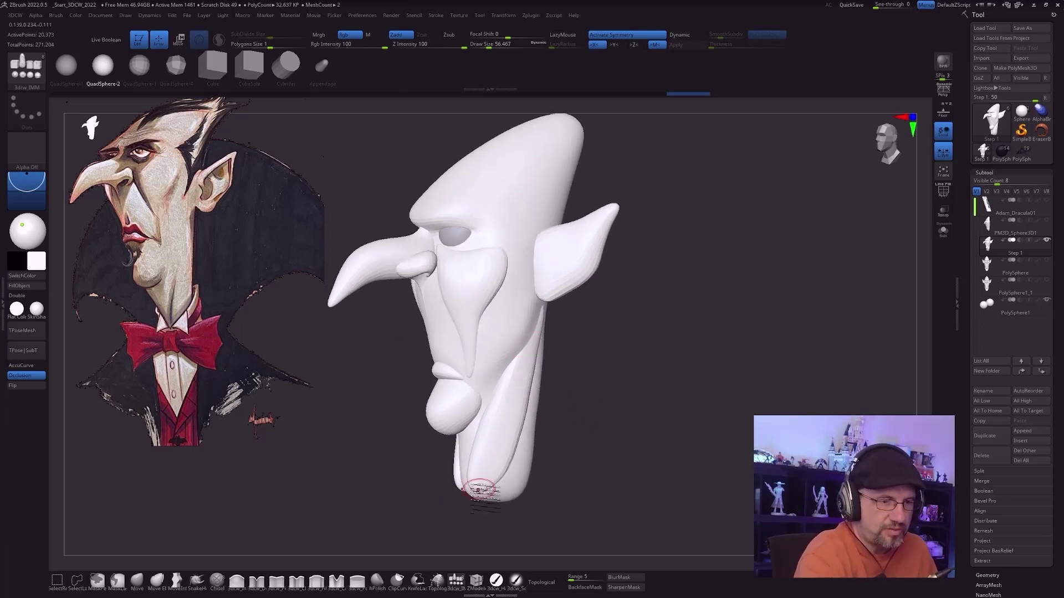
right_click_drag(570, 388, 583, 394)
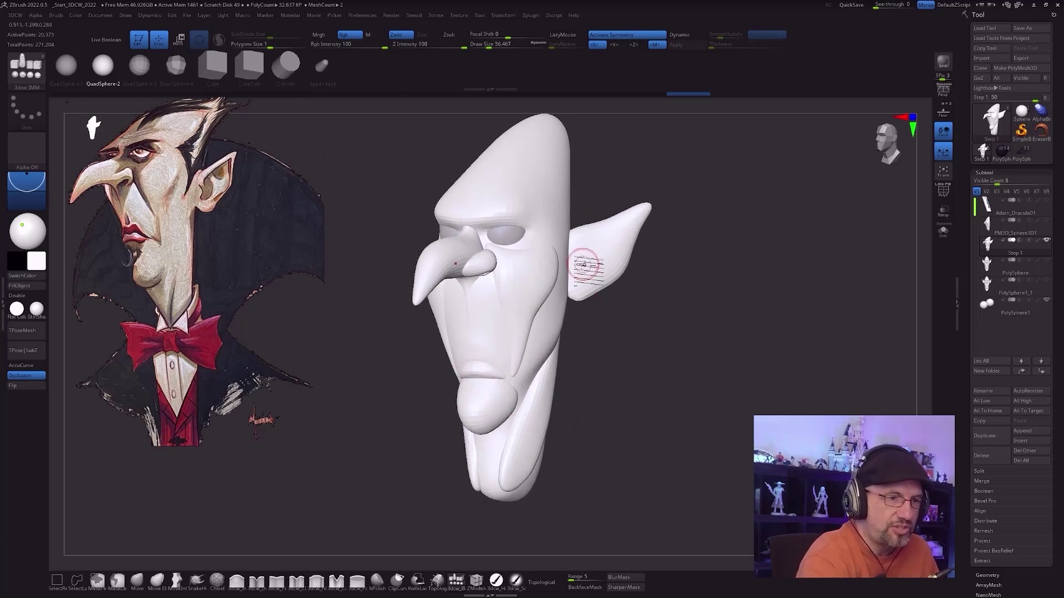
right_click_drag(636, 277, 619, 305)
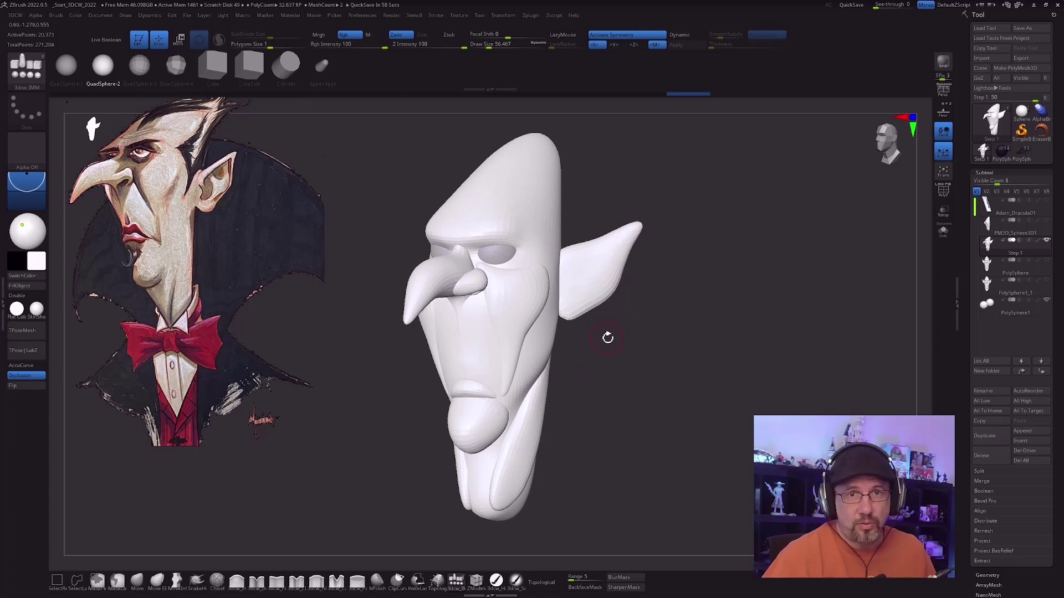
Step: Select the eye spheres subtool, return to the Step 1 head and examine its forms from the front and three-quarter view
left_click(496, 252, "alt")
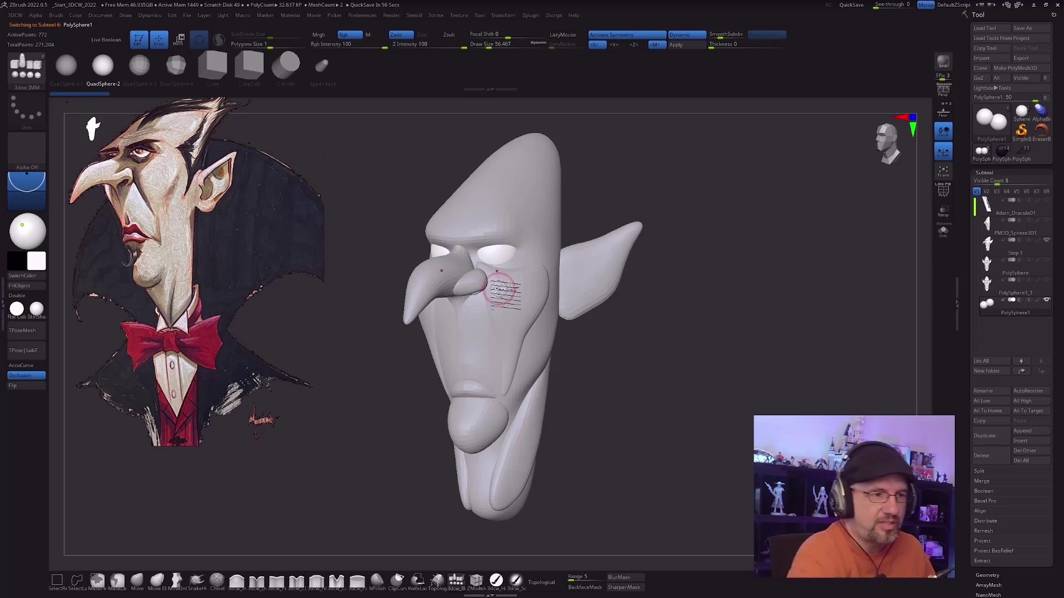
left_click(509, 319, "alt")
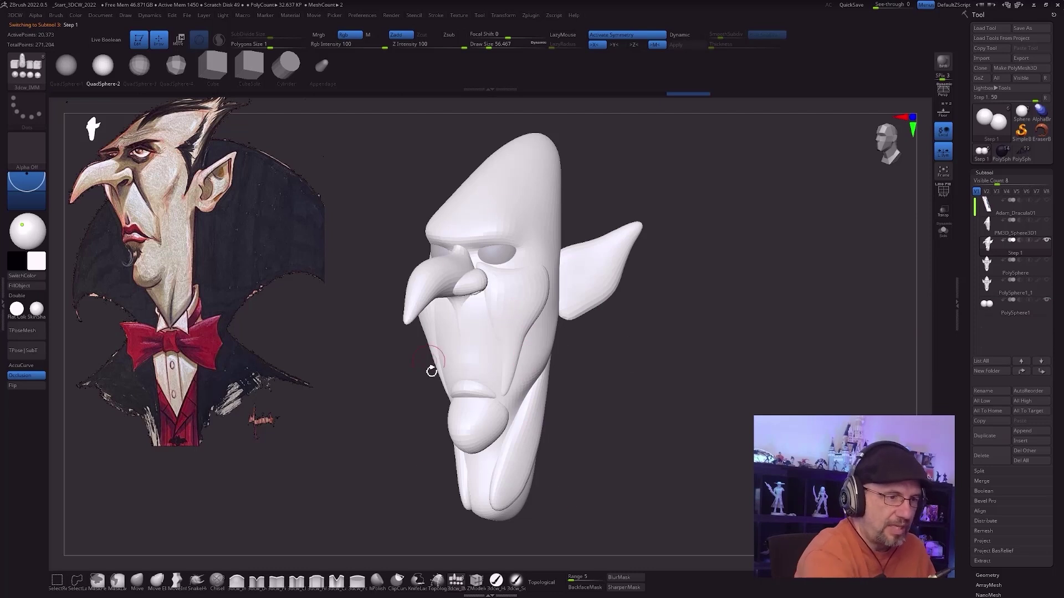
key("shift+f")
key("shift+f")
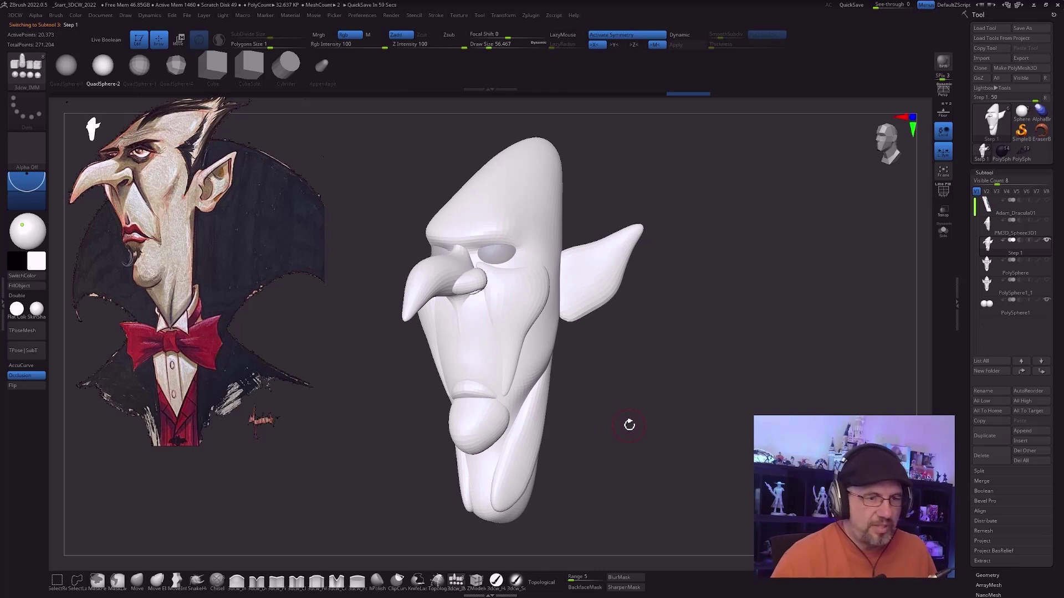
left_click_drag(644, 447, 634, 472, "shift")
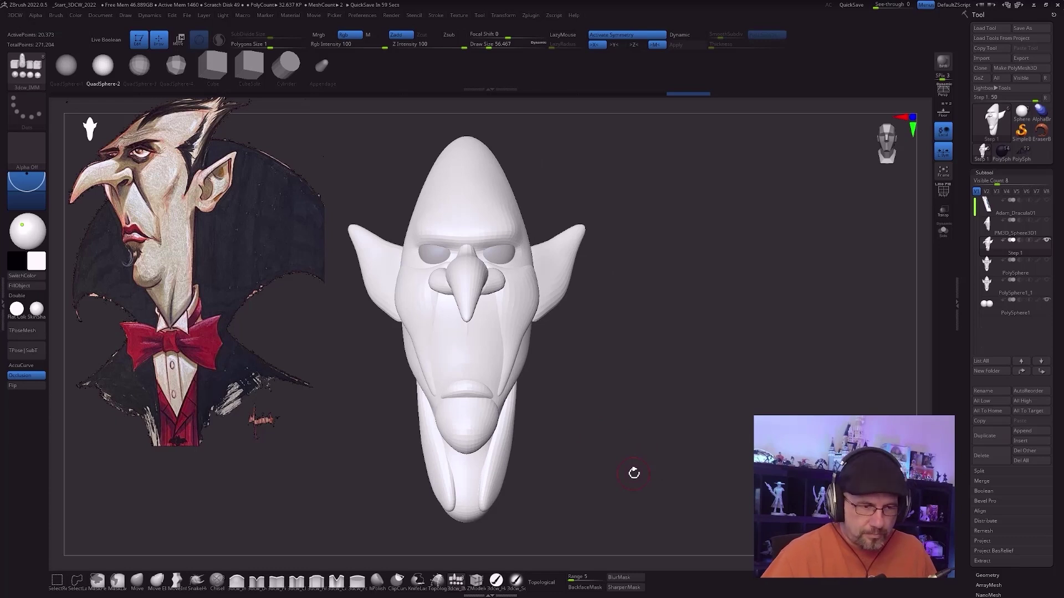
left_click_drag(633, 473, 653, 430, "alt")
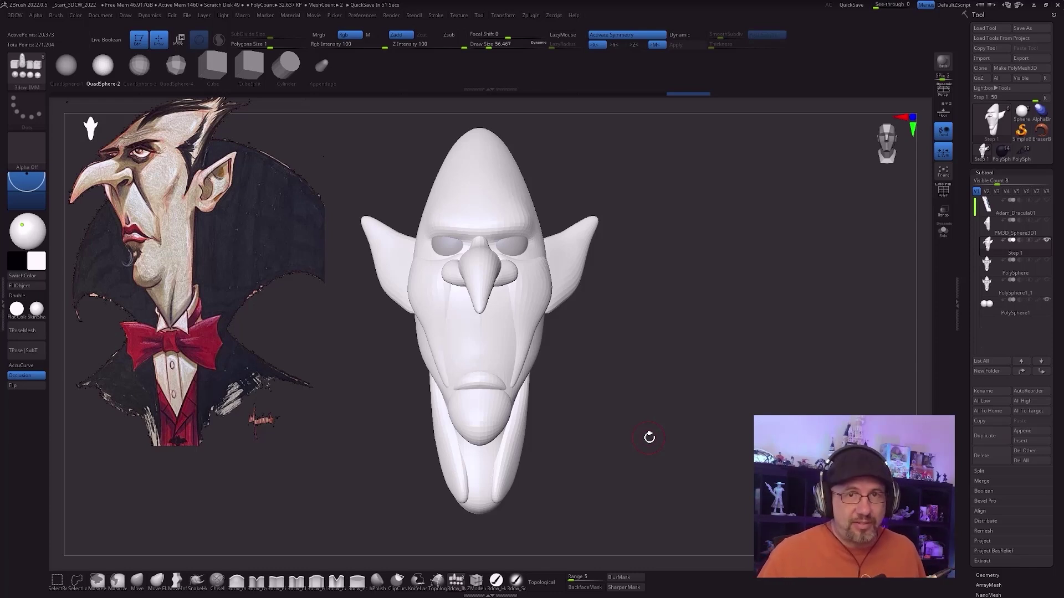
left_click_drag(650, 437, 656, 399)
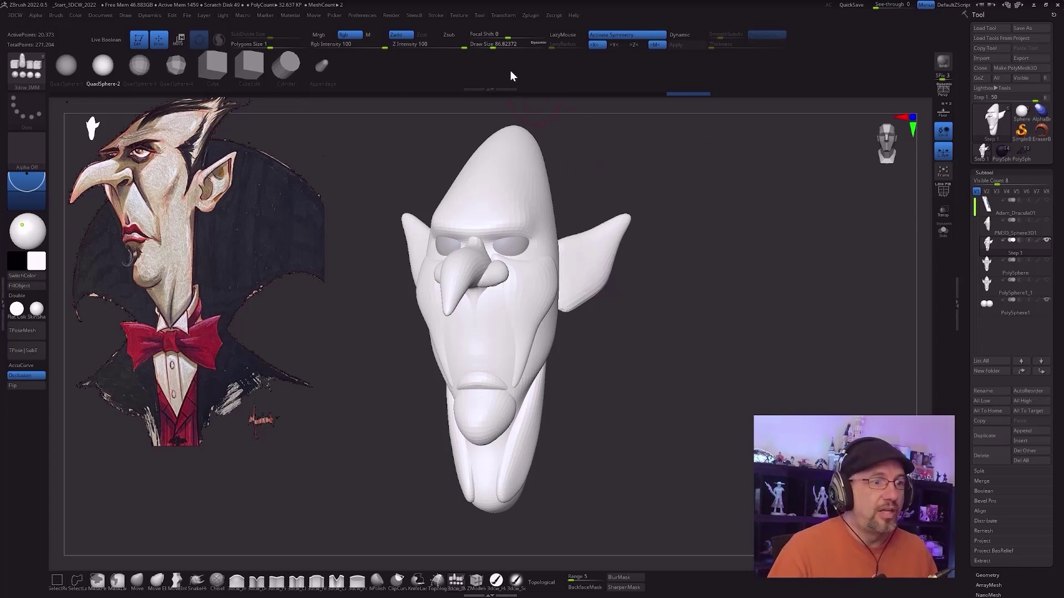
Step: Turn on Sculptris Pro mode in the stroke settings and switch its Adaptive Size option on and off
left_click(437, 16)
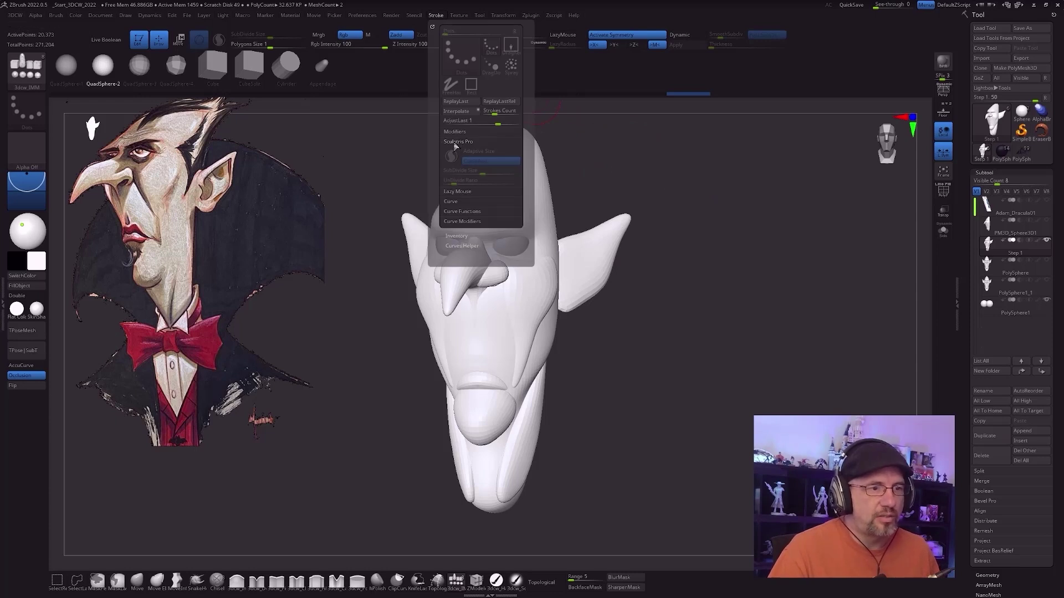
key("shift")
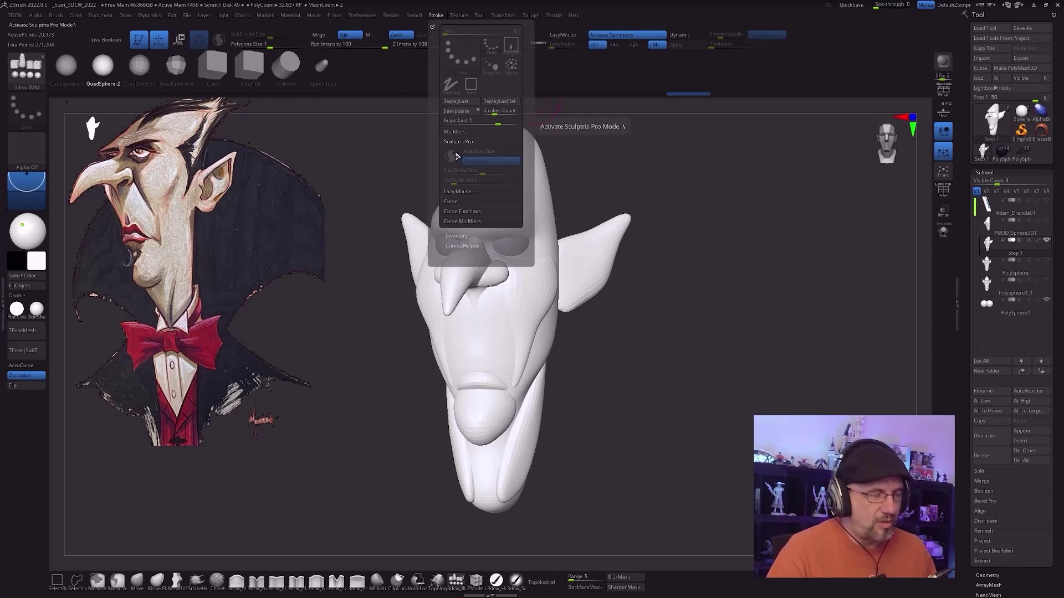
key("shift")
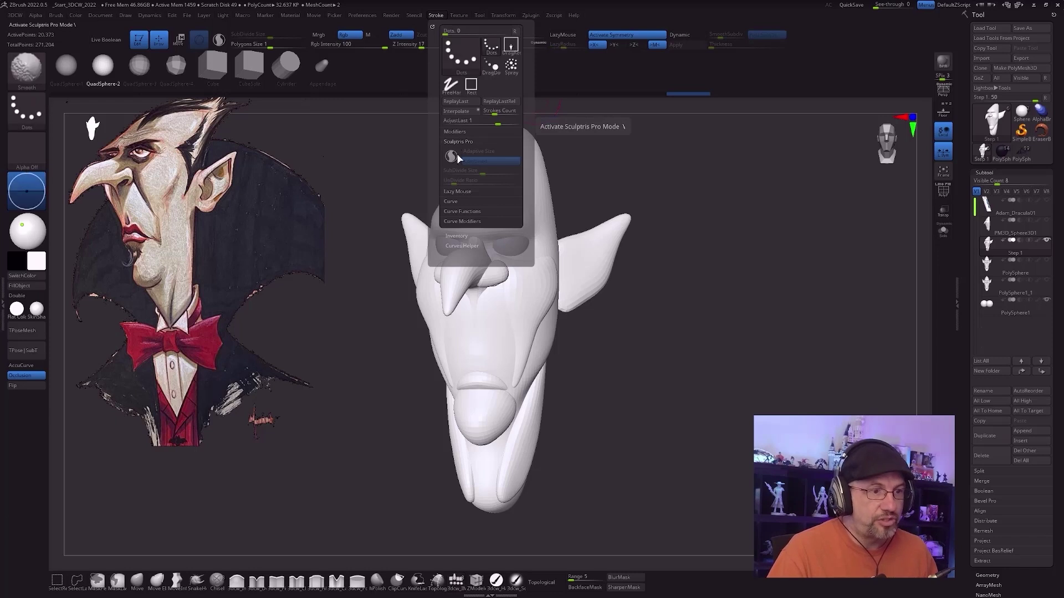
left_click(454, 158)
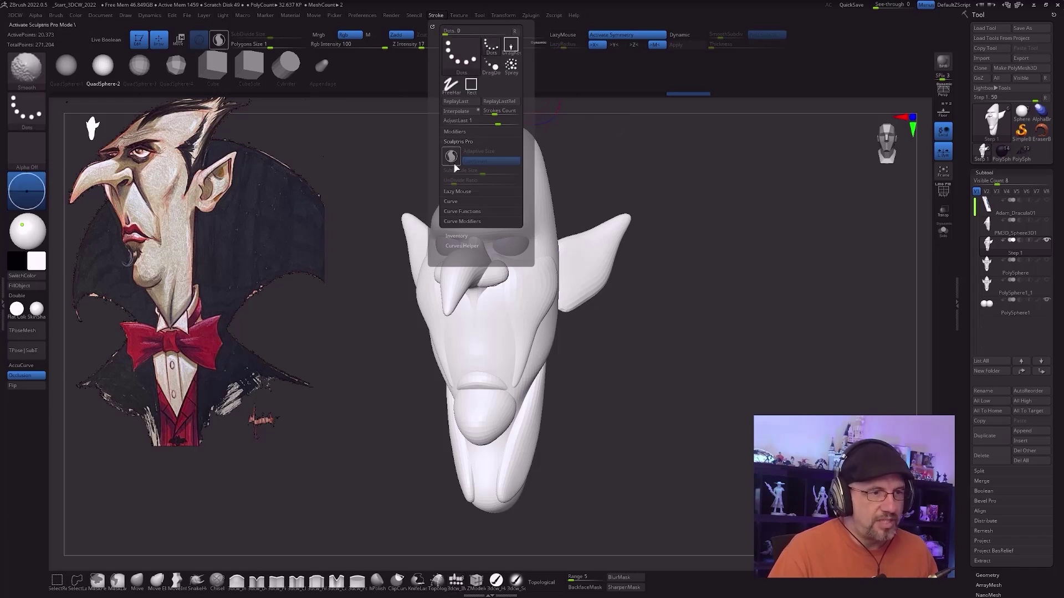
left_click(452, 159)
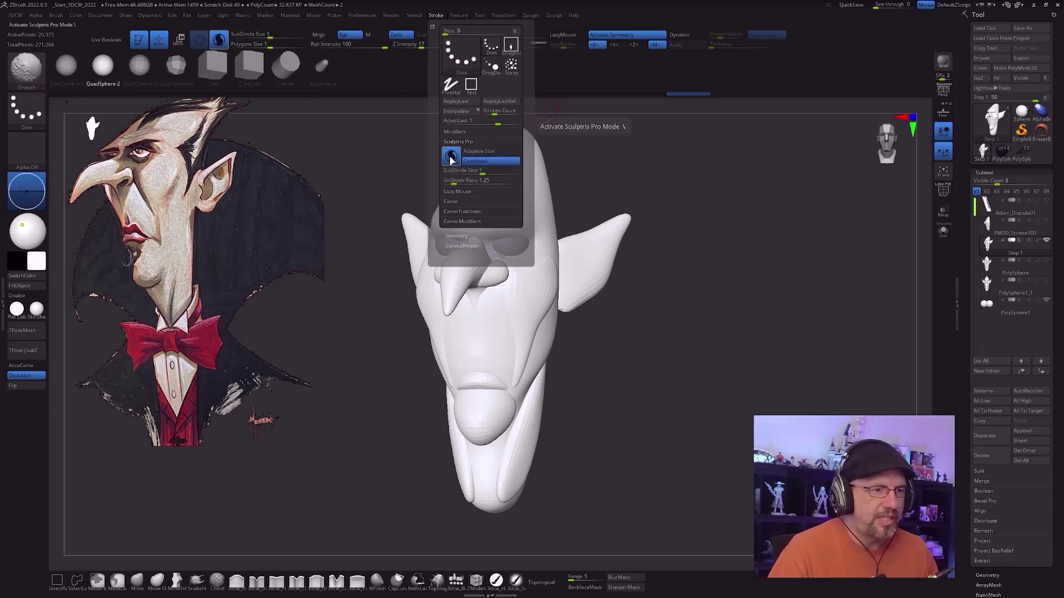
left_click(497, 151)
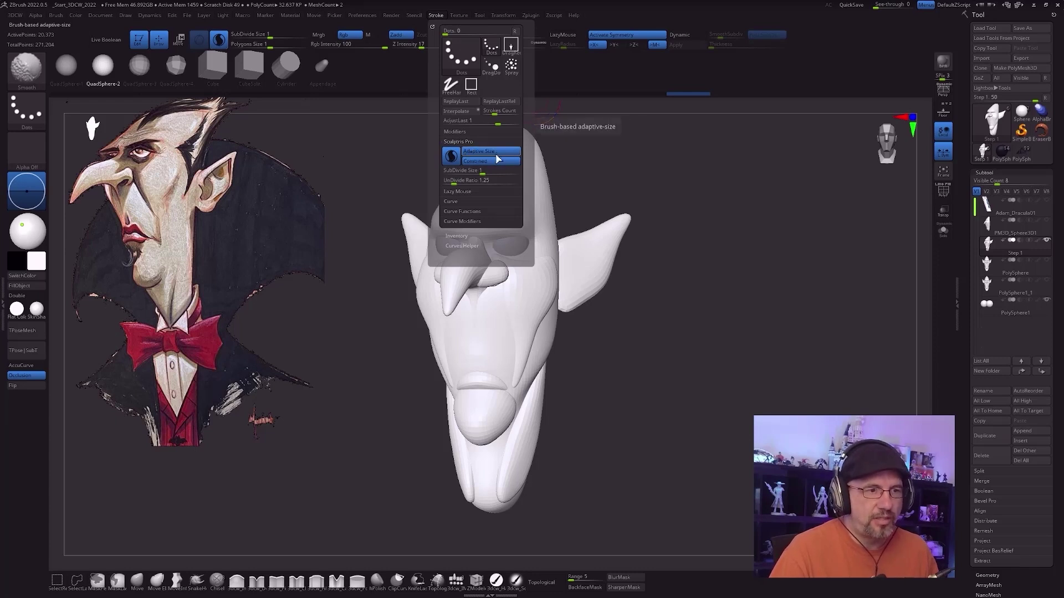
left_click(491, 154)
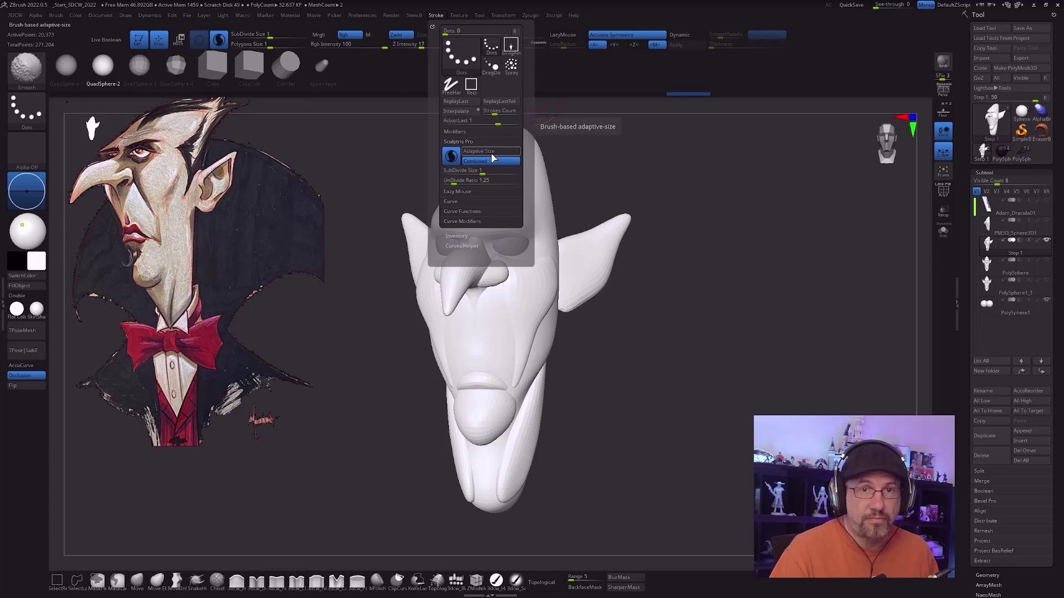
left_click(492, 159)
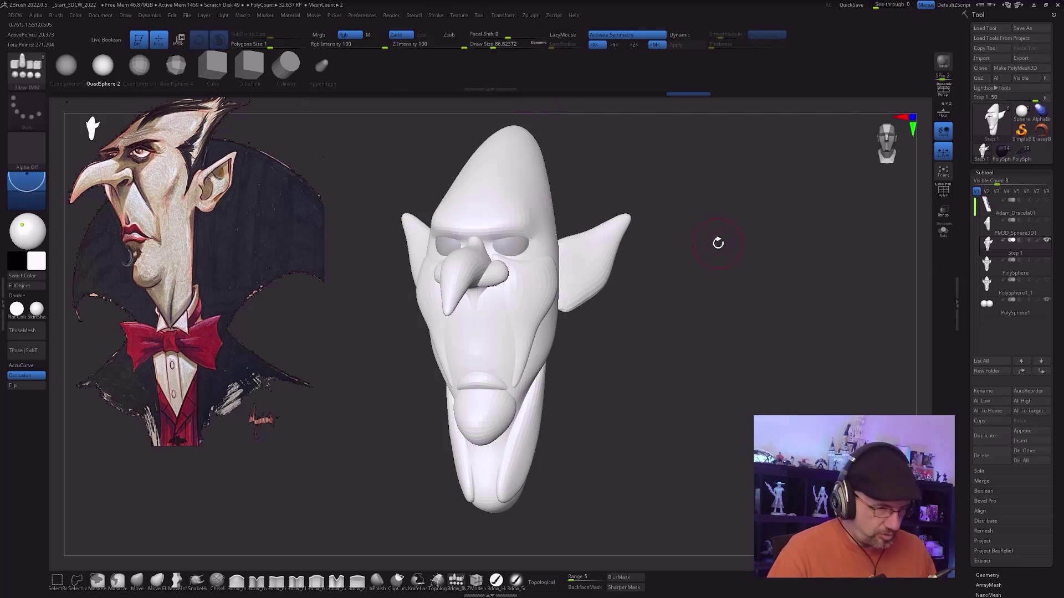
Step: Show the polyframe on the Step 1 head and lower the Sculptris Pro SubDivide Size to about 0.22
key("shift+f")
mouse_move(717, 275)
left_mouse_down()
mouse_move(729, 294)
mouse_move(731, 366)
mouse_move(800, 233)
mouse_move(715, 273)
left_mouse_up()
key("shift")
mouse_move(545, 291)
left_mouse_down("shift")
mouse_move(551, 238)
mouse_move(563, 238)
mouse_move(535, 277)
mouse_move(532, 309)
mouse_move(547, 320)
mouse_move(535, 273)
mouse_move(553, 276)
left_mouse_up("shift")
key("ctrl")
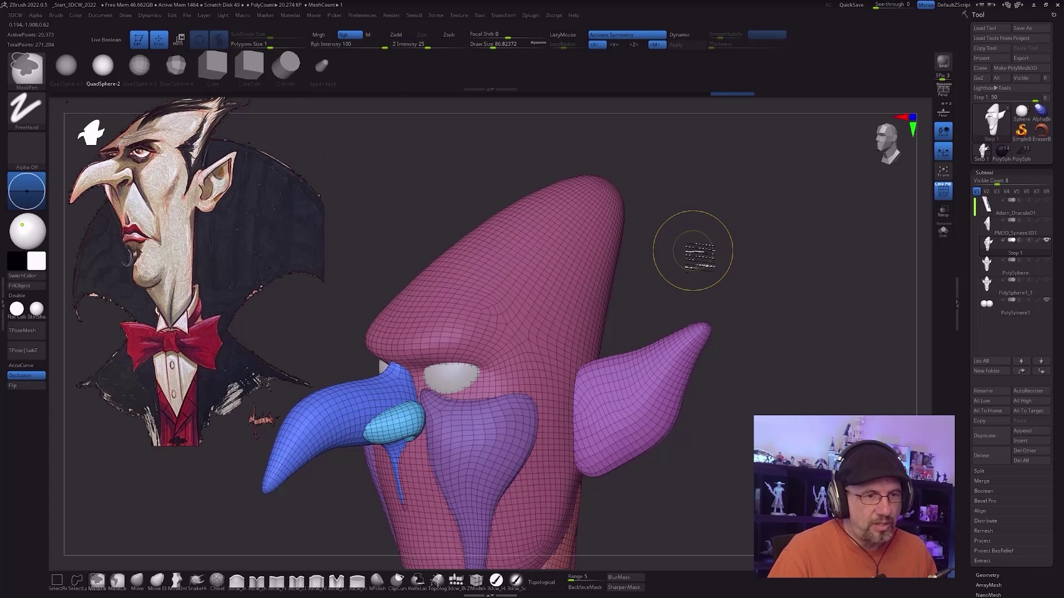
left_click(219, 41)
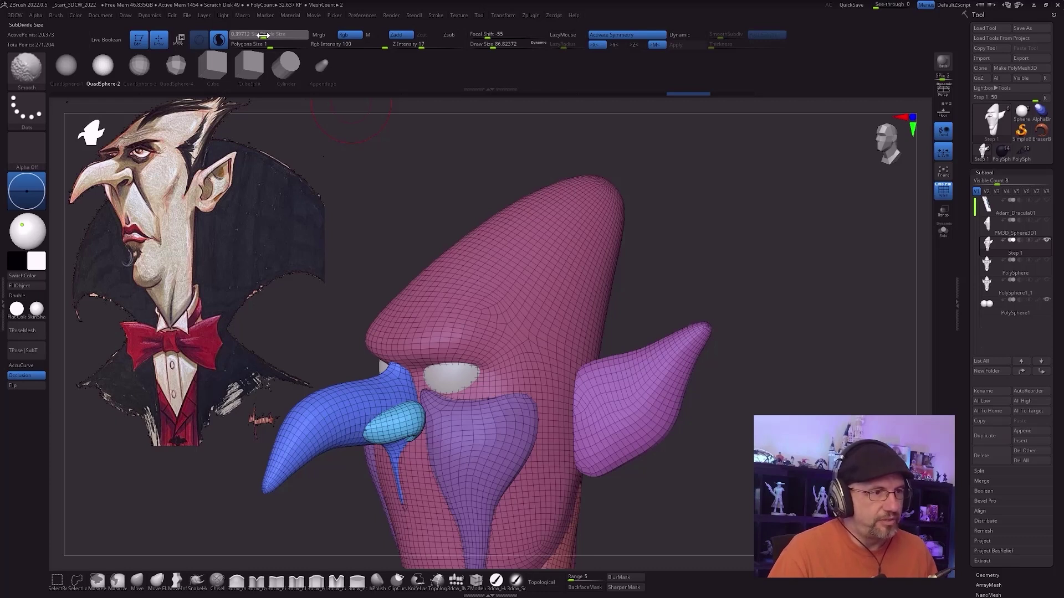
type("0.05")
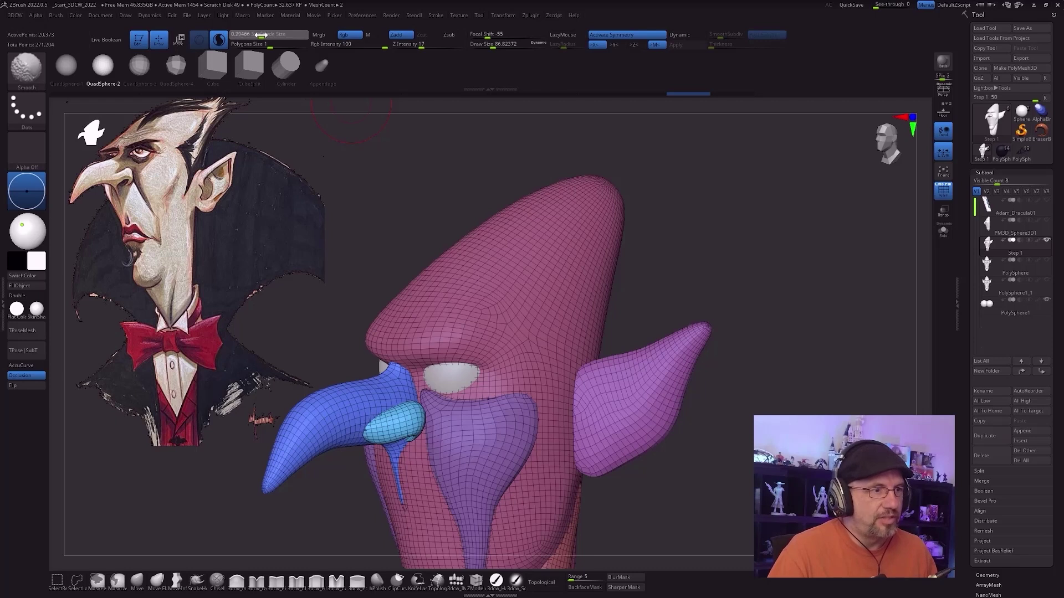
left_click_drag(259, 34, 256, 34)
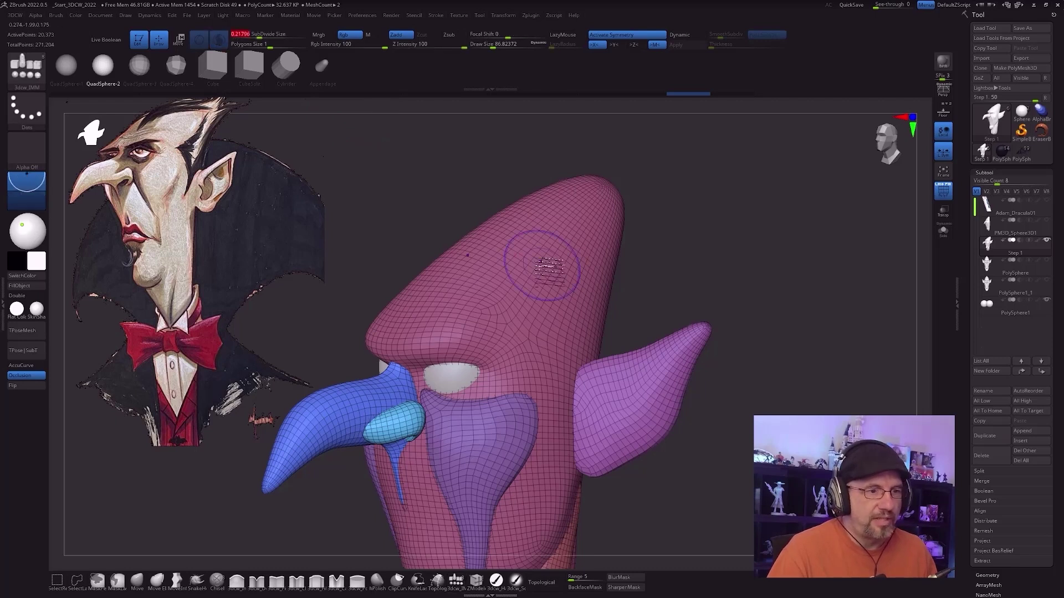
left_click_drag(542, 266, 548, 285)
mouse_move(728, 284)
left_mouse_down()
mouse_move(730, 251)
mouse_move(756, 252)
mouse_move(791, 314)
mouse_move(748, 304)
mouse_move(767, 302)
mouse_move(756, 343)
left_mouse_up()
key("f")
key("ctrl+z")
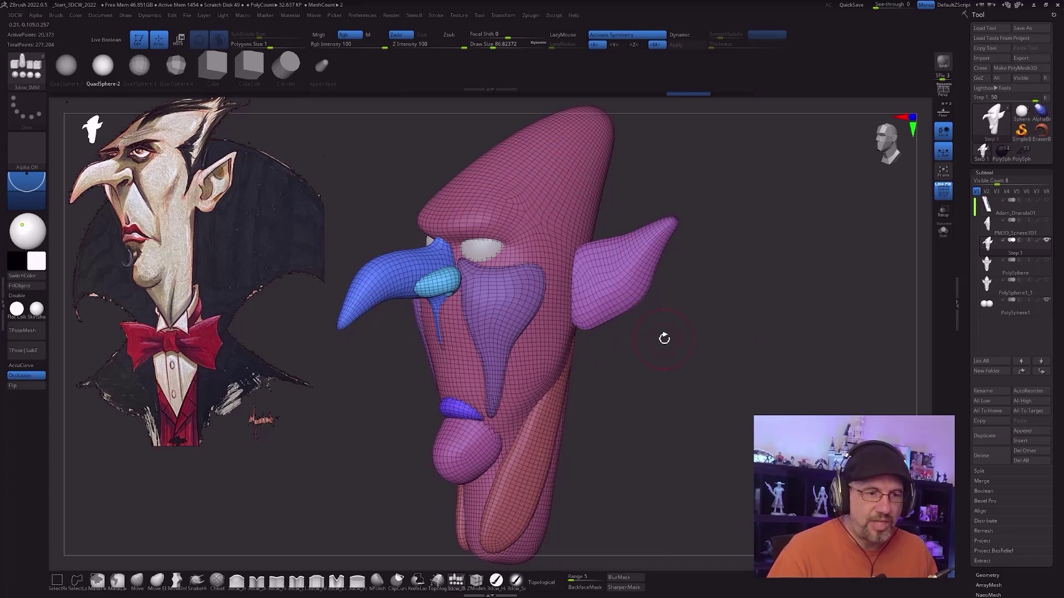
mouse_move(700, 176)
left_mouse_down()
mouse_move(743, 206)
mouse_move(547, 294)
mouse_move(527, 254)
mouse_move(487, 289)
left_mouse_up()
key("ctrl+z")
mouse_move(693, 252)
left_mouse_down()
mouse_move(822, 301)
mouse_move(871, 349)
left_mouse_up()
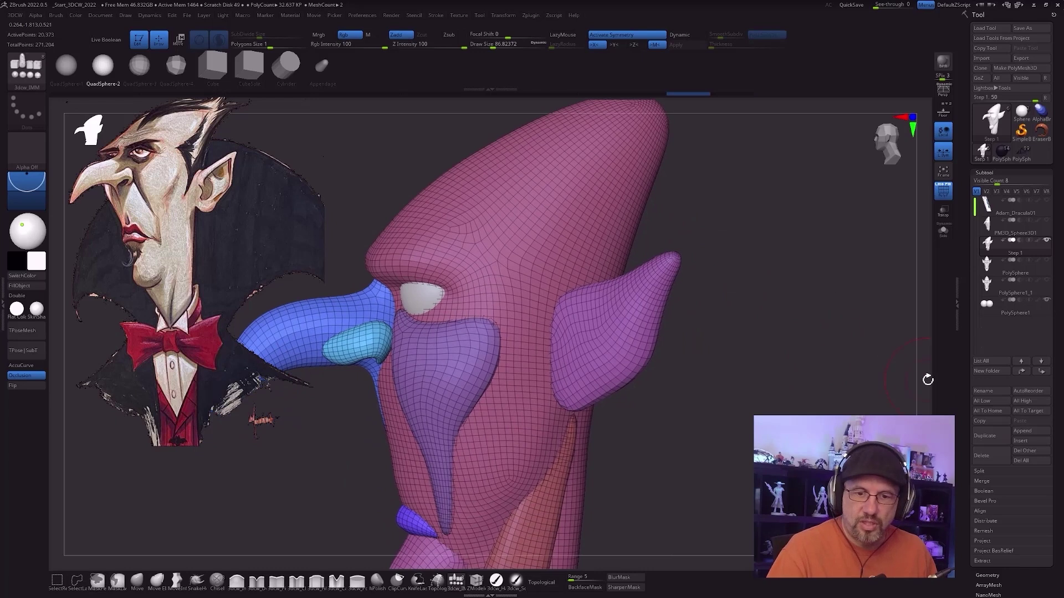
Step: Tessimate the Step 1 head with a Polygons Size of about 0.218
left_click(1004, 577)
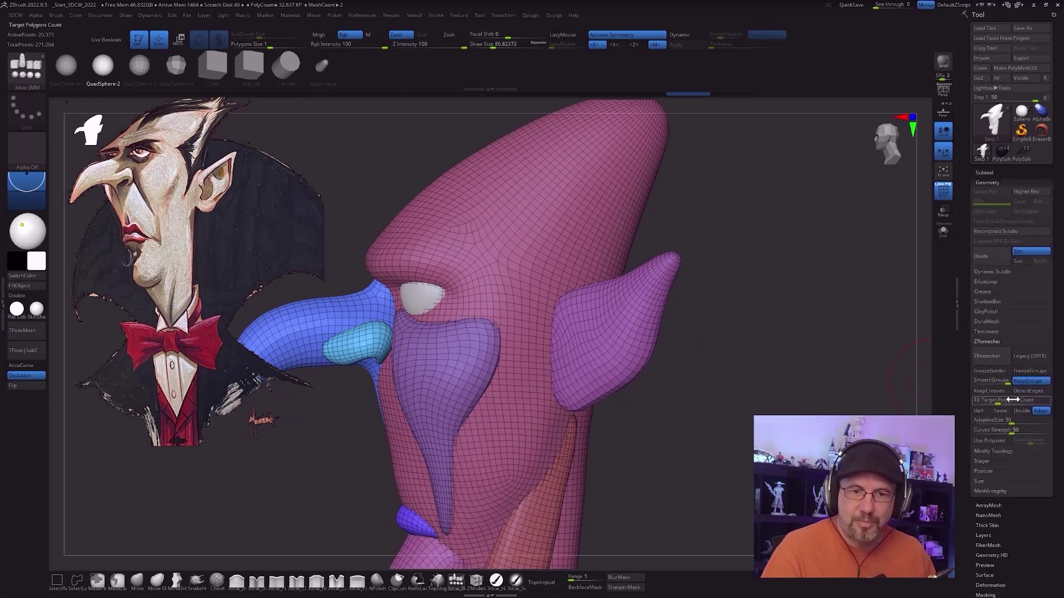
left_click(991, 341)
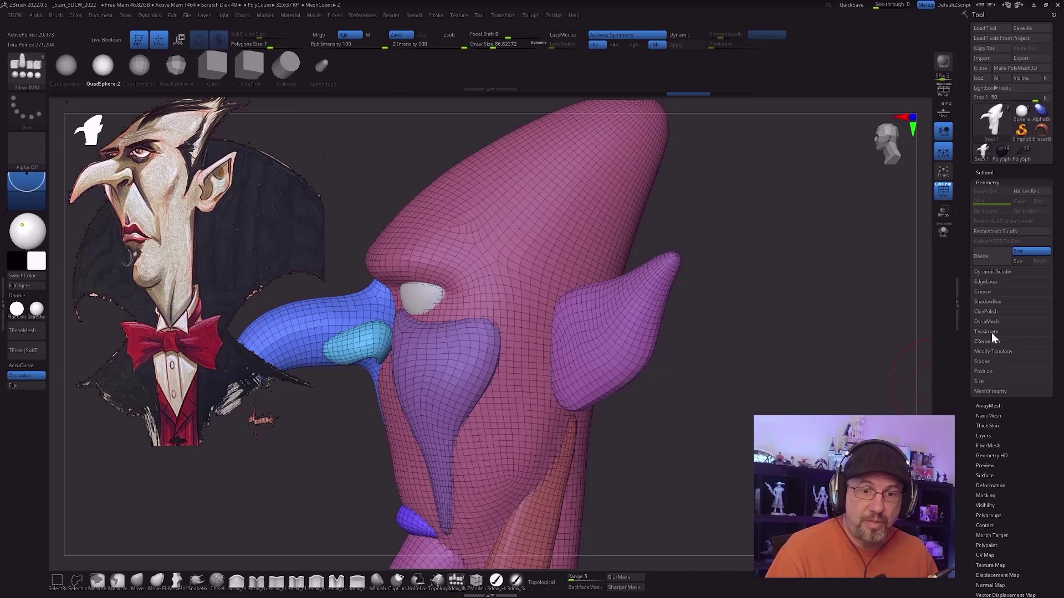
left_click(989, 331)
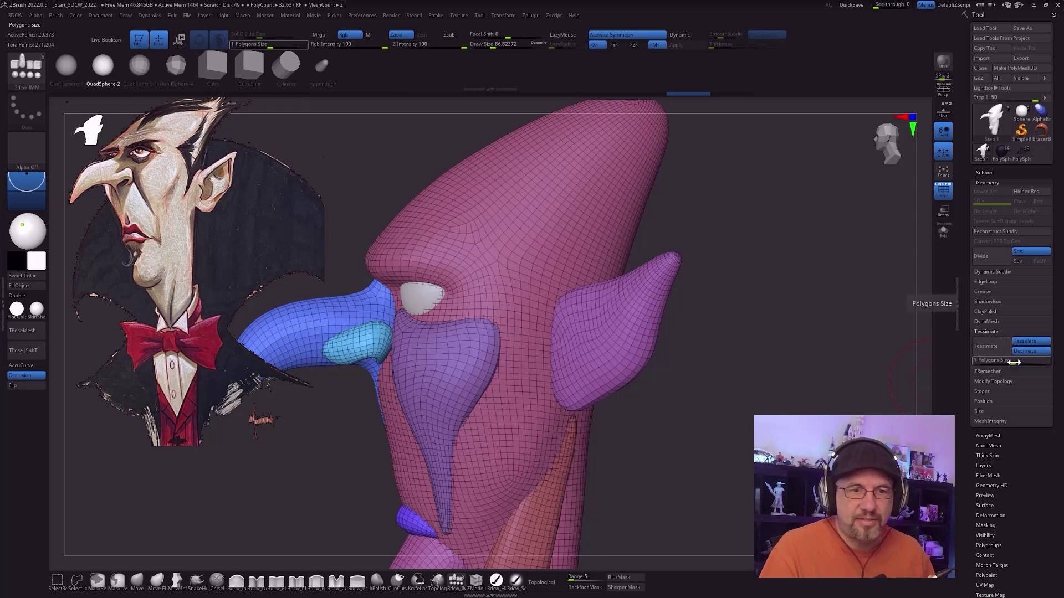
key("shift")
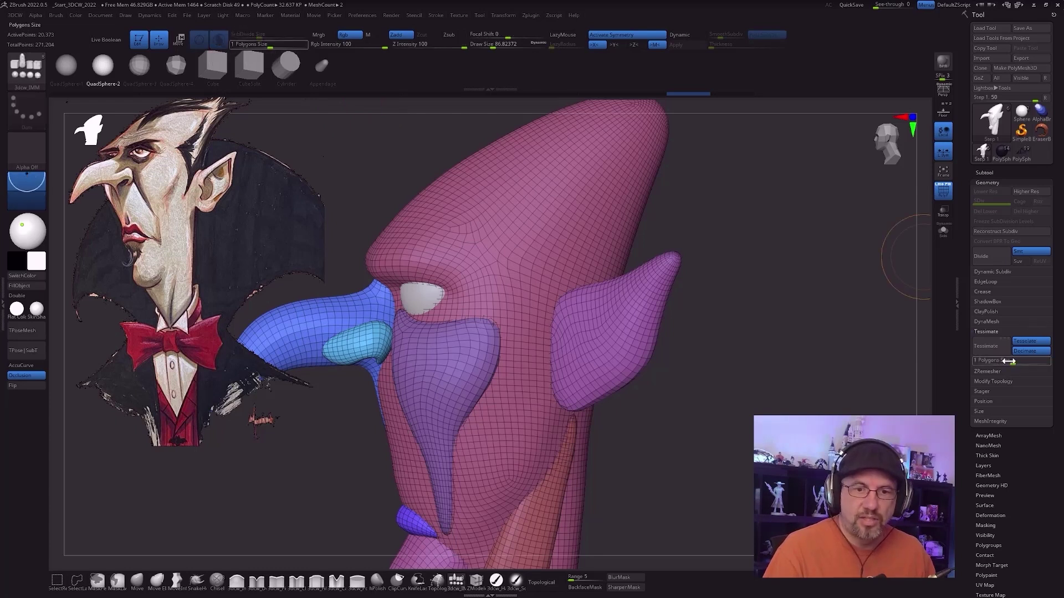
left_click_drag(1008, 362, 1010, 362)
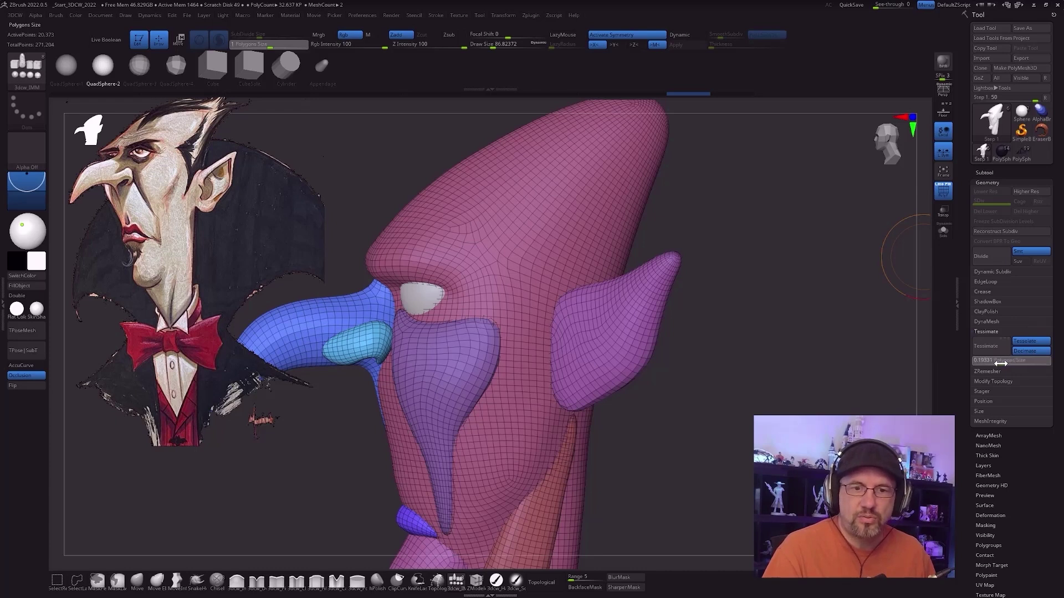
left_click(986, 363)
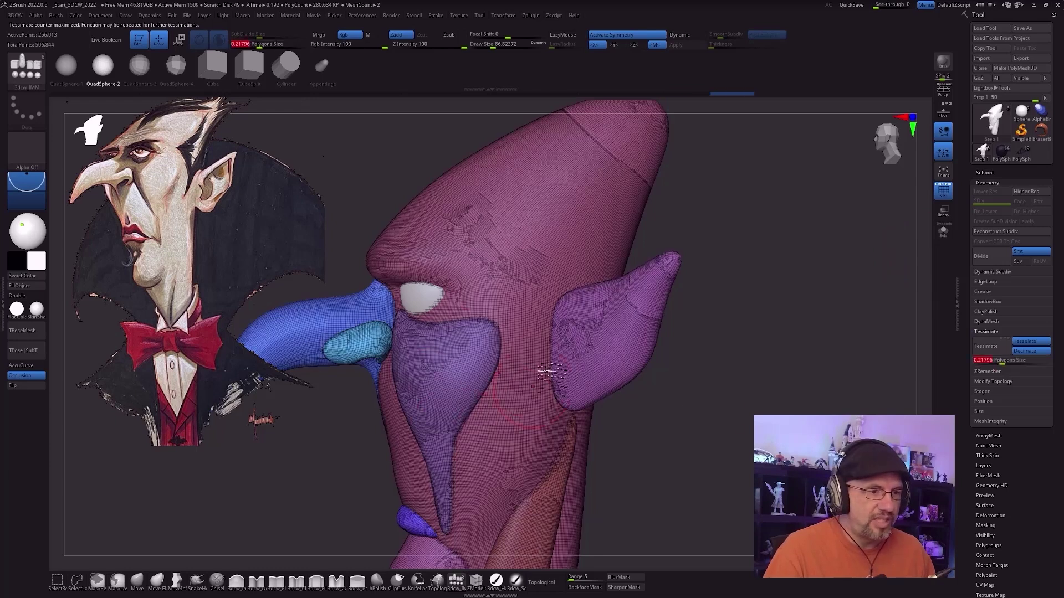
Step: Examine the tessimated topology on the brow, cheeks, nose and ears from the front and three-quarter views
left_click_drag(742, 354, 703, 429)
left_click_drag(671, 249, 722, 232, "alt")
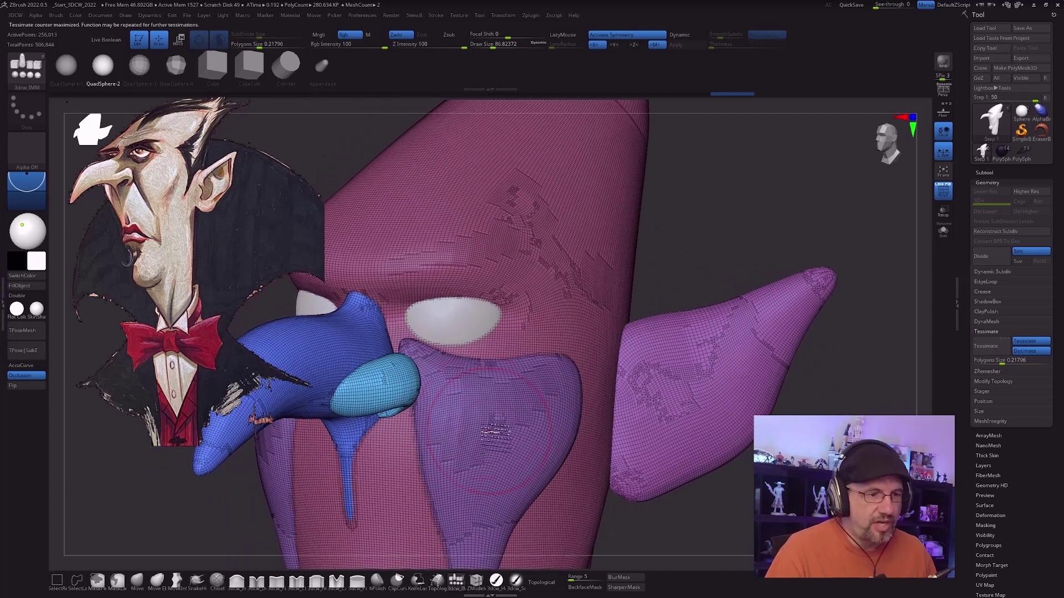
mouse_move(499, 404)
left_mouse_down("shift")
mouse_move(489, 417)
mouse_move(501, 435)
mouse_move(546, 417)
left_mouse_up("shift")
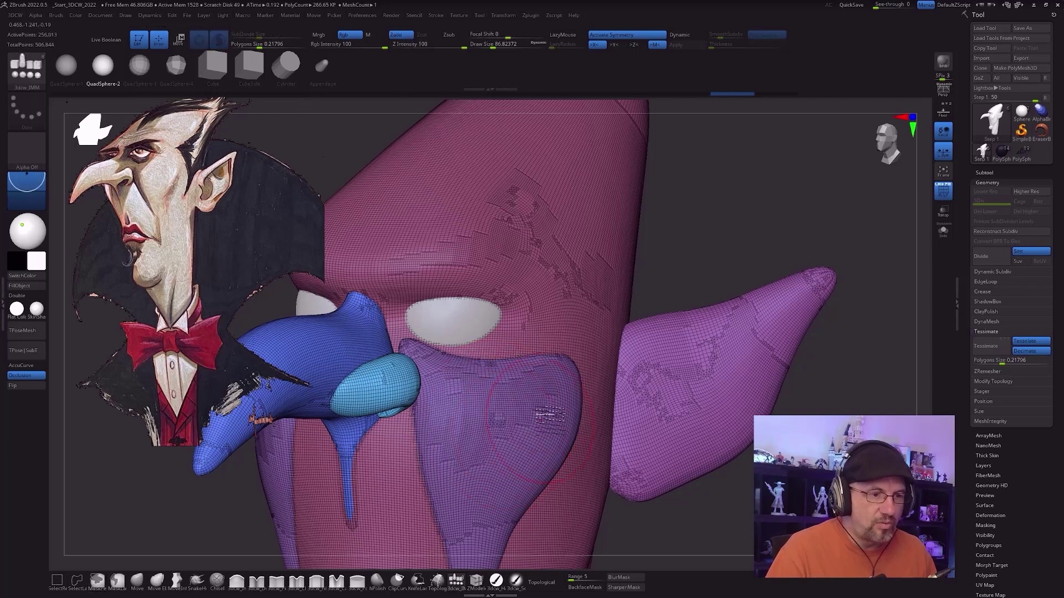
left_click_drag(735, 221, 724, 245)
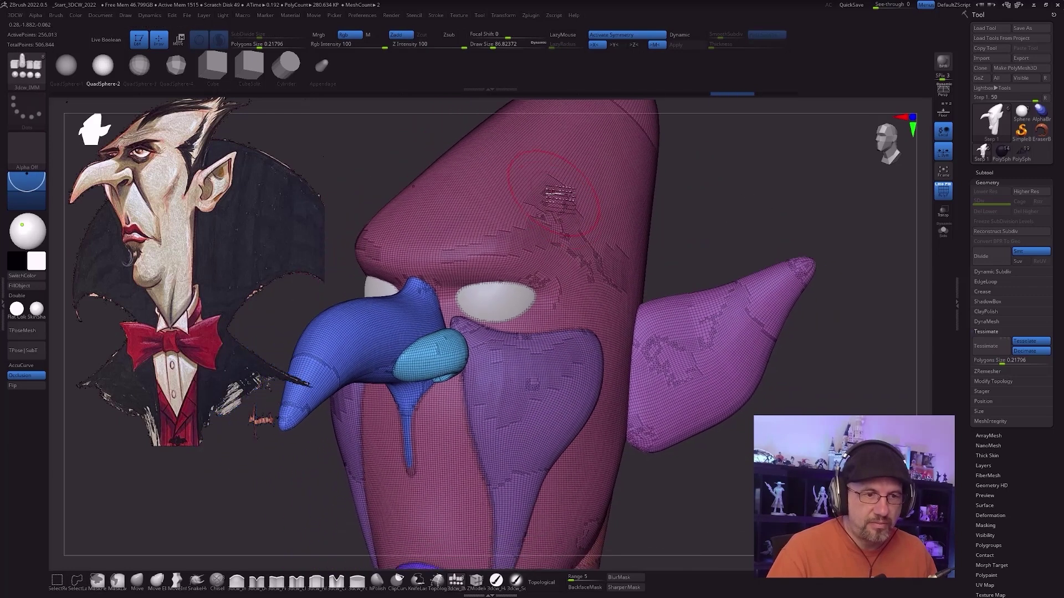
left_click_drag(704, 454, 732, 467)
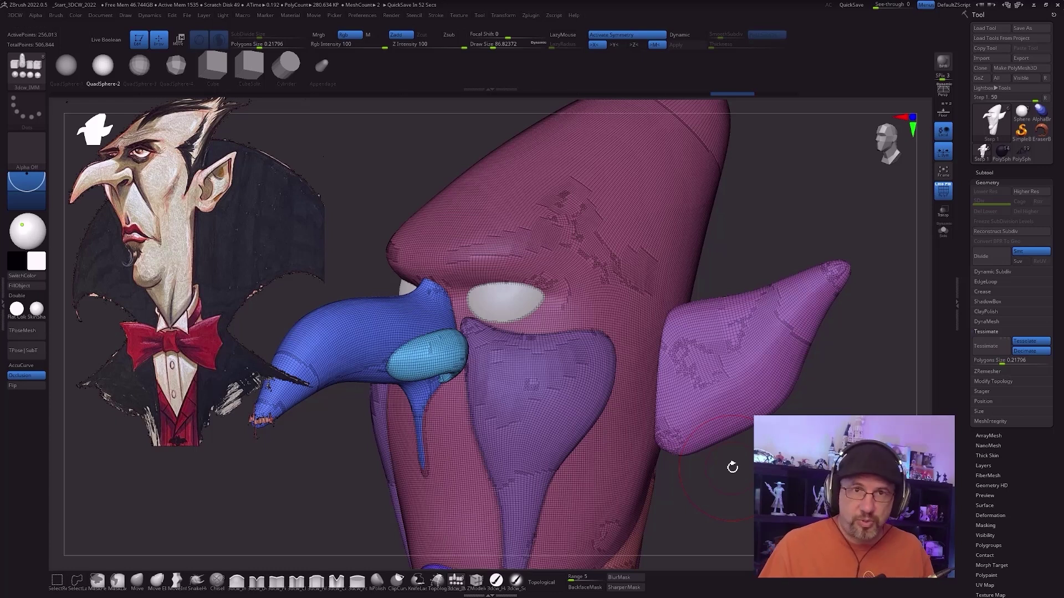
left_click_drag(763, 187, 775, 202)
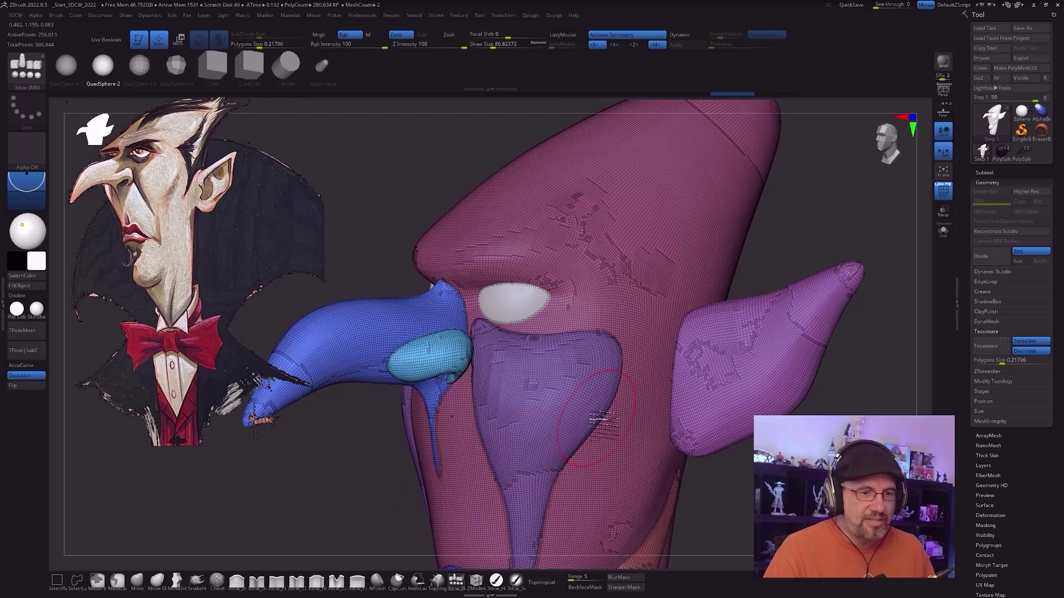
left_click_drag(785, 495, 796, 419, "alt")
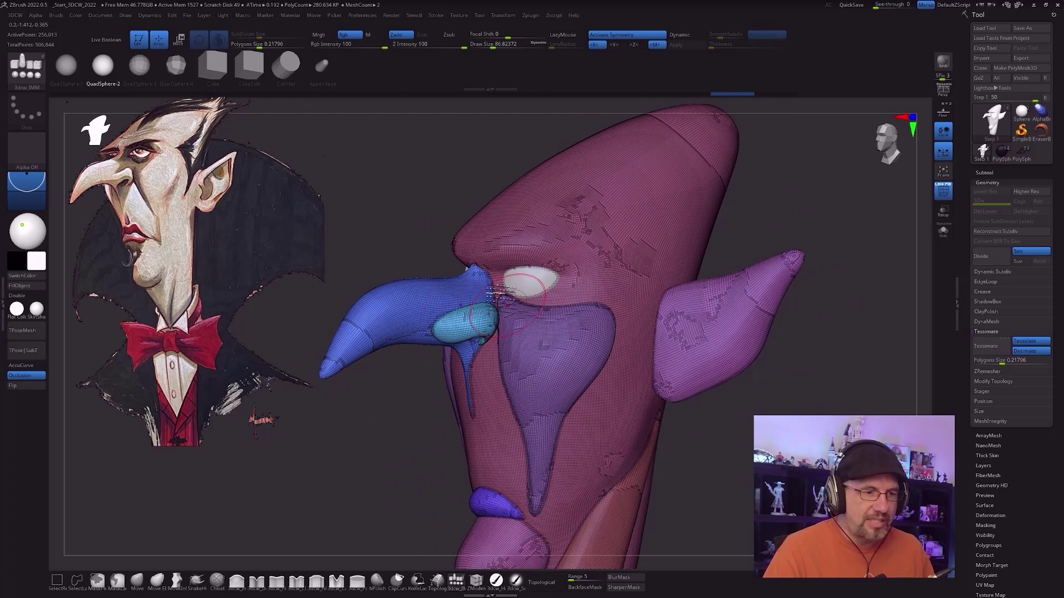
left_click_drag(751, 445, 560, 388, "shift")
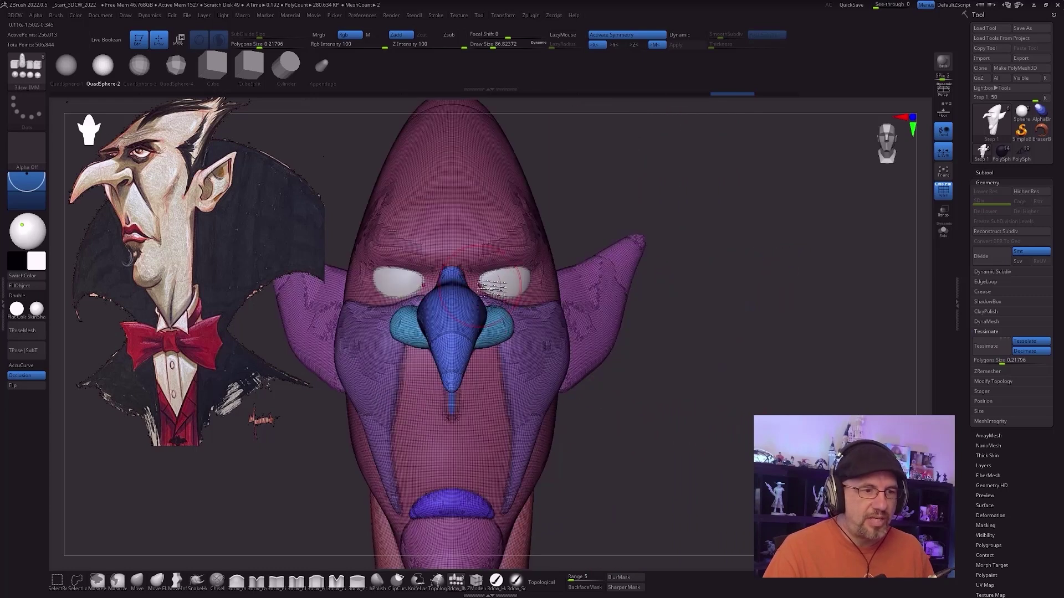
left_click_drag(815, 382, 792, 409)
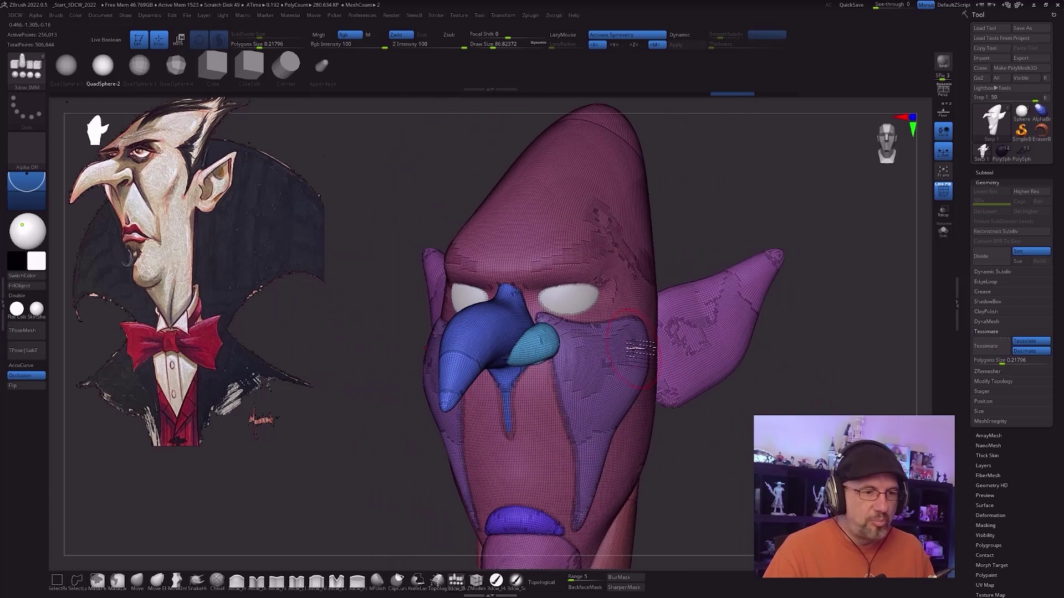
mouse_move(738, 340)
left_mouse_down()
mouse_move(746, 370)
mouse_move(654, 349)
mouse_move(667, 373)
mouse_move(630, 329)
left_mouse_up()
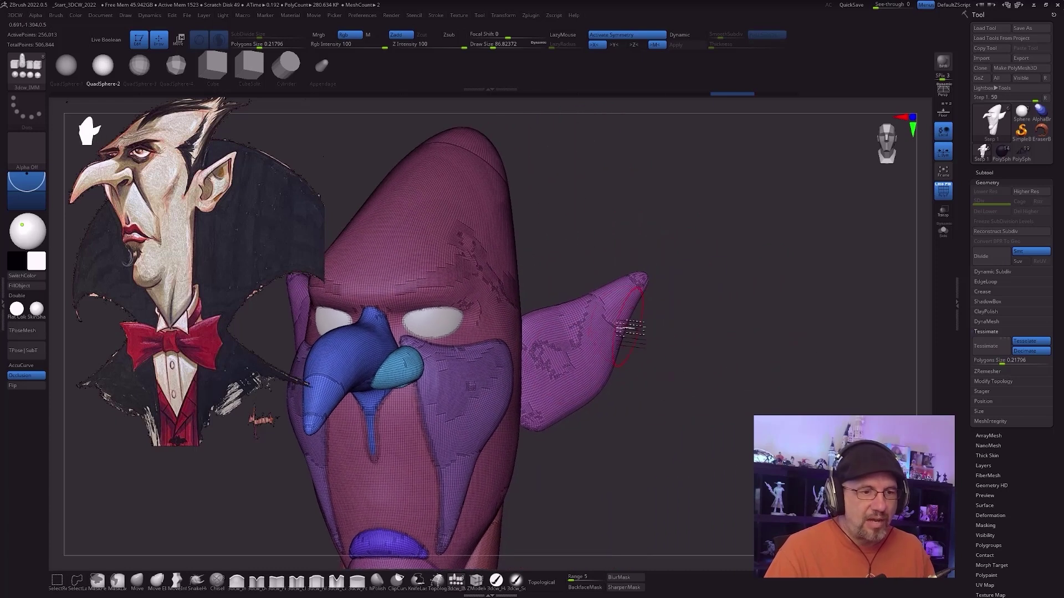
mouse_move(727, 367)
left_mouse_down()
mouse_move(717, 373)
mouse_move(772, 360)
mouse_move(772, 411)
mouse_move(766, 404)
left_mouse_up()
Step: Smooth the whole ear with Sculptris Pro active and the polyframe hidden, then show the polyframe to check its retriangulated mesh
key("s")
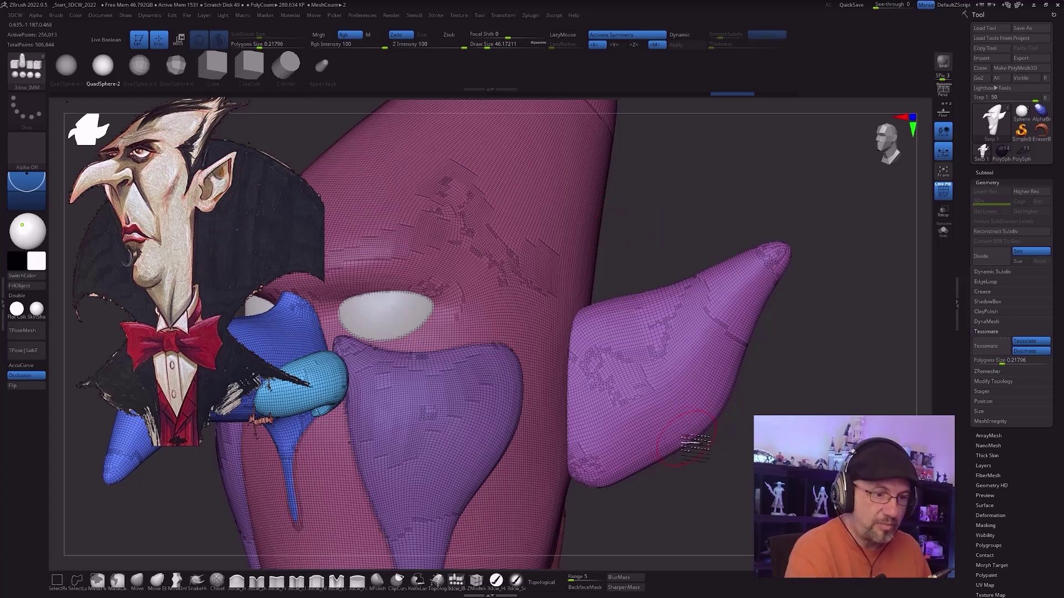
key("shift+f")
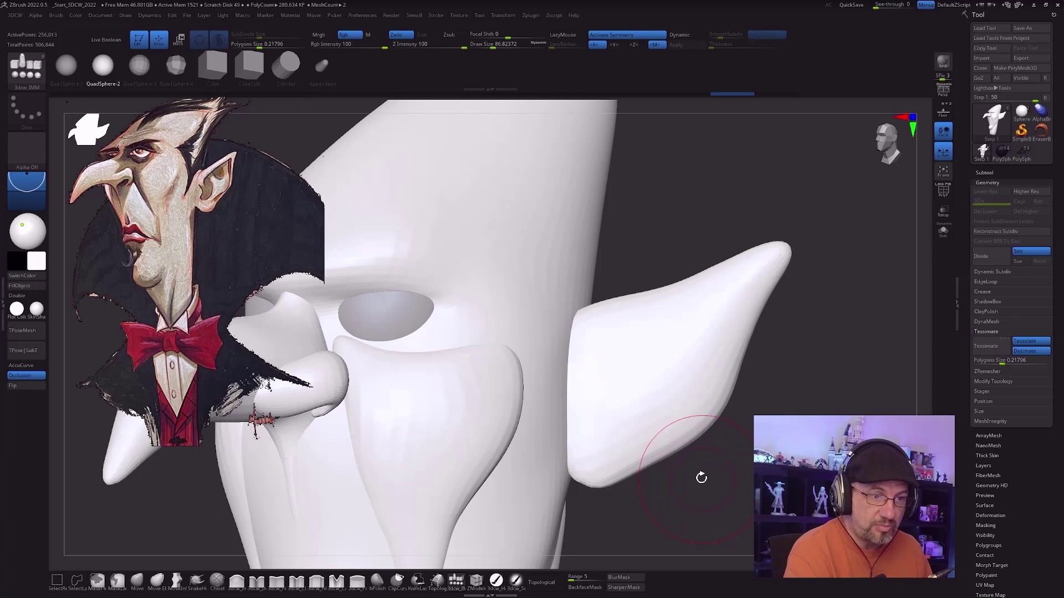
key("shift")
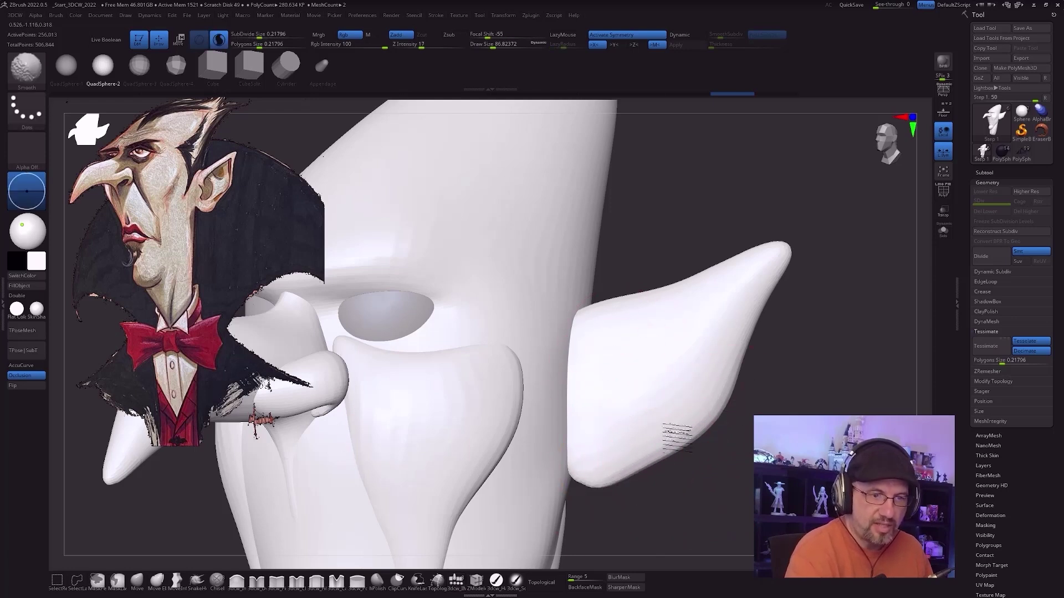
left_click_drag(676, 437, 692, 429, "shift")
mouse_move(754, 326)
left_mouse_down("shift")
mouse_move(648, 351)
mouse_move(630, 421)
left_mouse_up("shift")
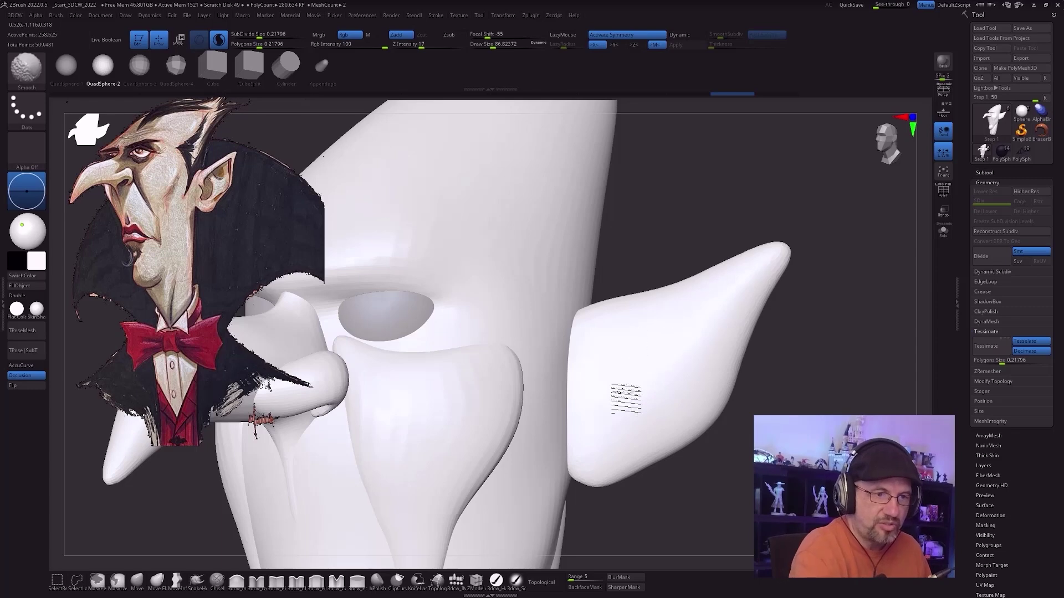
key("shift+f")
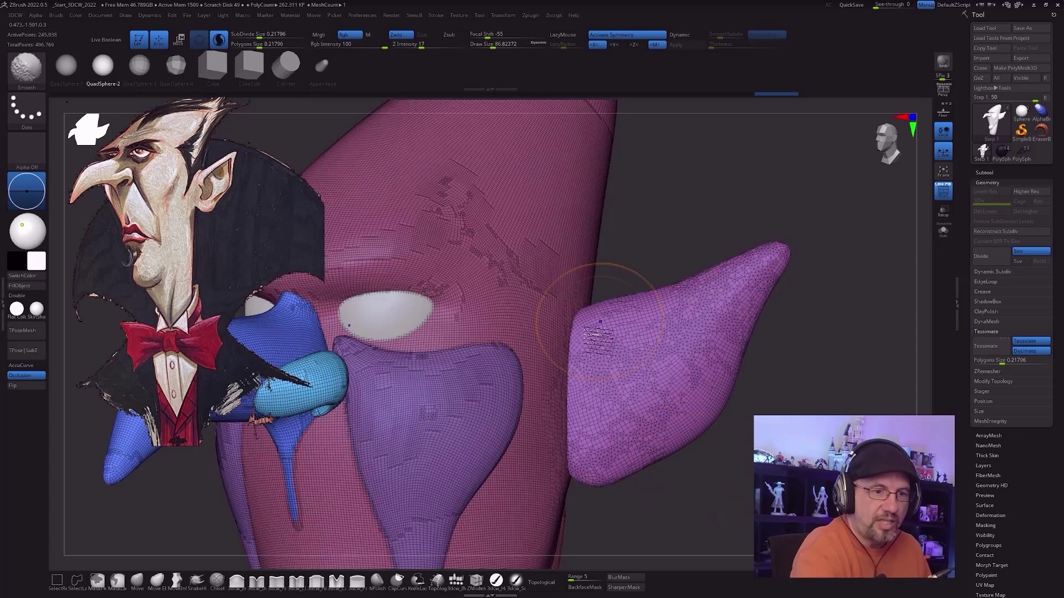
mouse_move(609, 443)
left_mouse_down()
mouse_move(715, 451)
mouse_move(755, 440)
left_mouse_up()
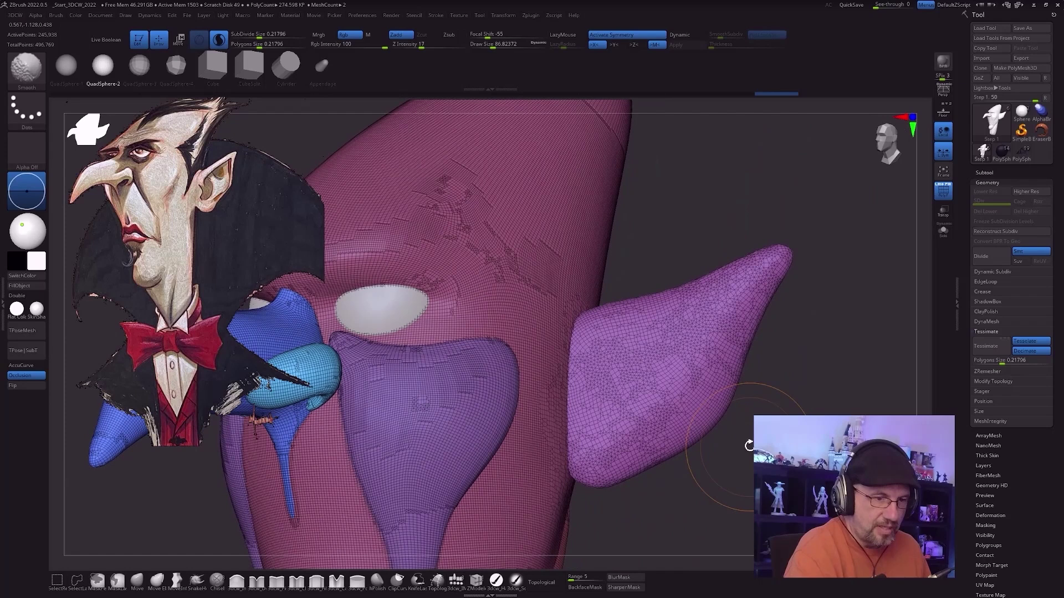
Step: Hide the polyframe, mask a kidney-shaped concha area on the lower inner ear with a draw size of about 16, and invert the mask
key("shift+f")
mouse_move(623, 434)
left_mouse_down()
mouse_move(645, 405)
mouse_move(622, 403)
left_mouse_up()
key("s")
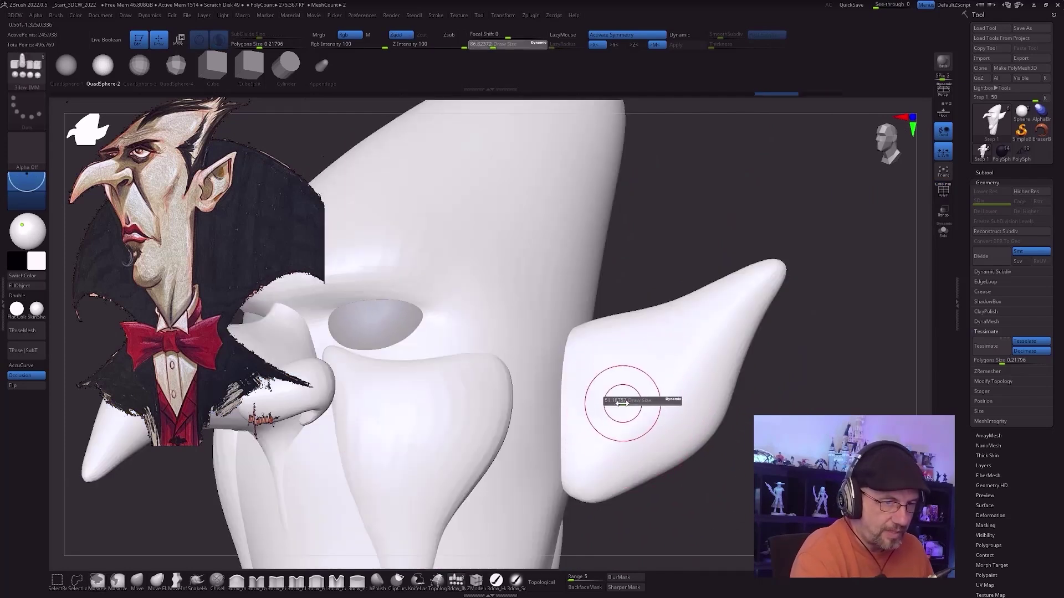
key("ctrl")
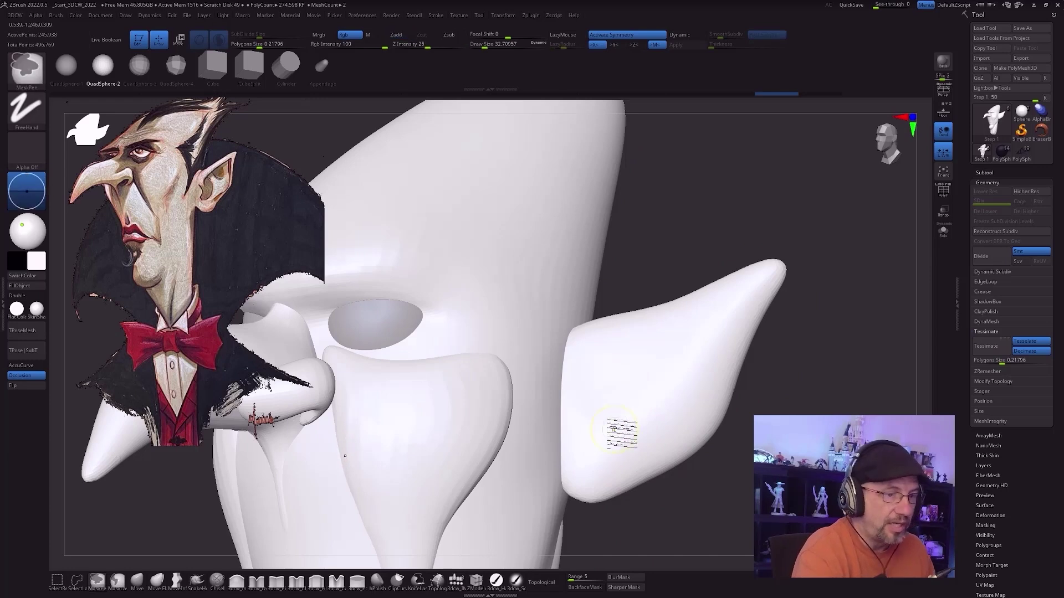
left_click_drag(621, 421, 616, 416, "ctrl")
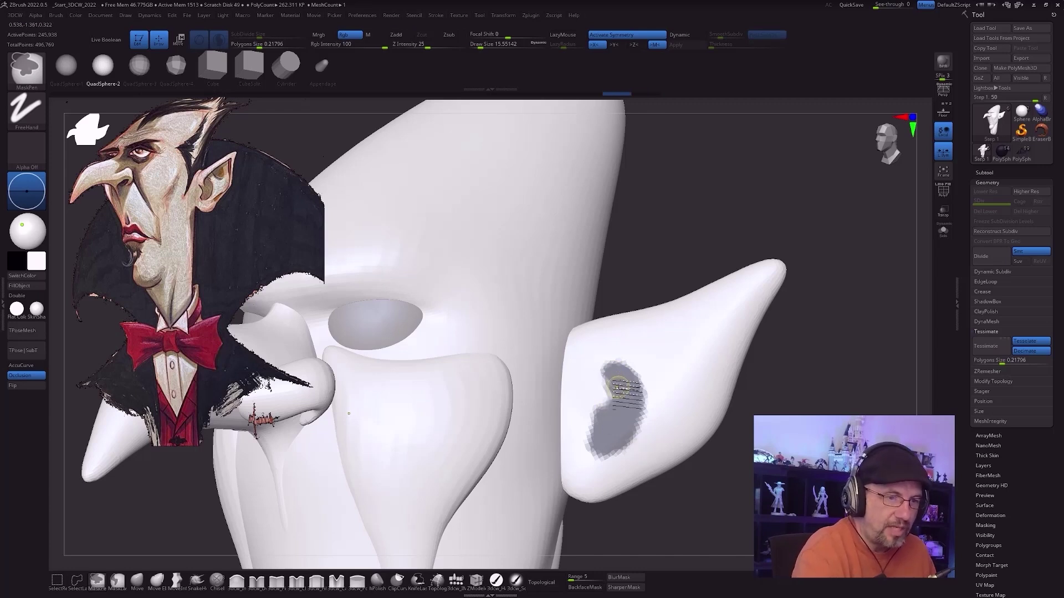
left_click(710, 460, "ctrl")
Step: Move the unmasked concha area inward to form a recess in the ear, then clear the mask and return to Draw mode
key("w")
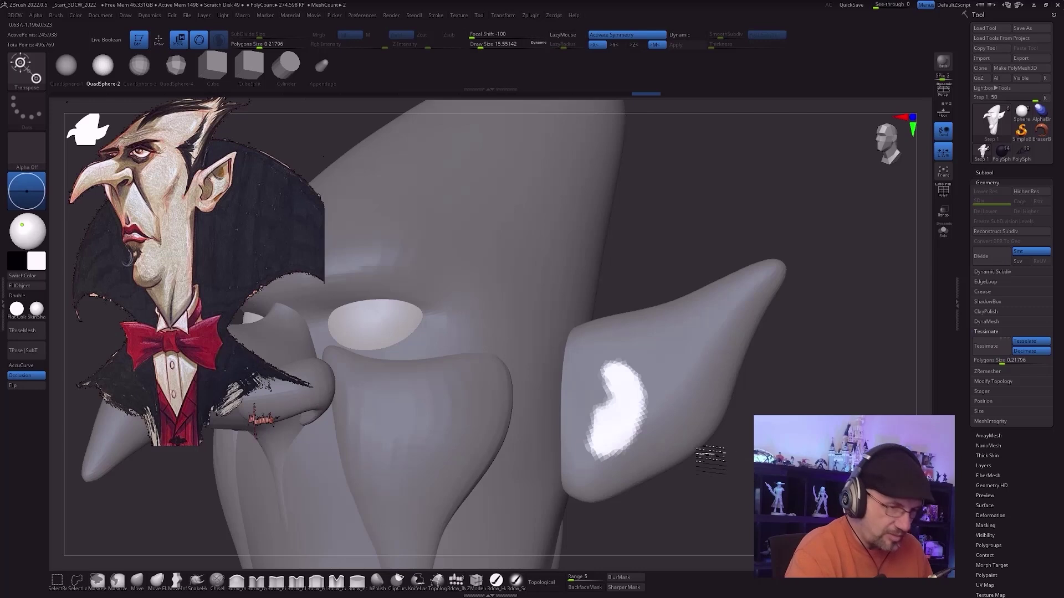
left_click_drag(346, 439, 888, 378)
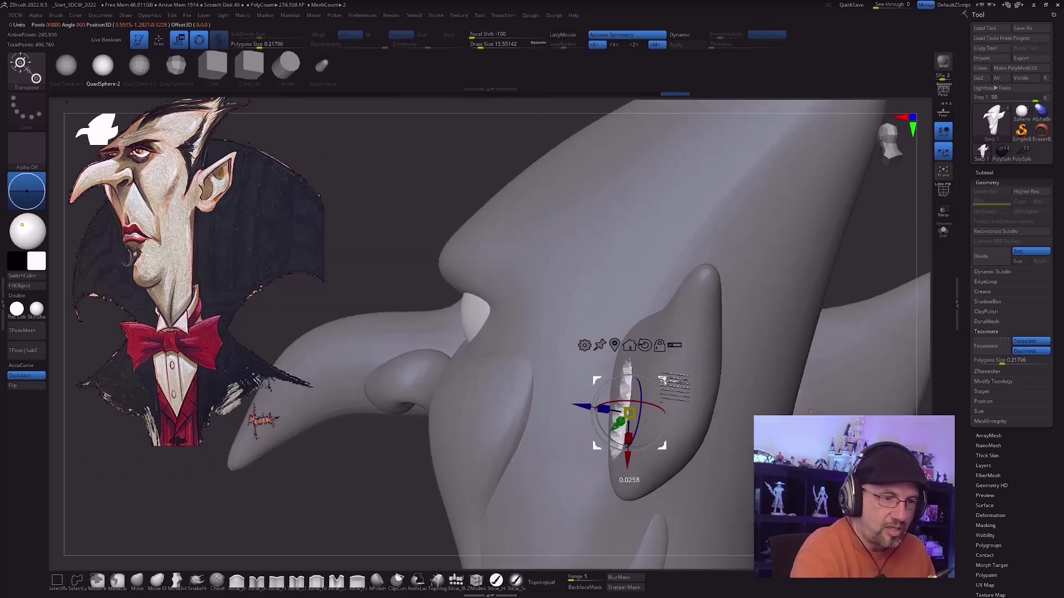
left_click_drag(805, 411, 256, 468)
mouse_move(689, 422)
left_mouse_down()
mouse_move(665, 410)
mouse_move(686, 402)
mouse_move(731, 453)
mouse_move(700, 437)
mouse_move(613, 446)
left_mouse_up()
key("q")
Step: Show the polyframe and smooth the jagged rim of the ear recess with a draw size of about 49
key("s")
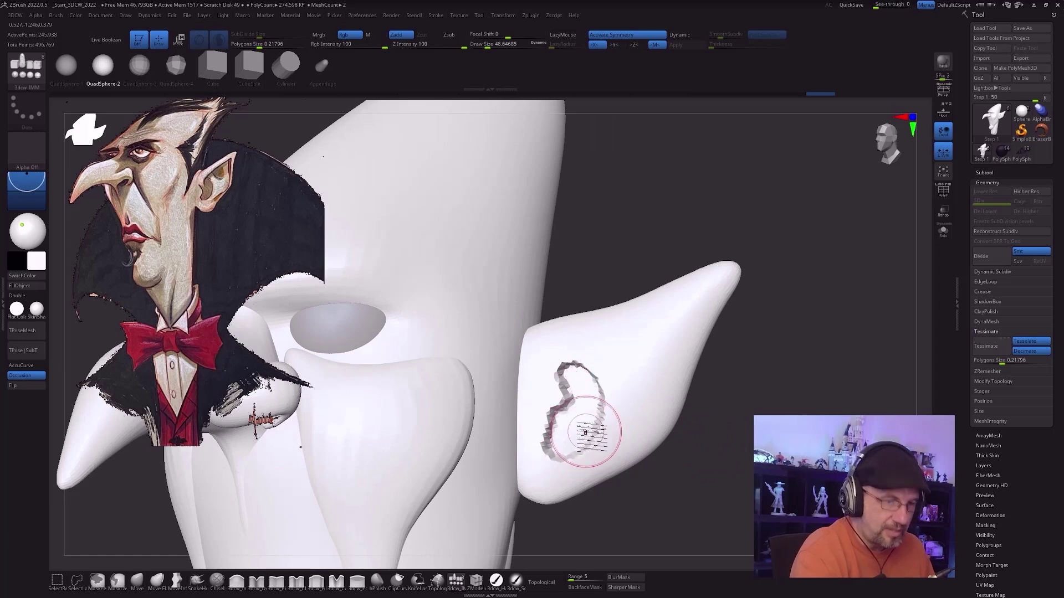
key("shift+f")
right_click_drag(596, 398, 579, 395)
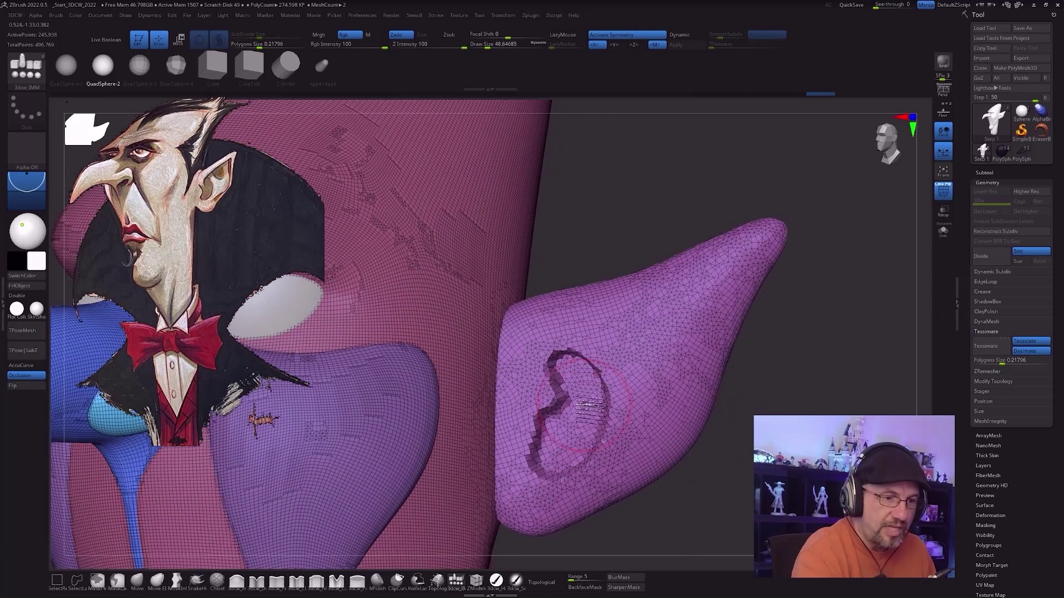
key("shift")
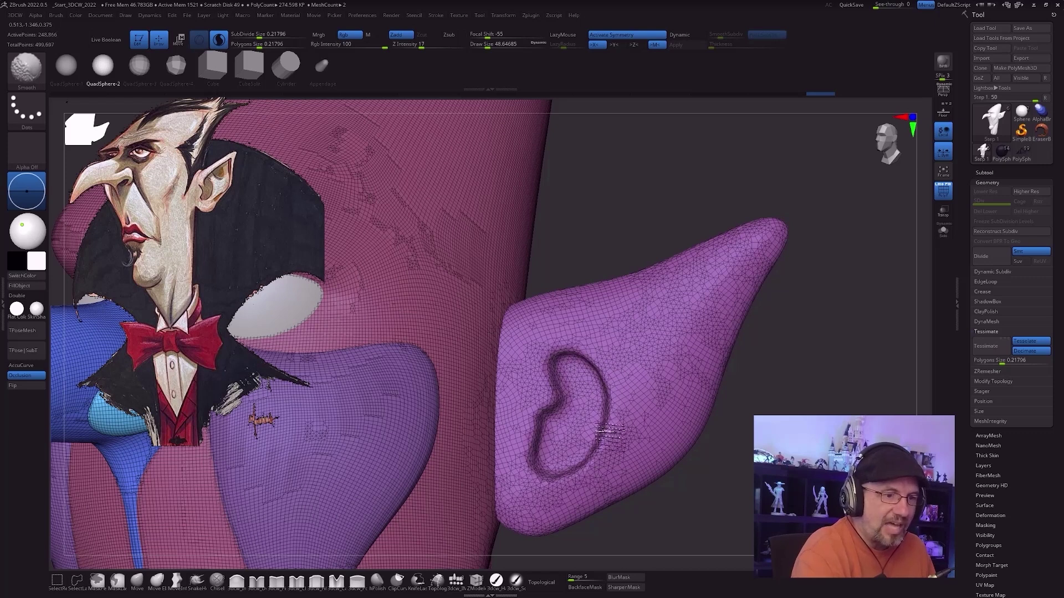
right_click_drag(583, 462, 563, 363)
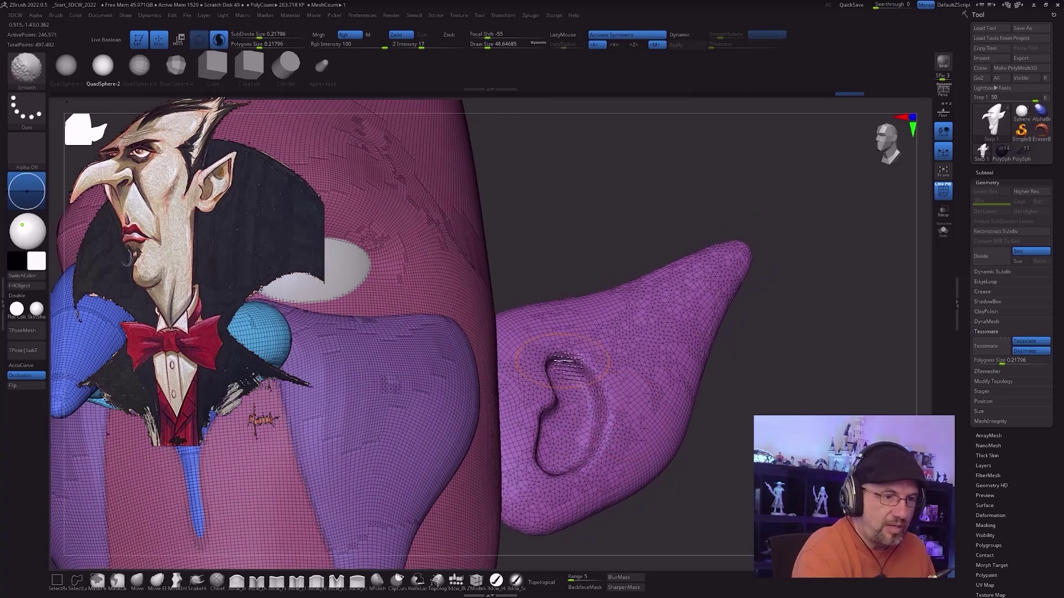
Step: Hide the polyframe and further smooth the inner edges and lower part of the ear recess to soften the concha
key("shift+f")
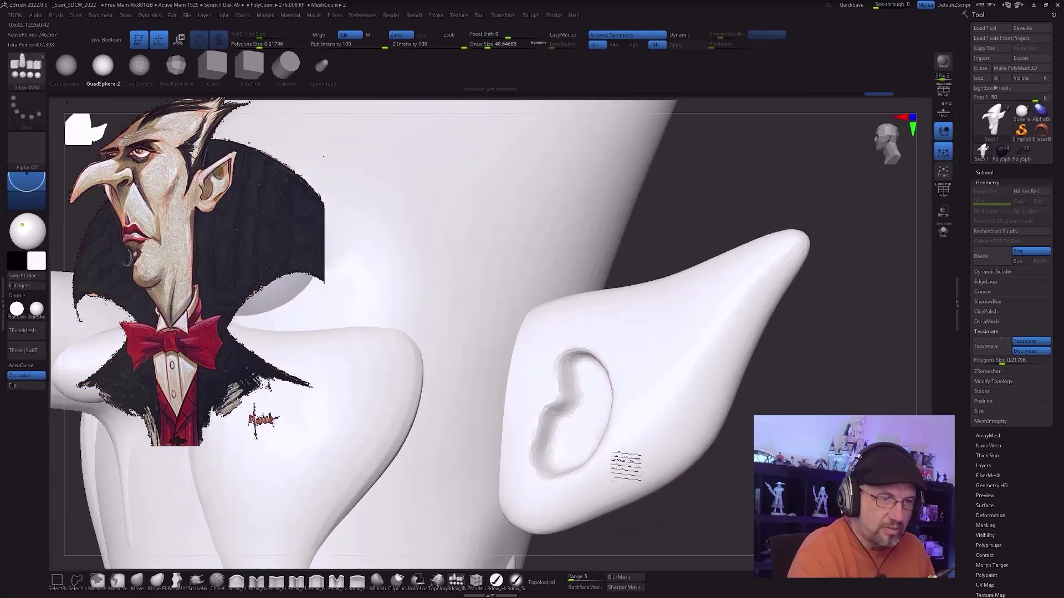
right_click_drag(629, 460, 571, 452)
mouse_move(571, 451)
left_mouse_down("shift")
mouse_move(546, 422)
mouse_move(560, 387)
mouse_move(619, 396)
mouse_move(582, 464)
left_mouse_up("shift")
left_click_drag(737, 462, 739, 467)
left_click_drag(593, 380, 581, 468, "shift")
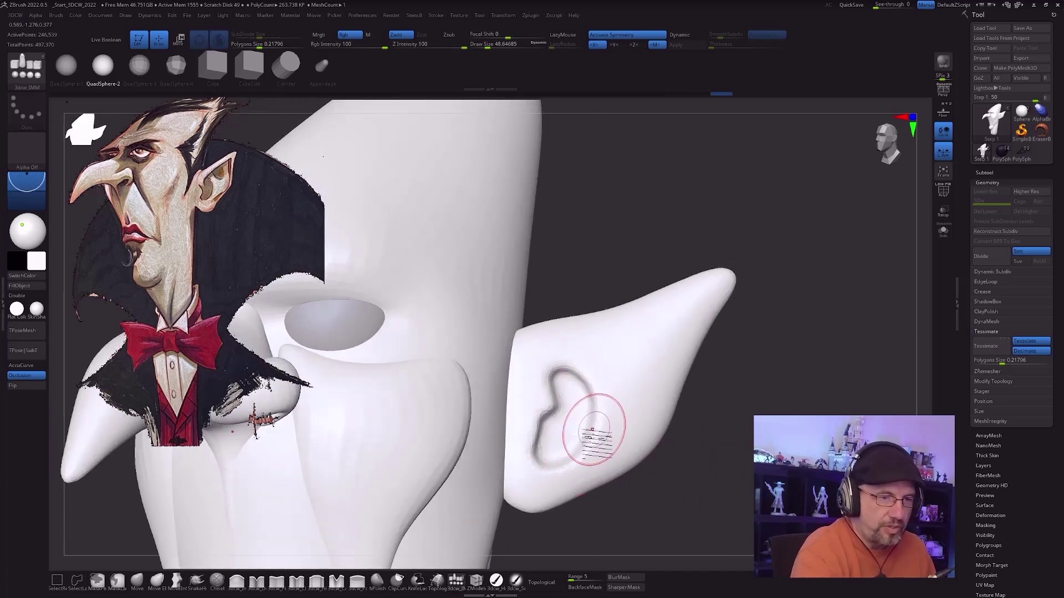
left_click_drag(691, 420, 677, 446)
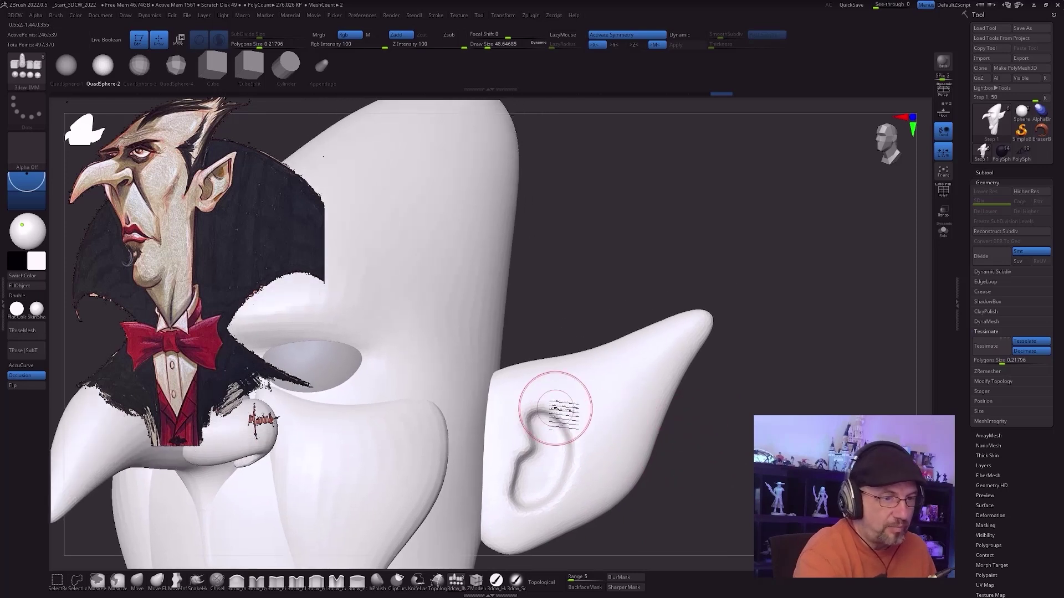
Step: Mask the flat inner area of the upper ear, around the concha and toward the tip, with a draw size of about 22
key("ctrl")
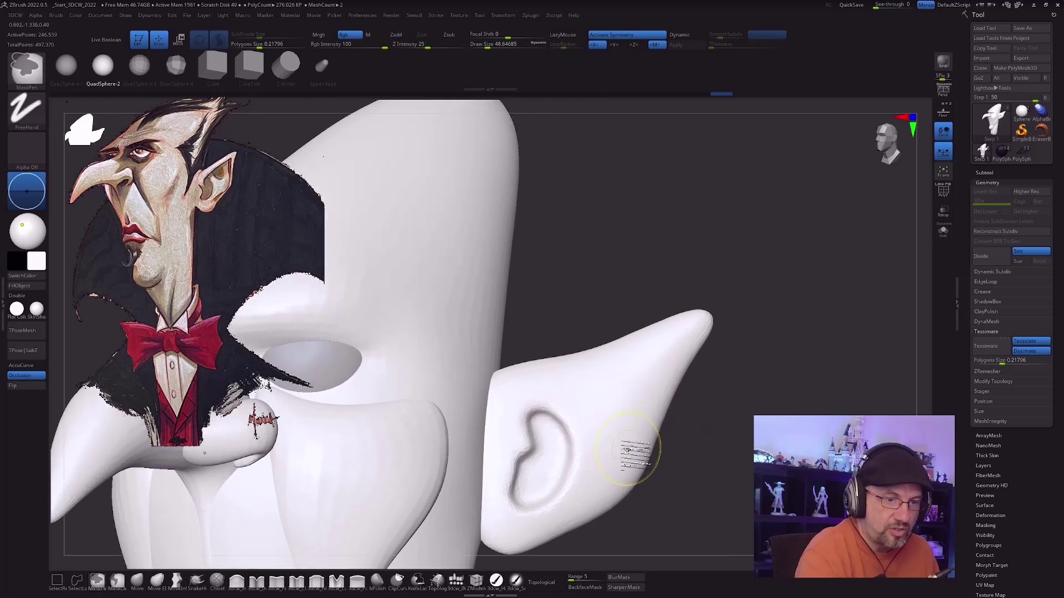
key("s")
left_click_drag(628, 438, 613, 437)
key("ctrl")
mouse_move(540, 418)
left_mouse_down("ctrl")
mouse_move(535, 455)
mouse_move(524, 439)
mouse_move(548, 411)
mouse_move(667, 366)
mouse_move(608, 413)
mouse_move(623, 427)
mouse_move(654, 390)
mouse_move(593, 468)
mouse_move(615, 457)
left_mouse_up("ctrl")
mouse_move(718, 415)
left_mouse_down()
mouse_move(703, 422)
mouse_move(722, 418)
left_mouse_up()
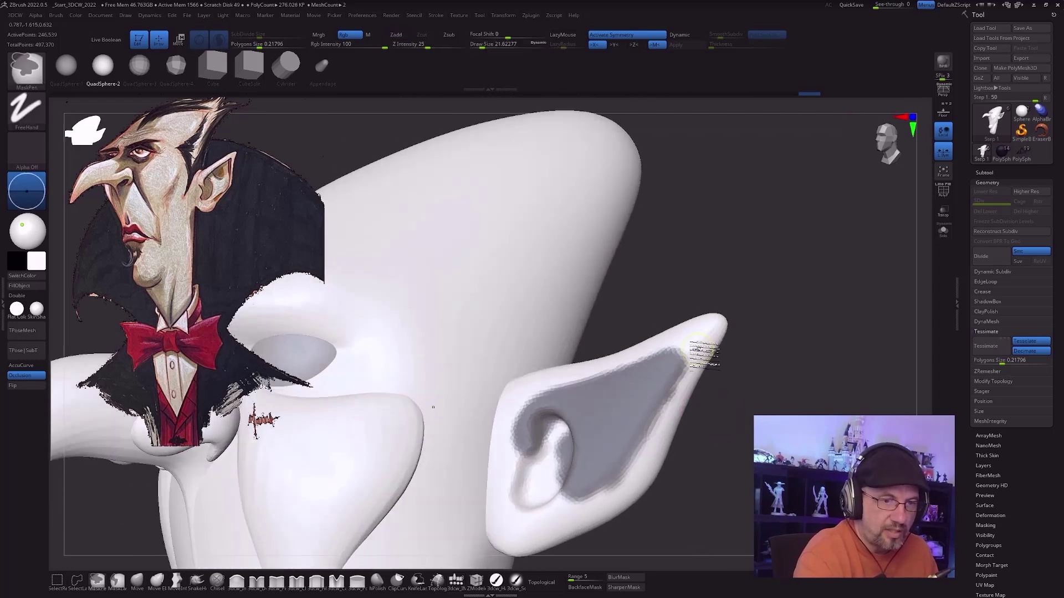
left_click_drag(653, 482, 719, 452)
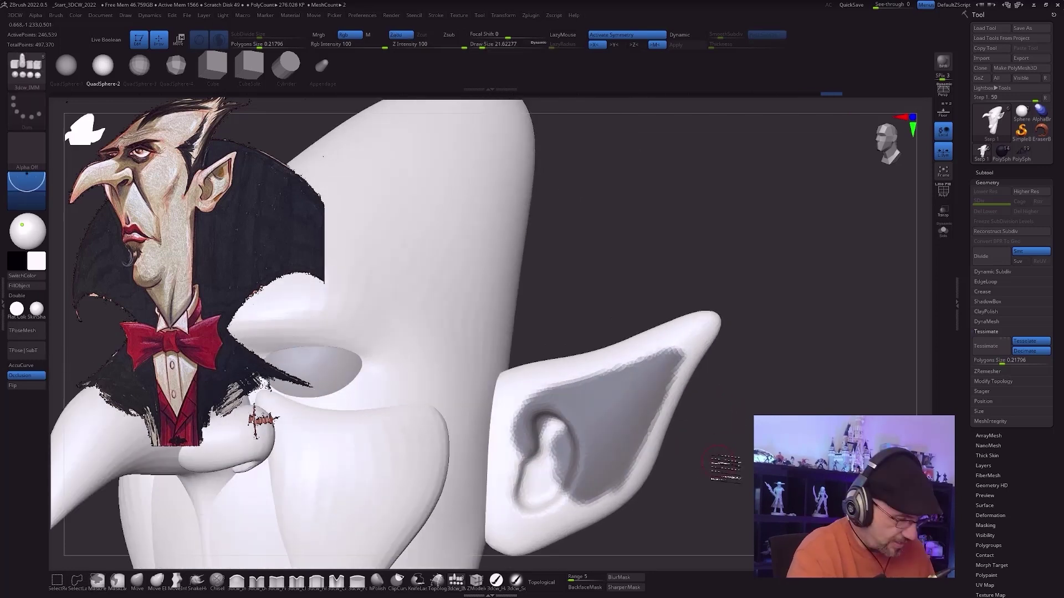
Step: Pull the unmasked ear rim around the masked area with the Move brush at a draw size of 112
left_click(157, 583)
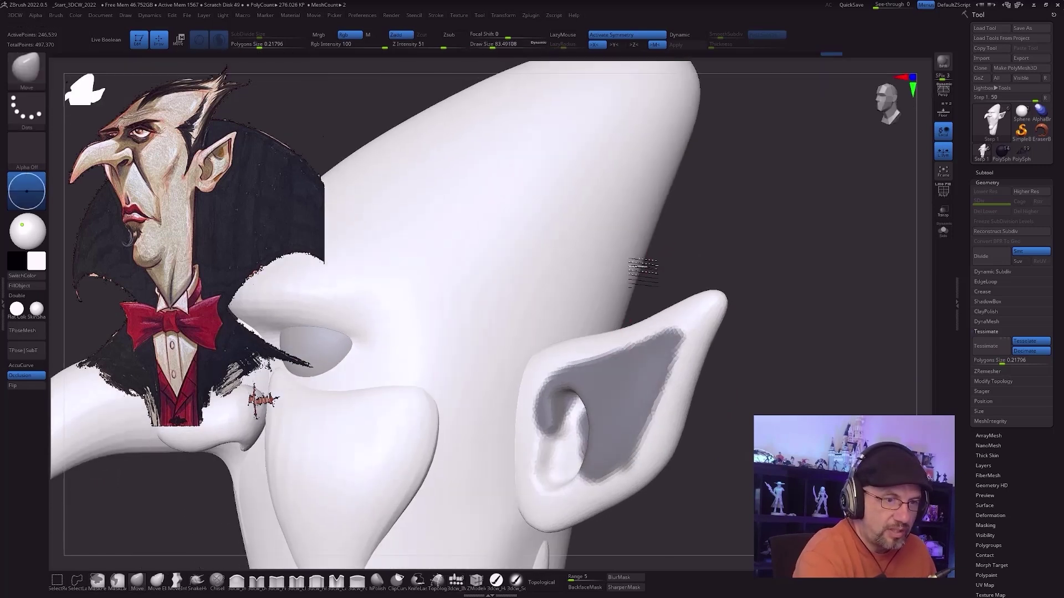
mouse_move(644, 272)
left_mouse_down()
mouse_move(617, 361)
mouse_move(598, 366)
left_mouse_up()
key("s")
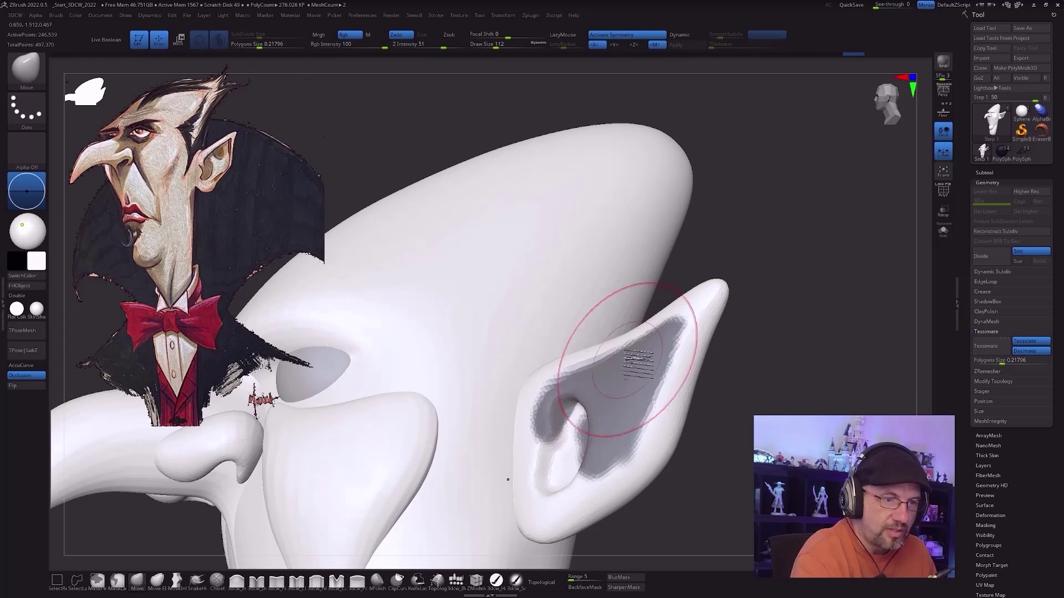
right_click_drag(632, 358, 640, 344)
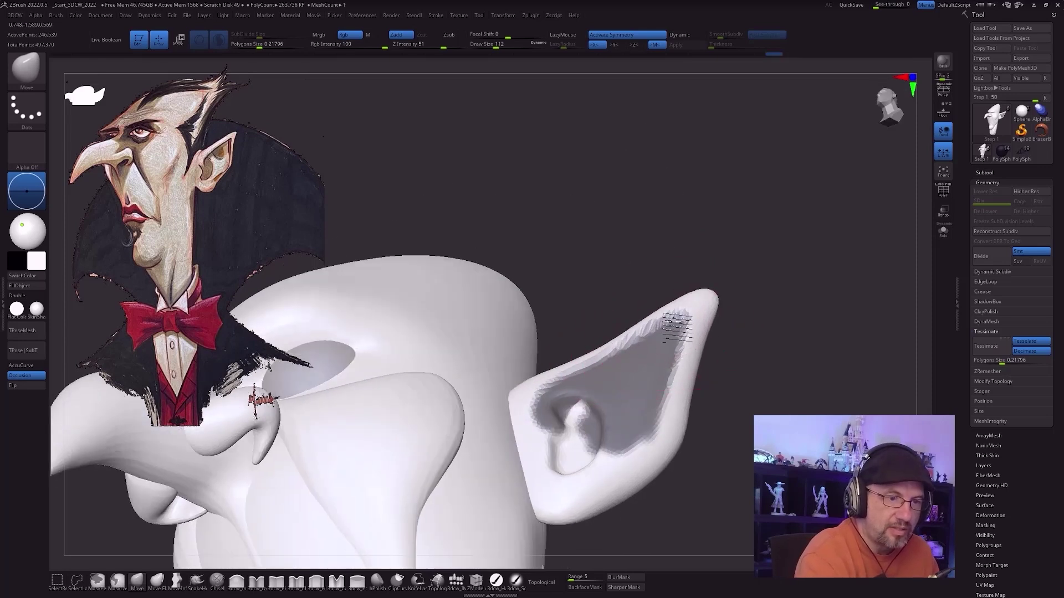
mouse_move(675, 334)
right_mouse_down()
mouse_move(690, 361)
mouse_move(677, 356)
right_mouse_up()
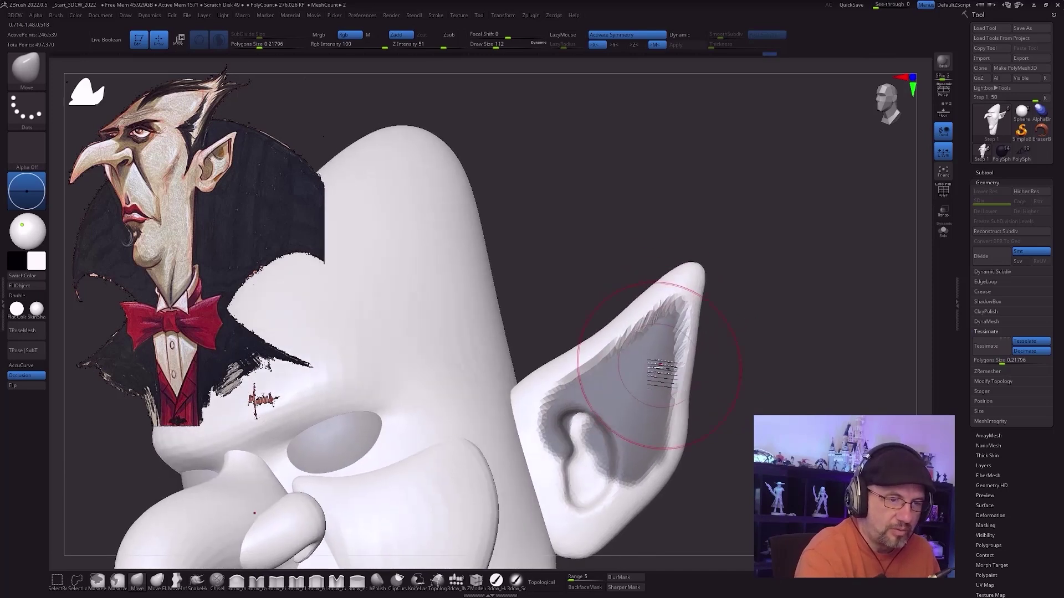
Step: Pull the upper ear rim further over the masked inner area with the SnakeHook brush, adjusting the draw size
left_click(195, 582)
right_click_drag(682, 316, 623, 353)
mouse_move(701, 390)
right_mouse_down()
mouse_move(677, 356)
mouse_move(683, 375)
mouse_move(724, 387)
right_mouse_up()
key("s")
left_click_drag(727, 391, 724, 391)
key("s")
left_click_drag(652, 361, 649, 361)
Step: Clear the ear mask and smooth the reshaped upper inner ear
left_click_drag(741, 364, 722, 361, "ctrl")
mouse_move(637, 353)
left_mouse_down("shift")
mouse_move(687, 313)
mouse_move(697, 339)
left_mouse_up("shift")
mouse_move(740, 438)
right_mouse_down()
mouse_move(712, 440)
mouse_move(724, 430)
mouse_move(714, 416)
right_mouse_up()
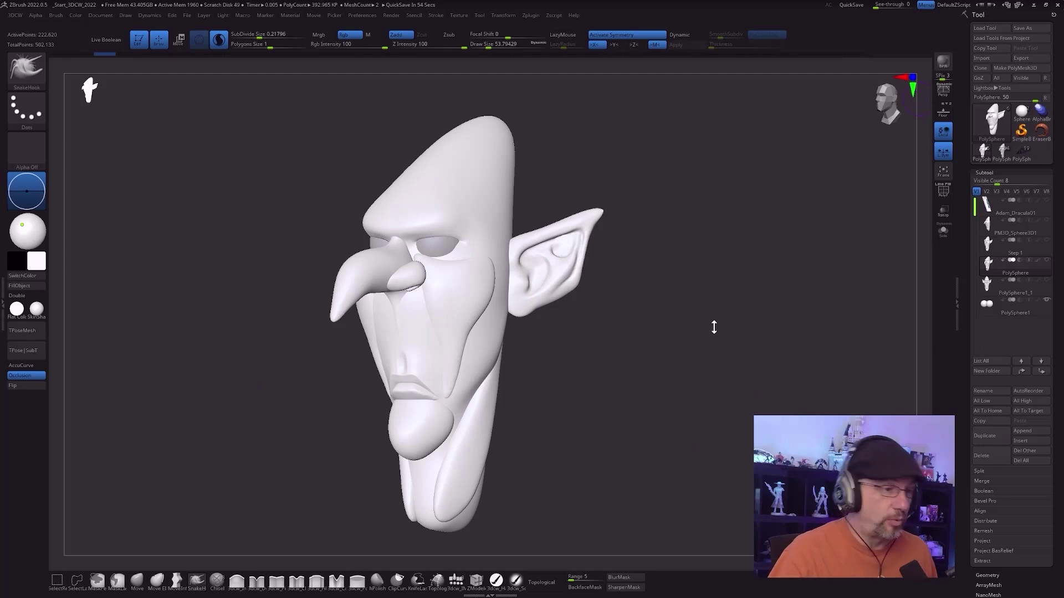
Step: Pinch the brow edge above the eyes with the pinch brush at a draw size of about 65, accepting removal of the newer undo history
right_click_drag(557, 394, 468, 434)
mouse_move(441, 356)
right_mouse_down()
mouse_move(442, 336)
mouse_move(435, 408)
right_mouse_up()
left_click(277, 582)
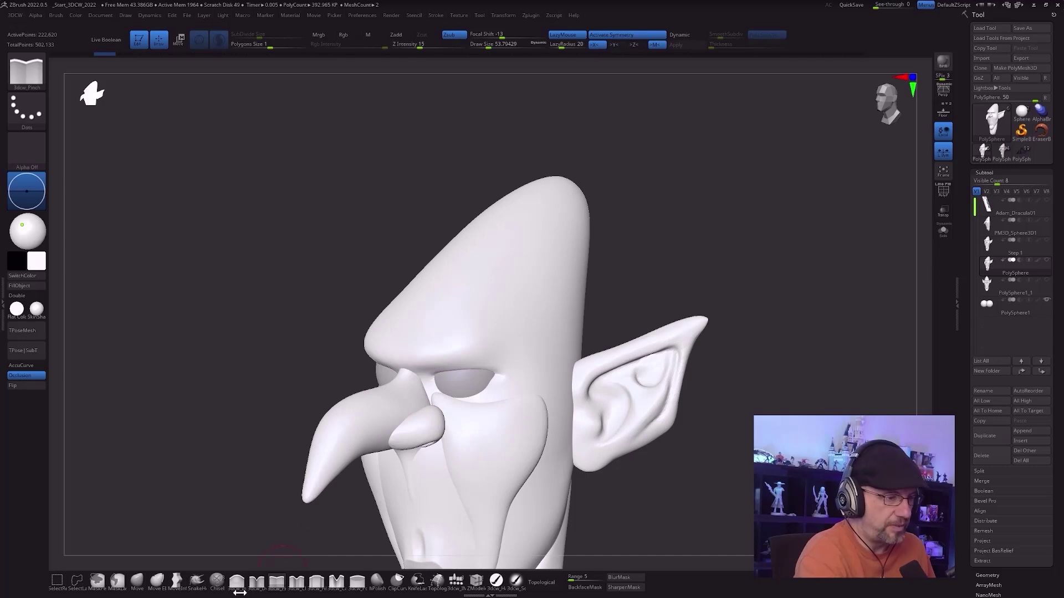
right_click_drag(440, 370, 456, 350)
key("s")
left_click_drag(431, 370, 433, 370)
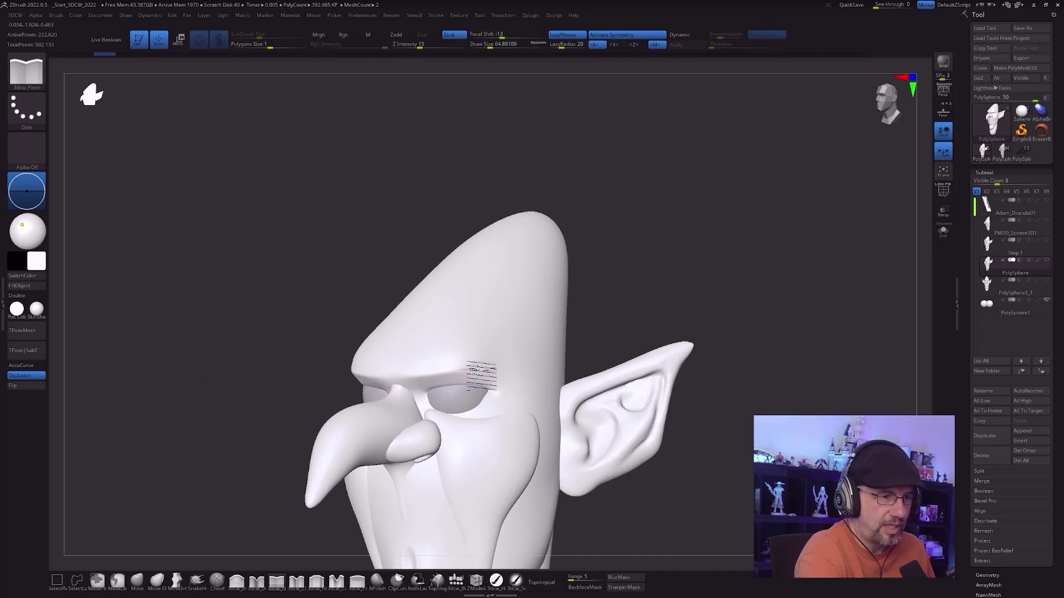
left_click(536, 404)
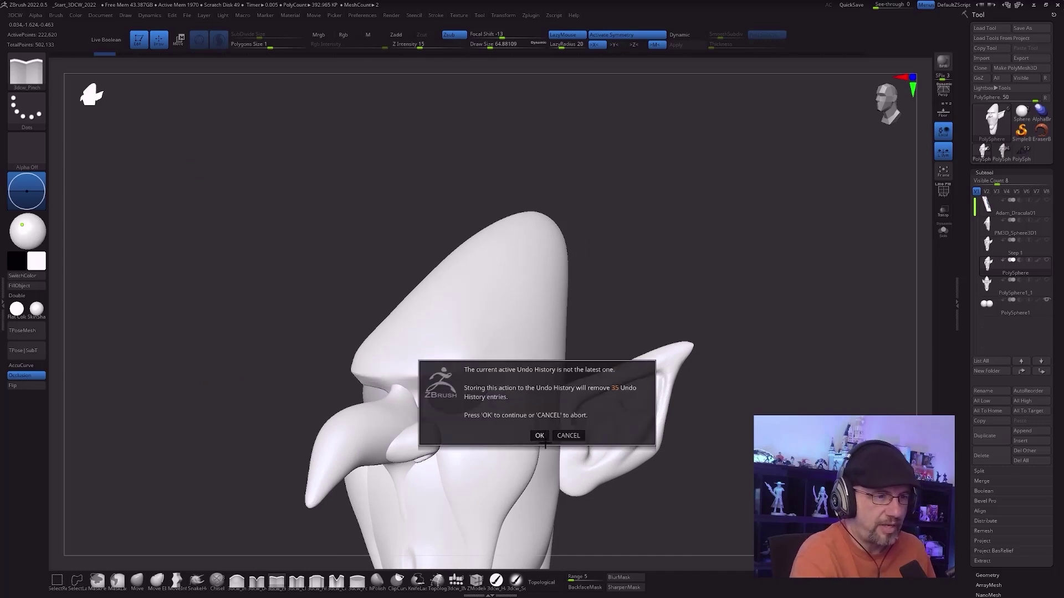
left_click(540, 436)
left_click_drag(600, 331, 535, 409)
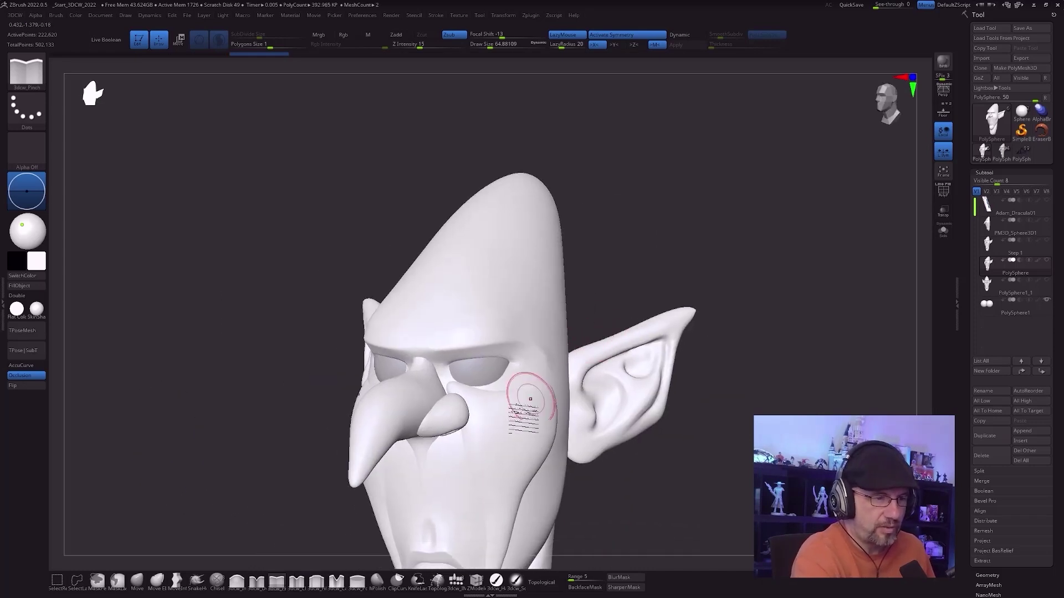
Step: Start a crease at the outer corner of the eye with the 3dcw_Detail brush at a draw size of about 33
left_click(261, 583)
key("s")
left_click_drag(496, 399, 493, 399)
mouse_move(525, 414)
right_mouse_down("alt")
mouse_move(515, 441)
mouse_move(528, 425)
mouse_move(527, 469)
right_mouse_up("alt")
key("s")
left_click_drag(513, 405, 530, 355)
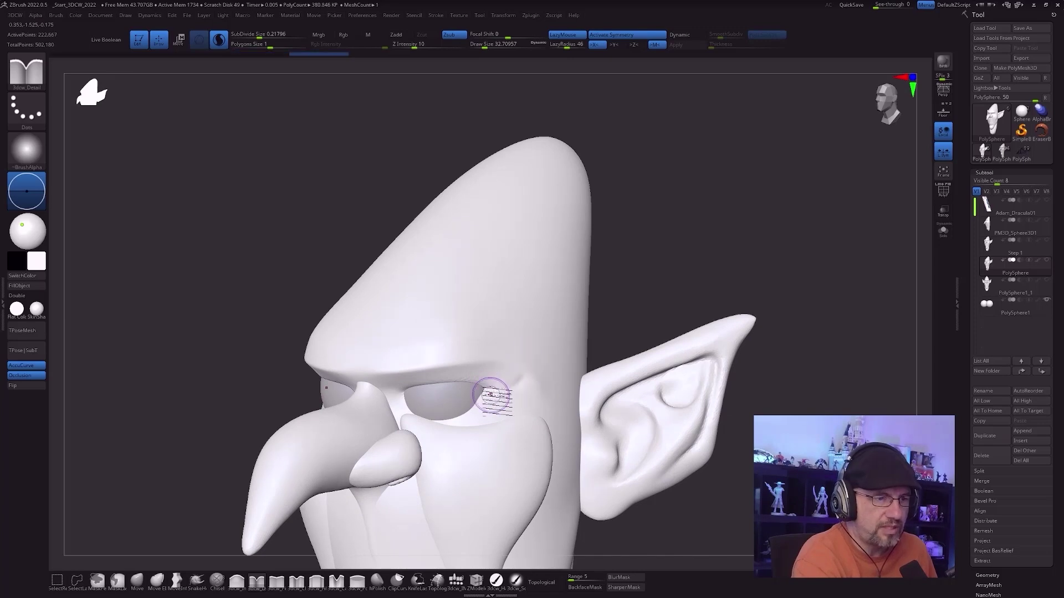
Step: Try a further detail stroke beside the outer eye corner, show the polyframe to inspect the mesh density, and undo the stroke
left_click_drag(533, 391, 552, 370)
mouse_move(590, 404)
right_mouse_down()
mouse_move(537, 406)
mouse_move(513, 480)
right_mouse_up()
key("shift+f")
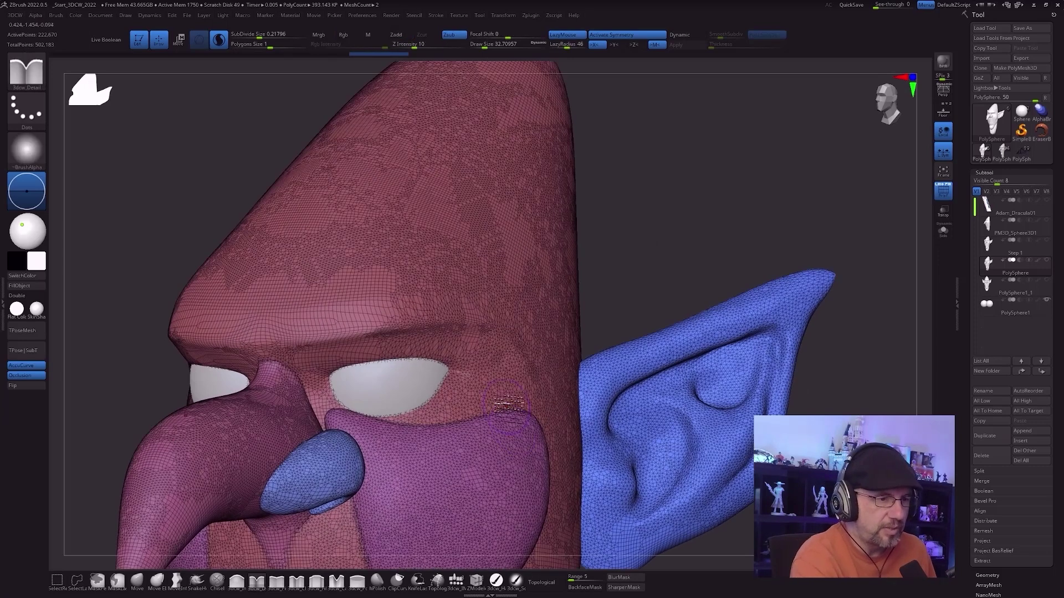
key("ctrl+z")
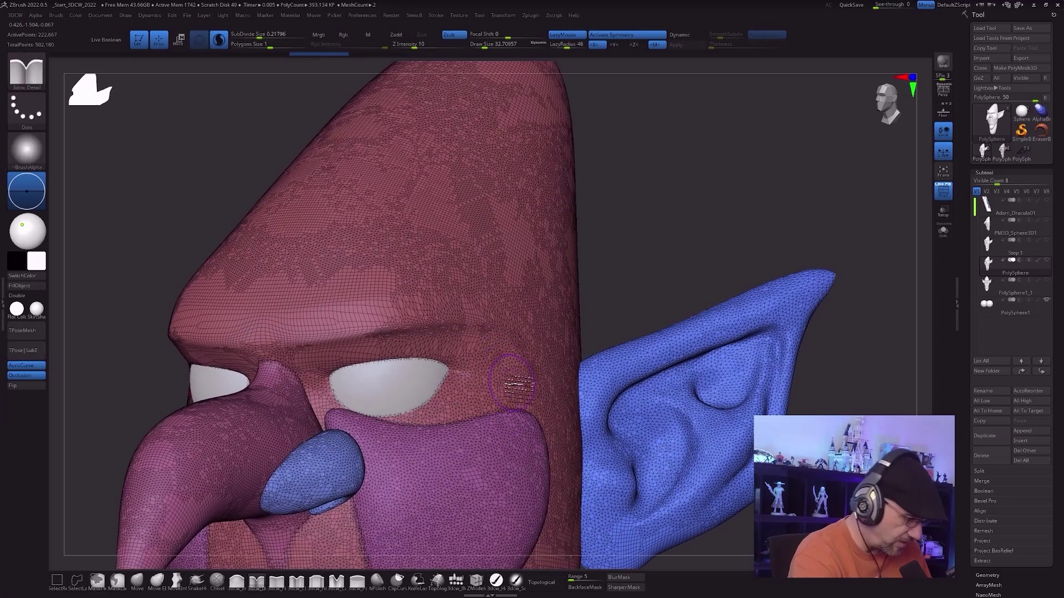
Step: Lower the SubDivide Size to about 0.055 and carve a crease out from the eye corner with a draw size of about 25
left_click_drag(269, 35, 255, 35)
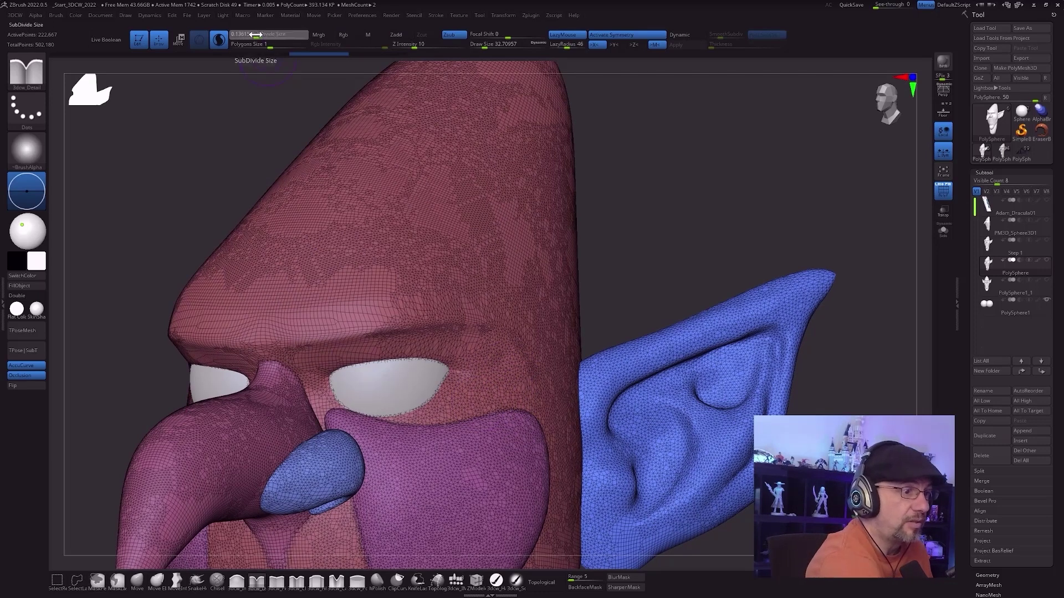
mouse_move(524, 426)
right_mouse_down("ctrl")
mouse_move(519, 437)
mouse_move(511, 412)
right_mouse_up("ctrl")
key("s")
mouse_move(475, 382)
left_mouse_down()
mouse_move(444, 362)
mouse_move(515, 317)
left_mouse_up()
key("shift")
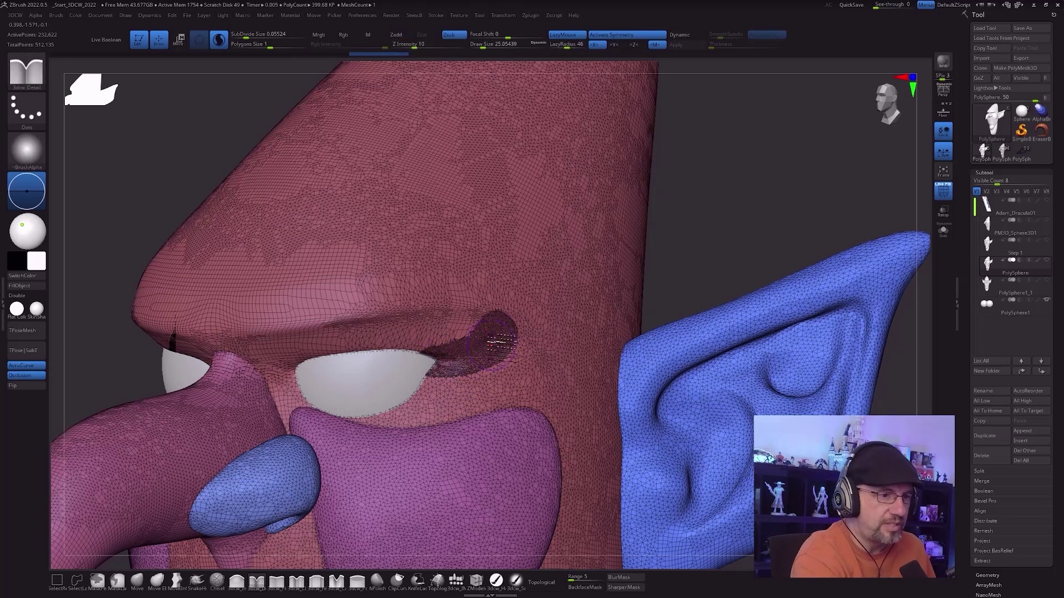
Step: Hide the polyframe, smooth the upper eyelid area, and refine the crease at the outer eye corner
key("shift+f")
mouse_move(372, 348)
left_mouse_down("shift")
mouse_move(348, 346)
mouse_move(427, 345)
left_mouse_up("shift")
mouse_move(487, 392)
right_mouse_down()
mouse_move(499, 404)
mouse_move(487, 367)
mouse_move(525, 375)
mouse_move(475, 408)
mouse_move(458, 380)
right_mouse_up()
mouse_move(440, 357)
left_mouse_down()
mouse_move(478, 363)
mouse_move(486, 333)
mouse_move(444, 368)
mouse_move(466, 373)
mouse_move(499, 363)
mouse_move(517, 340)
mouse_move(524, 399)
left_mouse_up()
mouse_move(524, 399)
right_mouse_down()
mouse_move(506, 404)
mouse_move(517, 444)
mouse_move(527, 404)
mouse_move(546, 399)
right_mouse_up()
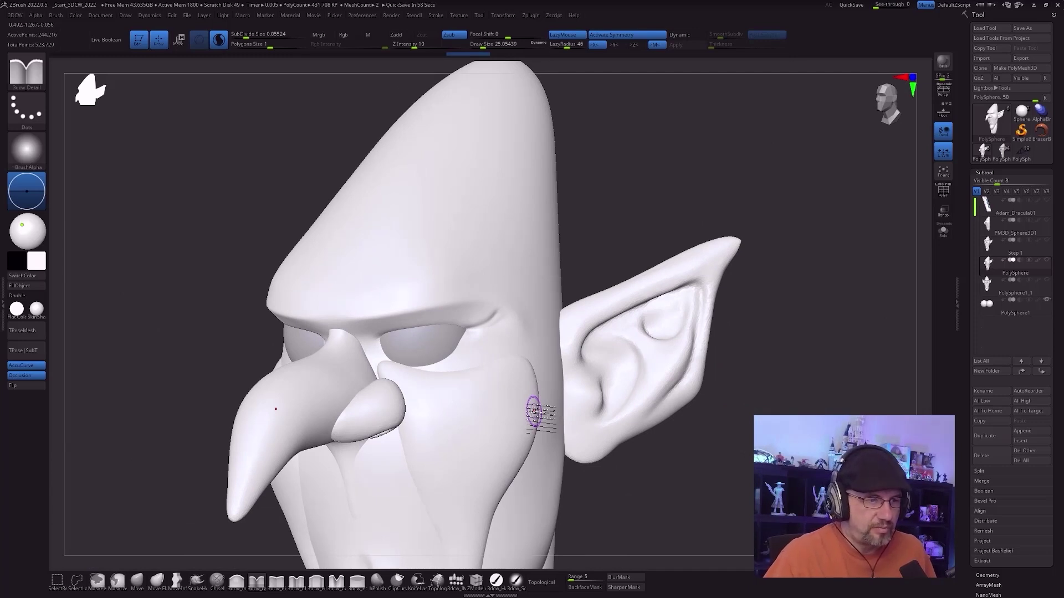
mouse_move(558, 470)
right_mouse_down()
mouse_move(551, 373)
mouse_move(567, 436)
mouse_move(563, 416)
mouse_move(563, 427)
right_mouse_up()
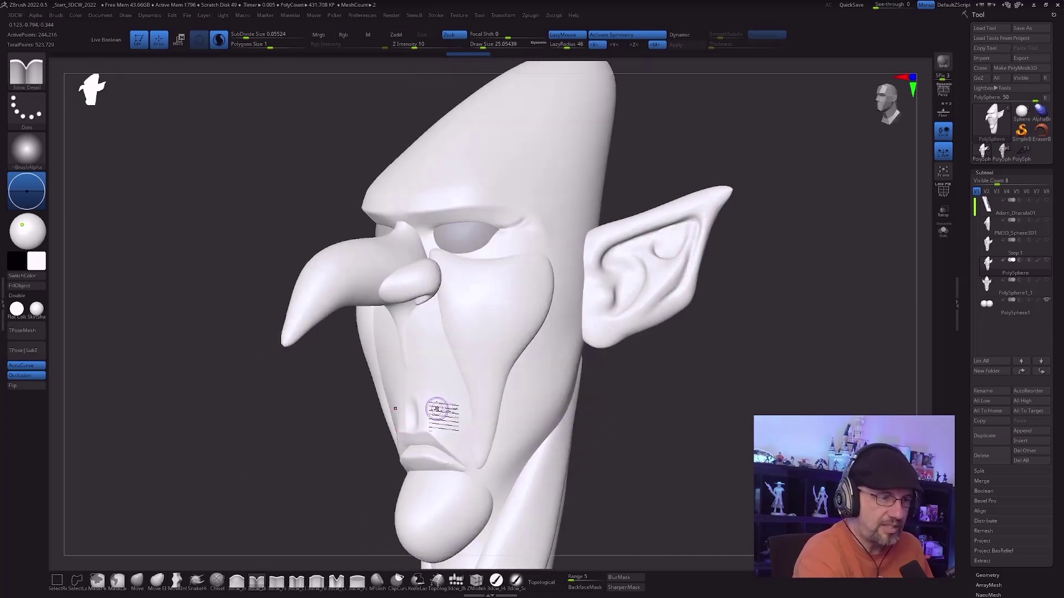
right_click_drag(435, 410, 419, 408)
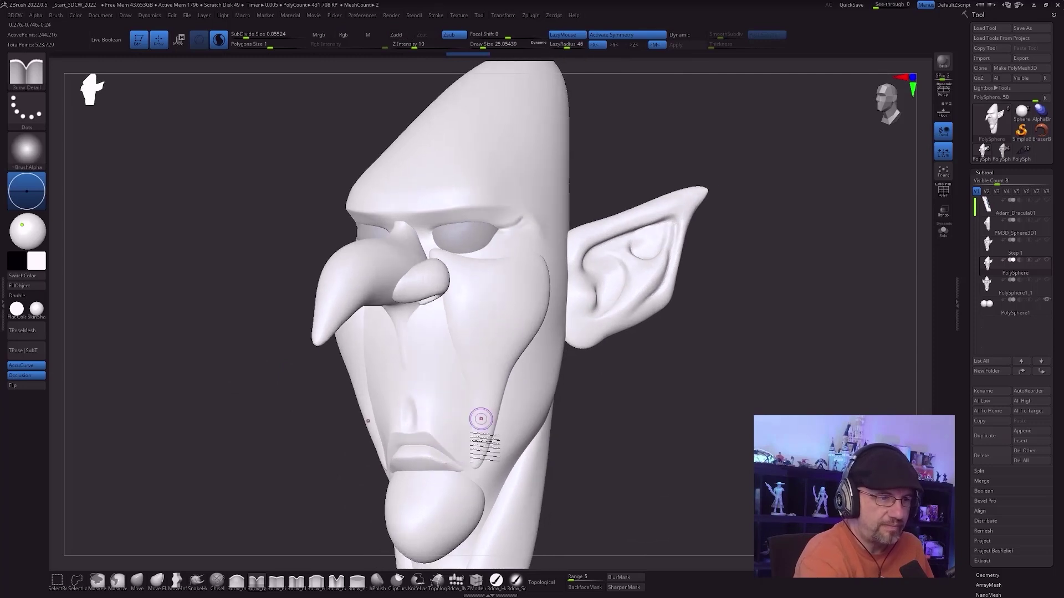
right_click_drag(571, 460, 563, 497)
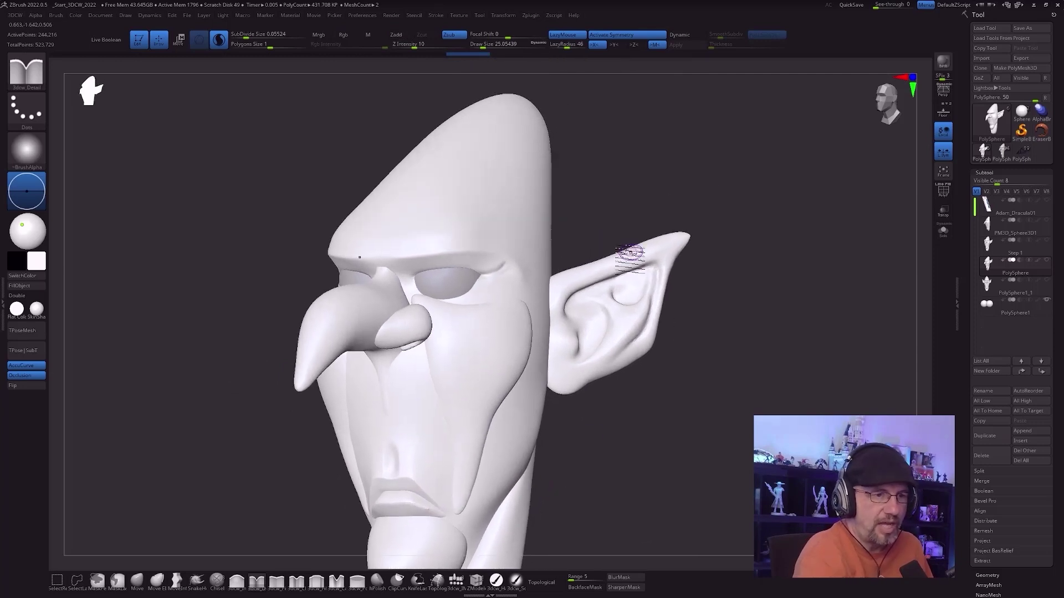
mouse_move(651, 364)
right_mouse_down()
mouse_move(624, 374)
mouse_move(637, 374)
right_mouse_up()
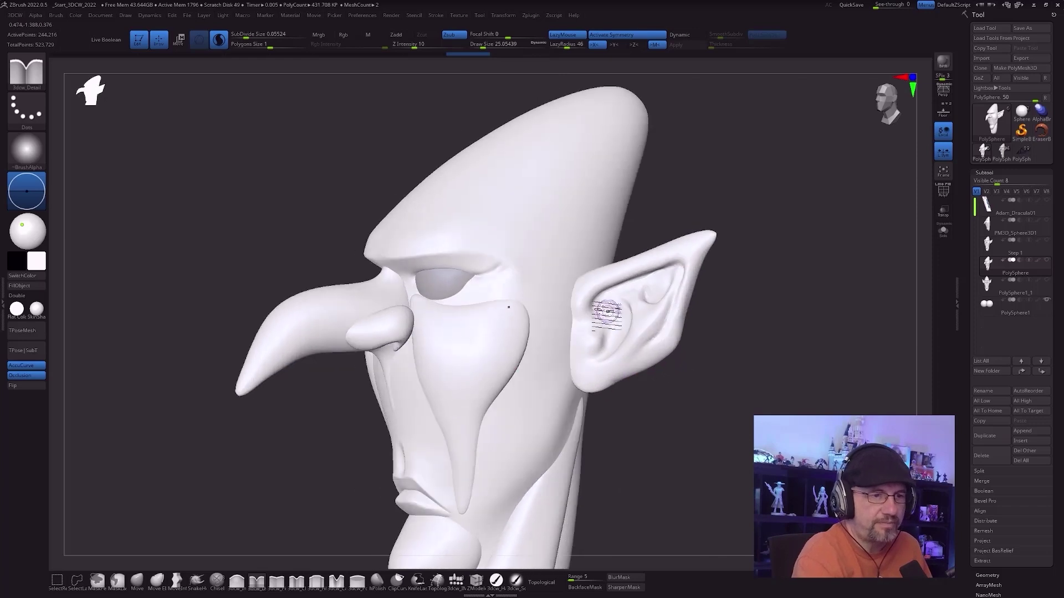
right_click_drag(597, 482, 605, 445)
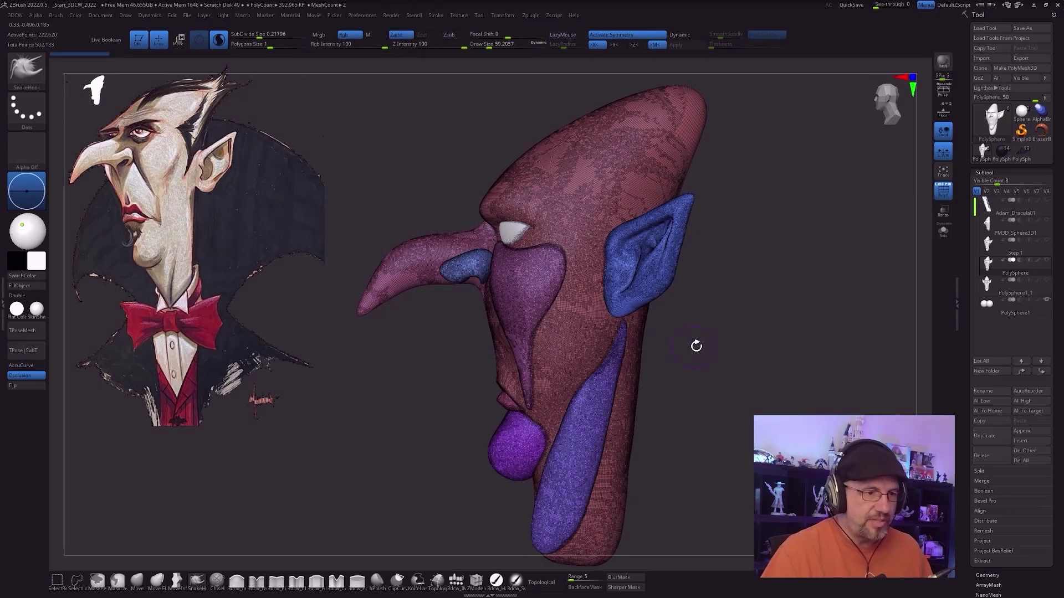
Step: Hide the polyframe, face the head frontally, and activate the Move gizmo, centring it on the axis and resetting its orientation
mouse_move(696, 346)
left_mouse_down()
mouse_move(700, 356)
mouse_move(681, 351)
mouse_move(713, 347)
mouse_move(737, 368)
mouse_move(769, 361)
mouse_move(734, 374)
left_mouse_up()
key("shift+f")
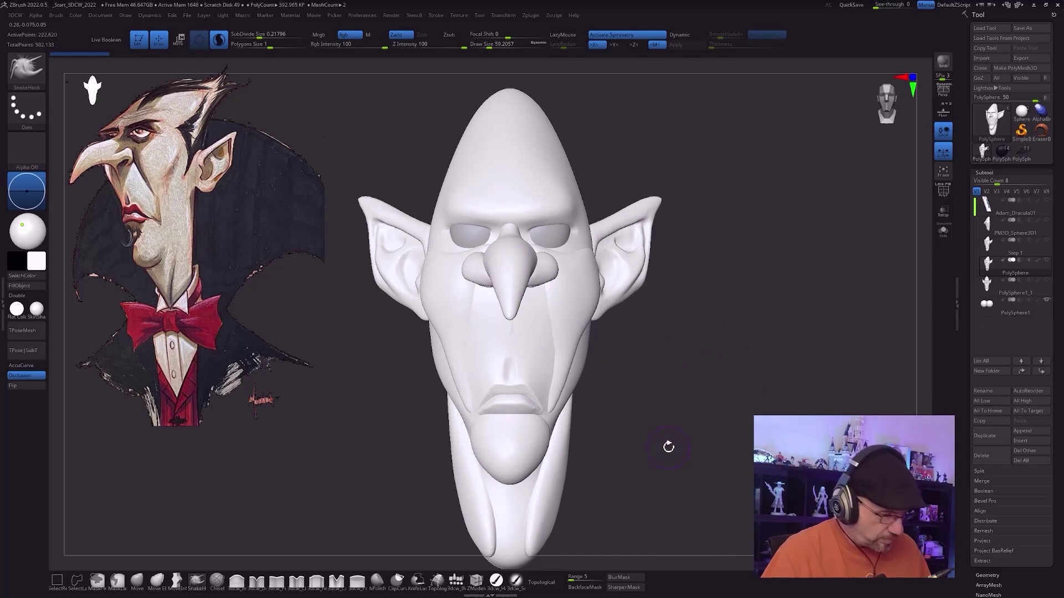
key("w")
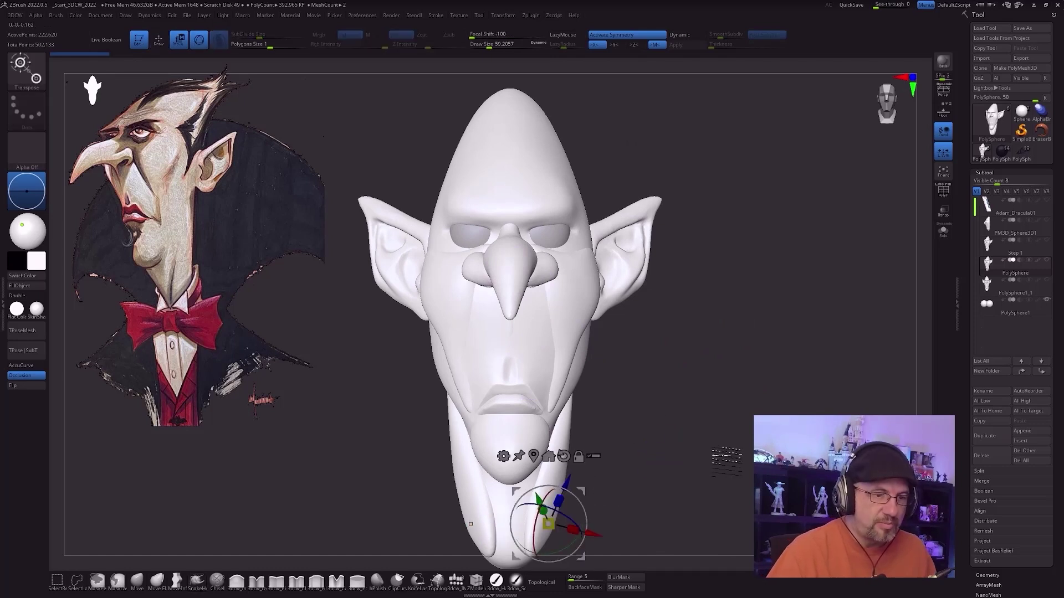
left_click_drag(723, 450, 689, 384, "alt")
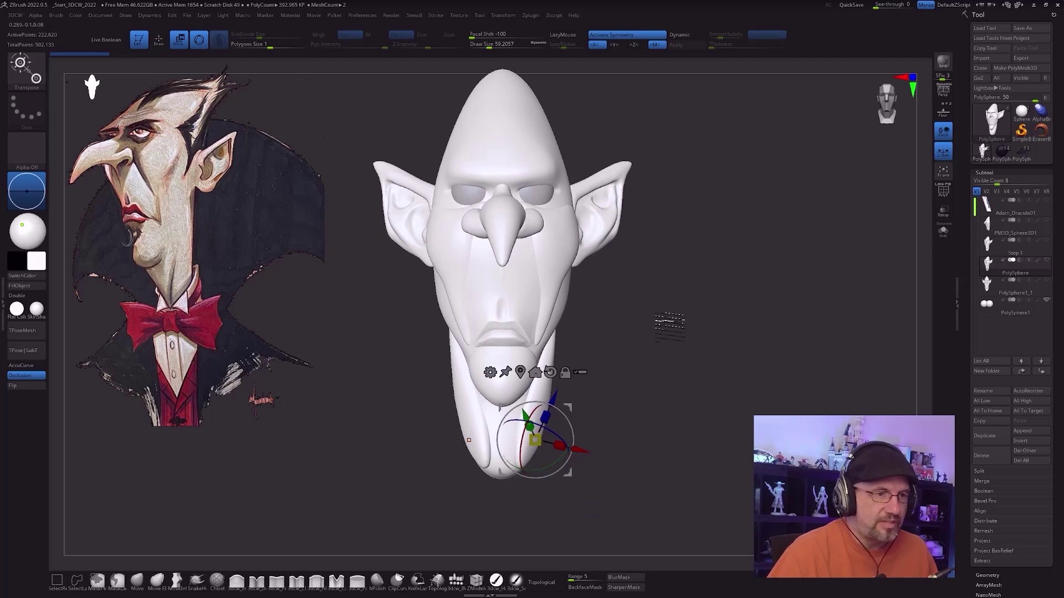
left_click_drag(669, 327, 672, 337, "alt")
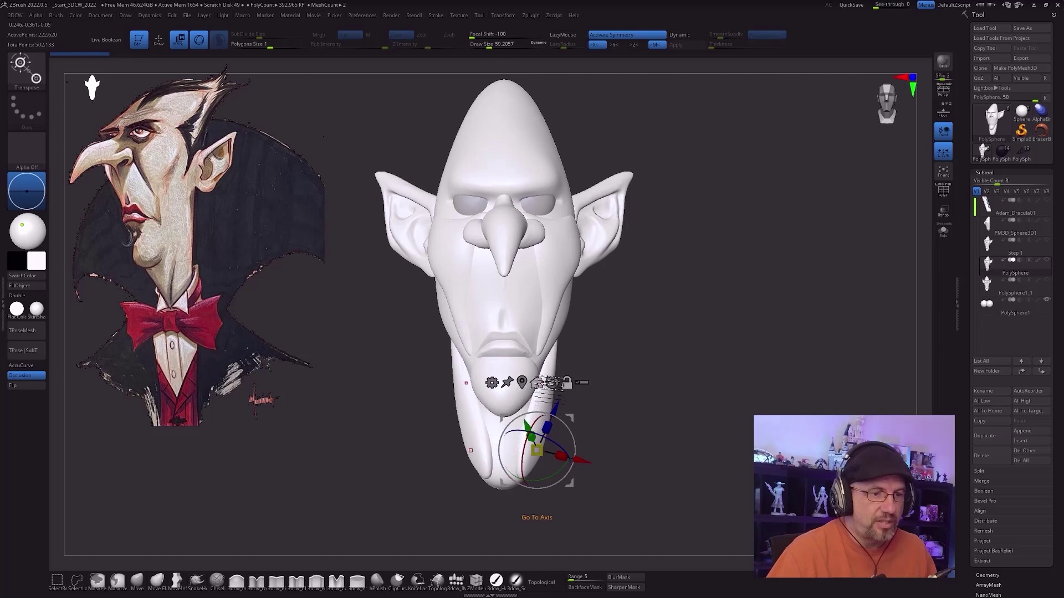
left_click(536, 384)
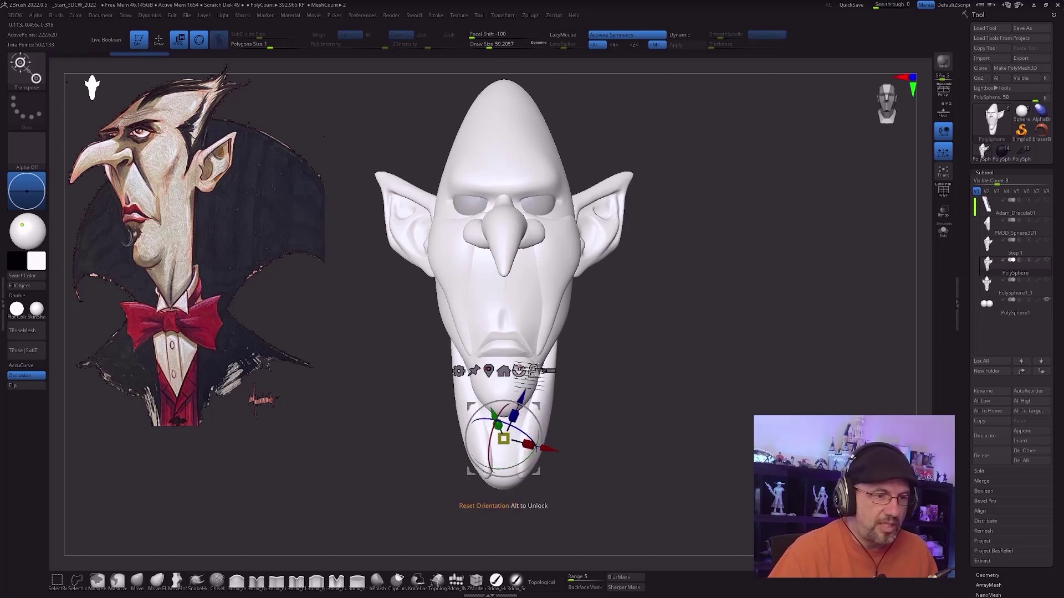
left_click(520, 372)
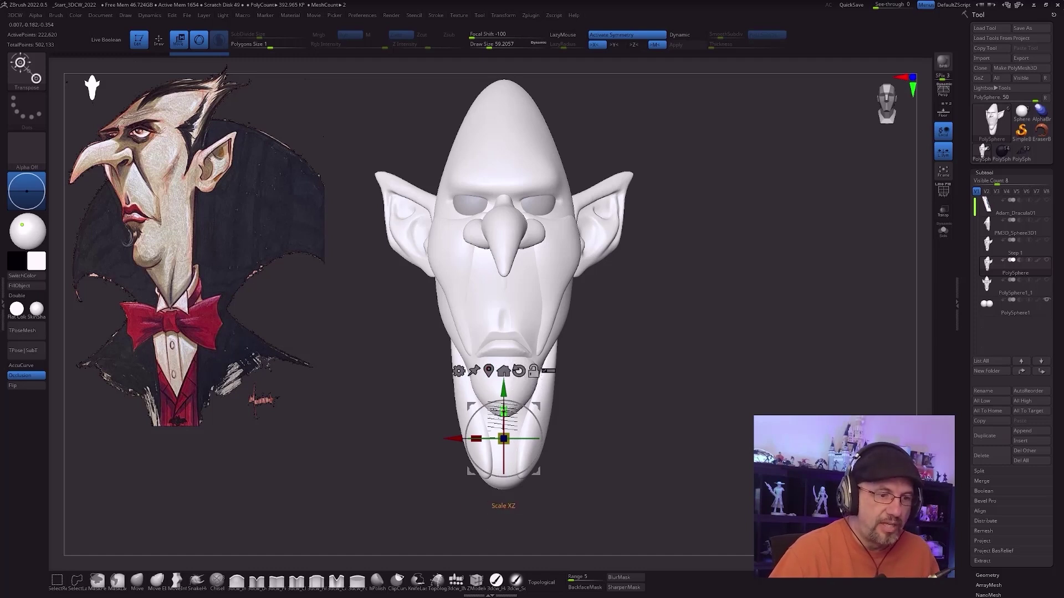
mouse_move(689, 448)
left_mouse_down()
mouse_move(665, 456)
mouse_move(713, 454)
mouse_move(691, 451)
left_mouse_up()
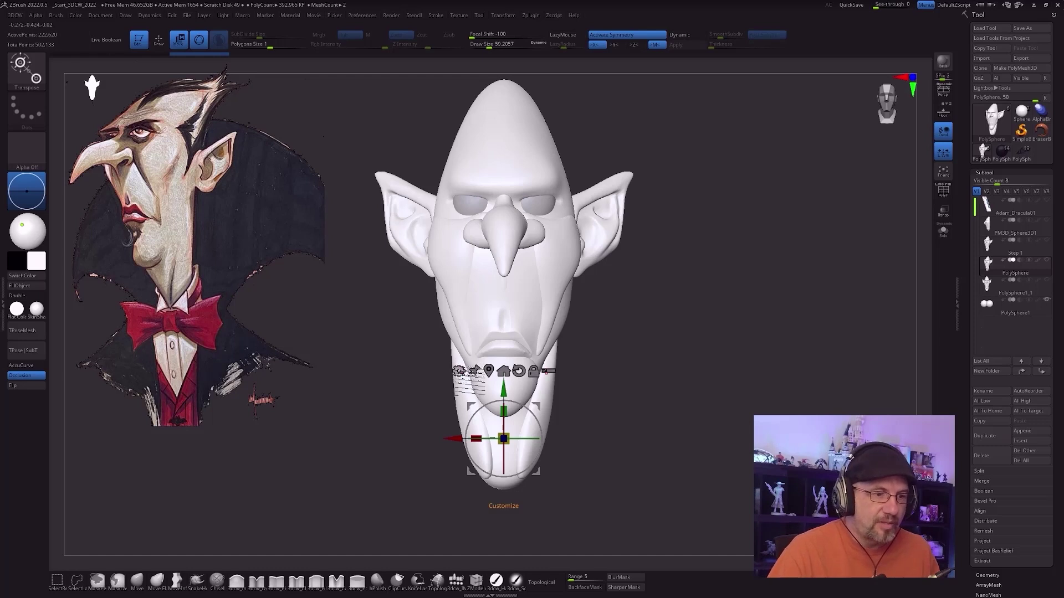
Step: Fuse the head's separate parts with Remesh By Union and select the PolySphere1 eyeball subtool
left_click(460, 371)
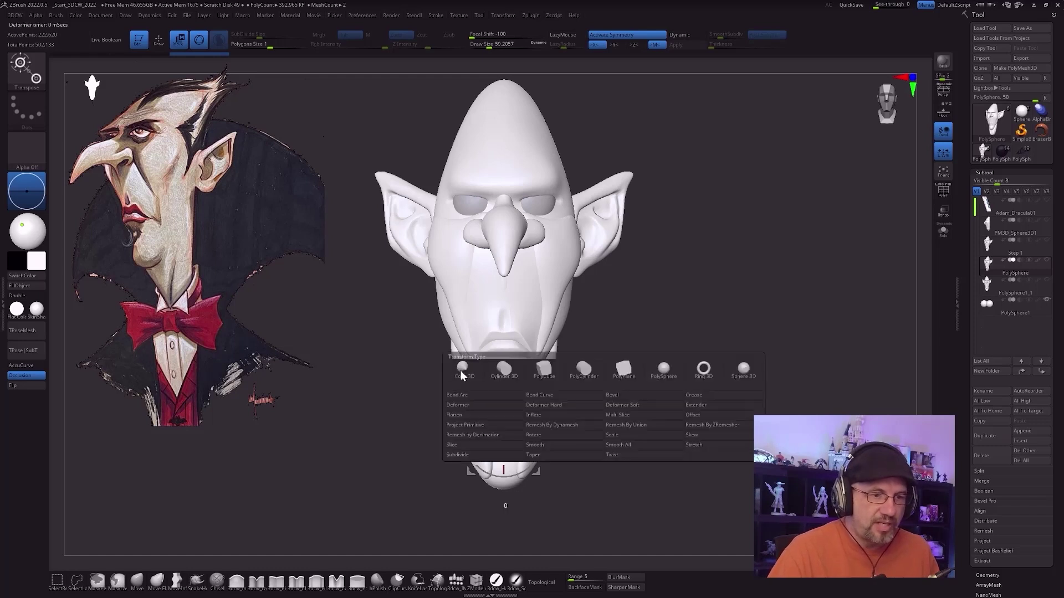
left_click(631, 425)
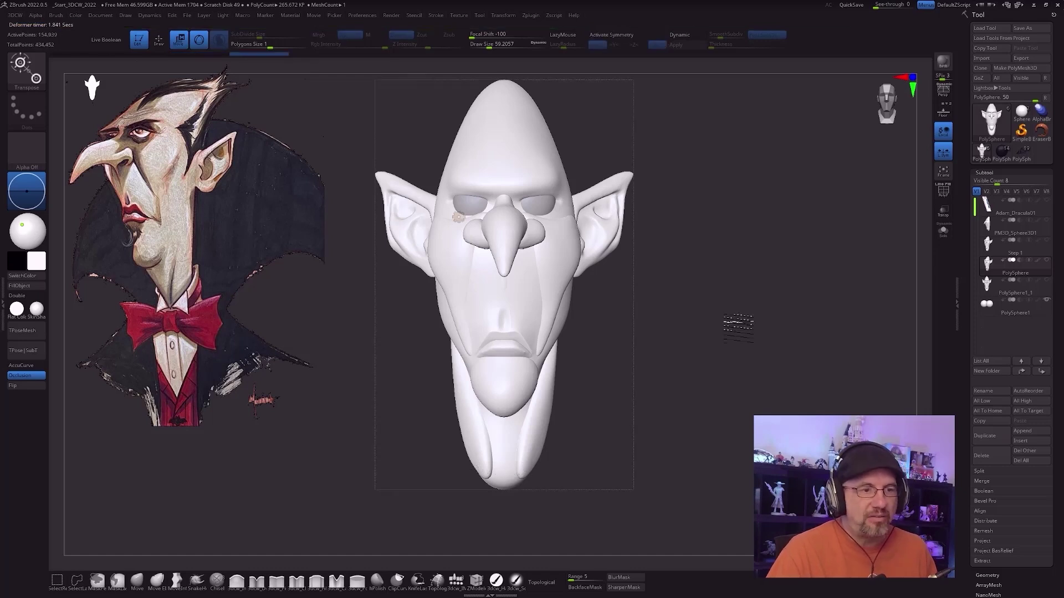
left_click_drag(744, 314, 731, 376, "alt")
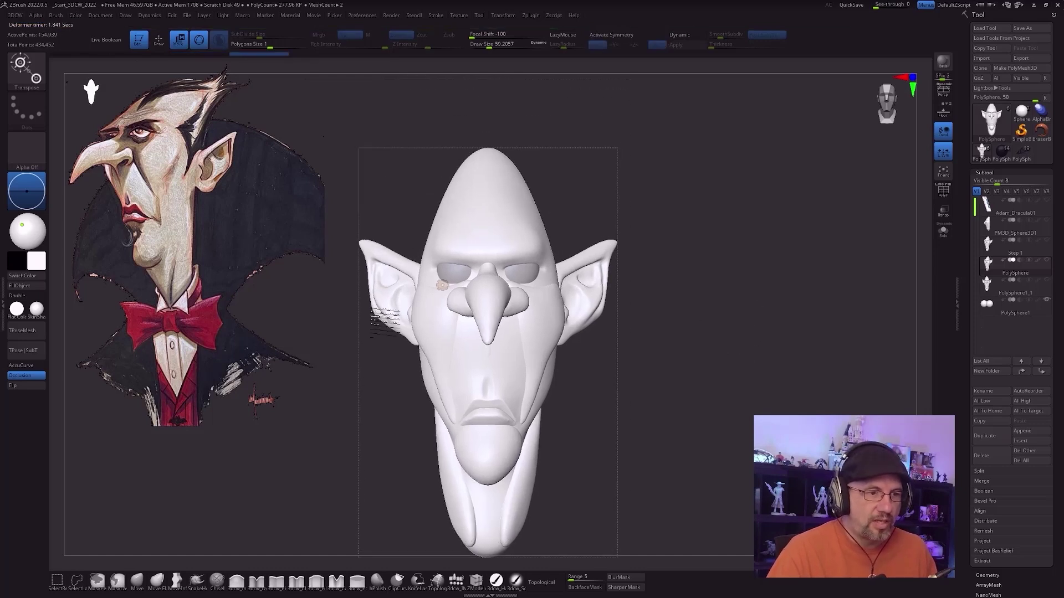
left_click_drag(782, 267, 767, 271)
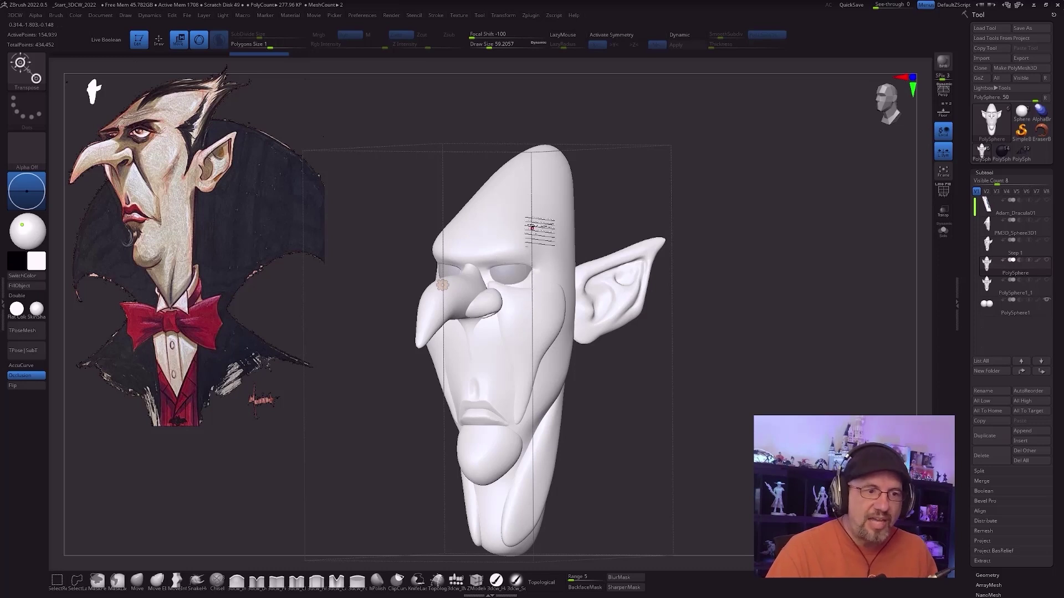
left_click(1010, 305)
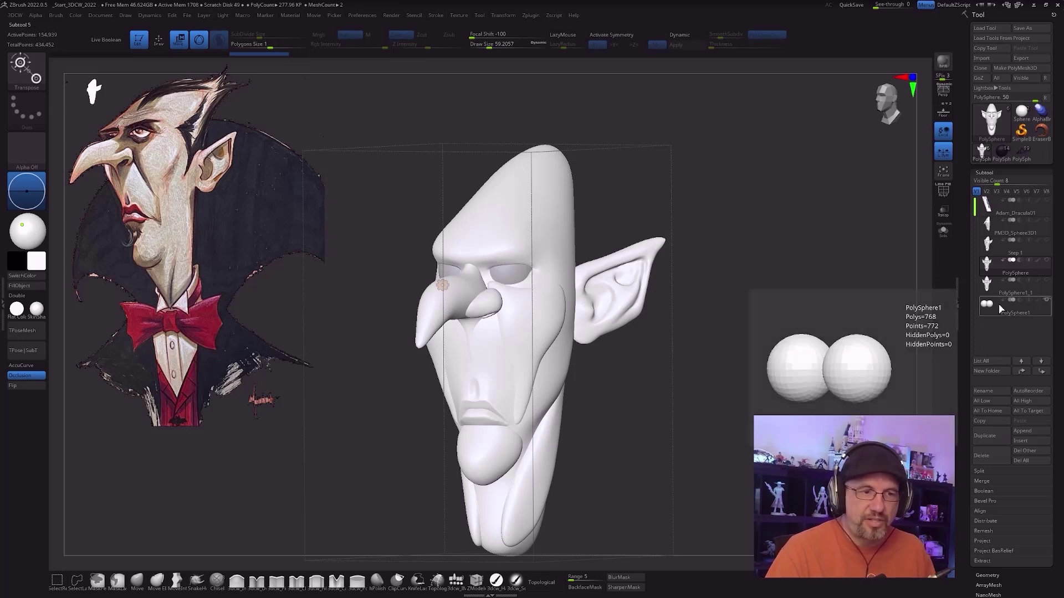
Step: Display the polyframe on the fused head, accept the Remesh By Union, and return to draw mode
left_click_drag(784, 311, 727, 509, "alt")
key("shift+f")
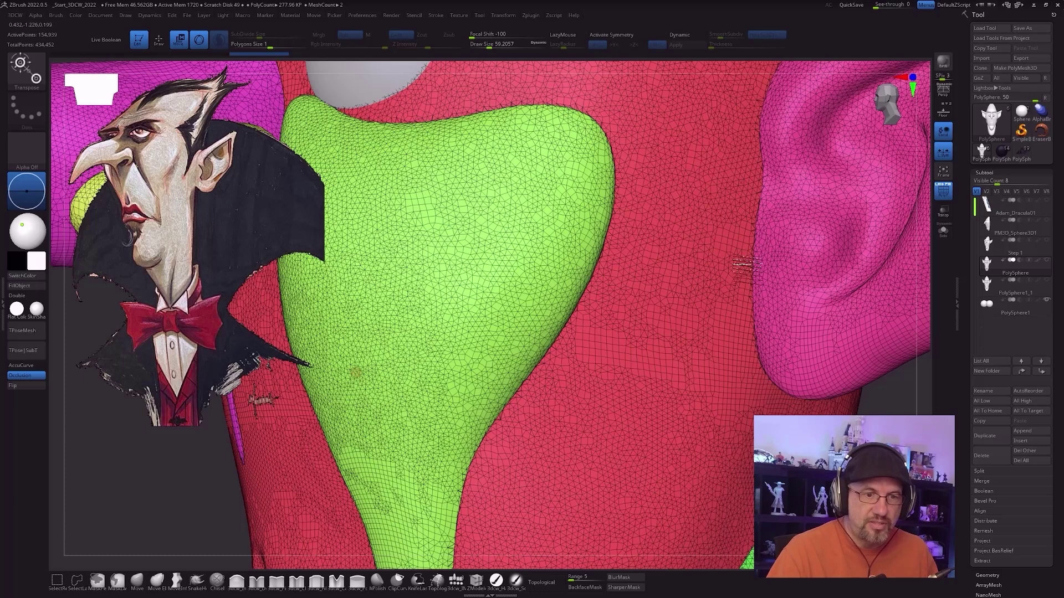
left_click_drag(875, 460, 857, 388, "alt")
left_click_drag(615, 449, 811, 384, "shift")
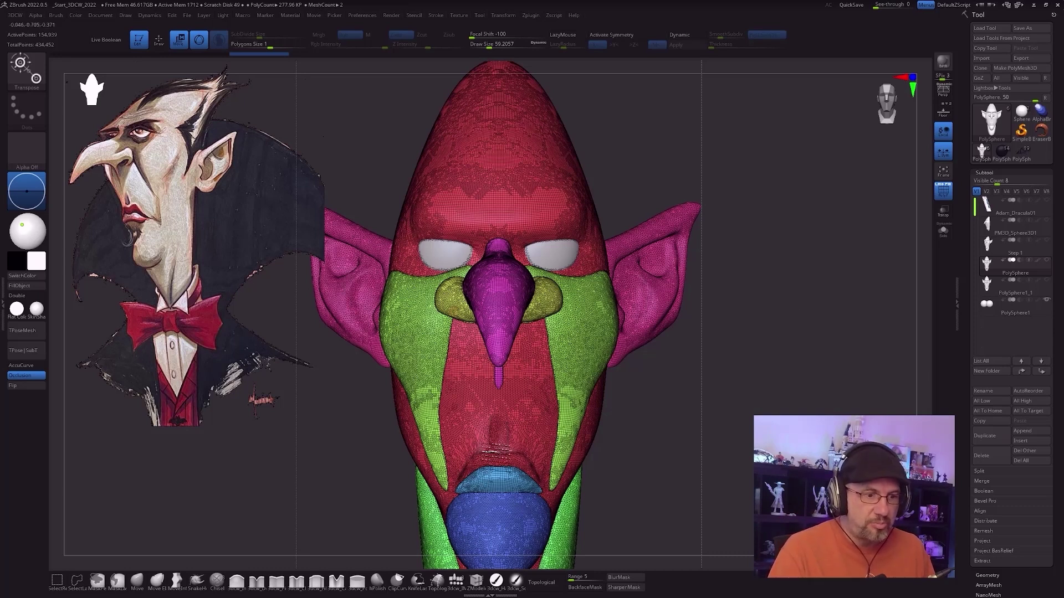
mouse_move(721, 446)
left_mouse_down()
mouse_move(693, 447)
mouse_move(745, 448)
mouse_move(720, 441)
left_mouse_up()
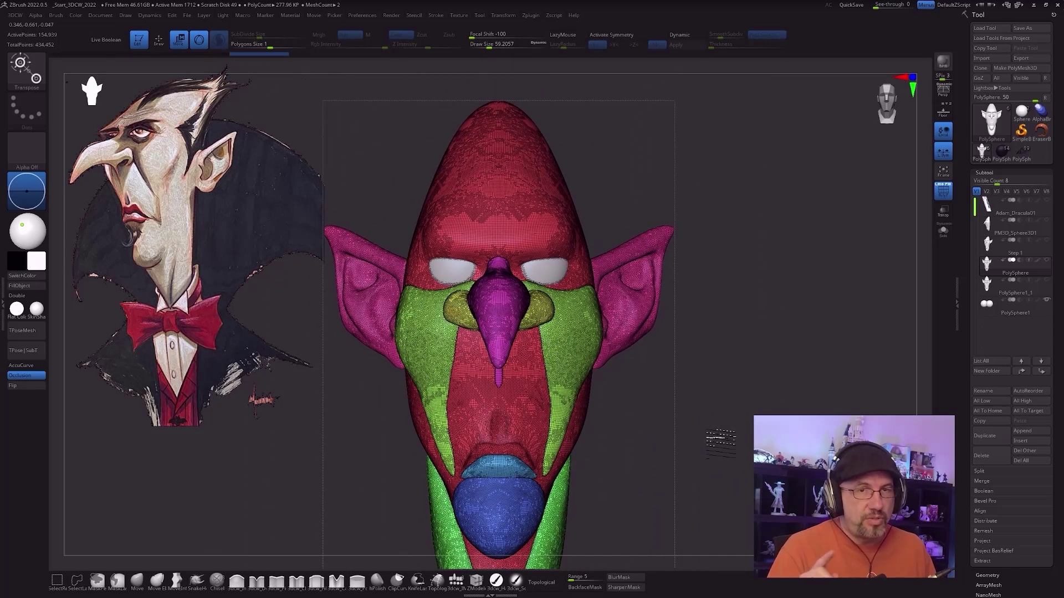
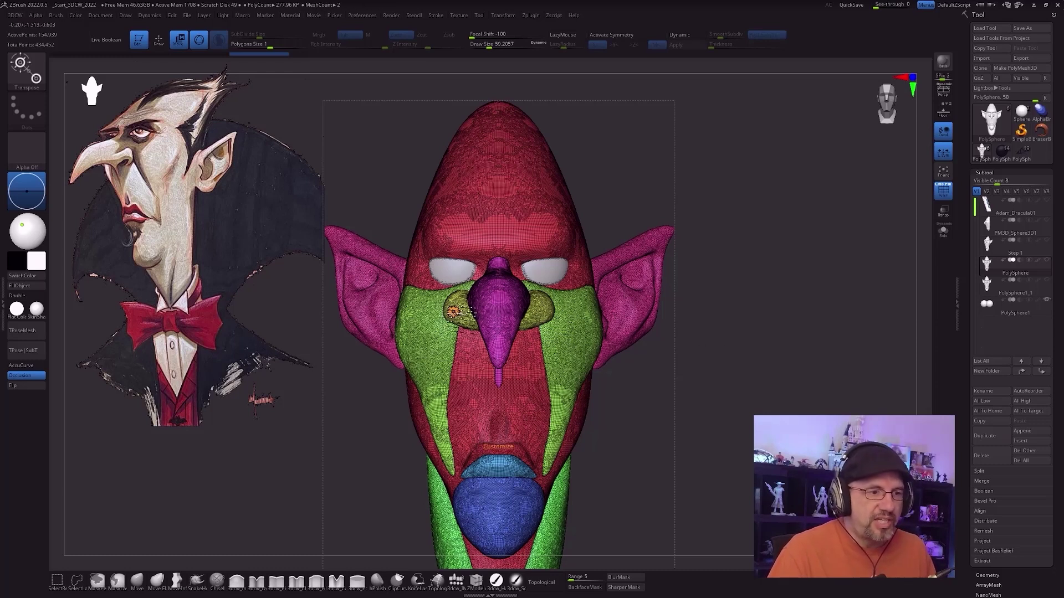
left_click(453, 312)
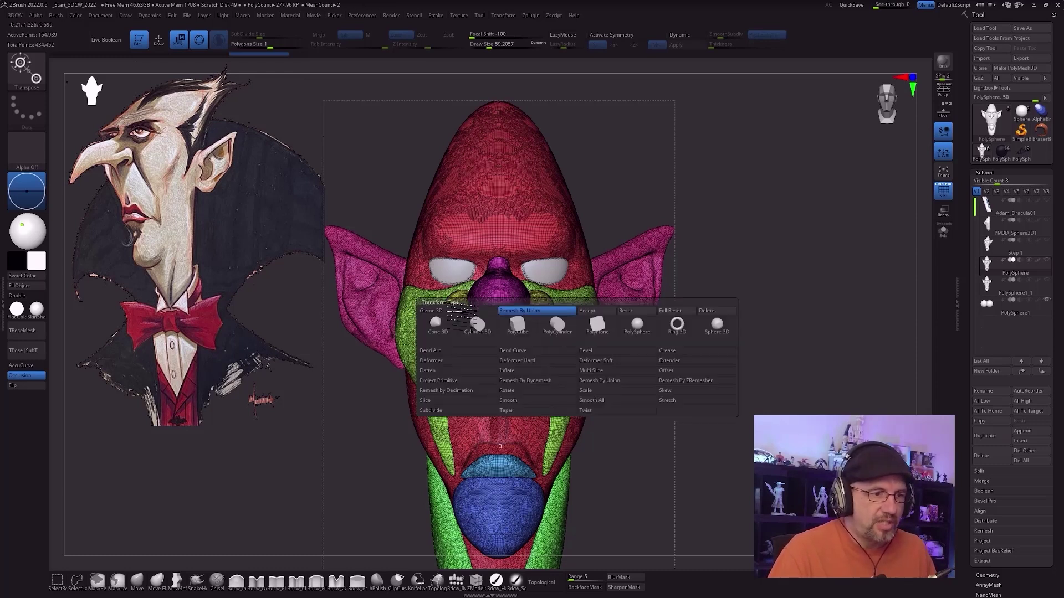
left_click(596, 311)
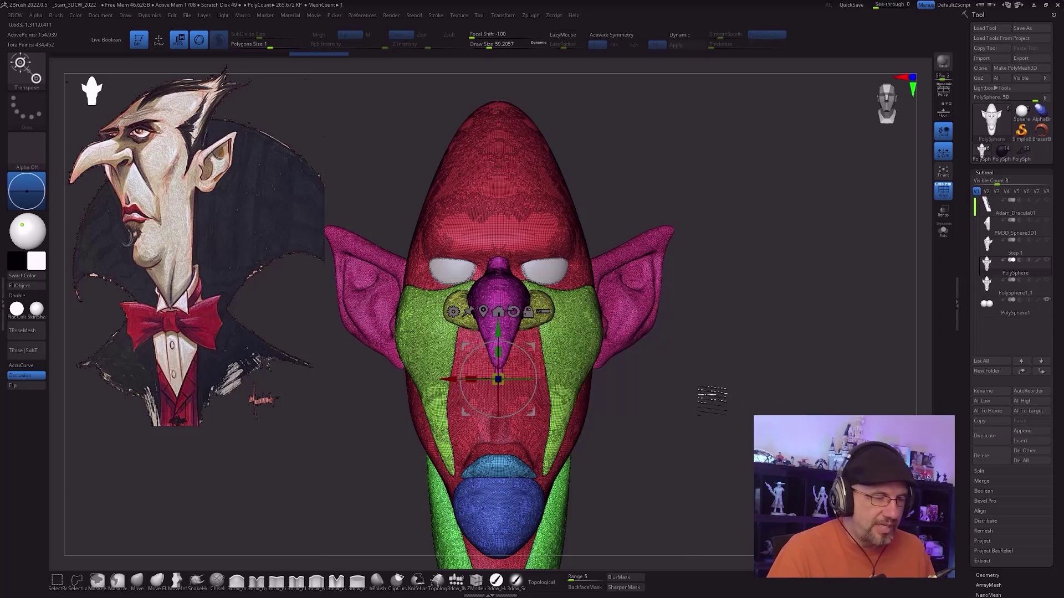
left_click_drag(724, 425, 678, 402, "alt")
key("q")
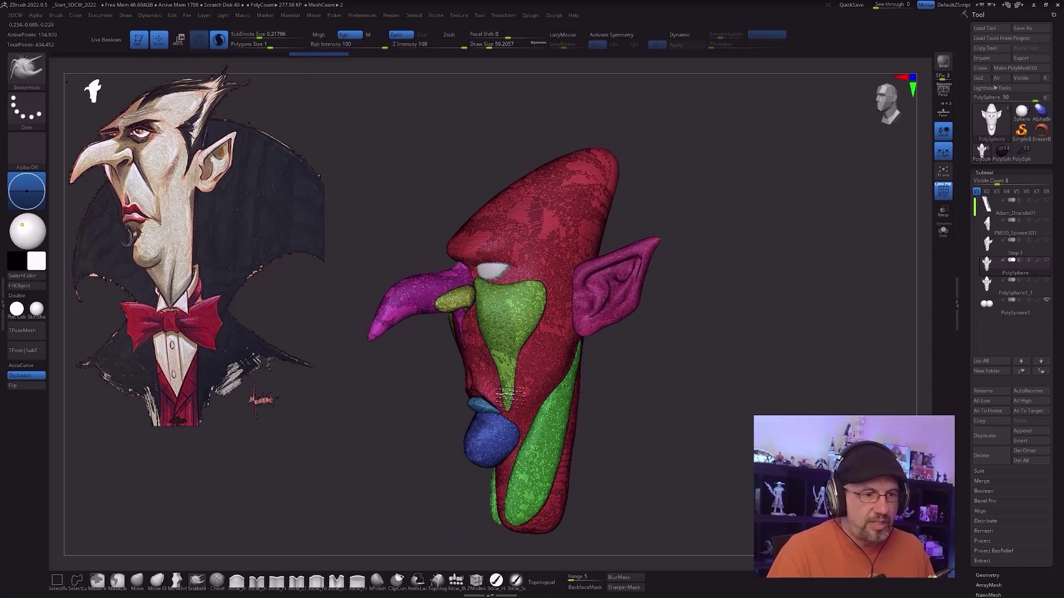
Step: Hide the polyframe and the Spotlight reference image, and frame the cheek and ear area closely
key("shift+f")
left_click_drag(691, 373, 695, 379)
left_click_drag(706, 341, 591, 447)
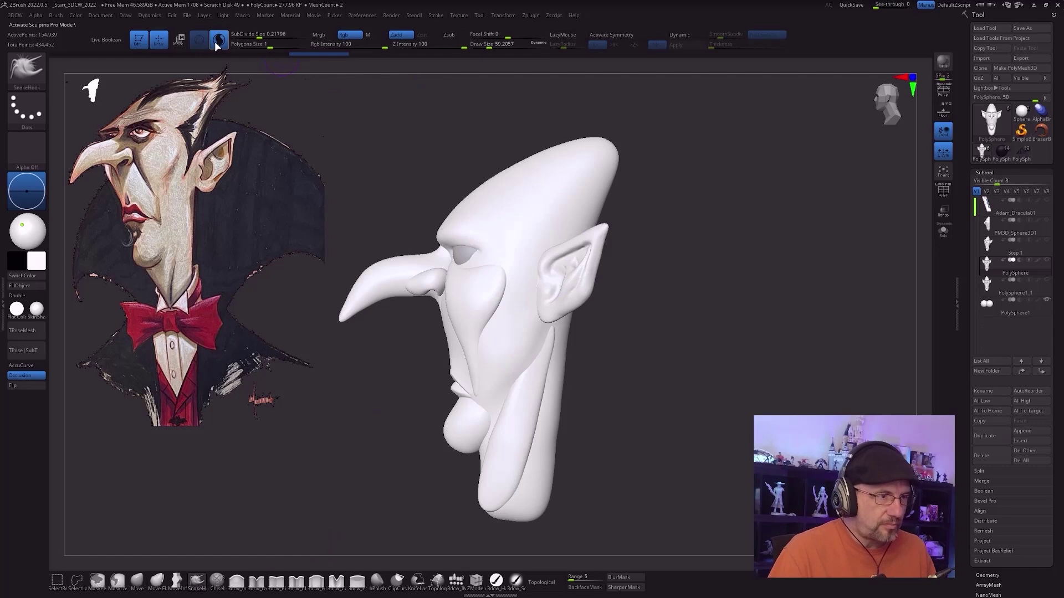
left_click_drag(423, 142, 553, 397, "alt")
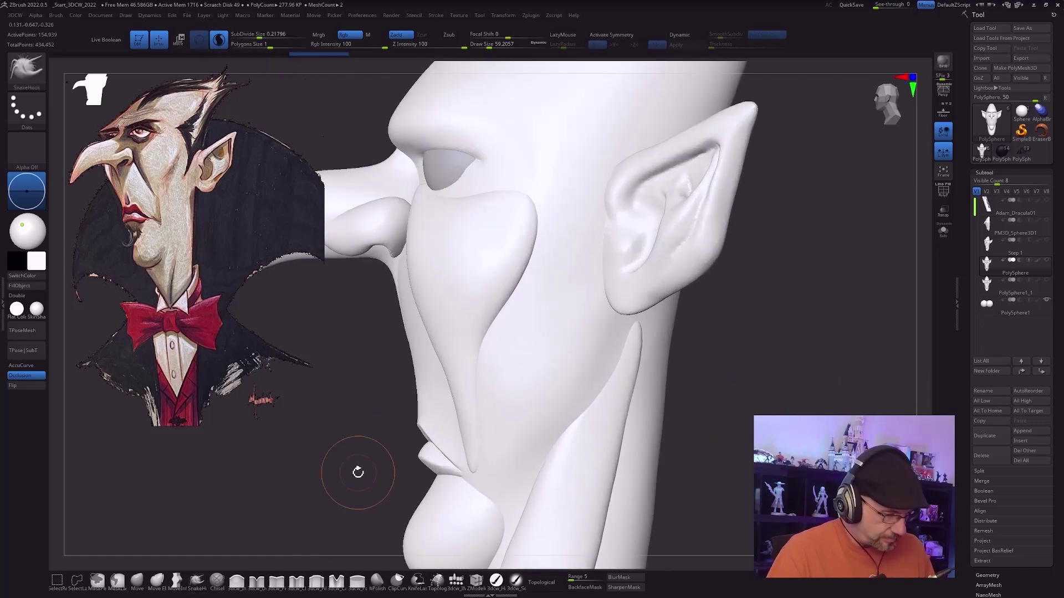
key("shift+z")
left_click_drag(367, 362, 321, 419, "alt")
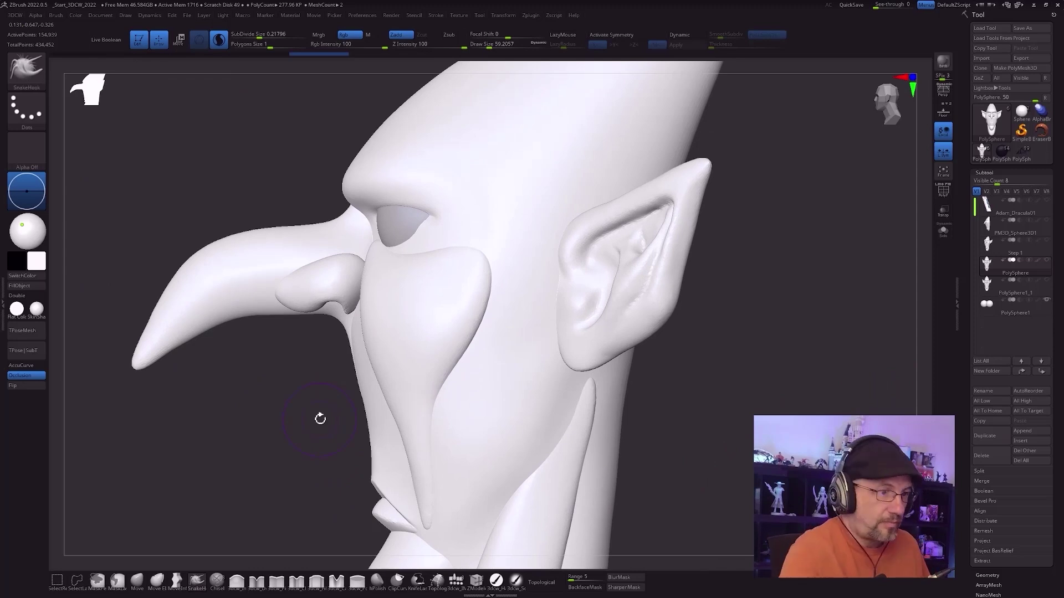
right_click_drag(423, 404, 554, 391)
Step: Set the draw size to about 51 and smooth the seam around the cheekbone and down its tapered lower end
key("s")
left_click_drag(544, 380, 540, 381)
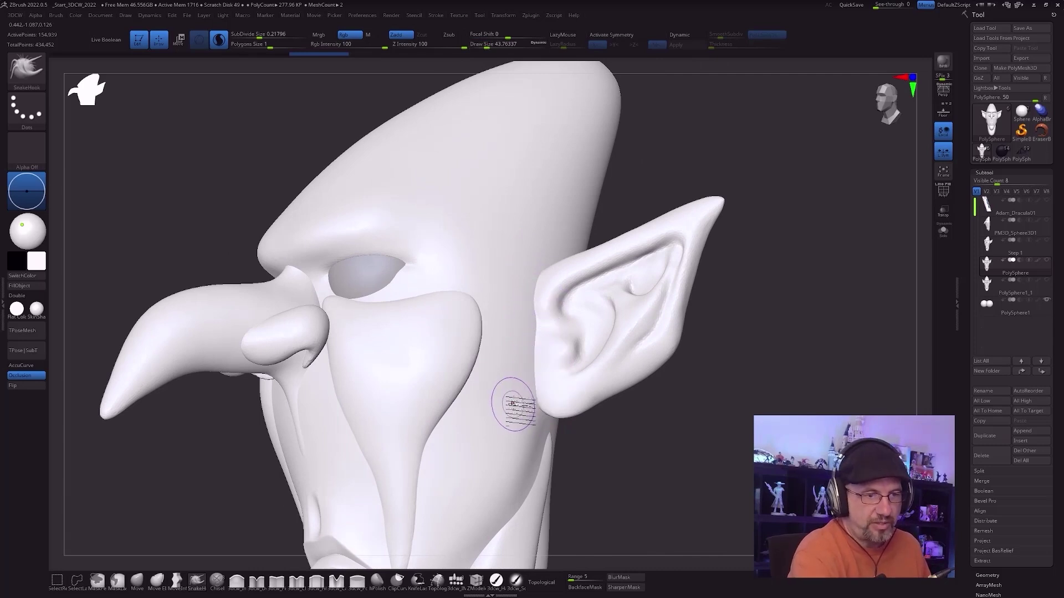
key("ctrl+z")
right_click_drag(514, 428, 321, 356)
mouse_move(499, 440)
right_mouse_down()
mouse_move(525, 427)
mouse_move(494, 451)
mouse_move(494, 440)
right_mouse_up()
right_click_drag(503, 349, 492, 349)
key("shift")
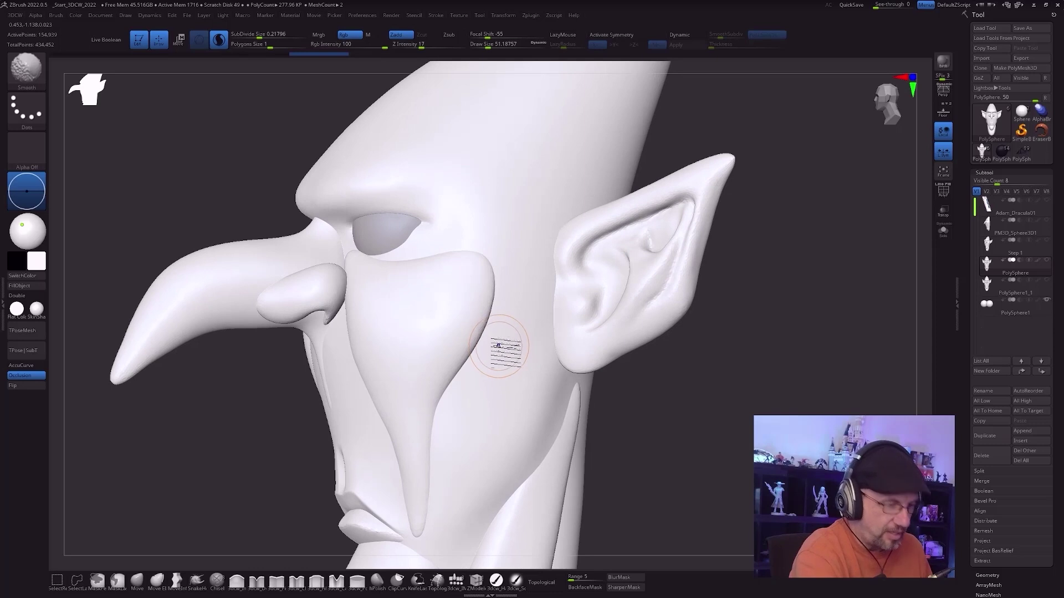
mouse_move(497, 356)
left_mouse_down("shift")
mouse_move(488, 334)
mouse_move(487, 345)
mouse_move(499, 304)
mouse_move(442, 427)
mouse_move(486, 332)
mouse_move(494, 254)
mouse_move(456, 274)
mouse_move(496, 292)
mouse_move(441, 427)
mouse_move(428, 511)
mouse_move(427, 428)
left_mouse_up("shift")
mouse_move(482, 486)
right_mouse_down()
mouse_move(475, 475)
mouse_move(497, 452)
mouse_move(475, 463)
right_mouse_up()
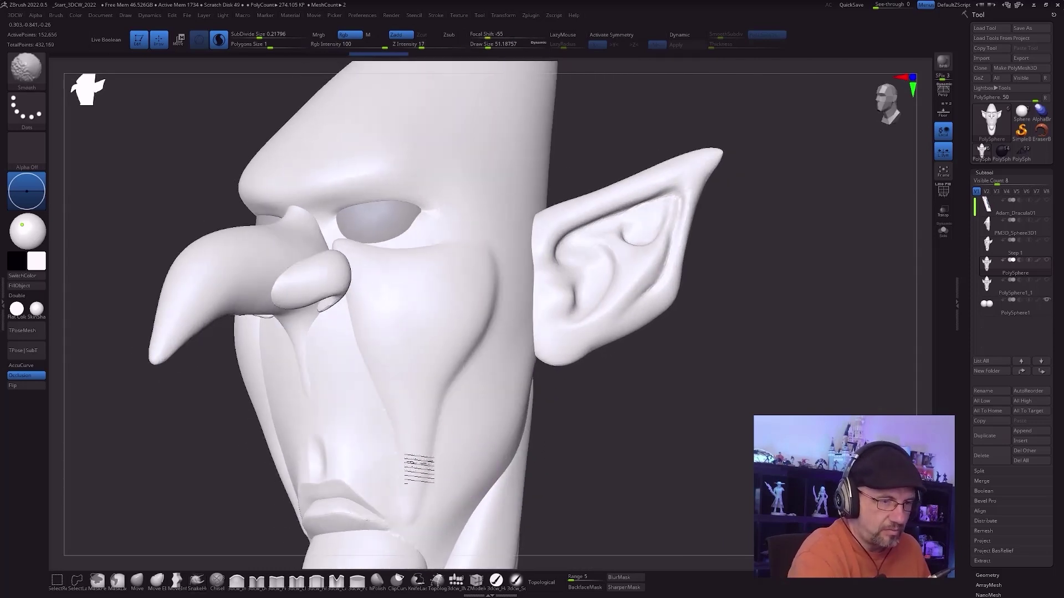
mouse_move(425, 483)
left_mouse_down("shift")
mouse_move(417, 506)
mouse_move(422, 494)
left_mouse_up("shift")
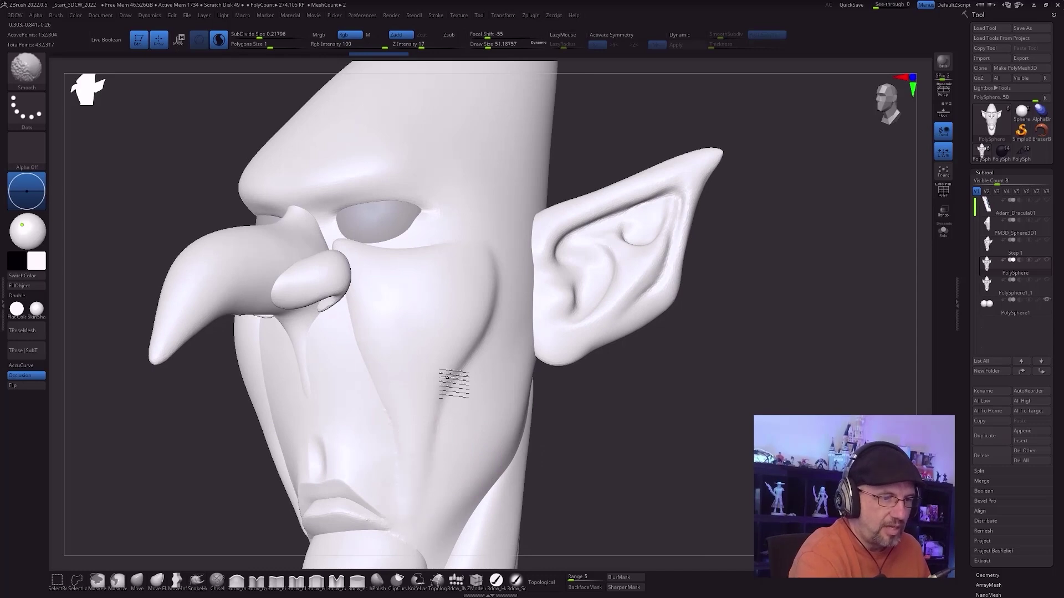
right_click_drag(498, 435, 497, 468)
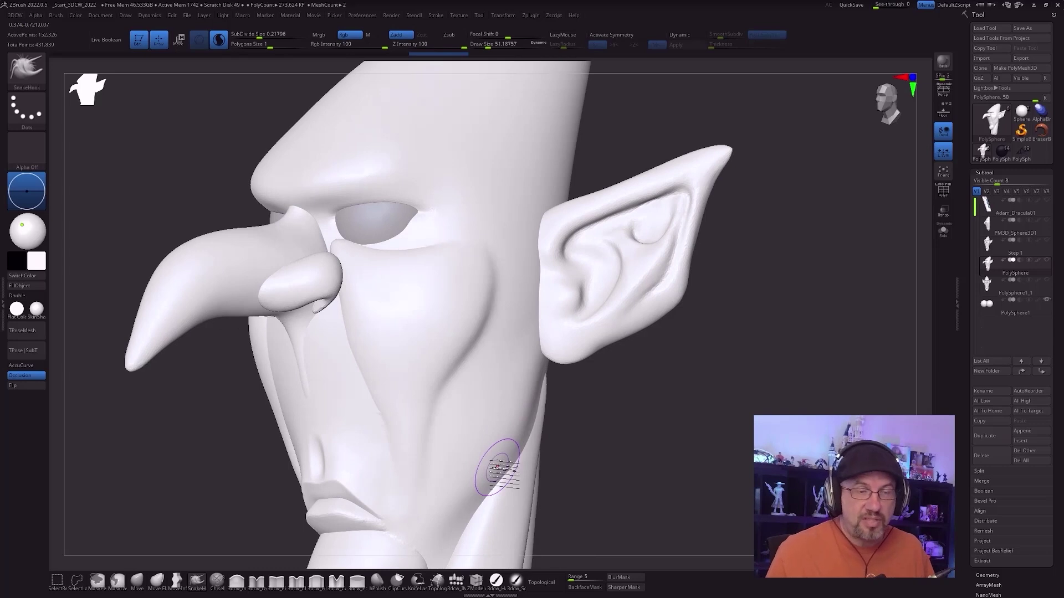
Step: Set the draw size to about 41 and smooth further along the side of the face
key("s")
left_click_drag(654, 442, 650, 436)
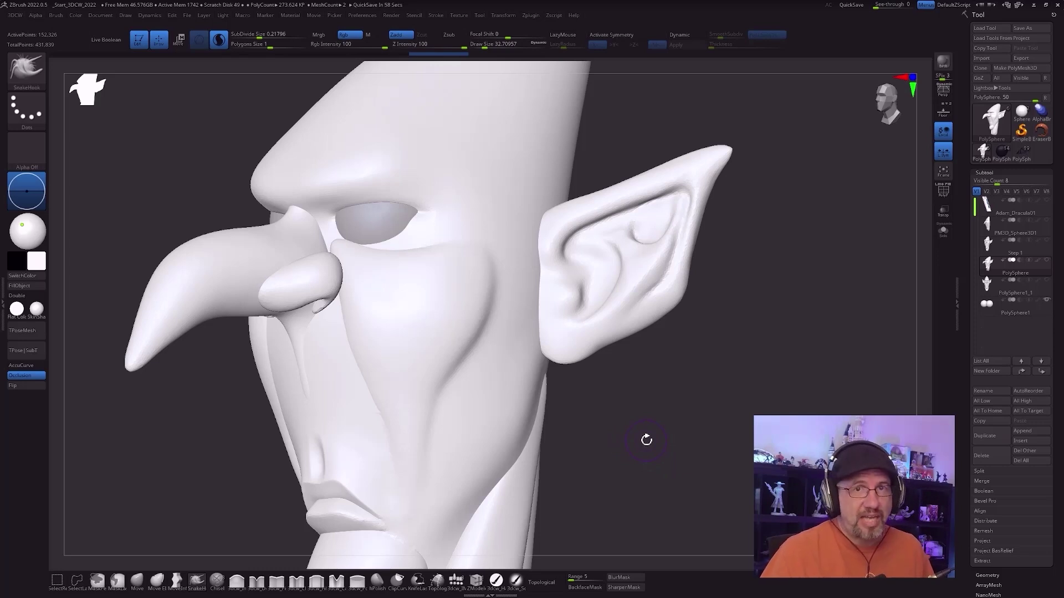
left_click_drag(647, 440, 621, 430)
key("s")
mouse_move(629, 436)
left_mouse_down("alt")
mouse_move(631, 468)
mouse_move(613, 442)
left_mouse_up("alt")
mouse_move(547, 322)
left_mouse_down("shift")
mouse_move(548, 302)
mouse_move(547, 396)
mouse_move(550, 300)
mouse_move(563, 399)
mouse_move(547, 375)
mouse_move(544, 412)
mouse_move(553, 304)
mouse_move(579, 342)
left_mouse_up("shift")
mouse_move(613, 458)
left_mouse_down()
mouse_move(627, 456)
mouse_move(622, 448)
mouse_move(612, 471)
mouse_move(637, 466)
mouse_move(613, 480)
mouse_move(622, 466)
left_mouse_up()
left_click_drag(588, 423, 633, 447)
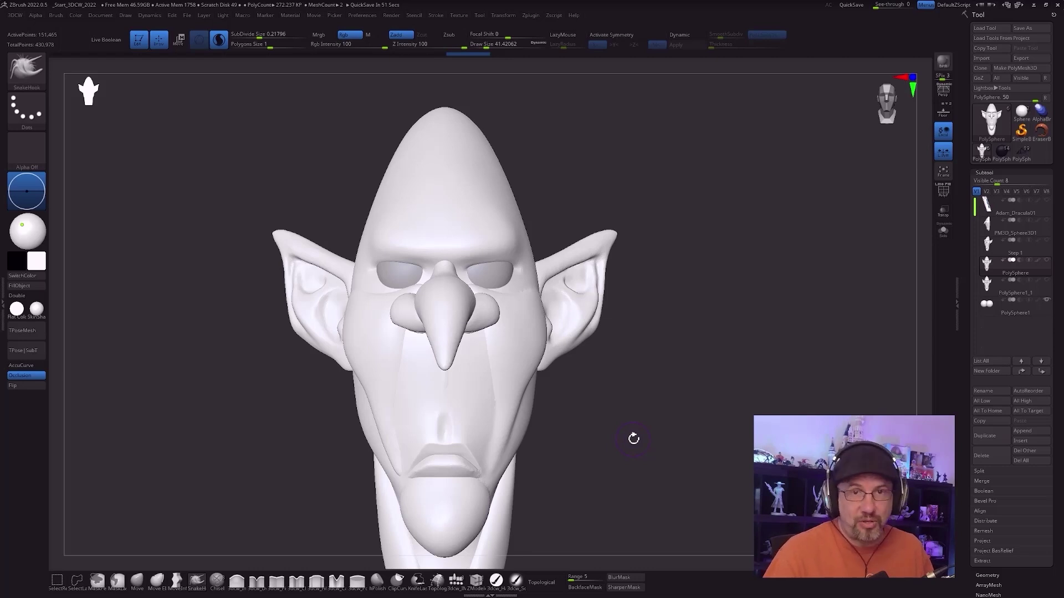
Step: Check the polygroups in polyframe, apply the Mirror deformation, and run Mirror And Weld to make the head symmetrical
mouse_move(633, 438)
left_mouse_down()
mouse_move(594, 451)
mouse_move(608, 431)
left_mouse_up()
key("shift+f")
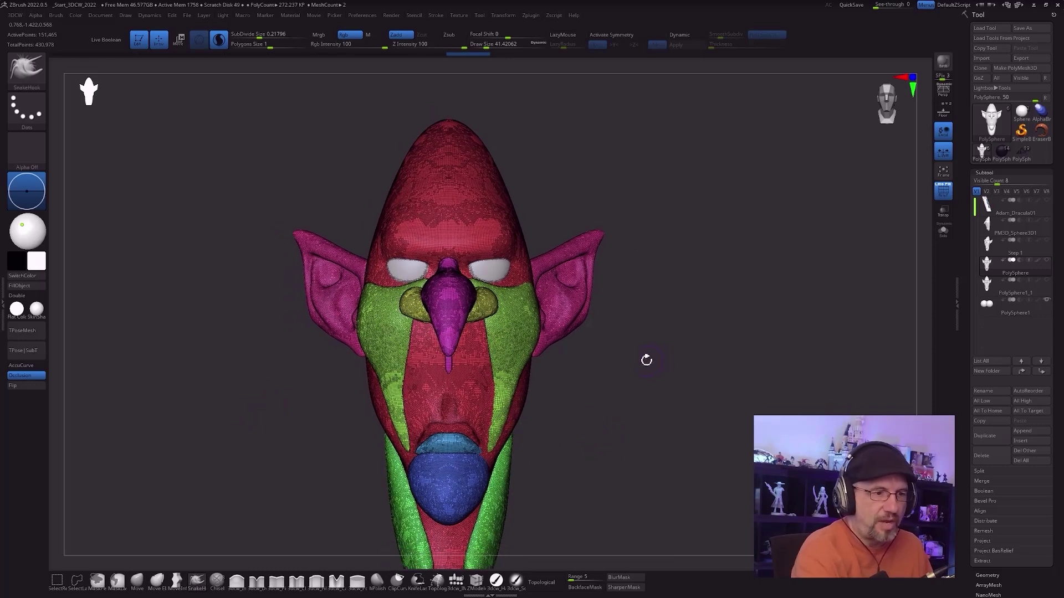
left_click_drag(617, 444, 587, 446)
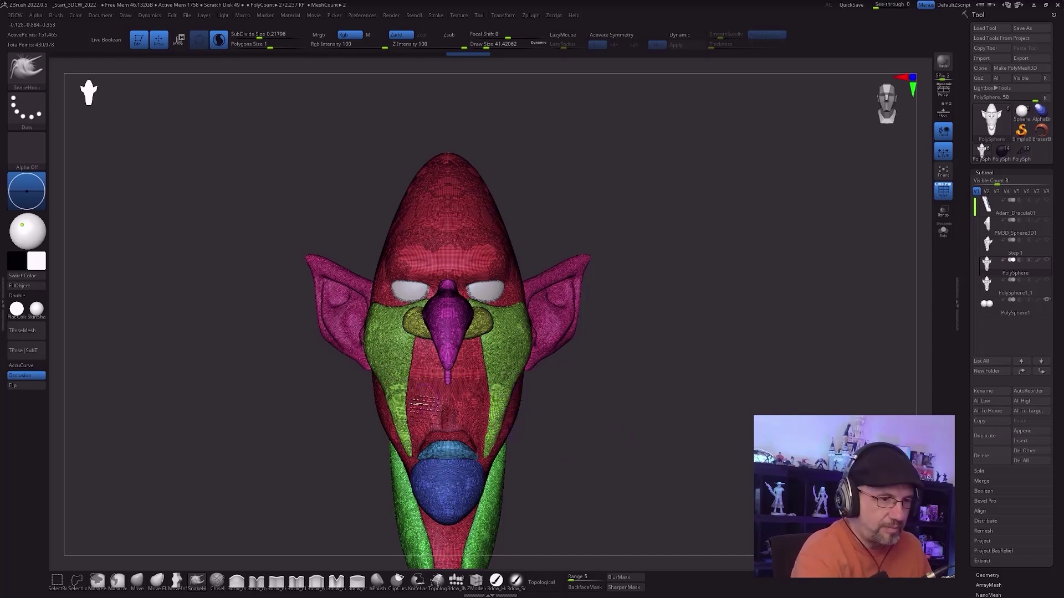
key("space")
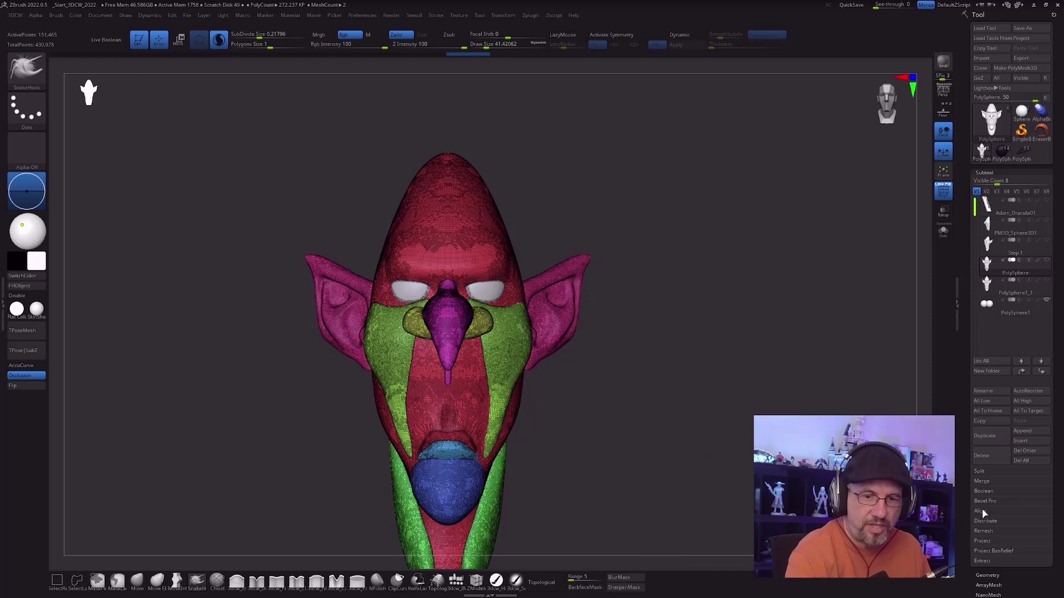
key("space")
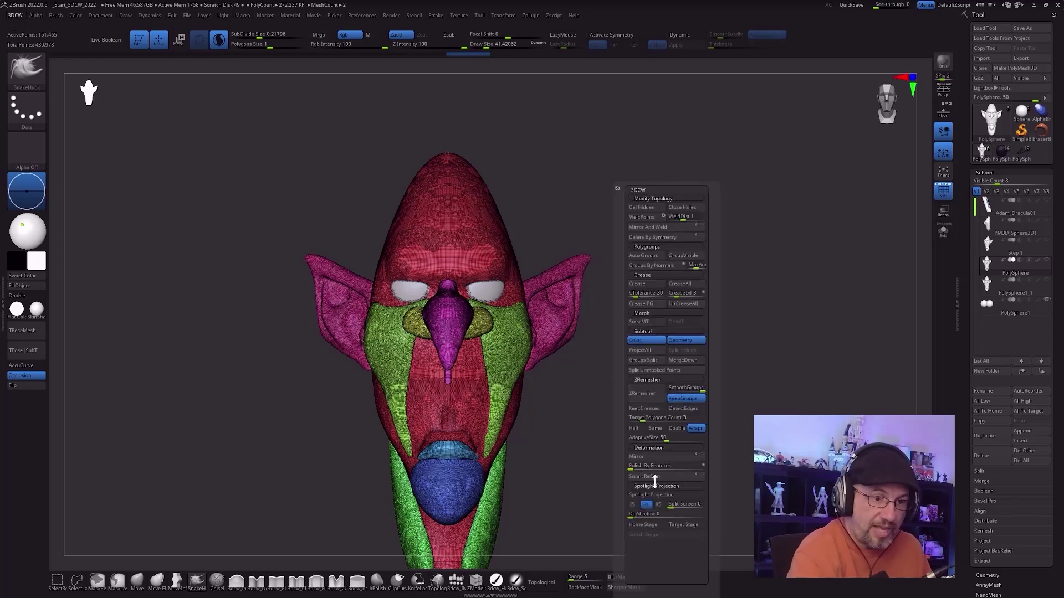
left_click(654, 457)
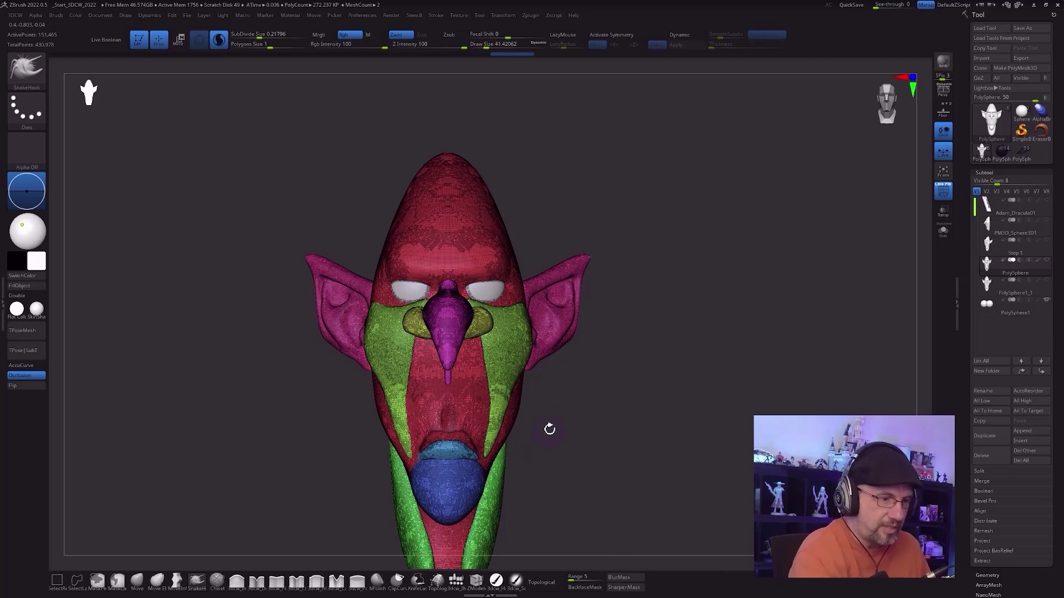
key("space")
left_click(550, 225)
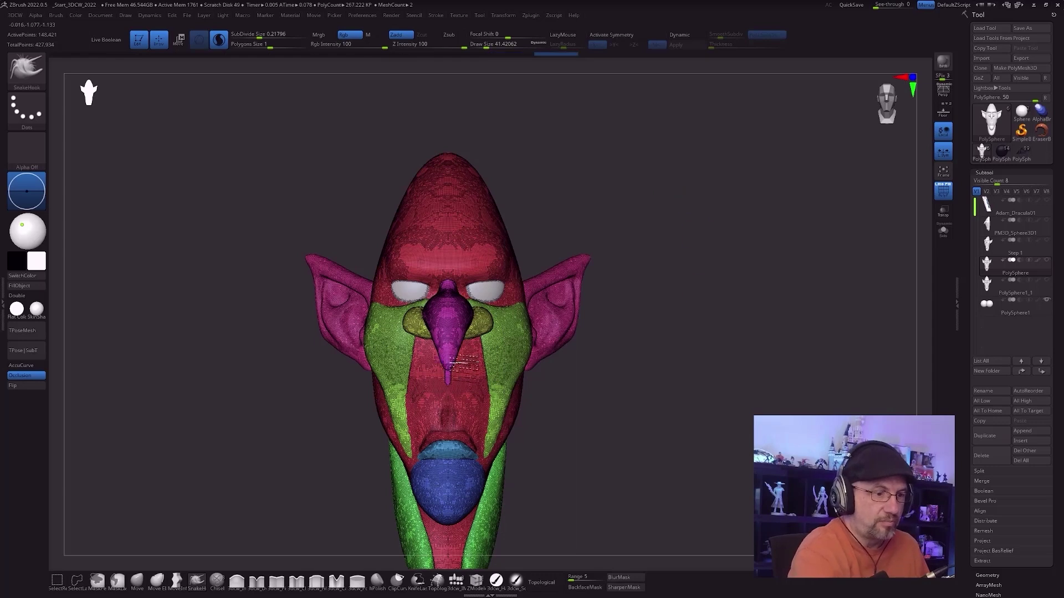
key("shift+f")
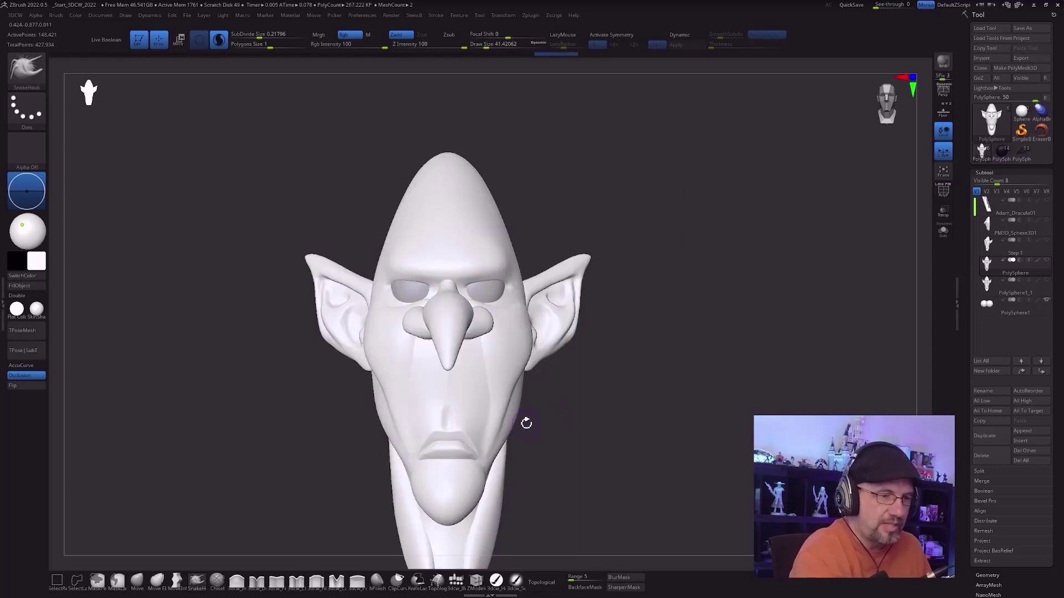
Step: Activate X symmetry and smooth the seam between the lower lip and chin with a draw size of about 23
mouse_move(524, 428)
left_mouse_down()
mouse_move(593, 439)
mouse_move(580, 458)
mouse_move(611, 388)
mouse_move(619, 409)
mouse_move(599, 456)
mouse_move(624, 430)
mouse_move(591, 464)
left_mouse_up()
key("x")
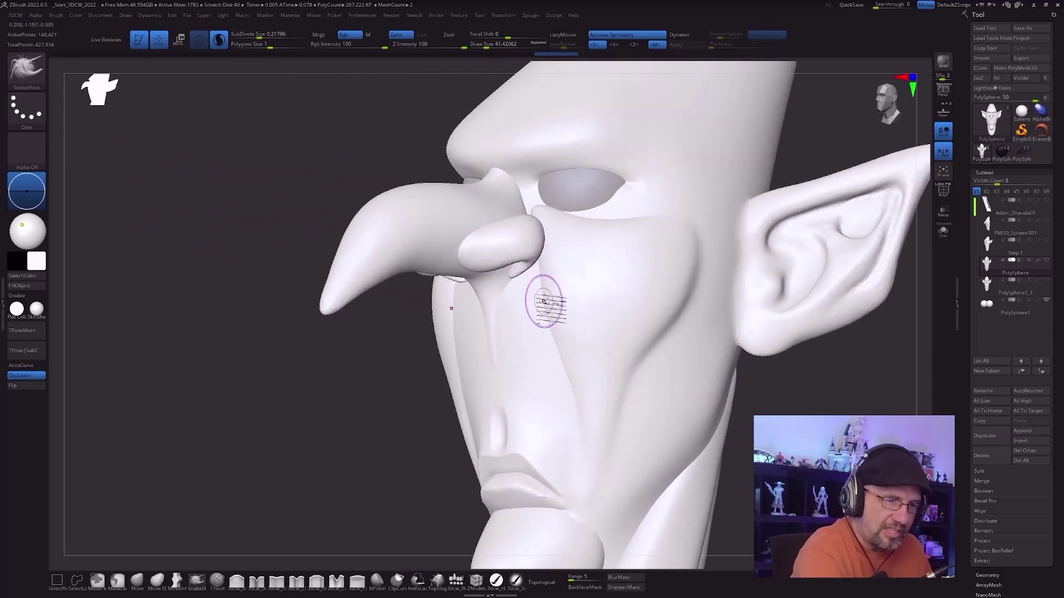
right_click_drag(574, 401, 575, 423)
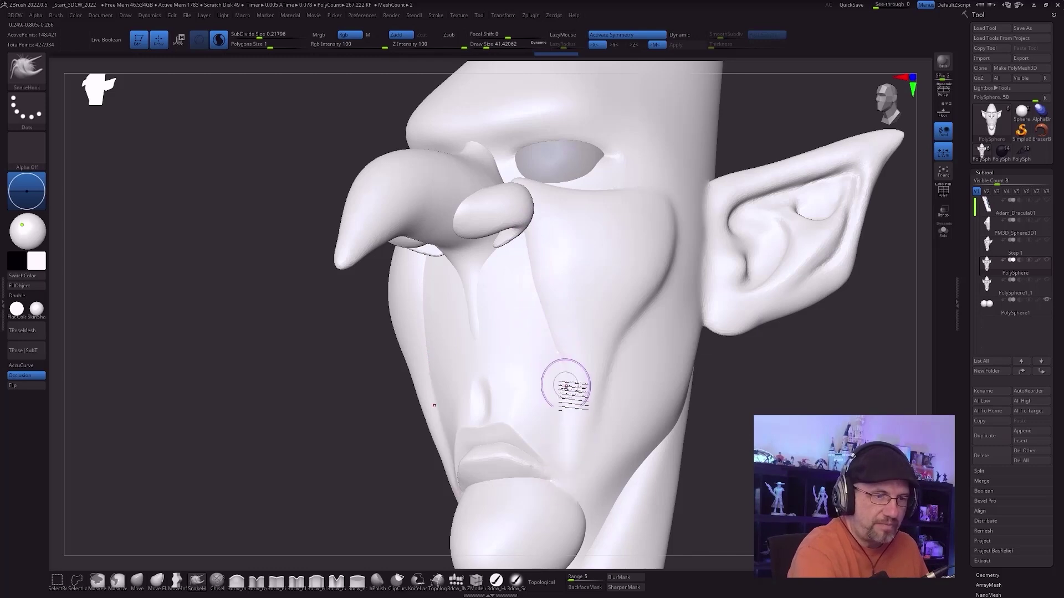
mouse_move(580, 475)
right_mouse_down()
mouse_move(600, 479)
mouse_move(587, 490)
right_mouse_up()
key("s")
left_click_drag(588, 489, 584, 490)
mouse_move(571, 437)
right_mouse_down("shift")
mouse_move(558, 451)
mouse_move(501, 443)
right_mouse_up("shift")
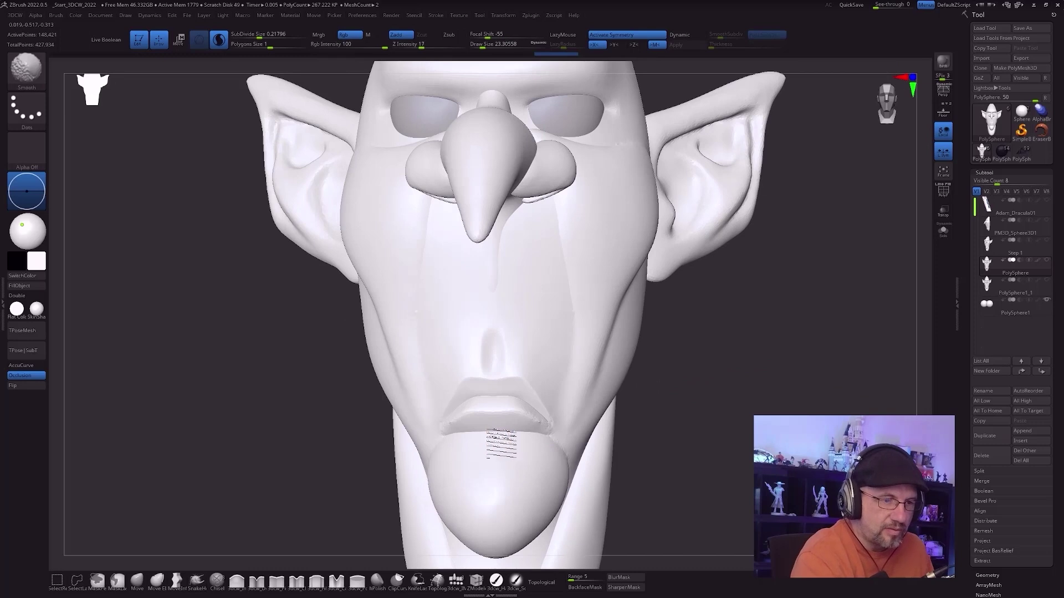
mouse_move(469, 443)
left_mouse_down("shift")
mouse_move(508, 440)
mouse_move(462, 446)
left_mouse_up("shift")
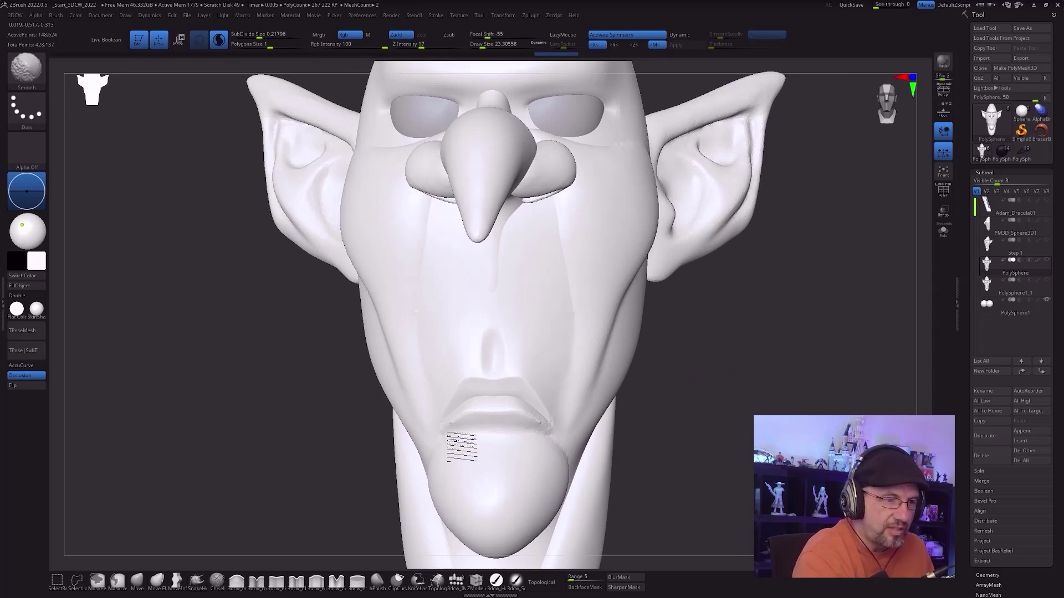
right_click_drag(463, 483, 565, 492)
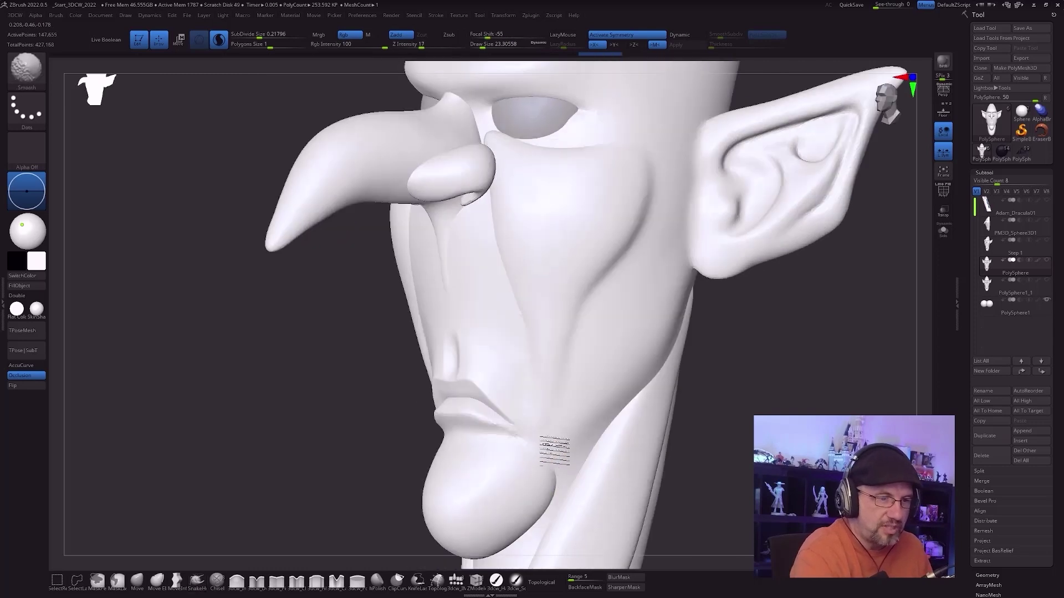
Step: Smooth the seam at the upper end of the neck fold below the ear, raising the draw size to about 77
mouse_move(601, 447)
right_mouse_down()
mouse_move(613, 439)
mouse_move(572, 502)
mouse_move(593, 437)
mouse_move(672, 487)
mouse_move(654, 433)
right_mouse_up()
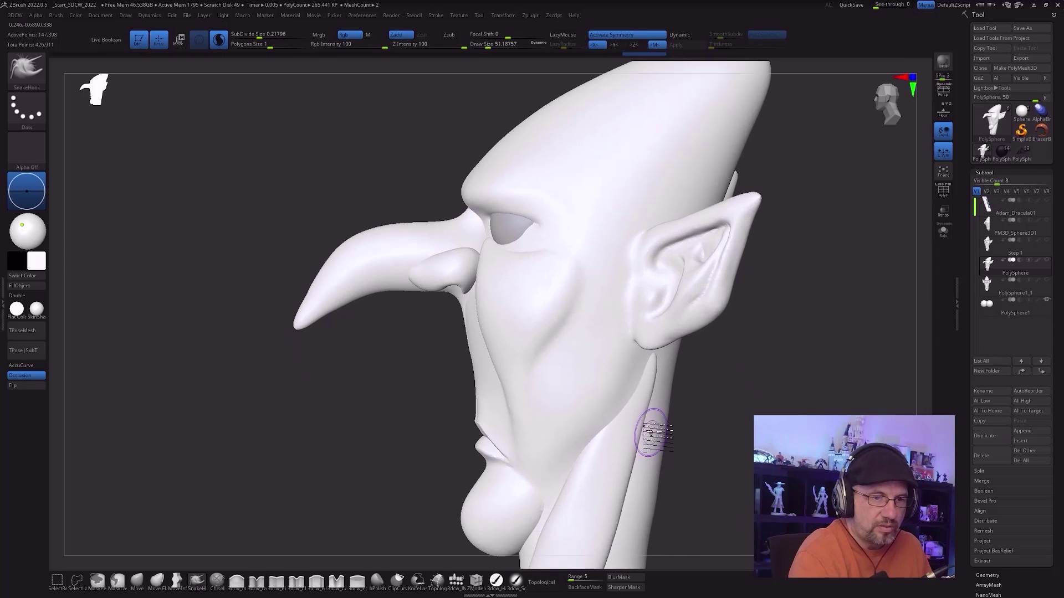
key("shift")
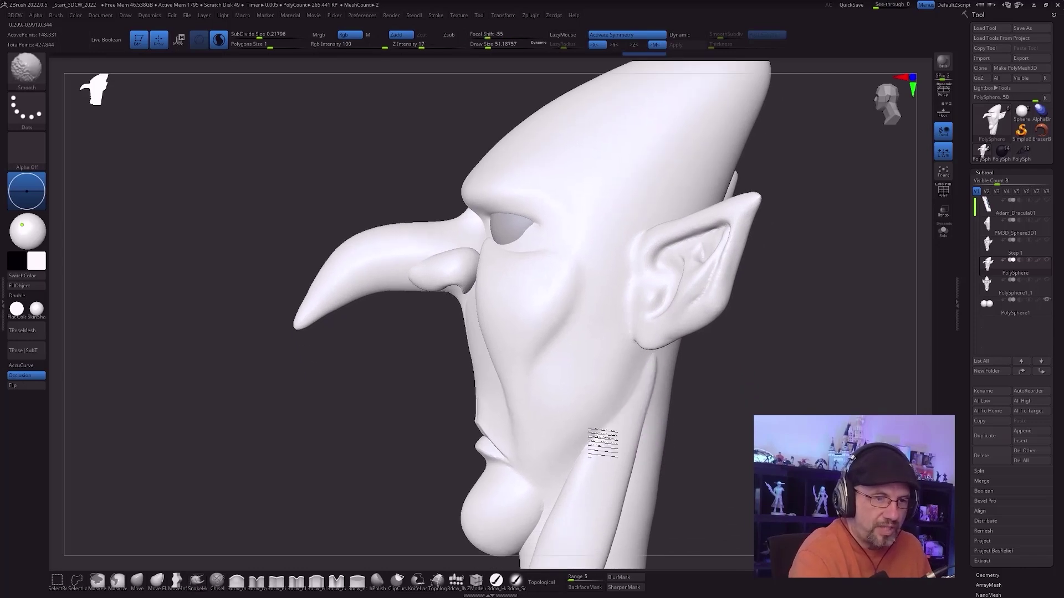
right_click_drag(657, 464, 608, 391, "alt")
key("shift")
key("ctrl")
key("s")
left_click_drag(610, 301, 614, 302)
mouse_move(615, 300)
left_mouse_down("shift")
mouse_move(602, 307)
mouse_move(599, 335)
left_mouse_up("shift")
right_click_drag(632, 478, 626, 481)
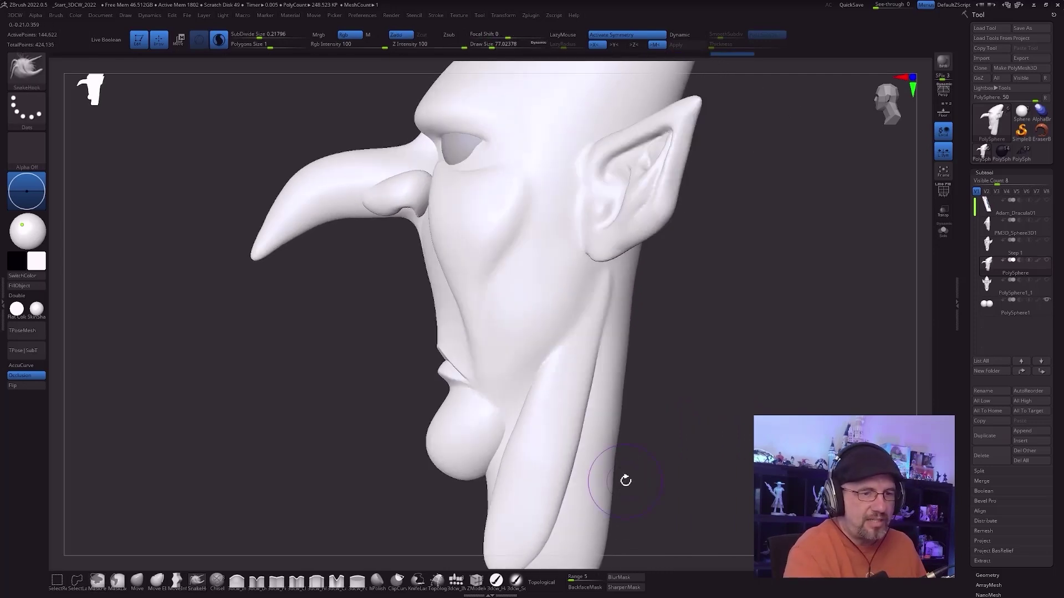
Step: Raise the Smooth brush's Z Intensity to 95, smooth the neck fold's edge, and show the polyframe
key("shift")
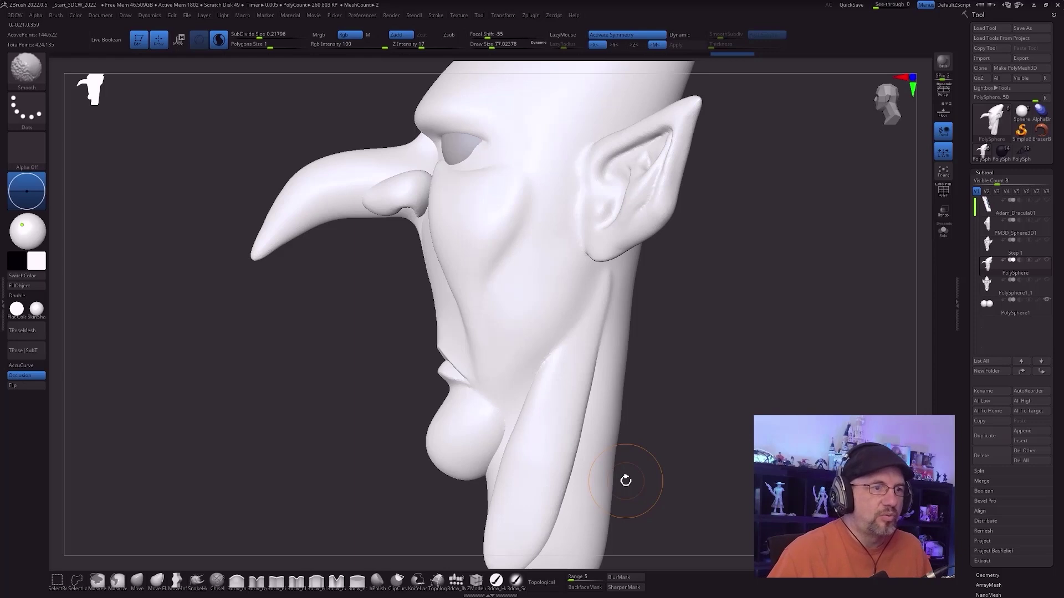
left_click_drag(423, 49, 463, 49)
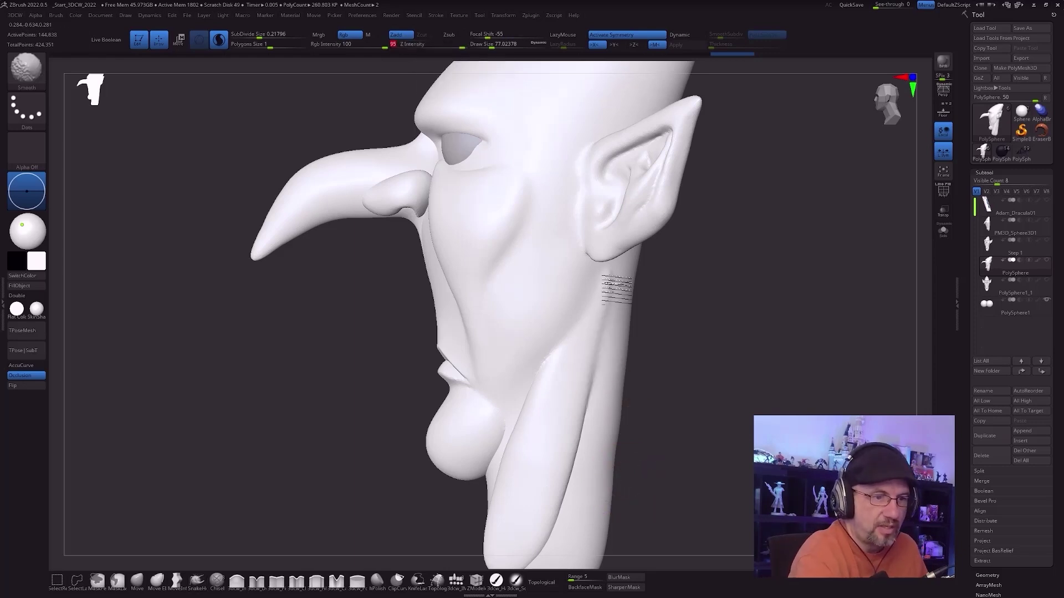
key("shift+f")
mouse_move(581, 431)
left_mouse_down("shift")
mouse_move(570, 491)
mouse_move(577, 461)
left_mouse_up("shift")
key("shift+f")
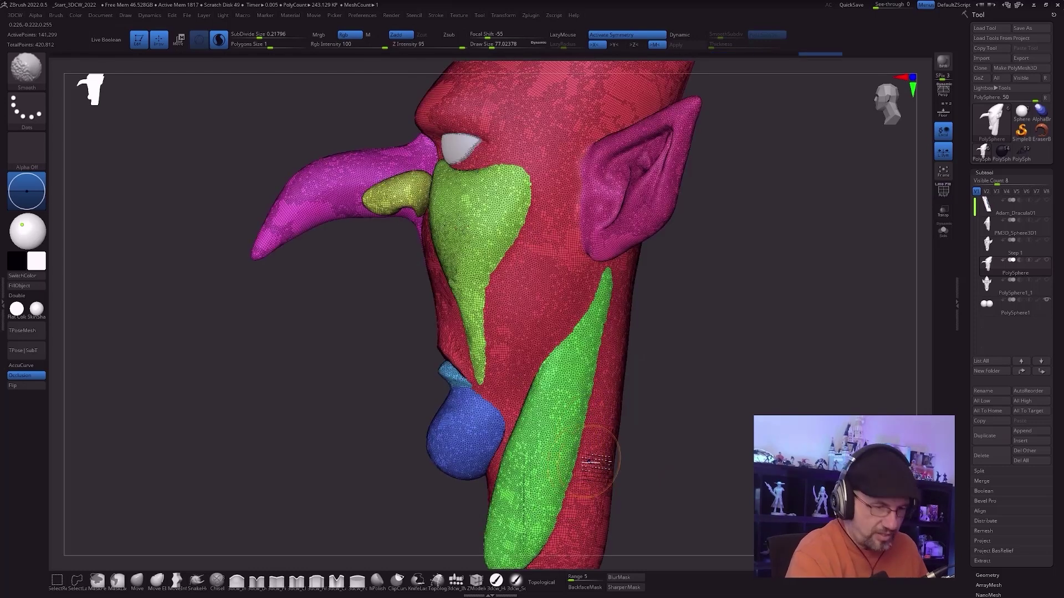
Step: Smooth the edges of the neck fold from below the ear down to the base of the neck, and hide the polyframe
right_click_drag(582, 491, 571, 464, "alt")
mouse_move(605, 261)
left_mouse_down("shift")
mouse_move(595, 259)
mouse_move(533, 363)
left_mouse_up("shift")
right_click_drag(533, 414, 558, 426)
left_click_drag(510, 396, 470, 543, "shift")
right_click_drag(470, 540, 549, 503)
mouse_move(561, 457)
left_mouse_down("shift")
mouse_move(560, 387)
mouse_move(546, 348)
mouse_move(561, 416)
left_mouse_up("shift")
right_click_drag(567, 464, 570, 471, "ctrl")
mouse_move(569, 471)
right_mouse_down()
mouse_move(629, 456)
mouse_move(610, 461)
right_mouse_up()
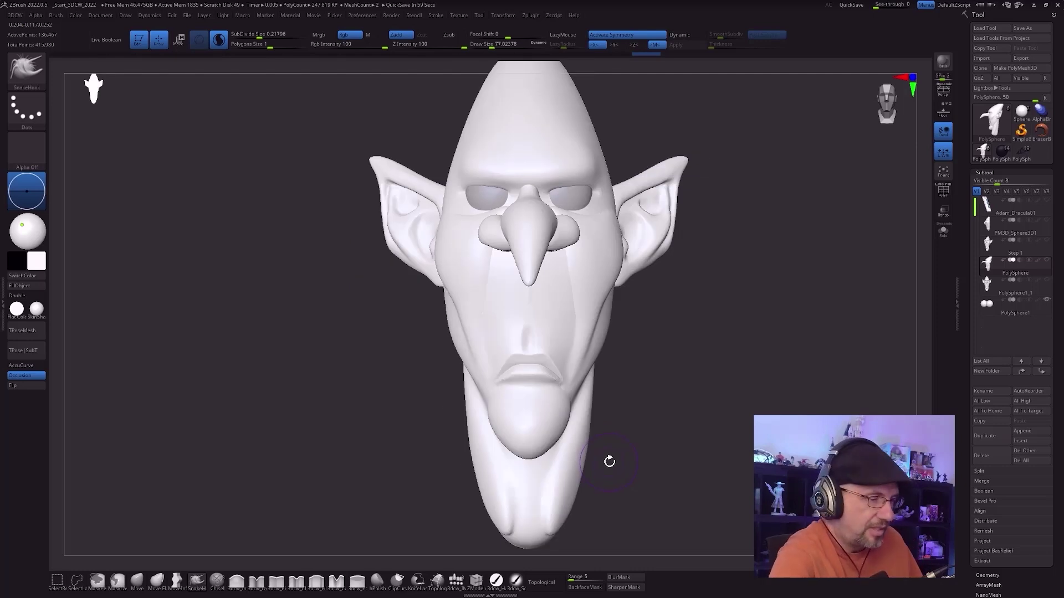
right_click_drag(641, 441, 592, 427, "alt")
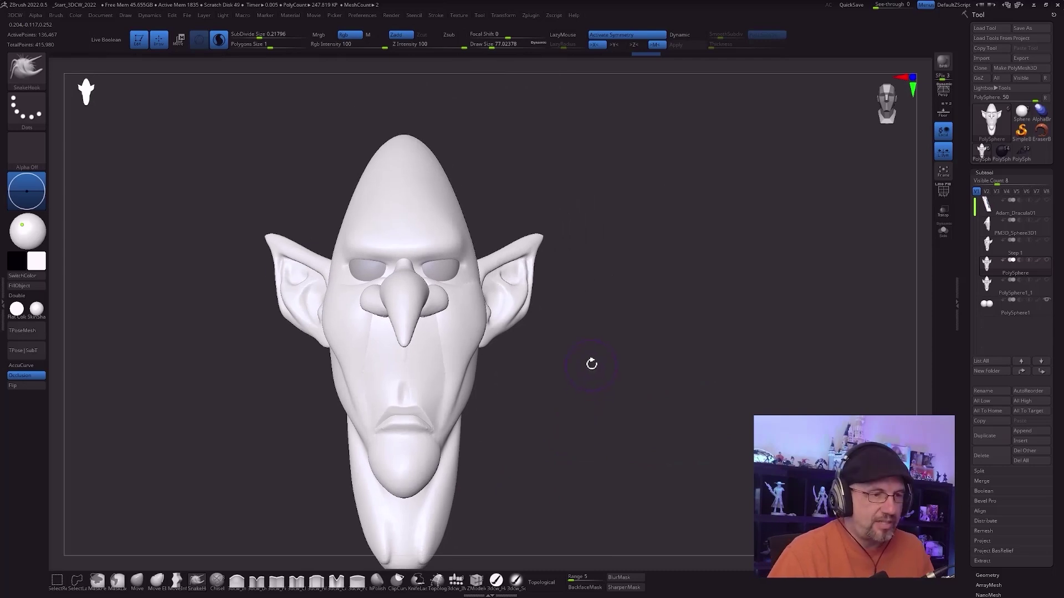
Step: Load the Smooth Stronger brush from the LightBox Smooth brushes as the smoothing brush, and skip its note until the next restart
key("comma")
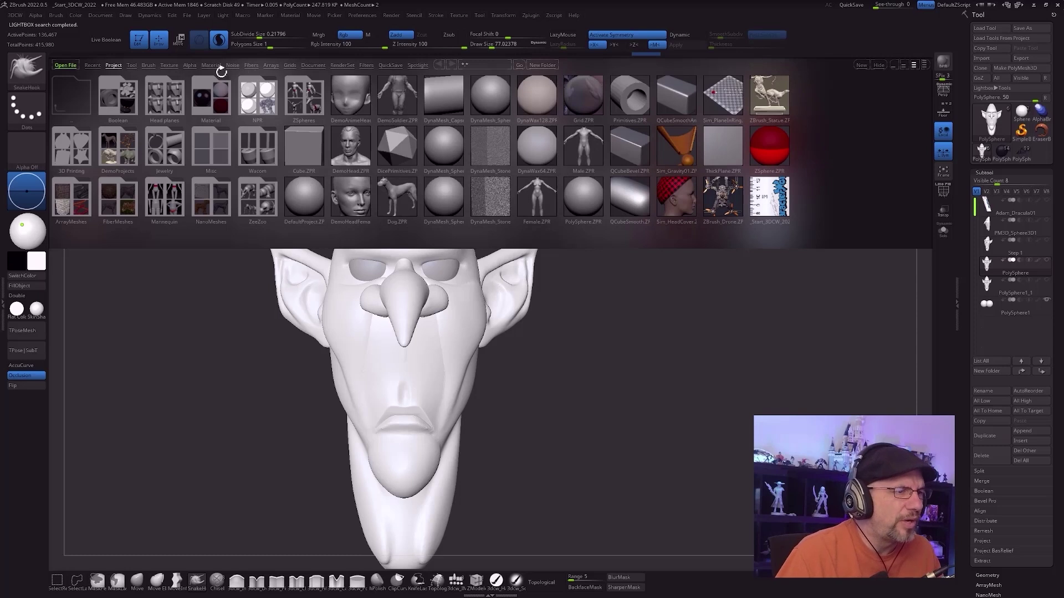
left_click(151, 66)
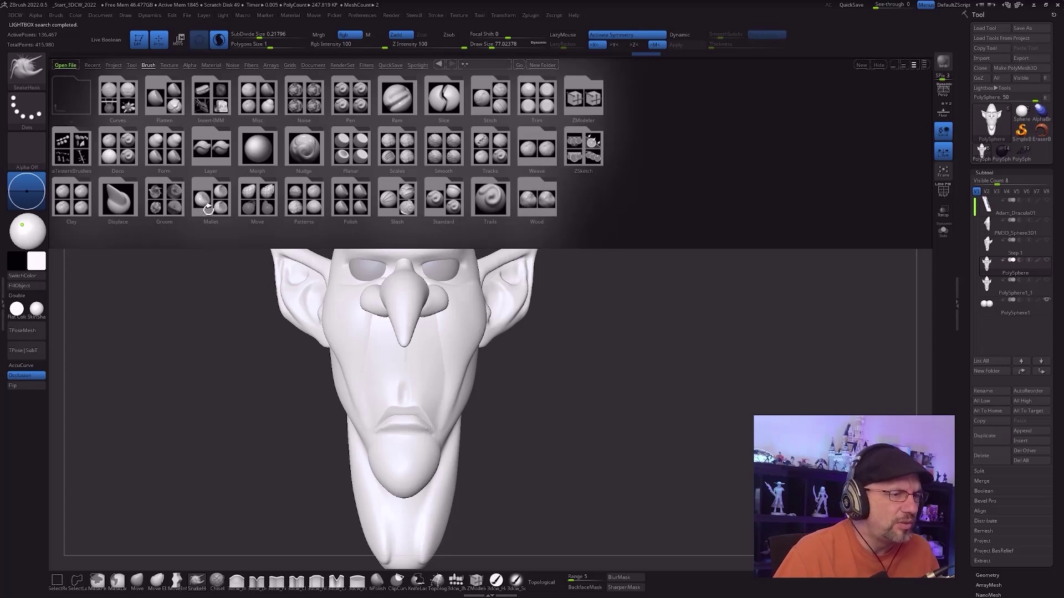
left_click(441, 153)
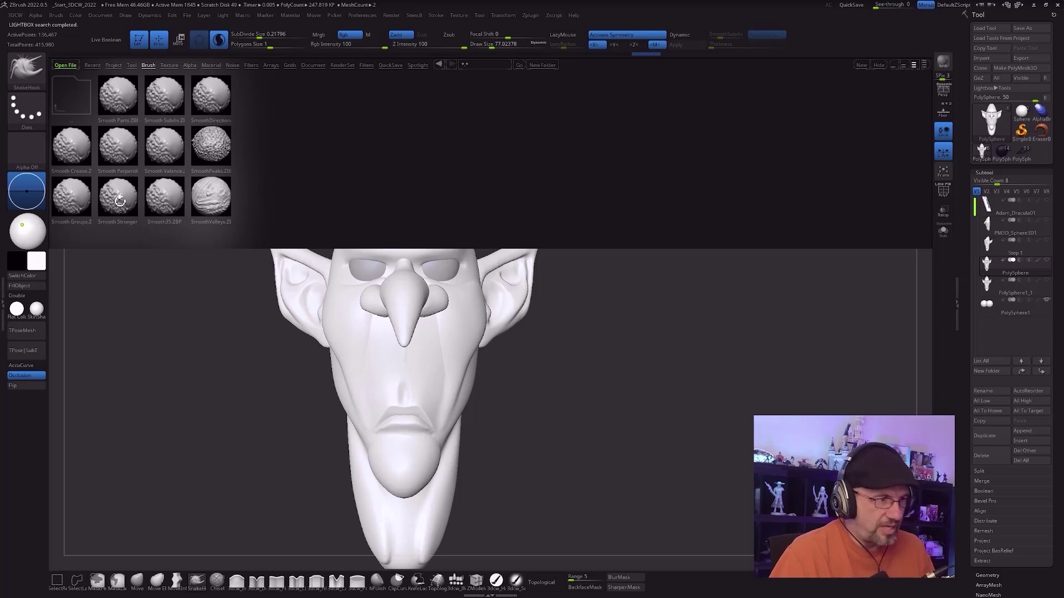
double_click(119, 200)
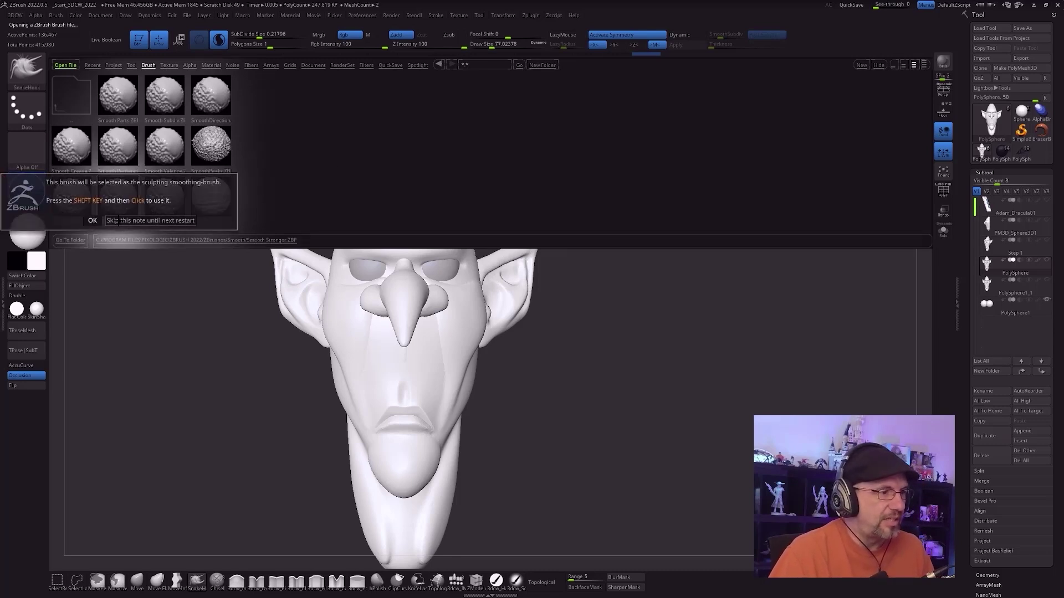
left_click(118, 220)
Step: Reduce the draw size to about 39 and smooth the seams around the nostril wing and beside the nose bridge with Smooth Stronger
left_click_drag(646, 389, 630, 416)
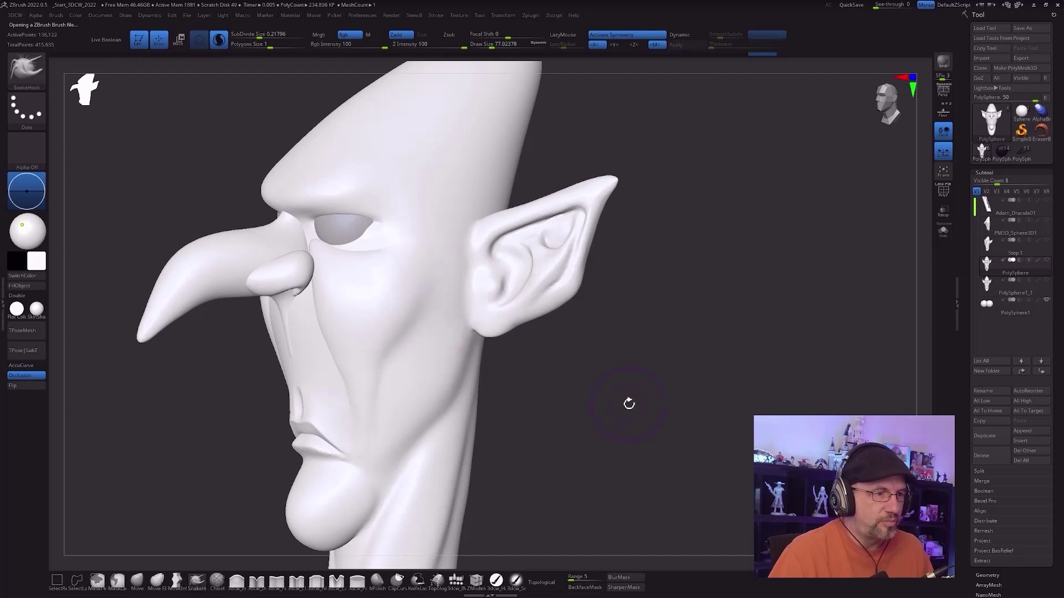
left_click_drag(630, 401, 620, 411)
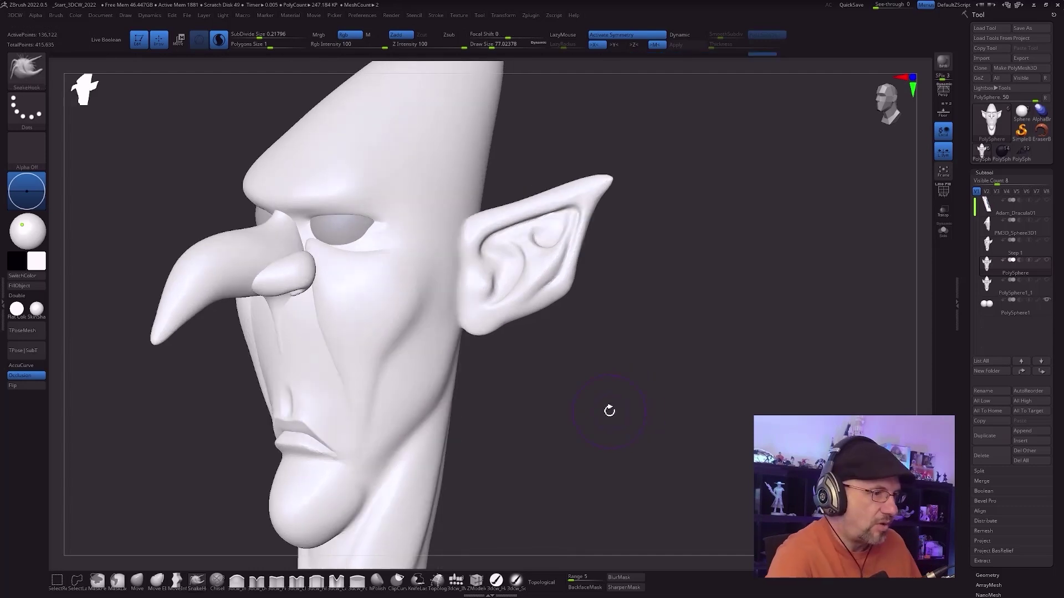
left_click_drag(479, 359, 597, 487)
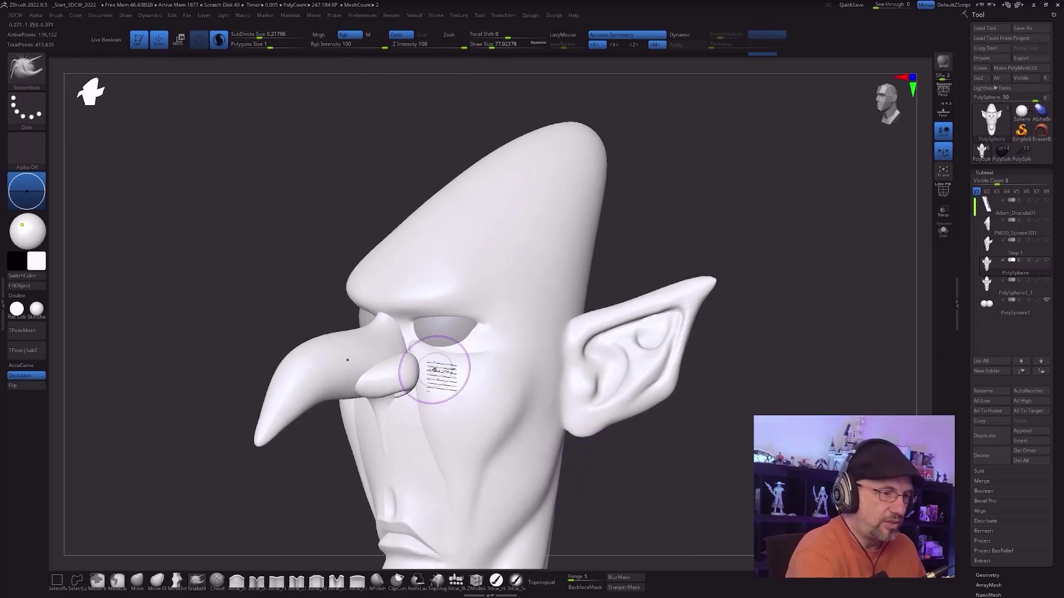
left_click_drag(441, 379, 392, 415)
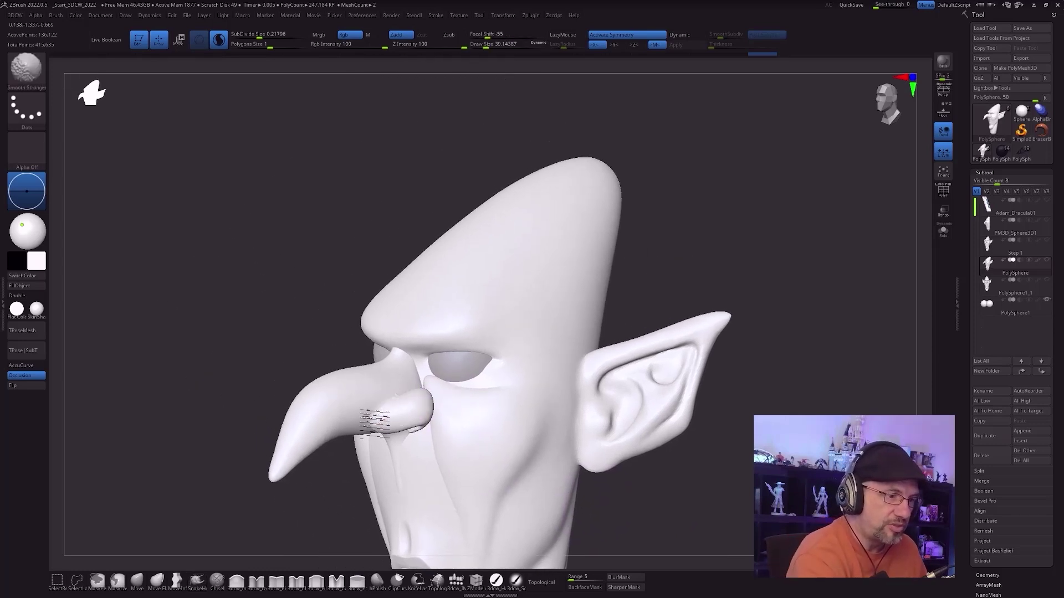
left_click_drag(415, 380, 464, 392)
right_click_drag(463, 393, 439, 387)
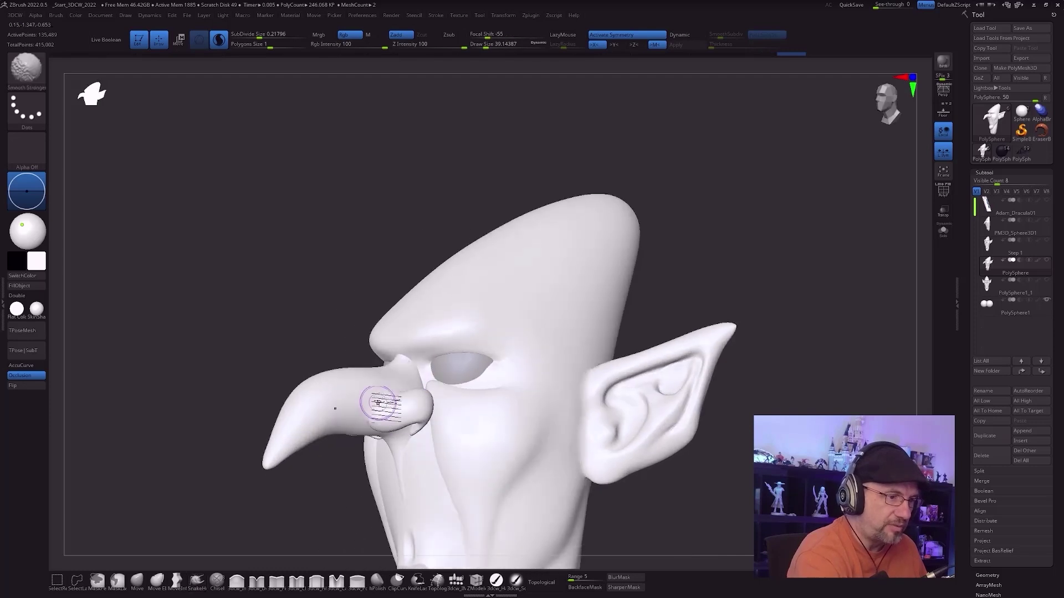
right_click_drag(380, 404, 392, 351, "shift")
mouse_move(382, 421)
right_mouse_down()
mouse_move(410, 451)
mouse_move(409, 415)
right_mouse_up()
key("shift")
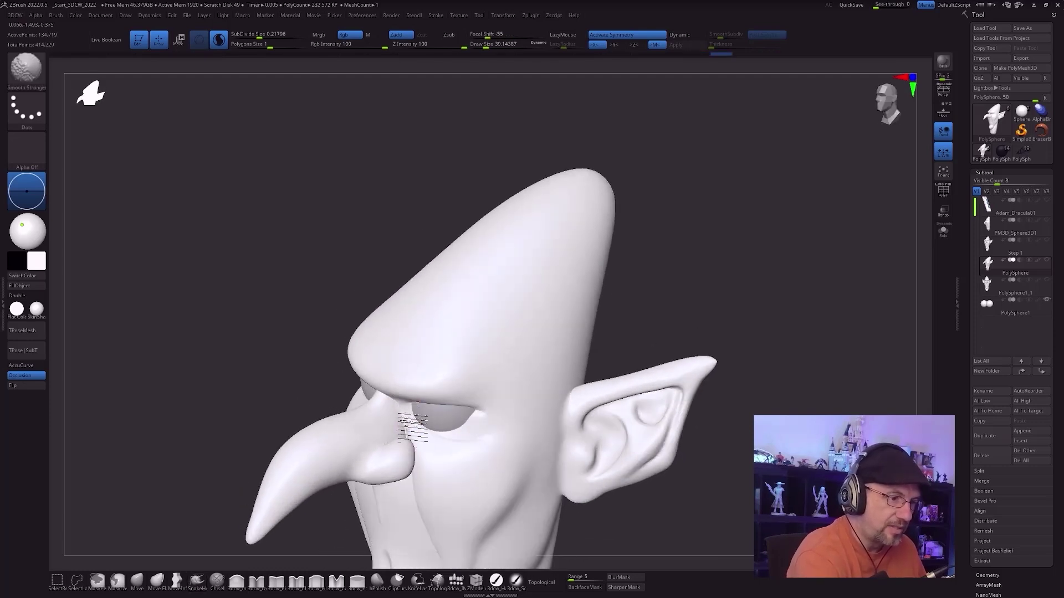
Step: Raise the draw size to about 54 and smooth the neck fold under the chin and behind the jaw with Smooth Stronger
mouse_move(487, 487)
right_mouse_down()
mouse_move(492, 399)
mouse_move(510, 447)
mouse_move(526, 380)
mouse_move(517, 444)
right_mouse_up()
right_click_drag(525, 487, 498, 466)
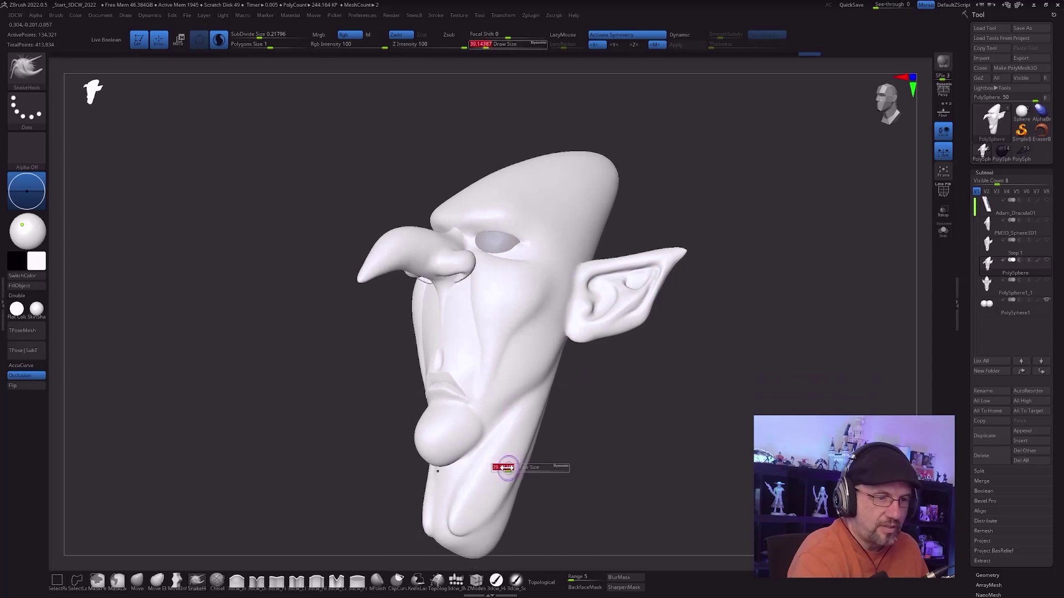
key("shift")
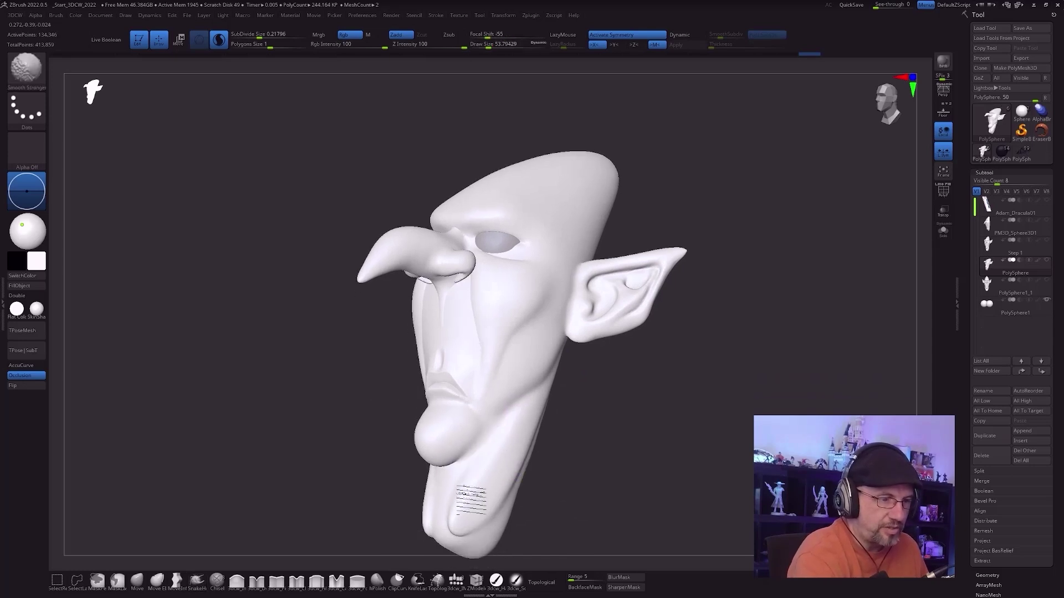
right_click_drag(552, 470, 519, 512)
key("shift")
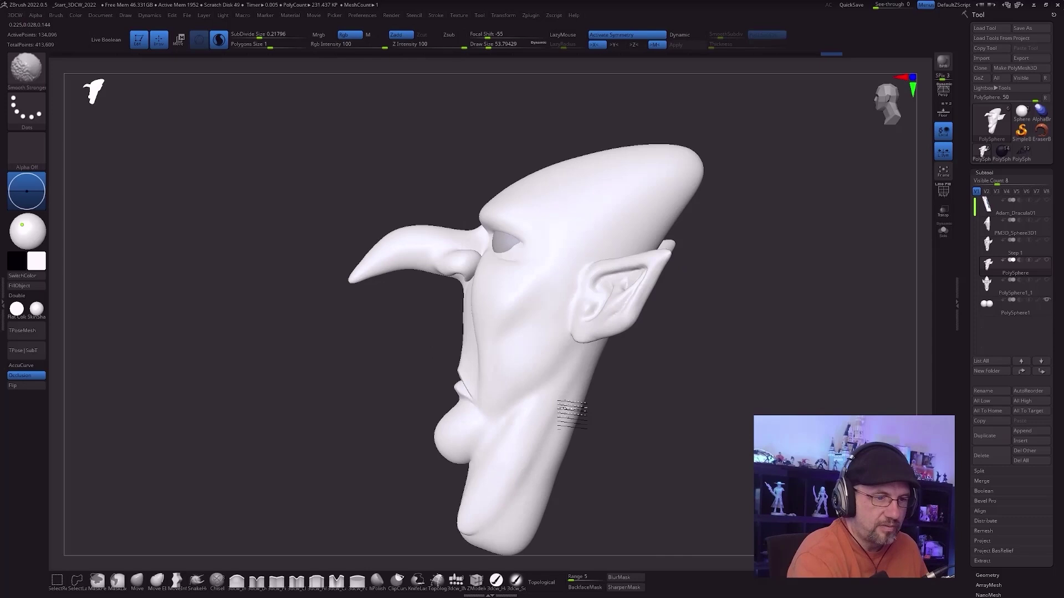
mouse_move(542, 473)
right_mouse_down()
mouse_move(599, 487)
mouse_move(637, 477)
mouse_move(622, 425)
mouse_move(580, 444)
right_mouse_up()
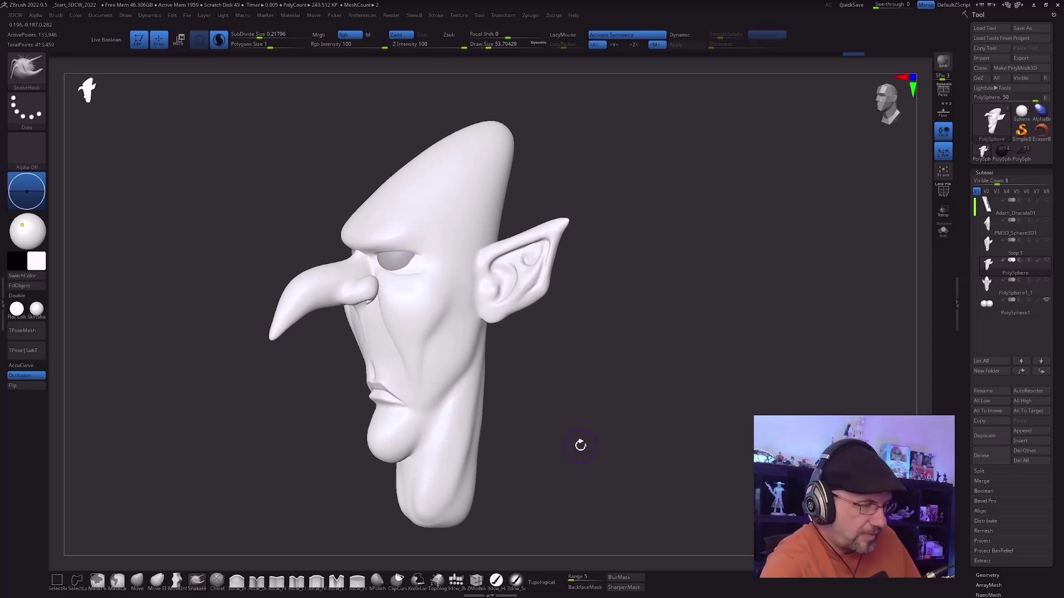
Step: Switch to the finished, coloured Dracula tool to compare it with the smoothed head
right_click_drag(613, 387, 654, 385)
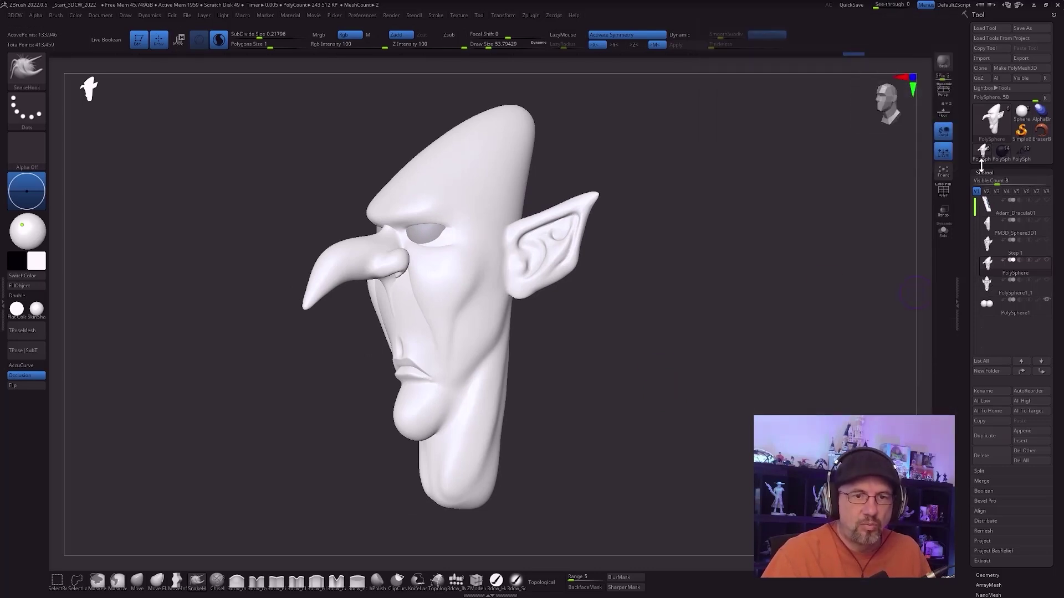
left_click(1003, 153)
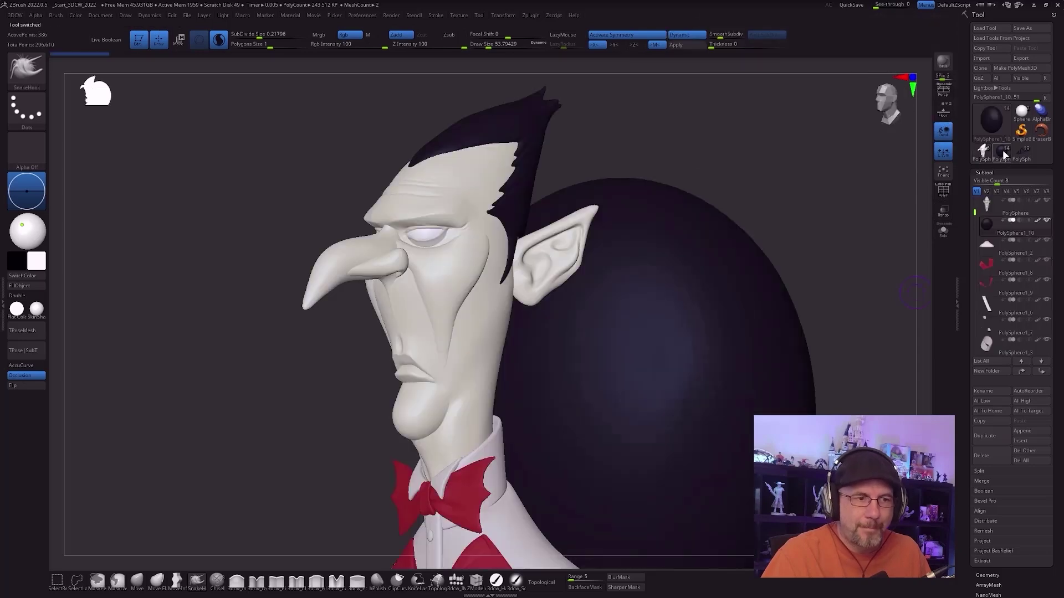
Step: Examine the character's nose, brow, eyes, hair and ear from several angles
left_click_drag(658, 181, 718, 166)
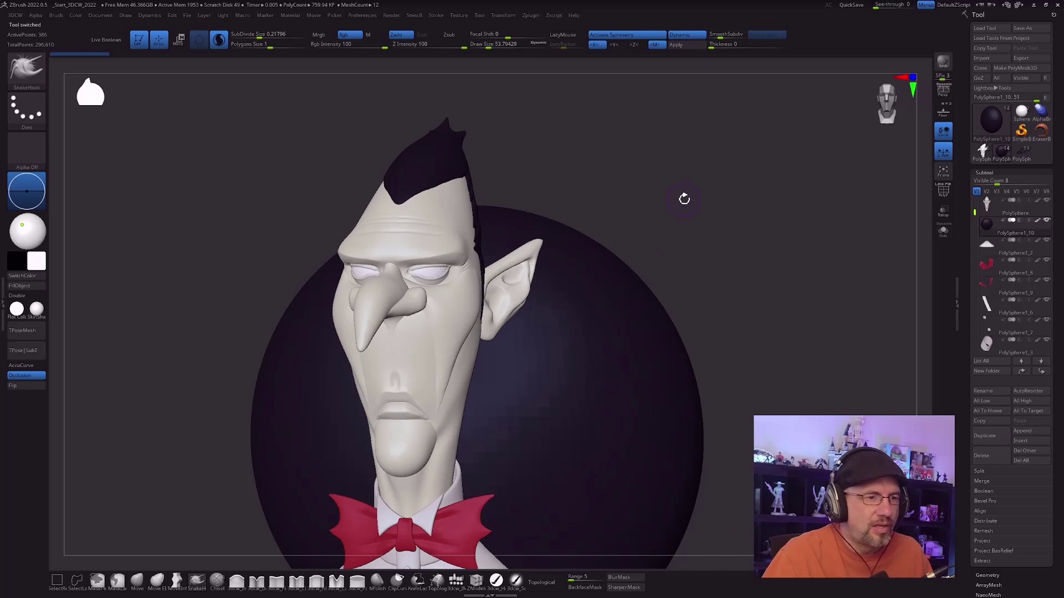
left_click_drag(684, 199, 725, 191)
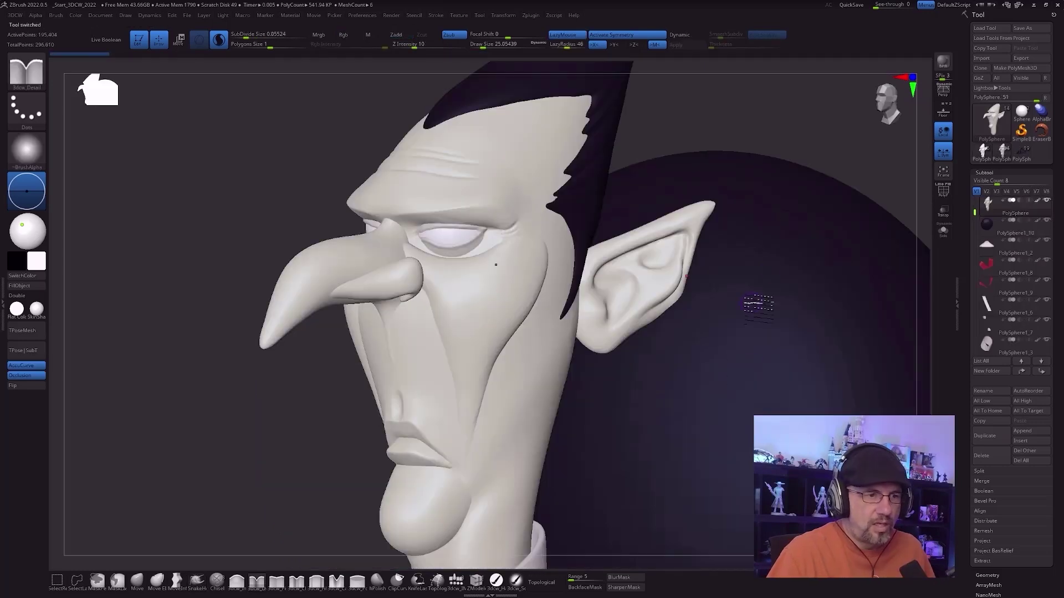
mouse_move(795, 121)
left_mouse_down()
mouse_move(760, 159)
mouse_move(749, 147)
mouse_move(734, 157)
mouse_move(738, 171)
left_mouse_up()
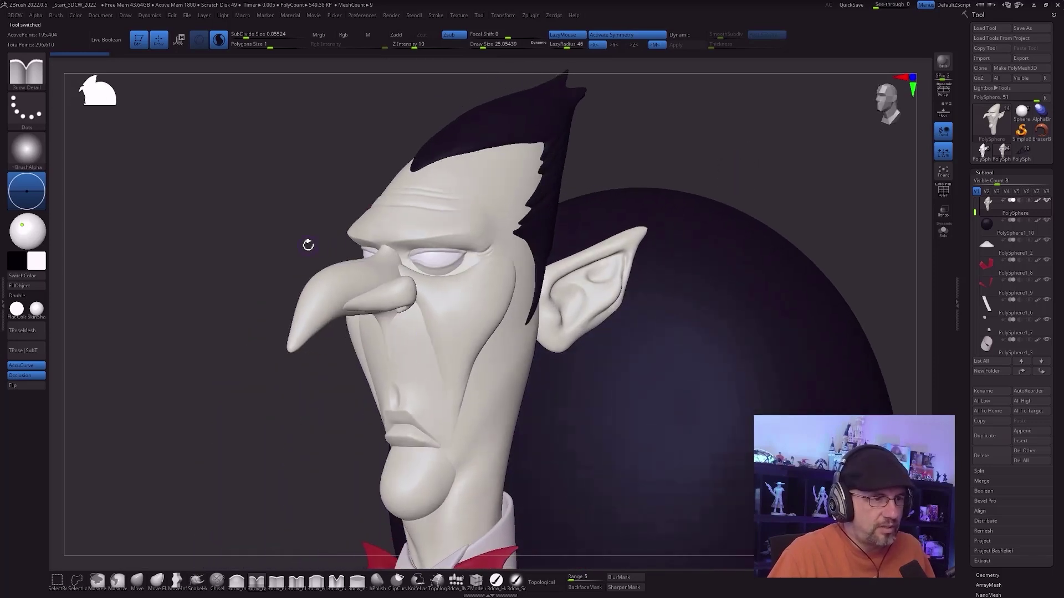
left_click_drag(308, 245, 327, 338)
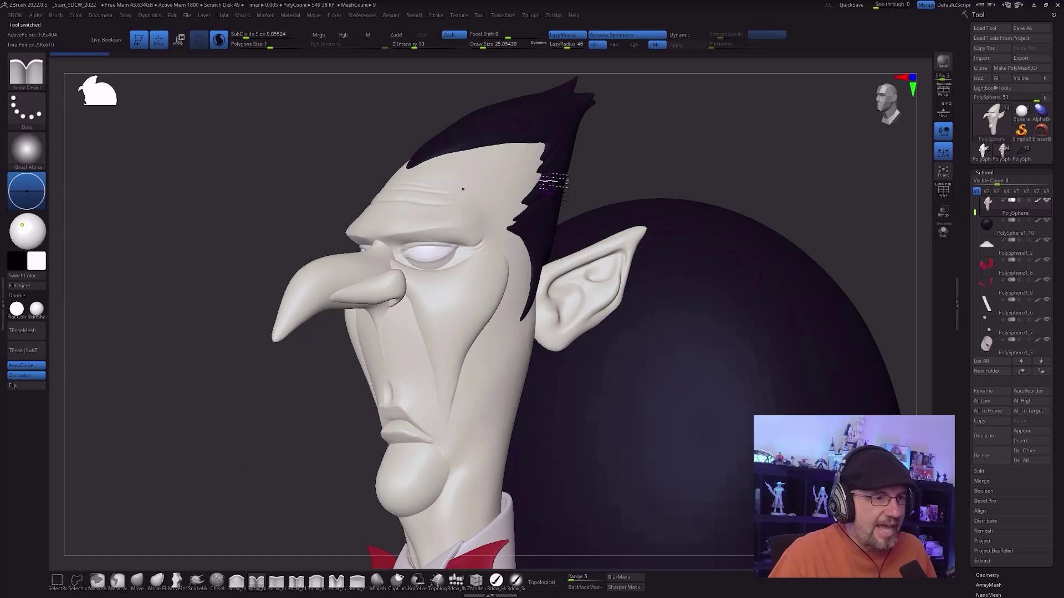
left_click_drag(327, 485, 395, 401)
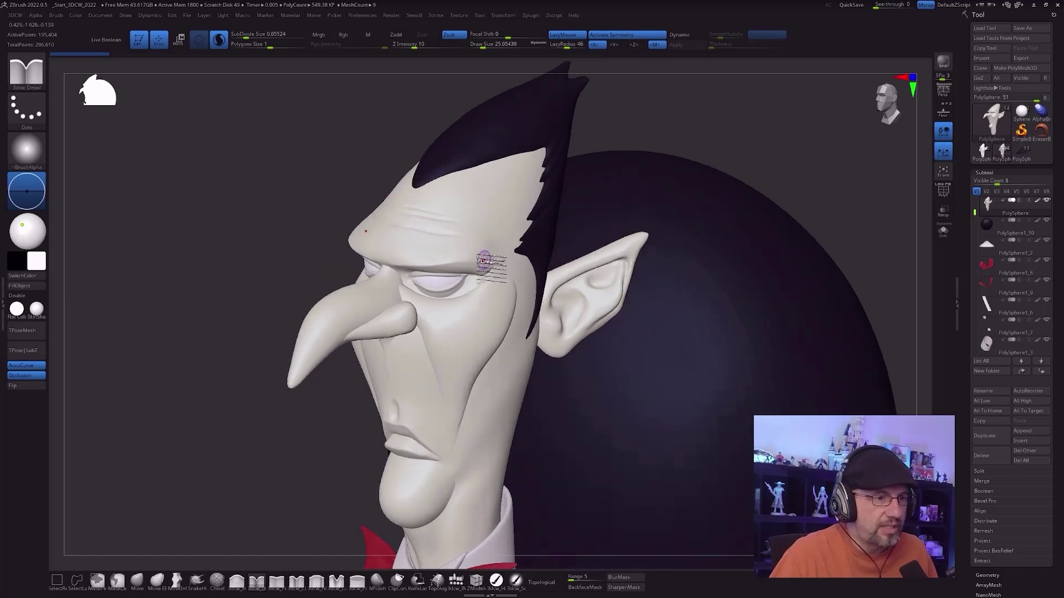
mouse_move(352, 203)
left_mouse_down()
mouse_move(337, 178)
mouse_move(345, 191)
left_mouse_up()
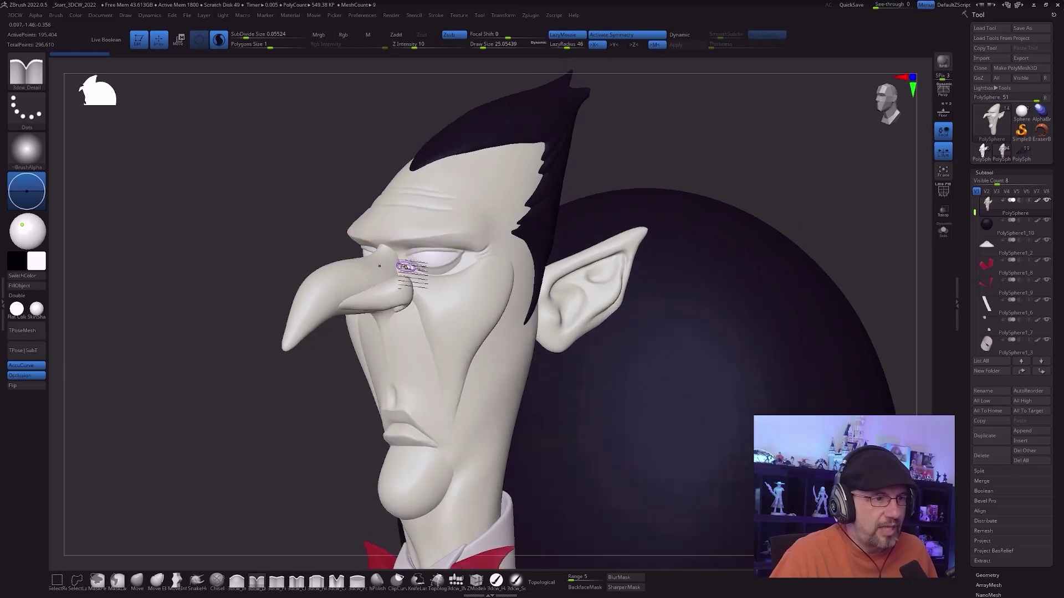
mouse_move(361, 186)
left_mouse_down()
mouse_move(332, 224)
mouse_move(381, 259)
left_mouse_up()
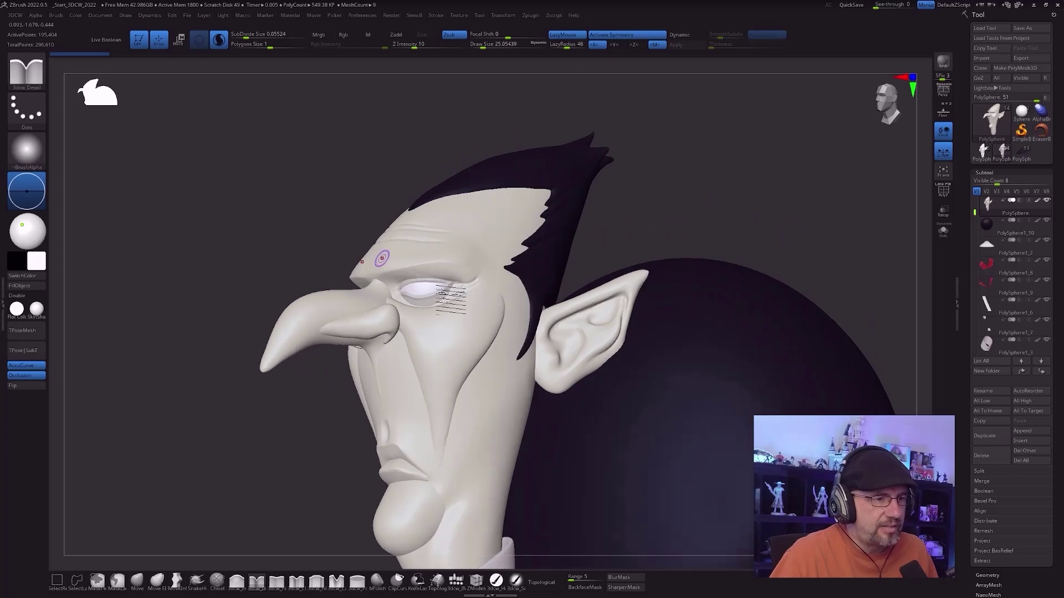
mouse_move(687, 188)
left_mouse_down()
mouse_move(729, 159)
mouse_move(709, 183)
left_mouse_up()
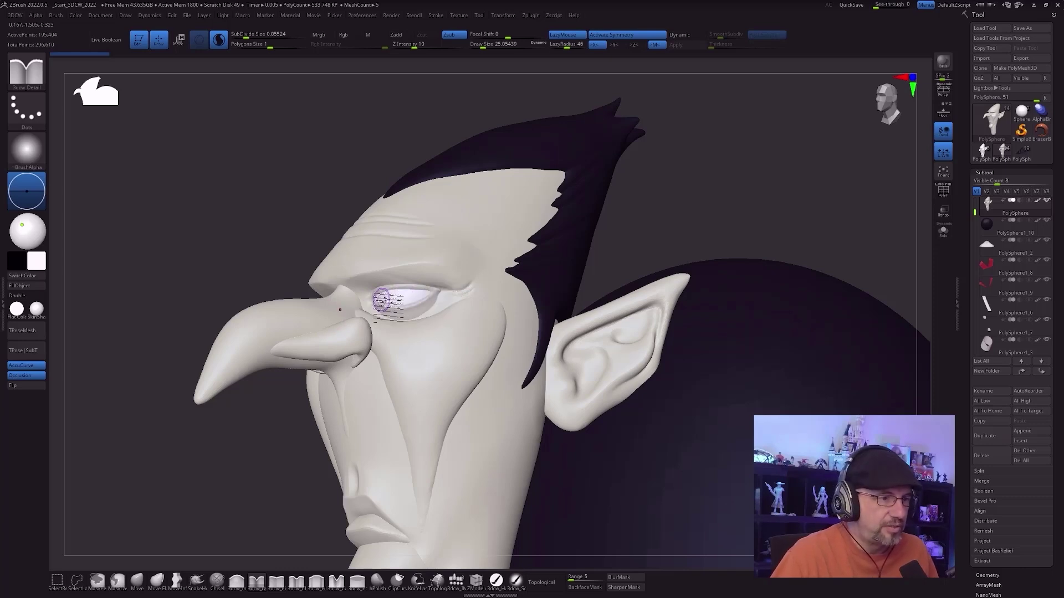
left_click_drag(670, 205, 460, 347)
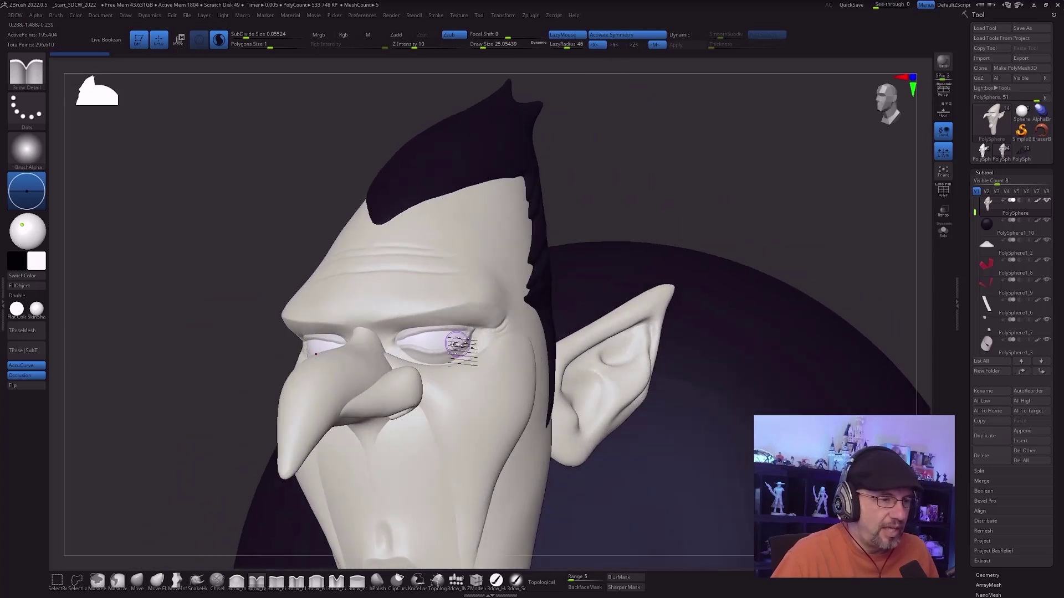
Step: Select the eyelid subtool and inspect its wireframe in isolation, restoring the full character
left_click(460, 324, "alt")
key("shift+f")
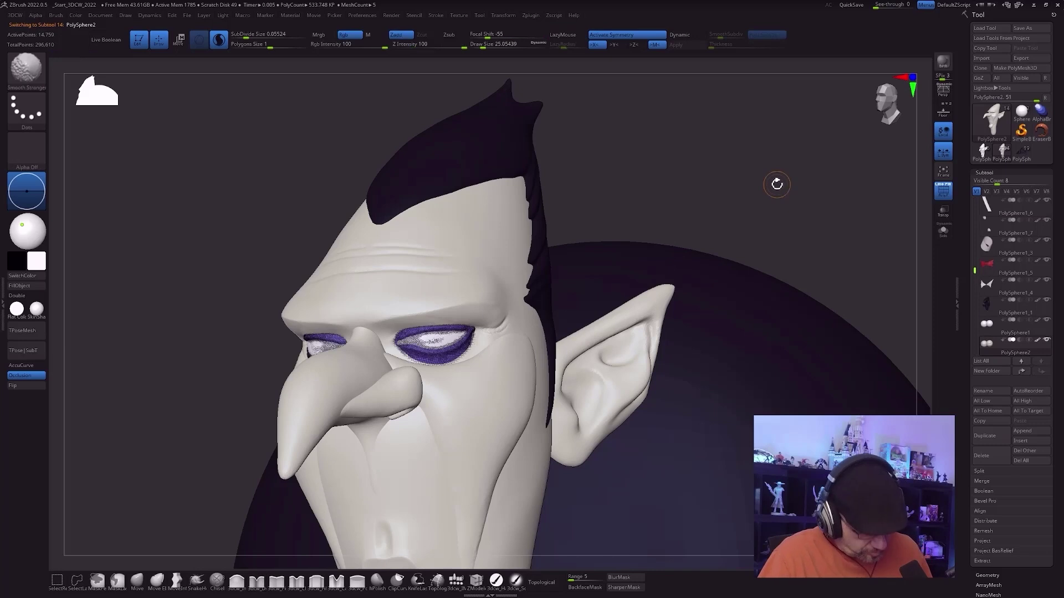
left_click_drag(726, 204, 711, 216)
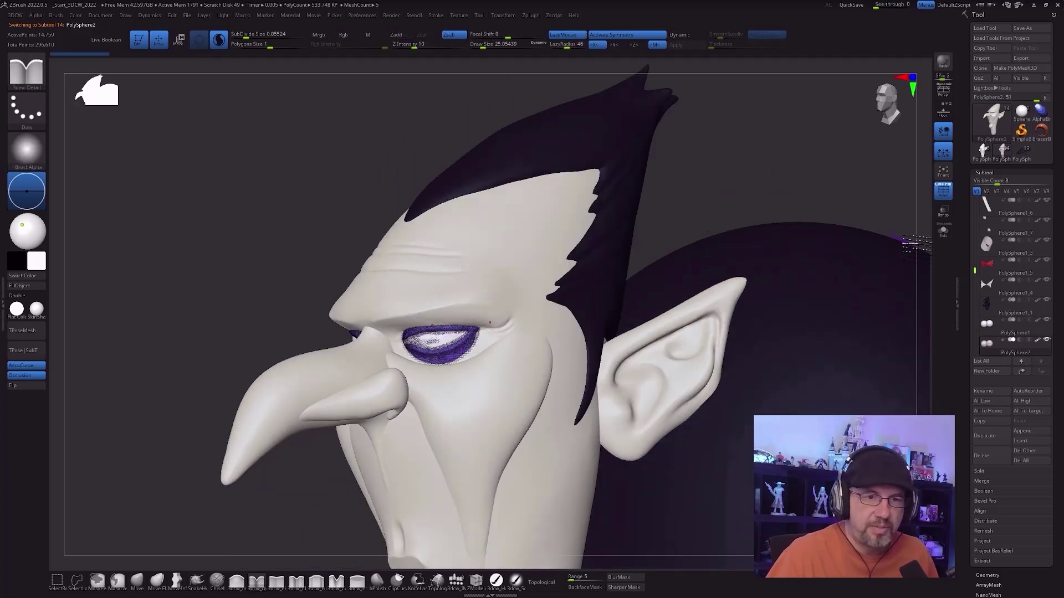
left_click(937, 237)
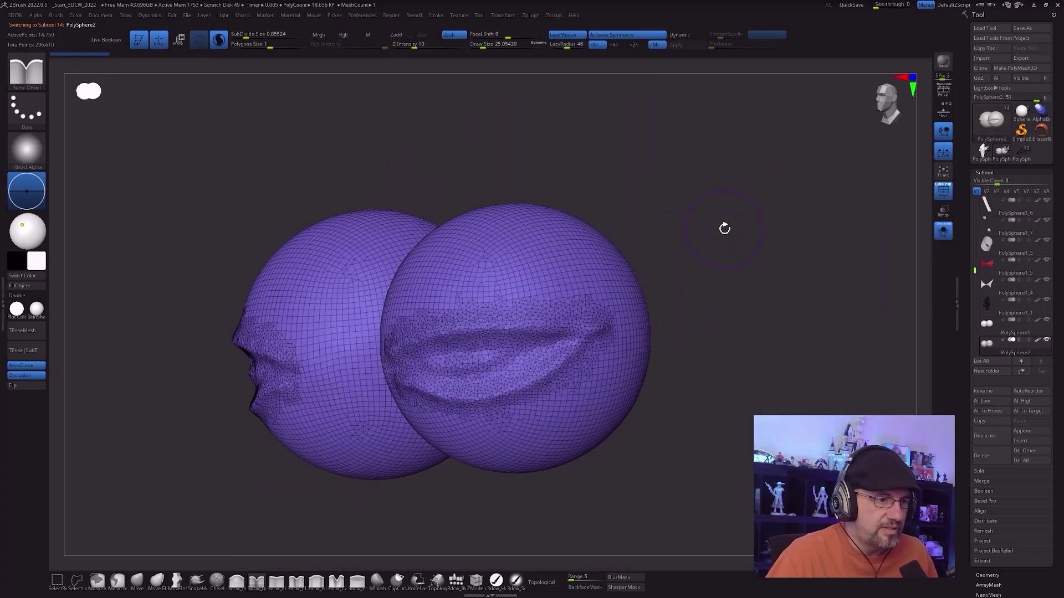
left_click_drag(689, 222, 681, 222, "alt")
left_click_drag(663, 278, 695, 263)
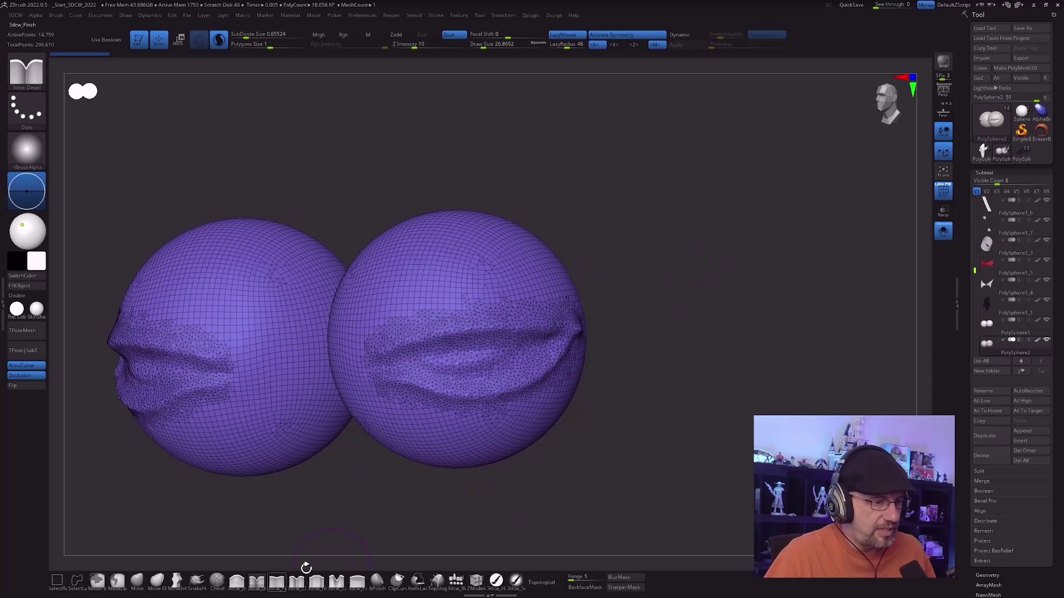
left_click(943, 232)
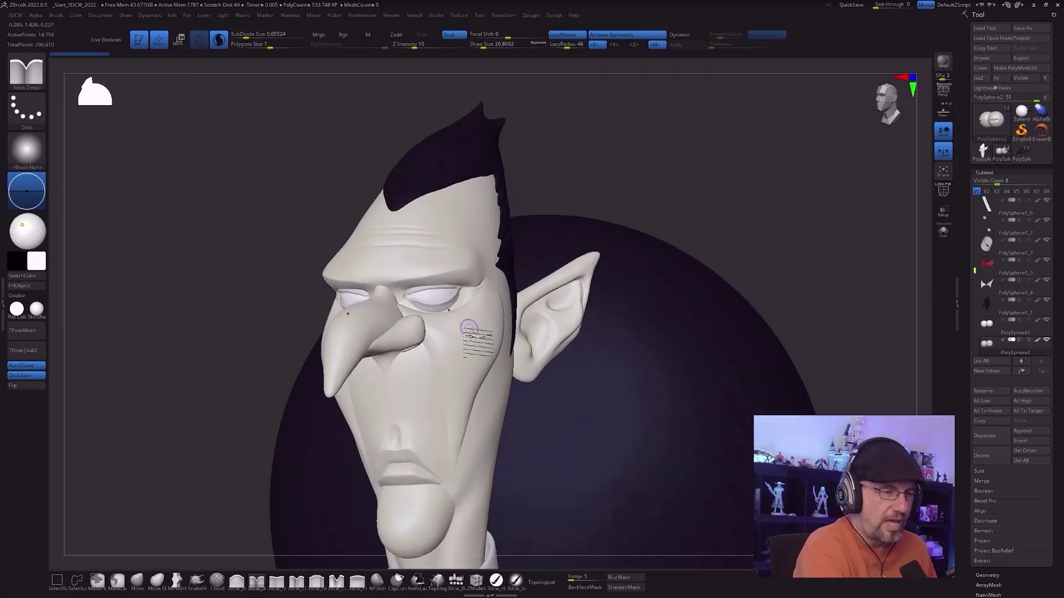
Step: Select the hair subtool, turn off its polypaint colour and check its wireframe
left_click_drag(475, 339, 488, 358, "shift")
left_click_drag(688, 368, 573, 388)
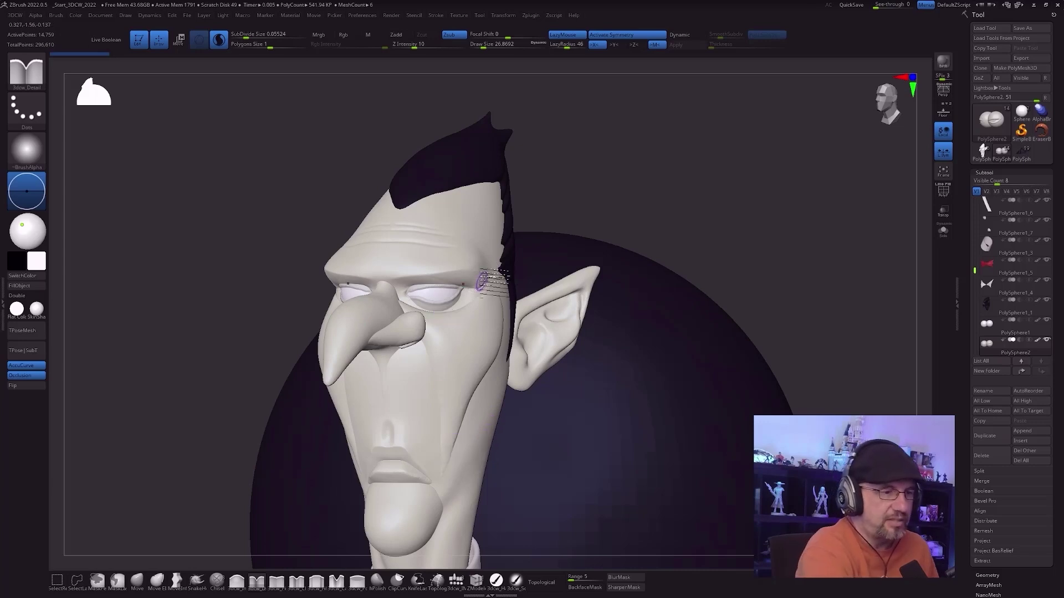
left_click_drag(462, 441, 453, 440)
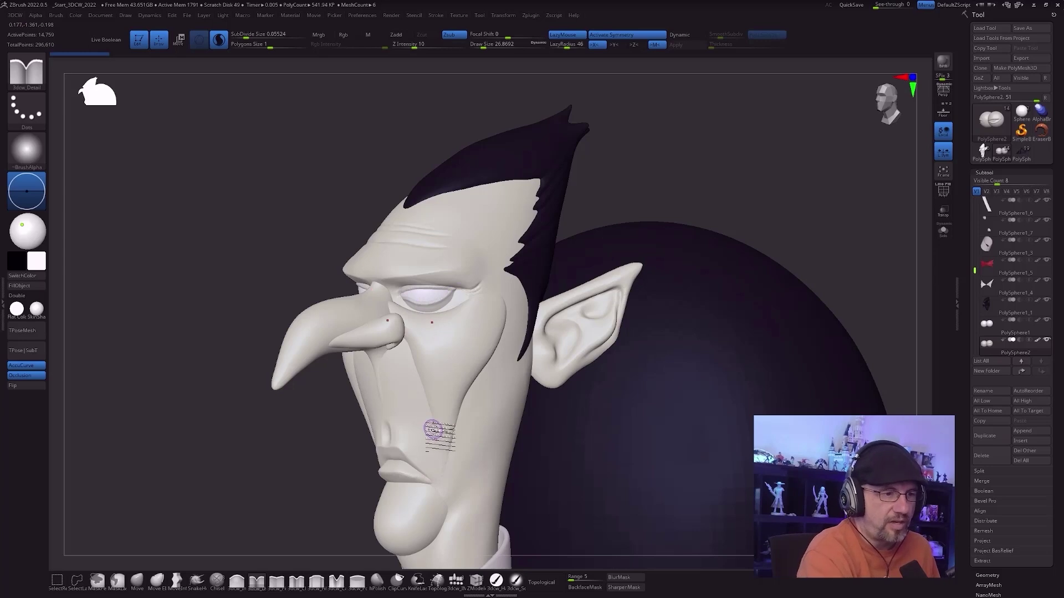
mouse_move(446, 427)
right_mouse_down()
mouse_move(438, 411)
mouse_move(463, 411)
mouse_move(435, 443)
mouse_move(438, 401)
mouse_move(475, 399)
mouse_move(428, 423)
mouse_move(451, 375)
mouse_move(456, 516)
right_mouse_up()
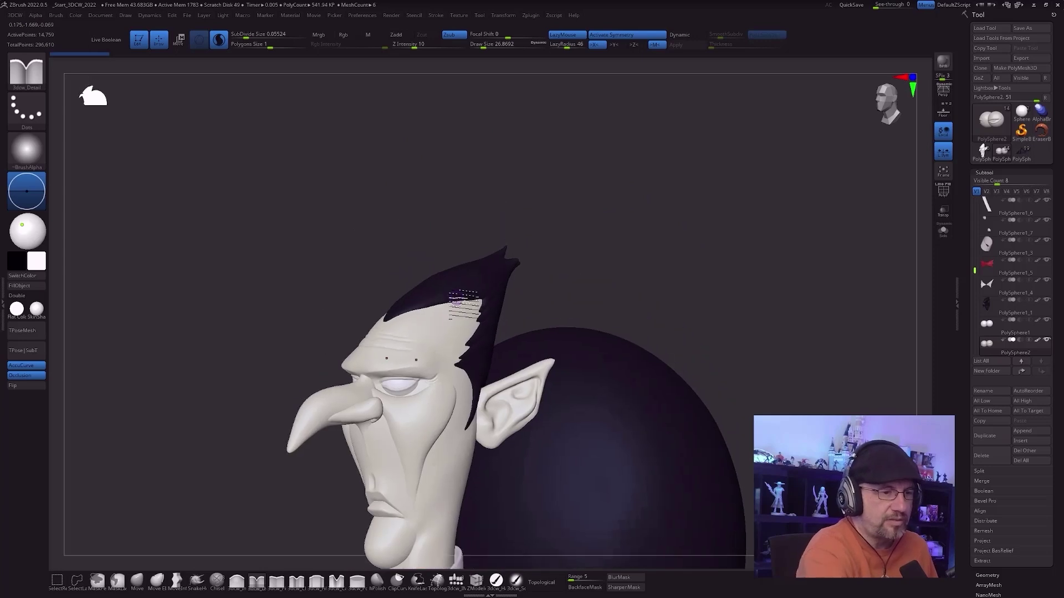
right_click_drag(722, 331, 693, 286)
key("shift+f")
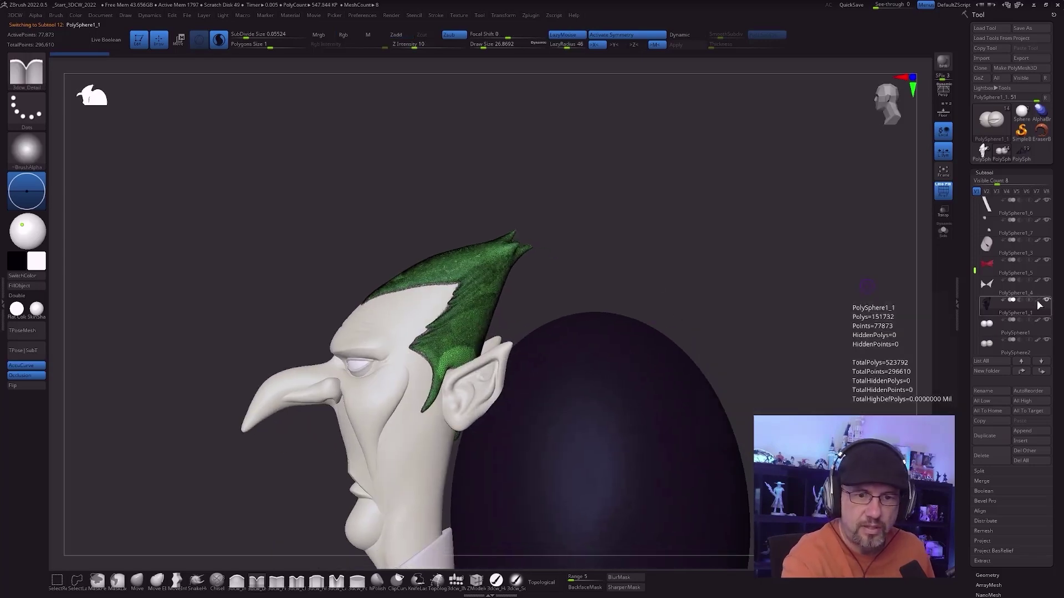
right_click_drag(160, 343, 166, 375, "ctrl")
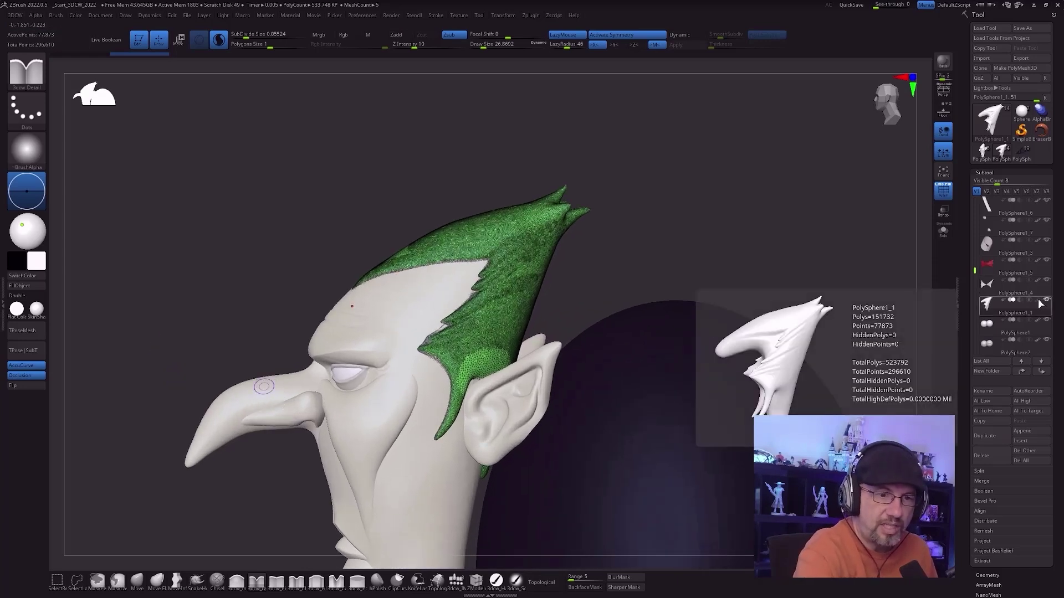
mouse_move(577, 291)
right_mouse_down()
mouse_move(608, 290)
mouse_move(603, 302)
right_mouse_up()
key("shift+f")
Step: Choose the ScribeStandard brush for the hair and set its draw size to 28.75
key("s")
left_click_drag(602, 305, 608, 306)
right_click_drag(613, 301, 605, 304)
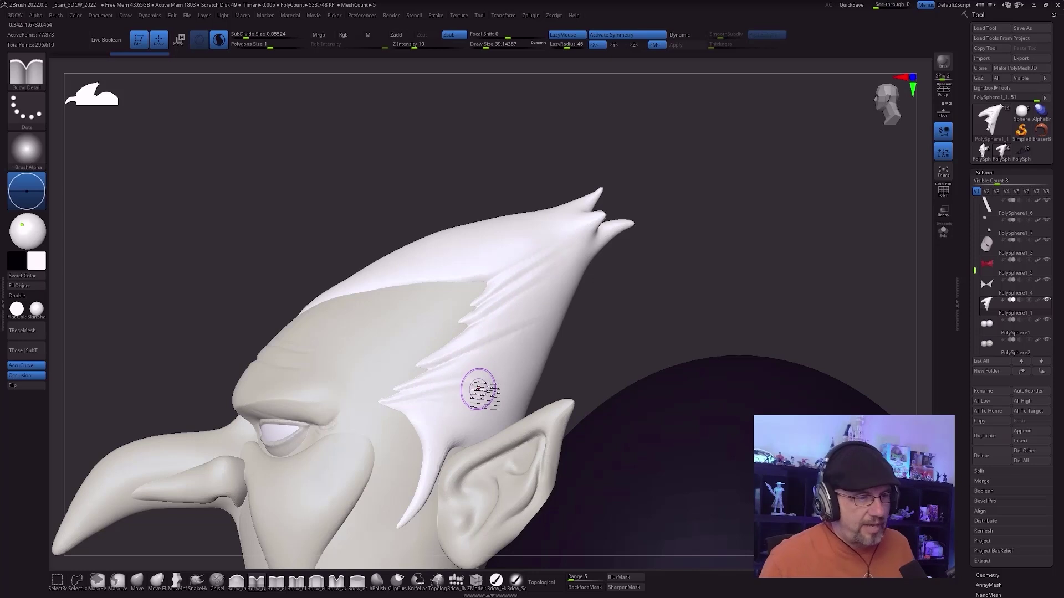
left_click_drag(596, 343, 541, 259)
mouse_move(612, 266)
left_mouse_down()
mouse_move(622, 244)
mouse_move(614, 254)
left_mouse_up()
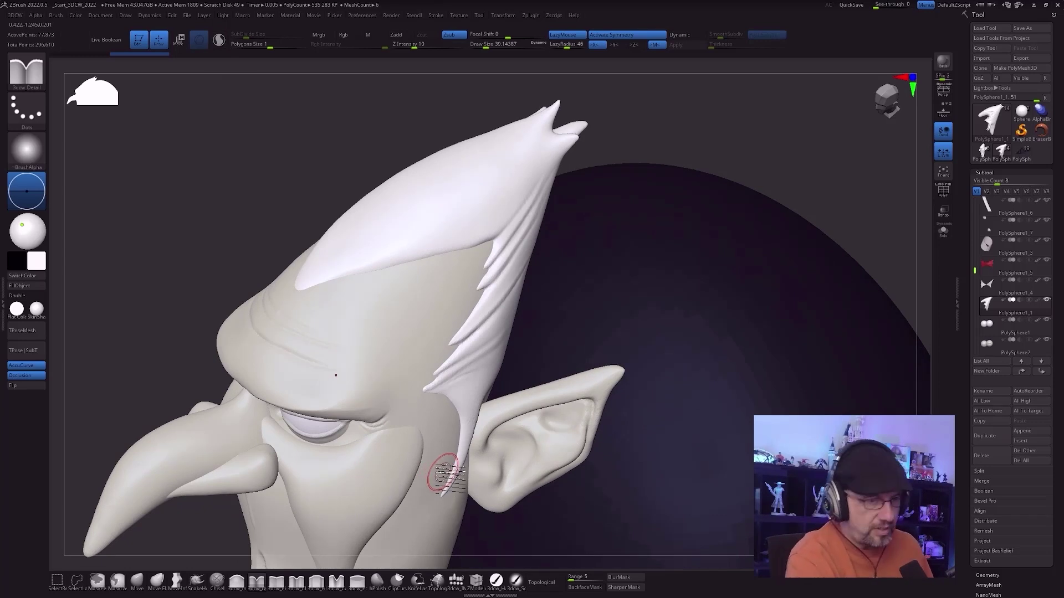
key("b")
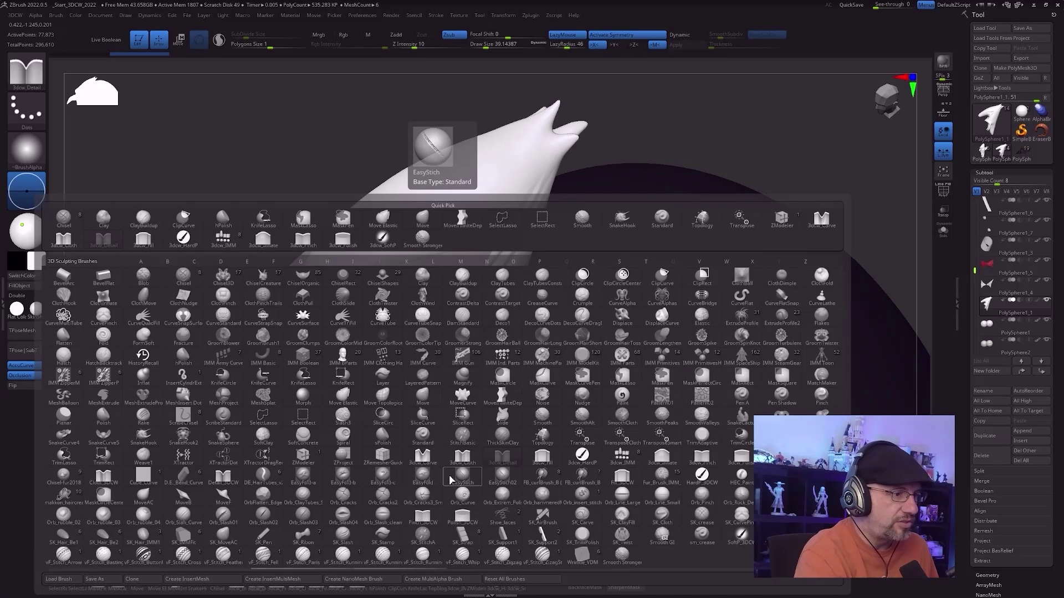
left_click(224, 420)
right_click_drag(494, 325, 495, 444, "alt")
right_click_drag(491, 368, 492, 407)
key("s")
left_click_drag(459, 357, 456, 356)
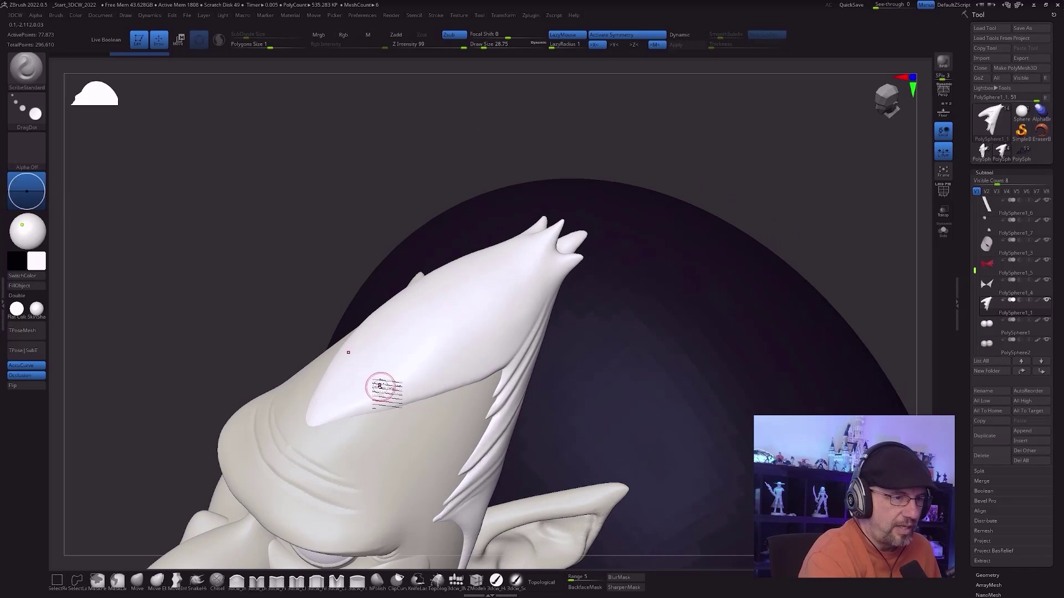
Step: Try a scribed stroke on the upper part of the hair and undo it
left_click_drag(520, 290, 519, 283)
mouse_move(535, 401)
right_mouse_down()
mouse_move(528, 385)
mouse_move(535, 392)
right_mouse_up()
key("ctrl+z")
Step: Isolate the hair subtool and frame its upper surface for sculpting
left_click(940, 238)
right_click_drag(514, 432, 517, 469, "ctrl")
right_click_drag(567, 427, 440, 483, "alt")
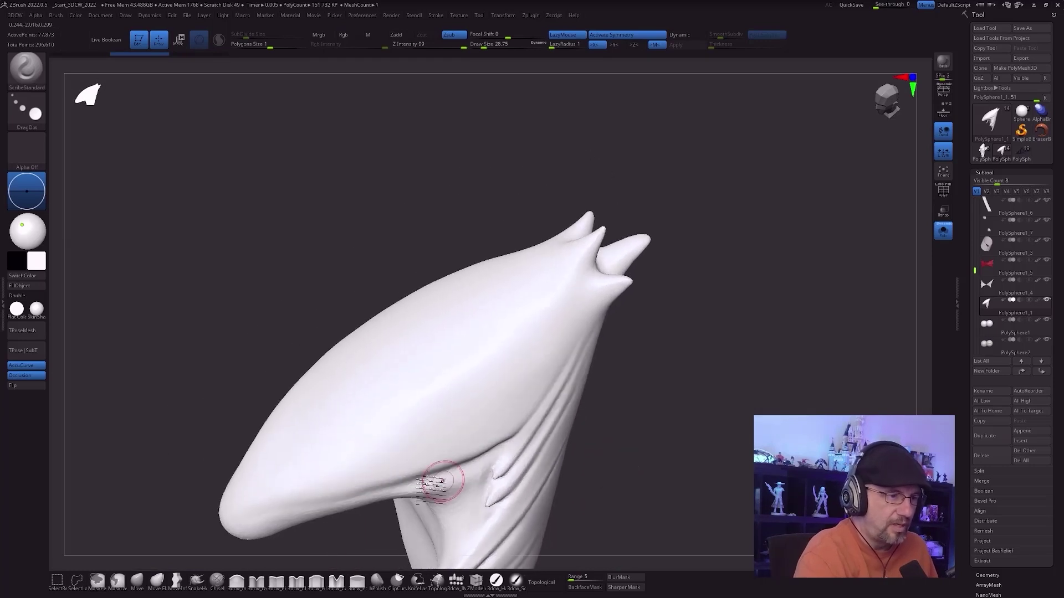
Step: Try carving a long groove along the top of the hair from front toward the tips, and undo it
left_click_drag(298, 476, 541, 318)
mouse_move(644, 461)
right_mouse_down()
mouse_move(650, 441)
mouse_move(637, 451)
mouse_move(644, 466)
right_mouse_up()
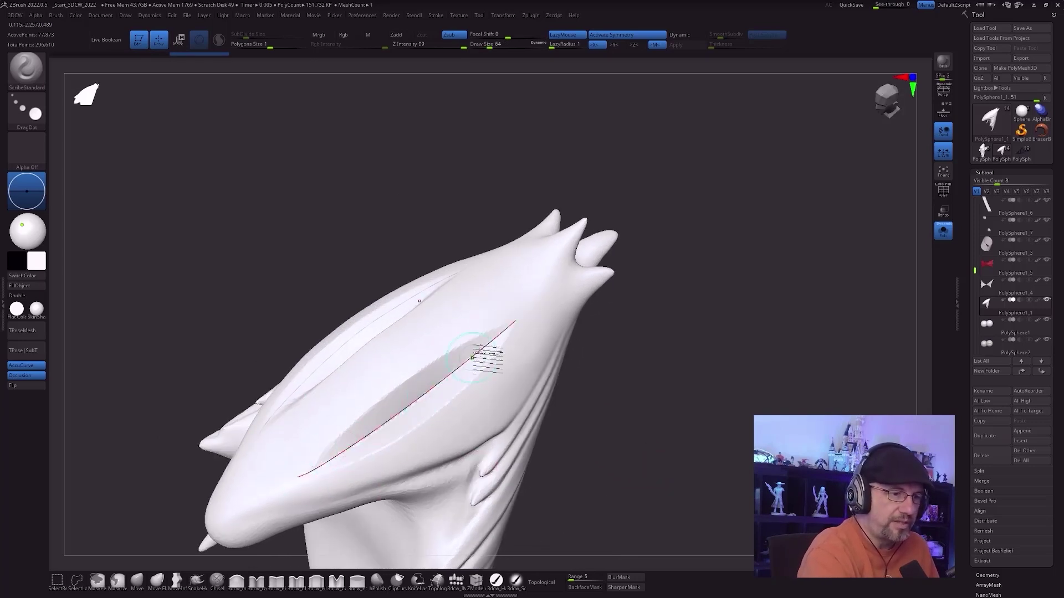
right_click_drag(707, 440, 585, 442)
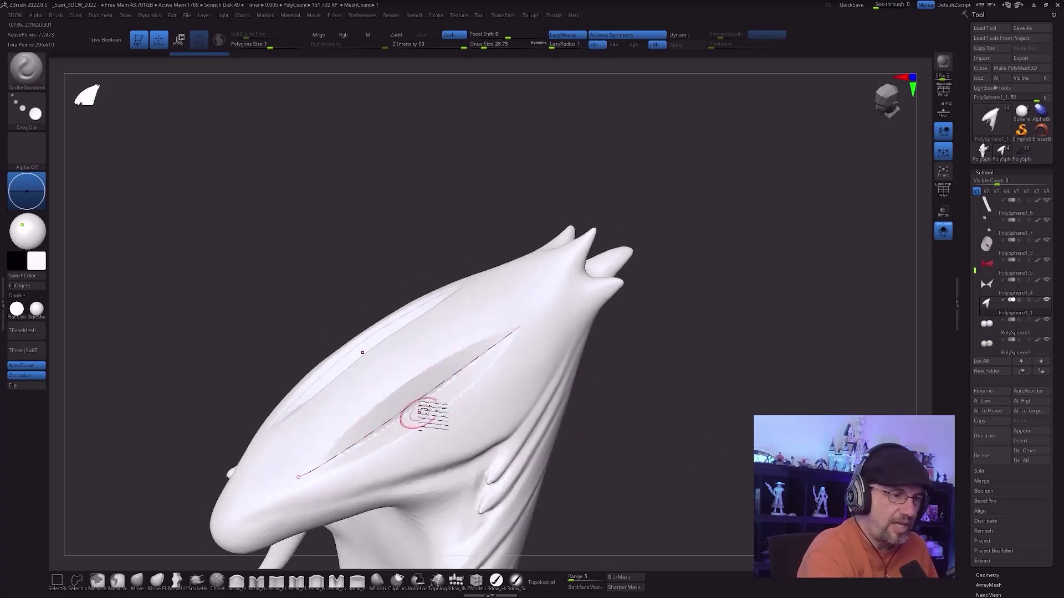
right_click_drag(644, 406, 654, 417)
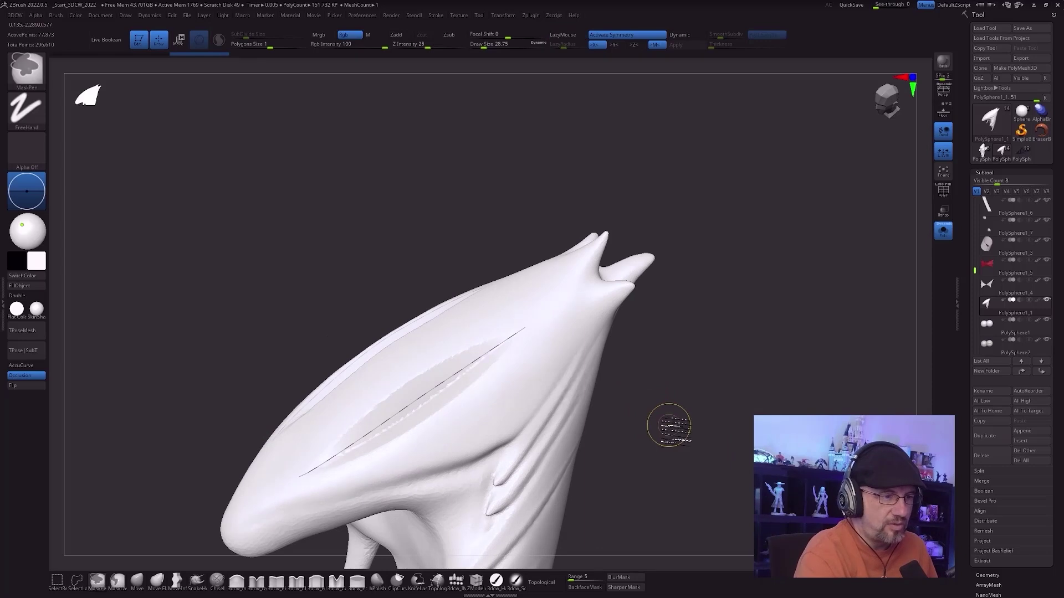
key("ctrl+z")
Step: Set the brush draw size to about 17
key("s")
left_click_drag(660, 428, 655, 430)
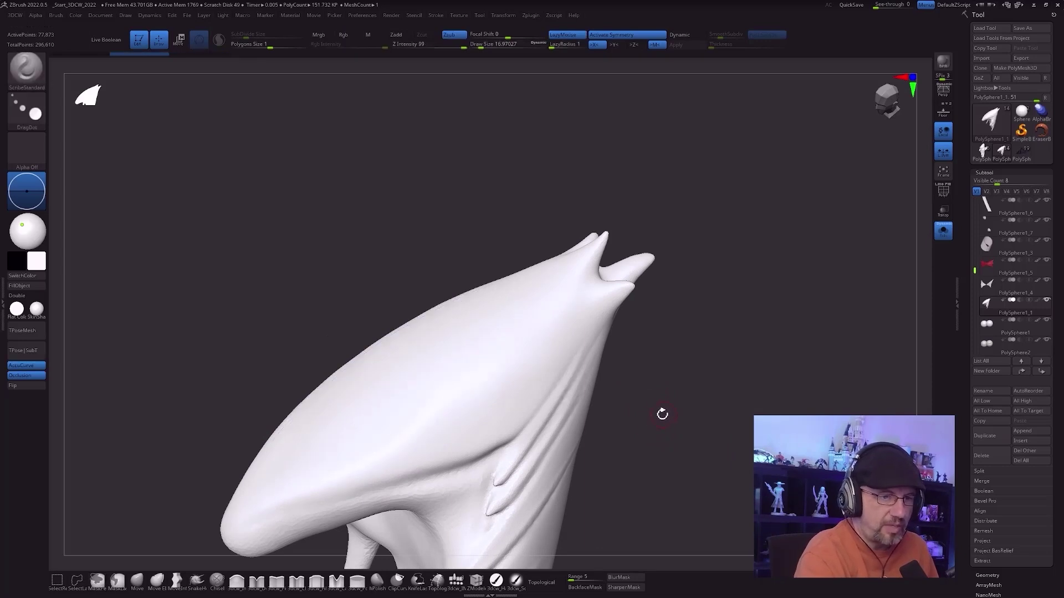
Step: Try a thinner scribed line across the hair's upper surface and undo it
left_click_drag(522, 347, 521, 336)
left_click_drag(619, 453, 668, 433)
key("ctrl+z")
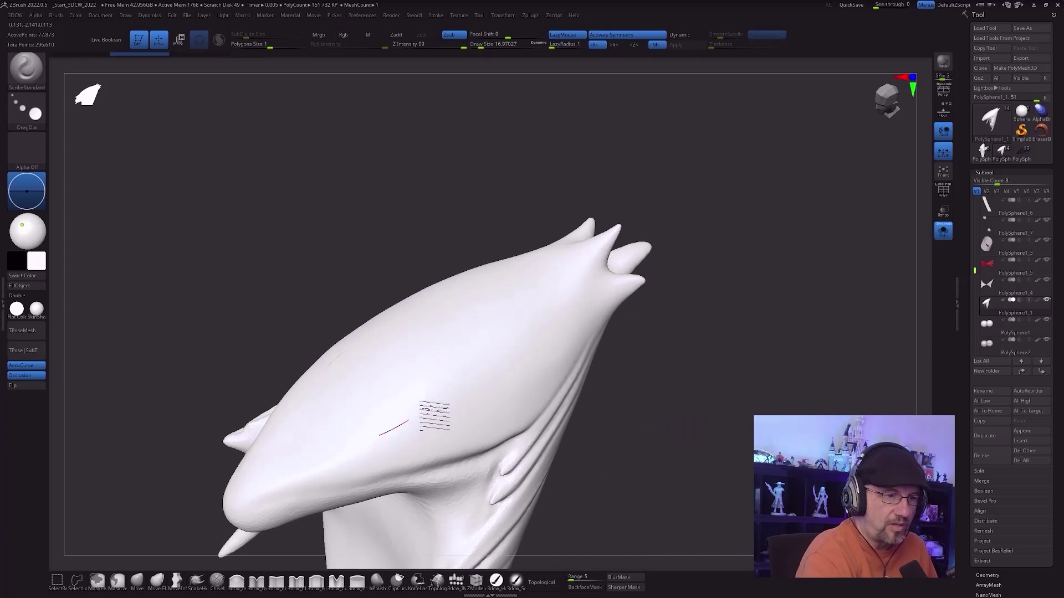
Step: Try scribing strand lines from the middle of the hair toward its spiky tips, and undo all of them
left_click_drag(435, 415, 579, 278)
left_click_drag(683, 452, 640, 440)
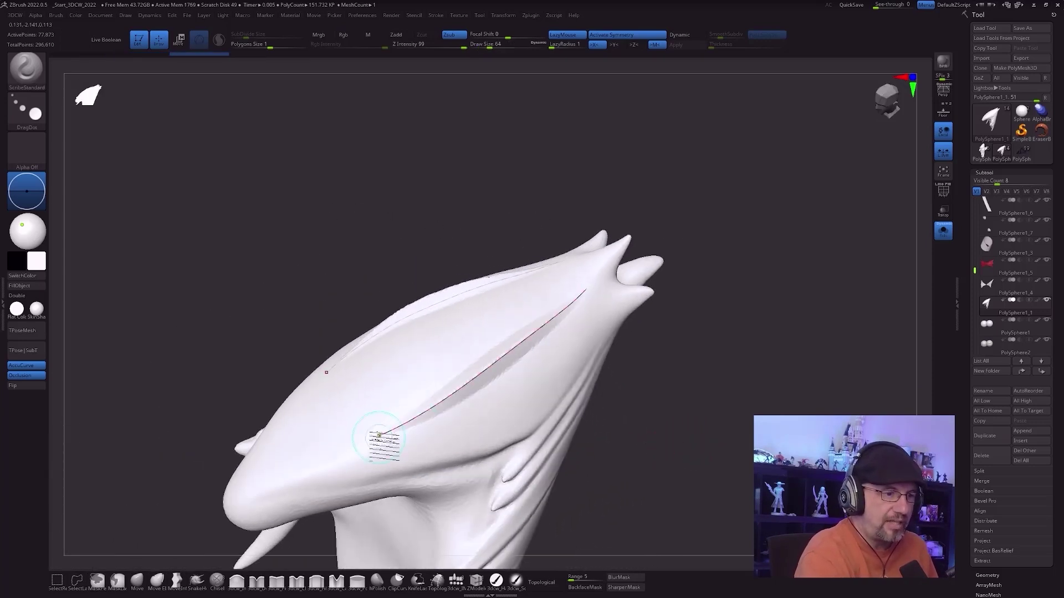
left_click_drag(380, 438, 355, 447)
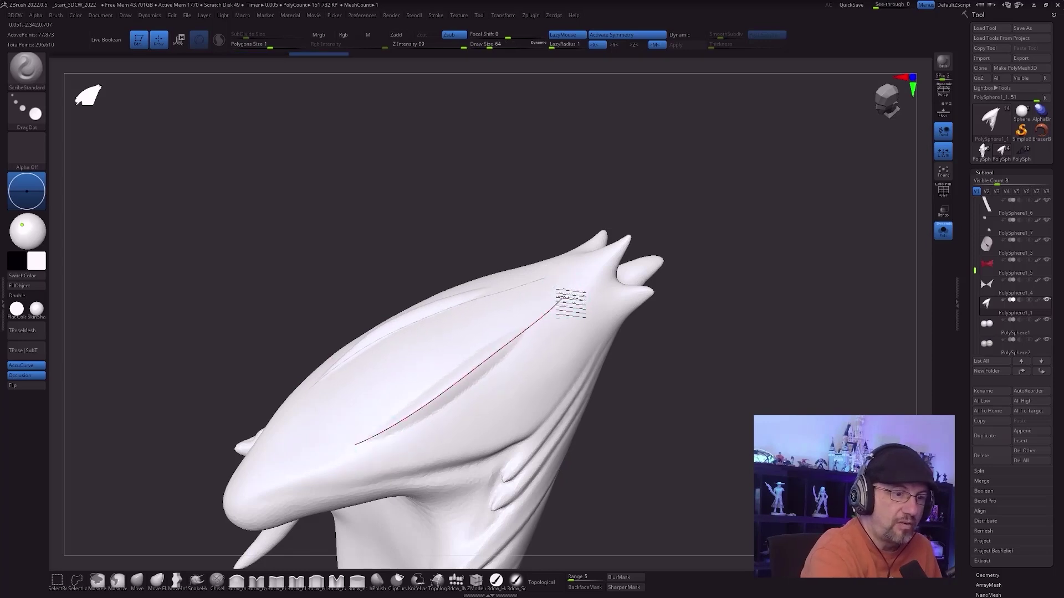
mouse_move(571, 302)
right_mouse_down()
mouse_move(563, 410)
mouse_move(537, 411)
right_mouse_up()
left_click_drag(383, 474, 372, 485)
mouse_move(458, 473)
right_mouse_down()
mouse_move(642, 477)
mouse_move(634, 487)
mouse_move(644, 487)
right_mouse_up()
key("ctrl")
key("ctrl+z")
key("ctrl+z")
key("ctrl+z")
key("ctrl+z")
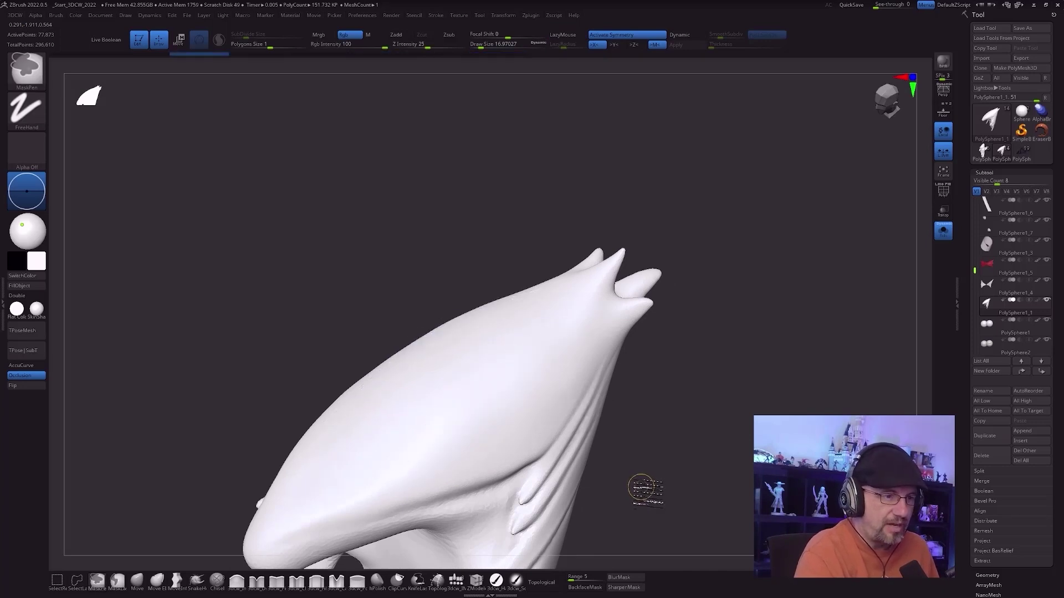
key("ctrl+z")
Step: Switch to the ScribeChisel brush for detailing the isolated hair
right_click_drag(646, 472, 646, 374)
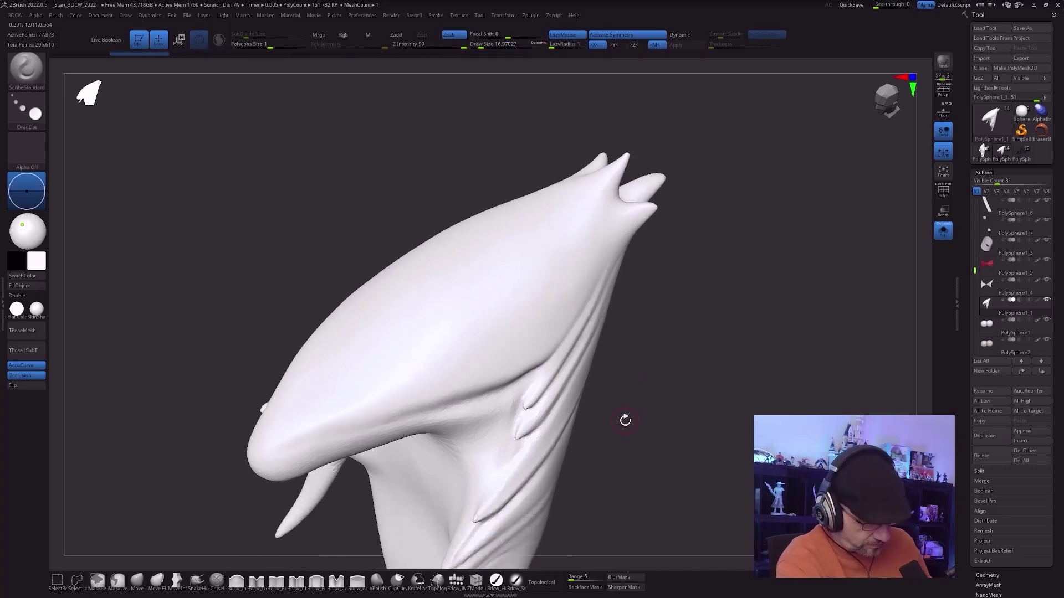
key("b")
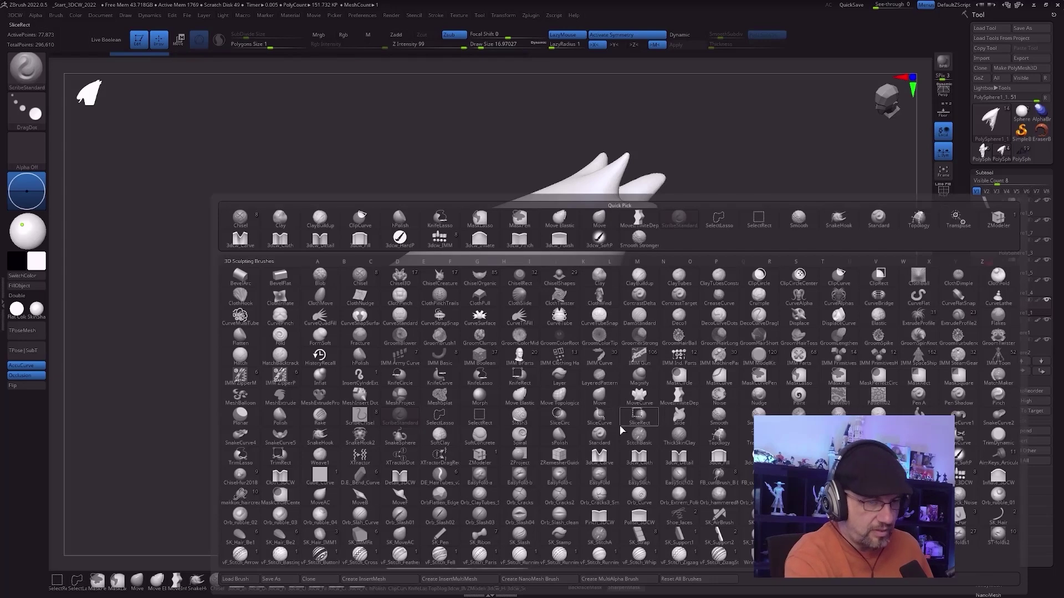
left_click(361, 416)
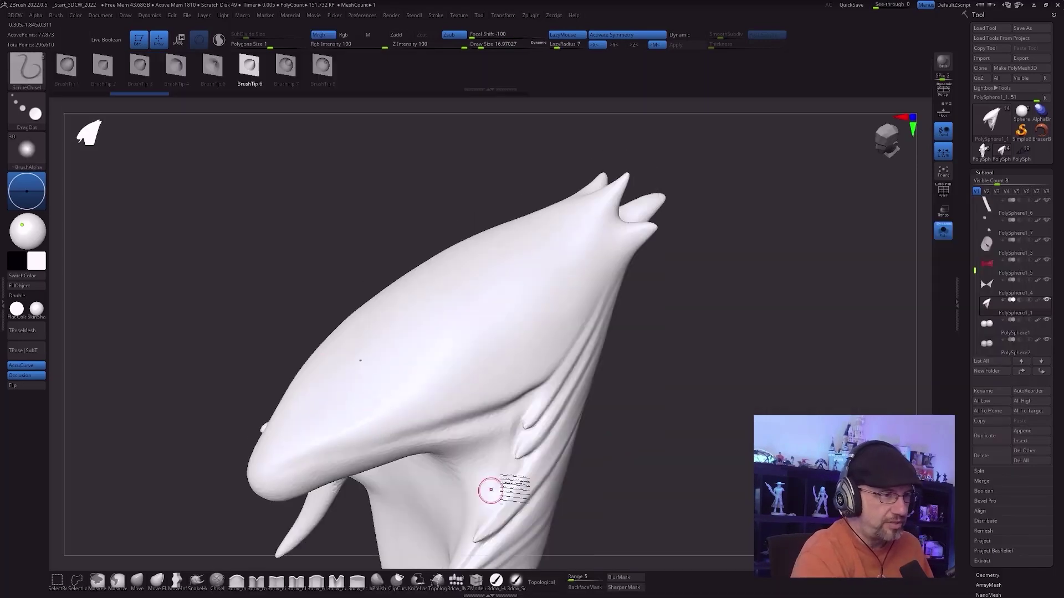
Step: Try scribing strand lines across the hair's upper side at a draw size of about 29, and undo them
right_click_drag(621, 419, 630, 396)
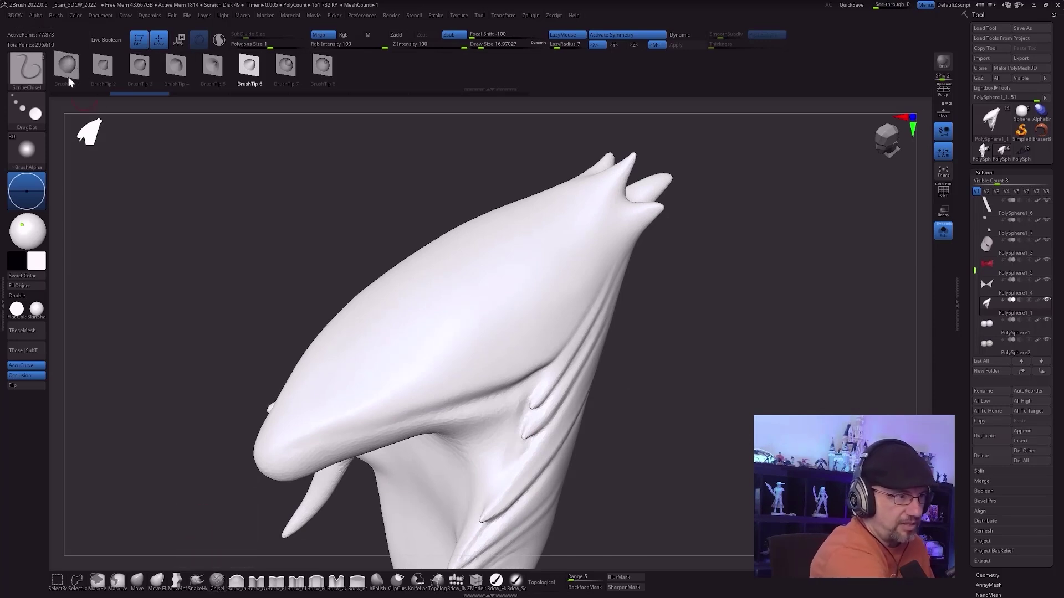
left_click_drag(391, 395, 576, 244)
mouse_move(670, 403)
right_mouse_down()
mouse_move(680, 413)
mouse_move(670, 409)
right_mouse_up()
key("s")
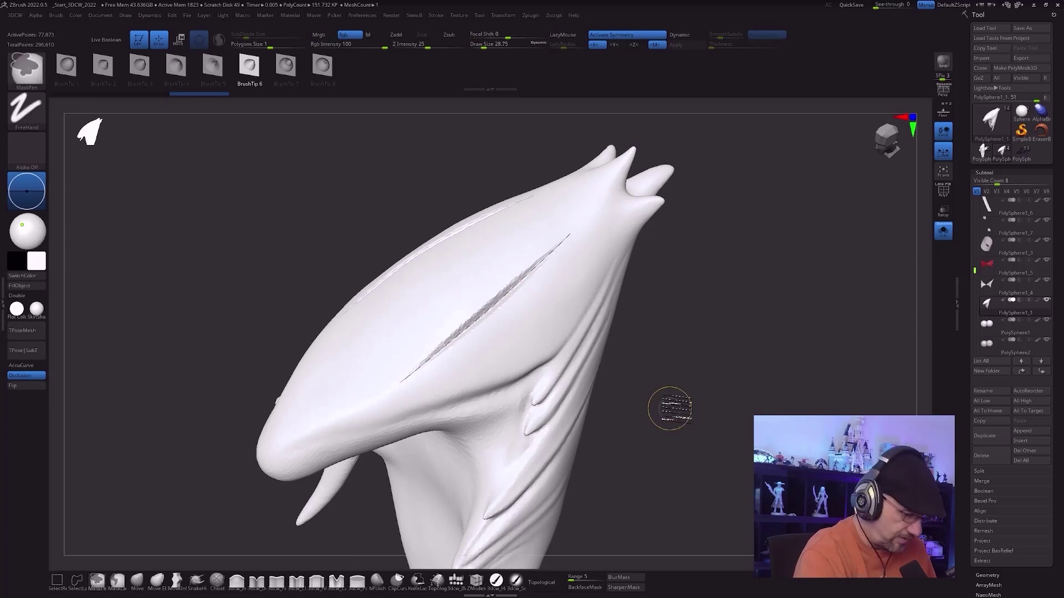
key("ctrl+z")
left_click_drag(438, 360, 607, 229)
mouse_move(689, 413)
right_mouse_down()
mouse_move(678, 409)
mouse_move(706, 406)
mouse_move(696, 408)
right_mouse_up()
key("ctrl+z")
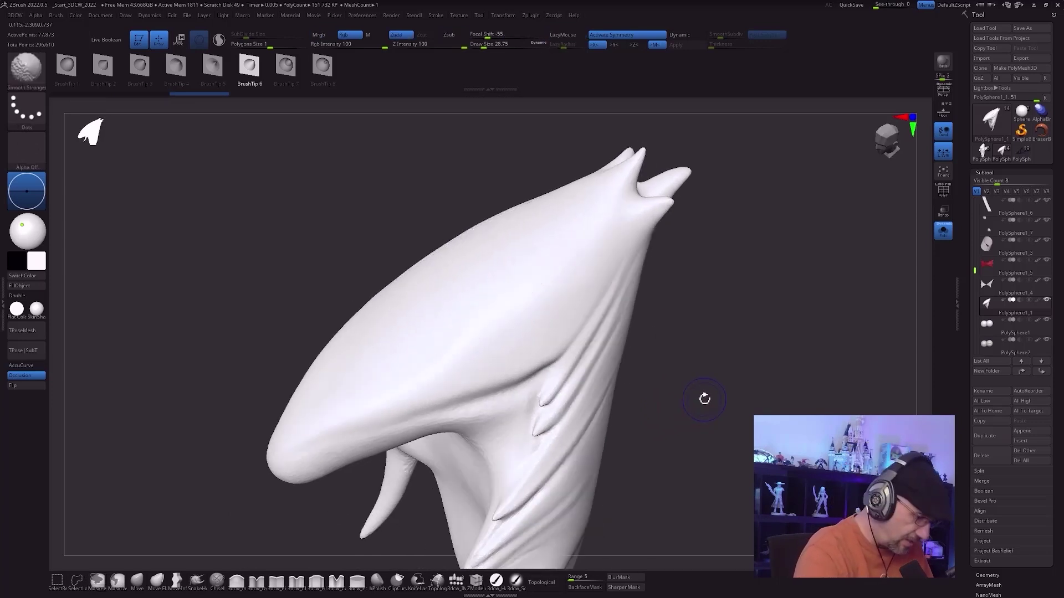
Step: Check the hair's wireframe and densify the mesh of its upper surface by smoothing in Sculptris Pro mode
key("shift+f")
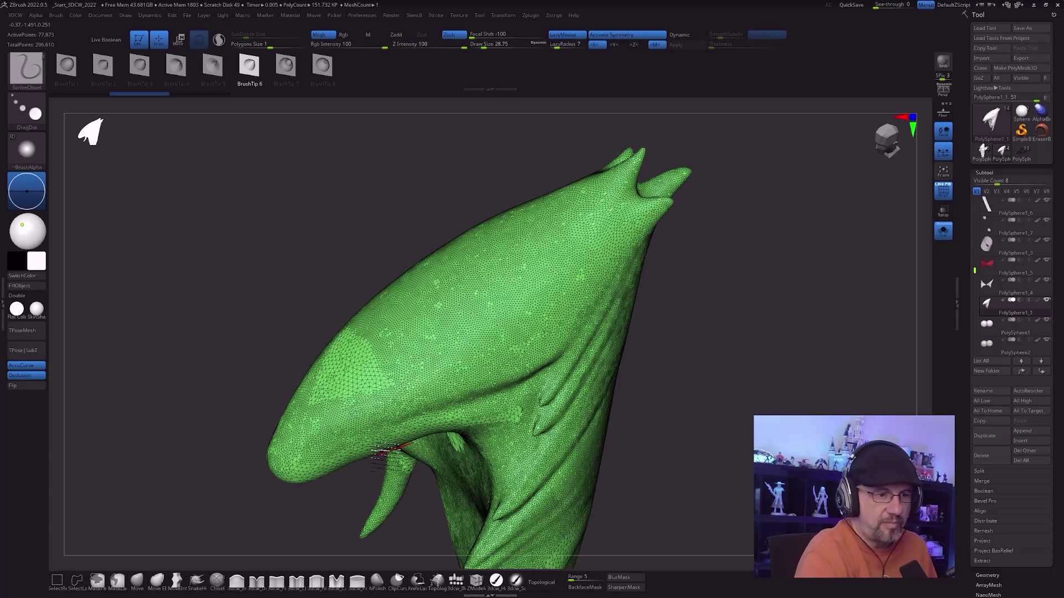
right_click_drag(665, 394, 644, 424)
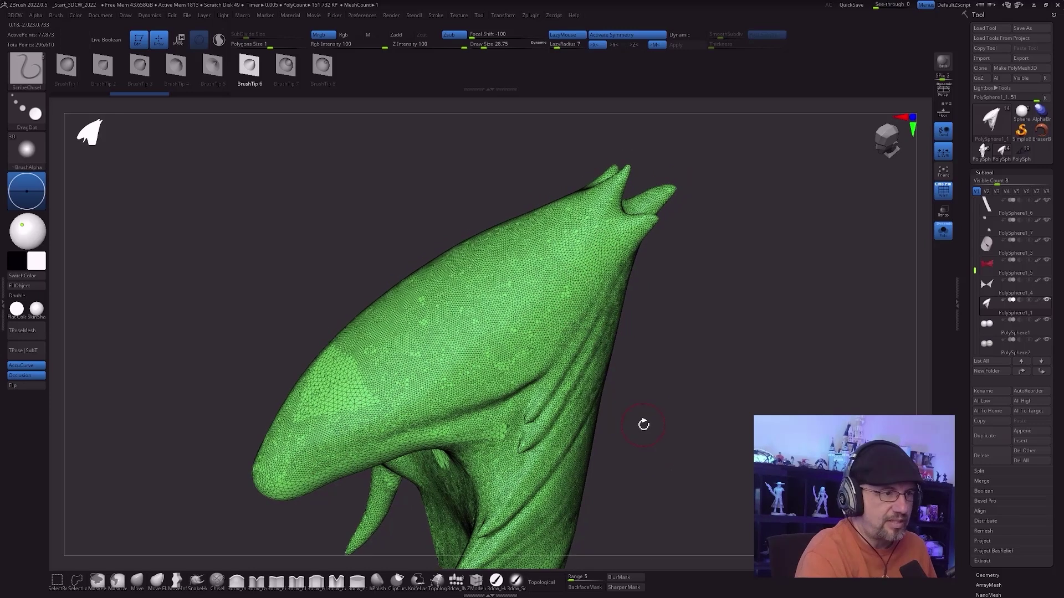
key("shift")
left_click(219, 41)
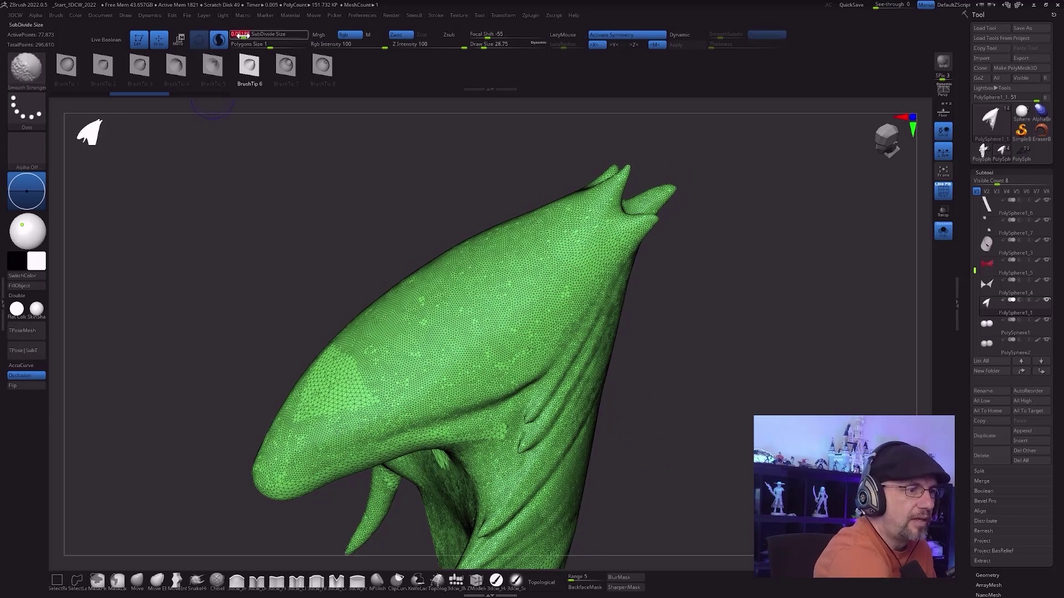
mouse_move(363, 424)
left_mouse_down()
mouse_move(548, 288)
mouse_move(462, 324)
mouse_move(299, 465)
mouse_move(454, 410)
mouse_move(587, 272)
mouse_move(450, 423)
mouse_move(582, 247)
mouse_move(532, 235)
mouse_move(382, 338)
mouse_move(279, 468)
mouse_move(386, 435)
left_mouse_up()
left_click_drag(598, 313, 621, 261, "shift")
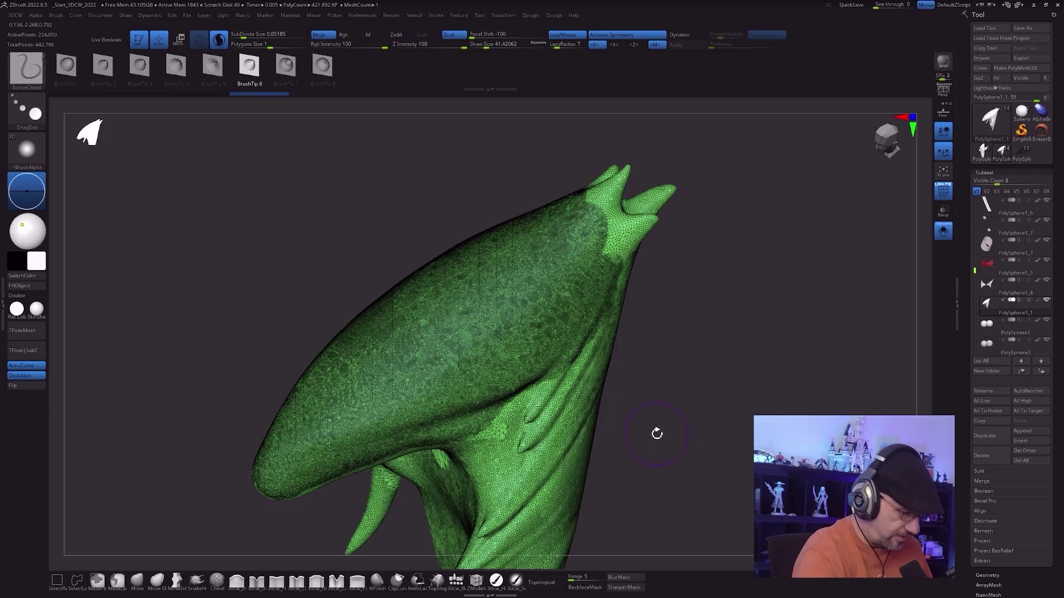
key("shift+f")
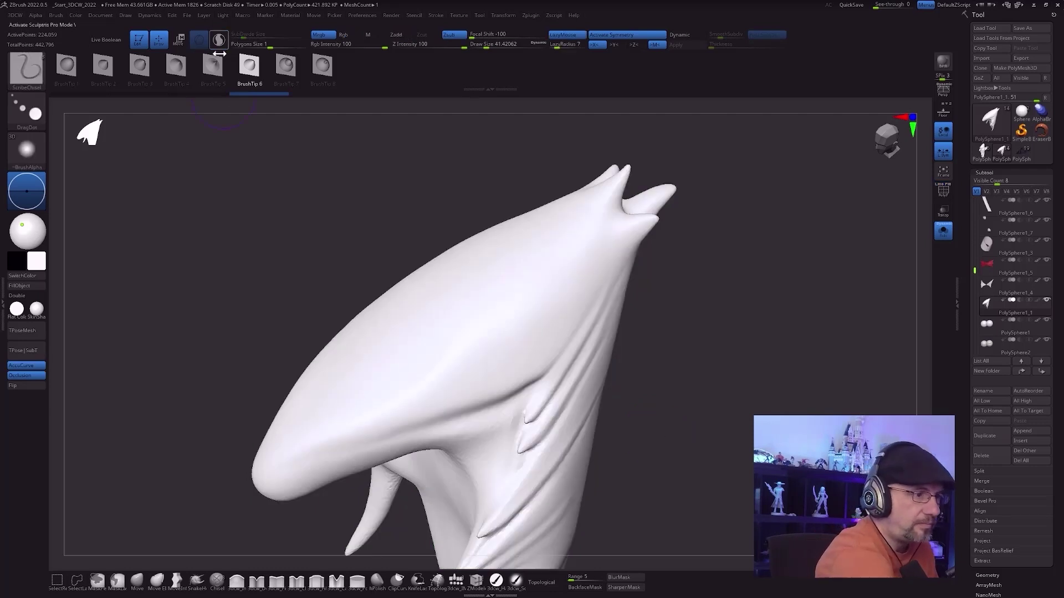
Step: Try one long scribed line across the denser hair surface at a draw size of about 41, and undo it
left_click_drag(335, 434, 594, 263)
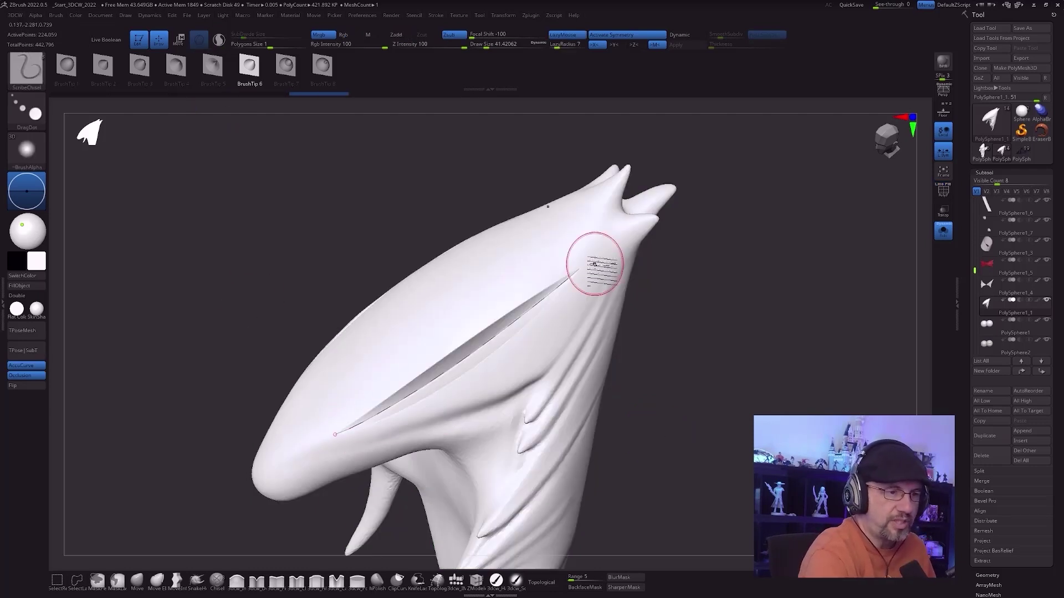
mouse_move(671, 444)
left_mouse_down()
mouse_move(657, 437)
mouse_move(722, 415)
mouse_move(703, 408)
mouse_move(706, 432)
mouse_move(684, 444)
mouse_move(684, 434)
left_mouse_up()
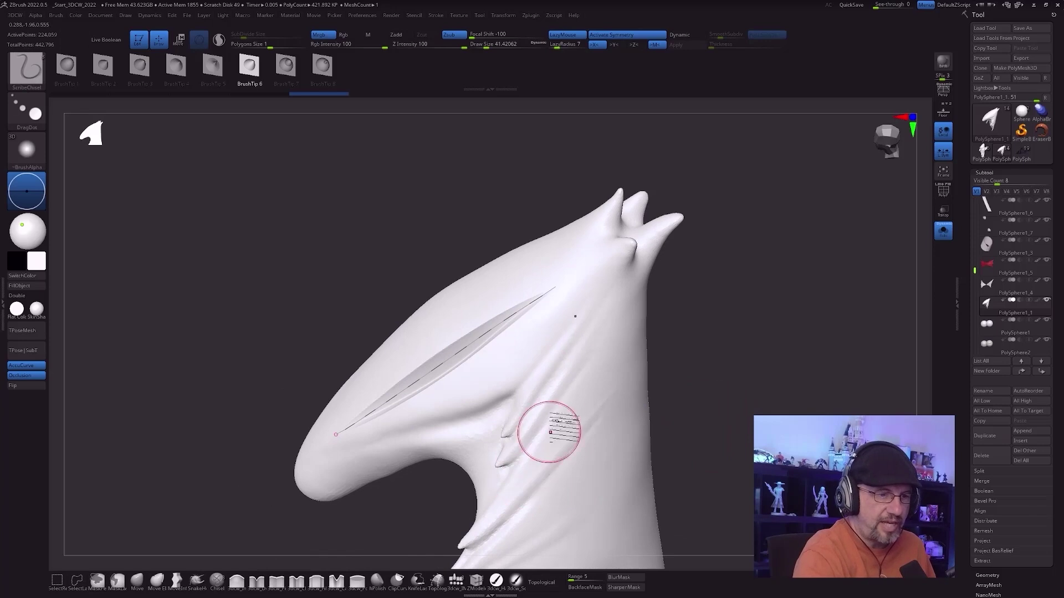
mouse_move(684, 424)
left_mouse_down()
mouse_move(697, 402)
mouse_move(712, 420)
mouse_move(715, 411)
left_mouse_up()
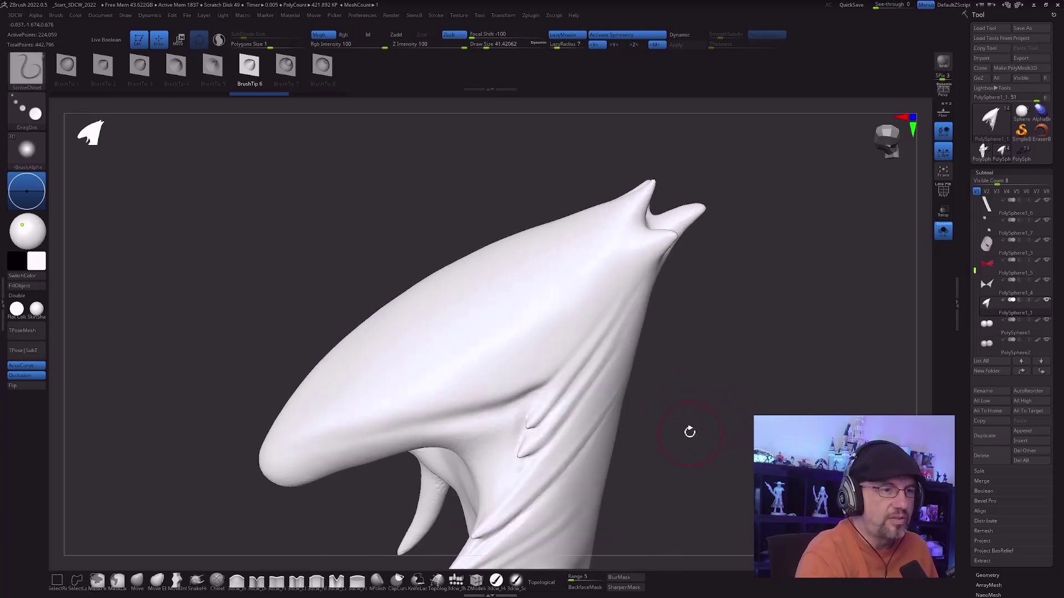
Step: Reshape the brush's Curve Falloff in the stroke's Curve Modifiers so that strokes taper at only one end
left_click(436, 17)
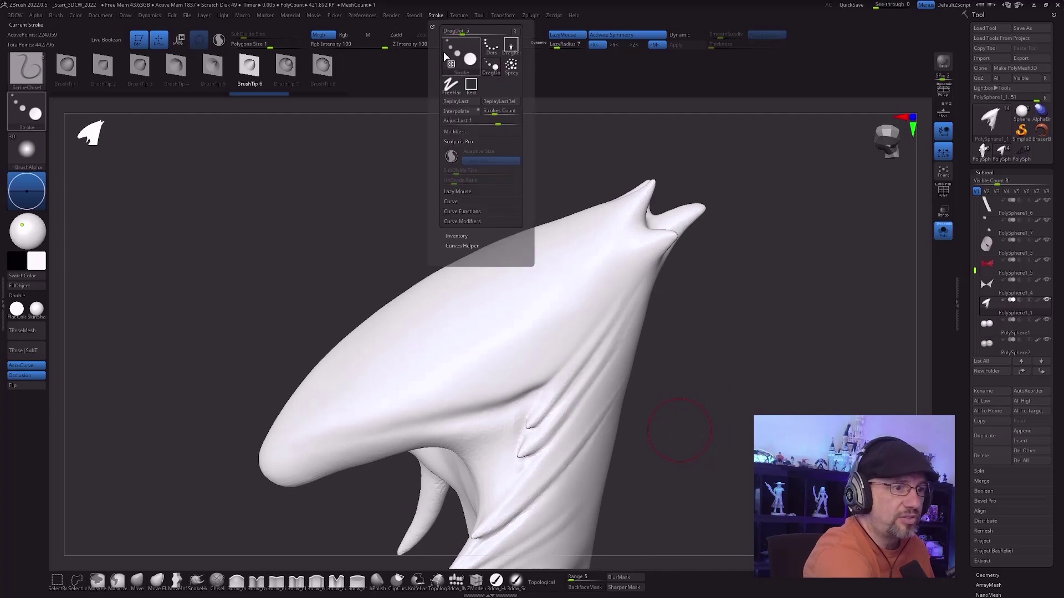
left_click(469, 222)
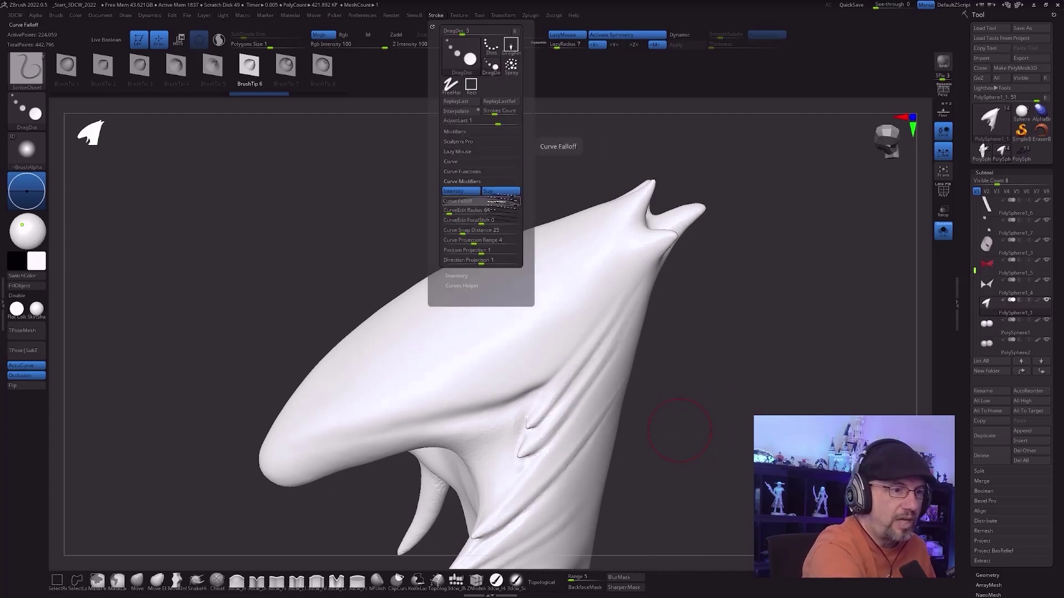
left_click(468, 200)
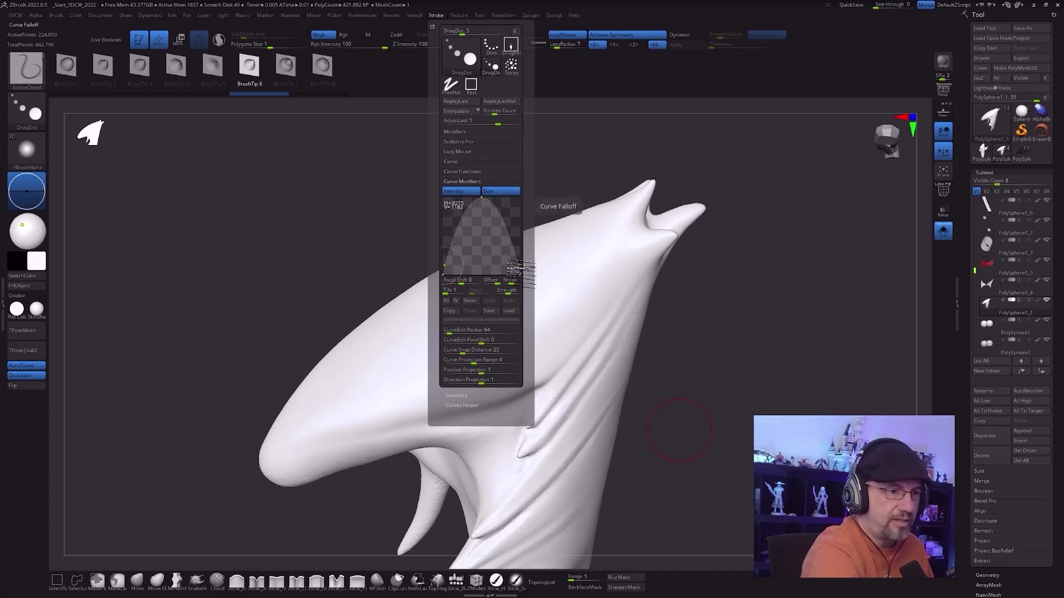
left_click_drag(520, 265, 518, 169)
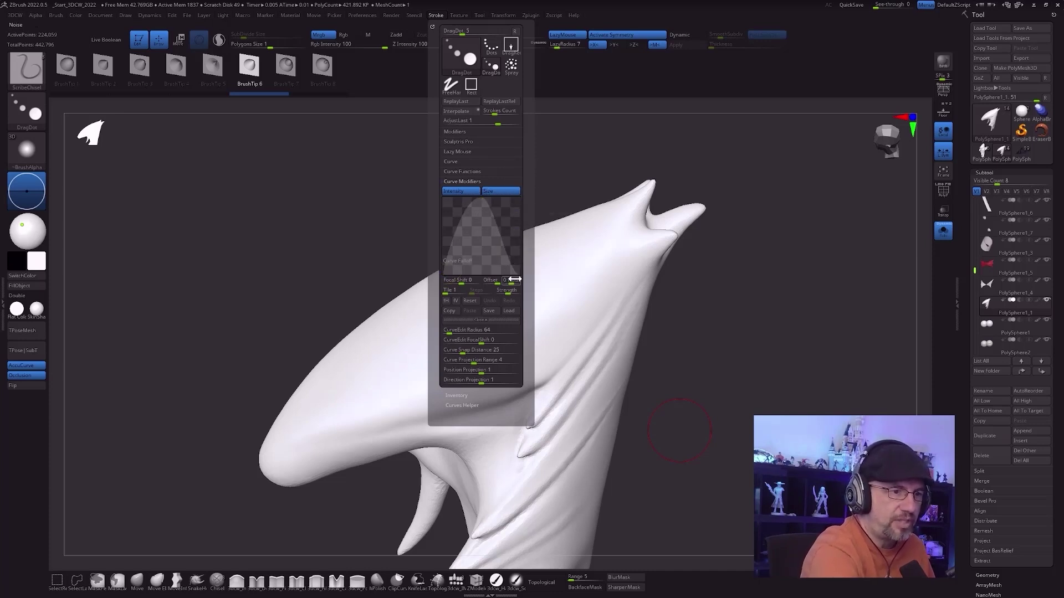
left_click_drag(517, 271, 483, 153)
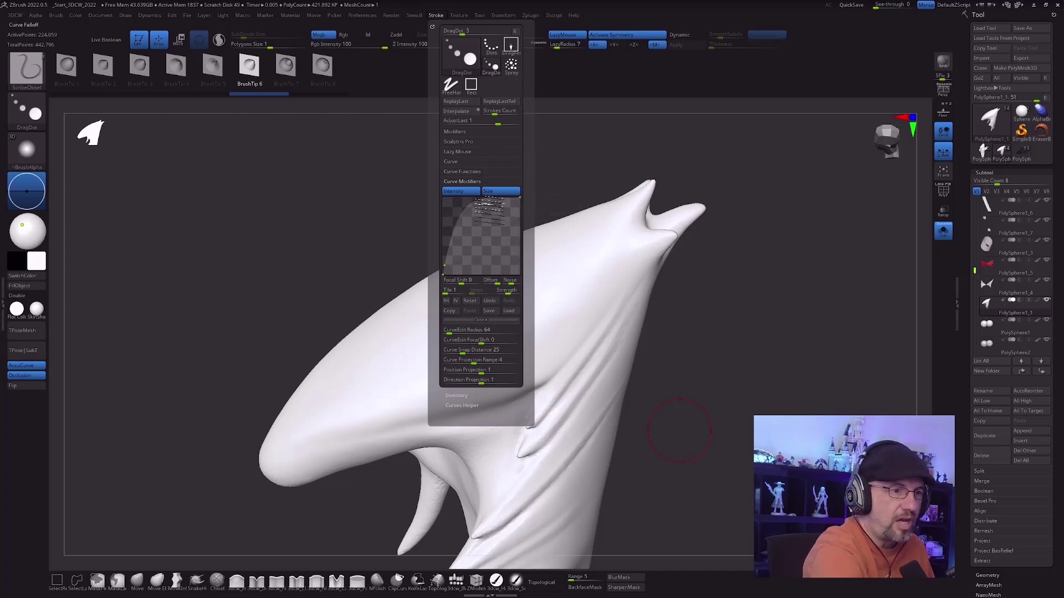
left_click_drag(455, 263, 488, 164)
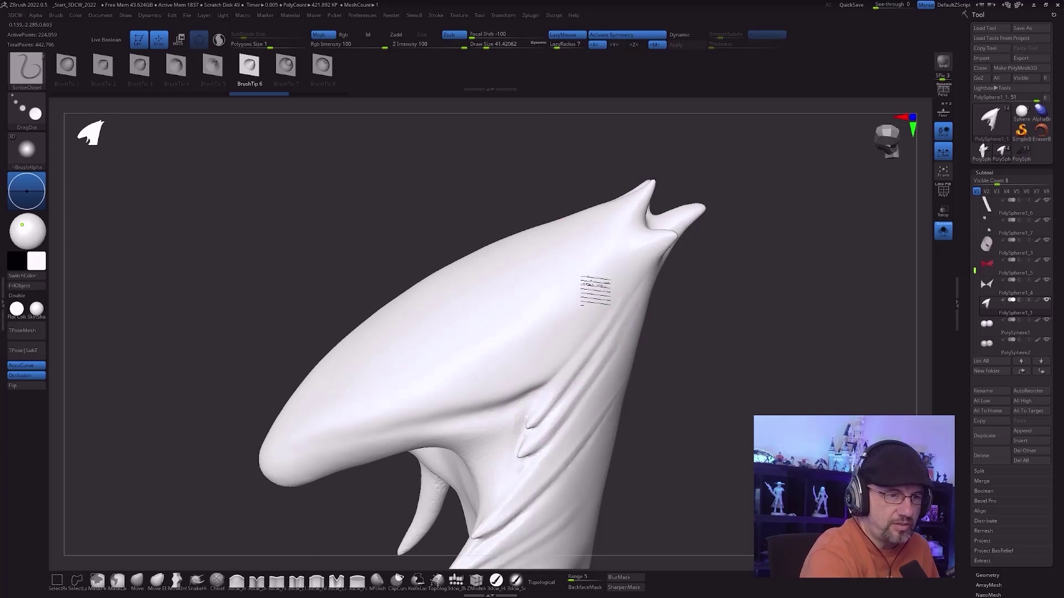
Step: Try a one-end tapered line between the spiky tips and the side of the hair, and undo it
left_click_drag(465, 407, 443, 427)
left_click_drag(665, 414, 653, 415)
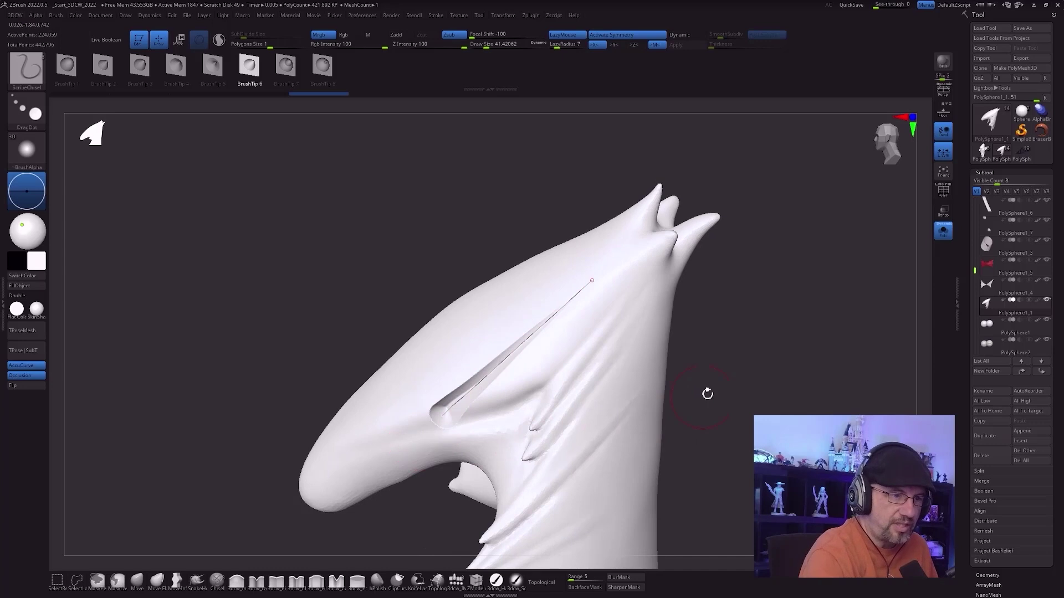
left_click_drag(705, 391, 706, 372)
key("ctrl+z")
Step: Turn off Solo mode to show the whole character, and set the brush draw size to about 27
left_click_drag(927, 236, 857, 317)
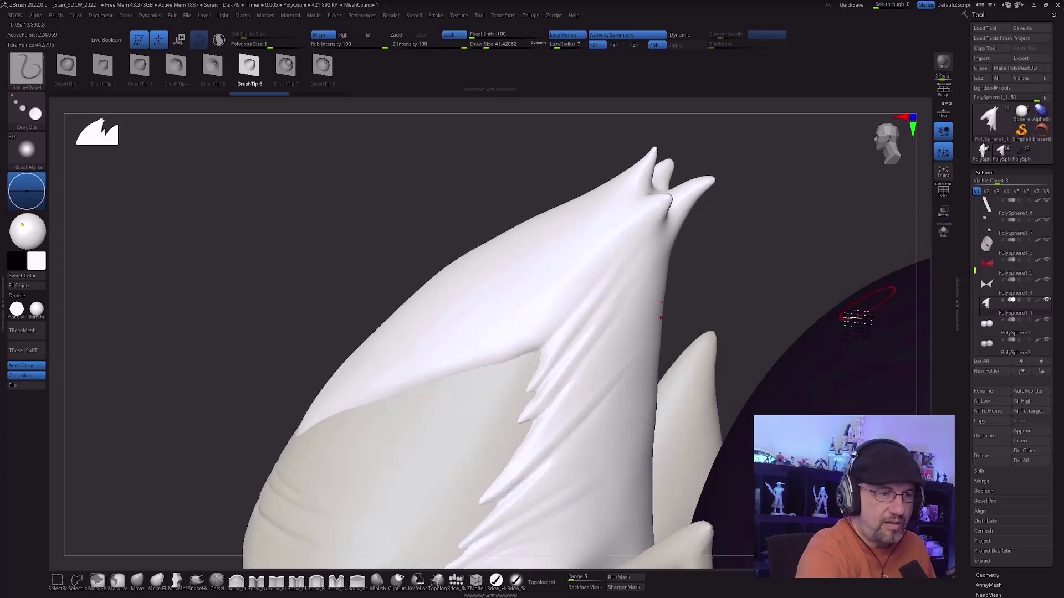
left_click_drag(727, 352, 624, 309)
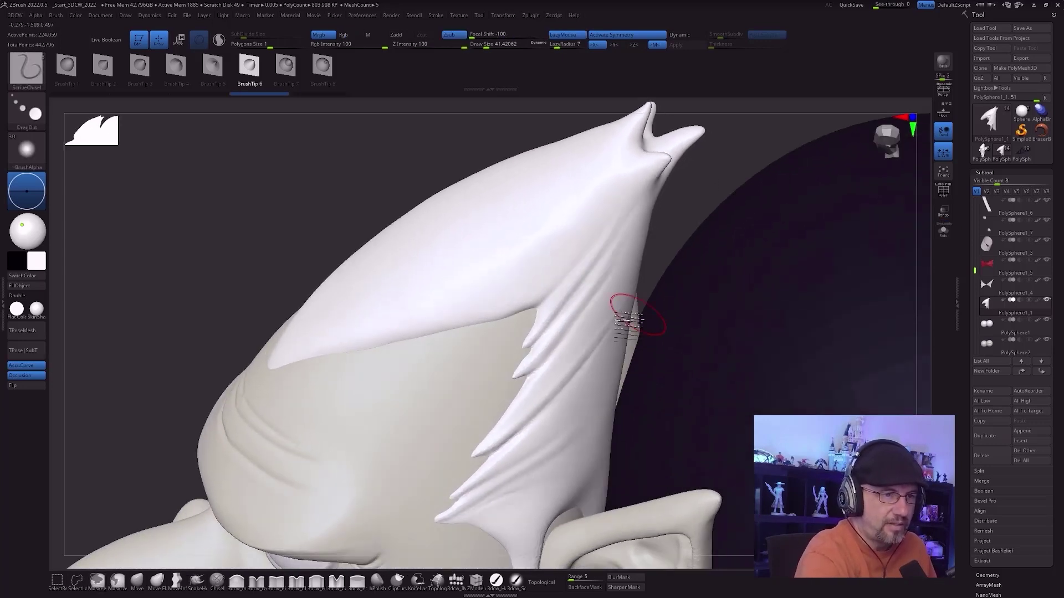
right_click_drag(605, 236, 608, 234)
key("s")
left_click_drag(608, 233, 605, 235)
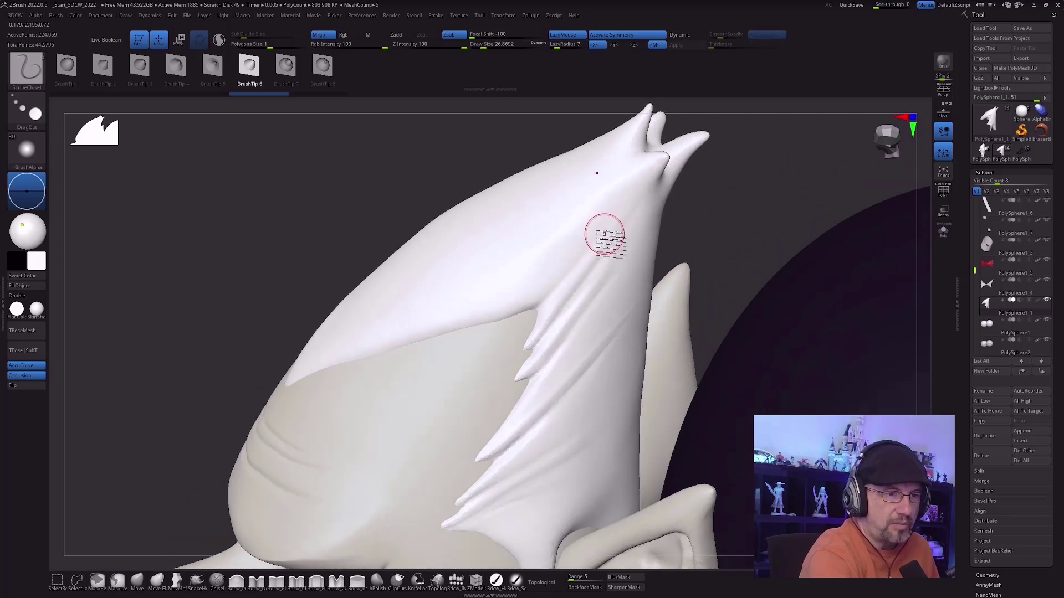
Step: Try scribing a line along the uppermost side strand down past the hairline corner, and undo it
left_click_drag(575, 281, 439, 475)
mouse_move(713, 266)
left_mouse_down()
mouse_move(704, 254)
mouse_move(695, 287)
mouse_move(708, 297)
mouse_move(679, 302)
left_mouse_up()
left_click_drag(726, 235, 678, 389)
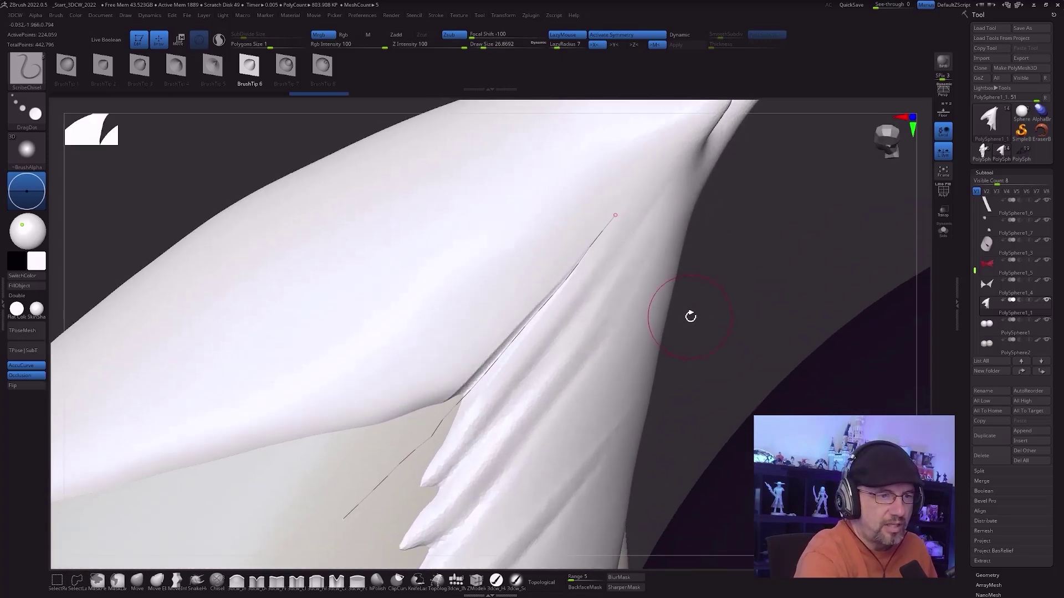
left_click_drag(690, 316, 686, 308)
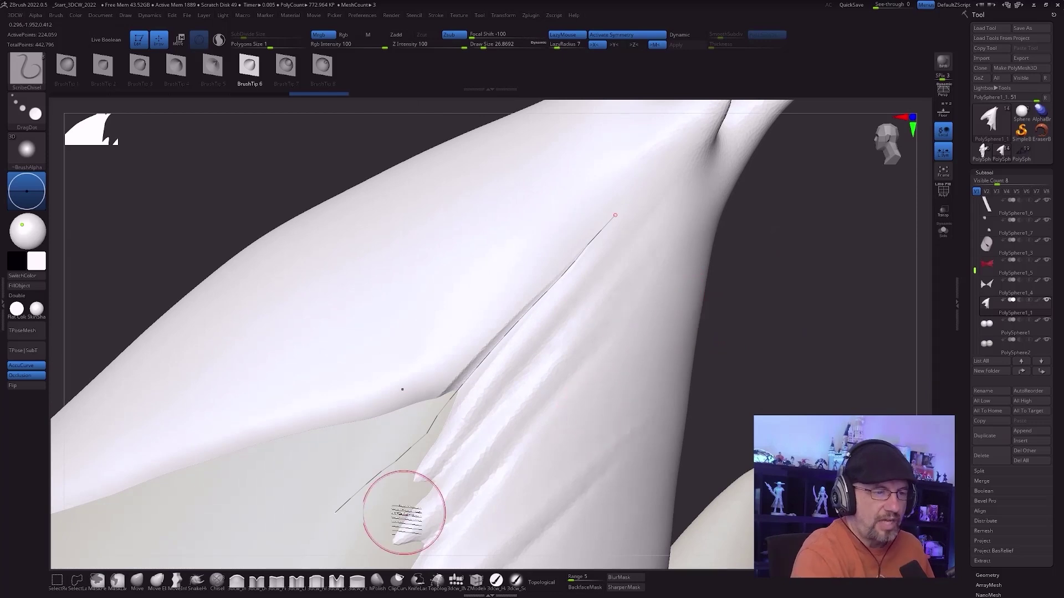
key("ctrl")
key("ctrl+z")
Step: Try scribing a line from below the spiky tips down across the front hairline, and undo it
mouse_move(573, 448)
right_mouse_down("alt")
mouse_move(563, 430)
mouse_move(582, 399)
right_mouse_up("alt")
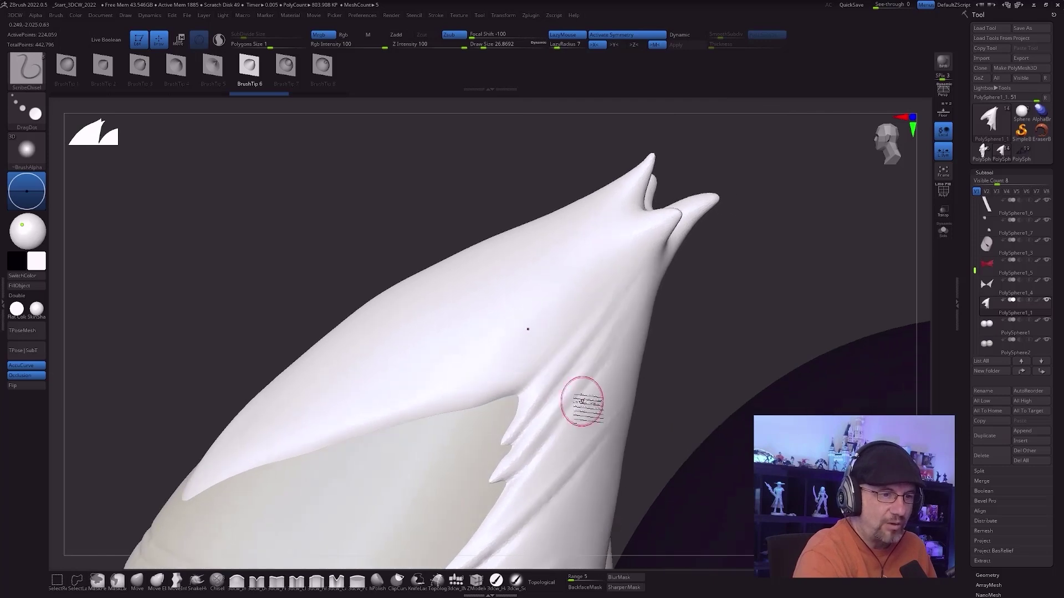
mouse_move(603, 263)
left_mouse_down()
mouse_move(606, 273)
mouse_move(446, 384)
mouse_move(357, 501)
left_mouse_up()
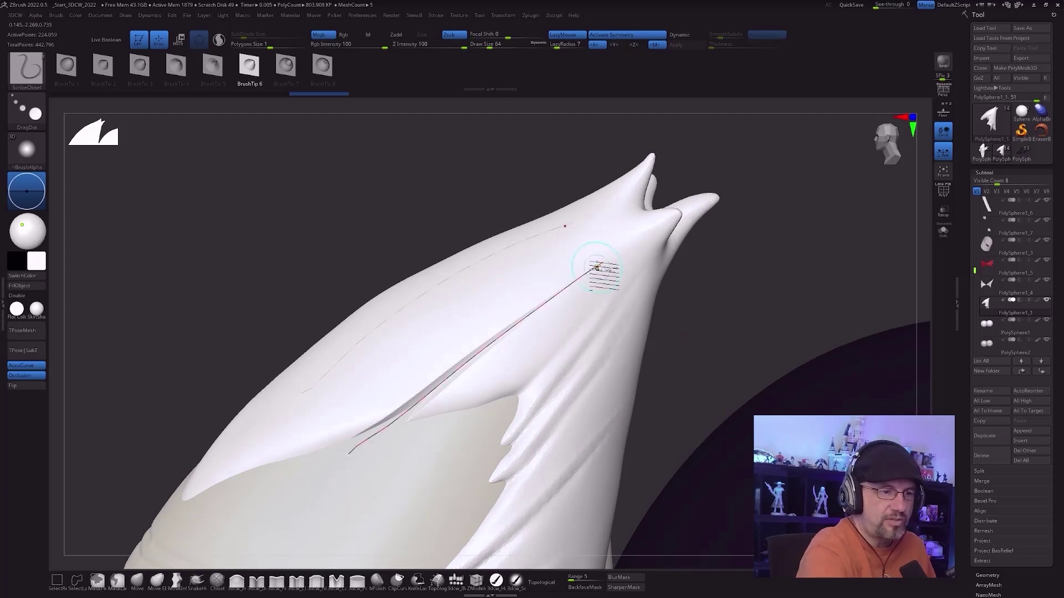
right_click_drag(554, 373, 550, 373)
key("ctrl+z")
Step: Scribe a tapered strand line that splits the front hairline and runs toward the spiky tips, and smooth it
left_click_drag(733, 275, 720, 280)
left_click_drag(347, 444, 595, 272)
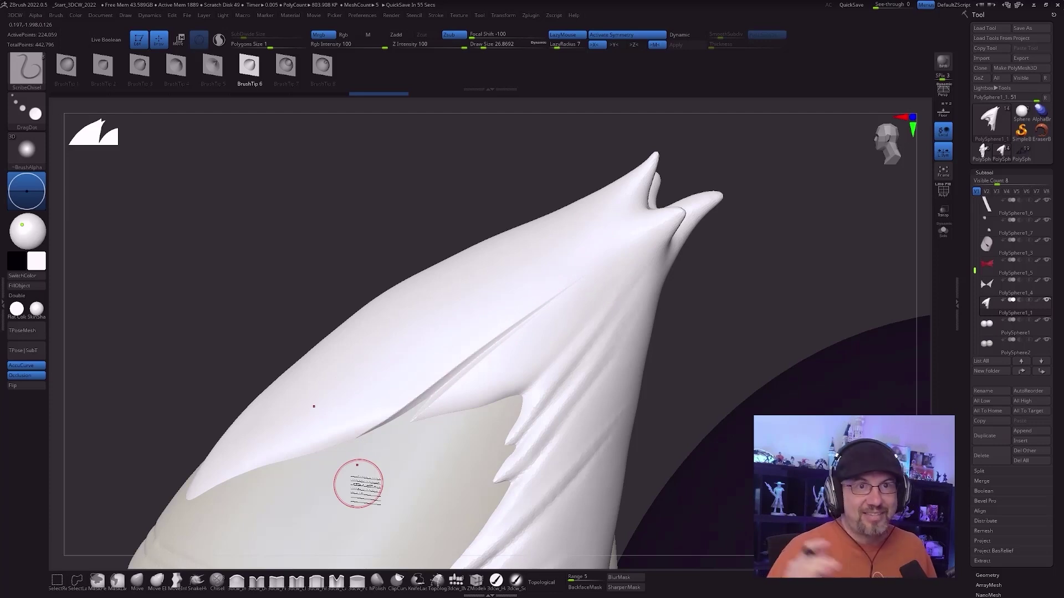
mouse_move(464, 447)
right_mouse_down()
mouse_move(480, 446)
mouse_move(471, 447)
mouse_move(484, 458)
mouse_move(465, 456)
mouse_move(482, 456)
mouse_move(541, 514)
mouse_move(519, 492)
right_mouse_up()
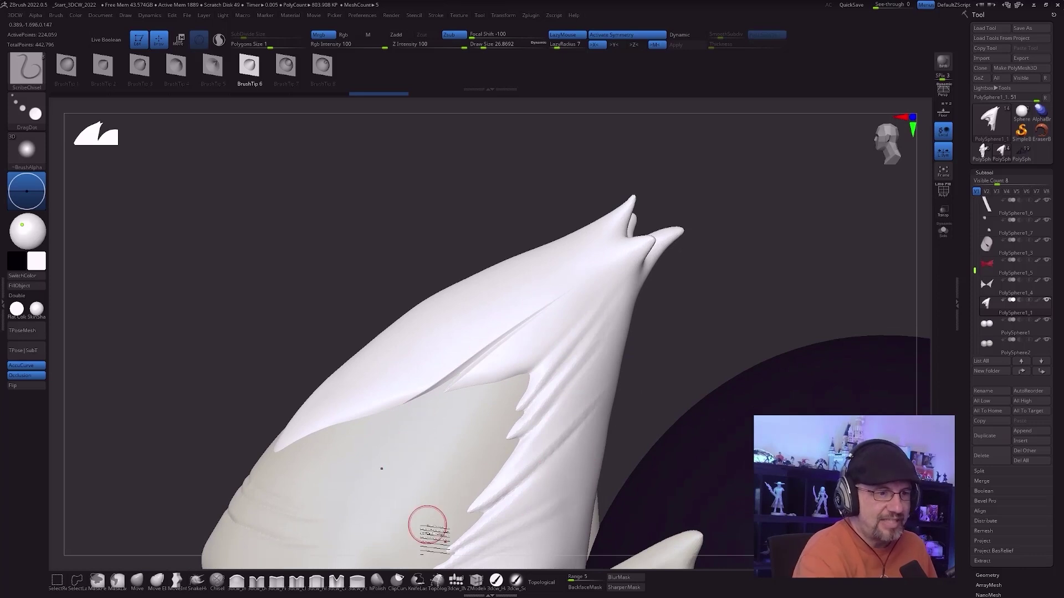
right_click_drag(479, 414, 474, 485, "ctrl")
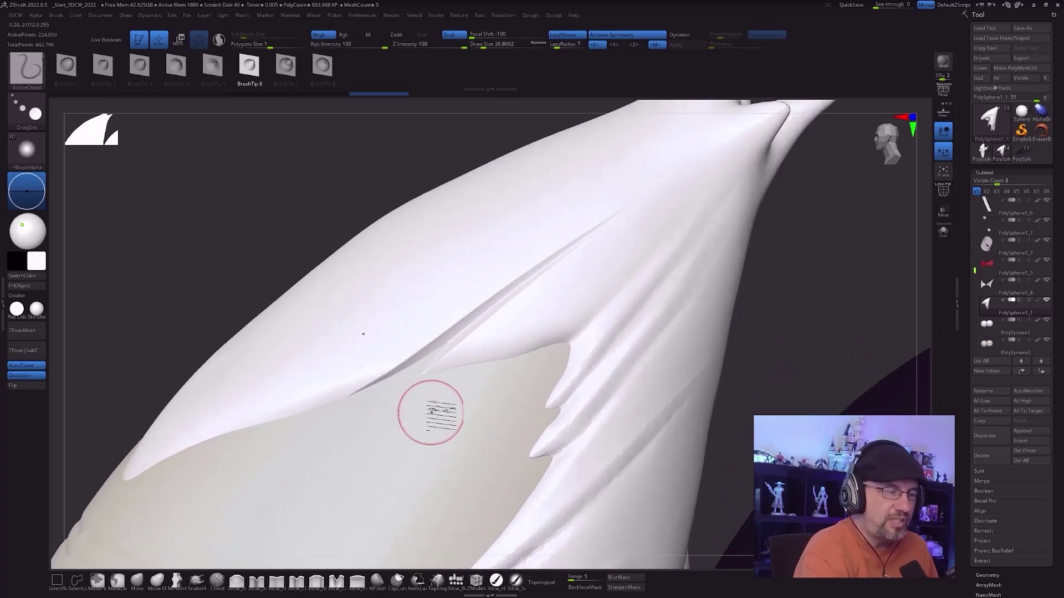
mouse_move(463, 369)
left_mouse_down("shift")
mouse_move(384, 392)
mouse_move(428, 361)
left_mouse_up("shift")
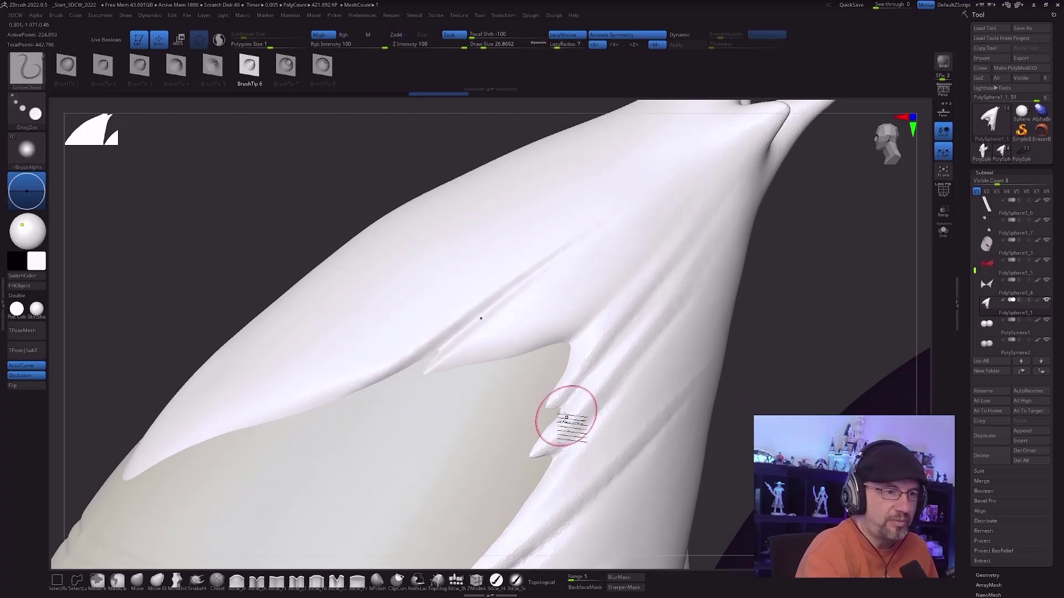
mouse_move(585, 450)
right_mouse_down("ctrl")
mouse_move(674, 399)
mouse_move(708, 401)
mouse_move(579, 463)
right_mouse_up("ctrl")
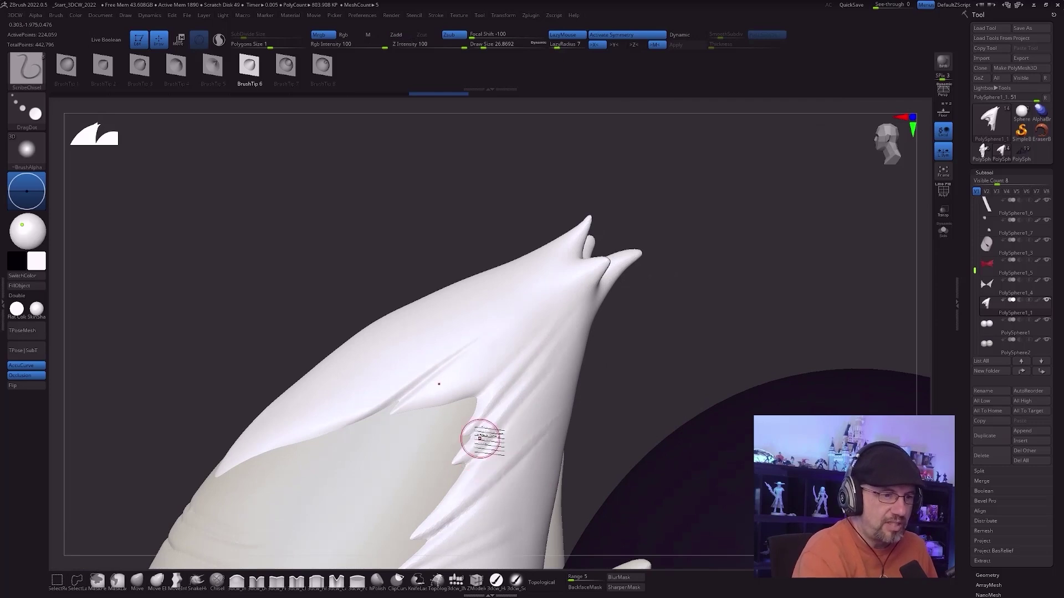
Step: Undo the smoothing and the scribed strand line at the front hairline
mouse_move(517, 470)
right_mouse_down("ctrl")
mouse_move(508, 462)
mouse_move(550, 359)
mouse_move(569, 353)
mouse_move(555, 363)
right_mouse_up("ctrl")
key("ctrl+z")
key("ctrl+z")
key("ctrl+z")
key("ctrl+z")
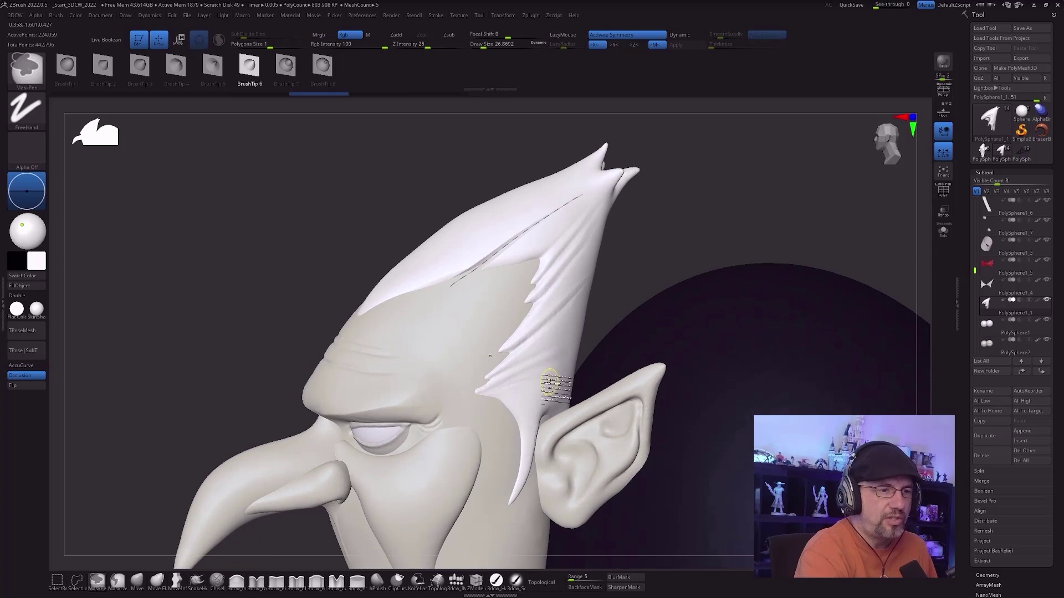
Step: Switch to the SnakeHook brush for the hair, skipping its Sculptris Pro note until the next restart
right_click_drag(473, 492, 498, 442, "alt")
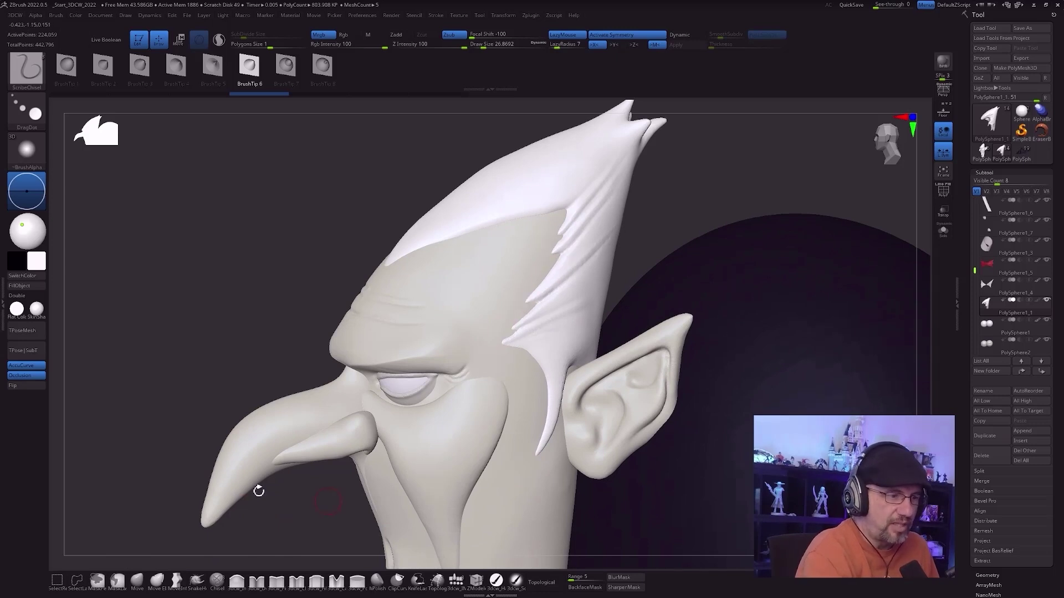
right_click_drag(571, 339, 470, 507, "alt")
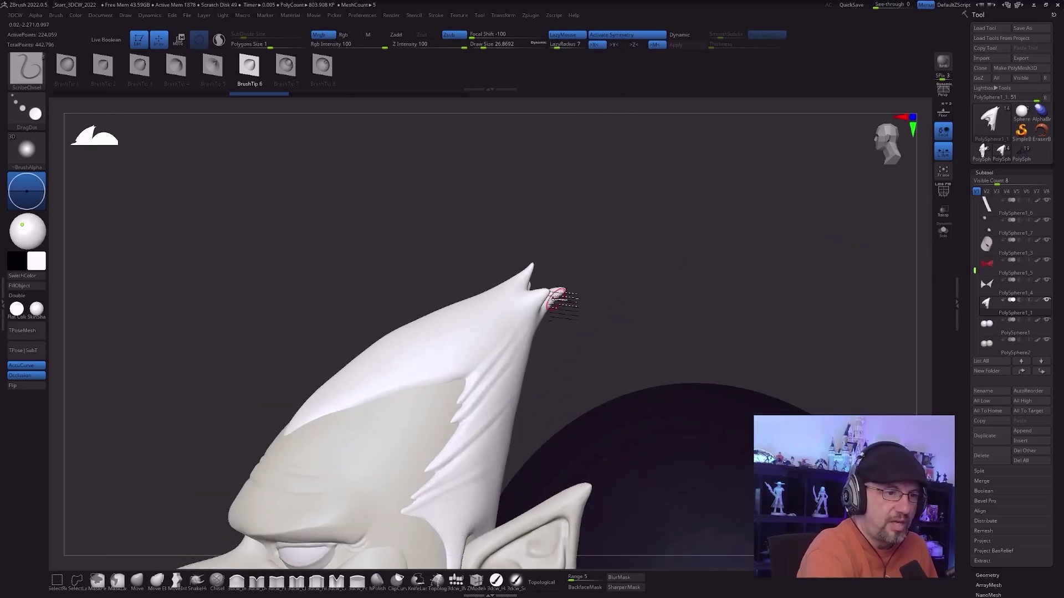
right_click_drag(563, 308, 575, 331)
left_click(197, 581)
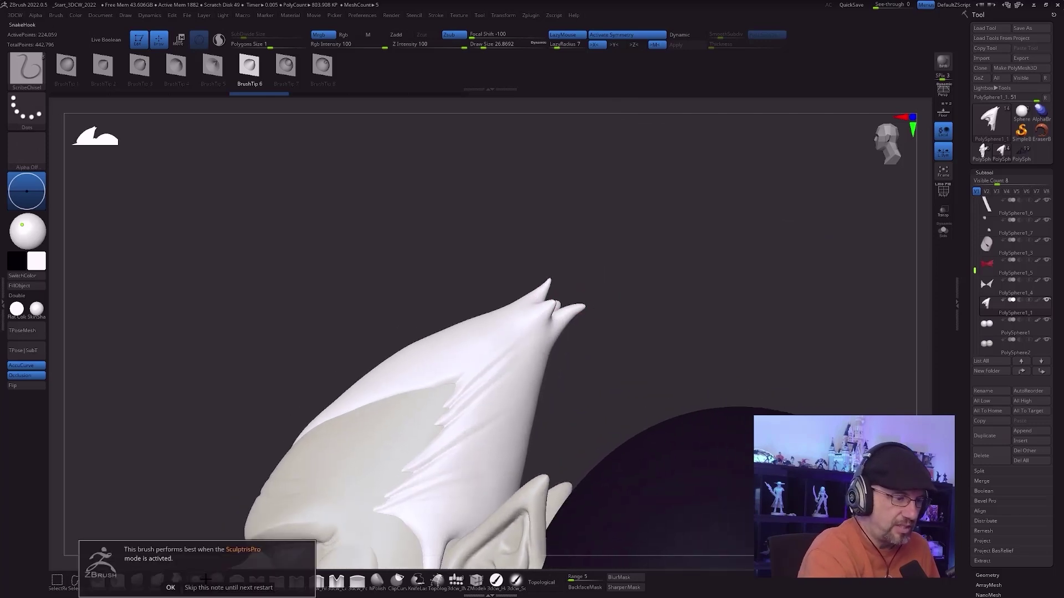
left_click(201, 589)
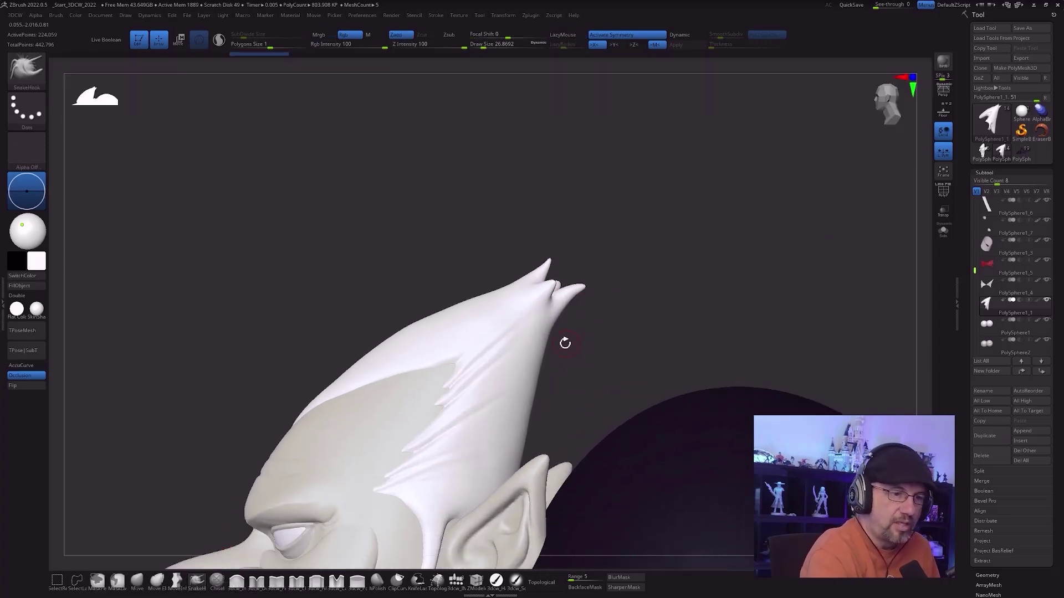
Step: Try pulling a spike out of the back of the hair below the tips with SnakeHook, and undo it
left_click_drag(554, 331, 587, 314)
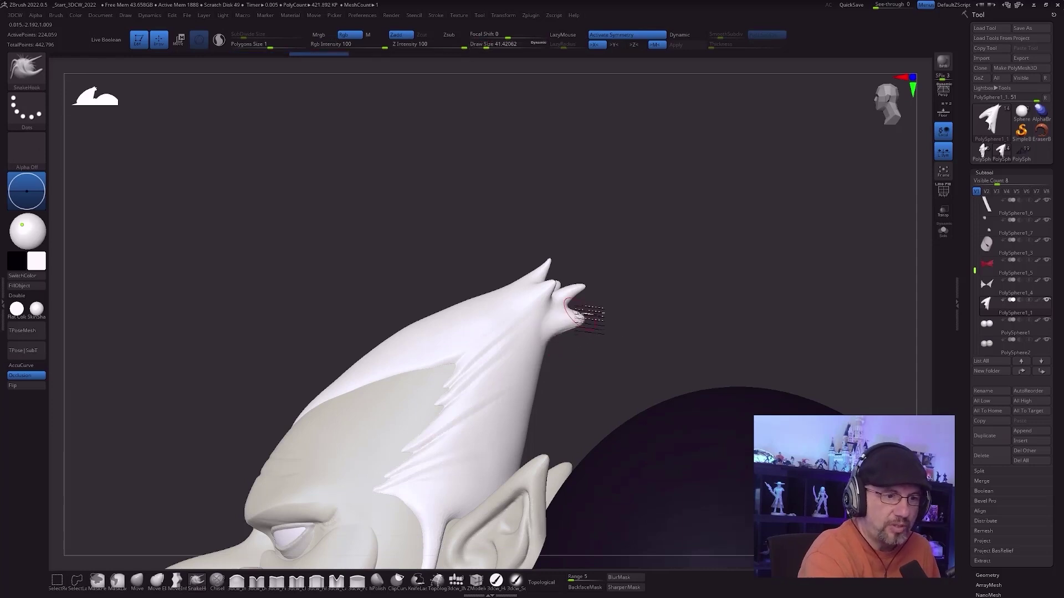
key("ctrl+z")
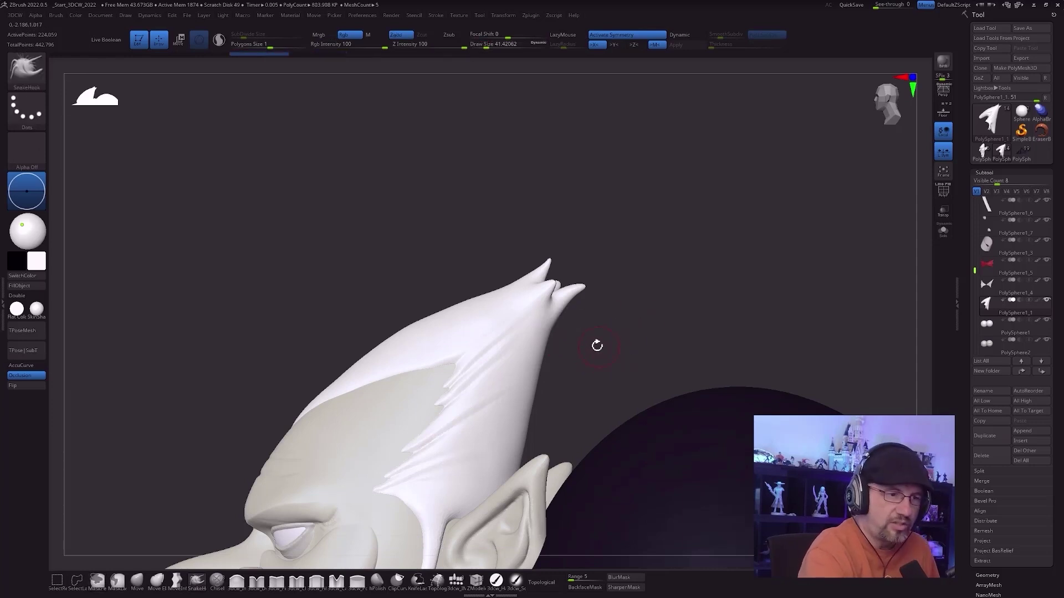
Step: Turn on Sculptris Pro, adjust the draw size, and pull a new pointed spike out of the hair below the existing tips
left_click(219, 40)
key("s")
left_click(587, 373)
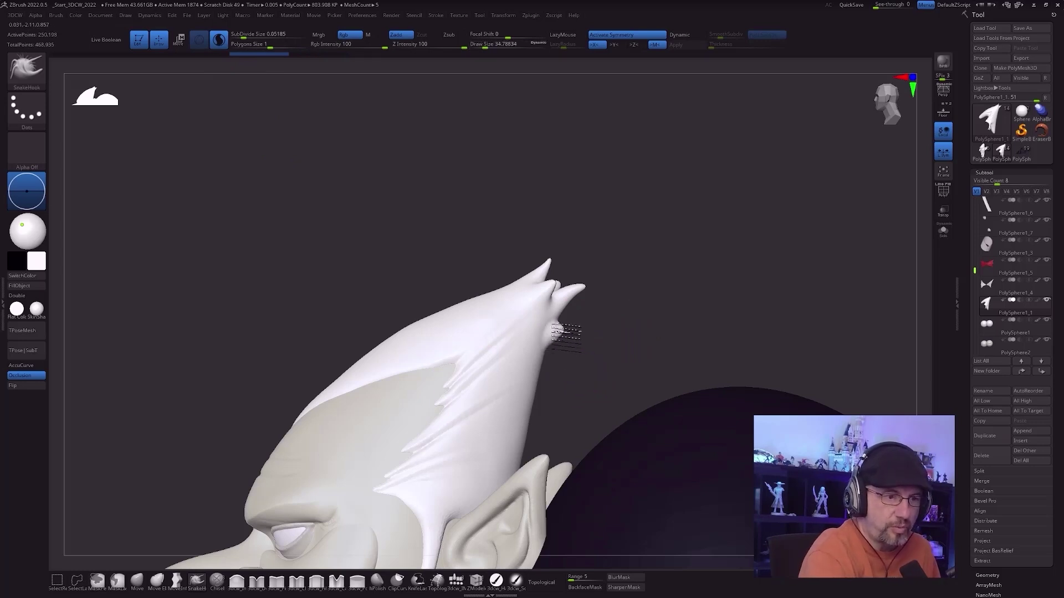
key("s")
left_click(587, 324)
key("s")
left_click(590, 327)
key("s")
left_click(581, 326)
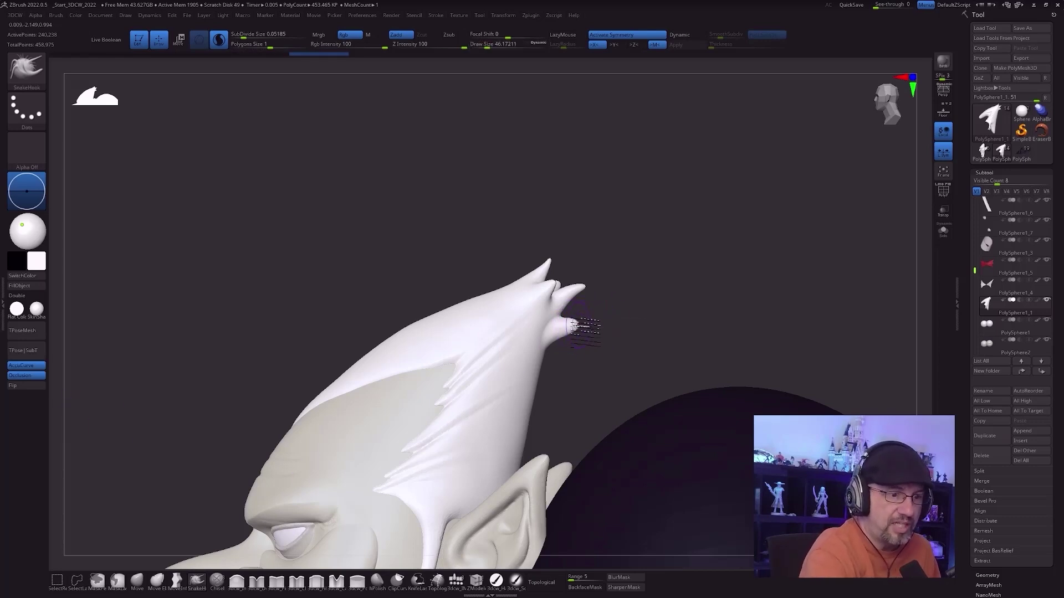
mouse_move(593, 326)
left_mouse_down()
mouse_move(607, 325)
mouse_move(582, 343)
mouse_move(626, 327)
left_mouse_up()
Step: Smooth the base and underside of the new spike so it blends into the back of the hair
key("shift")
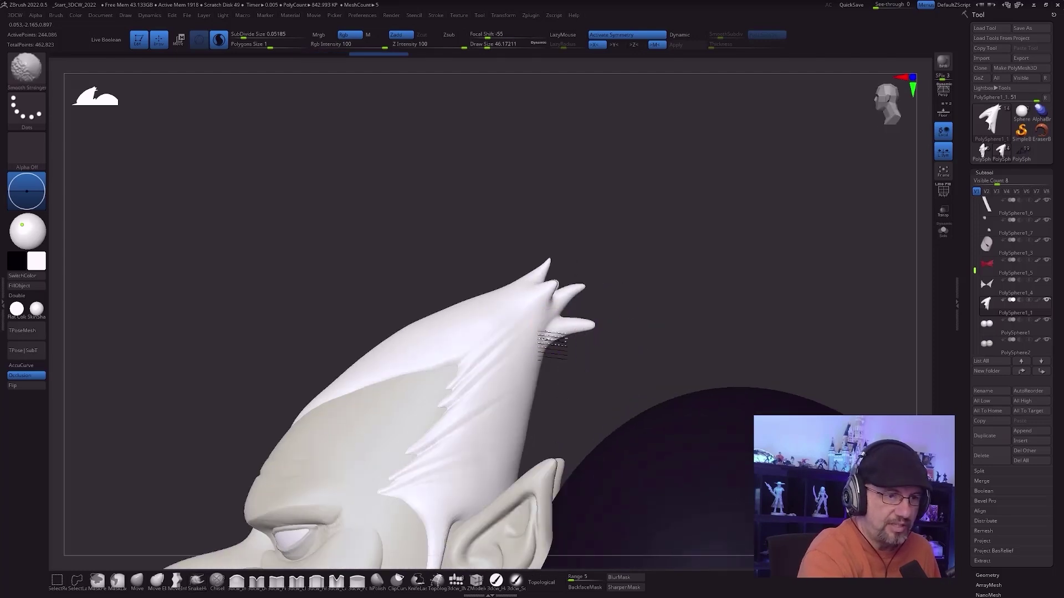
left_click_drag(560, 327, 563, 335, "shift")
left_click_drag(586, 355, 558, 360)
left_click_drag(566, 328, 575, 355, "shift")
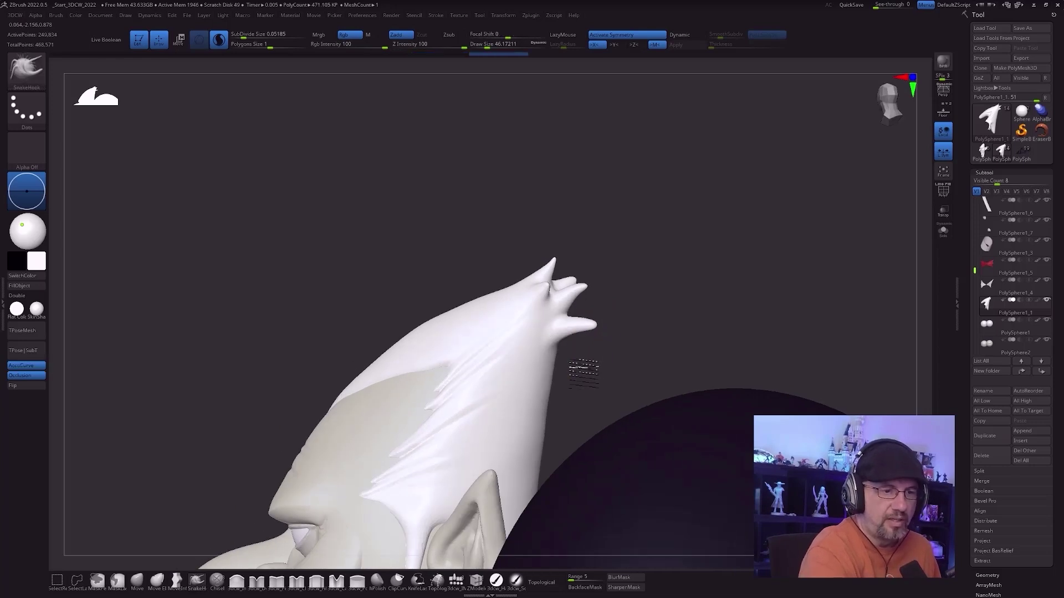
right_click_drag(583, 367, 554, 360)
left_click_drag(580, 354, 585, 350, "shift")
right_click_drag(585, 350, 617, 349)
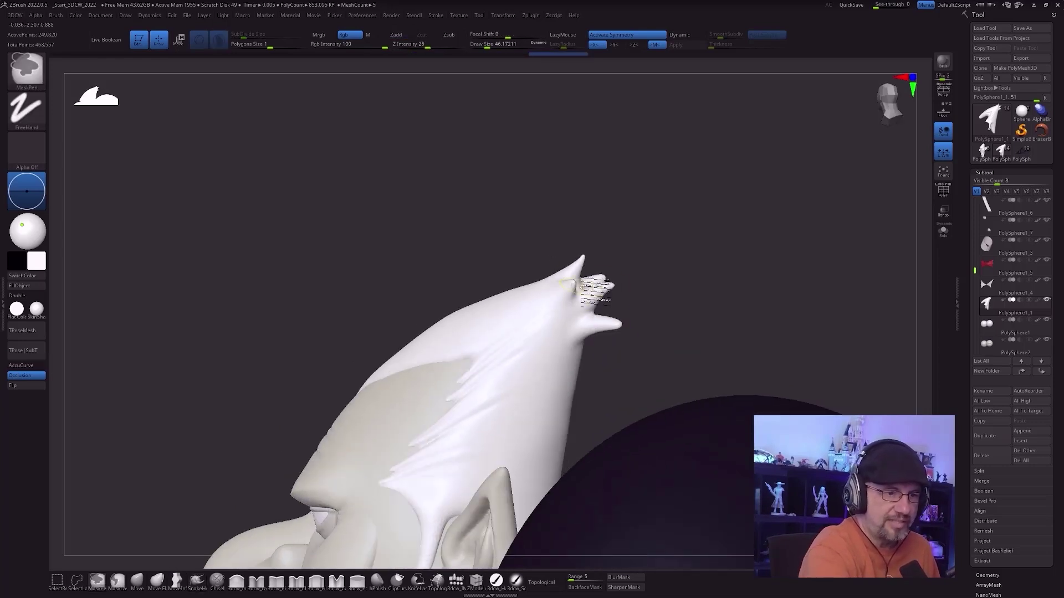
Step: Undo the smoothing and SnakeHook strokes that formed the extra hair spike
key("ctrl+z")
key("ctrl+z")
key("ctrl+z")
key("ctrl+z")
key("ctrl+z")
key("ctrl+z")
key("ctrl+z")
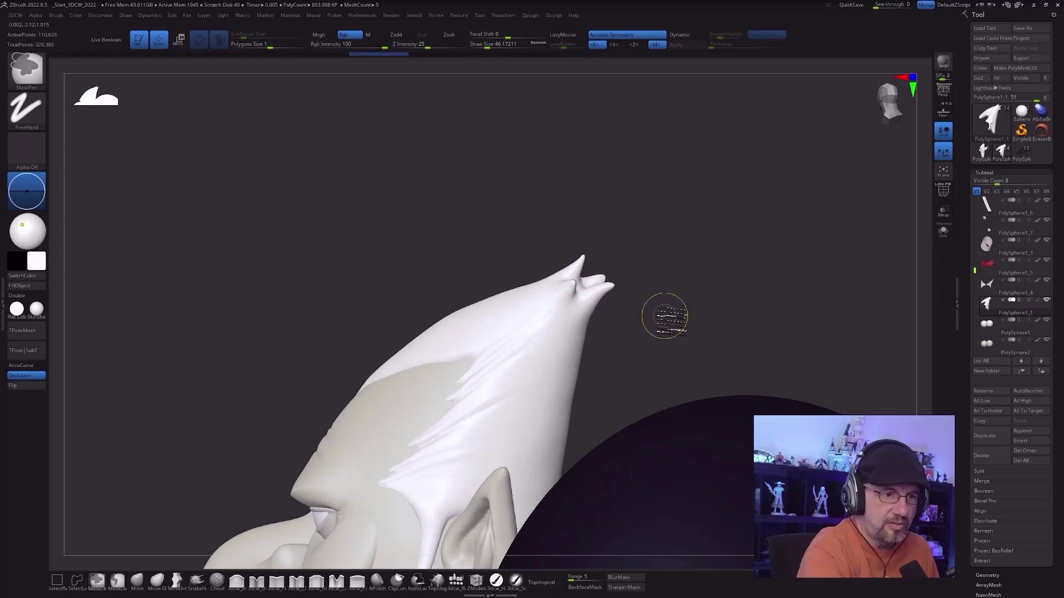
Step: Isolate the dark egg-shaped mesh behind the head and show its polygon wireframe
right_click_drag(634, 367, 603, 246, "ctrl")
right_click_drag(442, 442, 447, 246)
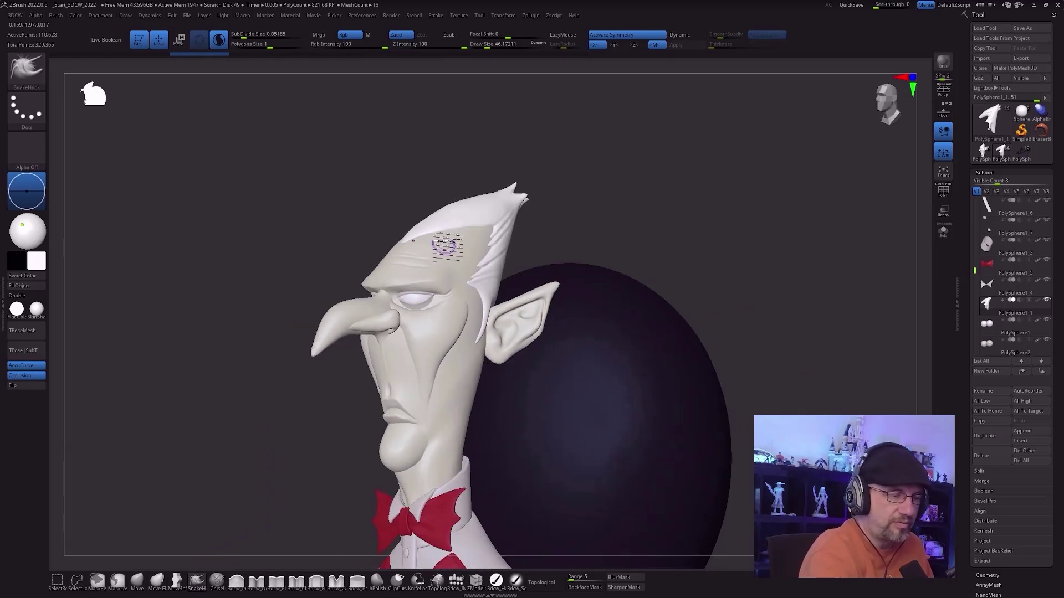
right_click_drag(572, 436, 575, 375)
right_click_drag(763, 366, 713, 432)
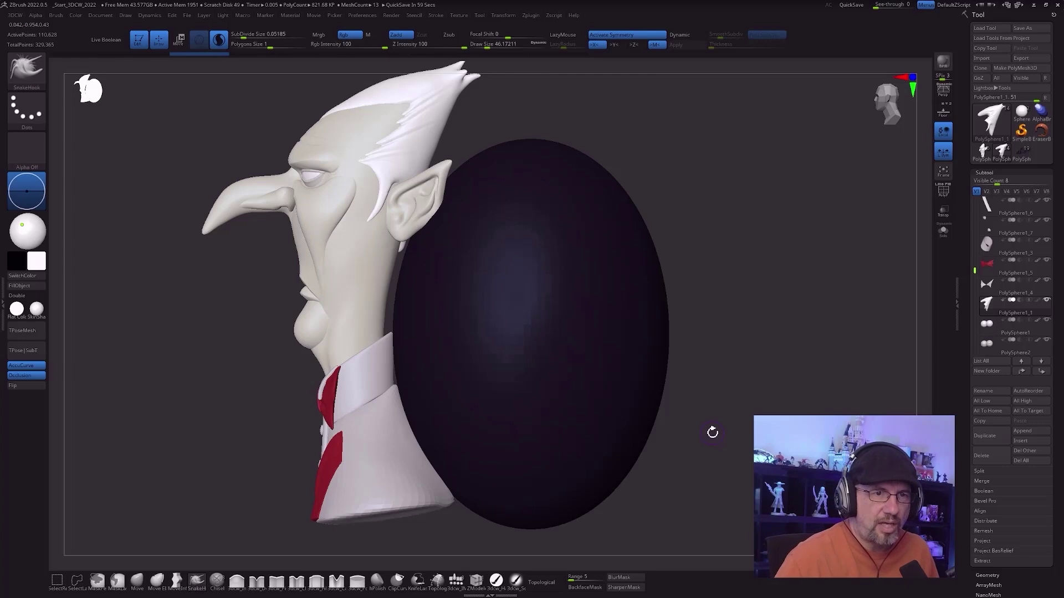
right_click_drag(653, 335, 625, 353)
right_click_drag(485, 501, 642, 454)
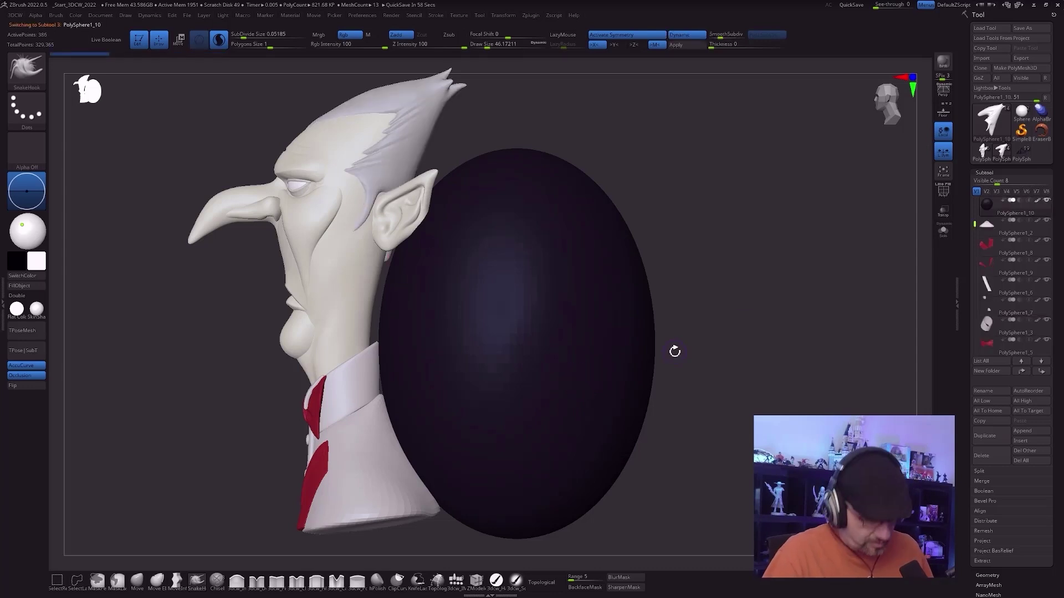
left_click(942, 232)
mouse_move(776, 247)
right_mouse_down()
mouse_move(684, 274)
mouse_move(718, 251)
right_mouse_up()
key("shift+f")
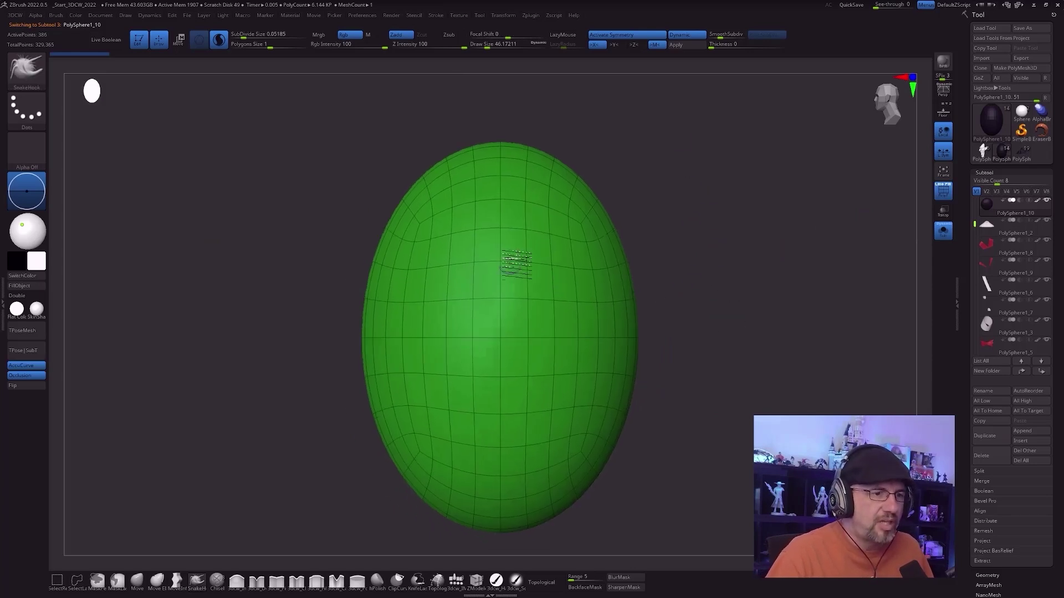
Step: Apply the dynamic subdivision to the egg-shaped mesh and delete its lower subdivision levels
left_click(680, 45)
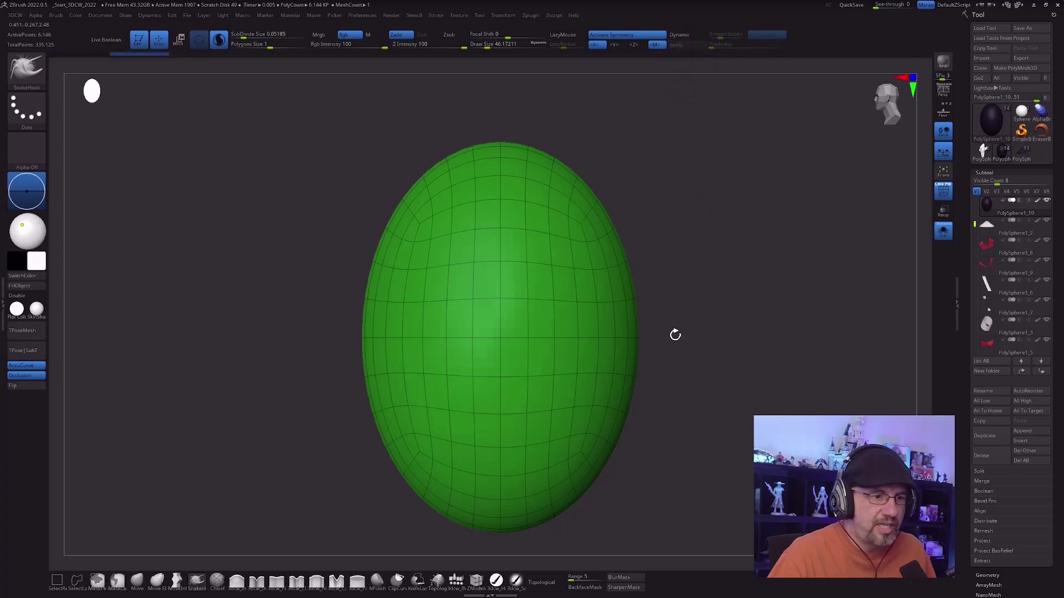
left_click(959, 350)
left_click_drag(967, 344, 975, 282)
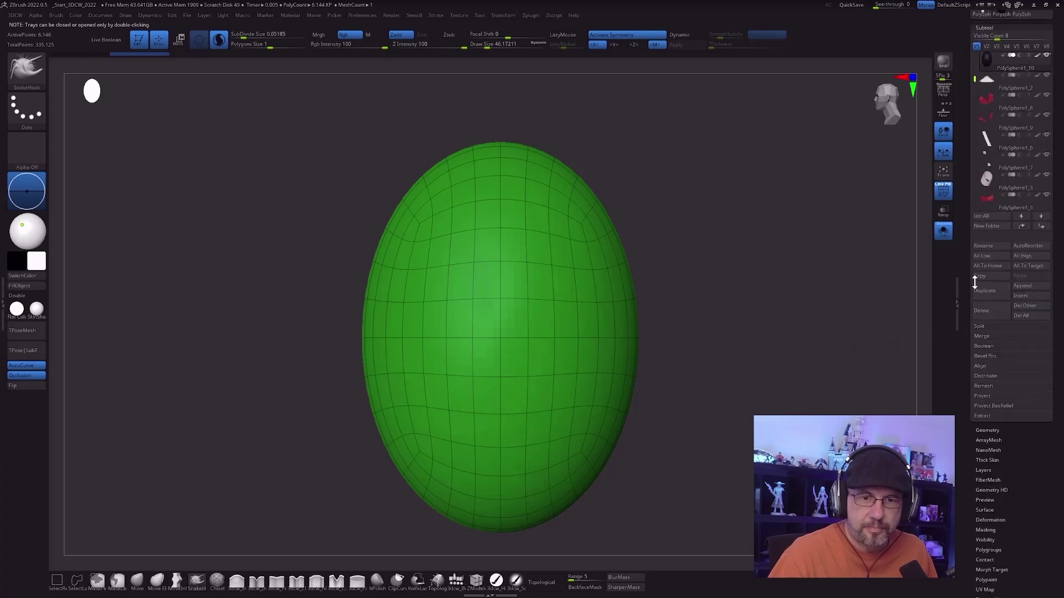
left_click(990, 430)
left_click(983, 67)
left_click_drag(745, 346, 674, 304, "alt")
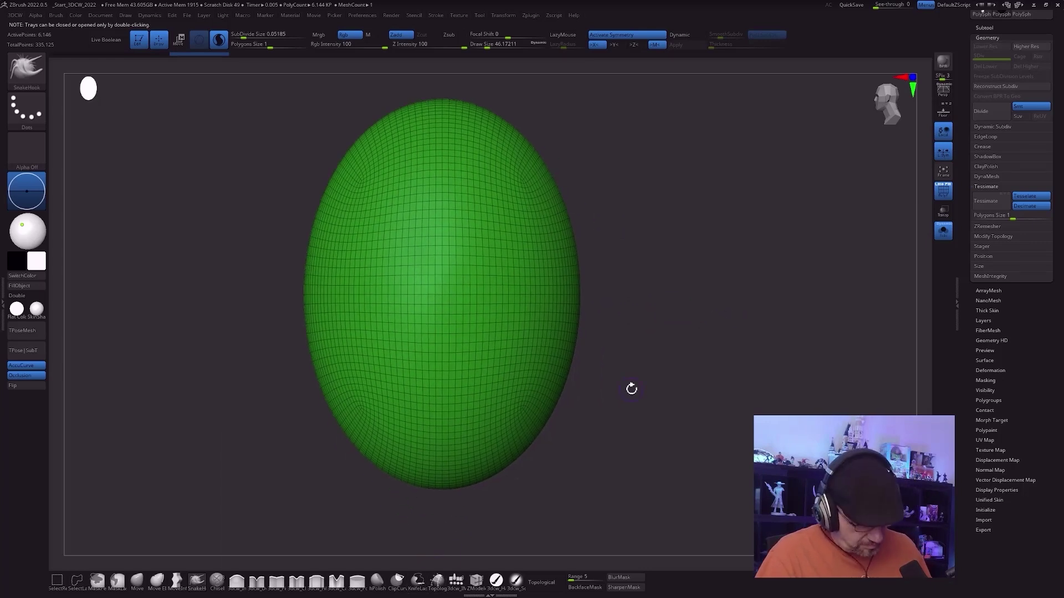
Step: Slice a slanted piece off the lower back of the egg with the KnifeCurve brush, skipping its note until the next restart
key("b")
key("k")
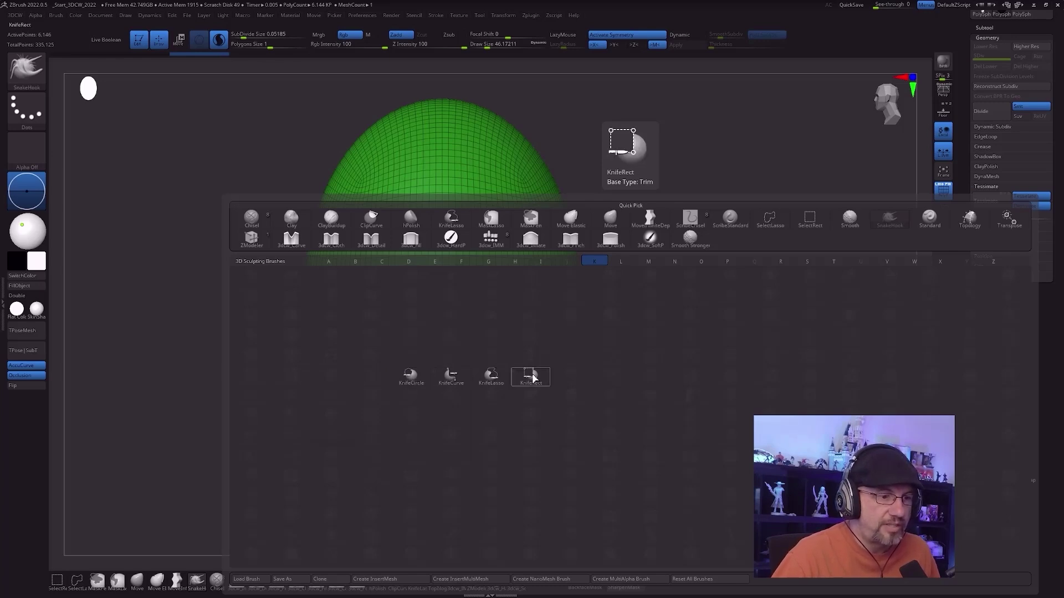
left_click(451, 378)
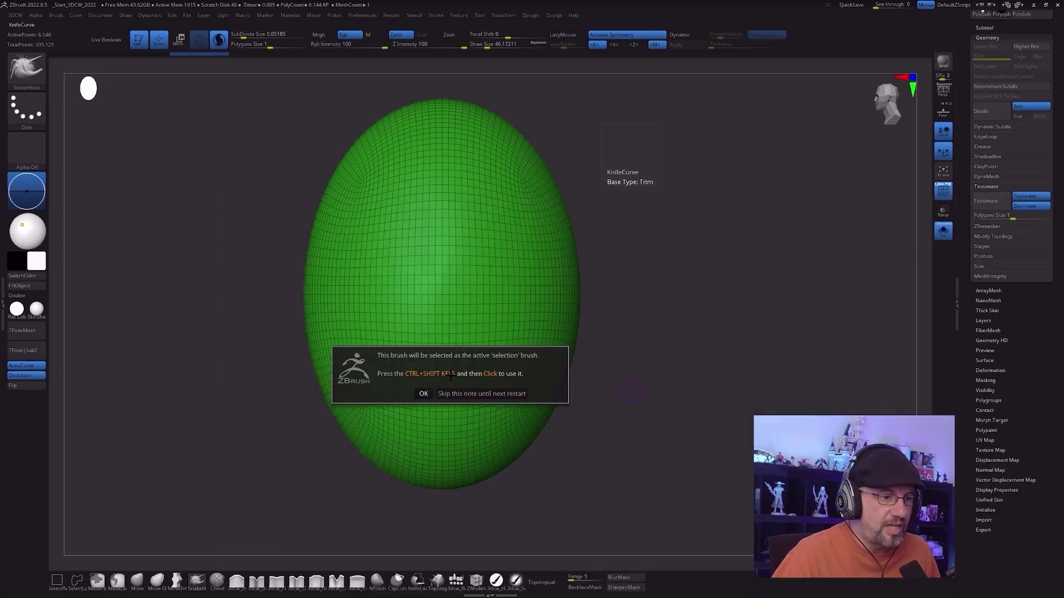
left_click(450, 395)
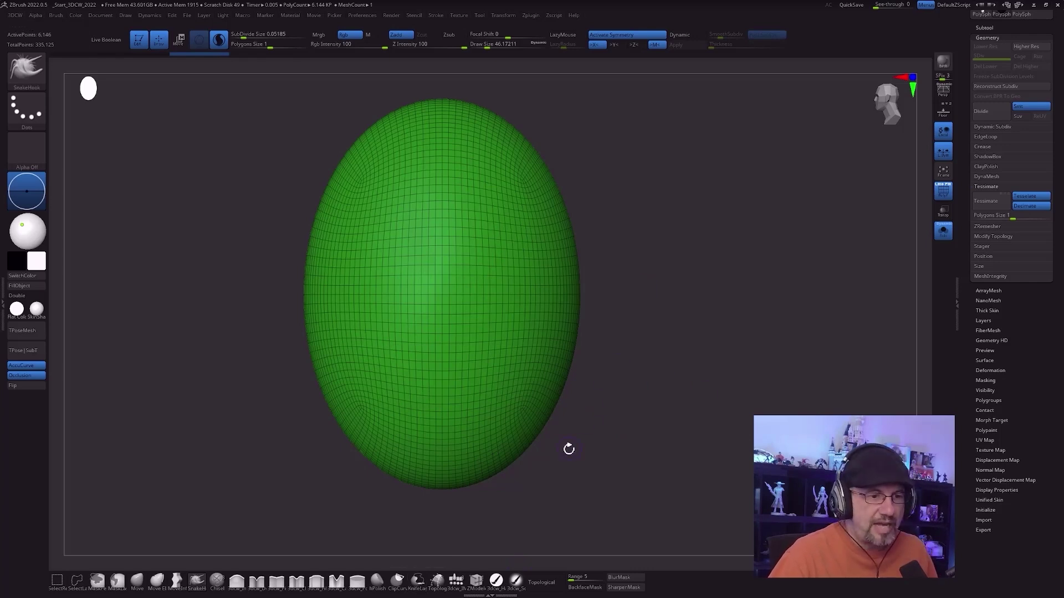
mouse_move(658, 226)
left_mouse_down("ctrl+shift")
mouse_move(557, 440)
mouse_move(573, 414)
mouse_move(487, 470)
mouse_move(632, 380)
mouse_move(592, 366)
mouse_move(618, 336)
mouse_move(552, 364)
mouse_move(489, 511)
mouse_move(499, 503)
left_mouse_up("ctrl+shift")
mouse_move(622, 480)
left_mouse_down()
mouse_move(596, 479)
mouse_move(630, 468)
left_mouse_up()
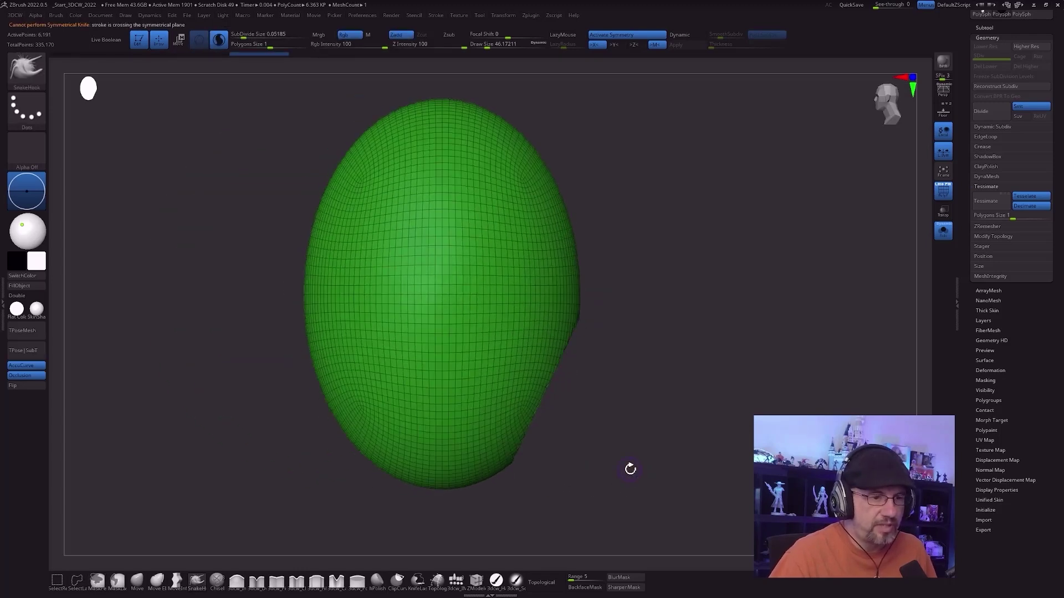
left_click_drag(632, 418, 527, 387)
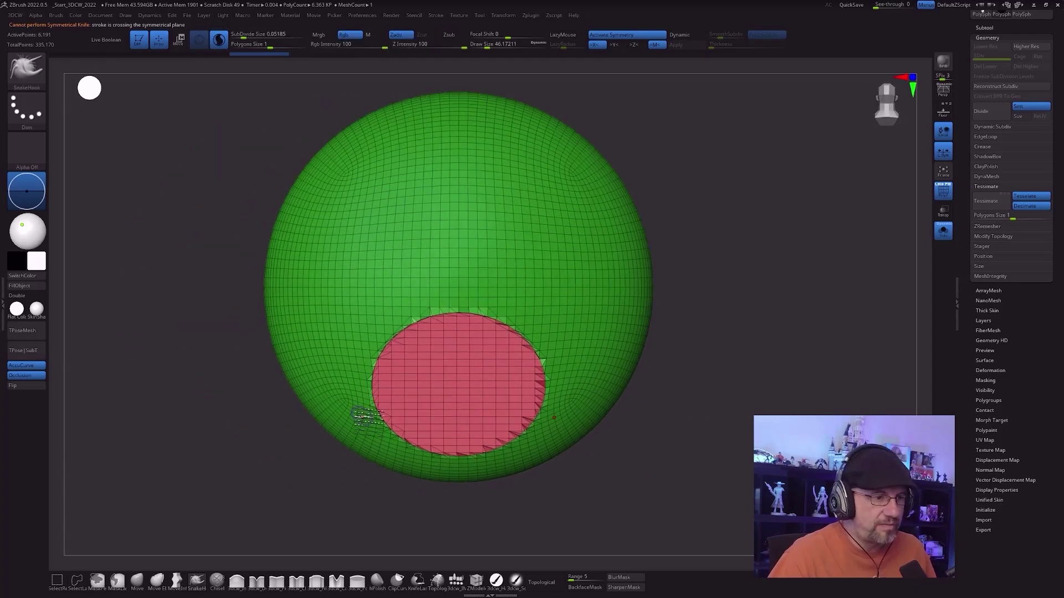
Step: Make a deeper slanted KnifeCurve cut across the lower back of the egg
mouse_move(763, 344)
left_mouse_down()
mouse_move(813, 379)
mouse_move(660, 387)
left_mouse_up()
mouse_move(711, 258)
left_mouse_down("ctrl+shift")
mouse_move(605, 504)
mouse_move(532, 472)
left_mouse_up("ctrl+shift")
left_click_drag(682, 442, 662, 445)
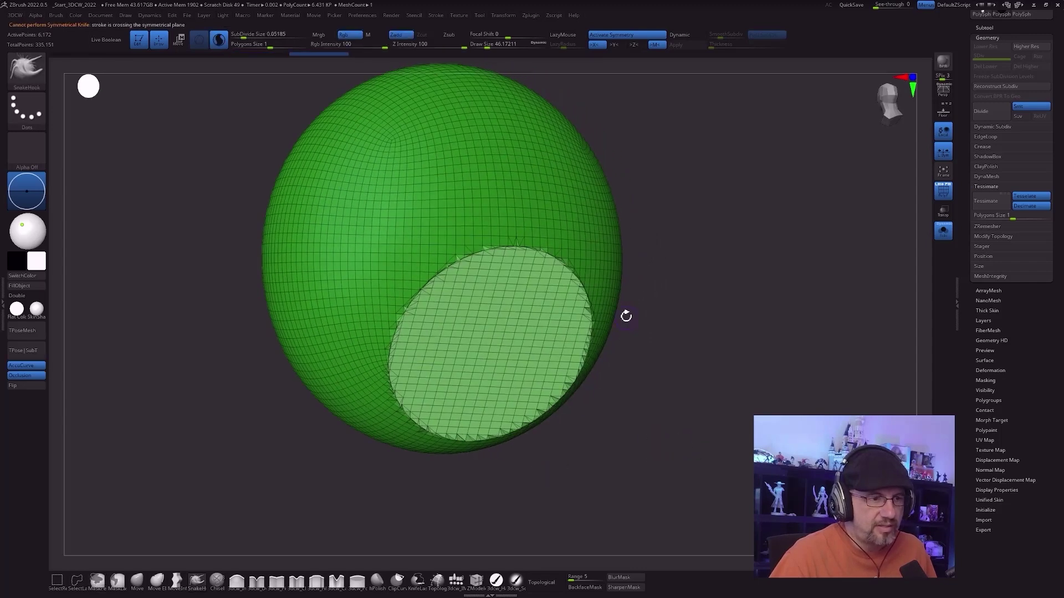
left_click_drag(659, 399, 710, 376)
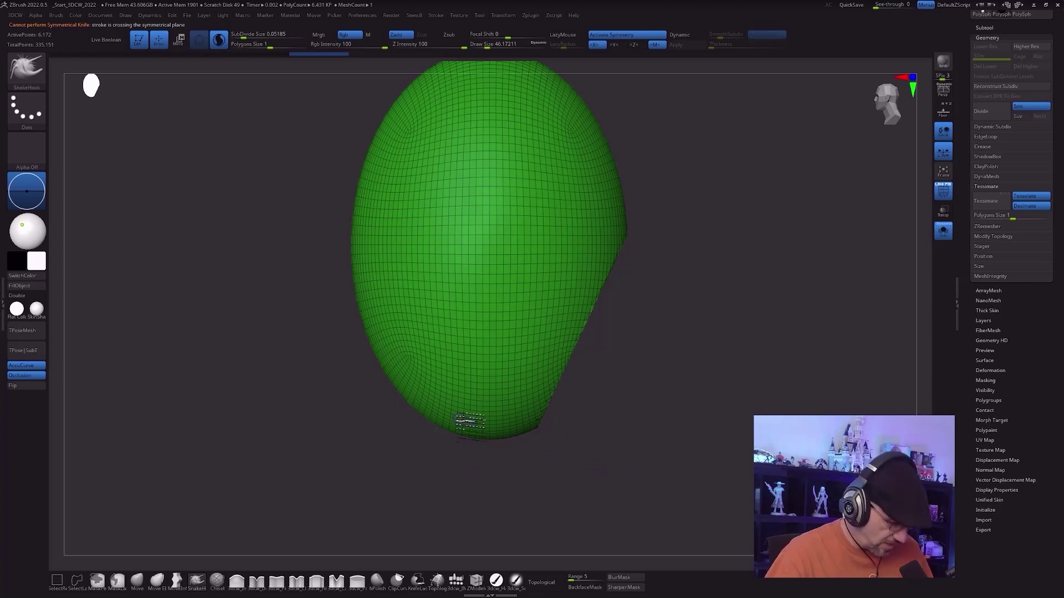
Step: Carve a large rounded arch through the lower sides of the egg with the KnifeCircle brush
key("b")
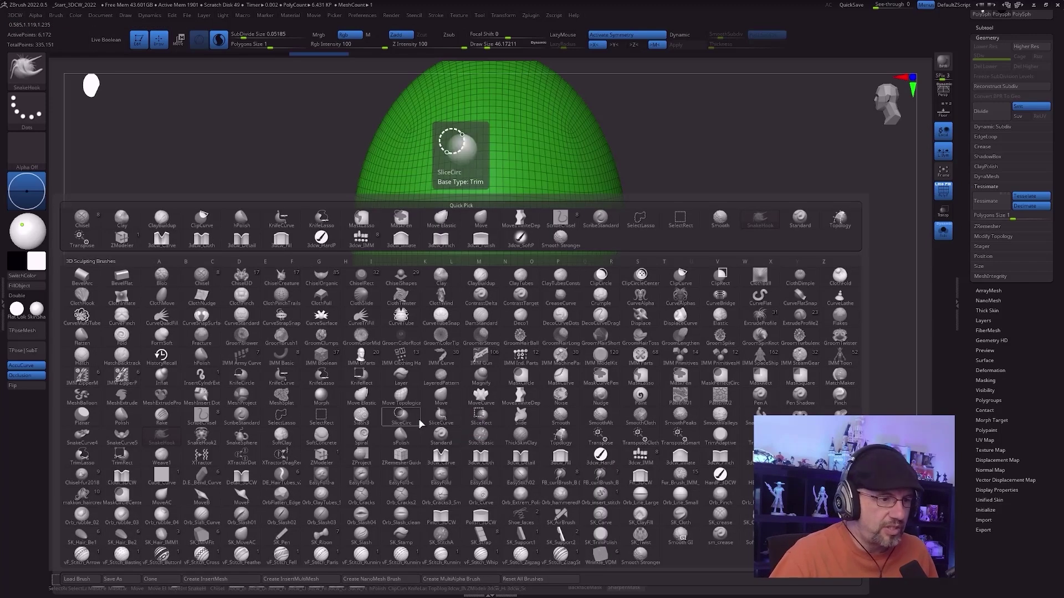
key("k")
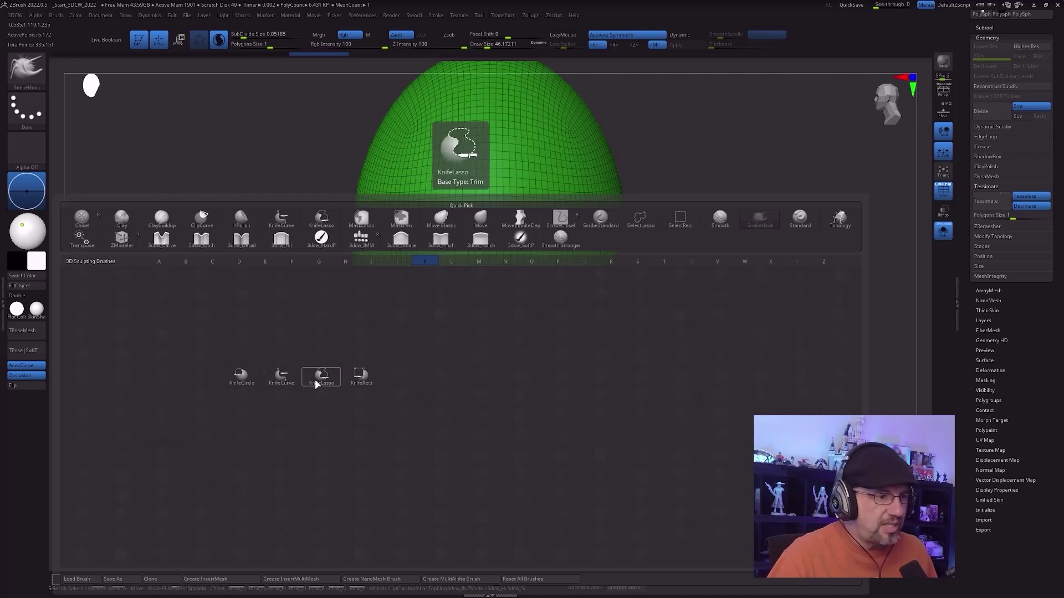
left_click(249, 391)
mouse_move(239, 304)
left_mouse_down()
mouse_move(254, 440)
mouse_move(316, 344)
mouse_move(308, 499)
mouse_move(292, 394)
mouse_move(309, 437)
mouse_move(411, 523)
mouse_move(565, 501)
mouse_move(555, 506)
mouse_move(560, 496)
left_mouse_up()
left_click_drag(684, 447, 768, 371)
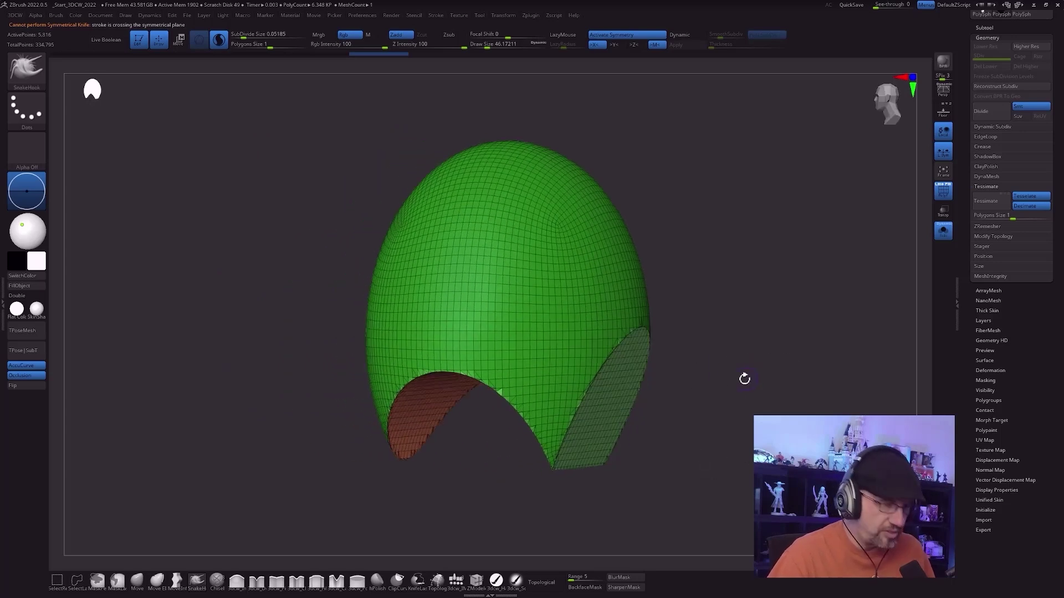
Step: Show only the outer shell polygroup, hiding the knife-cut faces, and turn on double-sided display
key("ctrl+shift")
left_click(543, 295, "ctrl+shift")
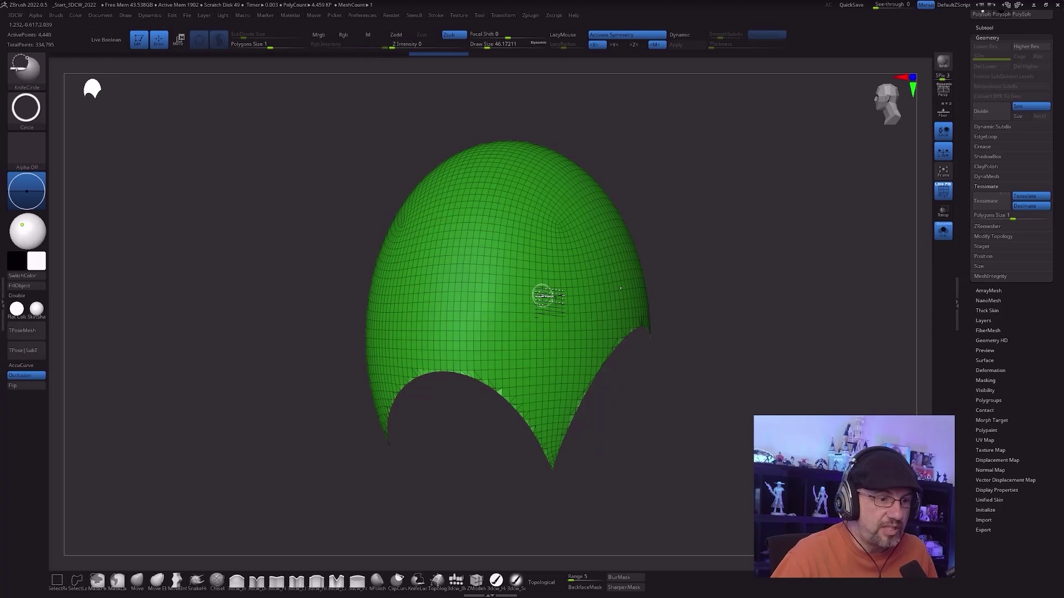
mouse_move(708, 383)
left_mouse_down()
mouse_move(736, 391)
mouse_move(705, 391)
mouse_move(765, 392)
mouse_move(672, 366)
mouse_move(658, 349)
mouse_move(629, 359)
mouse_move(689, 375)
mouse_move(695, 355)
left_mouse_up()
left_click(32, 297)
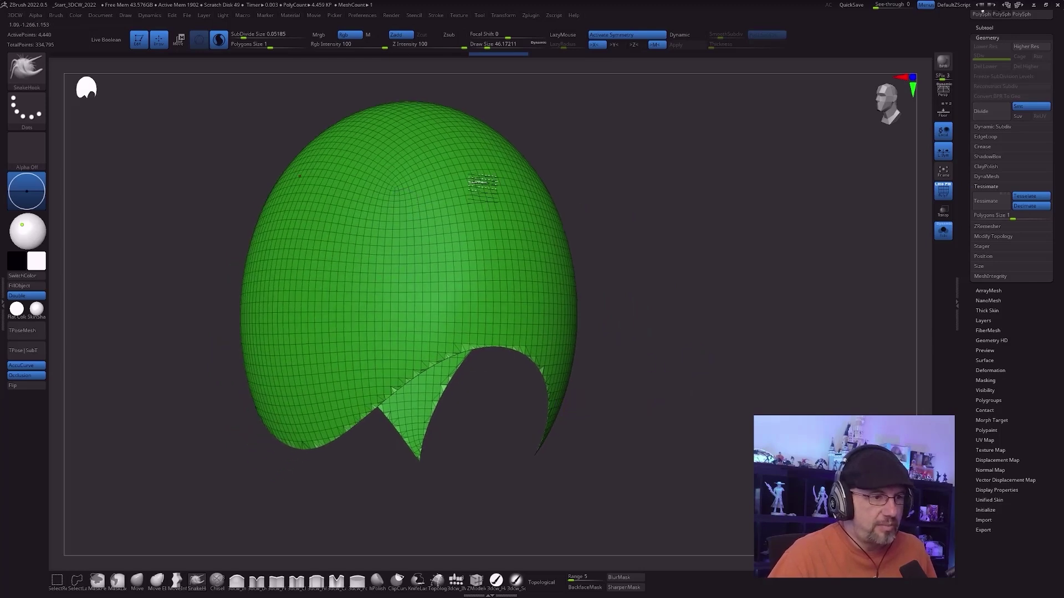
Step: Delete the hidden cut faces so only the open outer shell is left
key("space")
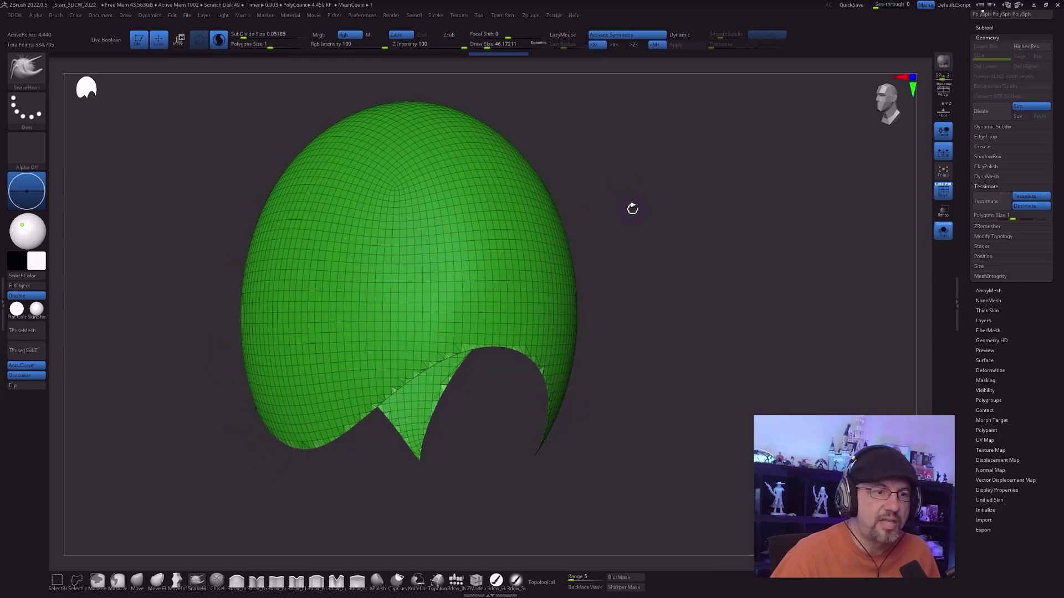
key("space")
left_click(617, 209)
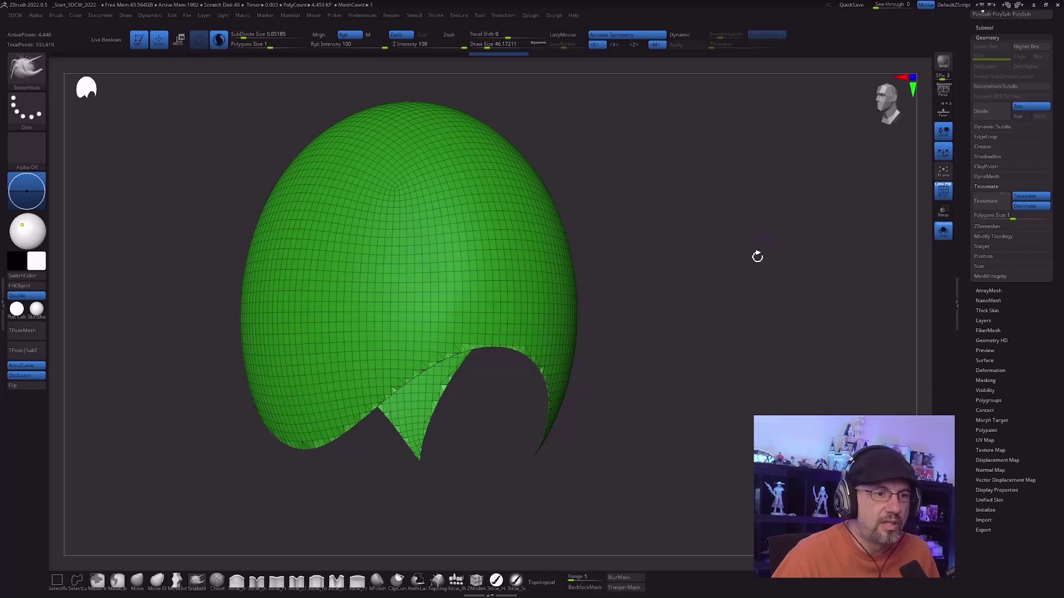
left_click_drag(756, 255, 730, 285)
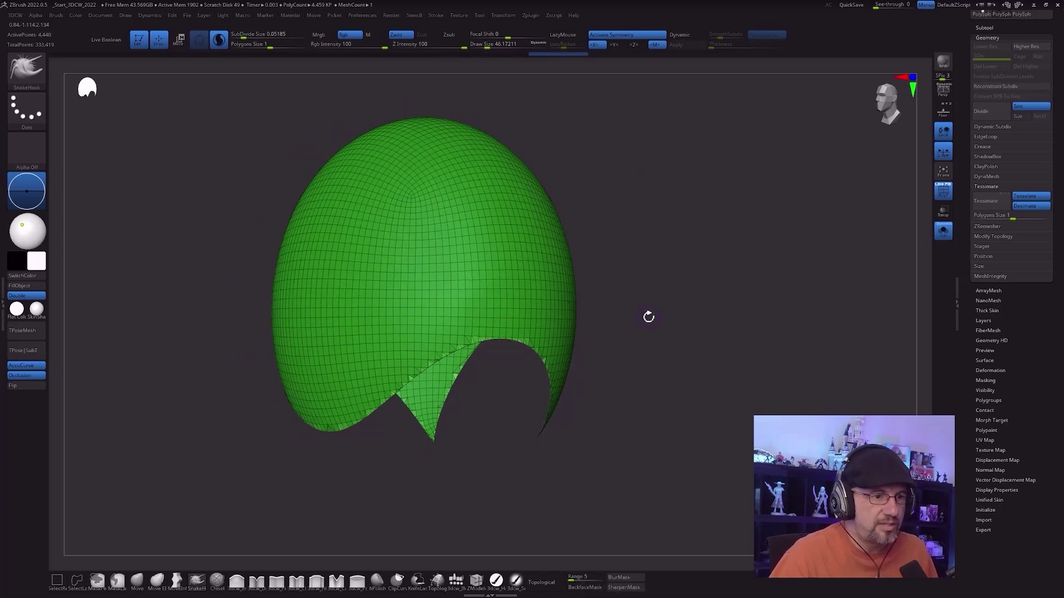
left_click_drag(649, 317, 643, 294)
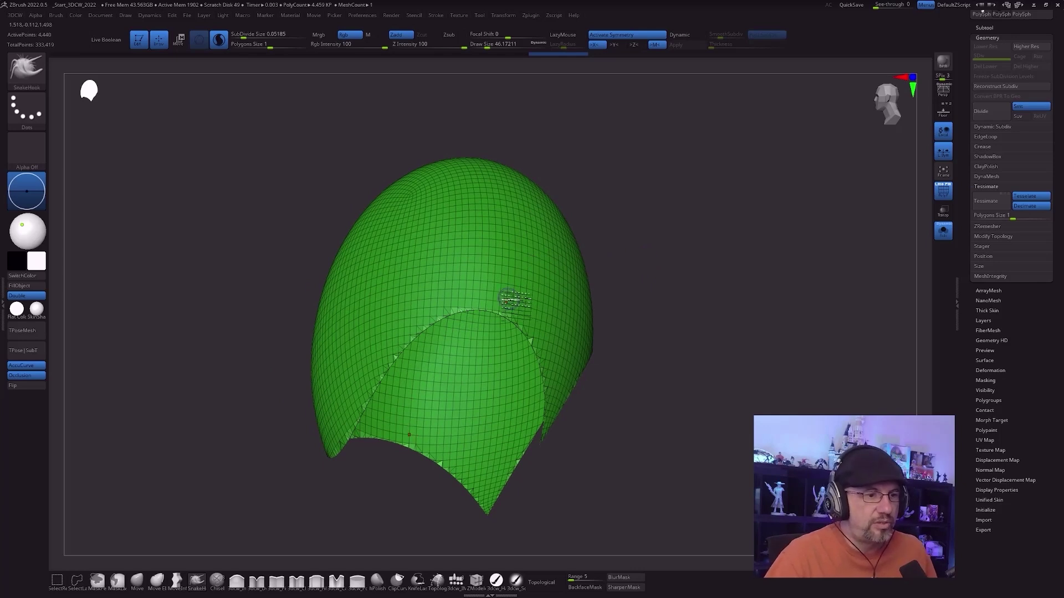
left_click_drag(596, 266, 659, 247)
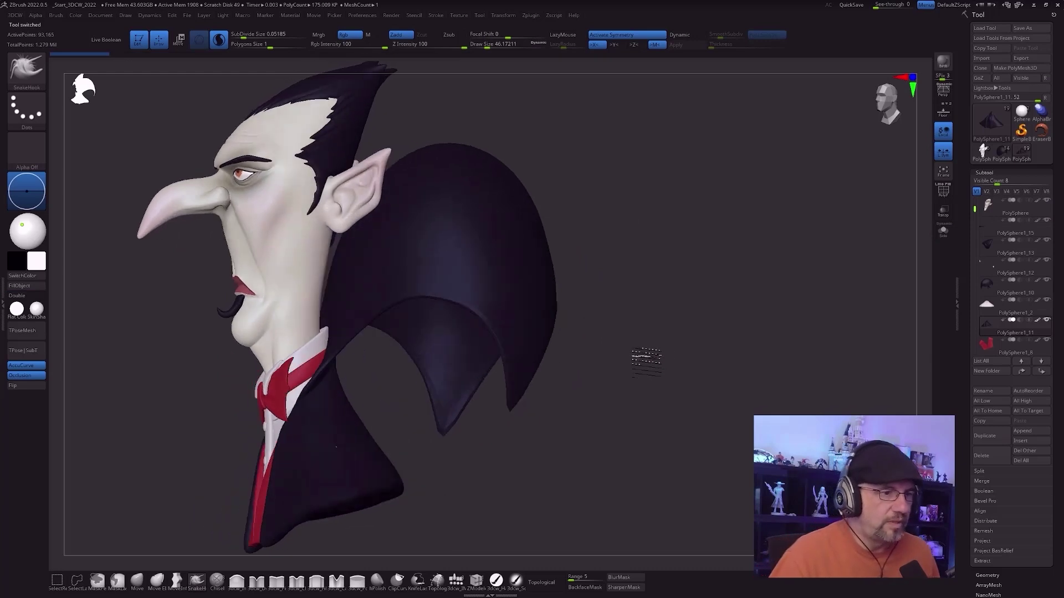
Step: Select the cape shell on the finished, coloured vampire and show its wireframe to inspect its dynamic subdivision and thickness
left_click(454, 269, "alt")
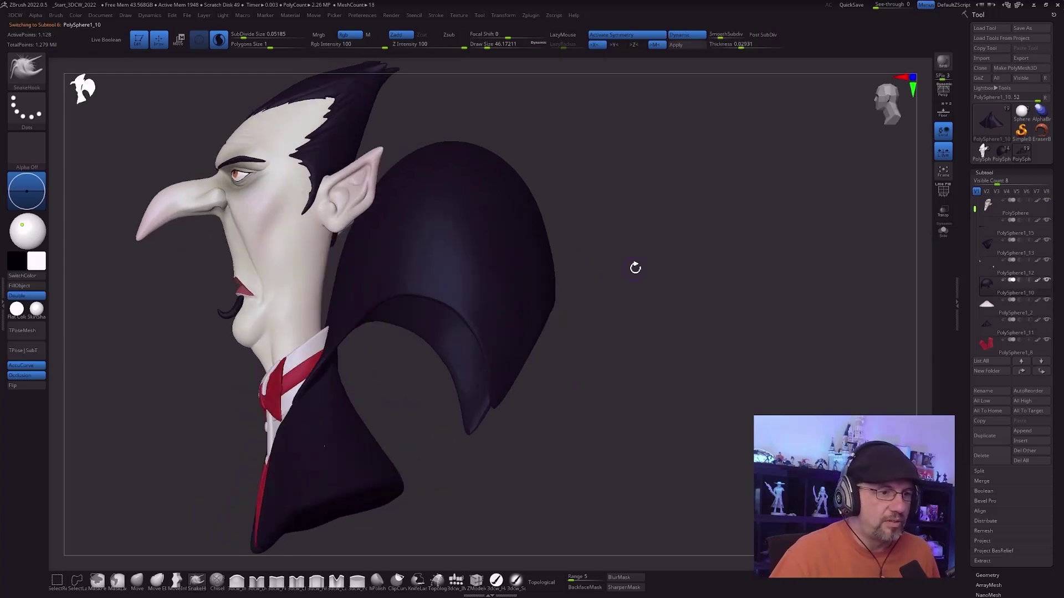
key("shift+f")
mouse_move(661, 311)
left_mouse_down()
mouse_move(637, 325)
mouse_move(665, 328)
left_mouse_up()
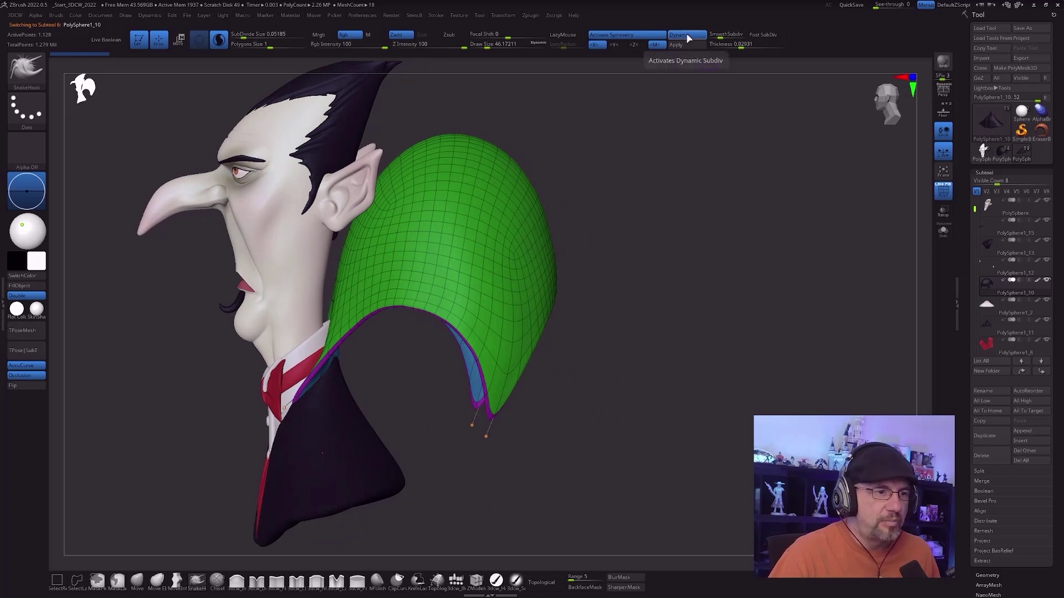
left_click_drag(687, 212, 669, 255)
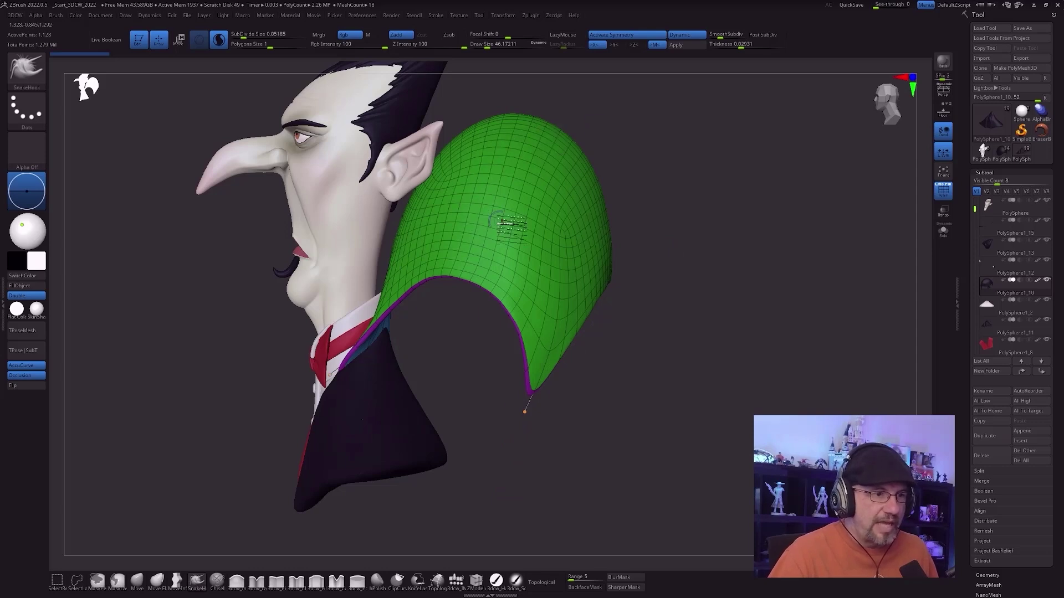
Step: Examine the cape shell's arched opening and thickness from the side, three-quarter and front views
left_click_drag(743, 239, 570, 250)
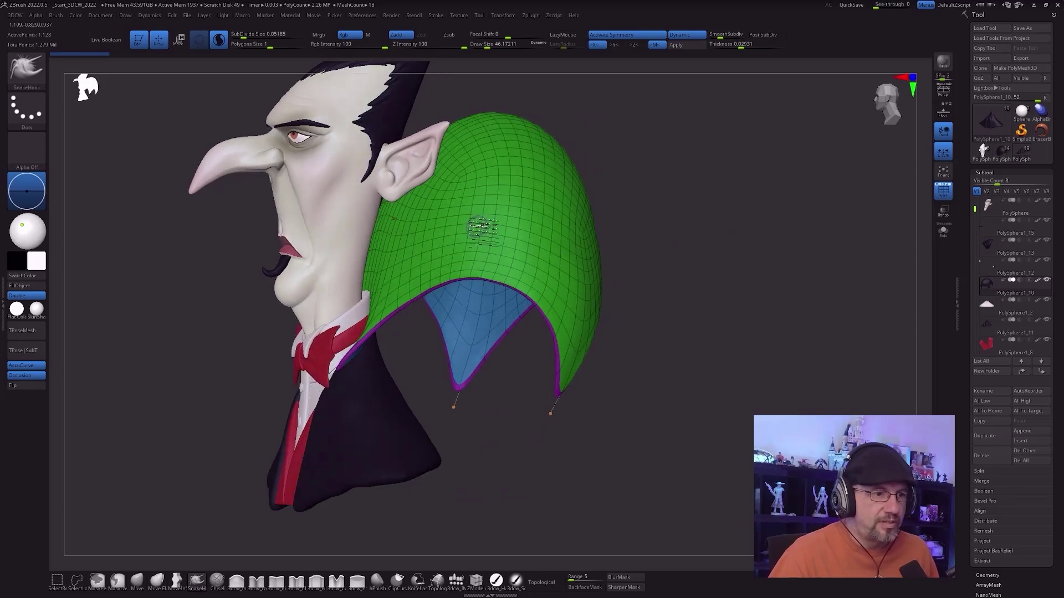
left_click_drag(714, 287, 731, 294)
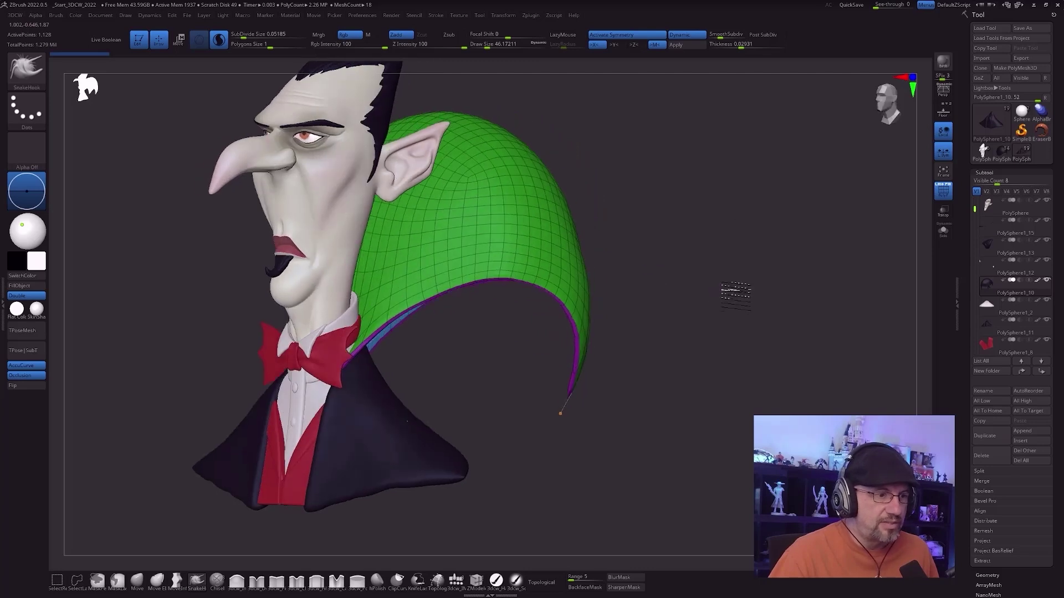
left_click_drag(474, 348, 377, 361)
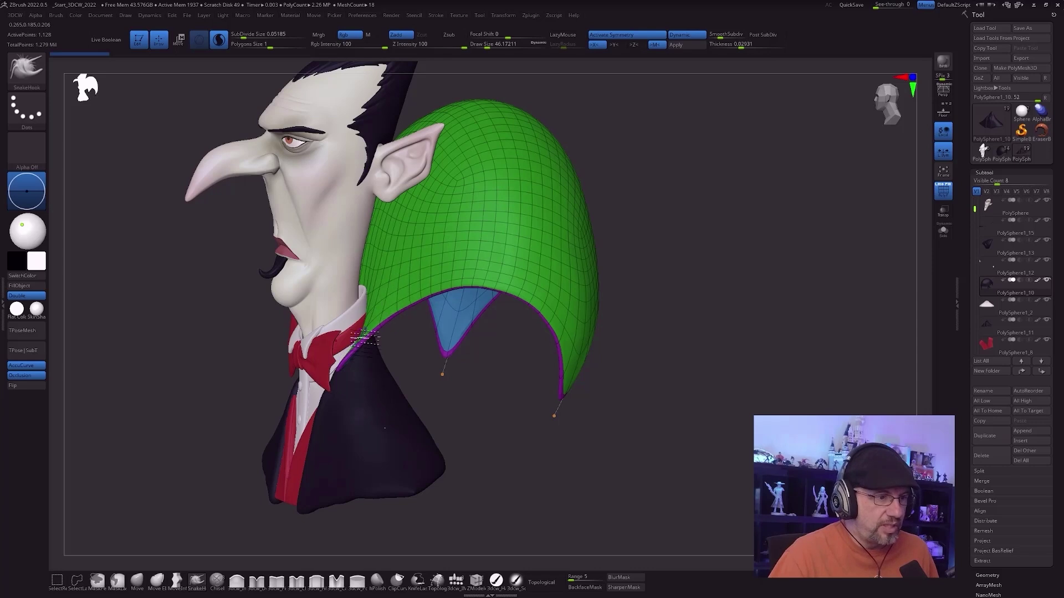
left_click_drag(492, 393, 390, 352)
left_click_drag(593, 426, 740, 329)
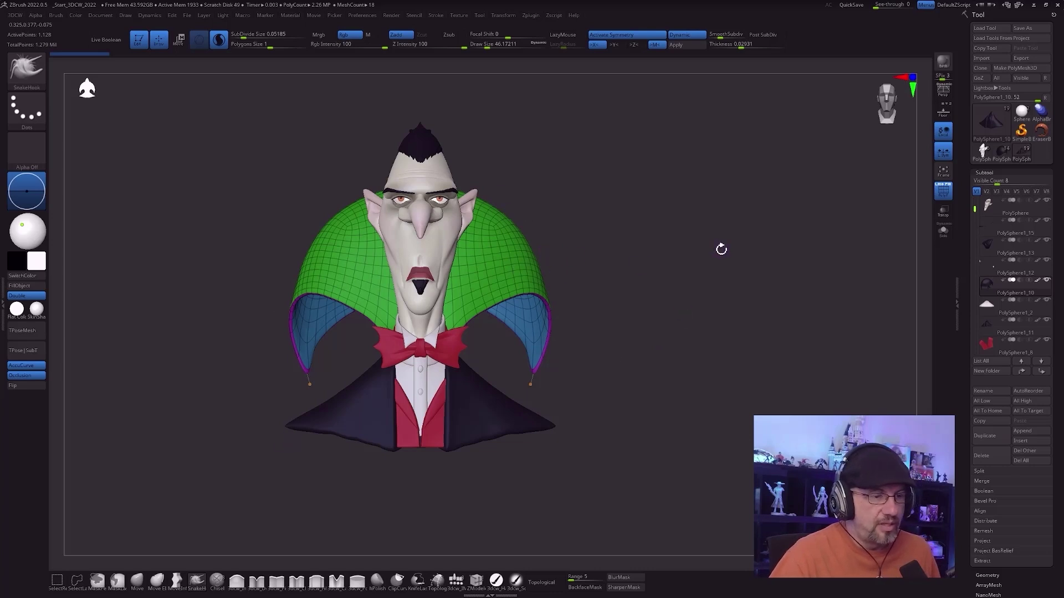
left_click_drag(749, 221, 710, 232)
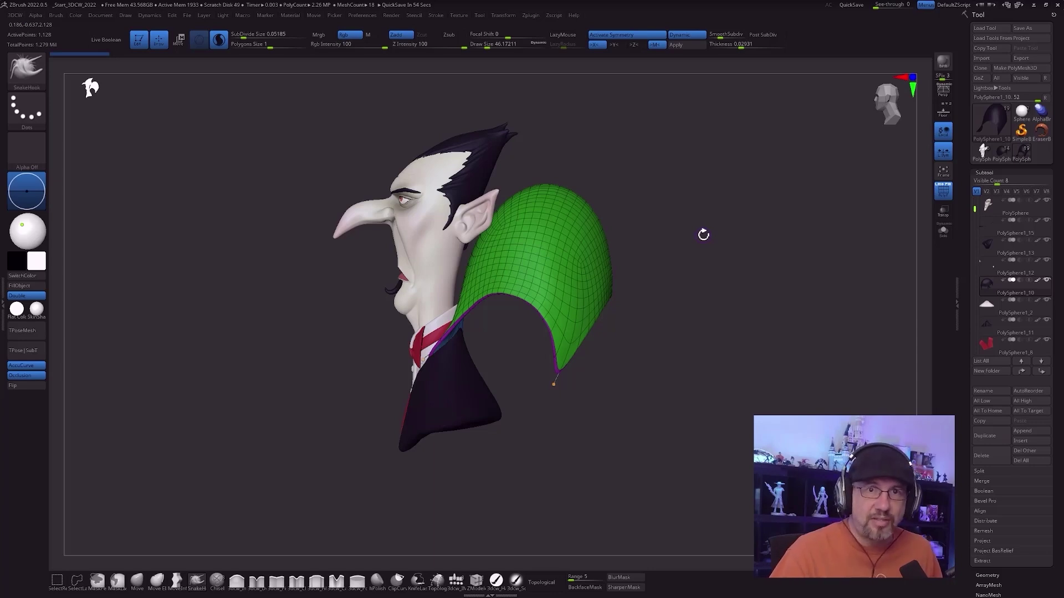
left_click_drag(644, 251, 541, 378)
Step: Examine how the collar, bow tie and lower cloak fit together beneath the cape shell
left_click_drag(486, 326, 615, 358, "alt")
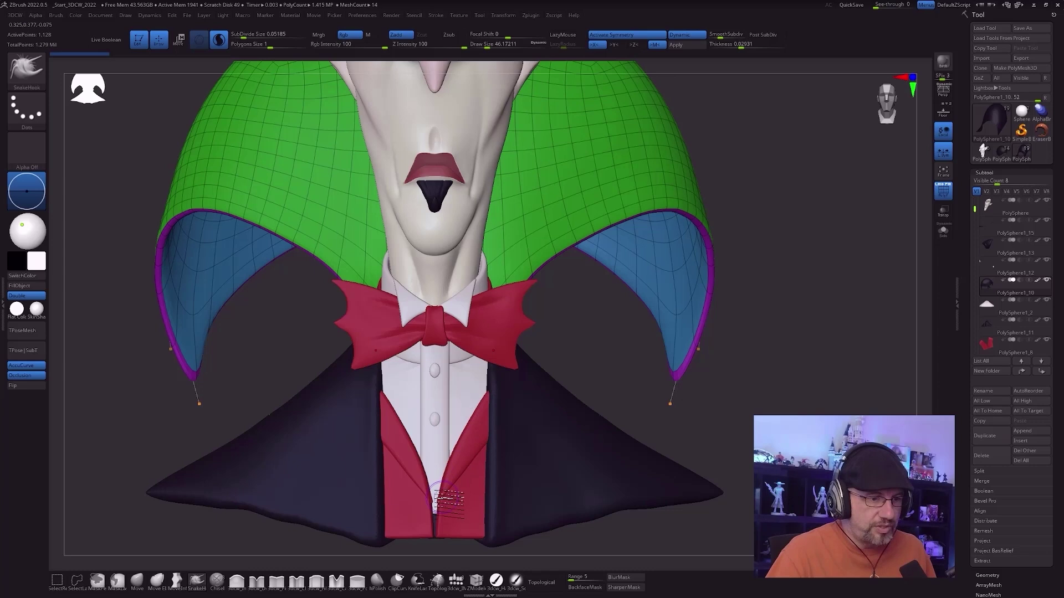
left_click_drag(809, 388, 762, 399)
left_click_drag(642, 361, 457, 338)
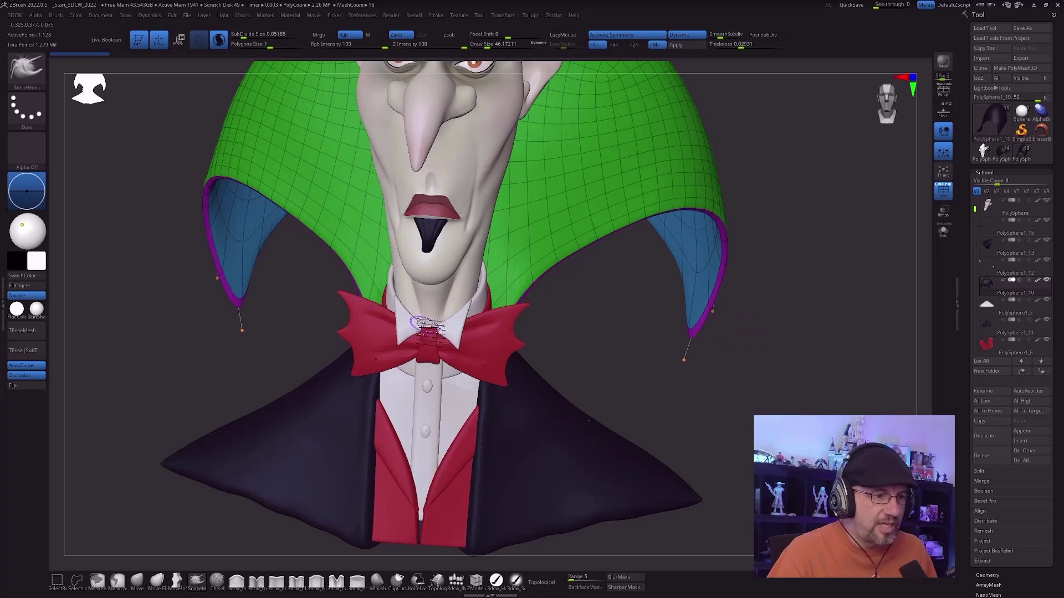
left_click_drag(638, 340, 622, 340)
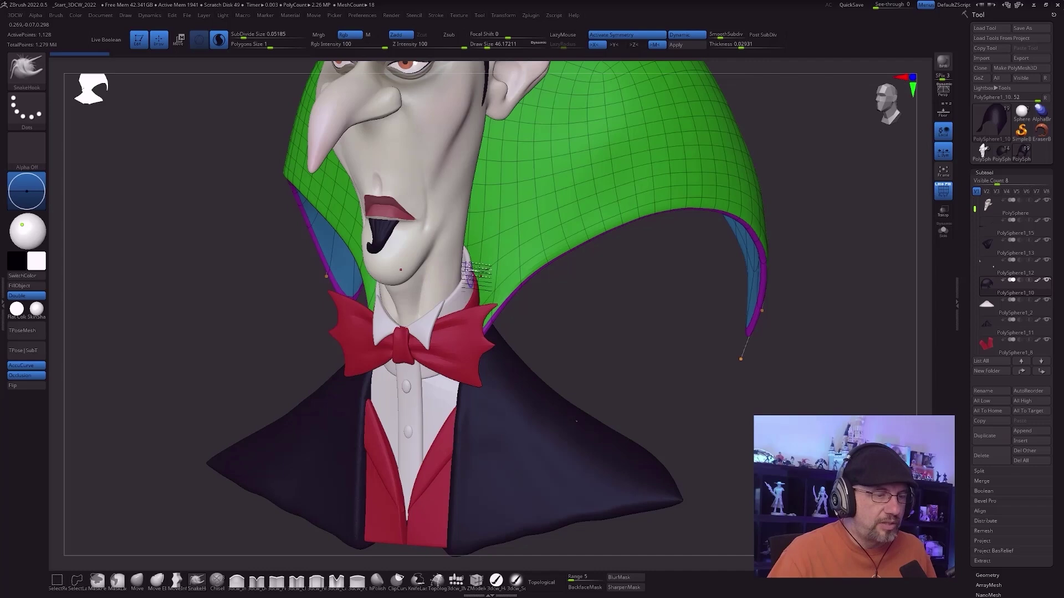
mouse_move(589, 353)
left_mouse_down()
mouse_move(621, 347)
mouse_move(615, 369)
left_mouse_up()
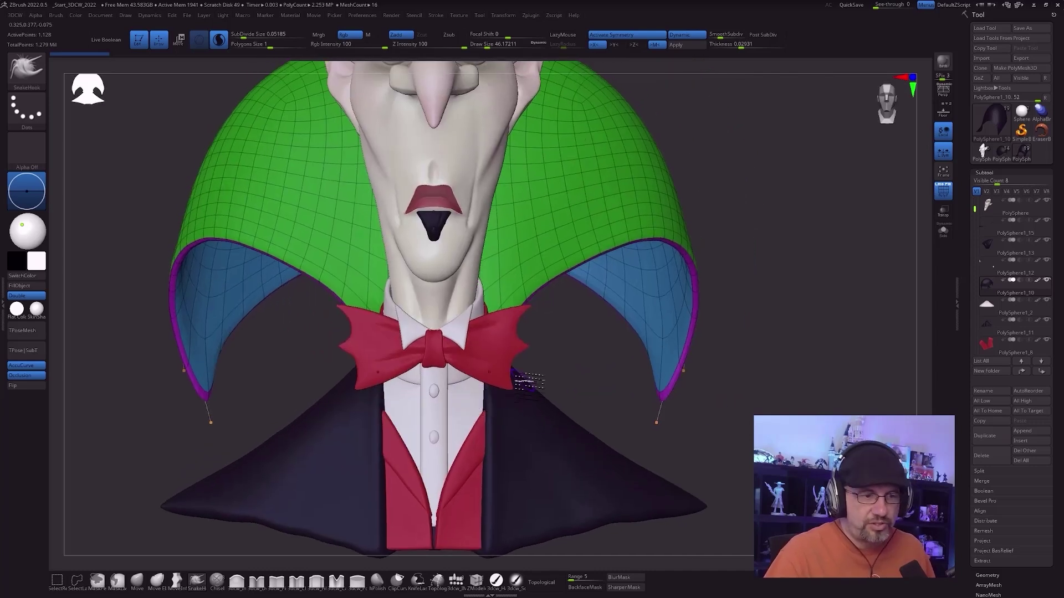
left_click_drag(503, 498, 603, 430, "alt")
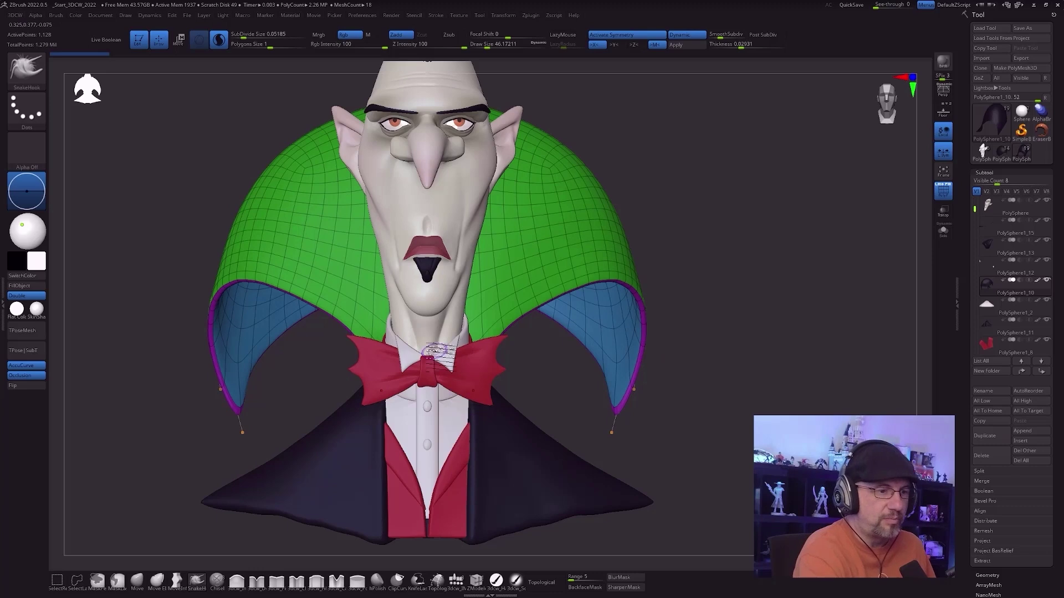
left_click_drag(665, 431, 680, 470)
Step: Insert a QuadSphere-2 sphere on the bow tie subtool and split it off as a separate subtool
left_click(478, 372, "alt")
left_click_drag(584, 387, 622, 350, "alt")
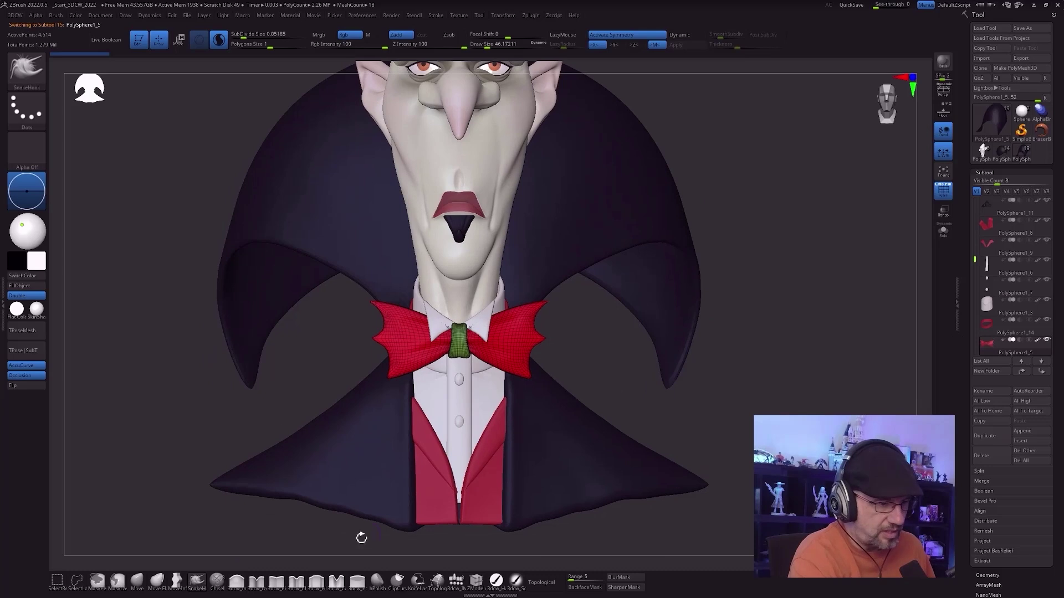
left_click(454, 581)
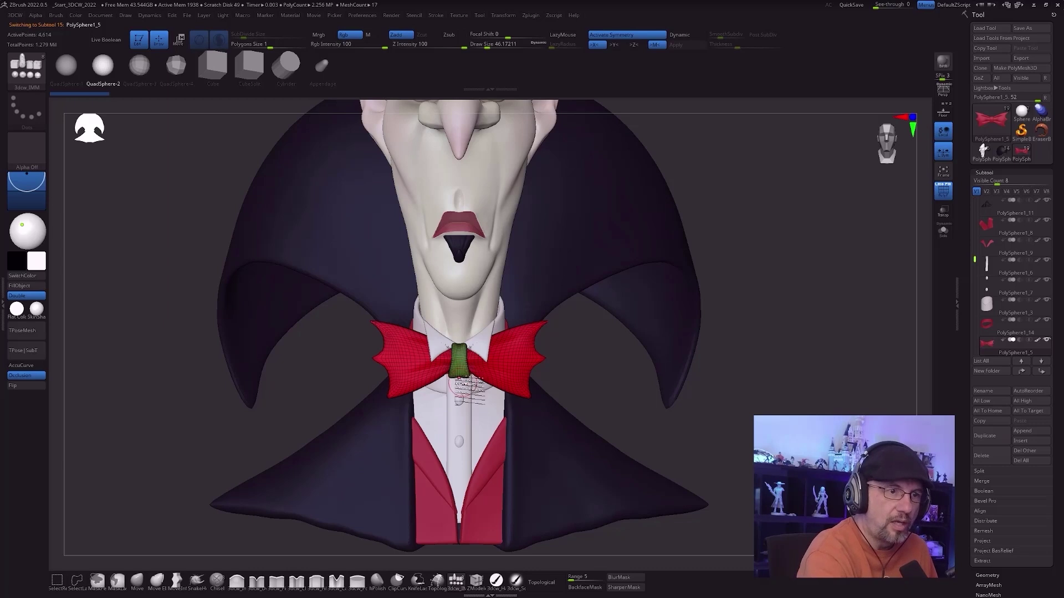
mouse_move(460, 360)
left_mouse_down()
mouse_move(543, 399)
mouse_move(736, 430)
mouse_move(711, 410)
left_mouse_up()
key("space")
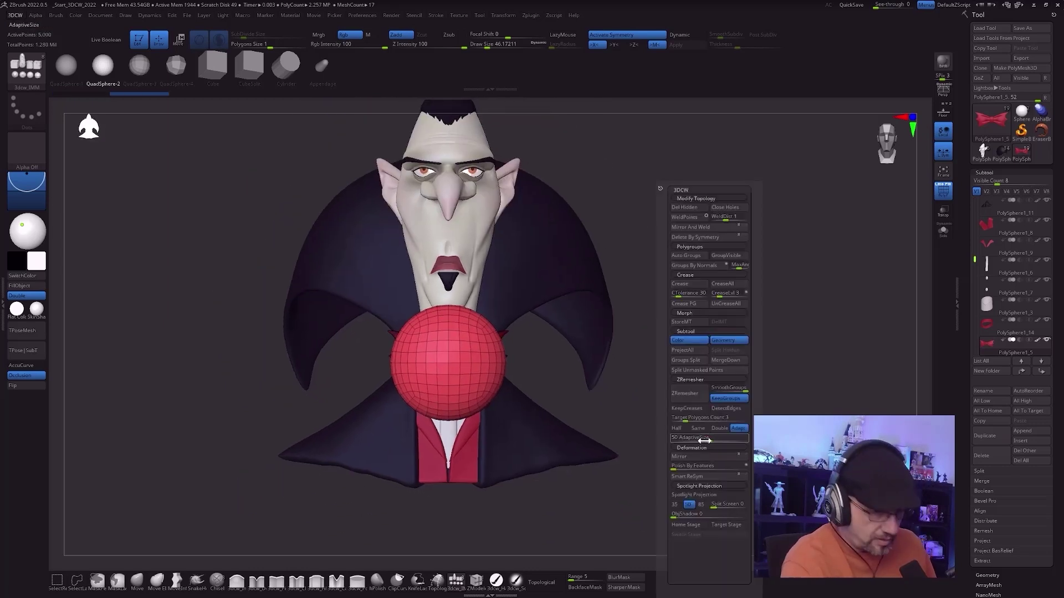
left_click(697, 372)
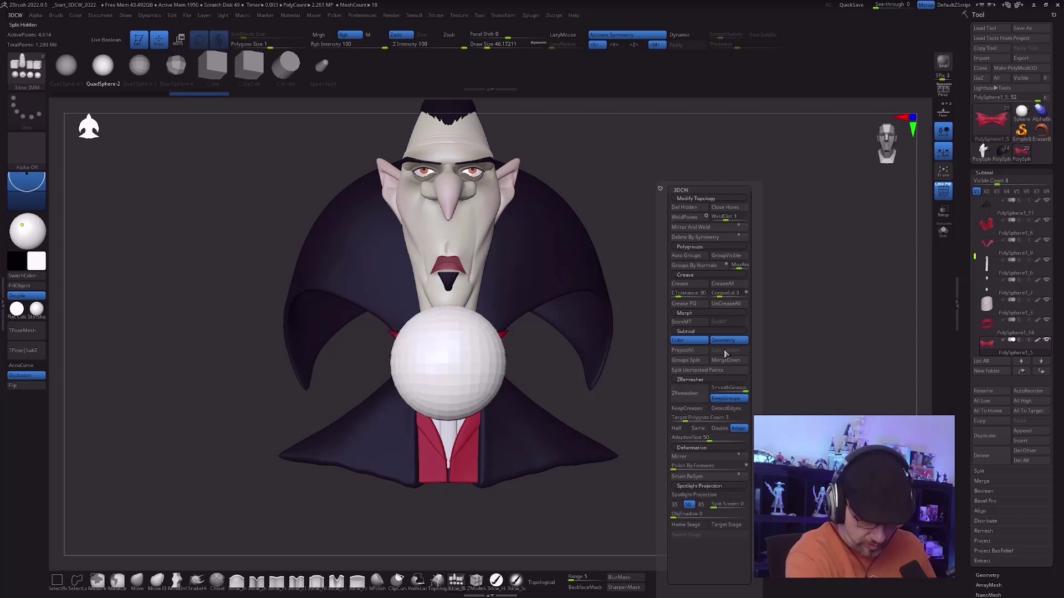
Step: Move and scale the new sphere so it sits inside the chest, just beneath the bow tie
key("w")
left_click_drag(679, 464, 624, 444)
left_click_drag(443, 391, 485, 382)
left_click_drag(518, 298, 516, 299)
left_click_drag(456, 330, 482, 320)
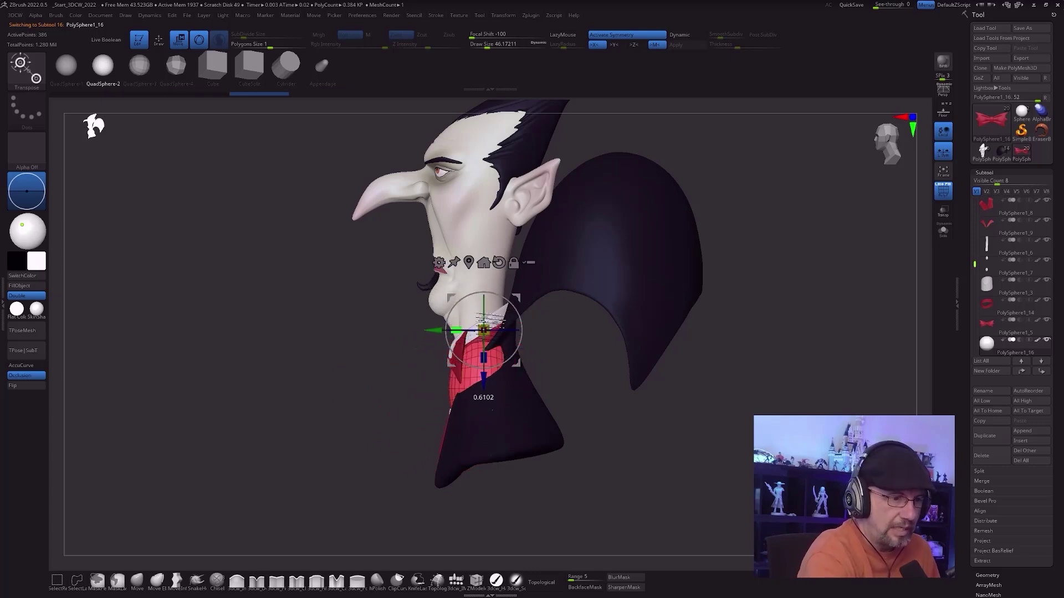
left_click_drag(607, 299, 594, 404, "shift")
key("q")
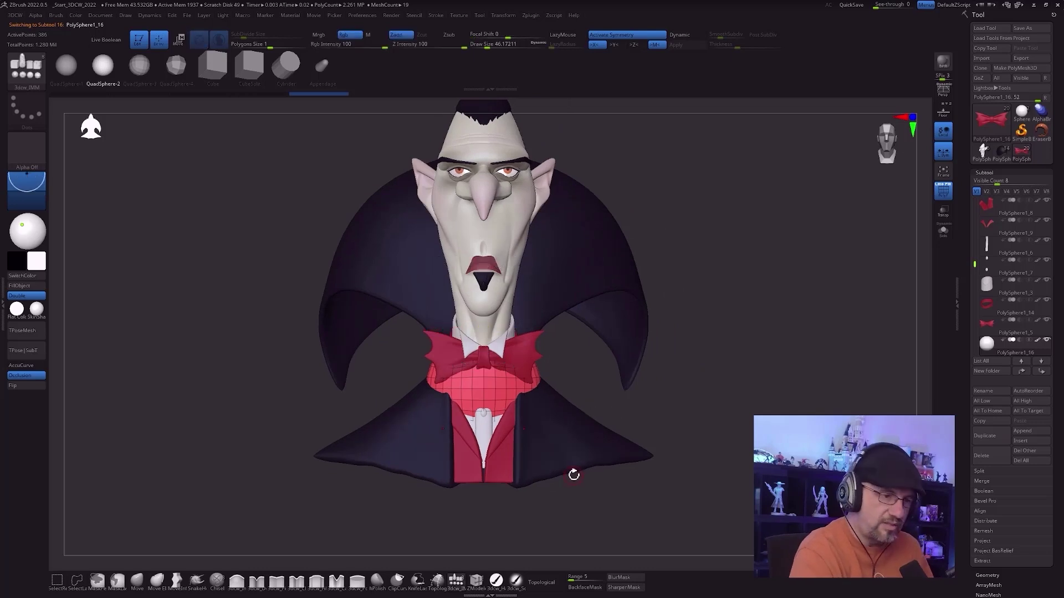
Step: Stretch the sphere downward into an elongated form inside the lower cloak using a large Move brush
left_click(136, 582)
key("s")
left_click_drag(217, 485, 247, 483)
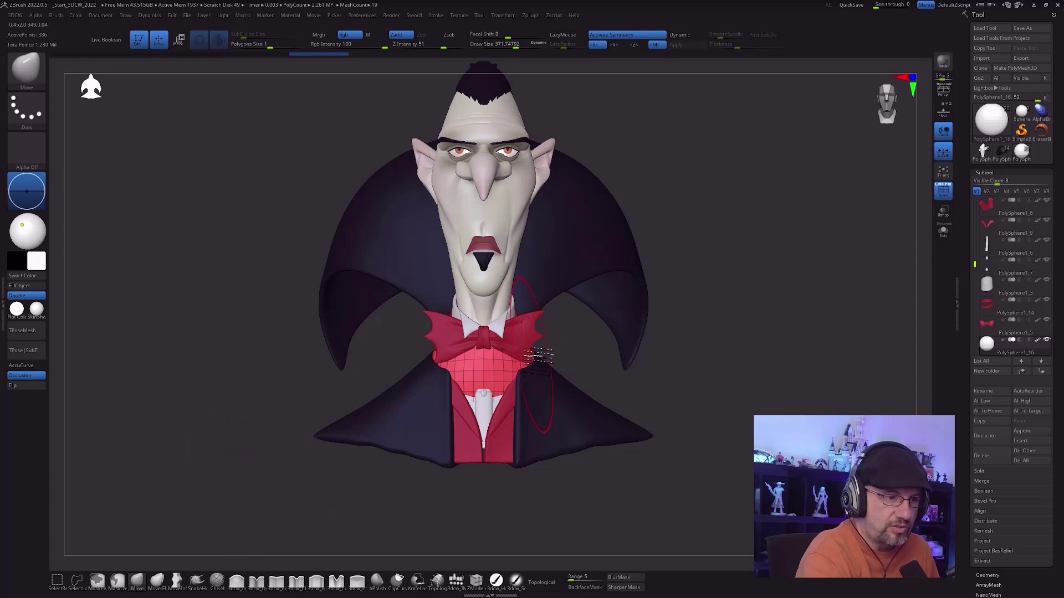
key("s")
mouse_move(527, 406)
left_mouse_down()
mouse_move(556, 406)
mouse_move(559, 437)
mouse_move(511, 444)
mouse_move(513, 461)
left_mouse_up()
left_click_drag(646, 402, 549, 411)
right_click_drag(559, 413, 612, 405)
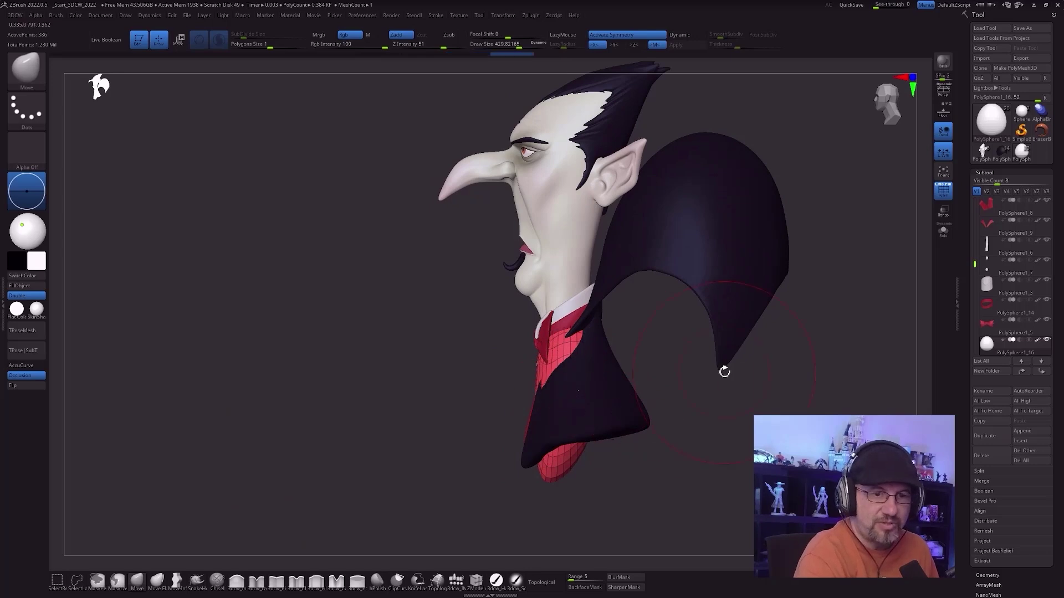
Step: Turn on transparency and push the stretched sphere into the lower cloak's outline, checking it from the side and below
left_click(943, 213)
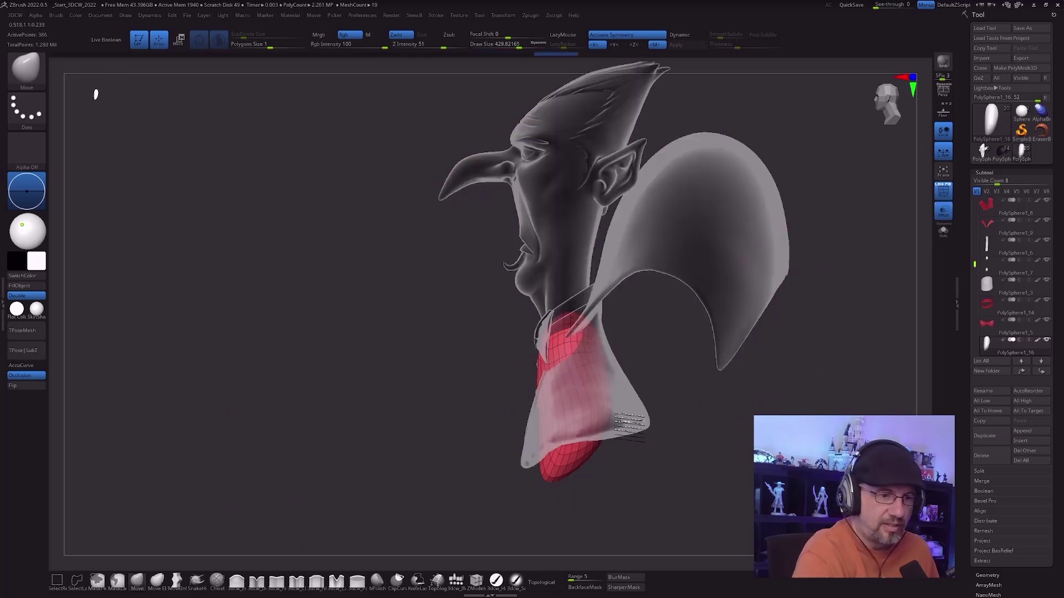
left_click_drag(579, 437, 532, 452)
mouse_move(594, 382)
left_mouse_down()
mouse_move(611, 373)
mouse_move(617, 333)
left_mouse_up()
left_click_drag(652, 366, 609, 391)
left_click_drag(597, 441, 439, 451)
left_click_drag(520, 487, 547, 439)
mouse_move(586, 468)
left_mouse_down()
mouse_move(606, 475)
mouse_move(537, 438)
mouse_move(552, 431)
mouse_move(551, 397)
mouse_move(535, 373)
left_mouse_up()
left_click_drag(491, 336, 471, 311)
key("s")
mouse_move(461, 394)
left_mouse_down()
mouse_move(451, 401)
mouse_move(484, 350)
left_mouse_up()
Step: Turn off Sculptris Pro and set the Smooth Stronger brush's Z Intensity to 1
key("d")
key("shift+d")
left_click(219, 40)
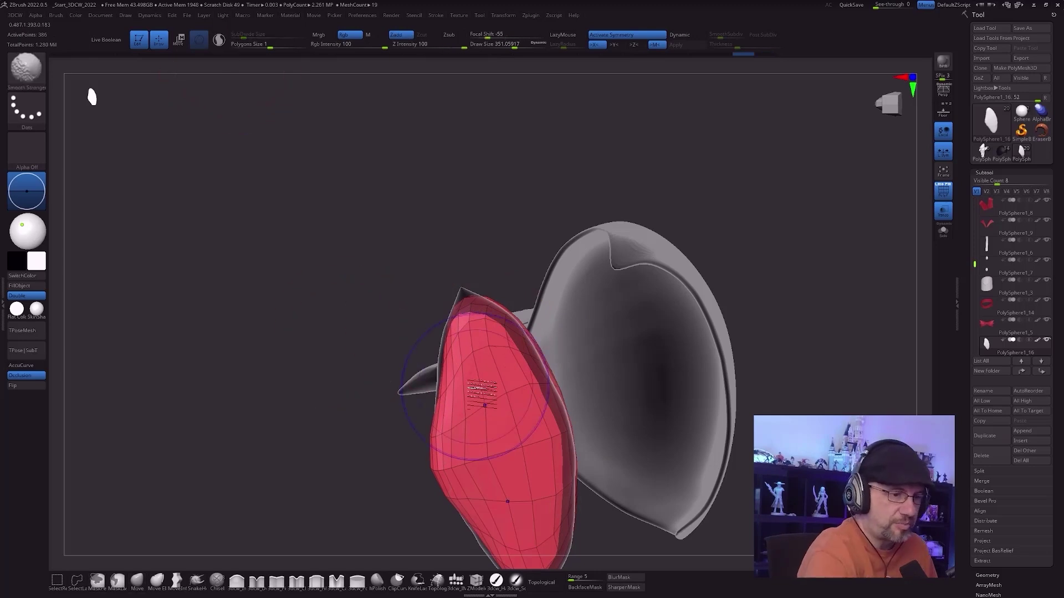
left_click(415, 44)
type("1")
key("Return")
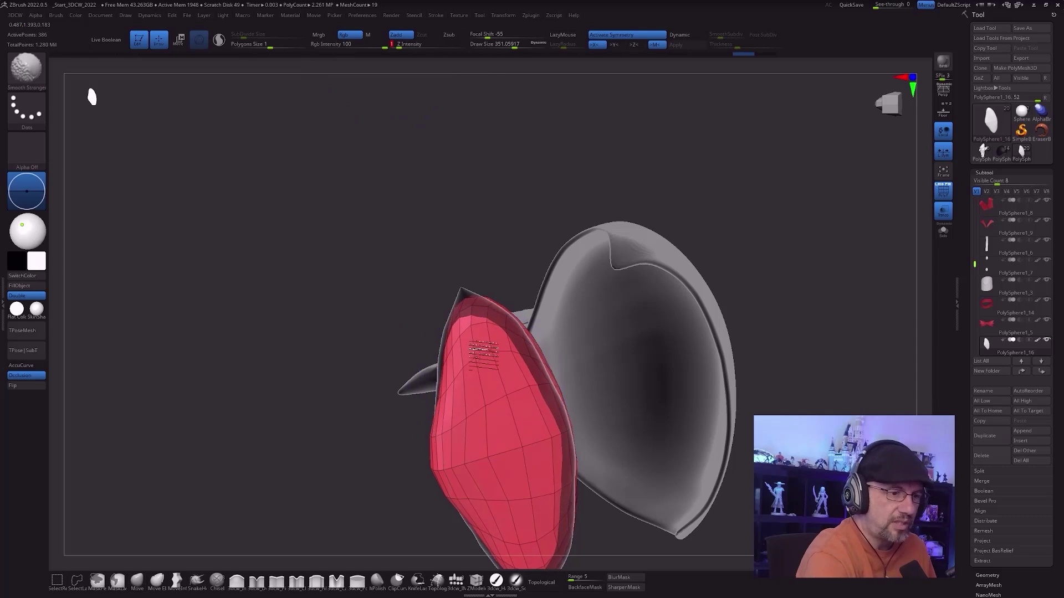
Step: Reshape the torso mesh with the Move brush to match the lower cloak's silhouette from front and side
key("b")
key("m")
key("v")
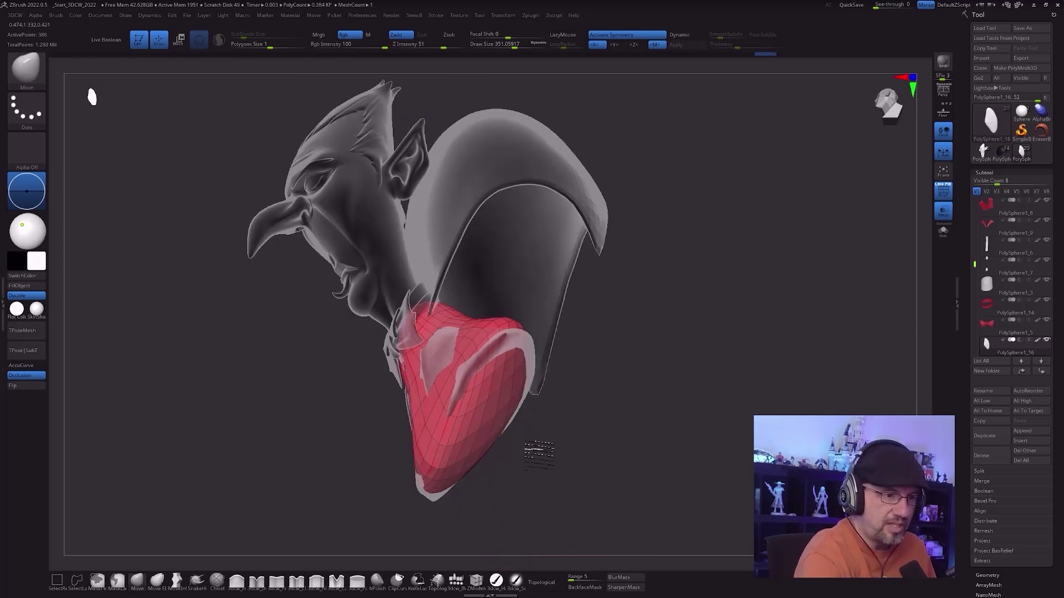
mouse_move(539, 454)
left_mouse_down()
mouse_move(595, 370)
mouse_move(575, 346)
left_mouse_up()
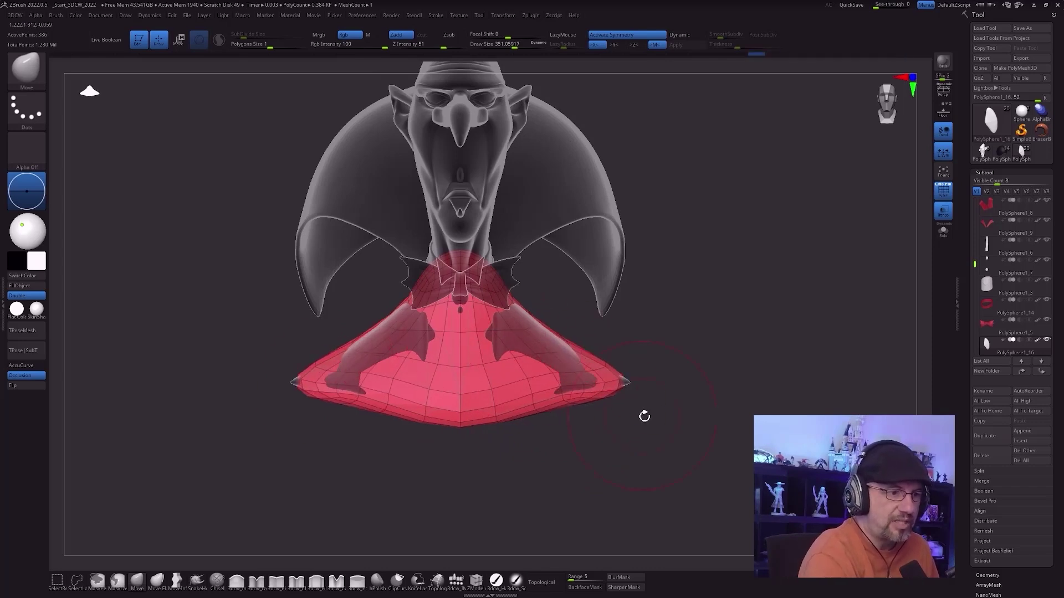
left_click_drag(643, 418, 601, 432)
left_click_drag(608, 311, 580, 347)
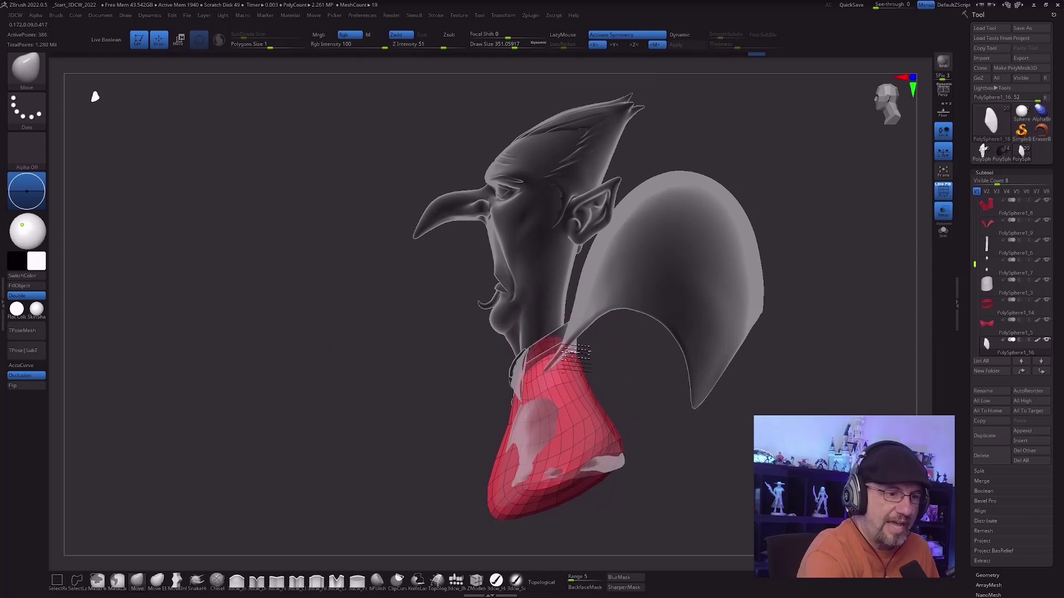
left_click_drag(613, 396, 560, 383)
mouse_move(526, 422)
left_mouse_down()
mouse_move(524, 432)
mouse_move(570, 378)
left_mouse_up()
mouse_move(527, 435)
right_mouse_down()
mouse_move(611, 424)
mouse_move(635, 402)
mouse_move(664, 407)
right_mouse_up()
Step: Pull the torso mesh's lower corners out to the cloak tips and turn on dynamic subdivision
mouse_move(515, 484)
left_mouse_down("shift")
mouse_move(504, 478)
mouse_move(544, 462)
left_mouse_up("shift")
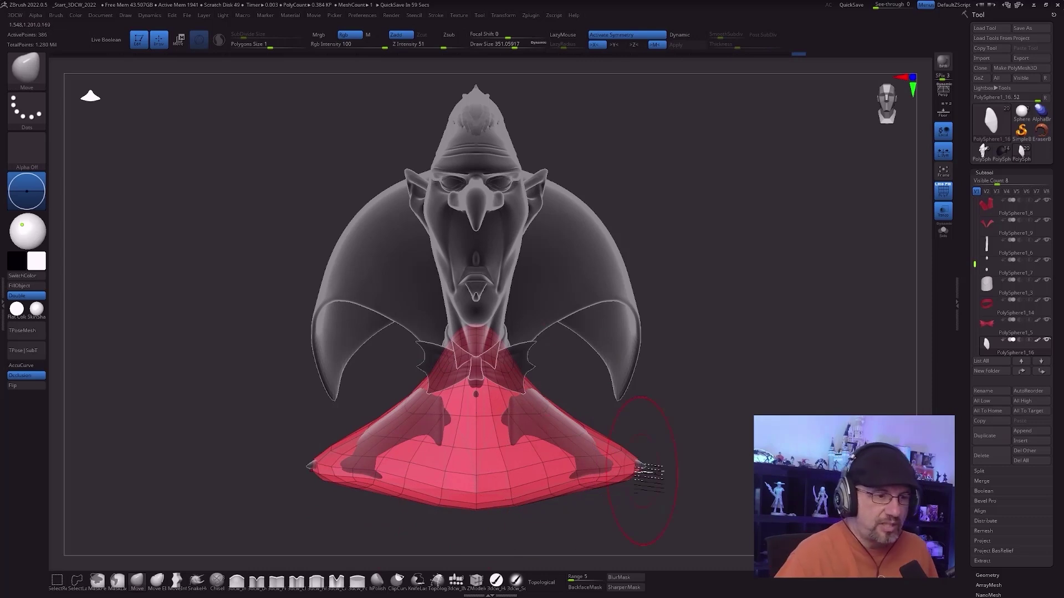
mouse_move(648, 471)
left_mouse_down()
mouse_move(685, 430)
mouse_move(653, 433)
left_mouse_up()
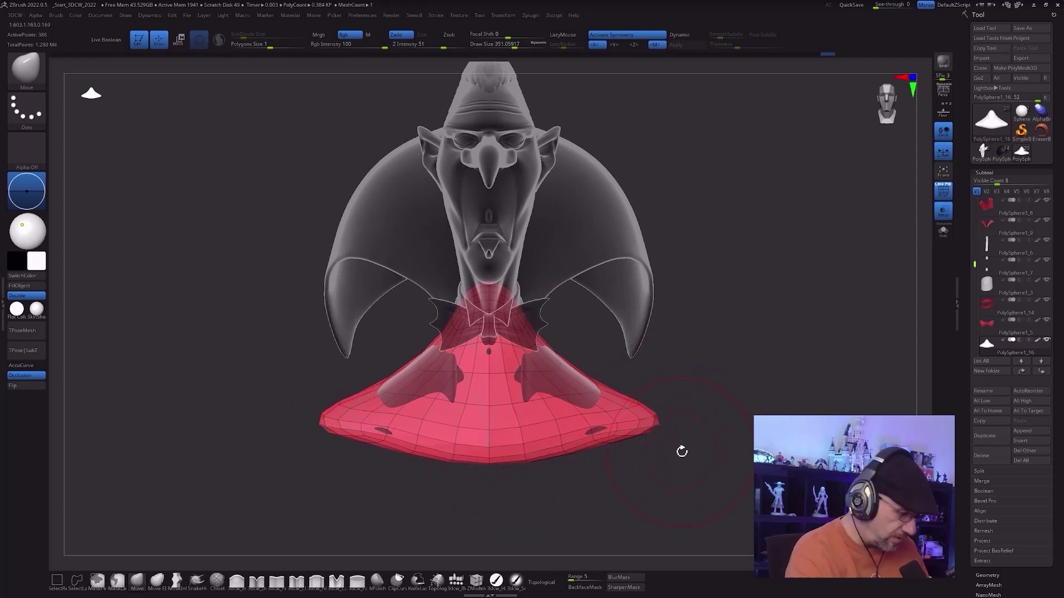
key("d")
left_click_drag(672, 460, 675, 456)
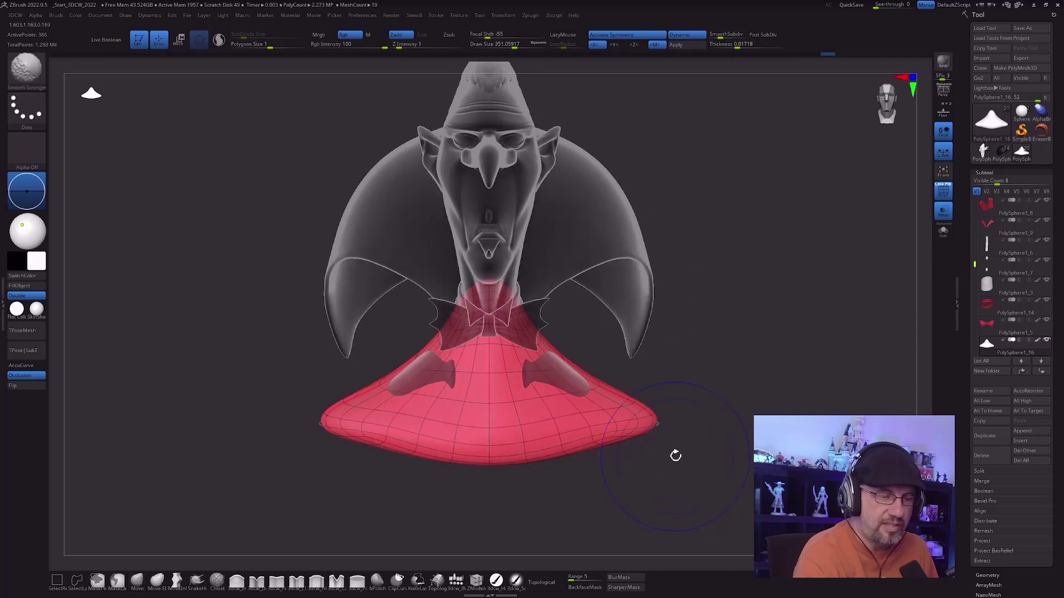
left_click_drag(582, 443, 627, 371)
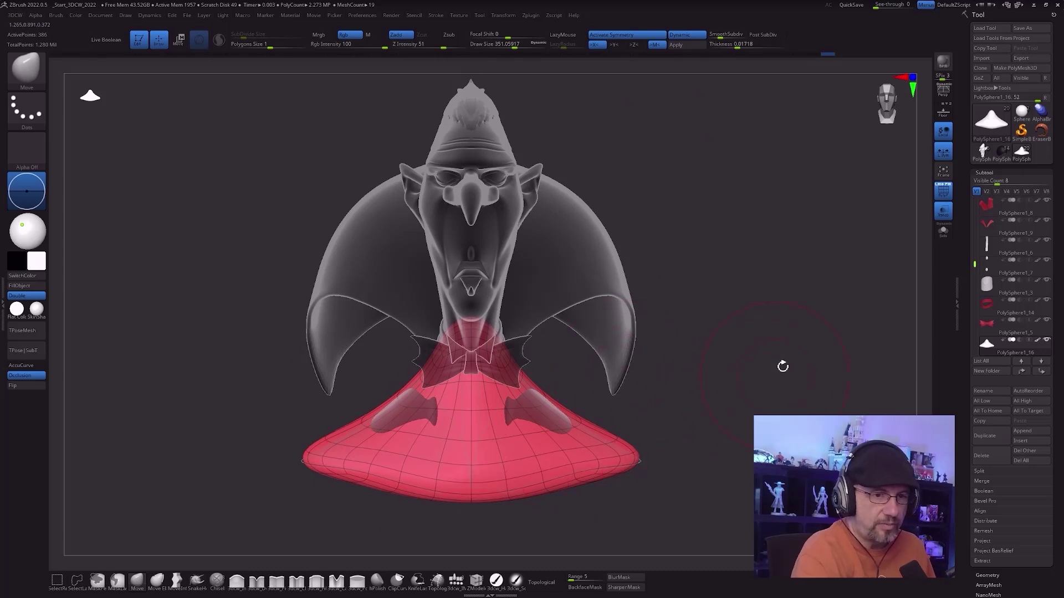
Step: Isolate the torso mesh in Solo mode and choose the Cylinder from the insert mesh brush
left_click(944, 236)
key("s")
mouse_move(660, 427)
left_mouse_down("alt")
mouse_move(677, 435)
mouse_move(667, 424)
mouse_move(630, 461)
left_mouse_up("alt")
left_click(455, 580)
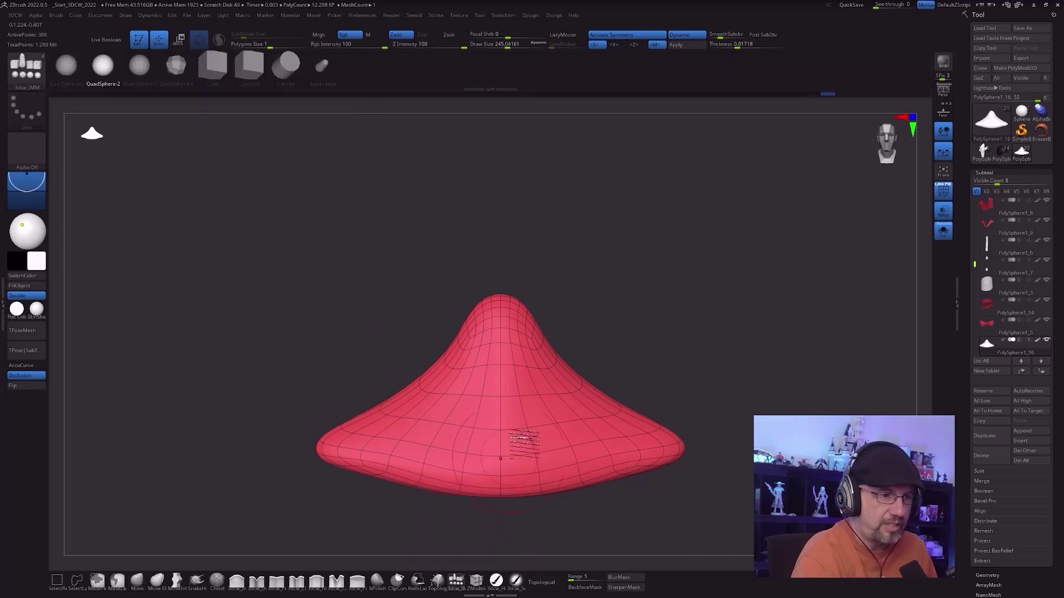
left_click(288, 73)
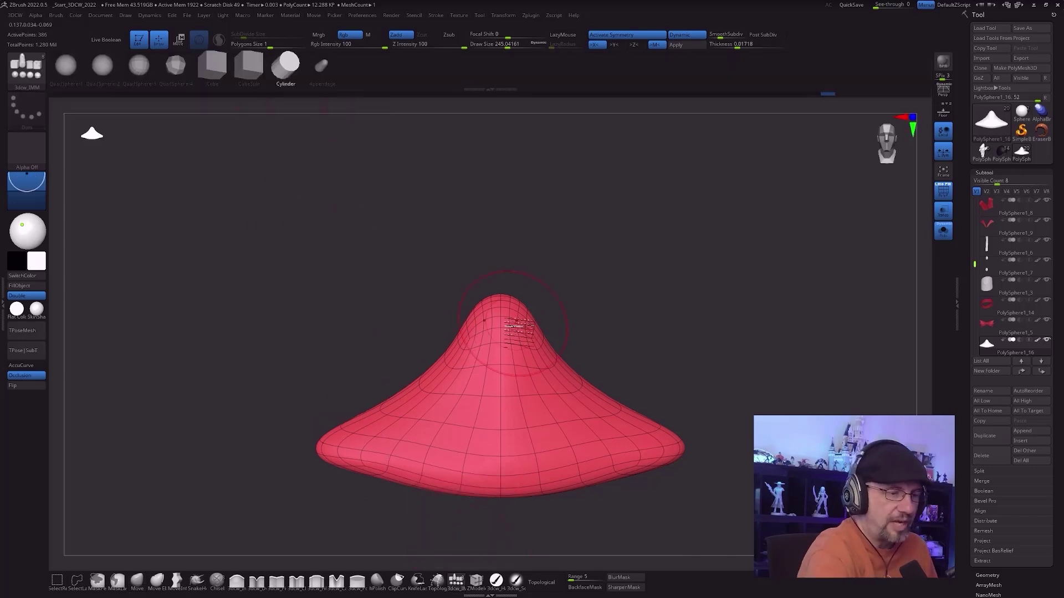
Step: Try inserting a cylinder on the upper part of the torso mesh
left_click_drag(500, 314, 501, 361)
mouse_move(634, 363)
left_mouse_down()
mouse_move(641, 351)
mouse_move(625, 351)
mouse_move(618, 372)
left_mouse_up()
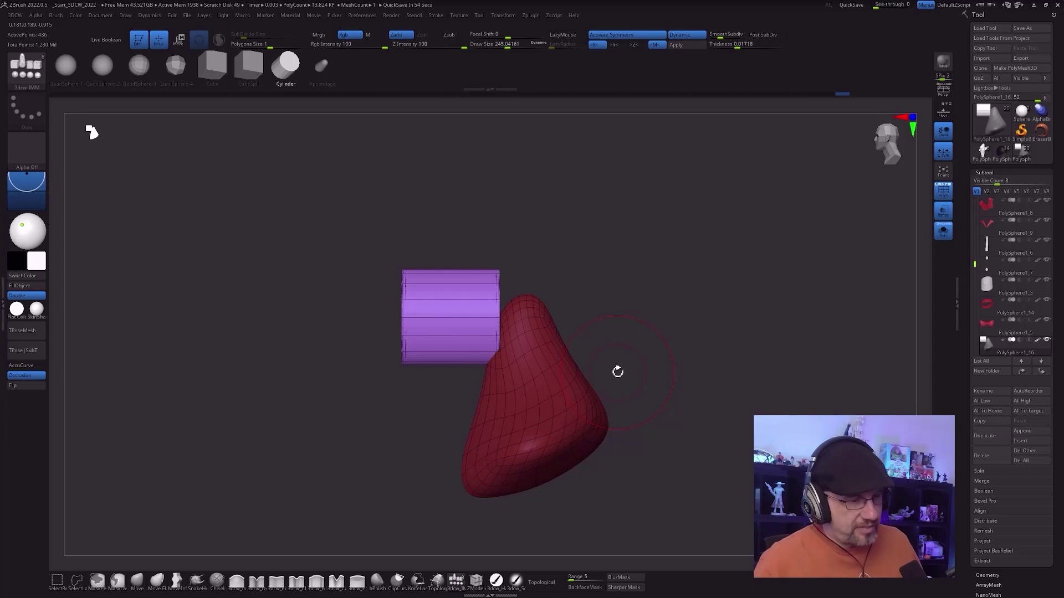
mouse_move(634, 379)
left_mouse_down()
mouse_move(658, 383)
mouse_move(611, 377)
mouse_move(586, 395)
mouse_move(587, 427)
mouse_move(605, 409)
left_mouse_up()
key("ctrl+z")
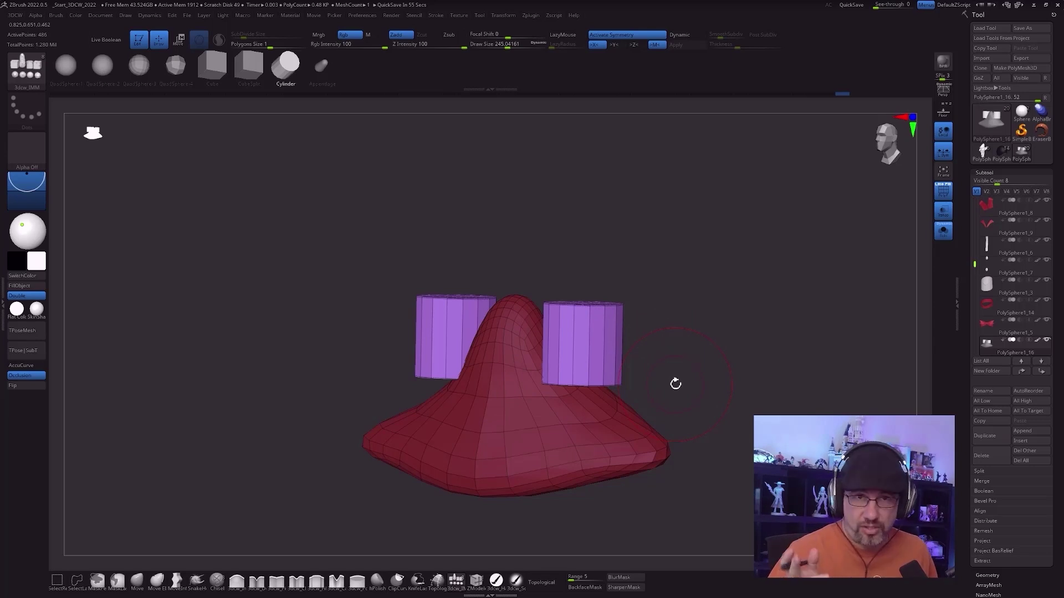
key("ctrl+z")
Step: Undo the pair of small cylinders inserted on either side of the torso mesh's neck
left_click_drag(674, 387, 682, 386)
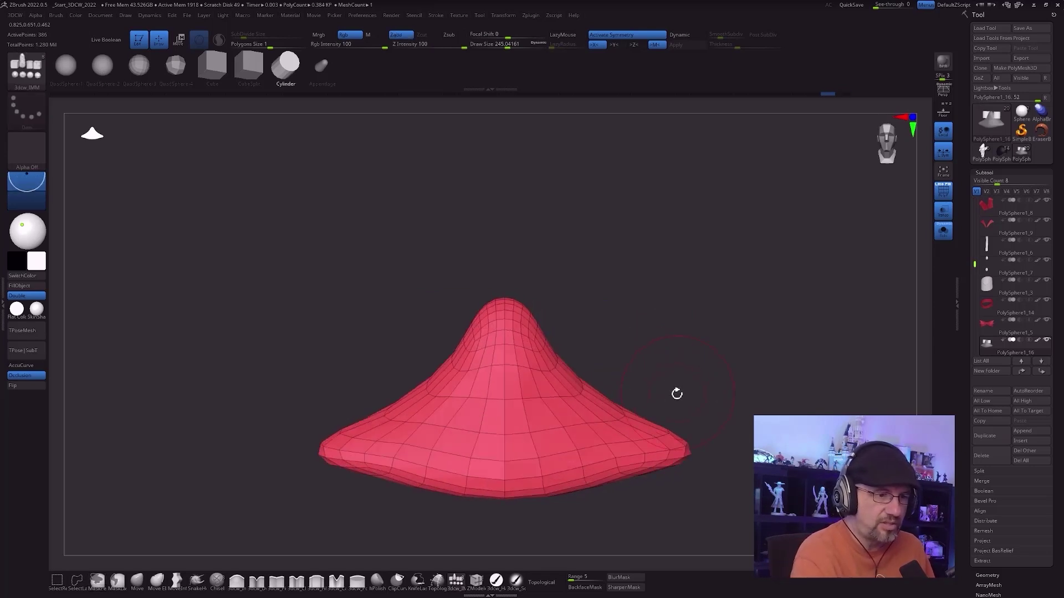
key("ctrl+shift+z")
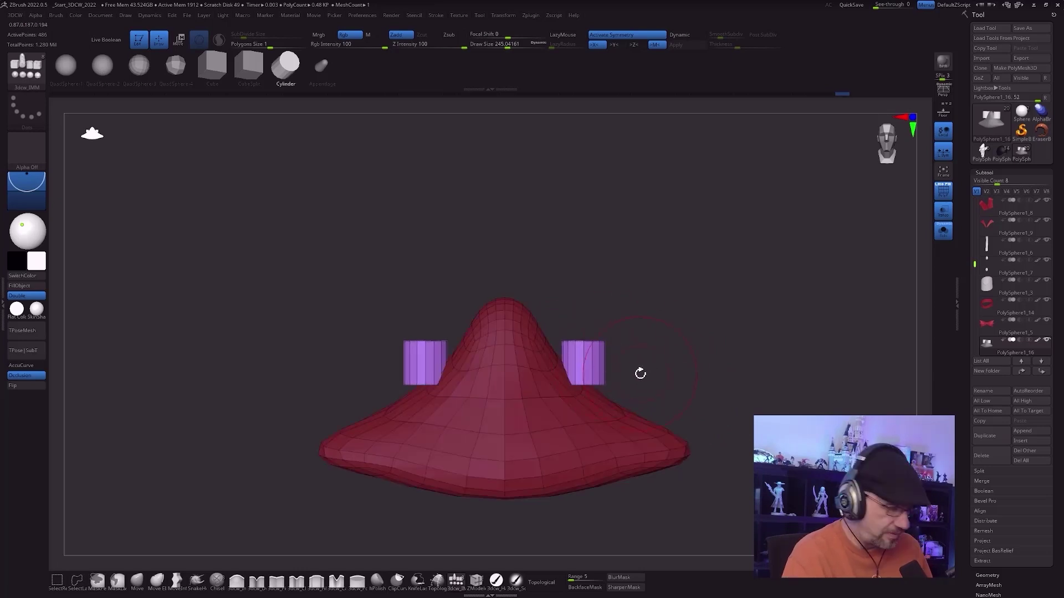
key("ctrl+z")
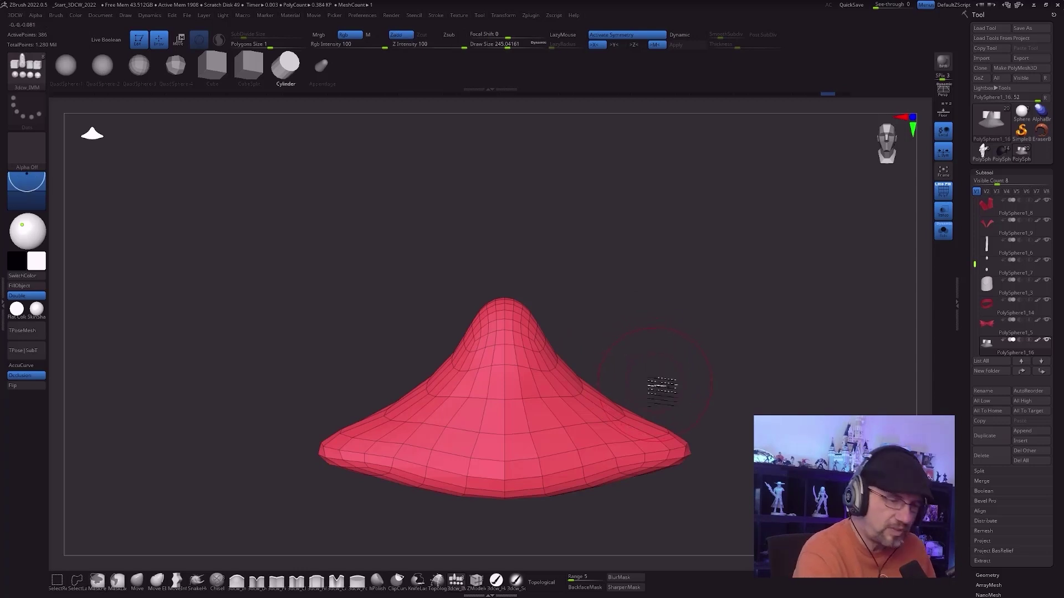
Step: Reset the gizmo's mesh orientation for the cloak mesh and return to drawing
key("w")
left_click_drag(539, 283, 659, 307, "alt")
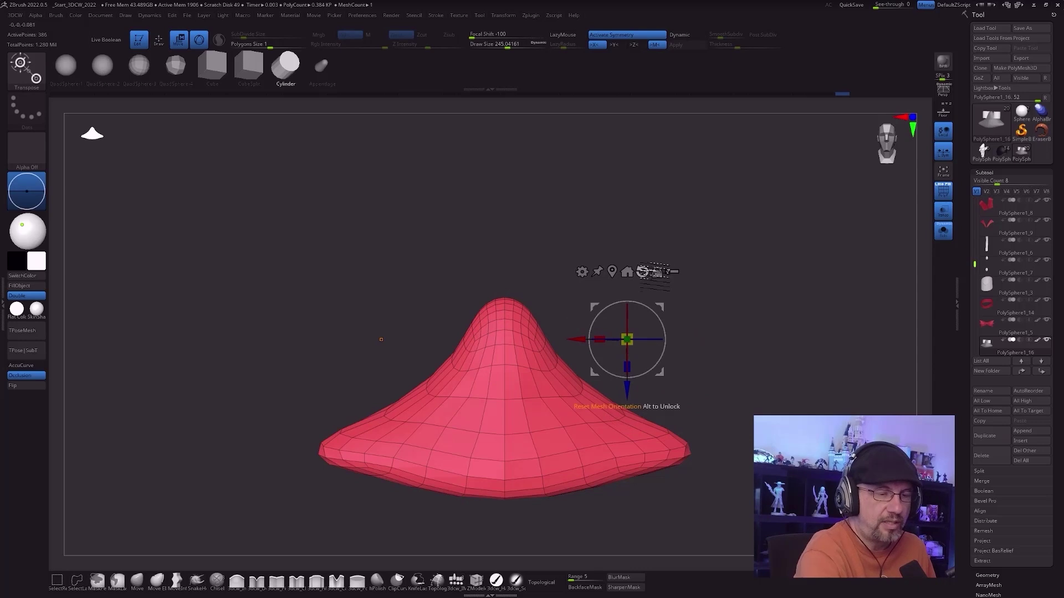
left_click(642, 272)
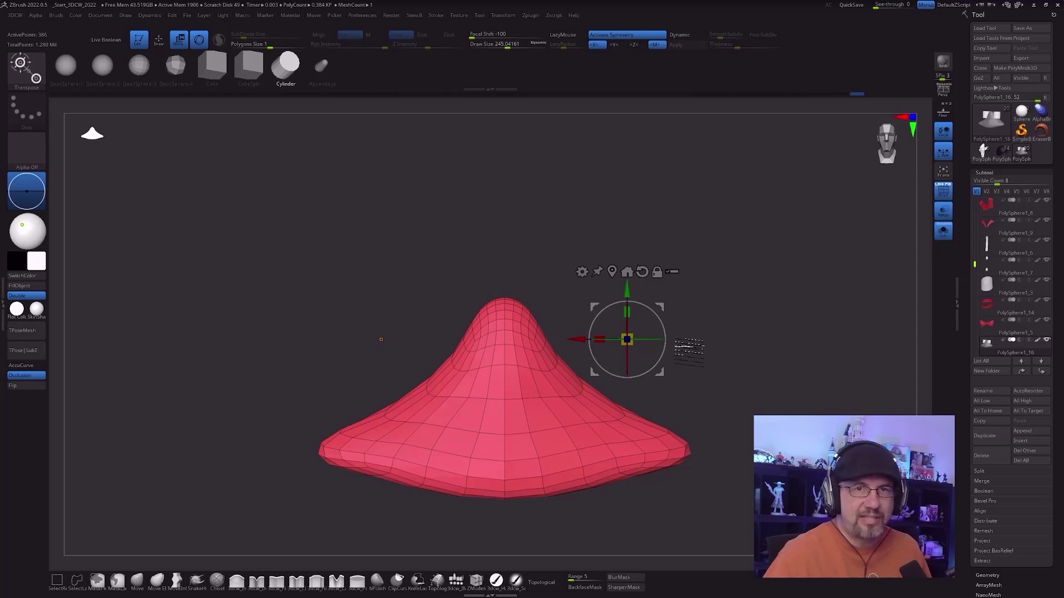
key("q")
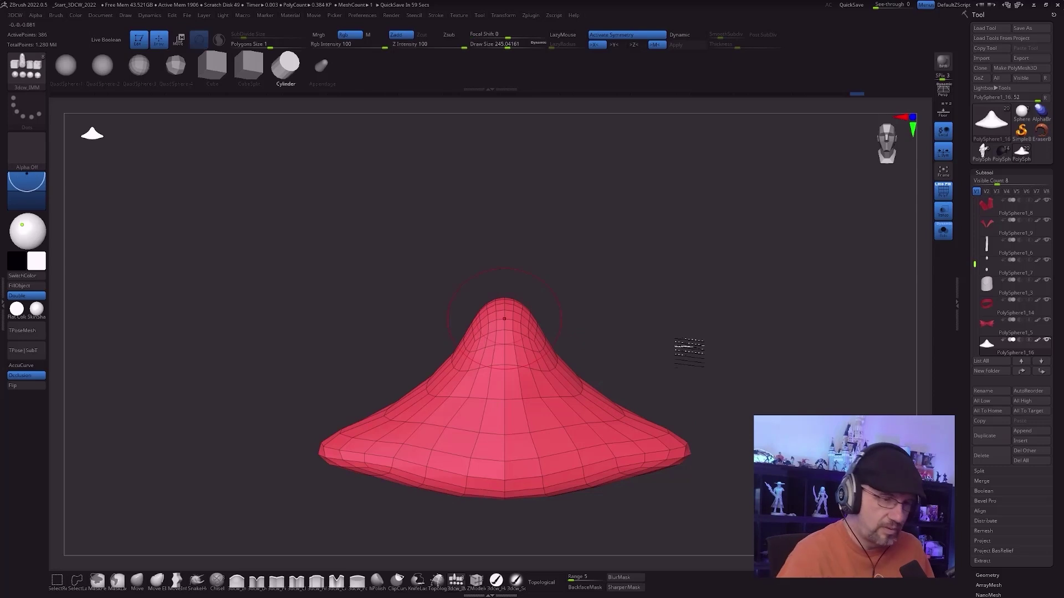
left_click_drag(581, 380, 587, 426)
mouse_move(689, 440)
left_mouse_down()
mouse_move(646, 449)
mouse_move(689, 439)
left_mouse_up()
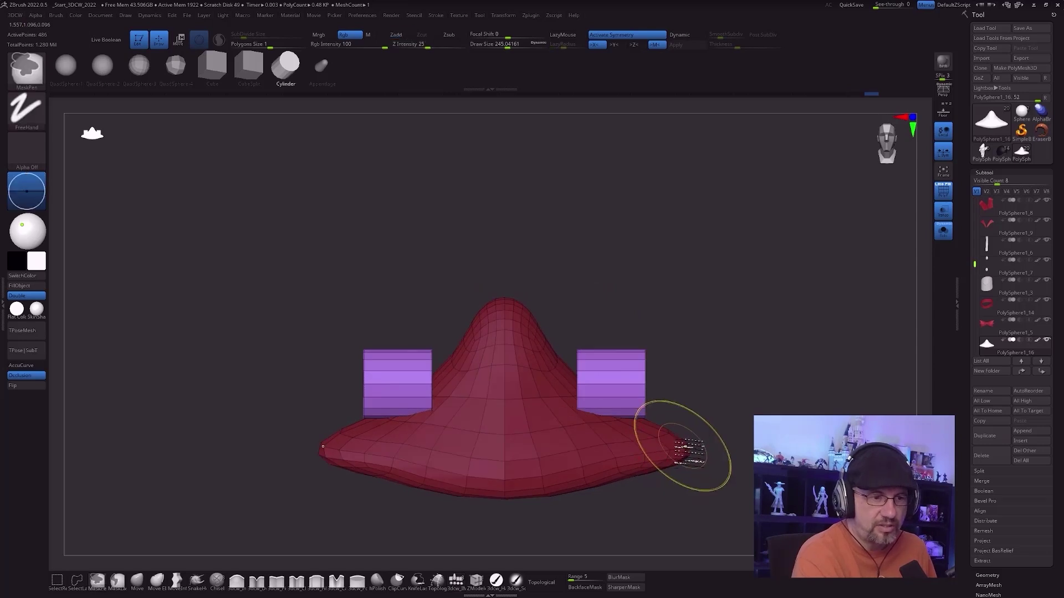
key("ctrl+z")
Step: Insert a single cylinder centred on the peak of the cloak mesh and move it down to overlap the peak
left_click_drag(668, 351, 660, 422)
left_click_drag(508, 397, 502, 438)
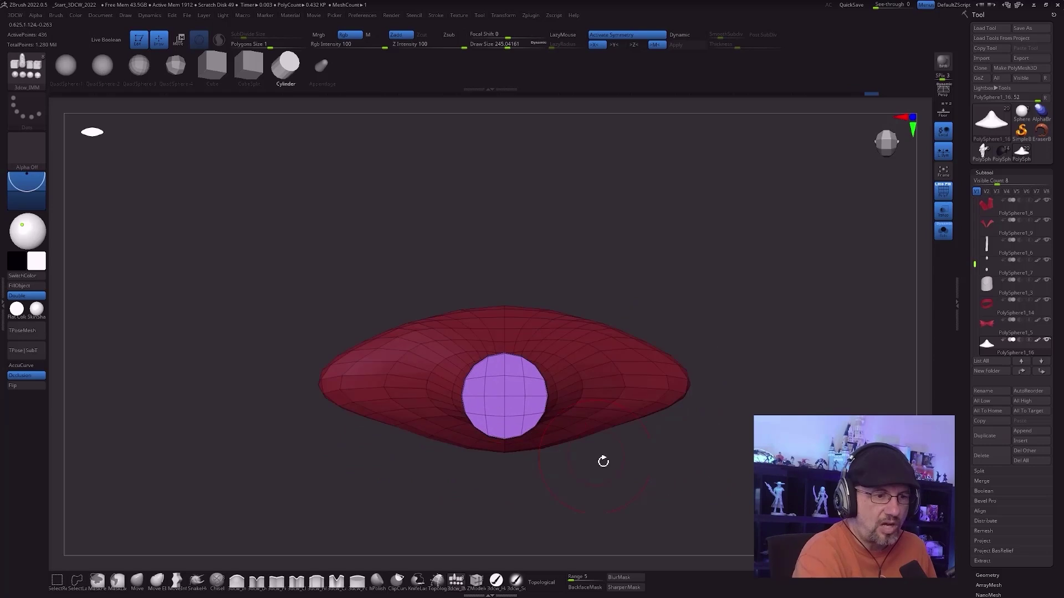
left_click_drag(604, 461, 630, 376)
left_click_drag(659, 442, 634, 399, "alt")
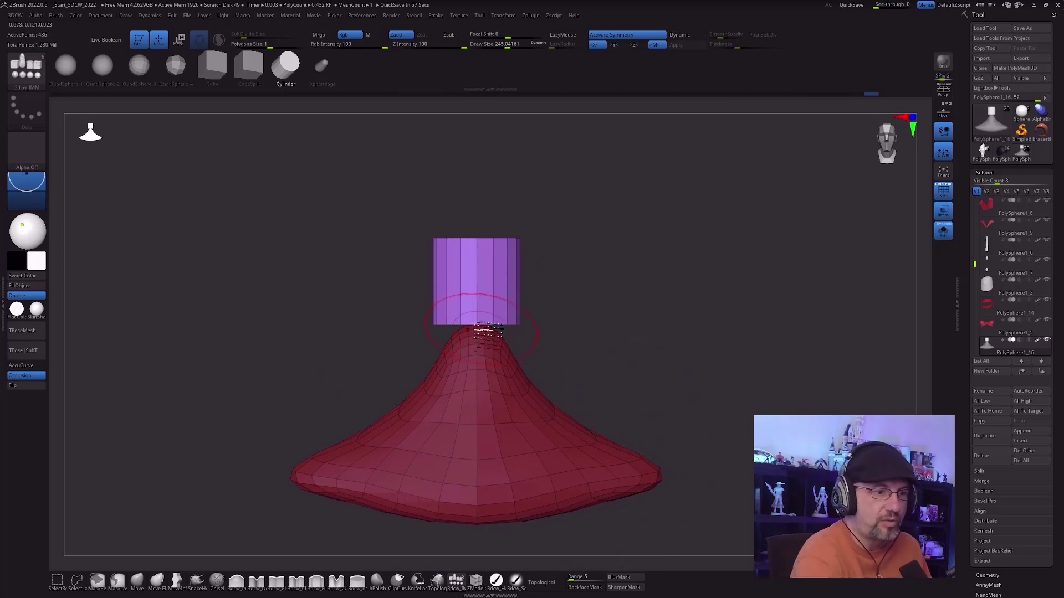
left_click_drag(488, 363, 516, 342, "alt")
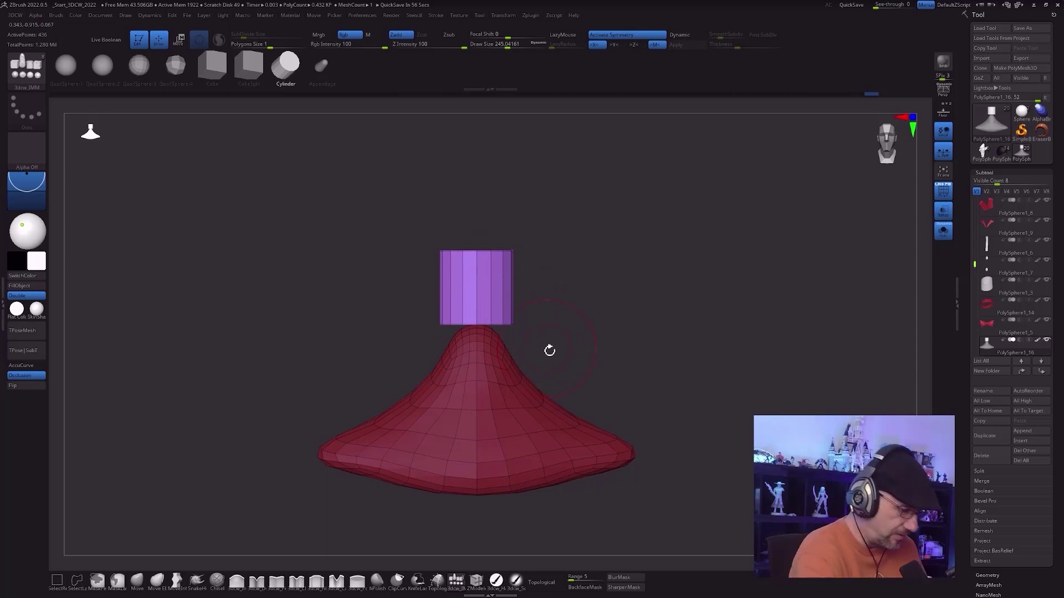
key("w")
left_click_drag(477, 278, 476, 315)
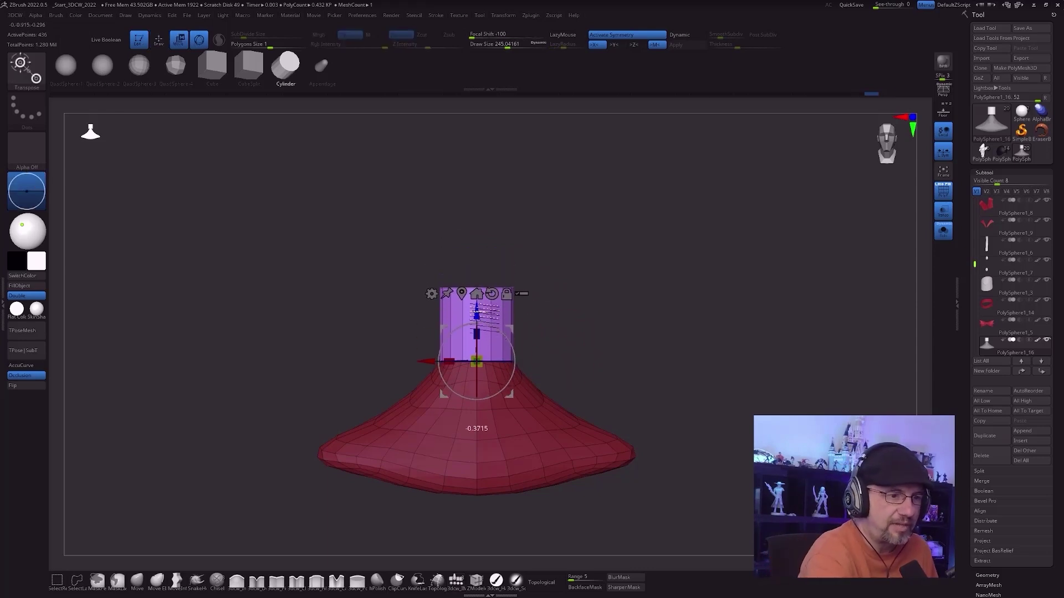
Step: Split the unmasked cylinder from the cloak mesh into its own subtool and make that subtool active
mouse_move(582, 339)
left_mouse_down()
mouse_move(579, 372)
mouse_move(587, 354)
left_mouse_up()
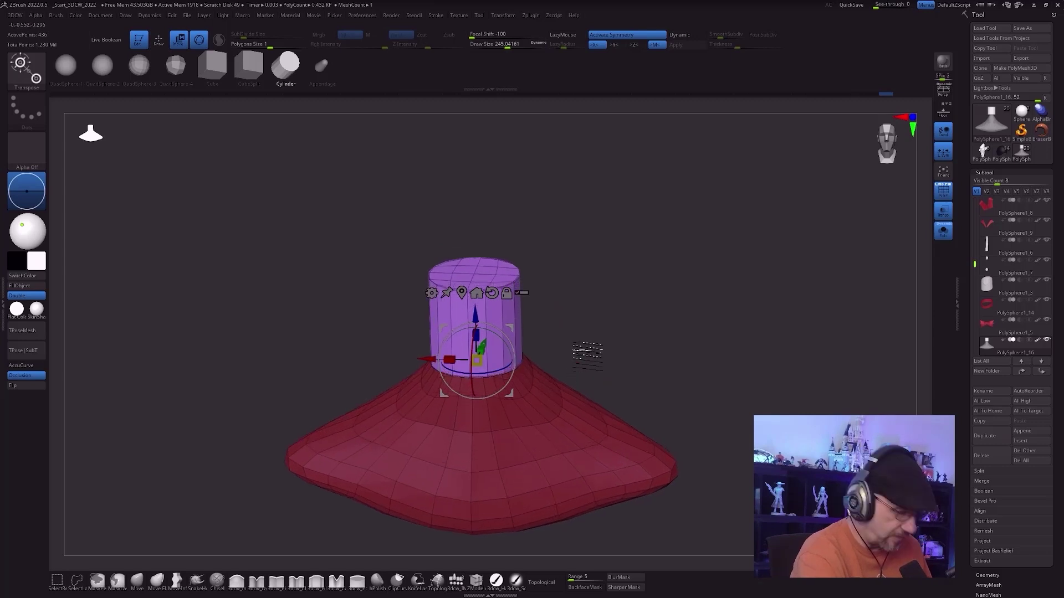
key("space")
left_click(574, 354)
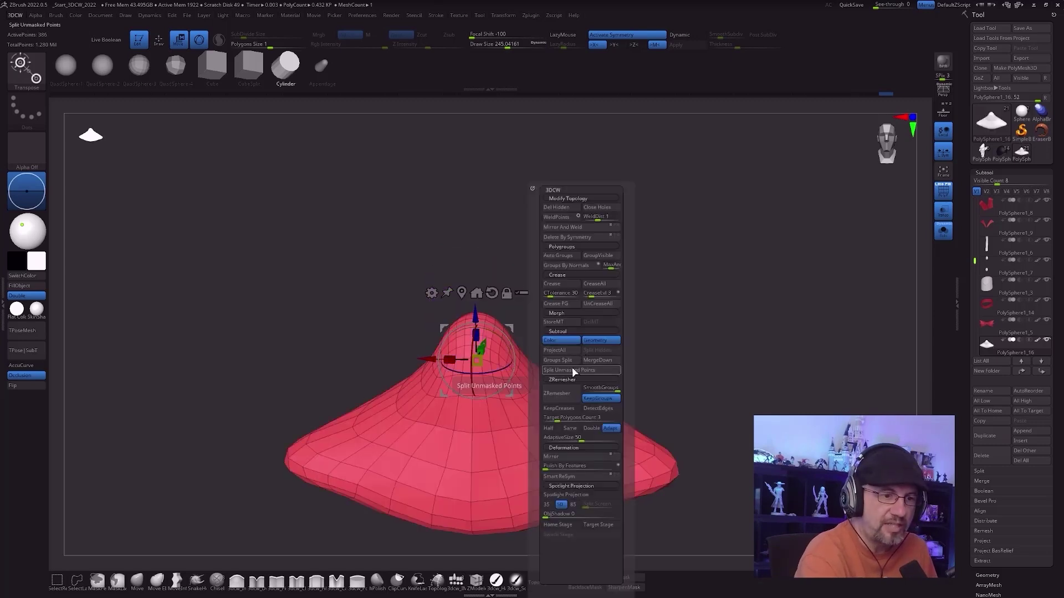
key("Down")
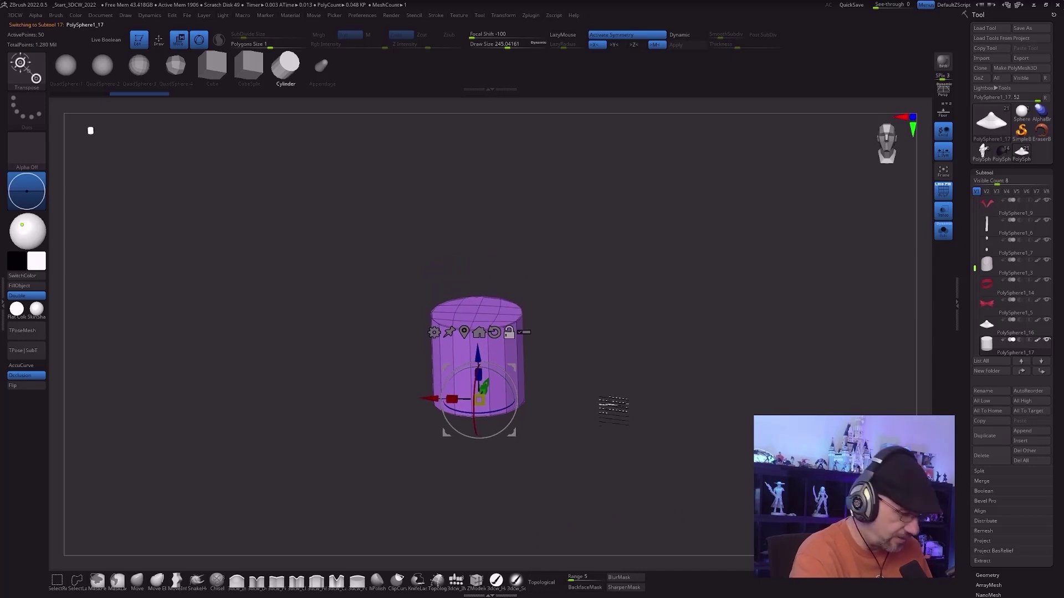
Step: Assign polygroups by normals to the cylinder, separating its end caps from its side wall
key("q")
left_click_drag(601, 399, 601, 398)
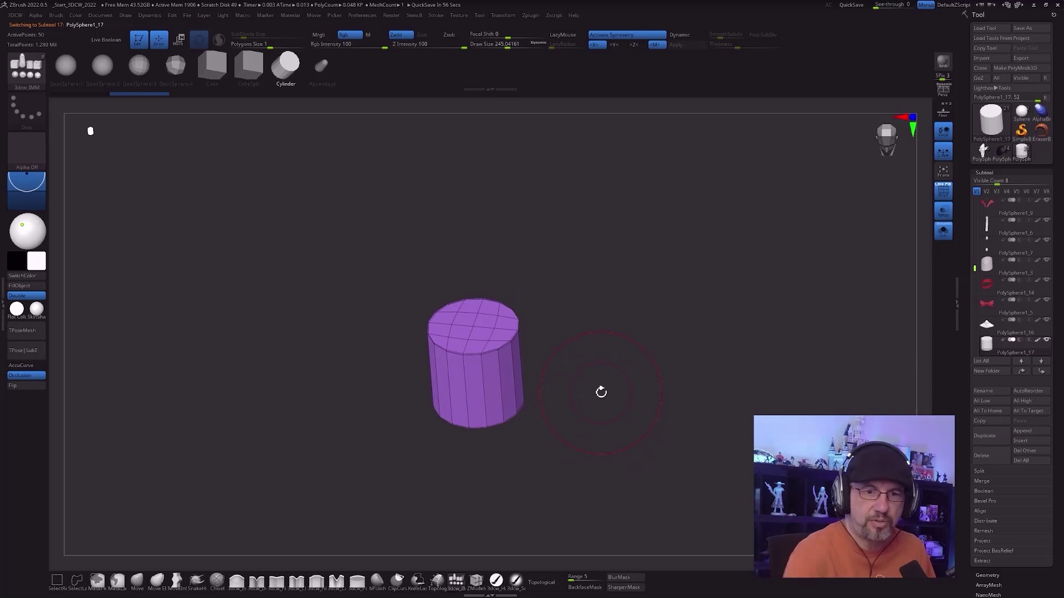
mouse_move(975, 346)
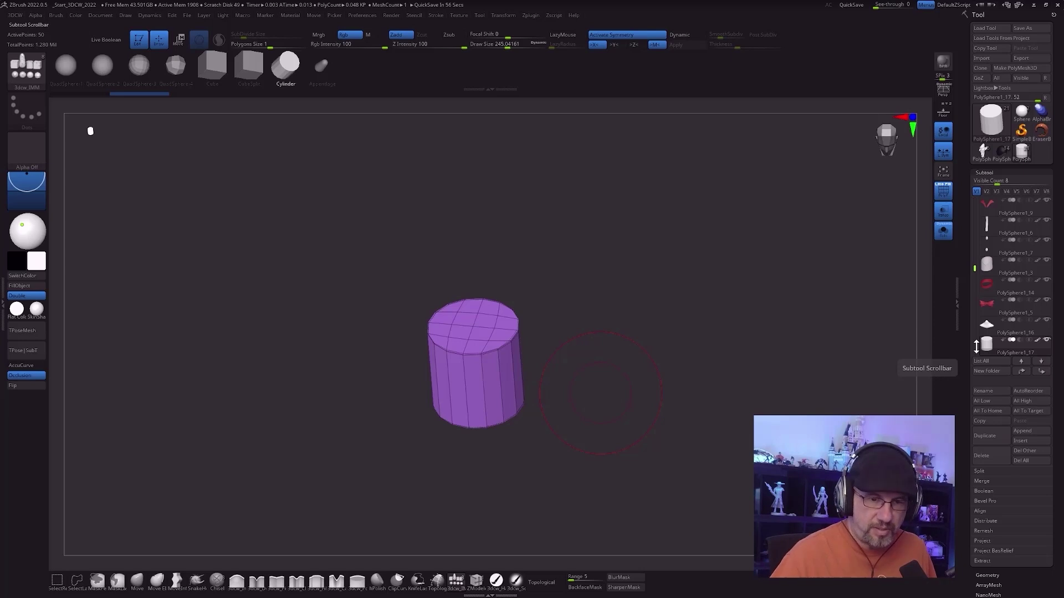
mouse_move(560, 351)
left_mouse_down()
mouse_move(565, 285)
mouse_move(573, 344)
left_mouse_up()
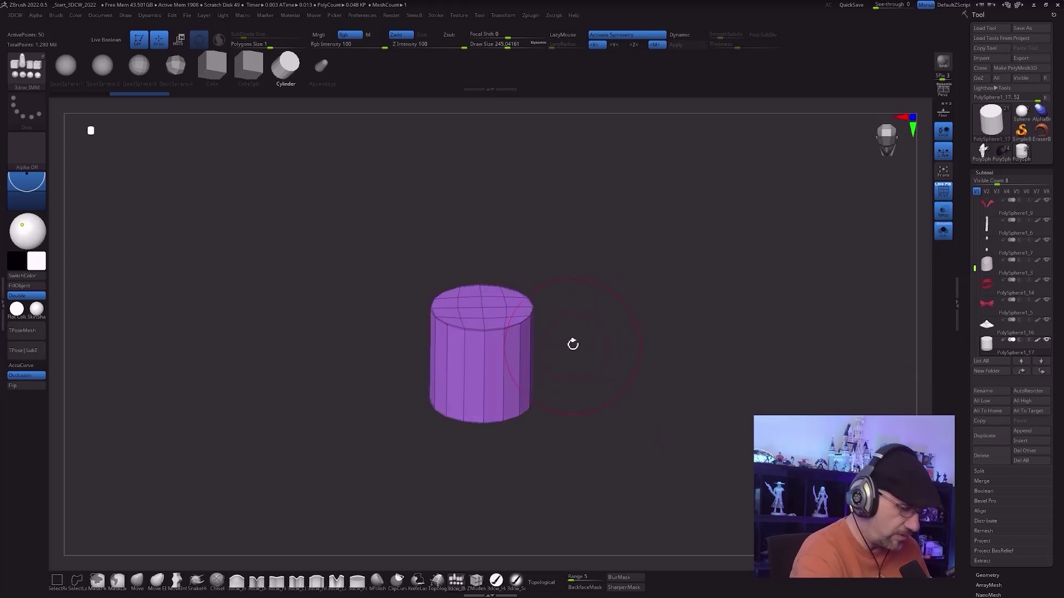
key("space")
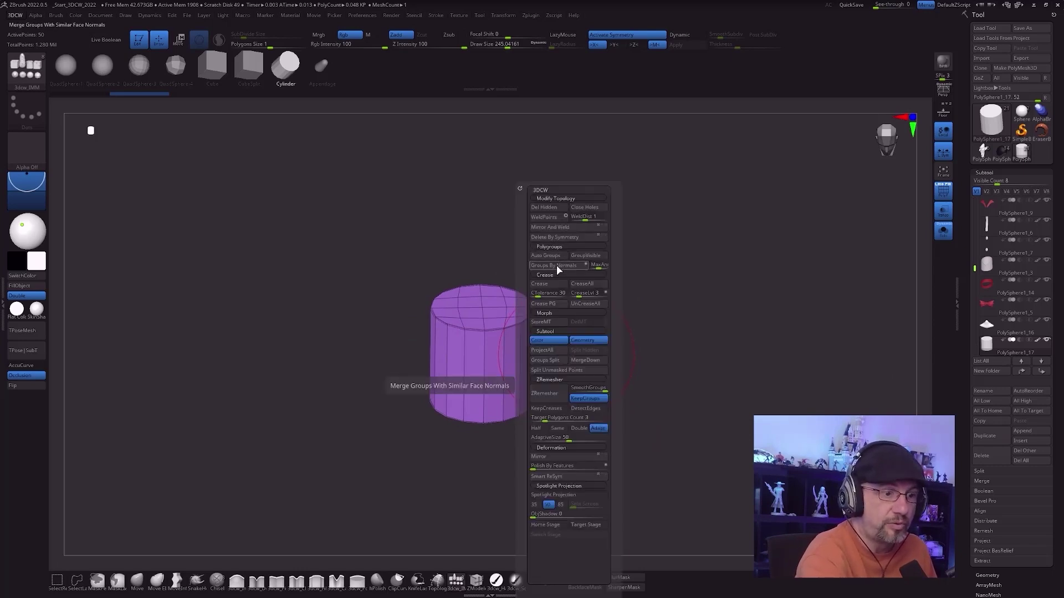
key("ctrl")
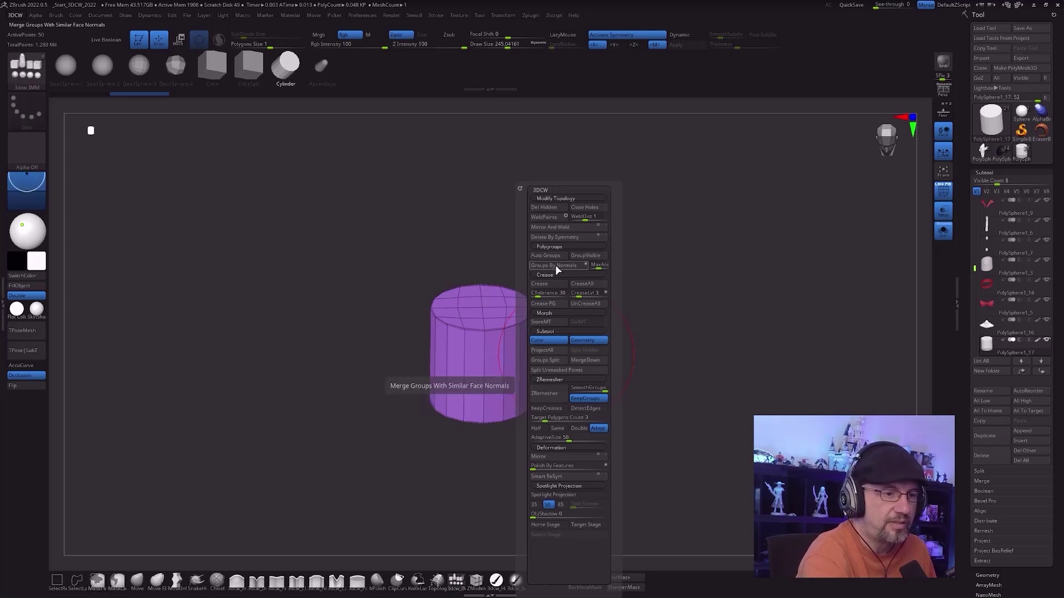
left_click(556, 265)
mouse_move(584, 407)
left_mouse_down()
mouse_move(575, 490)
mouse_move(577, 467)
left_mouse_up()
key("s")
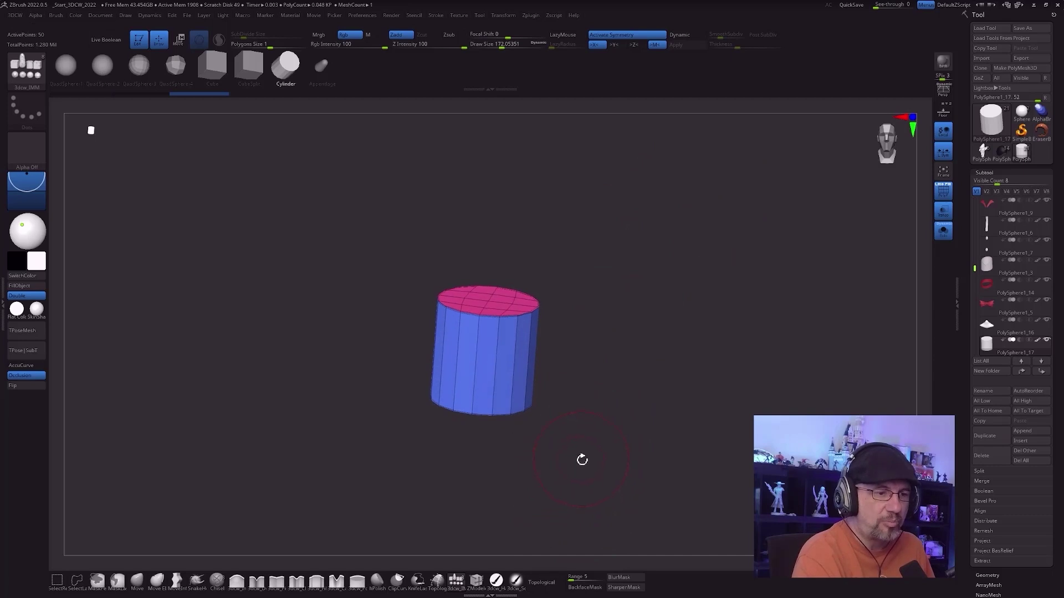
Step: Hide the cylinder's top and bottom cap polygroups and delete the hidden polygons, keeping only the side wall
key("space")
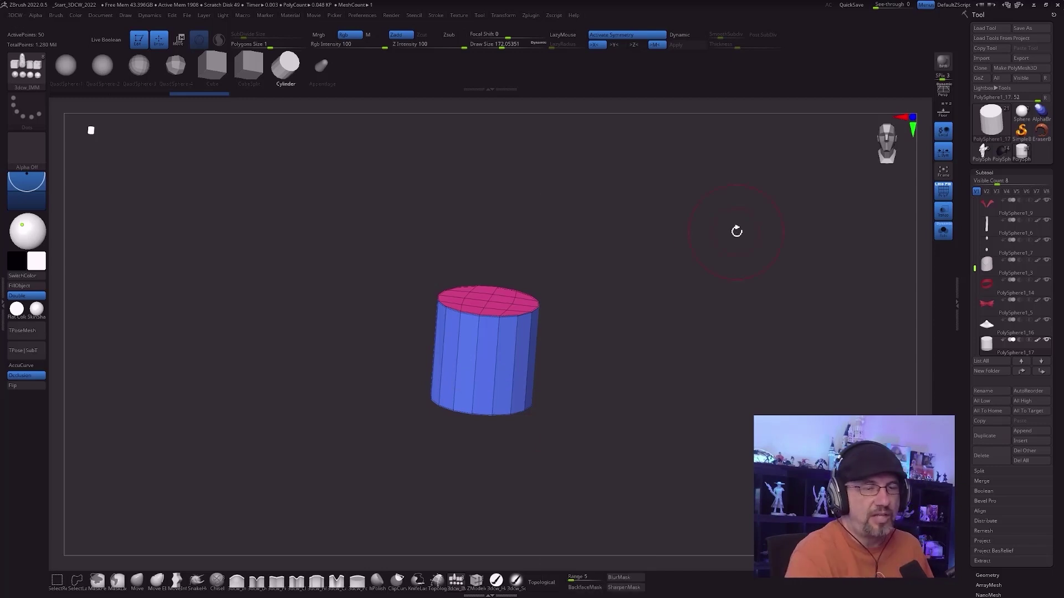
left_click_drag(576, 361, 579, 403)
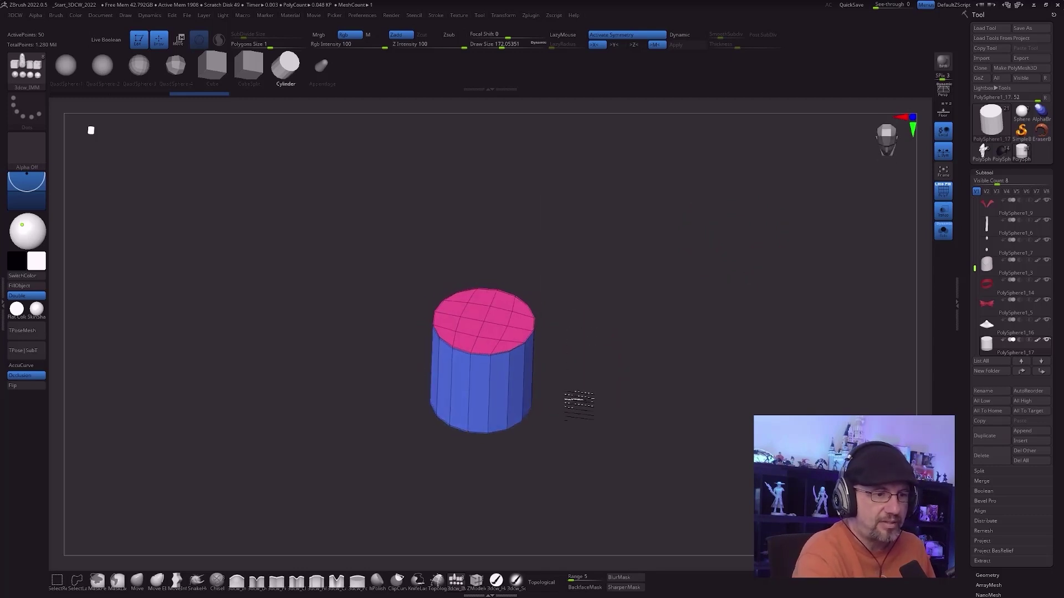
key("ctrl+shift")
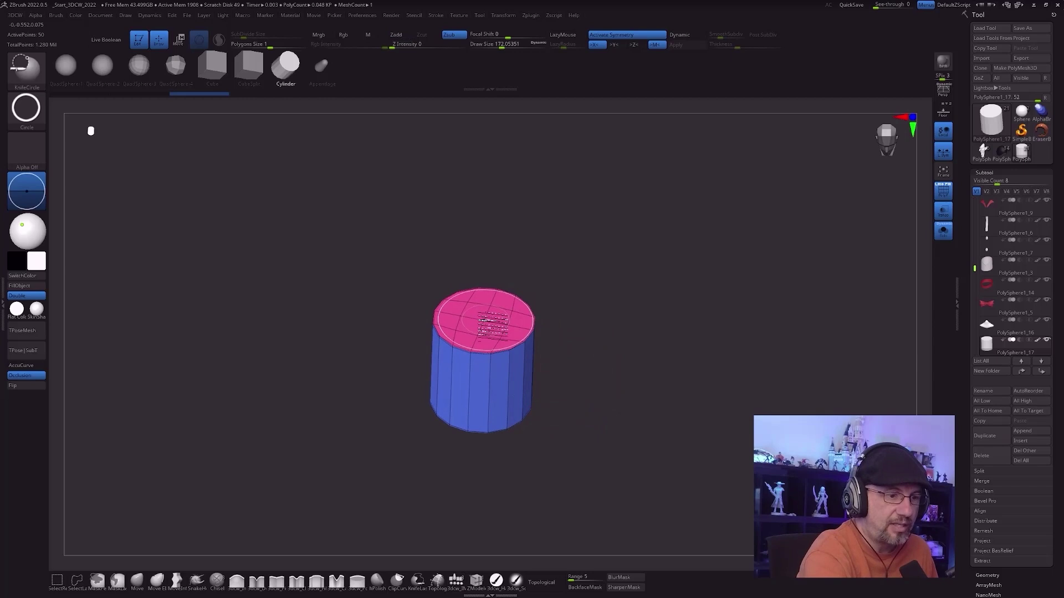
left_click(485, 320, "ctrl+shift")
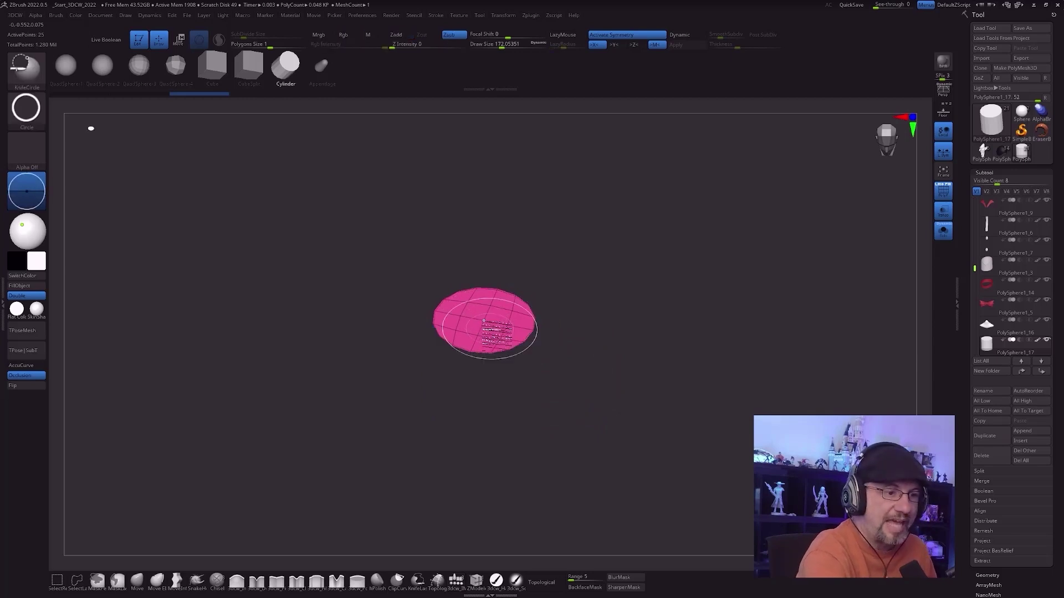
left_click(488, 324, "ctrl+shift")
left_click_drag(578, 439, 581, 321)
key("ctrl+shift")
left_click(495, 365, "ctrl+alt+shift")
left_click_drag(627, 357, 617, 434)
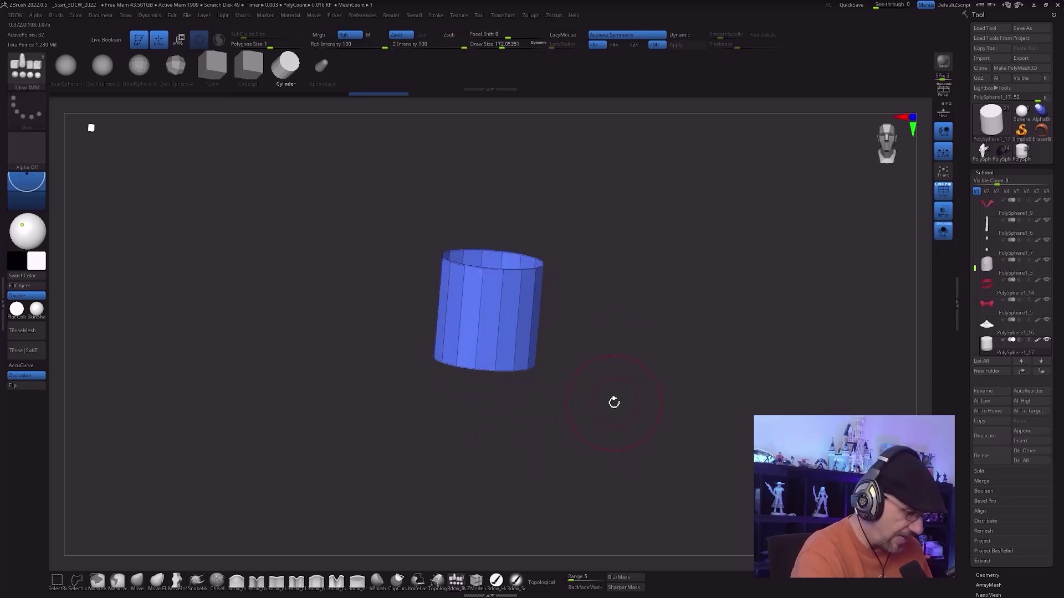
key("3")
left_click(597, 208)
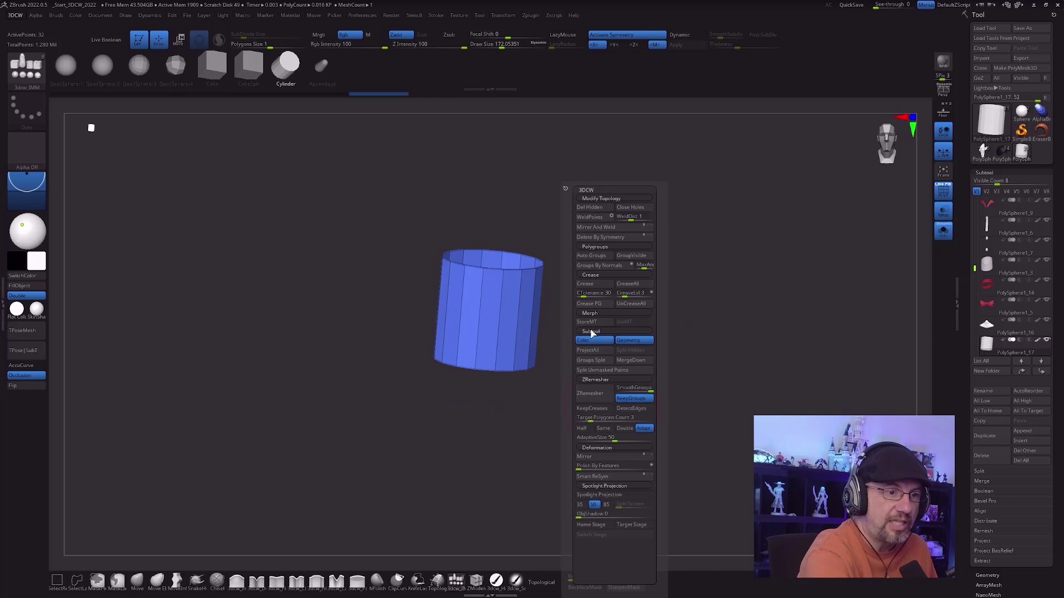
Step: Turn on dynamic subdivision for the open cylinder and set its dynamic thickness to 0.0207
left_click_drag(657, 417, 615, 454)
key("d")
left_click_drag(613, 394, 614, 372, "alt")
left_click_drag(736, 44, 707, 45)
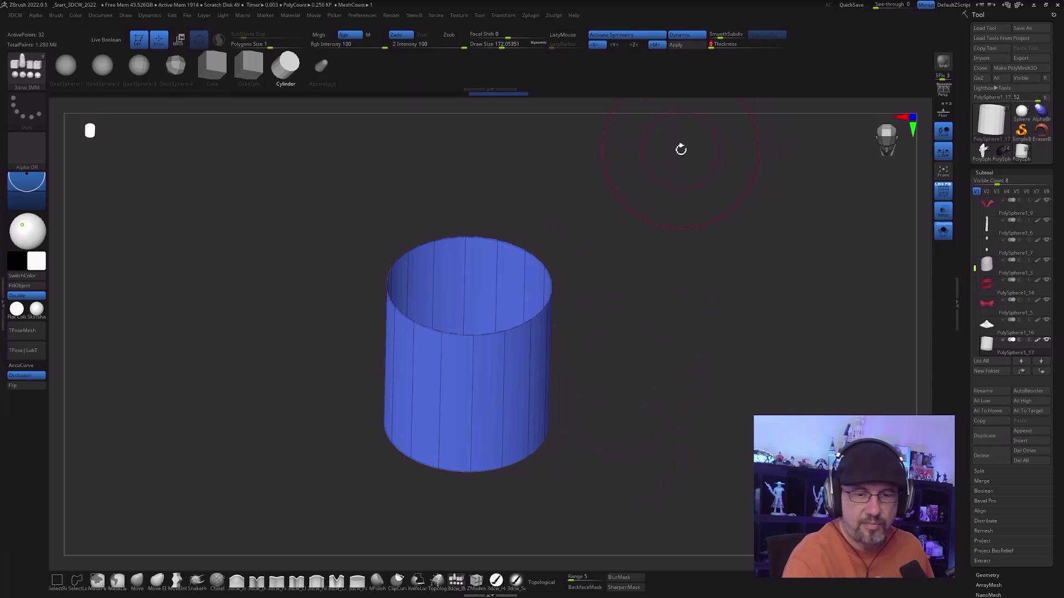
left_click_drag(966, 487, 971, 440)
left_click(989, 359)
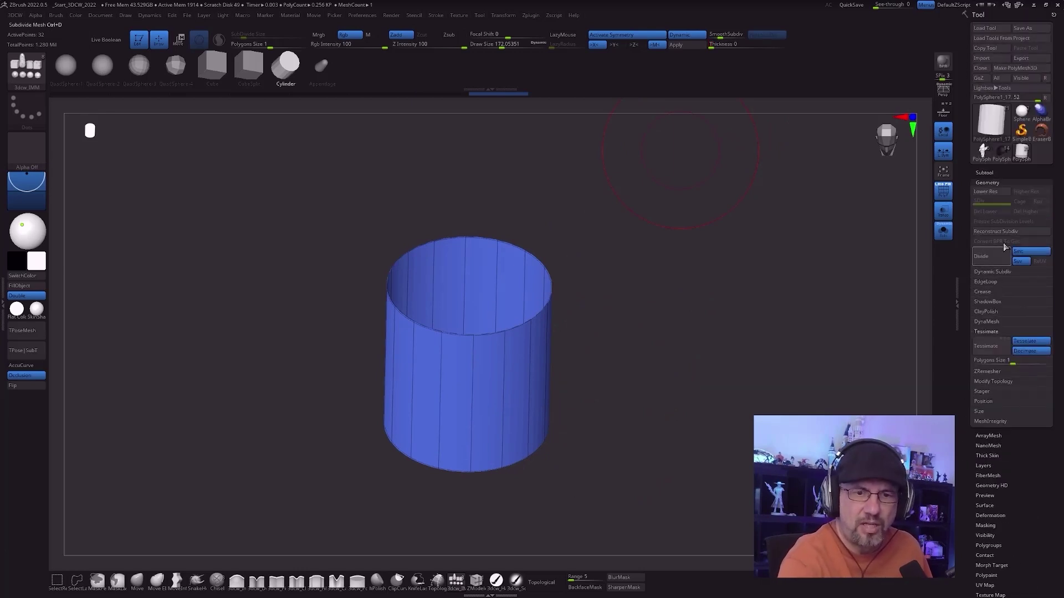
left_click(1004, 272)
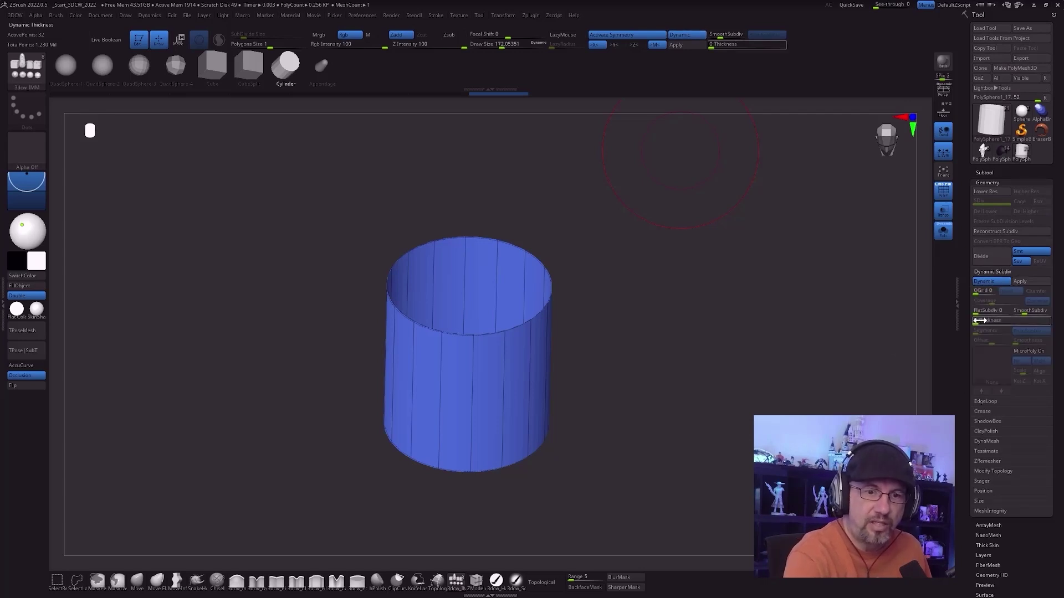
left_click_drag(978, 323, 1001, 321)
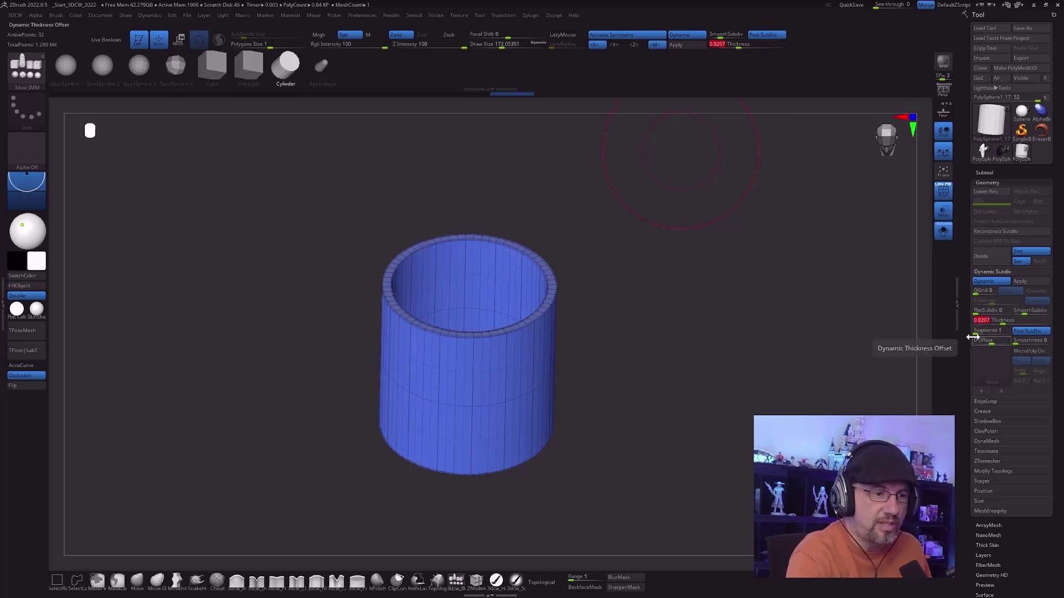
Step: Inspect the thickened cylinder from above and the front, and turn off its dynamic subdivision
key("bracketleft")
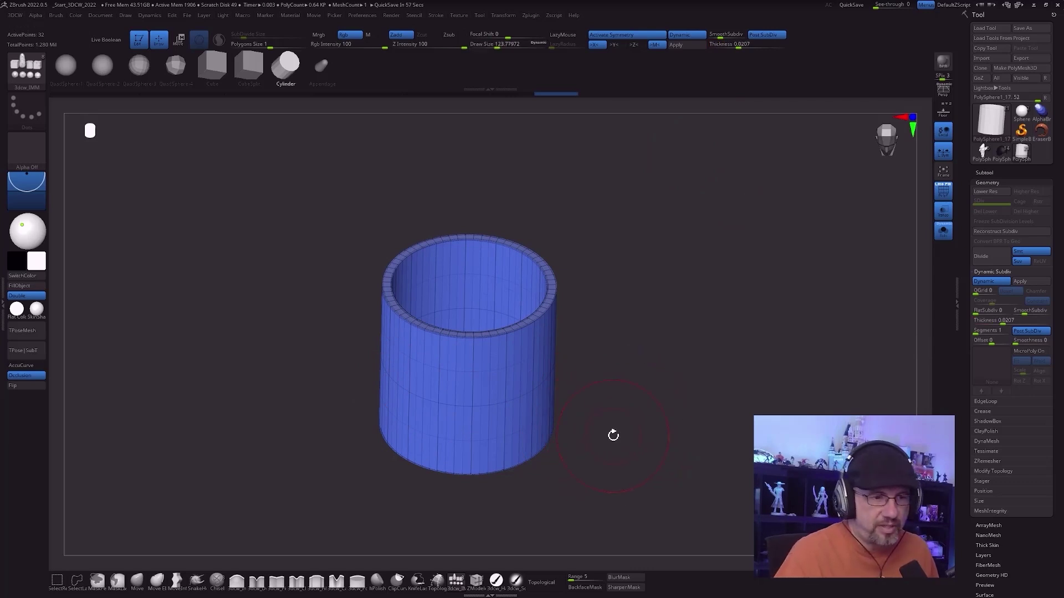
left_click_drag(620, 390, 624, 377)
left_click_drag(618, 365, 607, 398)
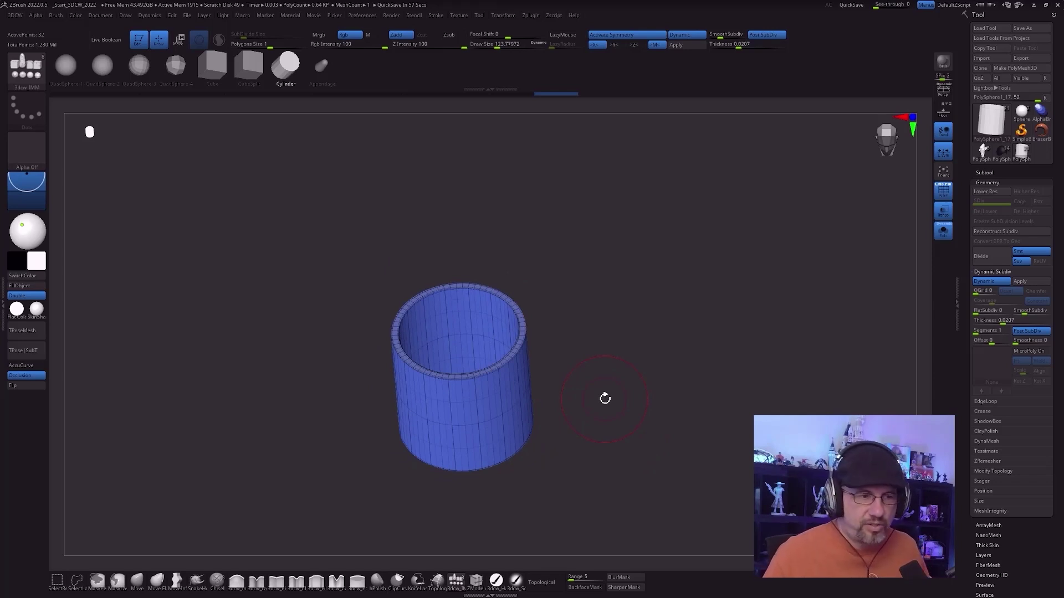
left_click_drag(603, 404, 603, 383, "shift")
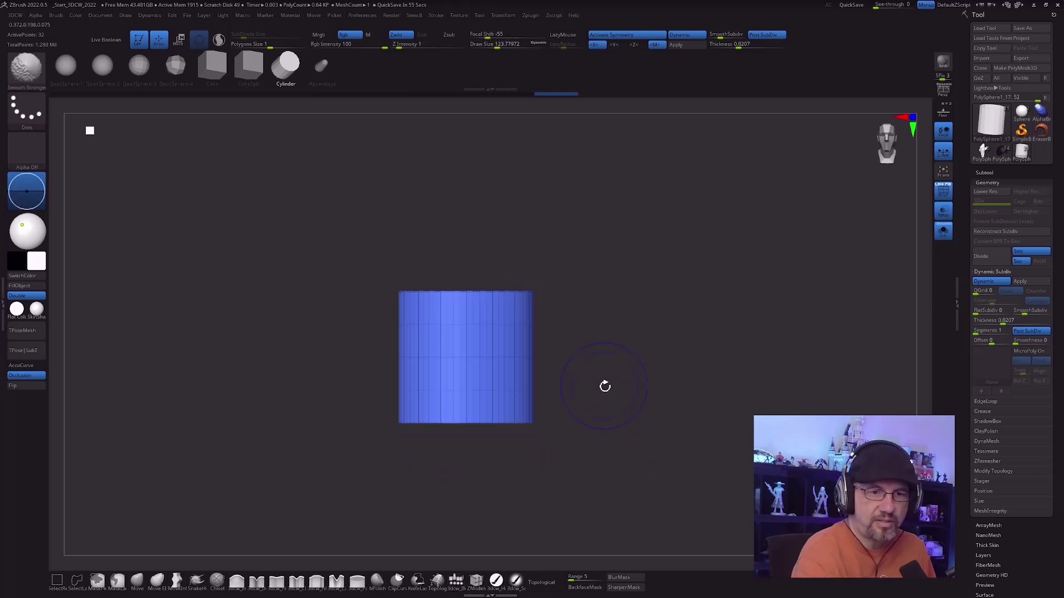
left_click_drag(596, 428, 580, 423, "shift")
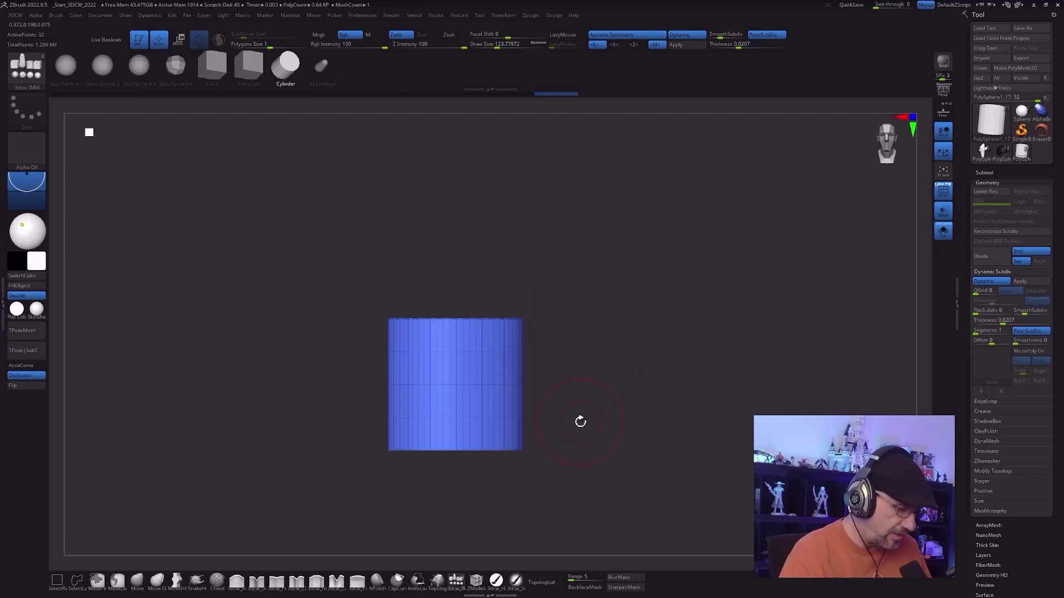
key("shift+d")
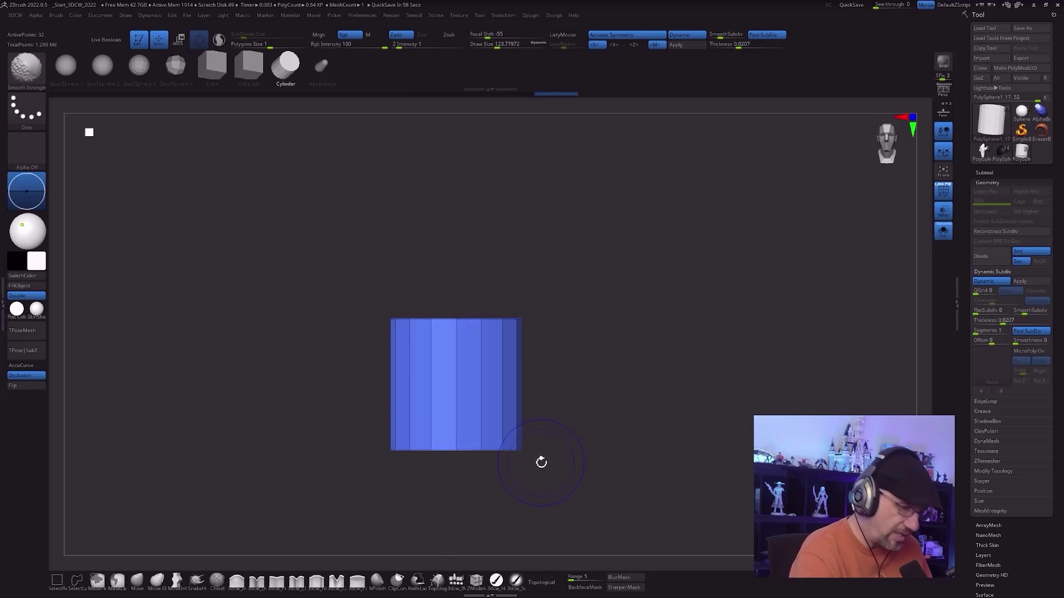
Step: Insert a horizontal edge loop around the middle of the open cylinder's wall with the ZModeler brush
mouse_move(524, 477)
left_mouse_down()
mouse_move(527, 497)
mouse_move(547, 456)
mouse_move(580, 445)
left_mouse_up()
key("s")
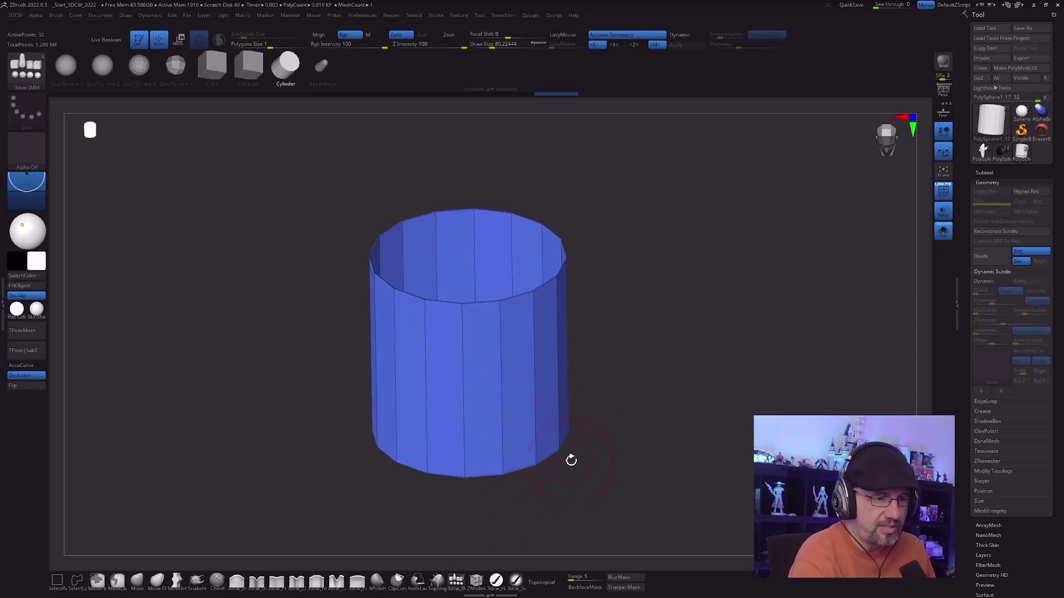
left_click_drag(536, 504, 536, 525, "alt")
left_click(476, 582)
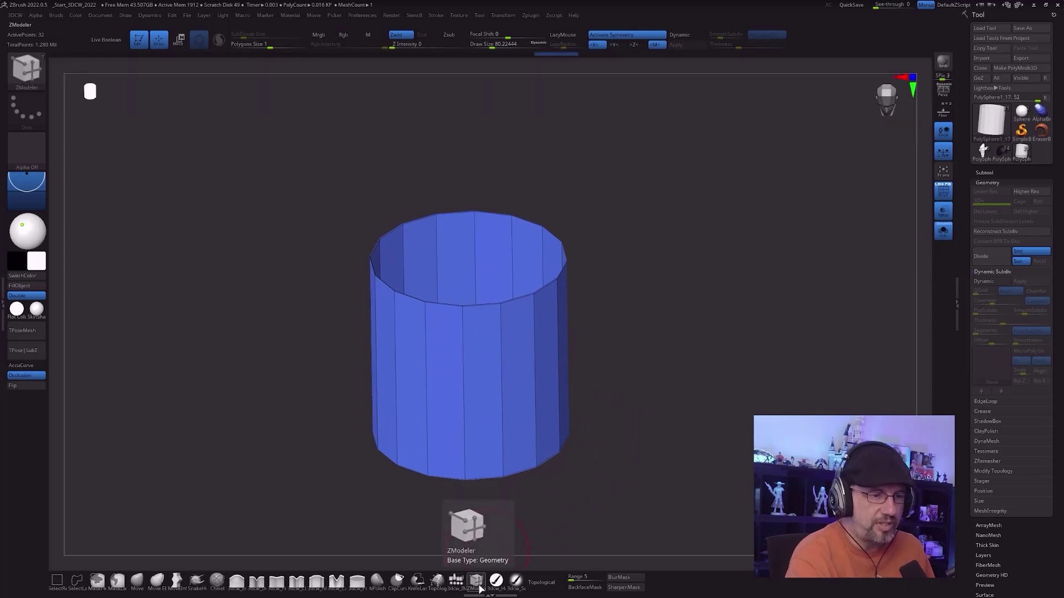
left_click(464, 390)
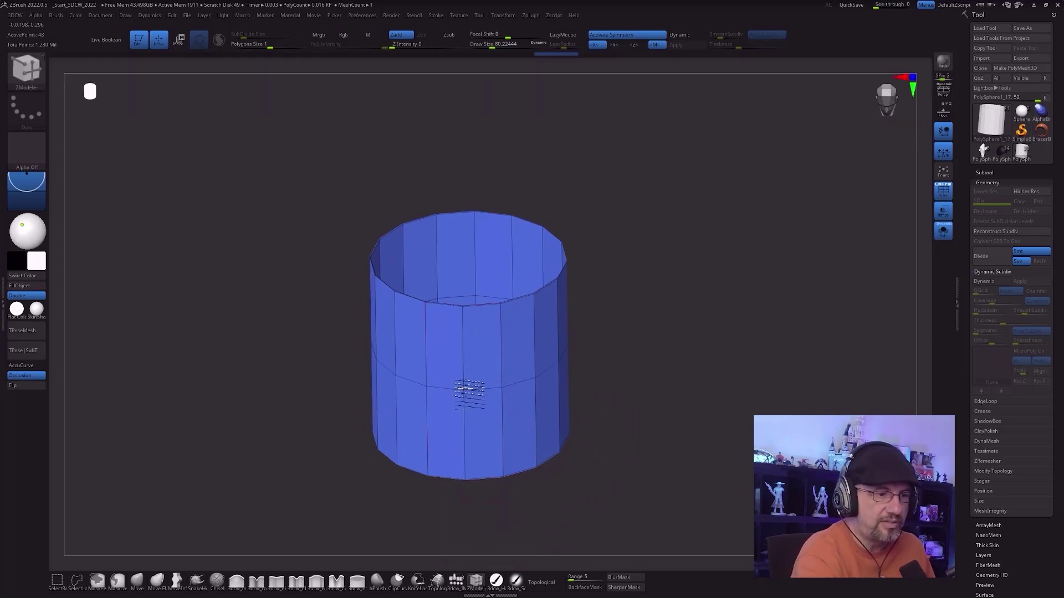
Step: Insert two more horizontal edge loops above and below the cylinder's middle loop and turn its dynamic subdivision back on
left_click(467, 354)
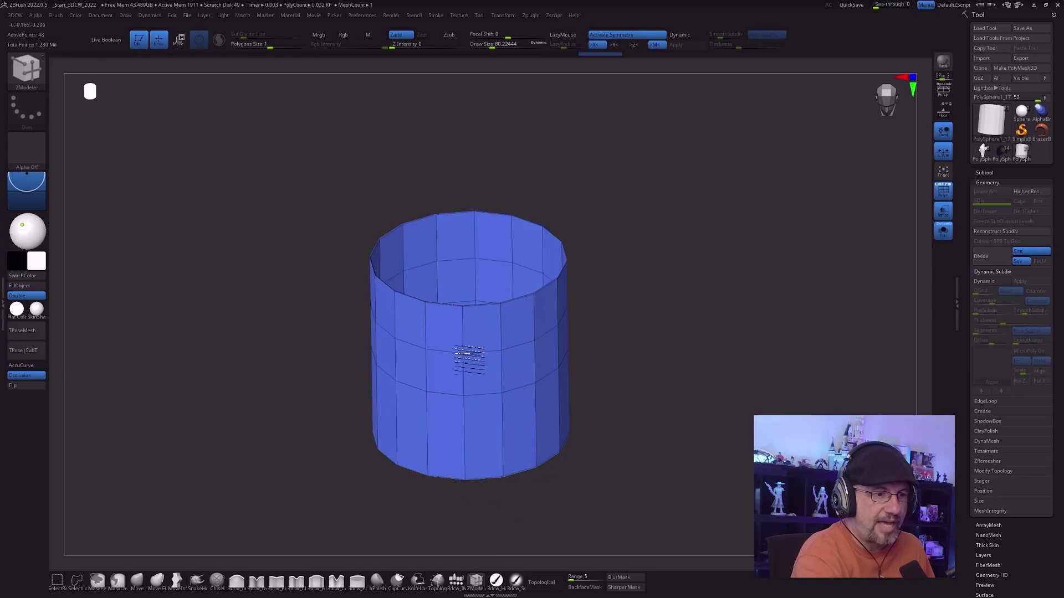
left_click(465, 393)
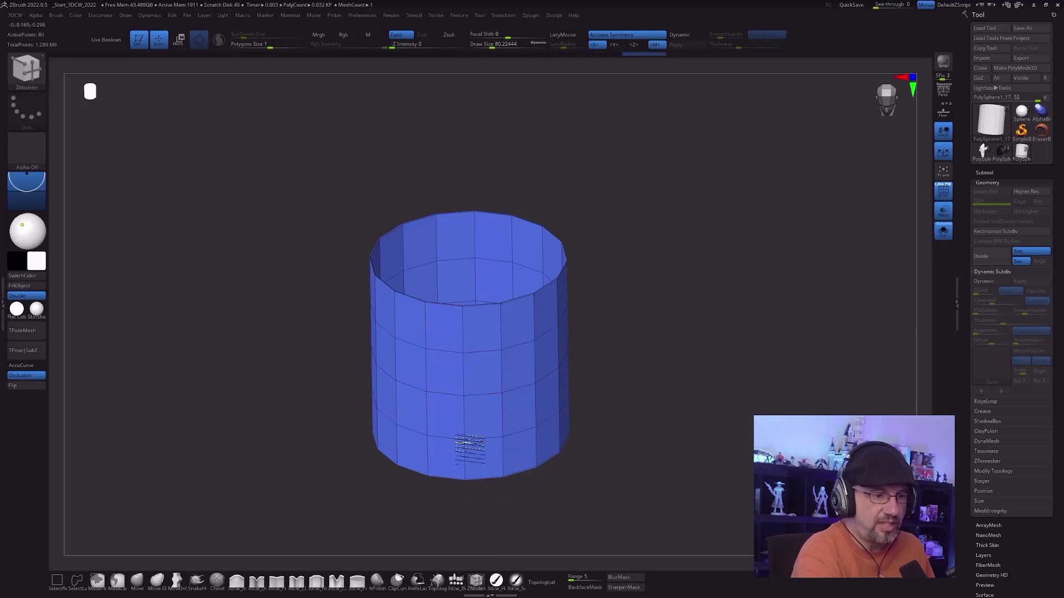
key("d")
mouse_move(637, 430)
left_mouse_down()
mouse_move(624, 463)
mouse_move(628, 445)
left_mouse_up()
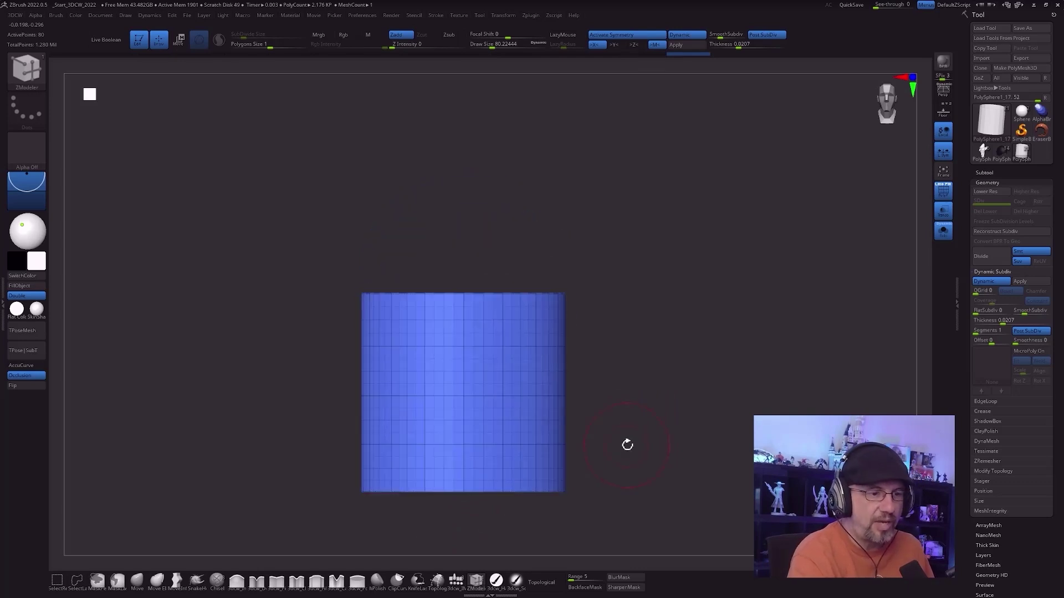
Step: Reshape the cylinder with a large Move brush into a collar with a pinched waist and flared, uneven rims
key("s")
mouse_move(598, 383)
left_mouse_down()
mouse_move(610, 381)
mouse_move(546, 406)
left_mouse_up()
left_click(137, 581)
left_click_drag(560, 446, 582, 404)
mouse_move(504, 408)
left_mouse_down()
mouse_move(444, 409)
mouse_move(507, 406)
left_mouse_up()
mouse_move(683, 388)
left_mouse_down()
mouse_move(677, 409)
mouse_move(698, 423)
mouse_move(758, 395)
mouse_move(658, 416)
mouse_move(630, 408)
left_mouse_up()
left_click_drag(537, 341, 548, 325)
mouse_move(562, 452)
left_mouse_down("alt")
mouse_move(541, 443)
mouse_move(625, 436)
mouse_move(679, 407)
left_mouse_up("alt")
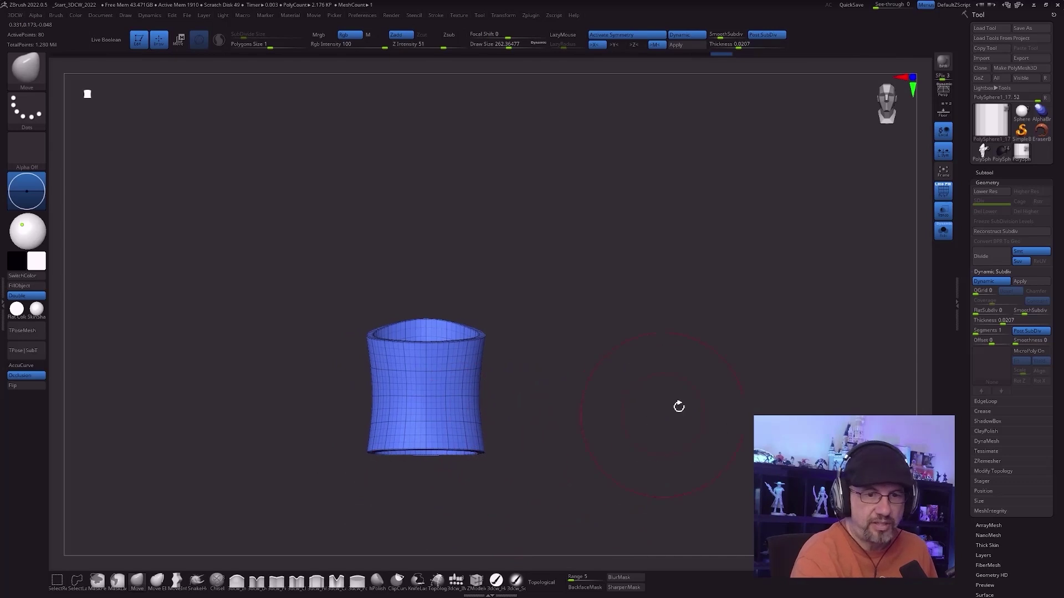
Step: Show the other subtools again and move the collar down into place around the character's neck
left_click(943, 231)
left_click_drag(725, 440, 572, 438)
key("w")
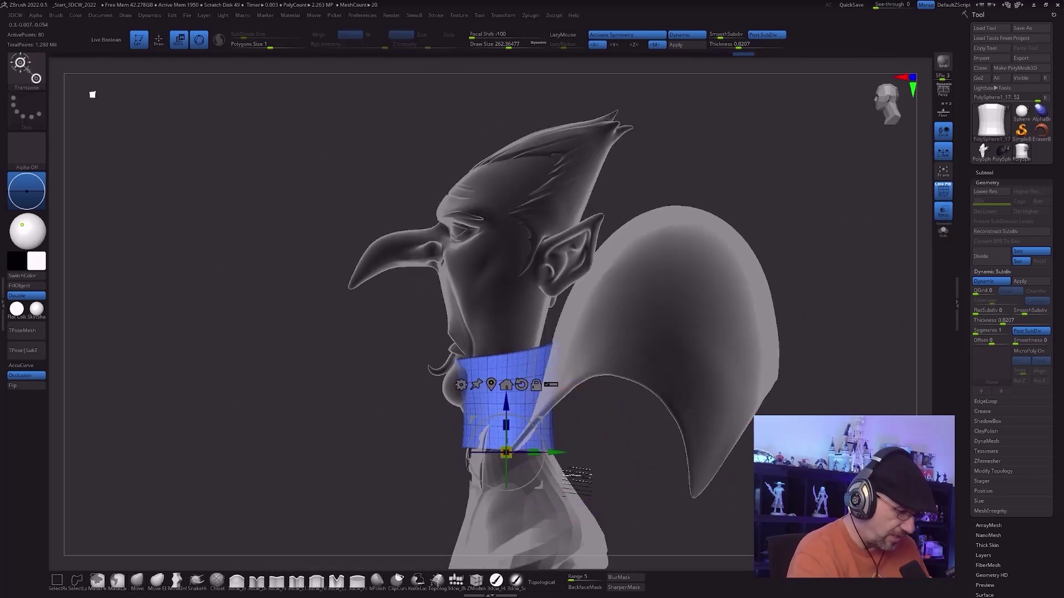
left_click_drag(506, 453, 517, 497)
left_click_drag(553, 436, 624, 422)
key("q")
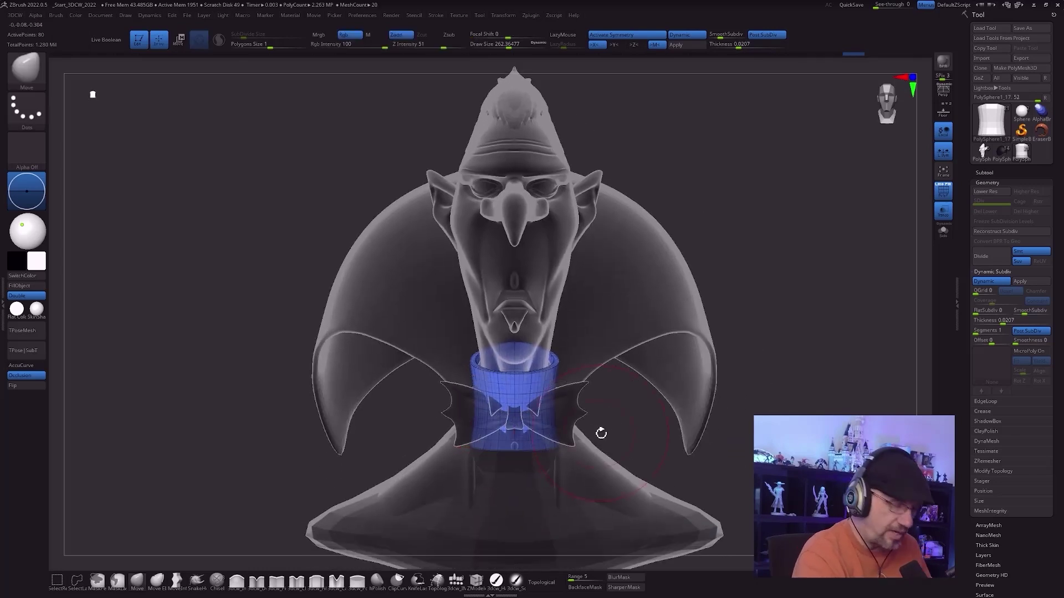
Step: Make the existing bow tie the active subtool and reduce the brush's draw size to about 158
right_click_drag(609, 430, 581, 456, "ctrl")
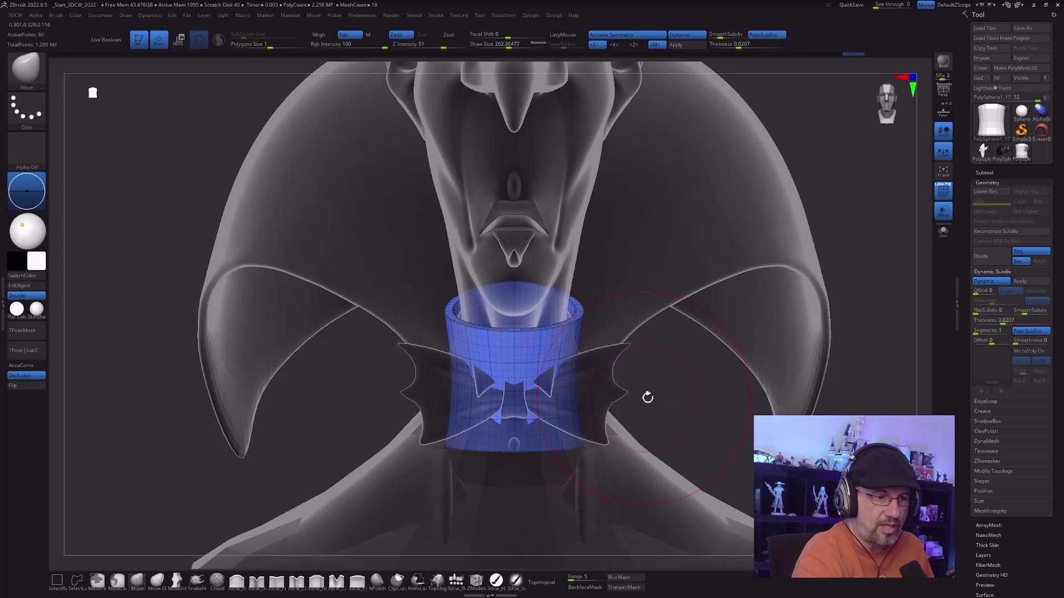
key("s")
left_click_drag(648, 397, 643, 398)
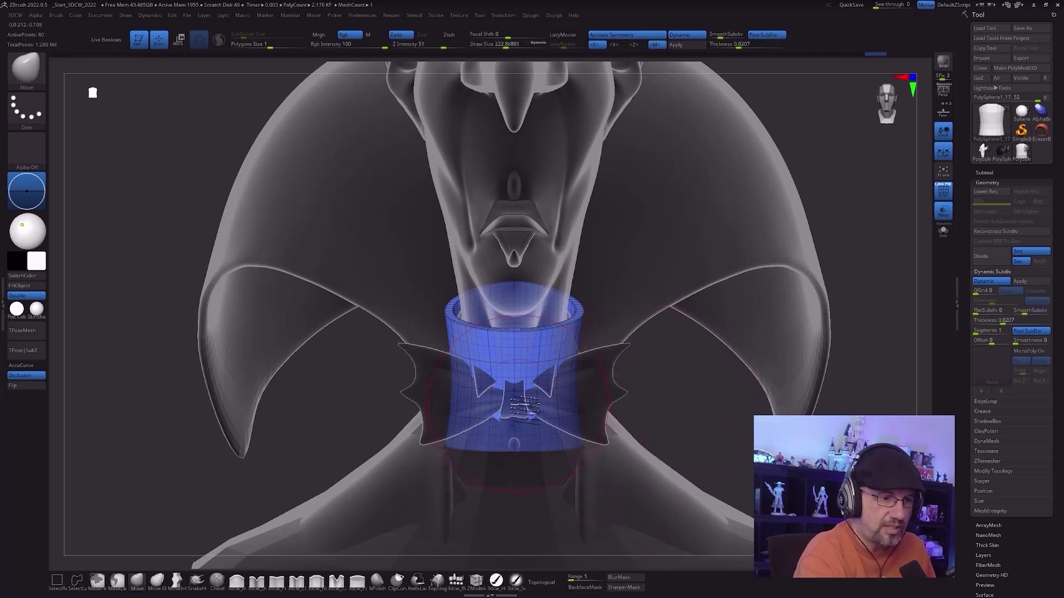
left_click(525, 407, "alt")
mouse_move(582, 396)
right_mouse_down()
mouse_move(654, 399)
mouse_move(629, 399)
right_mouse_up()
key("s")
left_click_drag(666, 416, 656, 416)
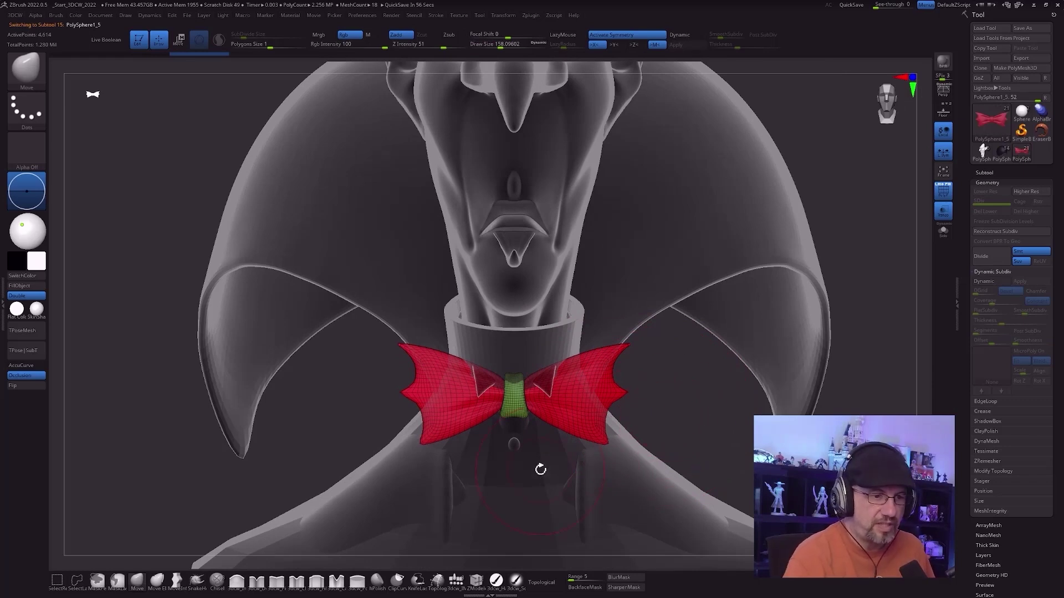
right_click_drag(570, 405, 481, 480)
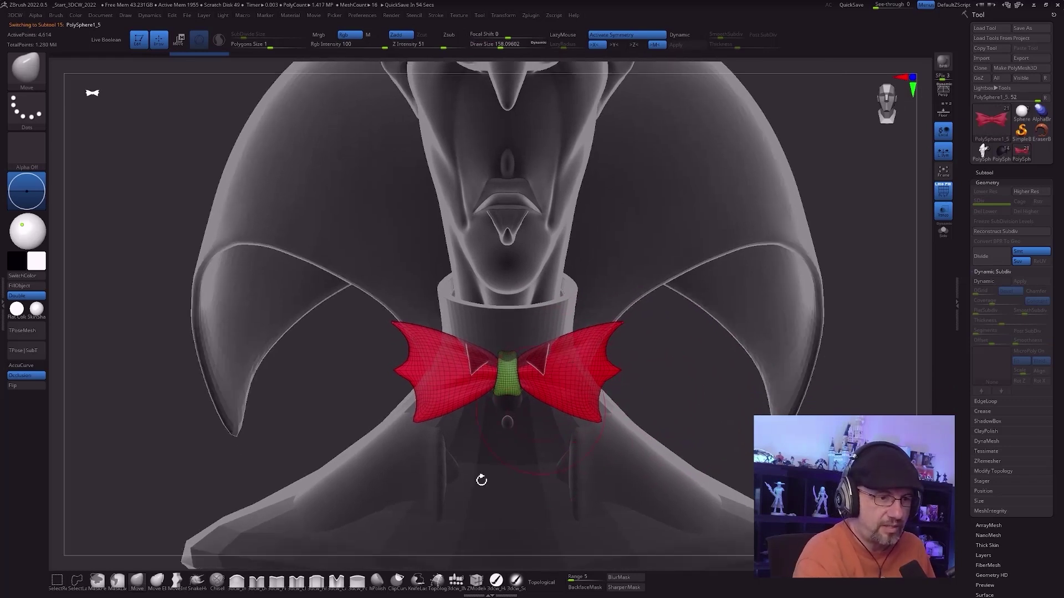
Step: Insert a mirrored pair of QuadSphere-2 spheres over the bow tie's wings, keeping the original bow tie masked
left_click(458, 578)
left_click(110, 79)
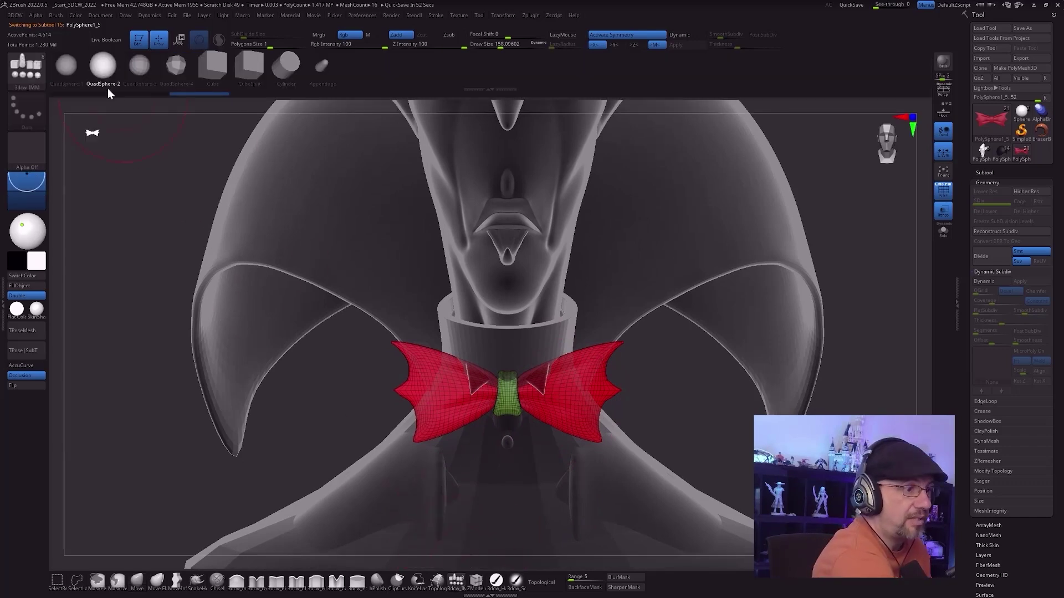
left_click_drag(549, 407, 546, 429)
left_click(676, 449, "ctrl")
left_click_drag(676, 449, 596, 383)
Step: Reposition the two spheres on either side of the bow tie's knot with the transform gizmo
key("w")
right_click_drag(586, 379, 590, 362, "shift")
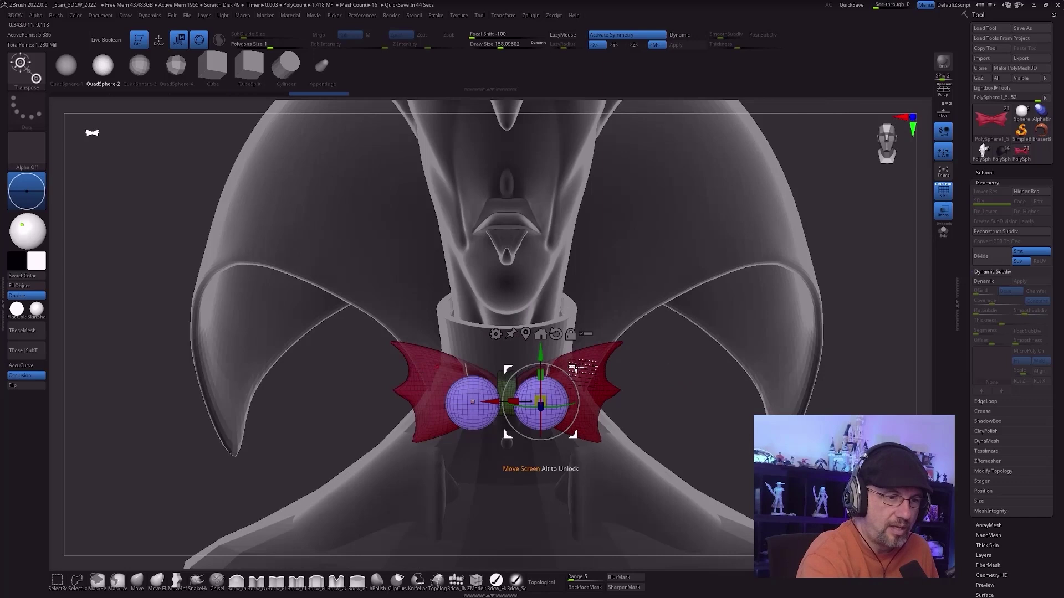
left_click_drag(573, 368, 577, 357)
right_click_drag(590, 362, 571, 388)
left_click_drag(603, 369, 609, 391)
mouse_move(618, 359)
right_mouse_down()
mouse_move(679, 358)
mouse_move(606, 357)
right_mouse_up()
right_click_drag(606, 357, 492, 412, "alt")
mouse_move(478, 465)
right_mouse_down()
mouse_move(504, 412)
mouse_move(508, 425)
mouse_move(521, 402)
right_mouse_up()
Step: Stretch the spheres with the Move brush at about 140 draw size to fill the bow tie's wings, and smooth their surfaces
left_click(137, 581)
key("s")
left_click_drag(496, 394, 499, 394)
mouse_move(499, 395)
right_mouse_down("ctrl")
mouse_move(499, 433)
mouse_move(480, 411)
right_mouse_up("ctrl")
key("s")
mouse_move(434, 401)
left_mouse_down()
mouse_move(406, 405)
mouse_move(435, 416)
left_mouse_up()
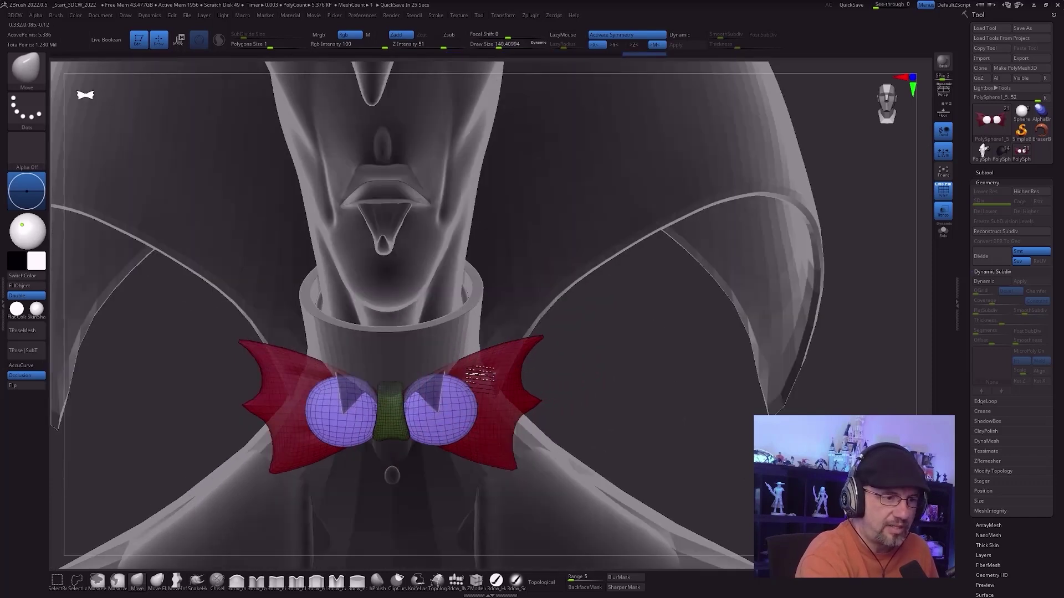
right_click_drag(476, 384, 510, 359)
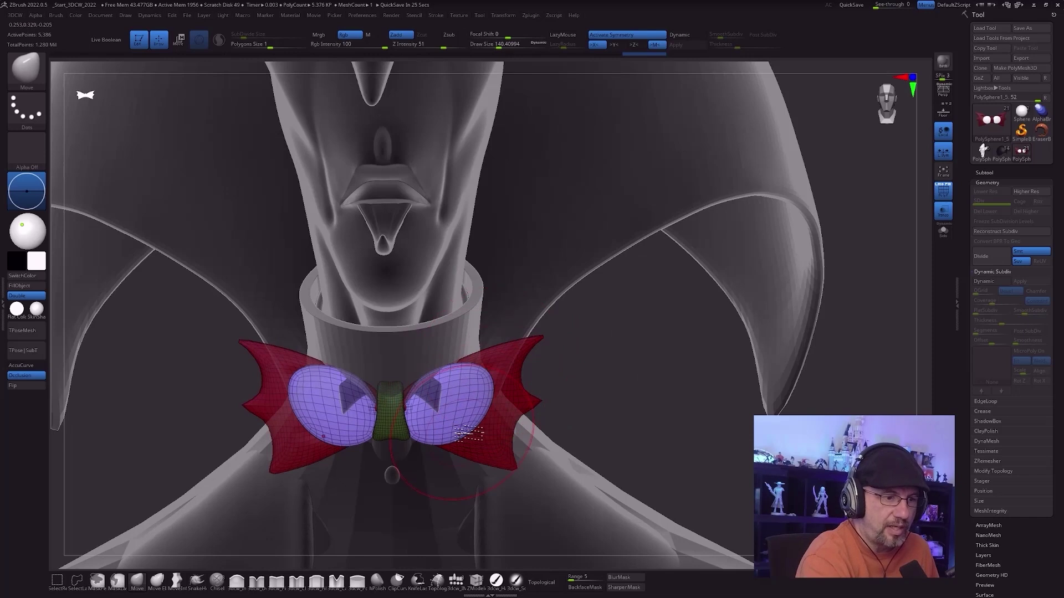
right_click_drag(469, 433, 531, 349)
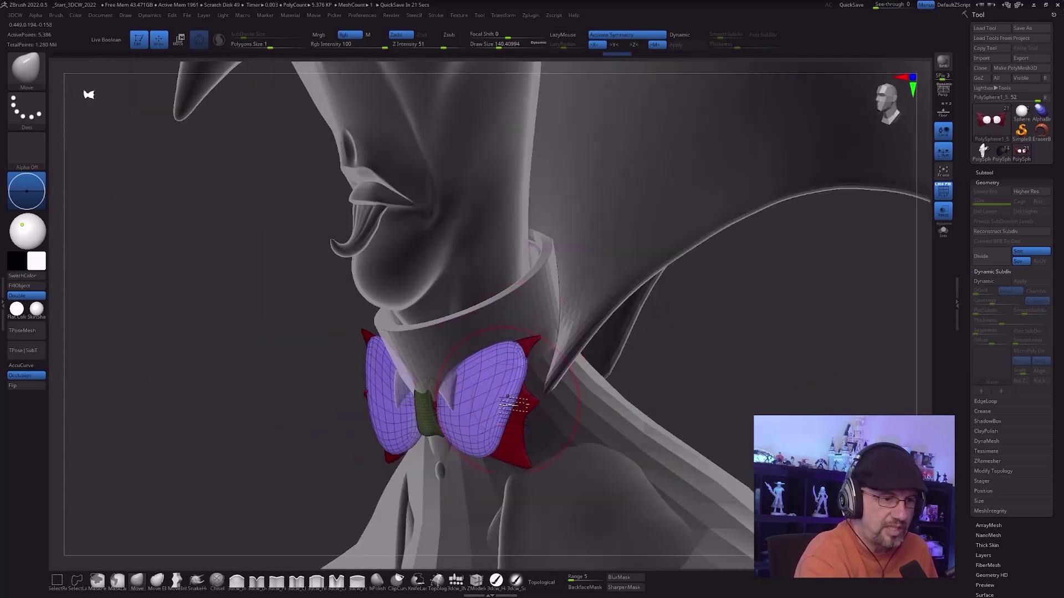
right_click_drag(512, 405, 509, 457, "shift")
mouse_move(510, 457)
left_mouse_down("shift")
mouse_move(512, 465)
mouse_move(493, 433)
left_mouse_up("shift")
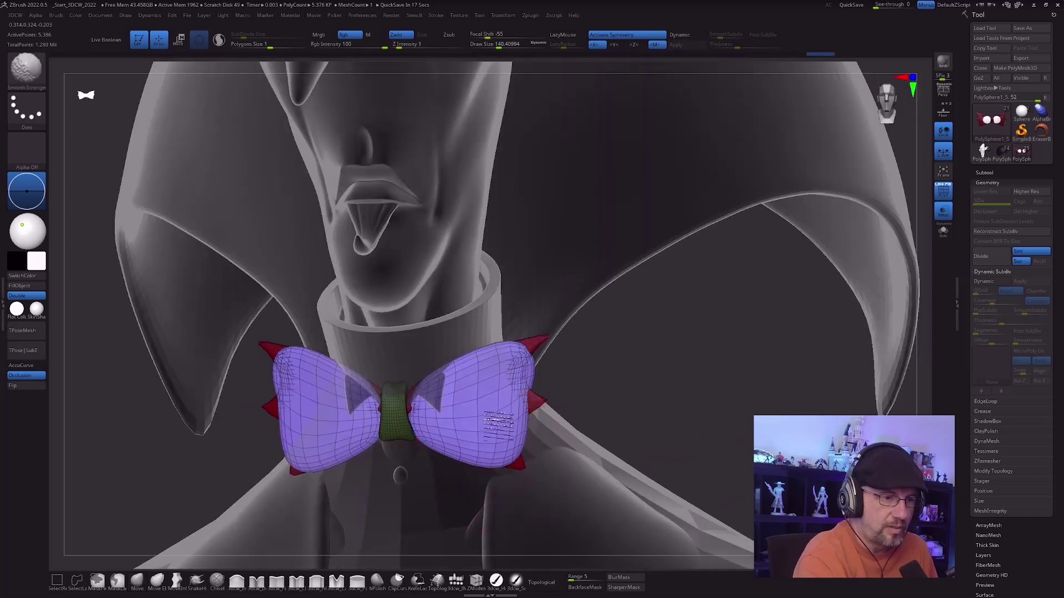
Step: Refine the inner ends of the new wings around the knot with the Move brush at about 90 draw size
mouse_move(462, 410)
right_mouse_down()
mouse_move(516, 363)
mouse_move(540, 427)
mouse_move(518, 435)
mouse_move(435, 409)
mouse_move(434, 420)
right_mouse_up()
key("s")
left_click_drag(434, 419, 413, 419)
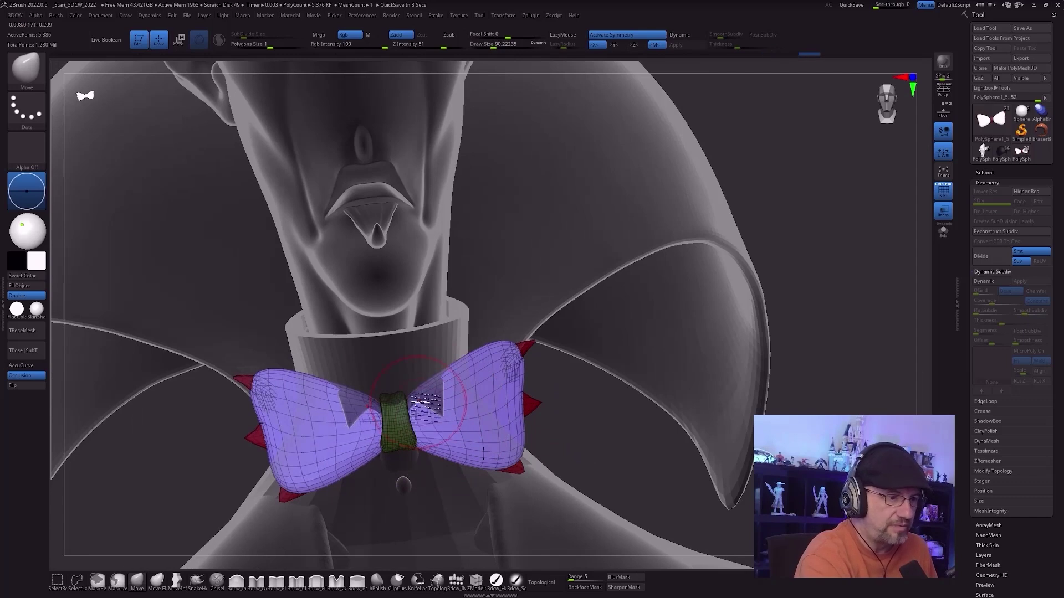
right_click_drag(410, 438, 526, 435)
Step: Split the unmasked wings off into their own subtool and make it active
key("space")
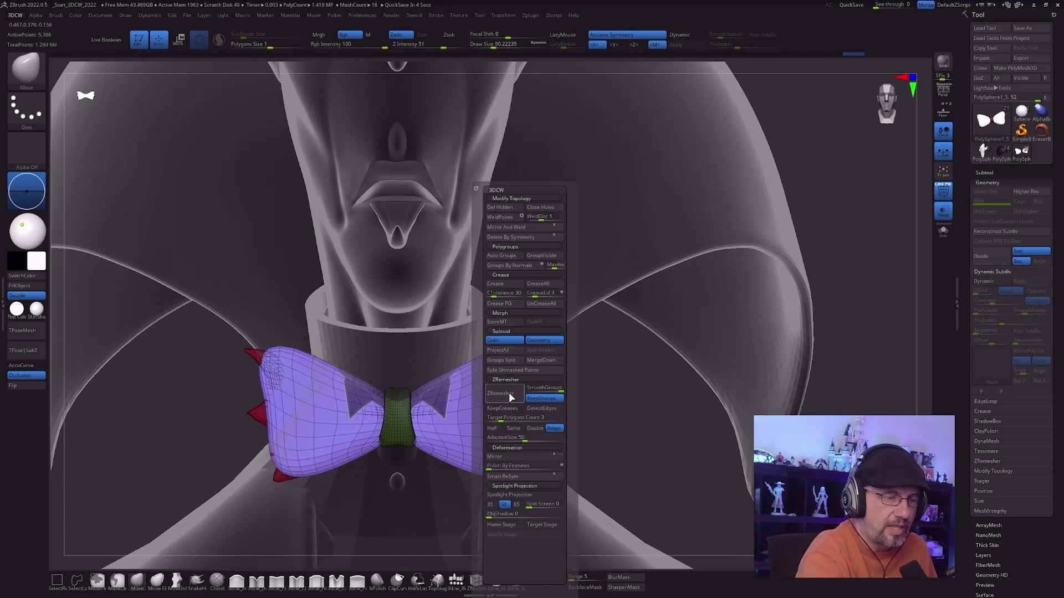
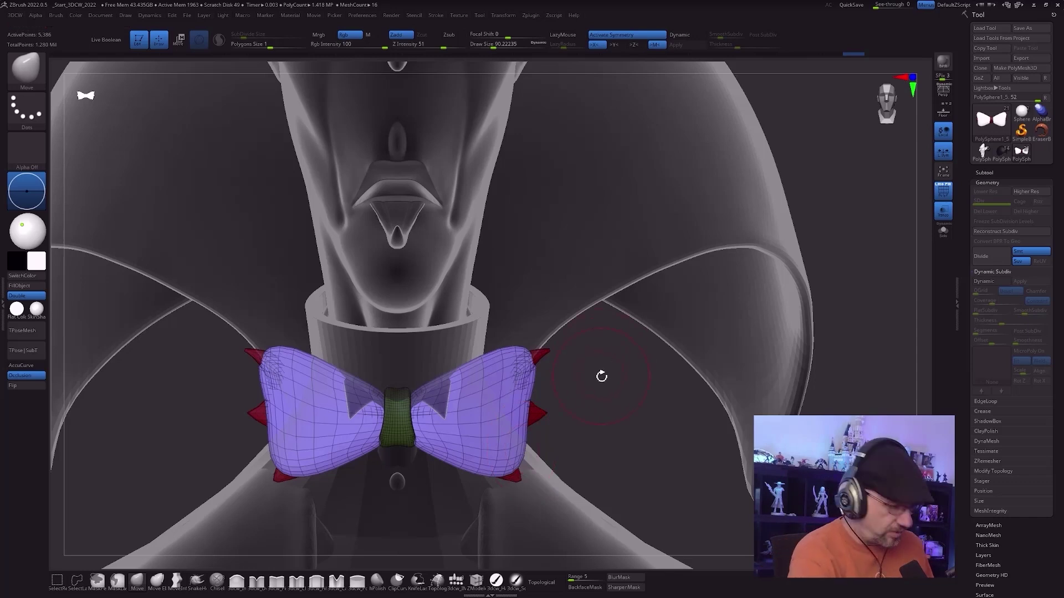
key("space")
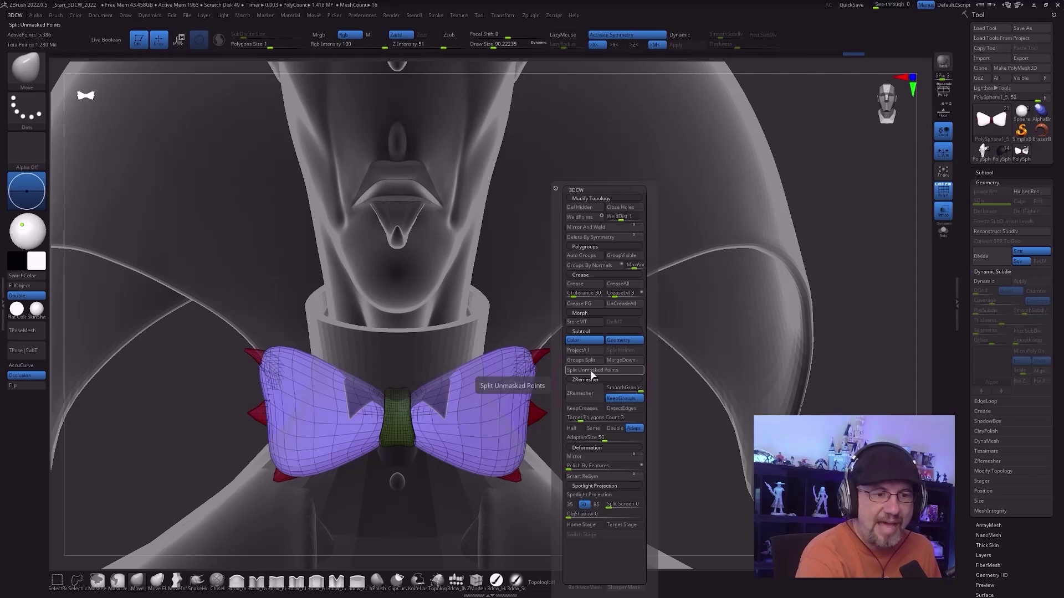
left_click(592, 371)
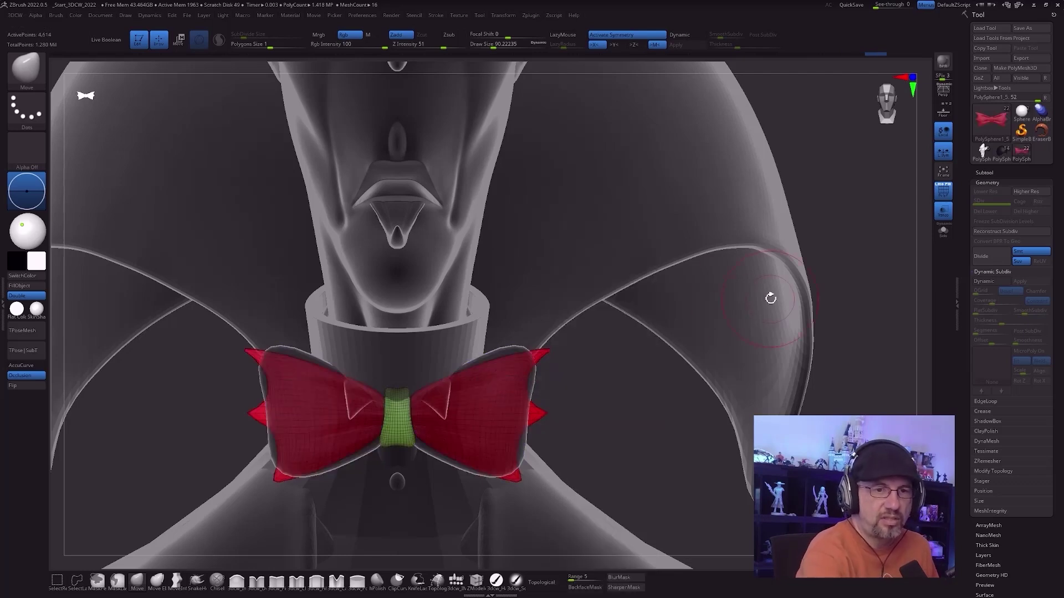
key("Down")
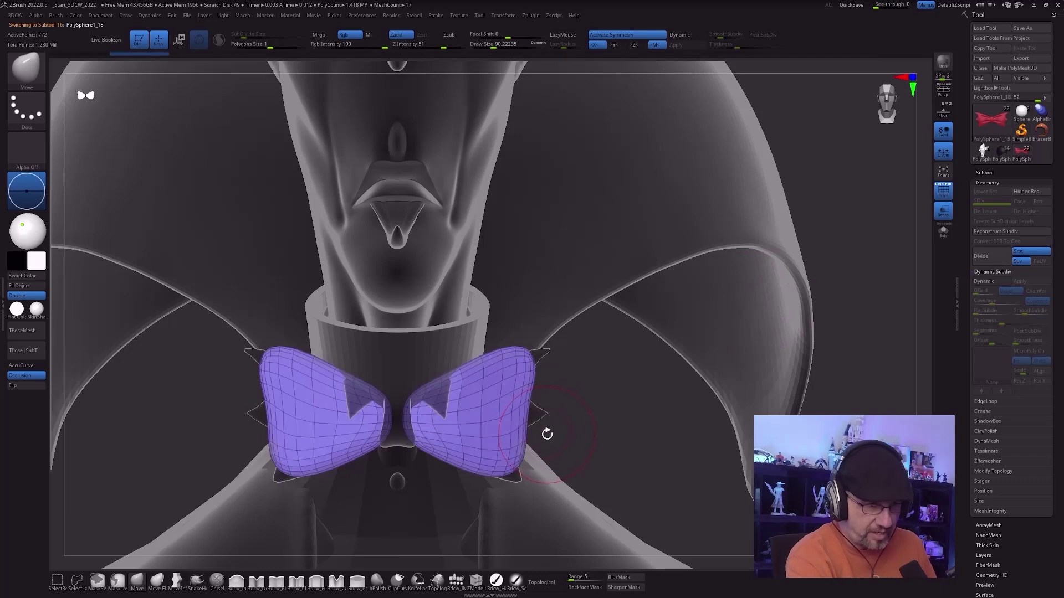
Step: Pull the wings' upper outer corners and the middle of their outer edges into points matching the original bow tie
right_click_drag(494, 419, 492, 384)
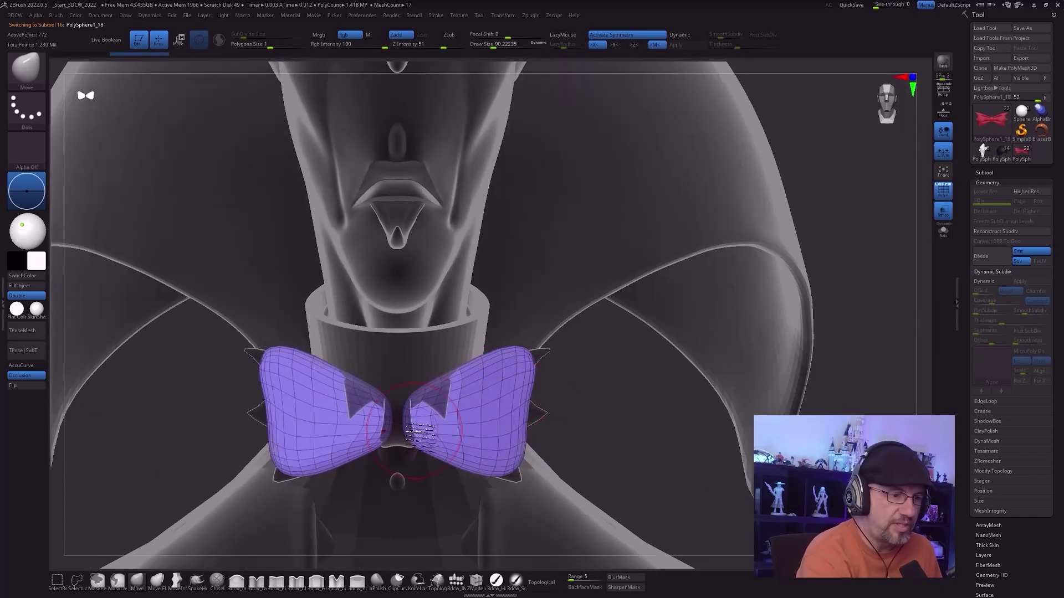
right_click_drag(534, 361, 546, 366)
left_click_drag(535, 361, 559, 346)
left_click_drag(528, 424, 558, 414)
Step: Subdivide the bow-tie wings once and delete the lower subdivision level
key("ctrl")
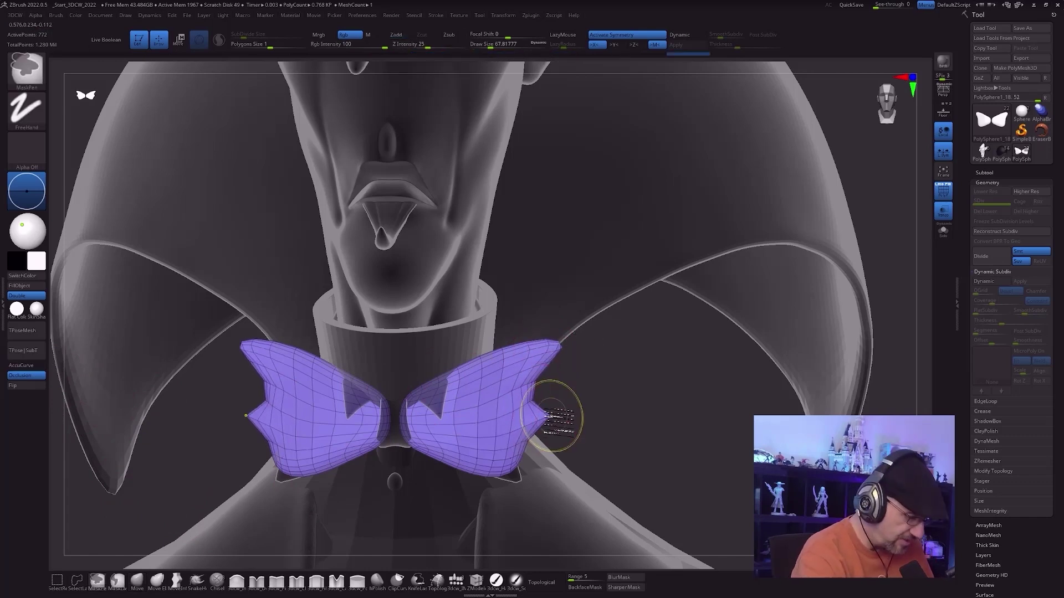
key("ctrl+d")
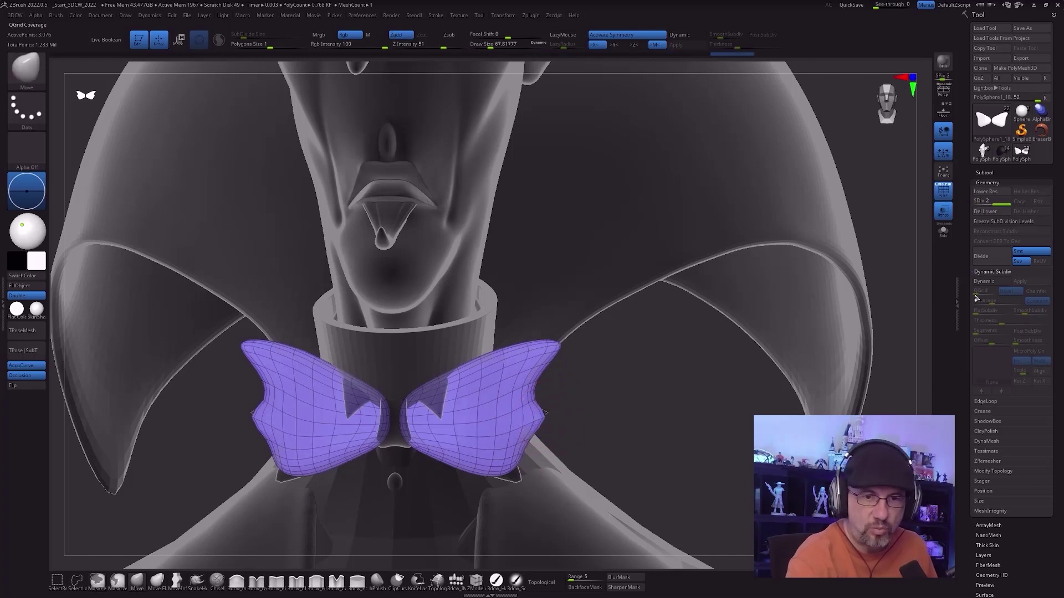
left_click(989, 211)
Step: Pull the wings' lower outer corners into points and start sculpting fabric folds from the knot with the cloth brush
left_click_drag(507, 468, 532, 495)
left_click_drag(535, 449, 502, 409)
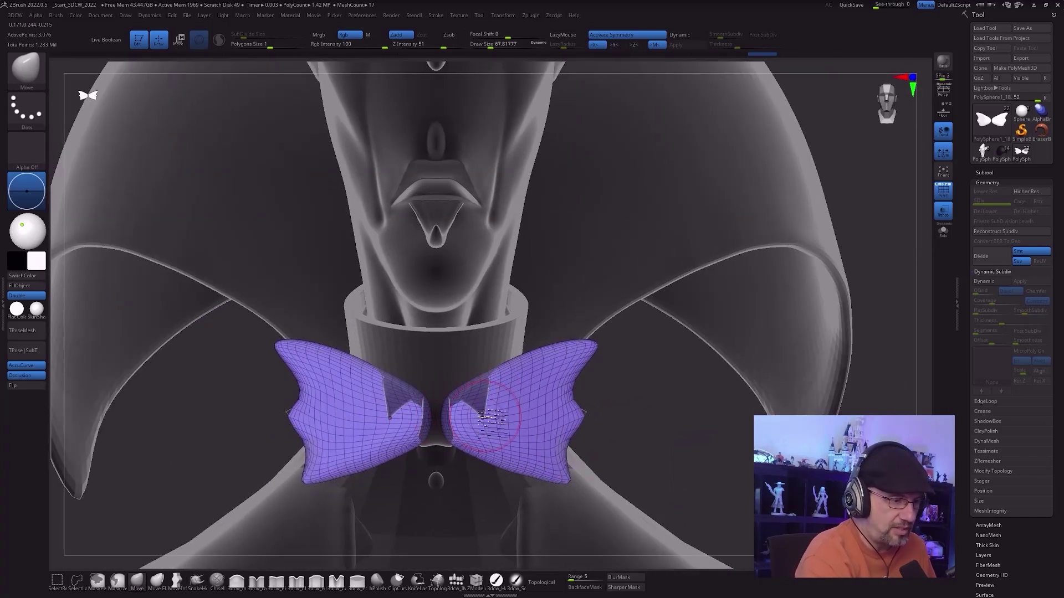
left_click(296, 582)
key("s")
left_click(459, 410)
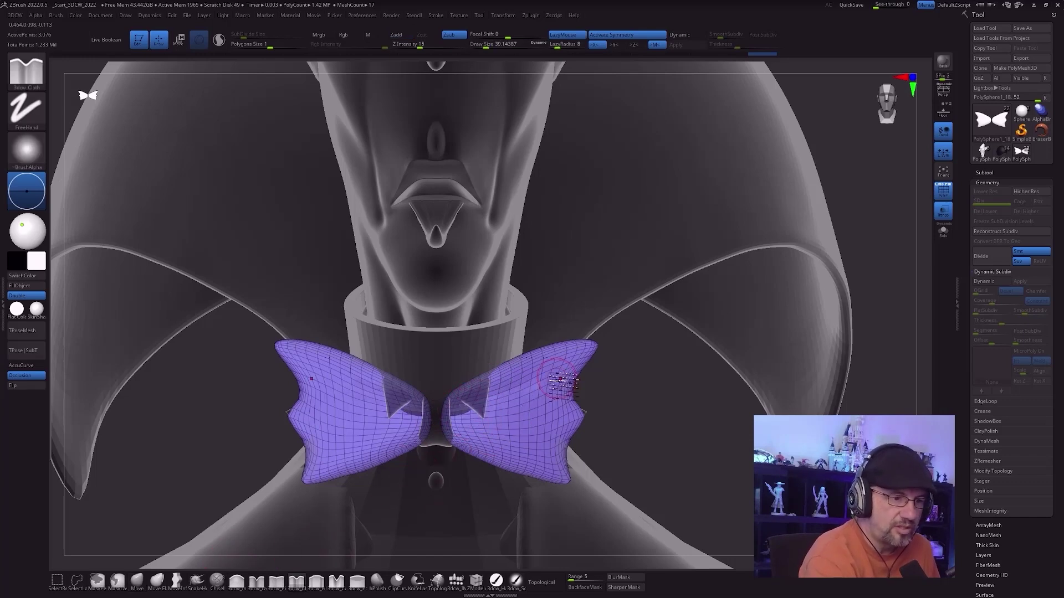
Step: Isolate the bow-tie wings, turn on their dynamic subdivision with thickness 0, and continue the sculpted folds
left_click(943, 230)
mouse_move(610, 441)
left_mouse_down()
mouse_move(638, 428)
mouse_move(629, 437)
left_mouse_up()
key("d")
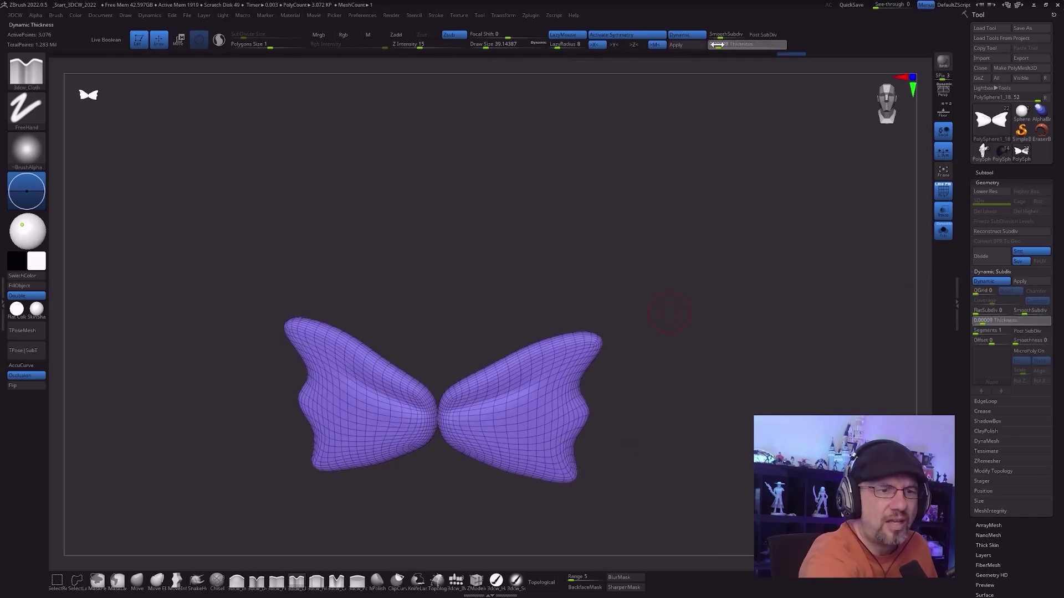
left_click_drag(717, 45, 708, 52)
left_click_drag(638, 365, 568, 421)
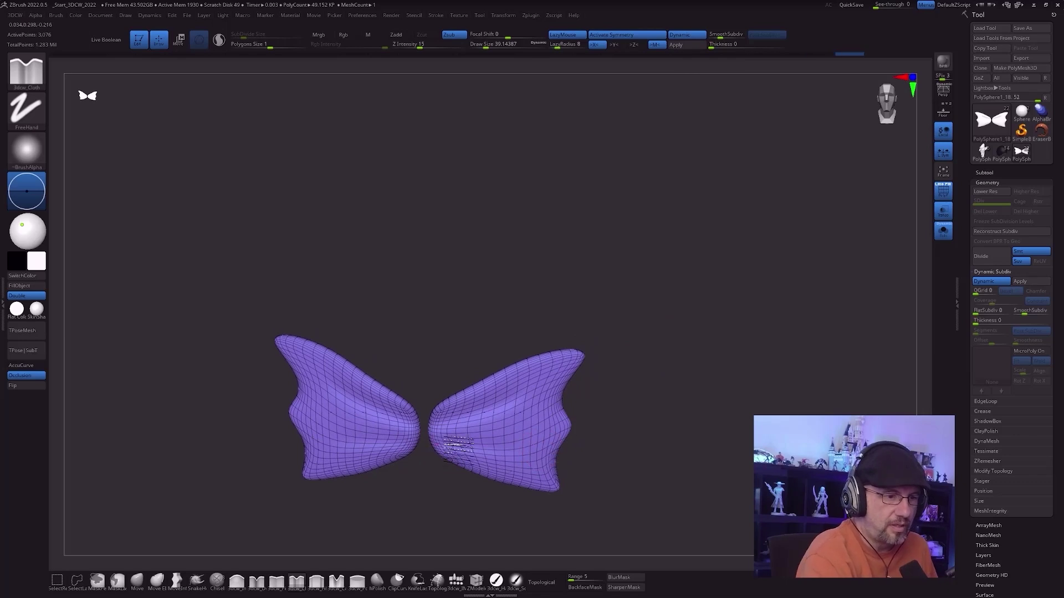
Step: Hide the polyframe and show all subtools again to check the bow-tie wings on the character
left_click_drag(640, 441, 677, 425)
key("shift+f")
left_click(943, 231)
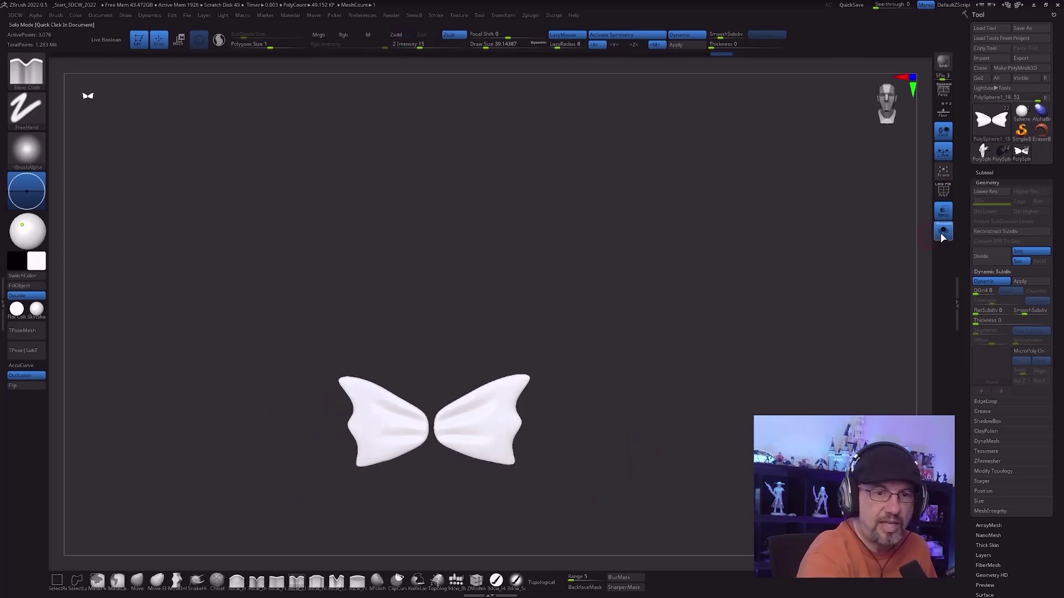
left_click_drag(688, 469, 629, 467)
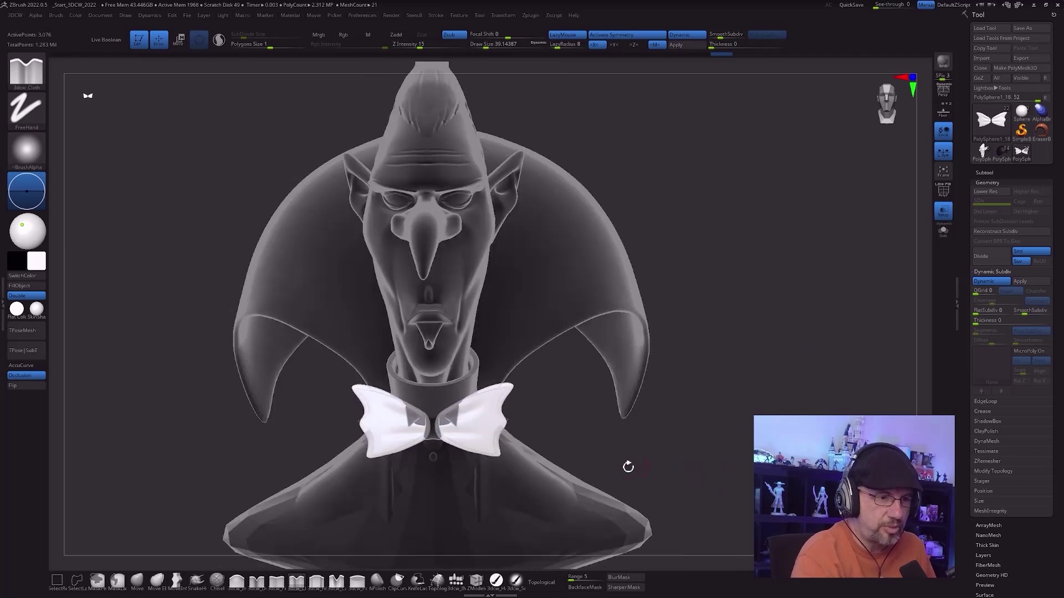
left_click_drag(522, 413, 530, 368, "alt")
left_click_drag(582, 469, 569, 491)
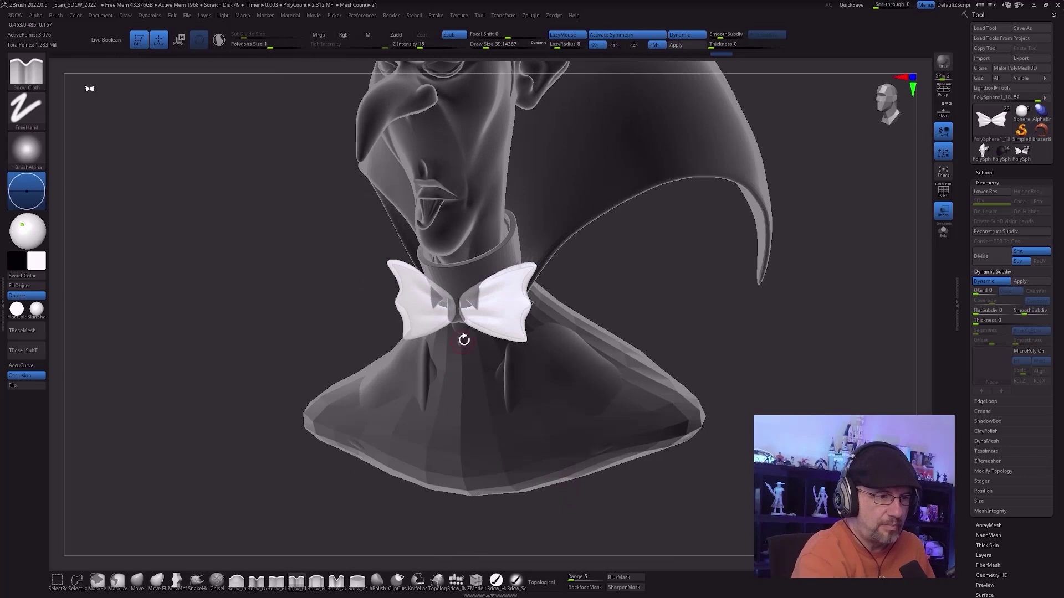
Step: Select the blocky demonstration cloak around the shoulders and delete its subtool
left_click(472, 492, "alt")
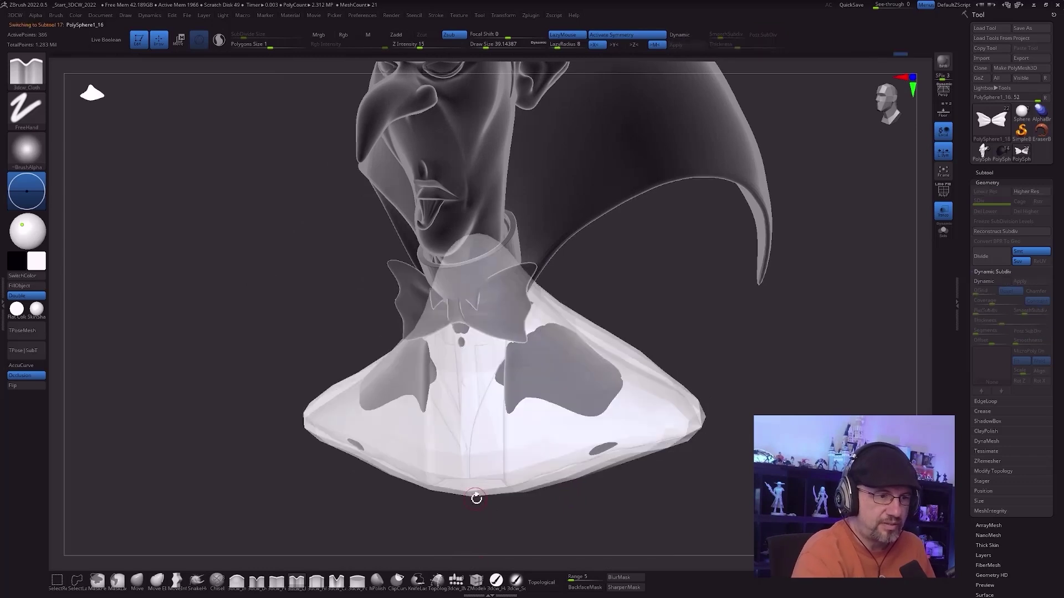
left_click(984, 173)
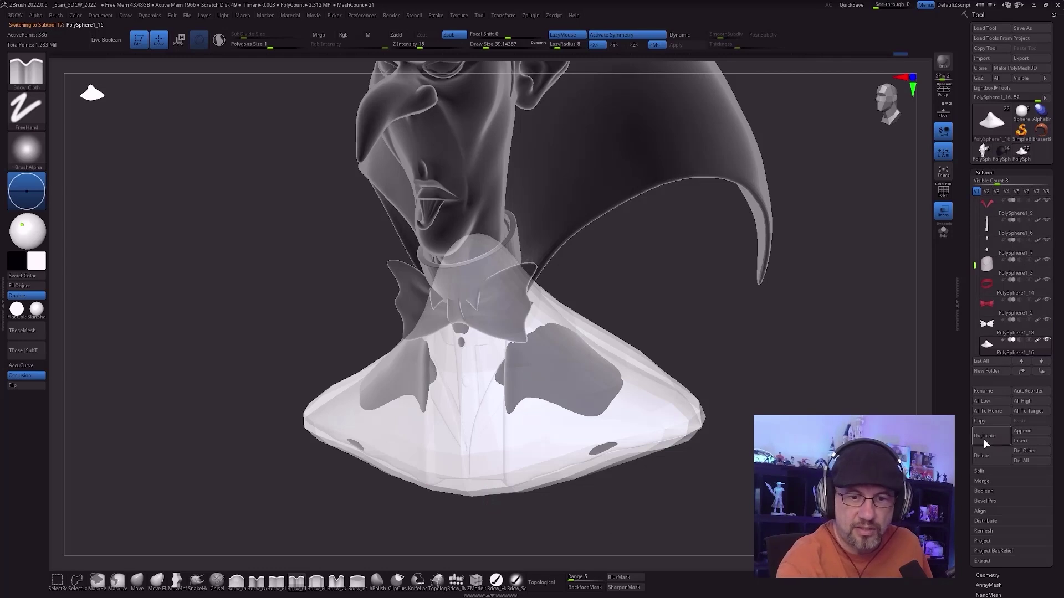
left_click(982, 456)
key("Return")
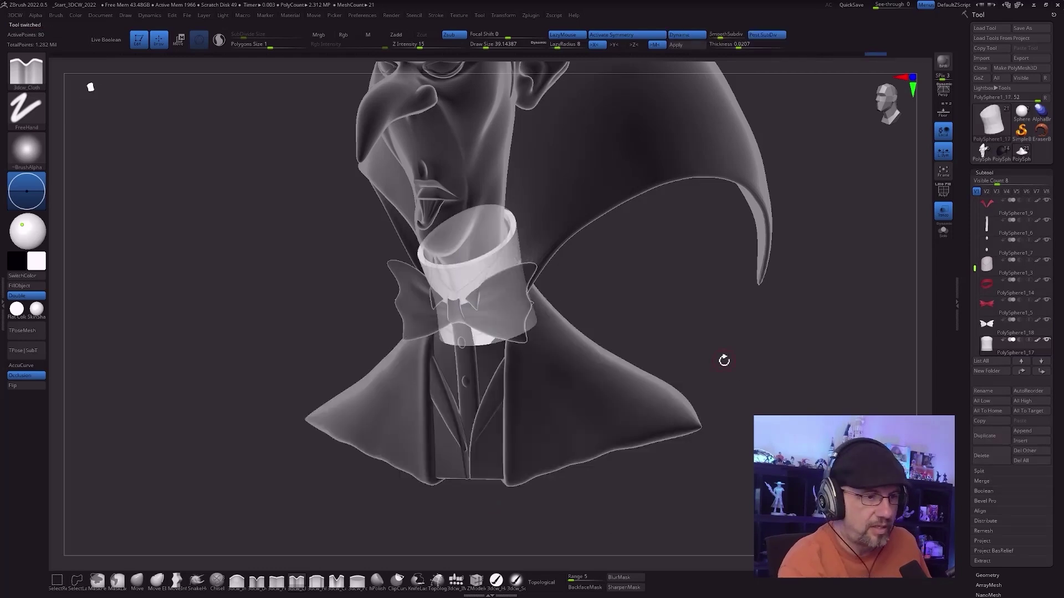
Step: Delete the subtool of the demonstration collar cylinder around the neck and confirm its removal
left_click_drag(724, 360, 682, 430)
left_click(987, 459)
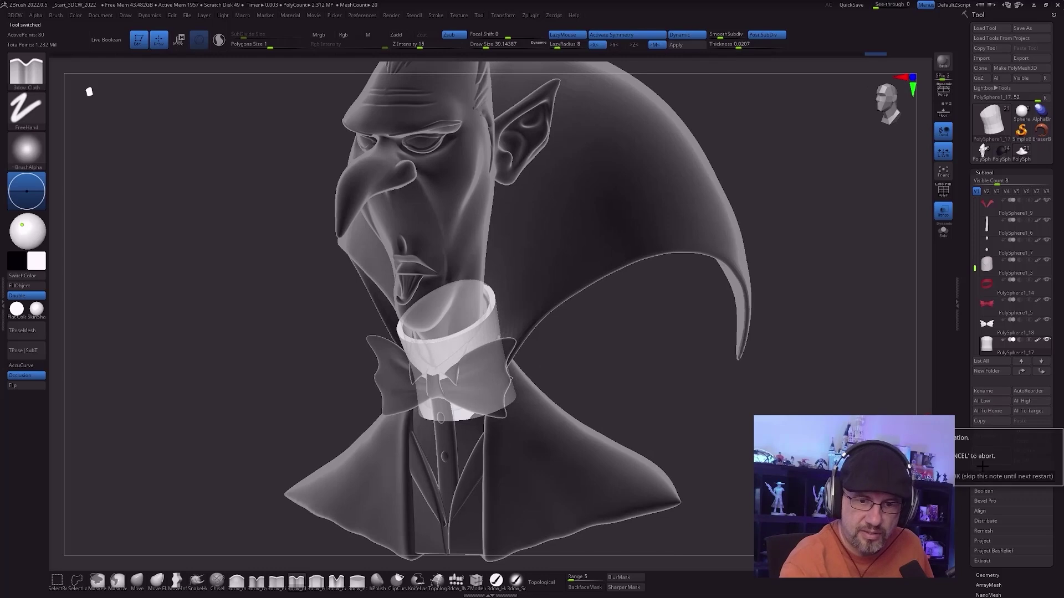
left_click(923, 476)
left_click_drag(636, 430, 477, 498)
left_click_drag(528, 453, 523, 469)
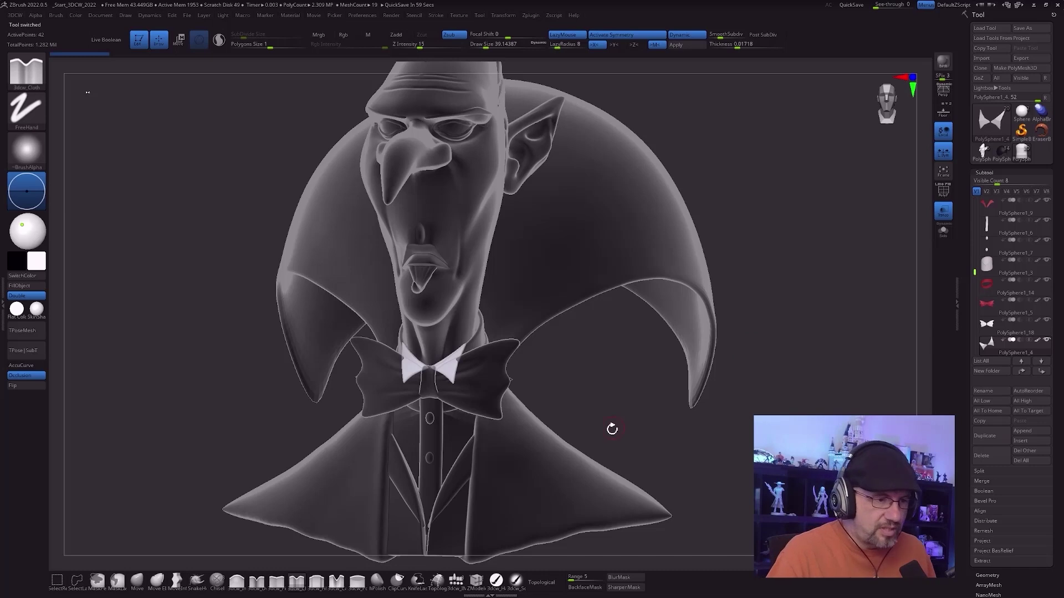
Step: Turn off the ghost transparency and check the original cloak's mesh with the polyframe shown
left_click(943, 212)
left_click_drag(726, 471, 727, 426, "alt")
left_click_drag(727, 426, 634, 440)
left_click(561, 436, "alt")
key("shift+f")
key("shift+f")
left_click_drag(640, 350, 648, 435, "alt")
left_click_drag(636, 324, 622, 281, "alt")
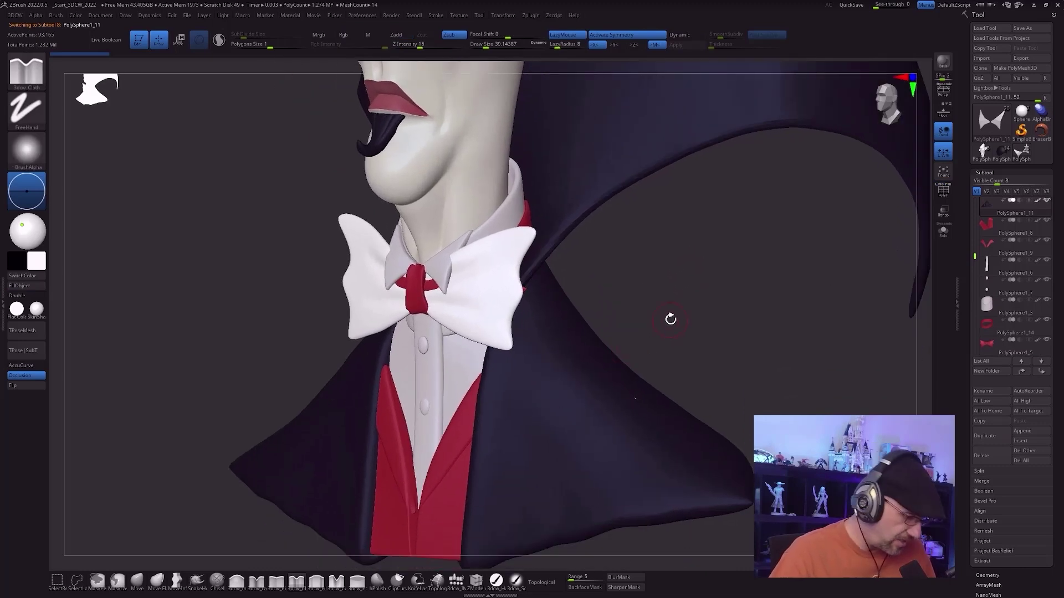
key("shift+f")
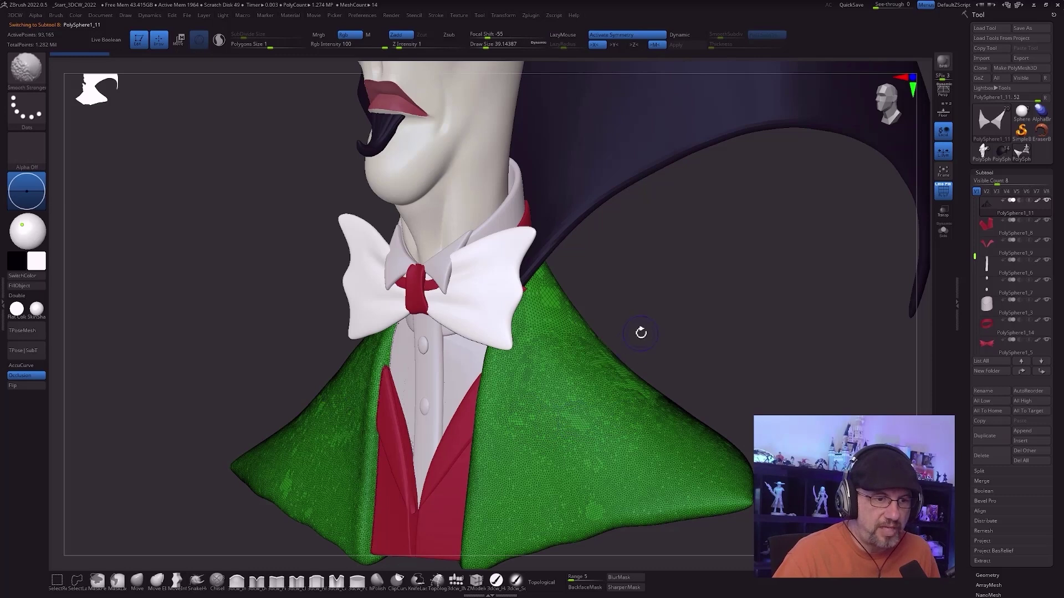
key("shift+f")
left_click_drag(685, 300, 636, 353)
left_click_drag(718, 307, 606, 284)
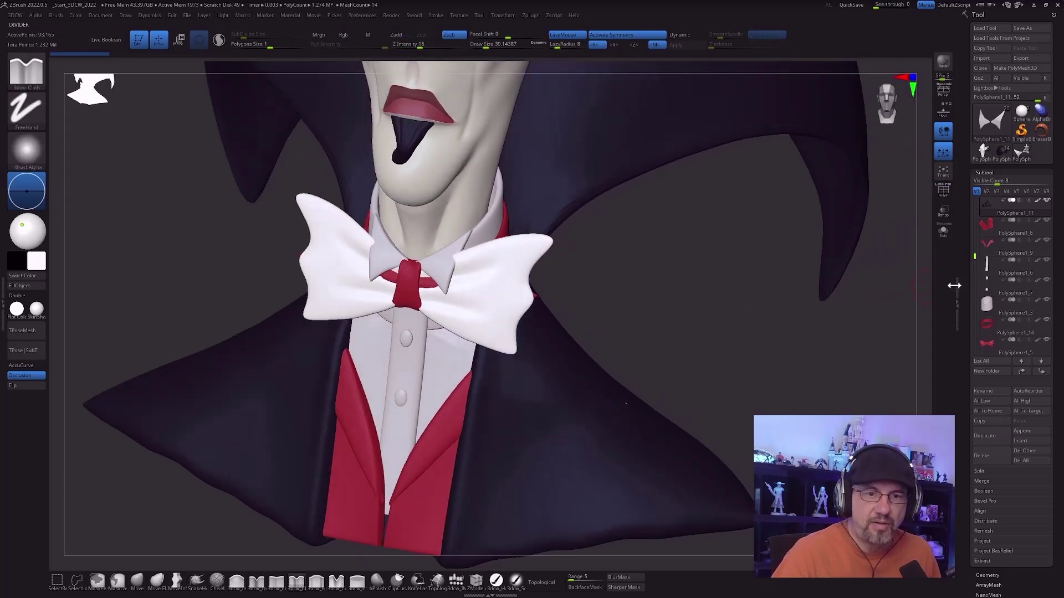
Step: Select the white demonstration bow-tie wings and delete their subtool, leaving the original red bow tie
left_click(540, 242, "alt")
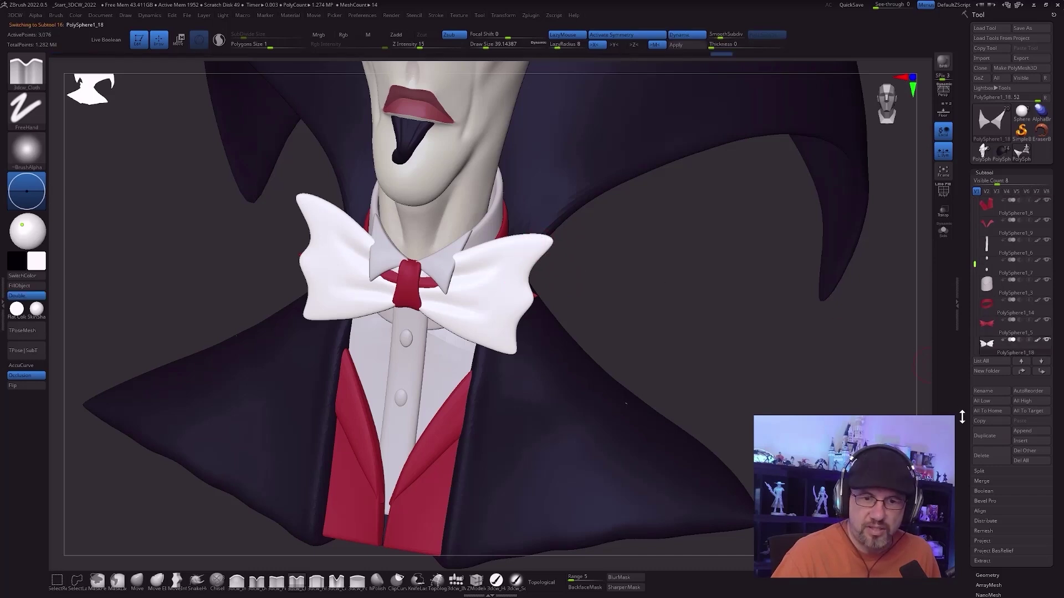
left_click(981, 458)
left_click(1003, 475)
mouse_move(695, 366)
left_mouse_down()
mouse_move(729, 349)
mouse_move(688, 341)
mouse_move(694, 328)
left_mouse_up()
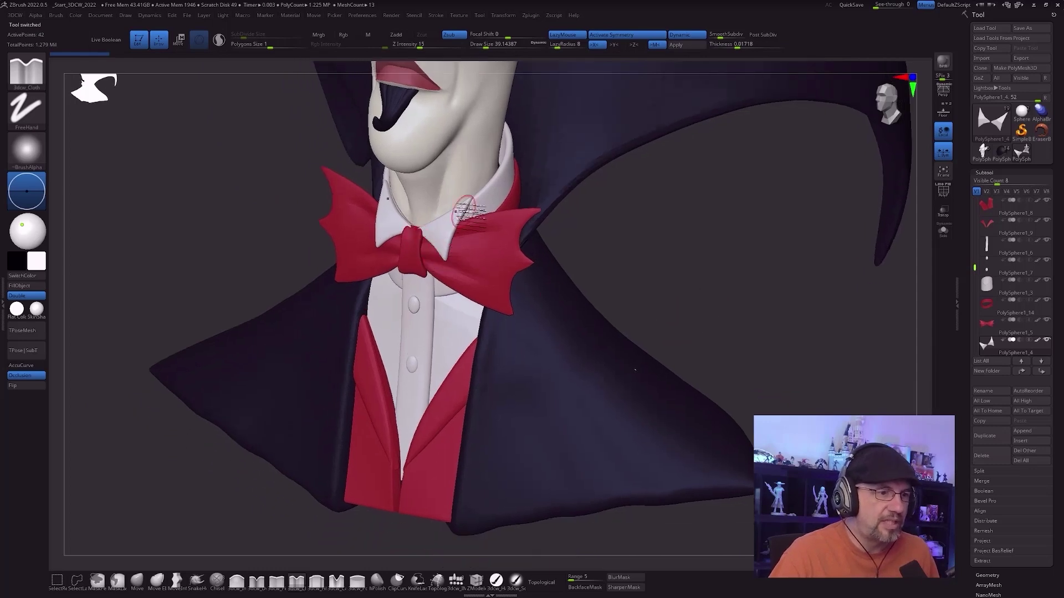
left_click_drag(842, 276, 830, 257)
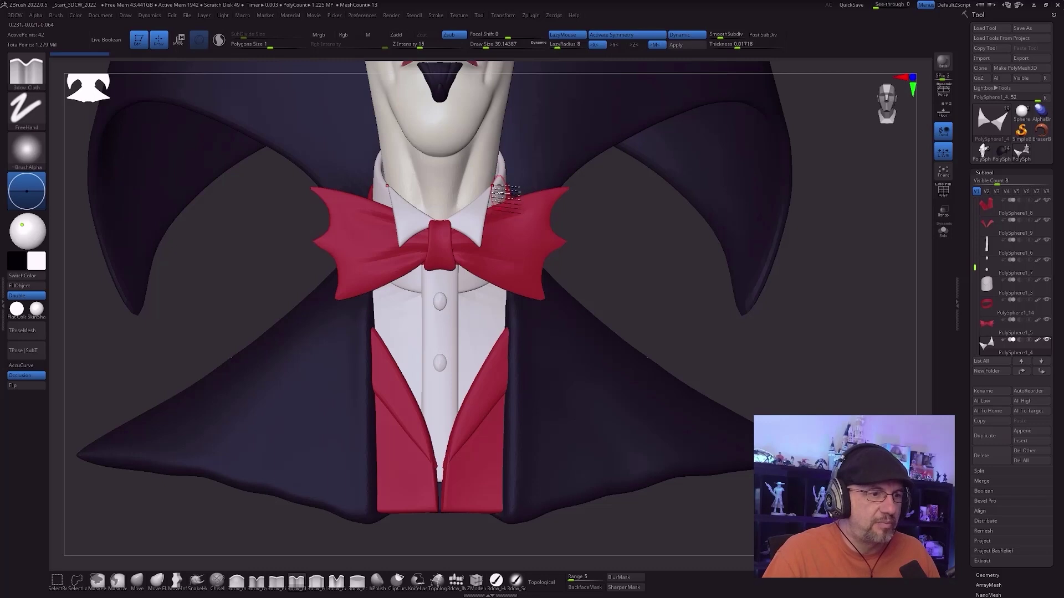
Step: Choose the Topology brush and reduce its draw size to about 13 for work on the cloak front
left_click_drag(603, 327, 506, 356)
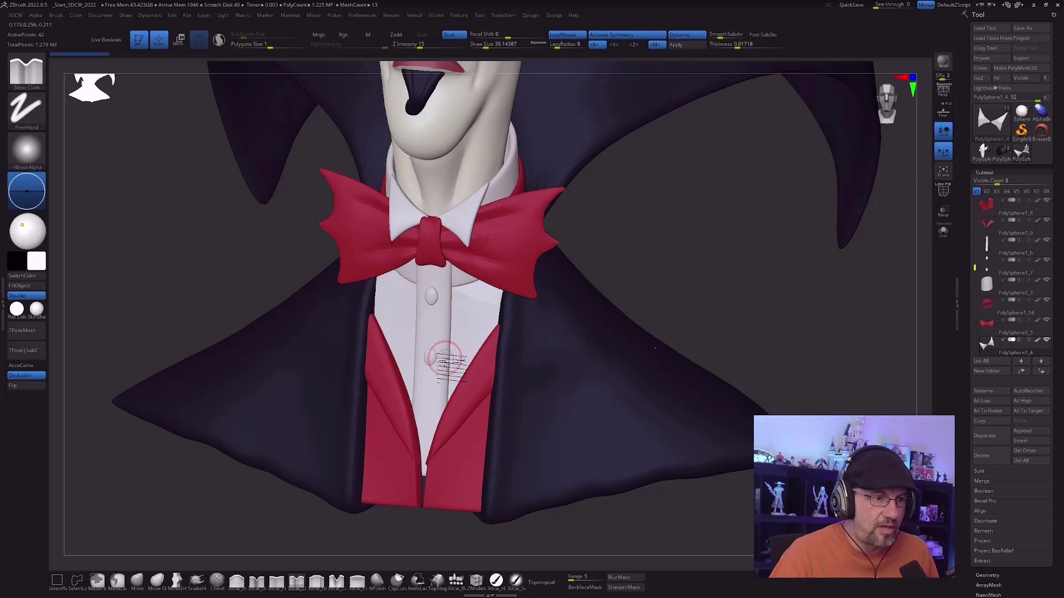
left_click(430, 356)
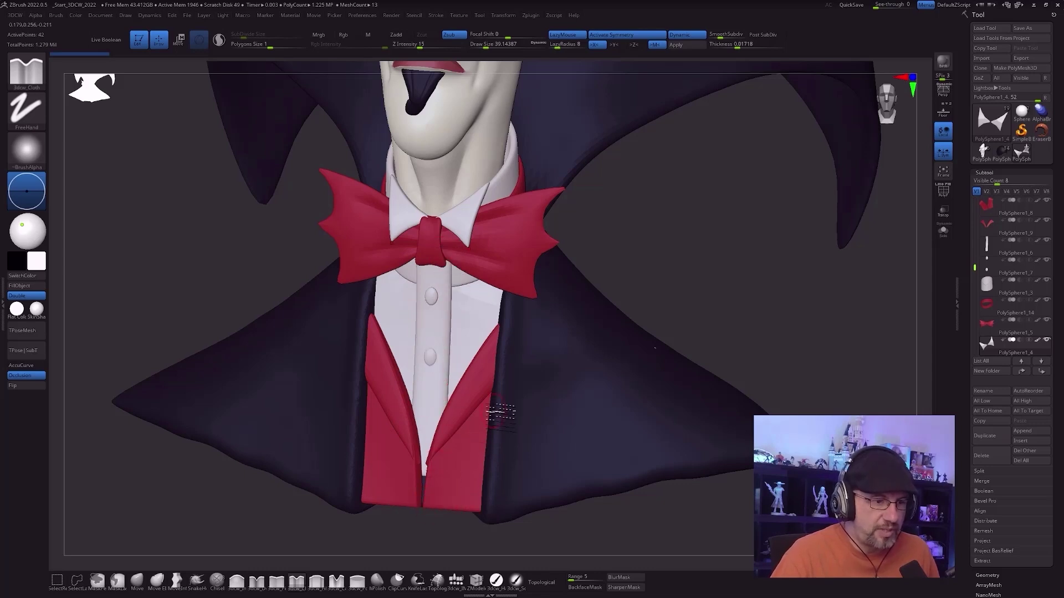
mouse_move(687, 272)
left_mouse_down()
mouse_move(717, 268)
mouse_move(691, 292)
mouse_move(700, 273)
mouse_move(653, 266)
mouse_move(687, 277)
left_mouse_up()
left_click_drag(853, 388, 515, 553)
left_click(440, 584)
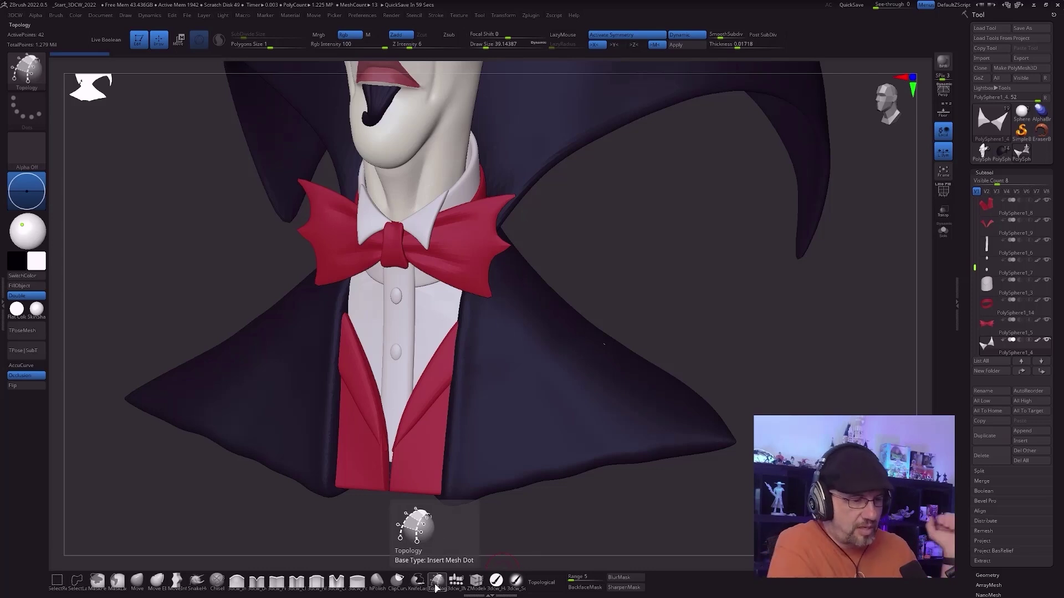
right_click_drag(660, 321, 680, 244, "ctrl")
key("s")
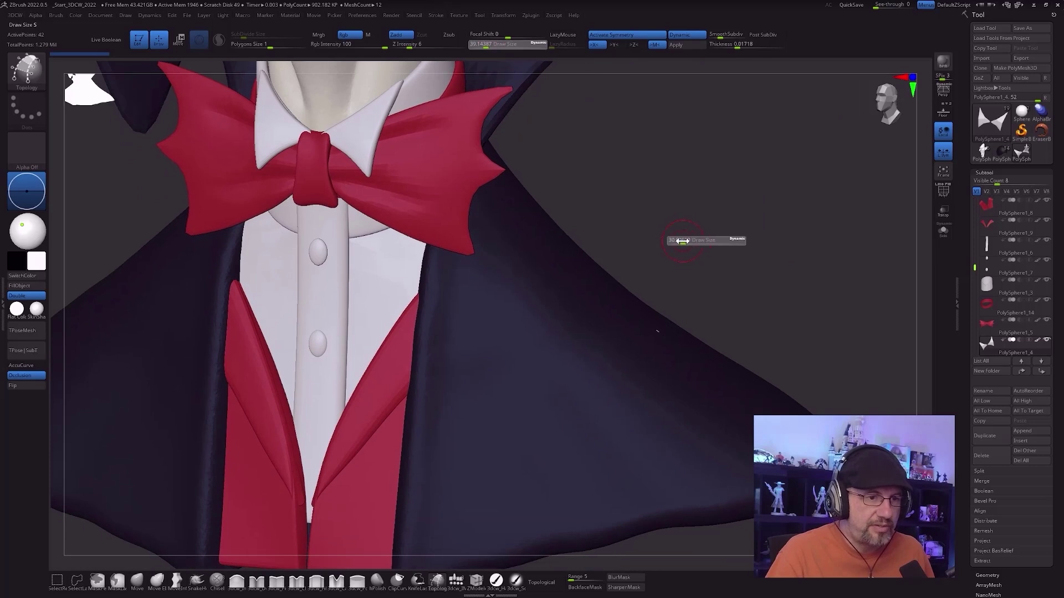
right_click_drag(659, 319, 498, 345)
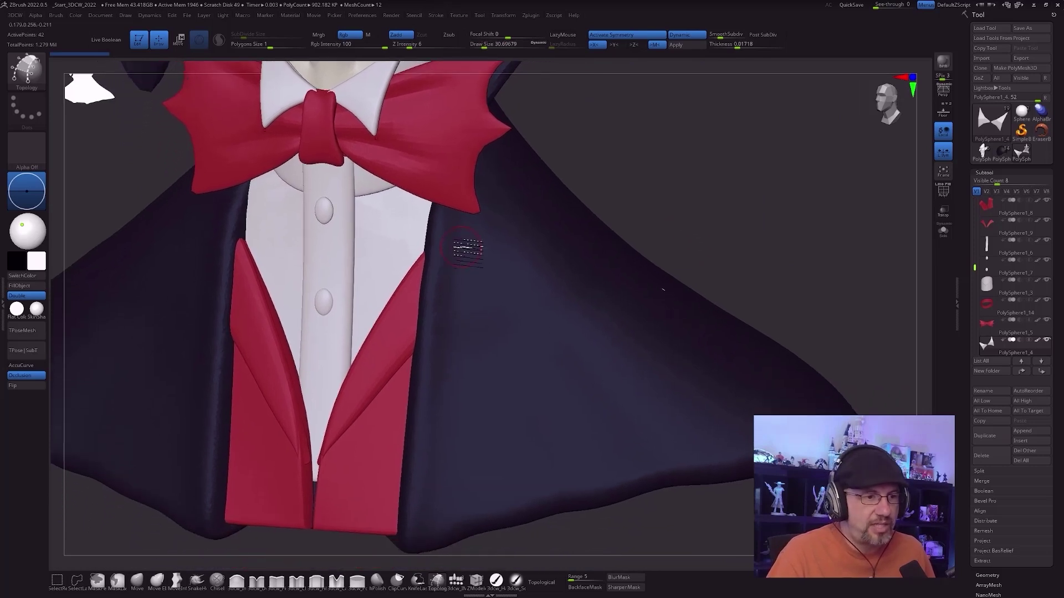
key("s")
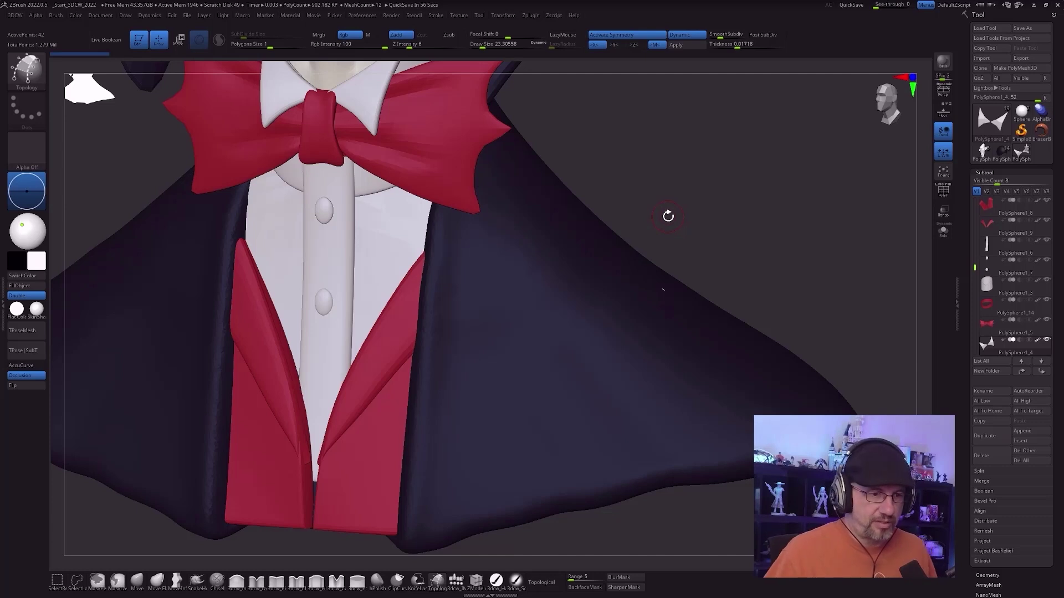
key("s")
left_click(504, 351)
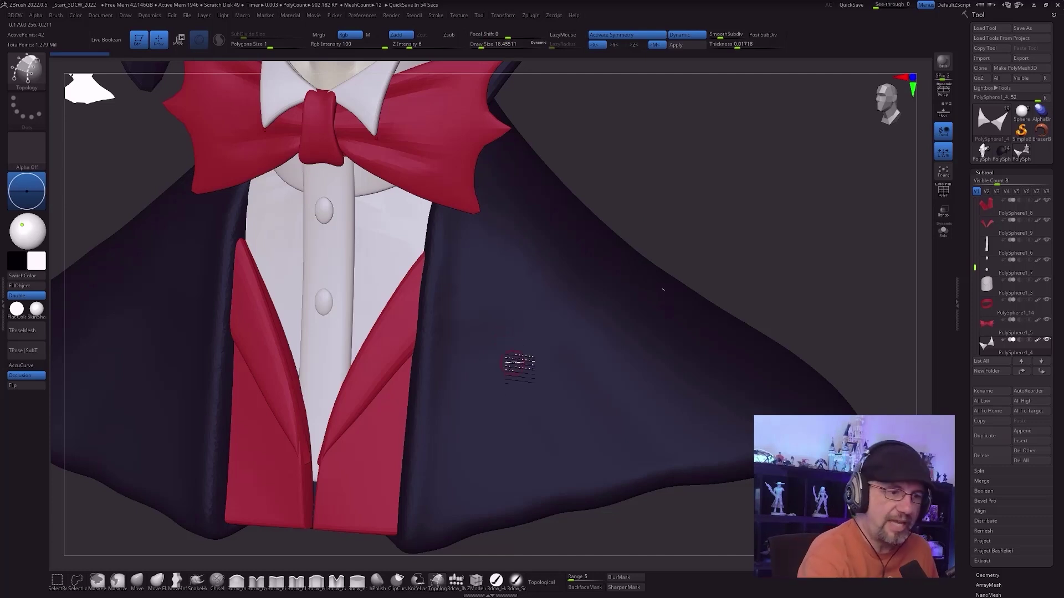
key("s")
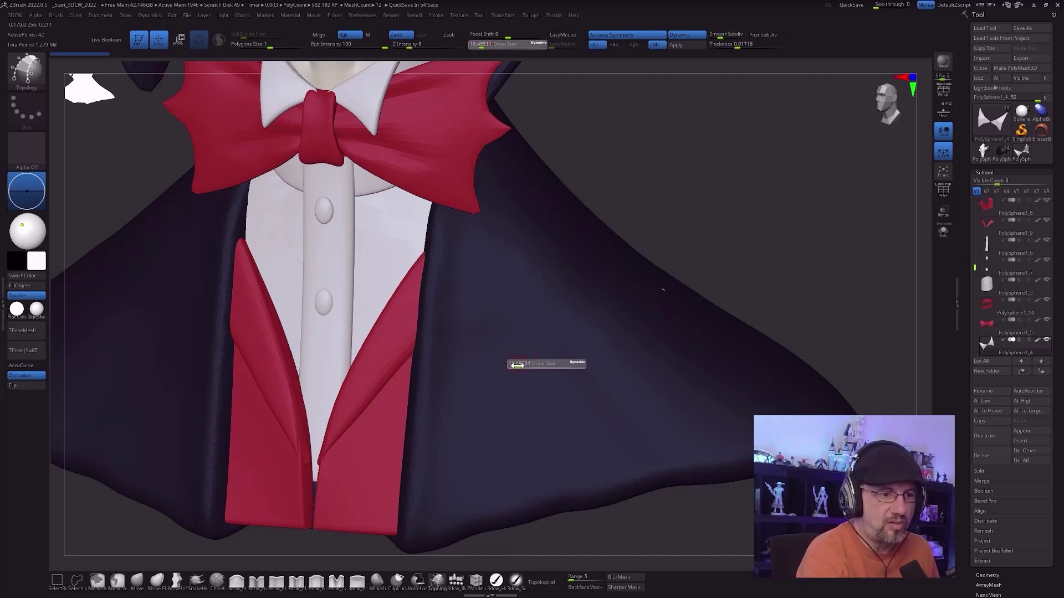
left_click_drag(515, 365, 517, 364)
Step: Draw two parallel, nearly vertical topology lines down the cloak front beside the lapel
left_click_drag(491, 228, 502, 477)
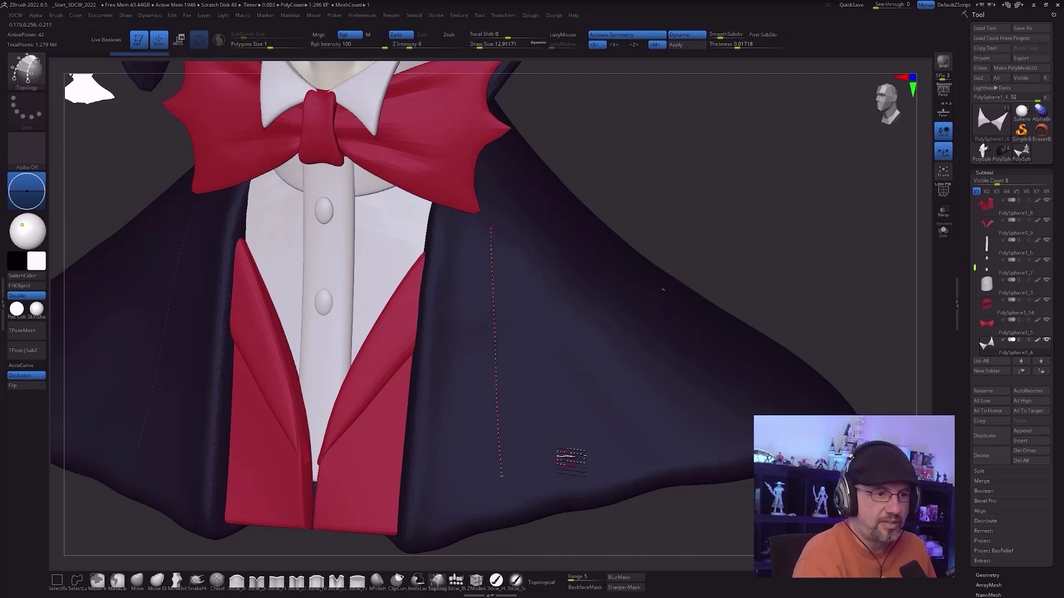
right_click_drag(593, 464, 596, 473)
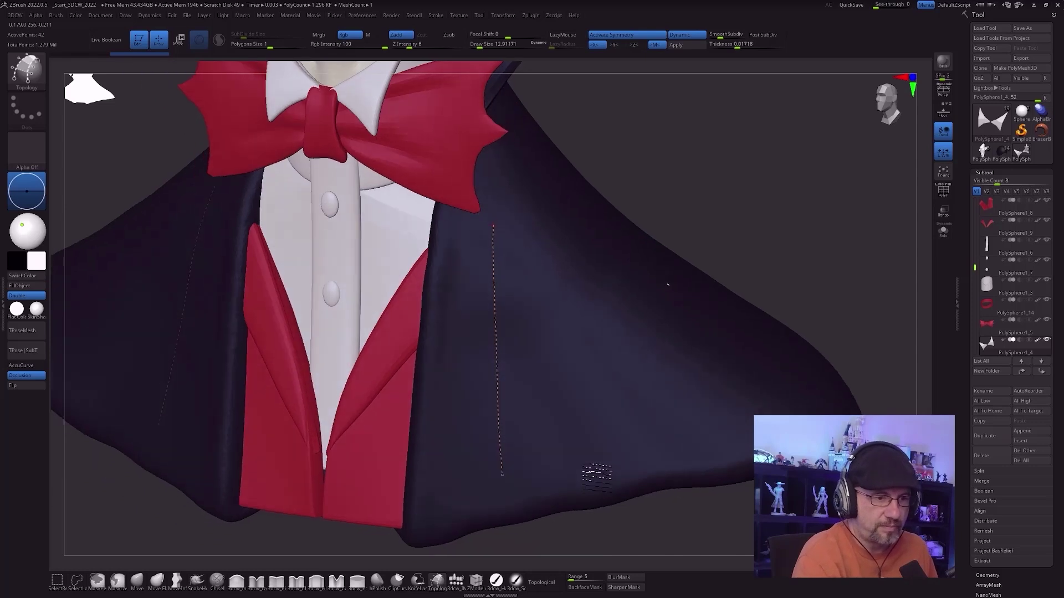
mouse_move(561, 396)
right_mouse_down("ctrl")
mouse_move(585, 430)
mouse_move(591, 363)
mouse_move(517, 201)
right_mouse_up("ctrl")
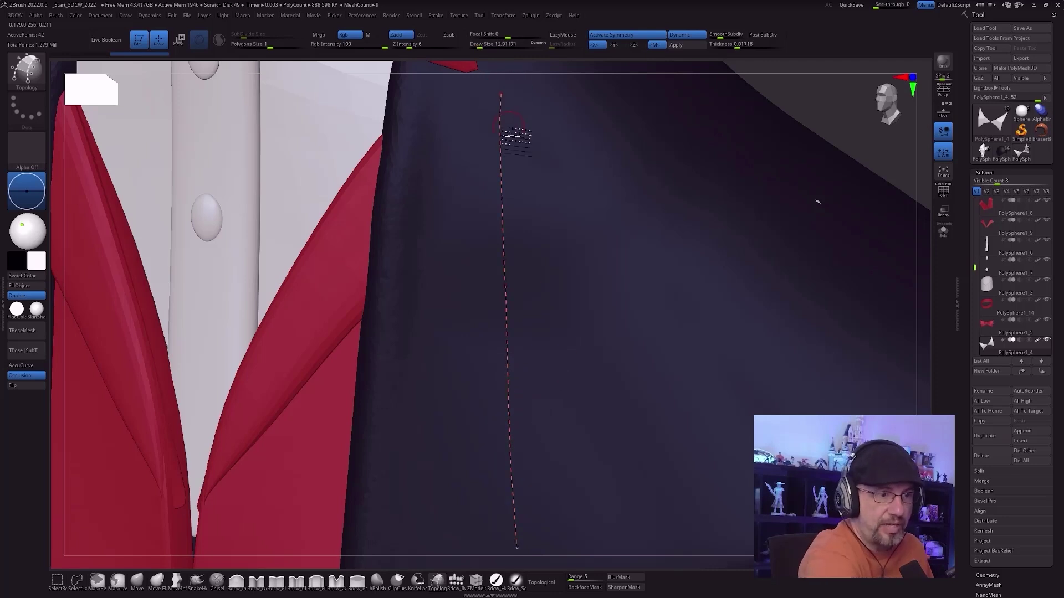
right_click_drag(608, 429, 602, 472, "ctrl")
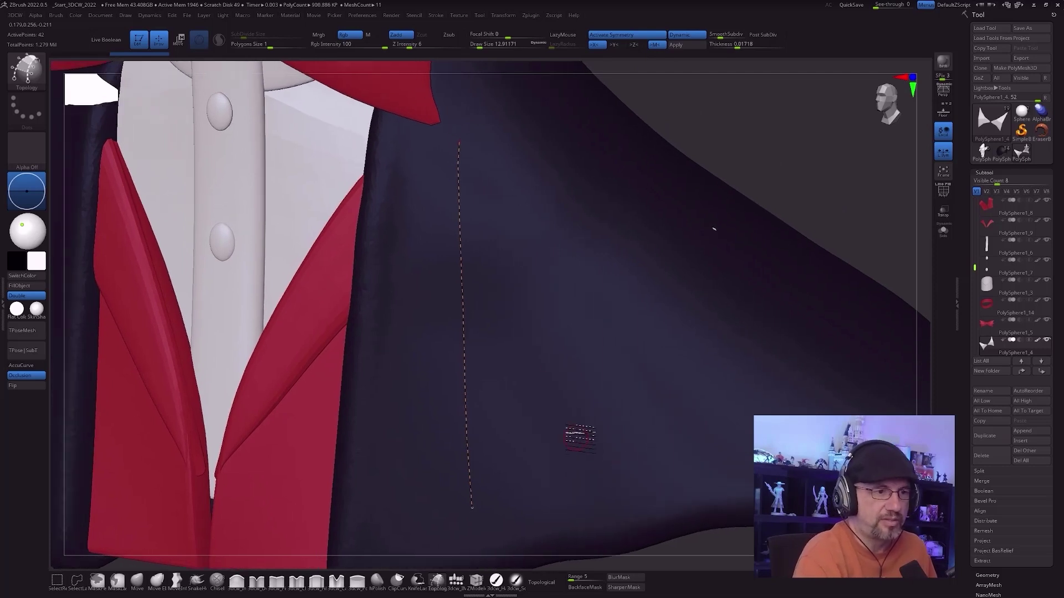
left_click_drag(526, 149, 536, 502)
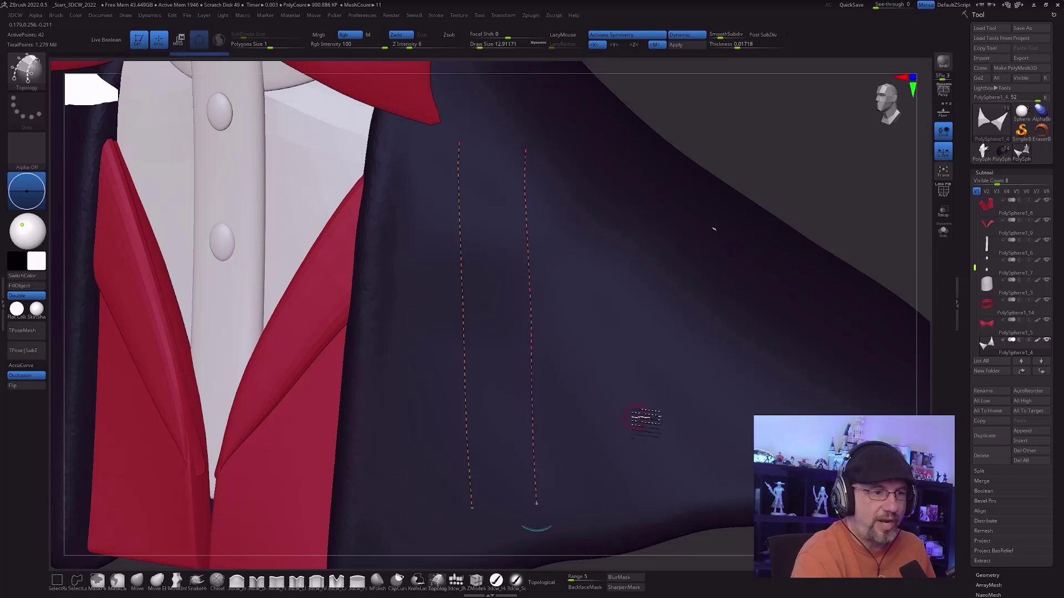
Step: Draw two horizontal topology lines across the upper part of the verticals to close a four-sided face
left_click_drag(427, 168, 499, 169)
left_click_drag(580, 173, 571, 171)
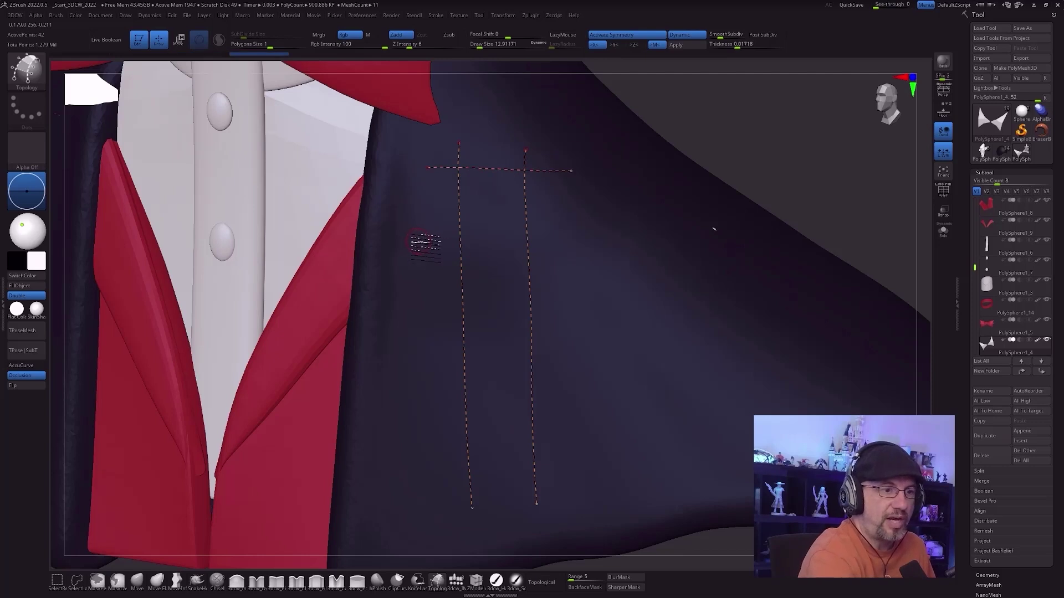
left_click_drag(581, 235, 574, 233)
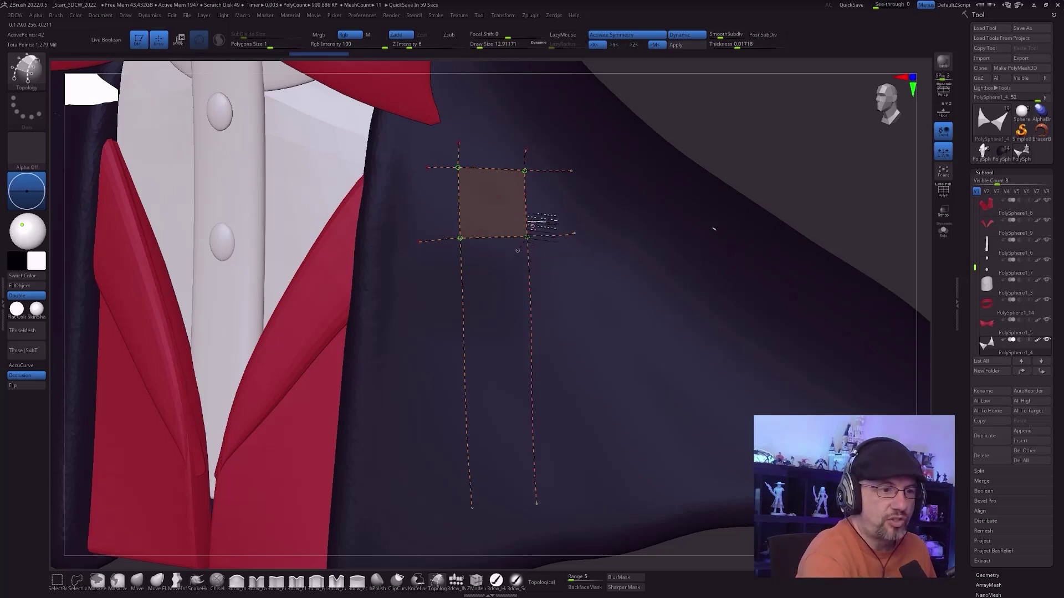
Step: Try a diagonal topology line beside the quad to close a triangular face, and undo it
left_click_drag(575, 146, 576, 146)
right_click_drag(616, 379, 612, 382)
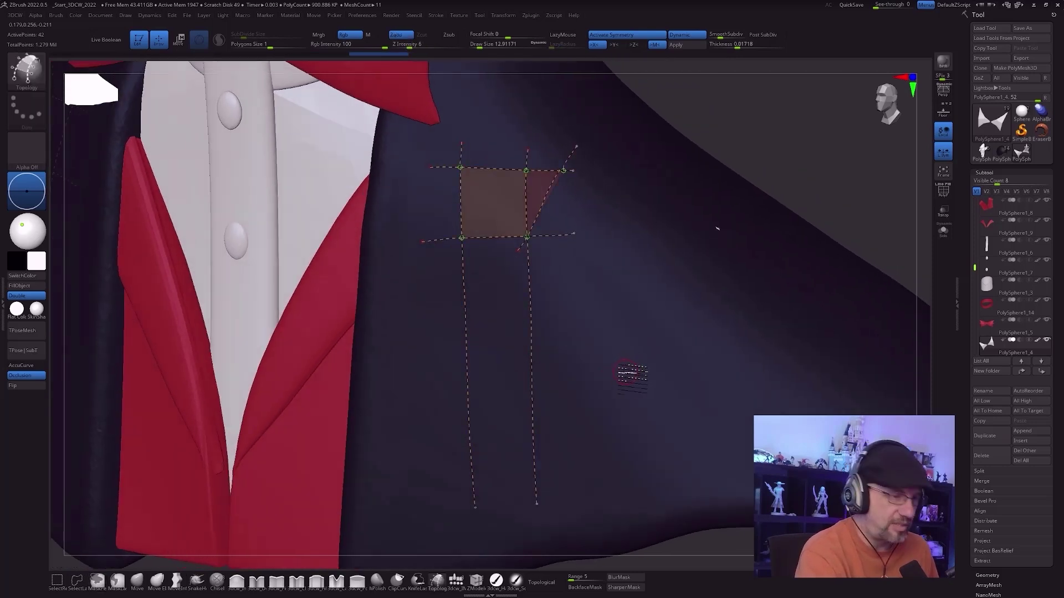
key("ctrl+z")
right_click_drag(623, 376, 626, 382)
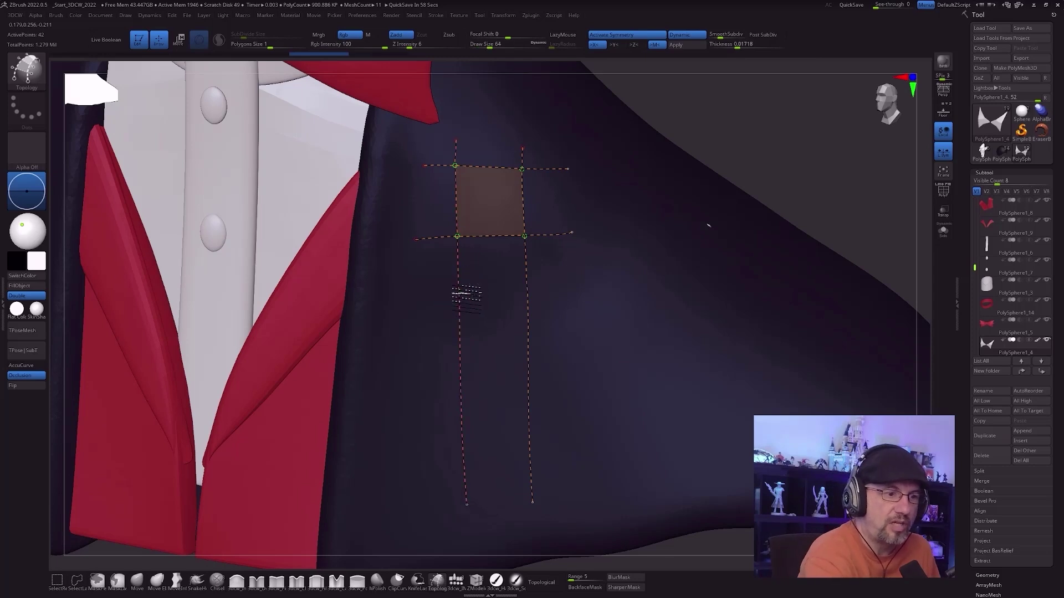
Step: Try adding a face below the quad with a line that ends on both verticals, and undo it
left_click_drag(532, 285, 528, 285)
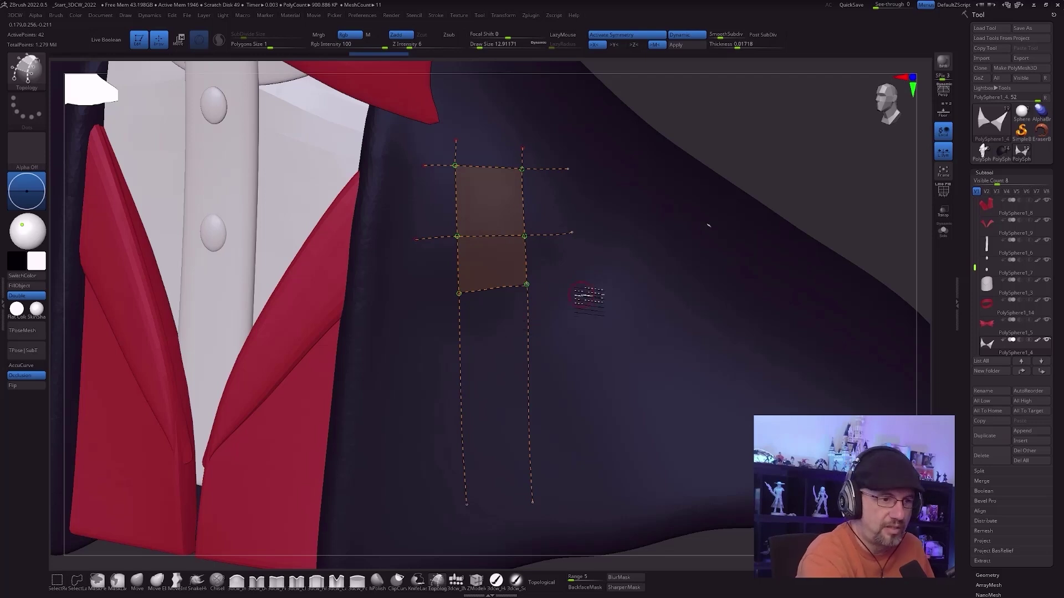
key("ctrl+z")
right_click_drag(574, 285, 622, 392, "ctrl")
right_click_drag(651, 474, 593, 431, "alt")
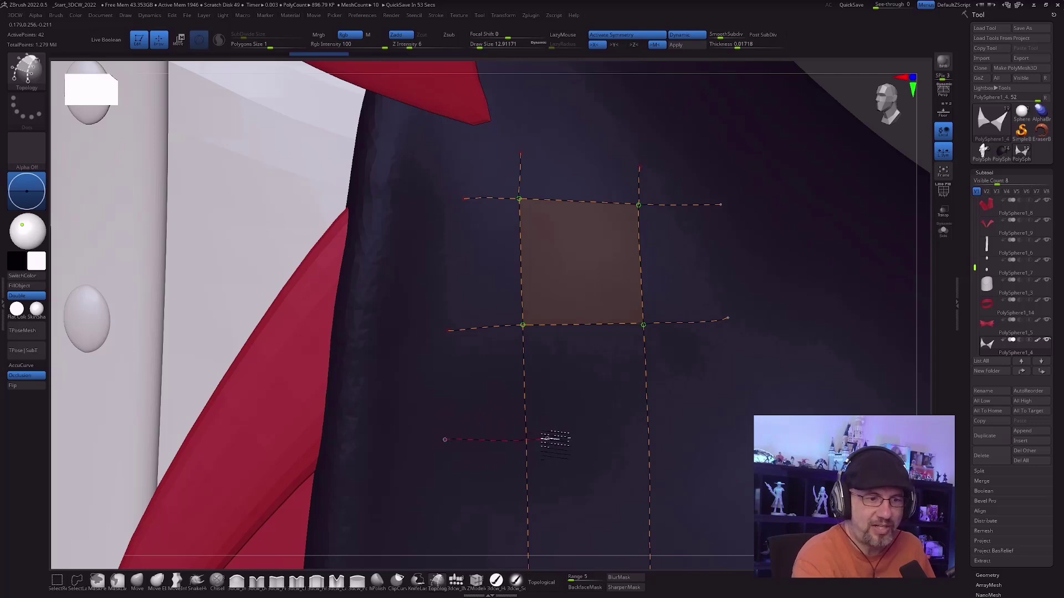
mouse_move(571, 477)
left_mouse_down()
mouse_move(618, 407)
mouse_move(626, 438)
mouse_move(691, 442)
mouse_move(752, 427)
left_mouse_up()
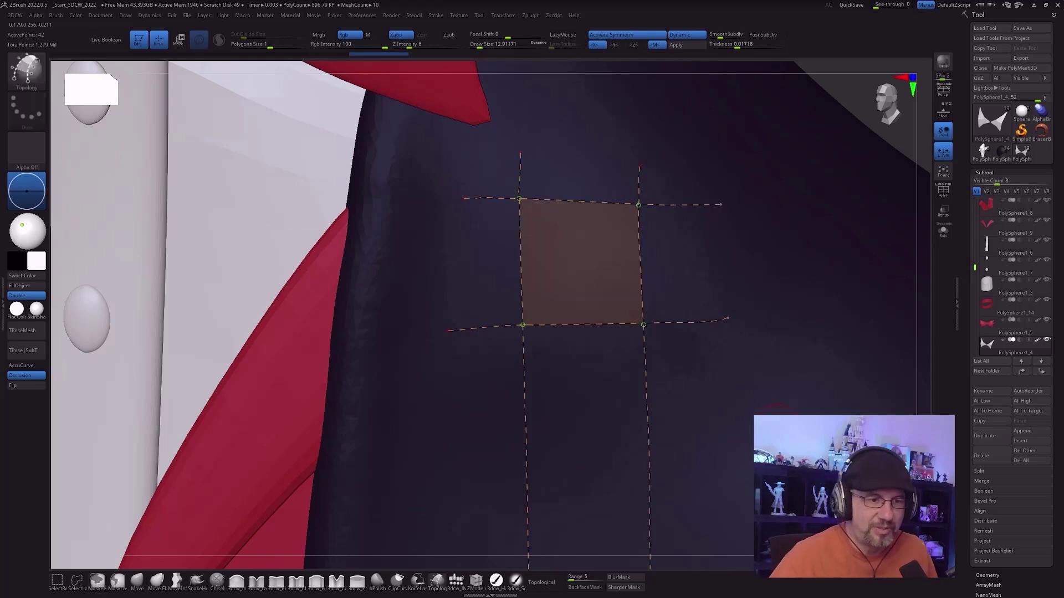
Step: Draw five more topology lines across the verticals to continue the strip down to six quads
right_click_drag(571, 438, 683, 486, "alt")
left_click_drag(444, 363, 632, 341)
left_click_drag(439, 424, 631, 391)
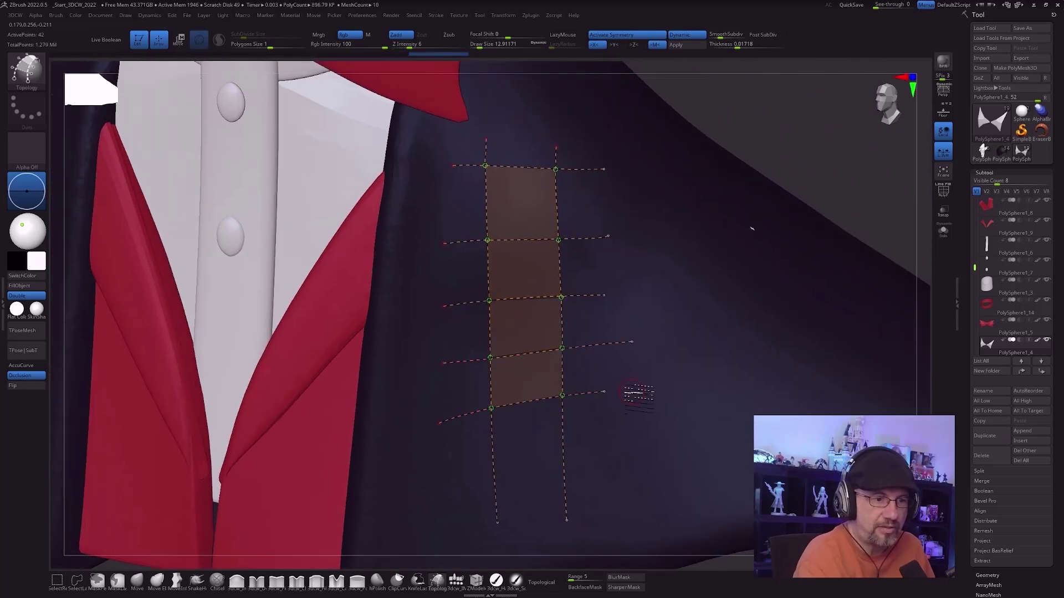
left_click_drag(629, 446, 618, 447)
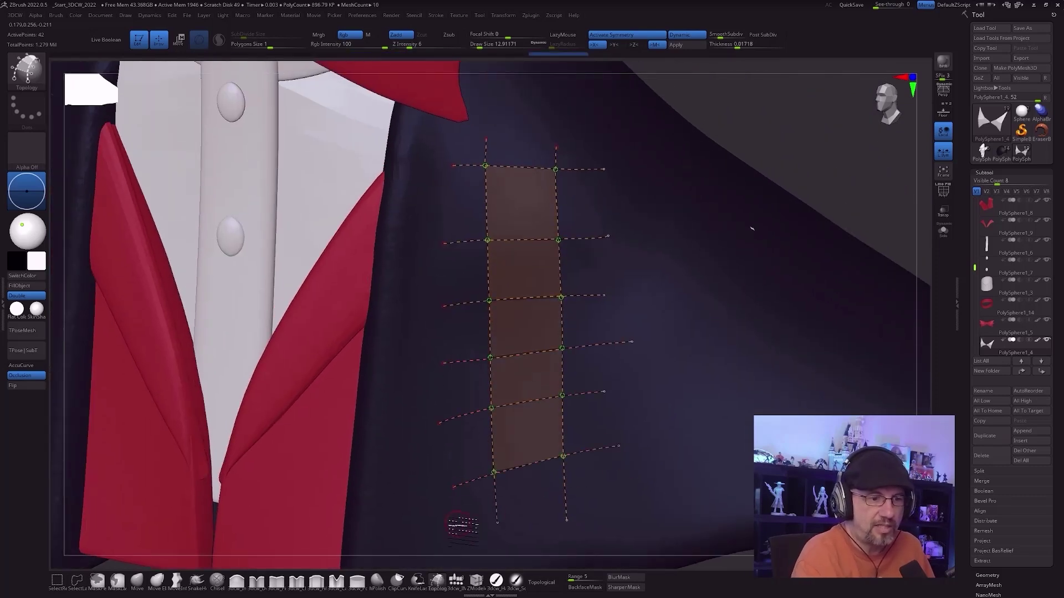
left_click_drag(454, 525, 637, 499)
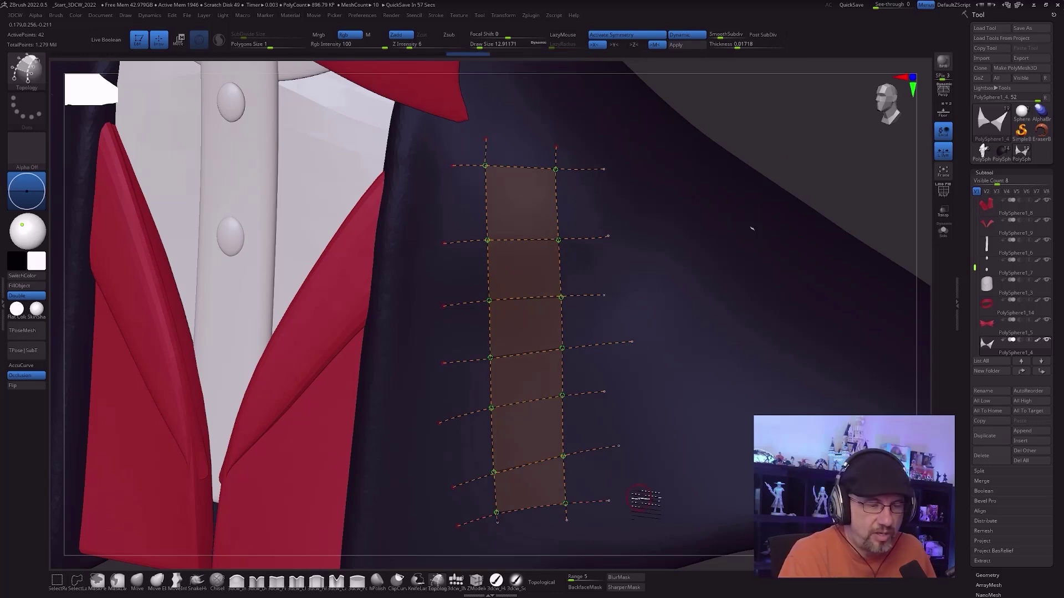
Step: Extend all seven crossing topology lines outward over the cloak, on the side away from the lapel
mouse_move(651, 417)
right_mouse_down("alt")
mouse_move(624, 467)
mouse_move(642, 443)
mouse_move(635, 409)
right_mouse_up("alt")
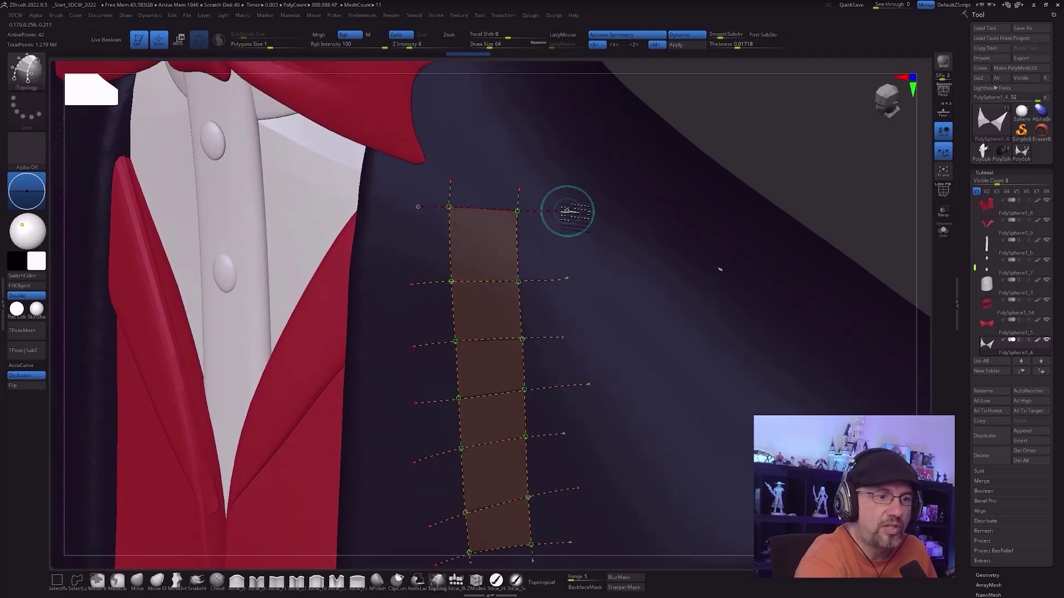
left_click(567, 210)
left_click(642, 207)
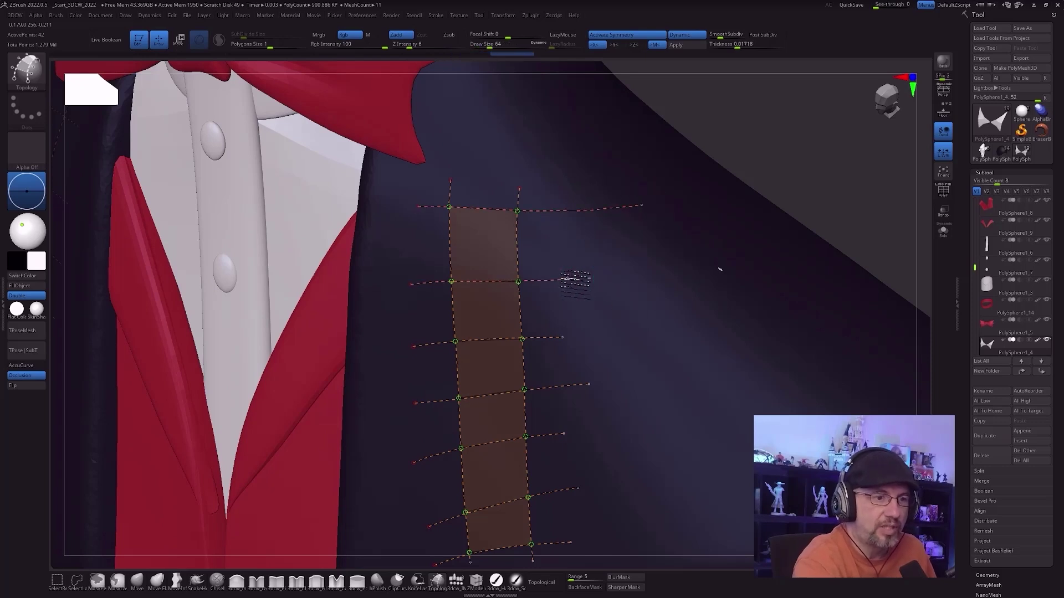
left_click(645, 269)
left_click(563, 337)
left_click(651, 326)
left_click(588, 384)
left_click(660, 379)
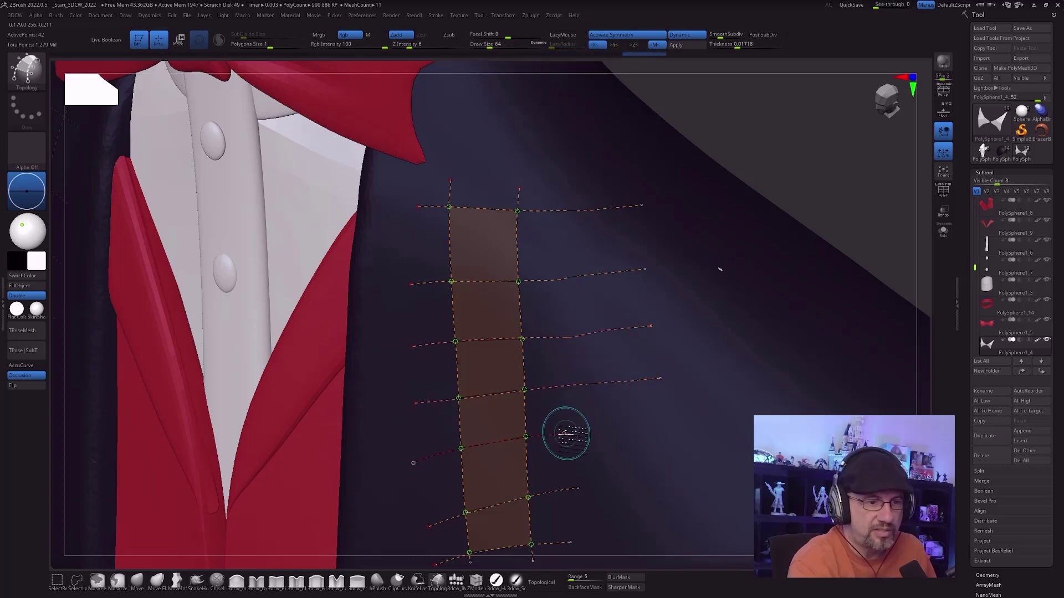
left_click(667, 426)
left_click(669, 480)
left_click(570, 542)
left_click(675, 531)
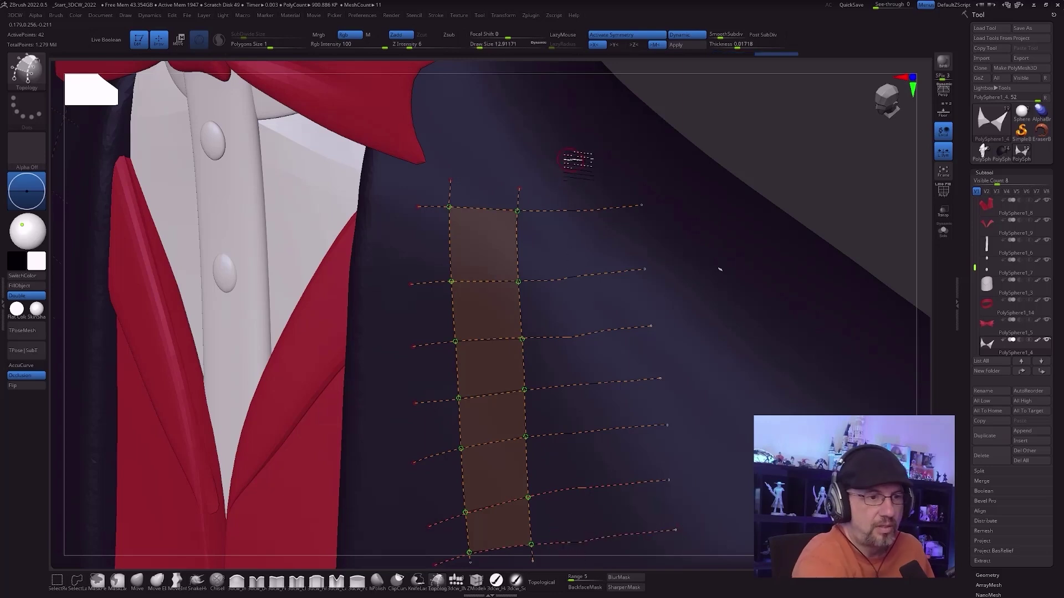
Step: Draw a vertical topology line across the extended crossing lines to add a second column of quads
left_click_drag(605, 540, 607, 548)
right_click_drag(748, 490, 767, 540, "ctrl")
right_click_drag(636, 365, 676, 368, "ctrl")
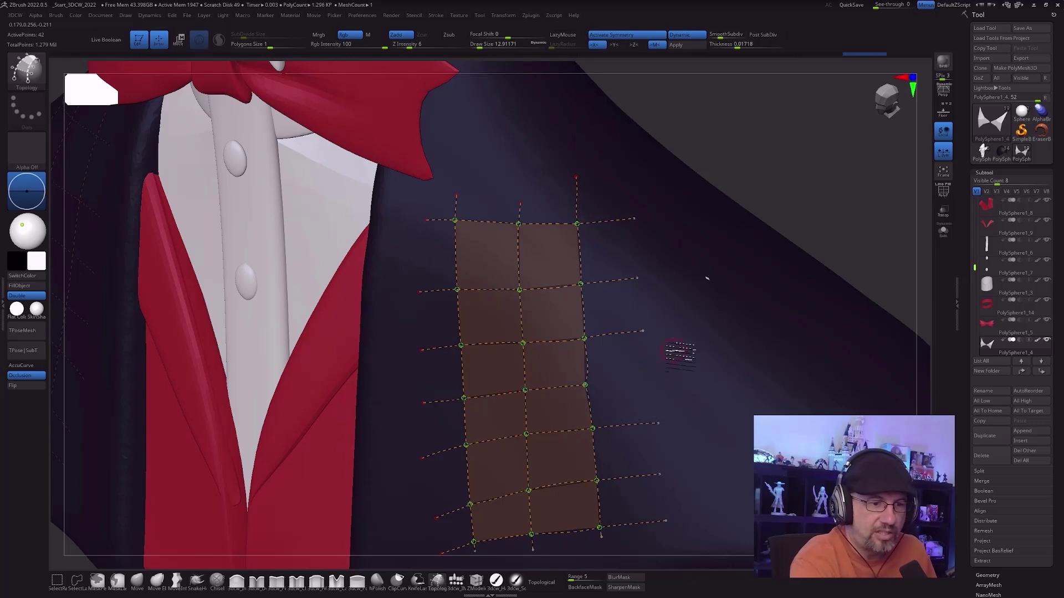
Step: Remove the loose topology line ends sticking out around the two-column grid
left_click_drag(652, 400, 645, 494)
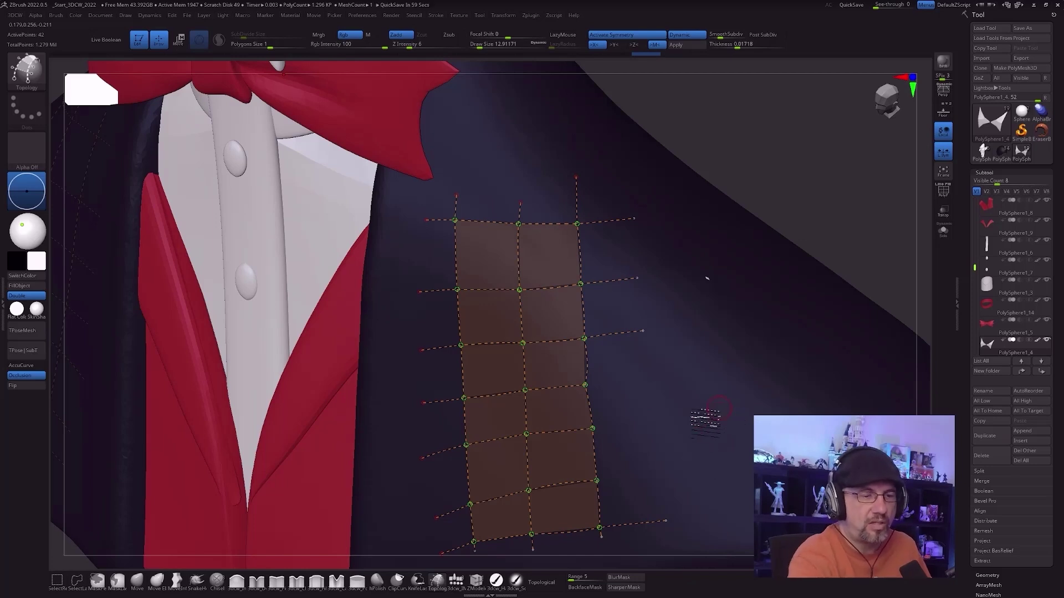
right_click_drag(704, 420, 699, 397, "alt")
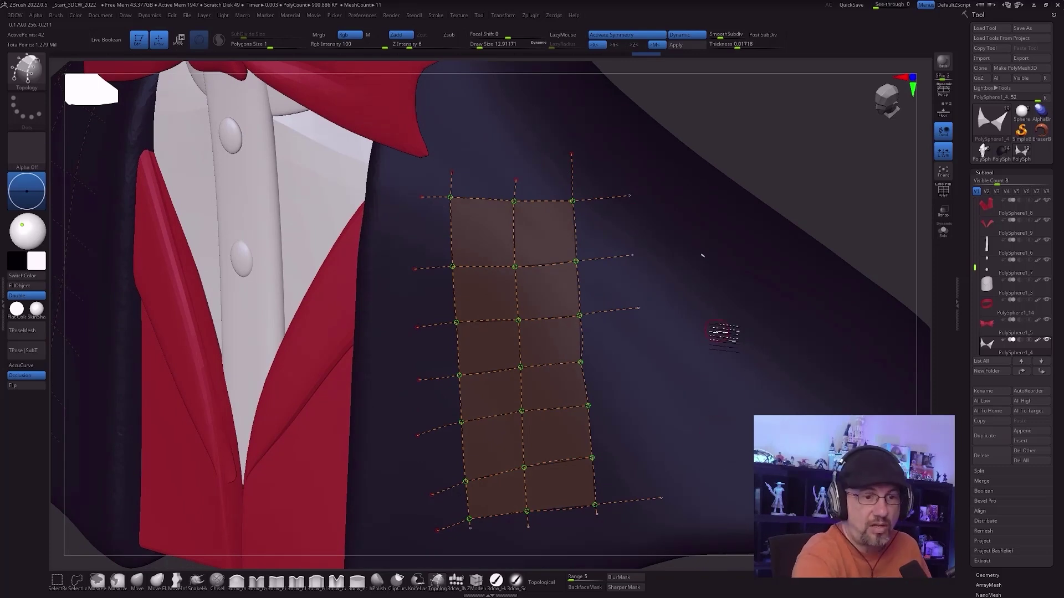
left_click_drag(721, 311, 714, 444, "alt")
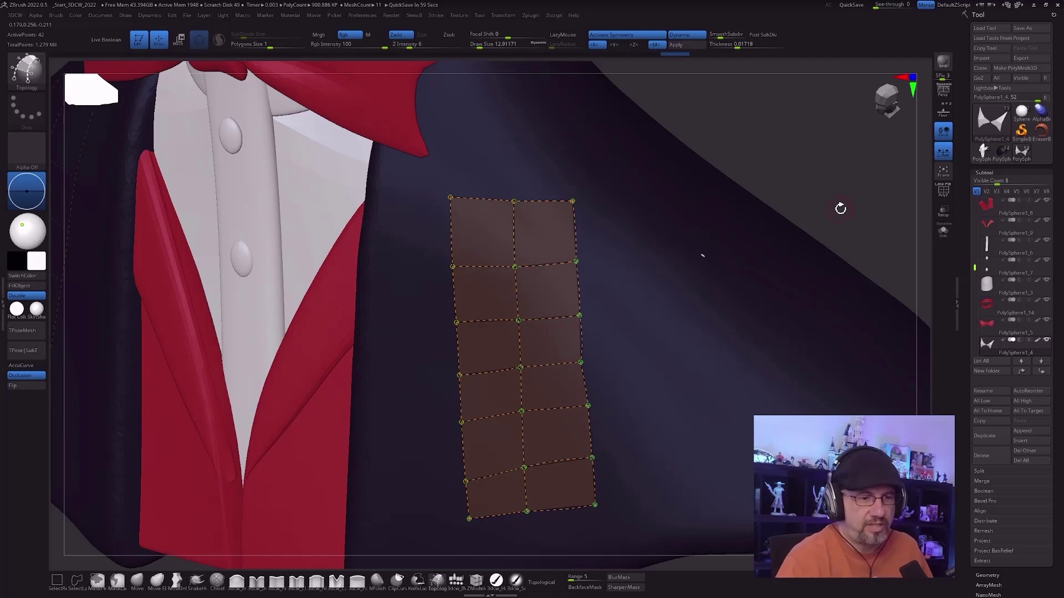
Step: Remove the lowest row of quads and its leftover line, leaving a grid two quads wide and five high
mouse_move(646, 456)
left_mouse_down()
mouse_move(637, 458)
mouse_move(658, 451)
mouse_move(646, 458)
left_mouse_up()
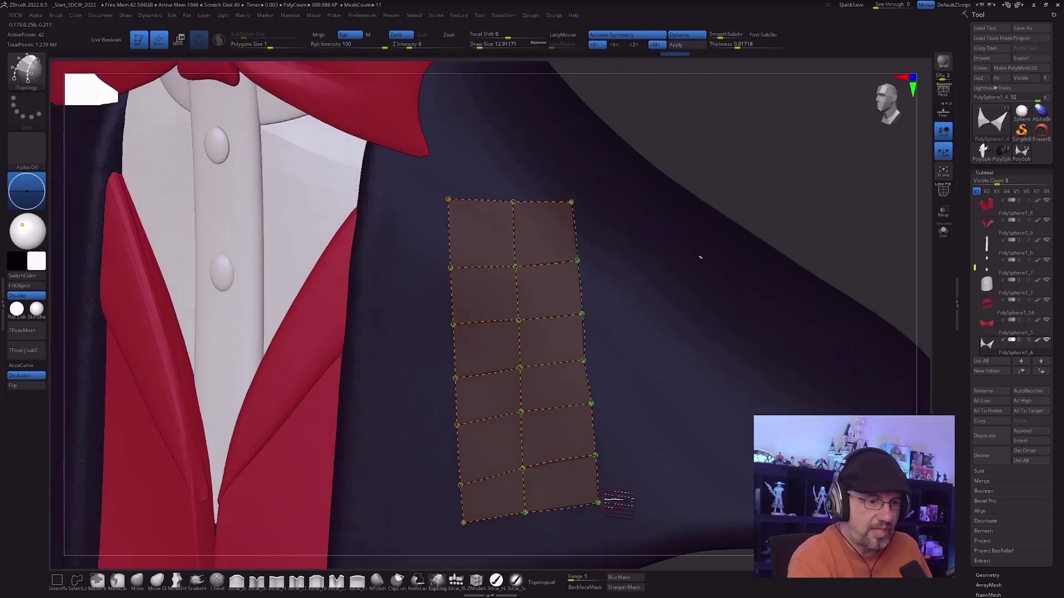
key("ctrl+z")
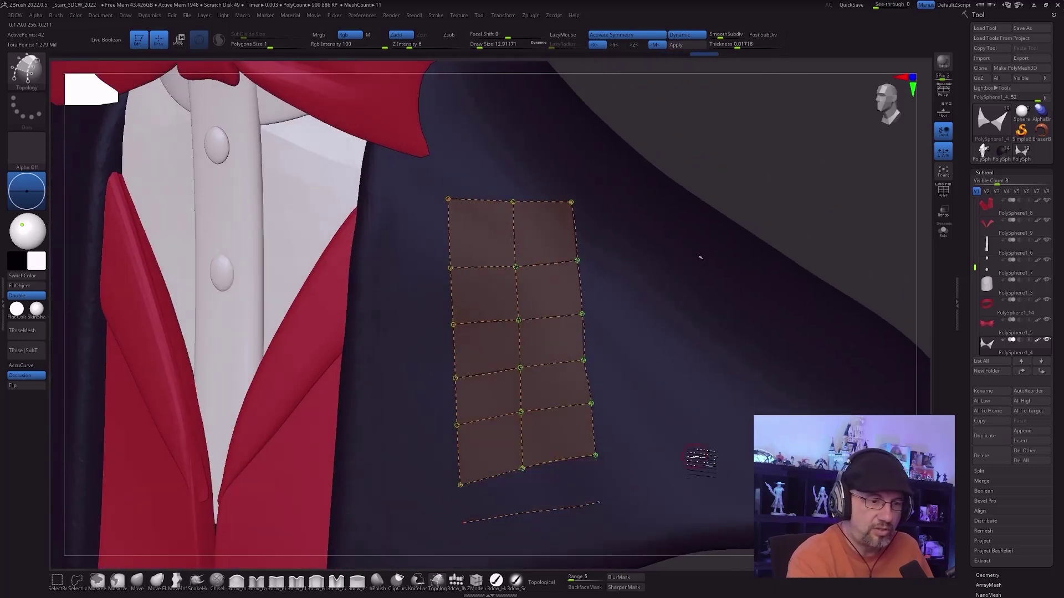
key("ctrl+z")
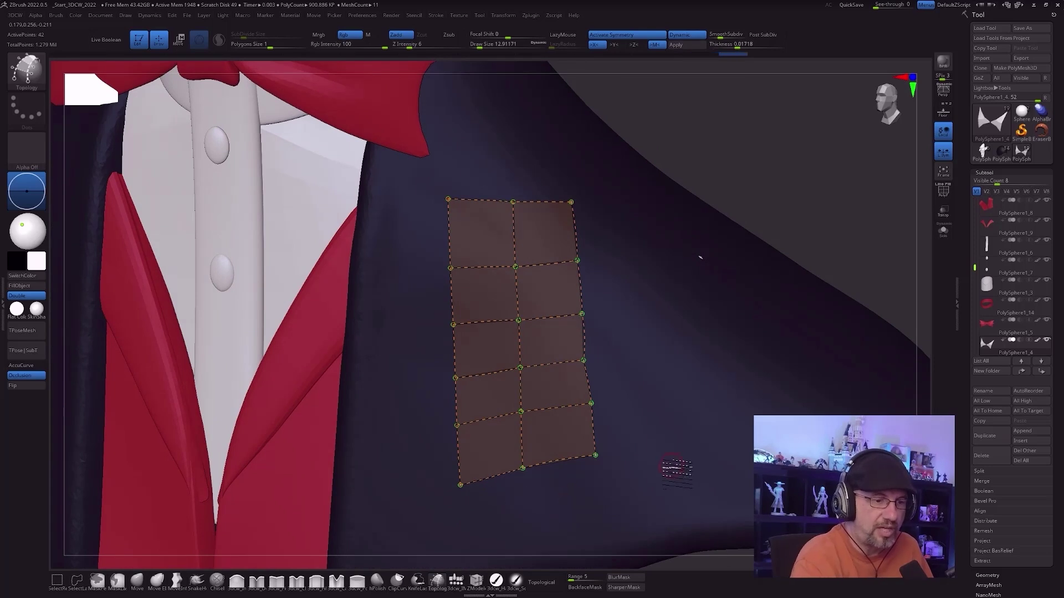
right_click_drag(636, 475, 673, 419)
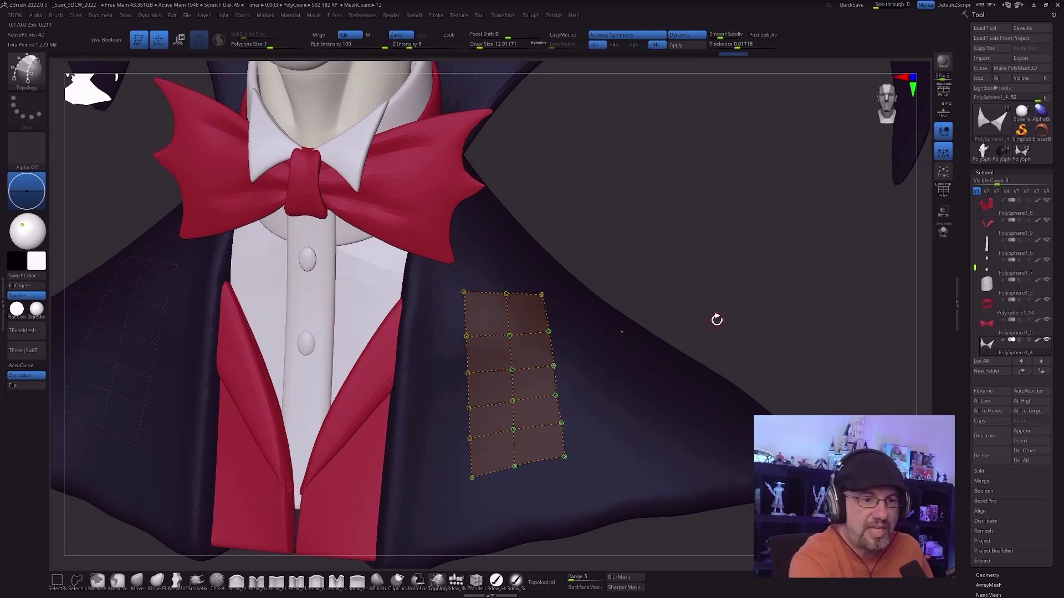
Step: Try generating a thick mesh from the topology grid at a draw size of about 59, and undo it
key("s")
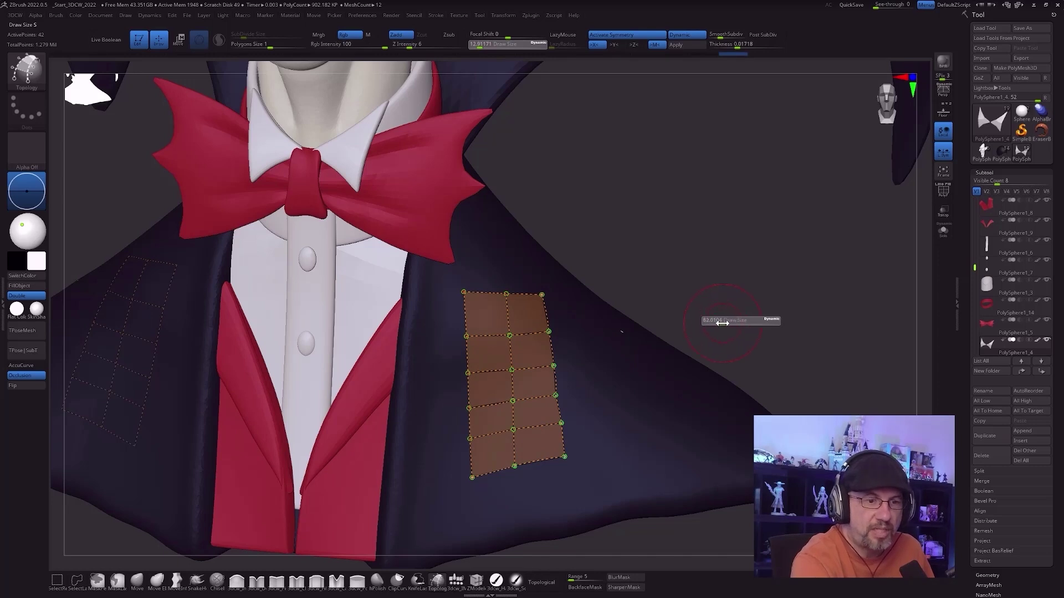
left_click(722, 322)
left_click(643, 435)
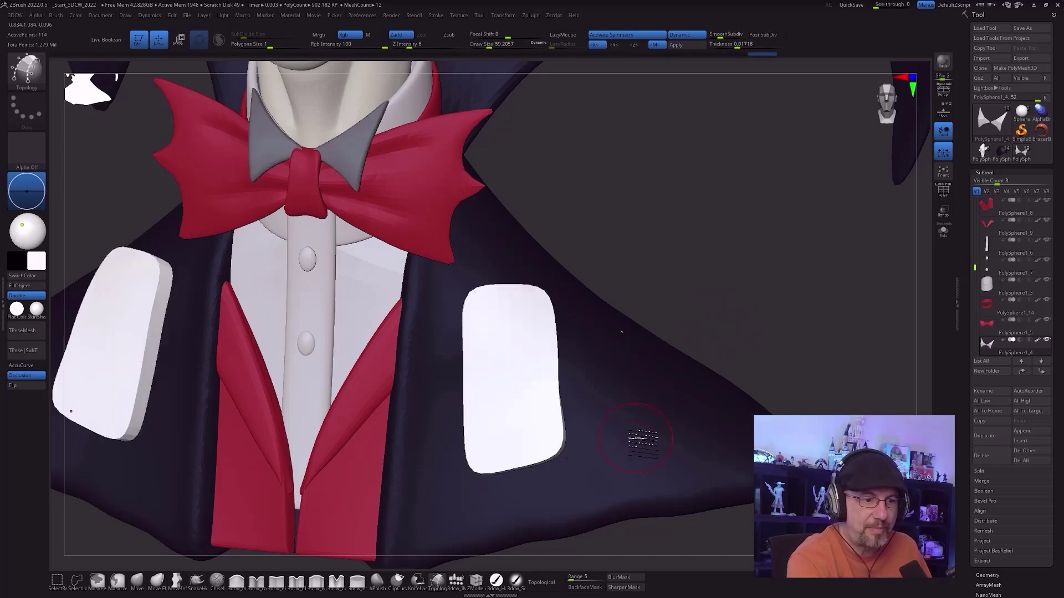
mouse_move(649, 428)
right_mouse_down()
mouse_move(610, 451)
mouse_move(674, 418)
mouse_move(654, 422)
right_mouse_up()
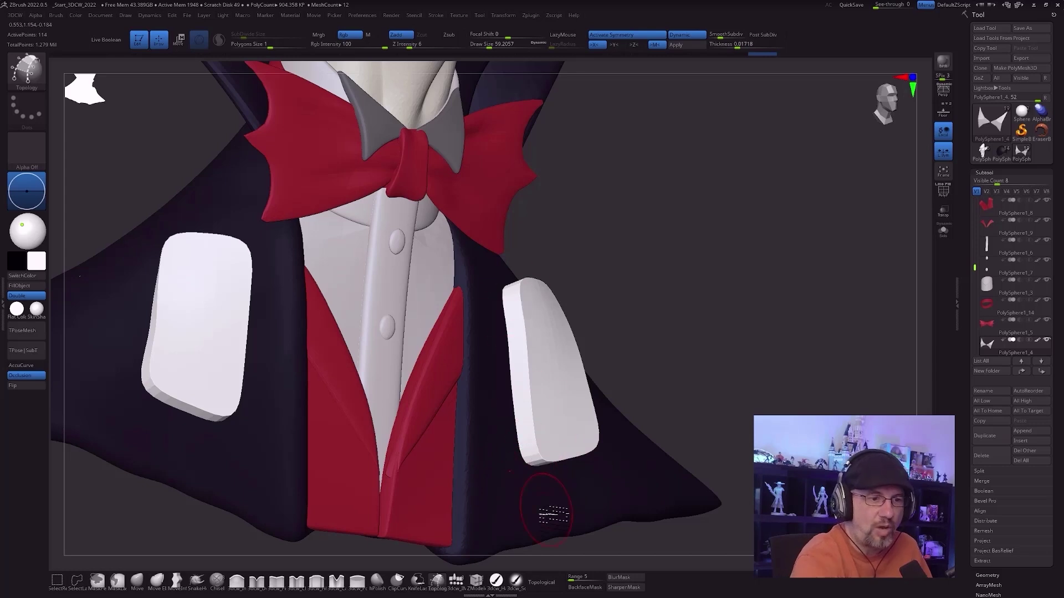
left_click_drag(693, 411, 729, 408)
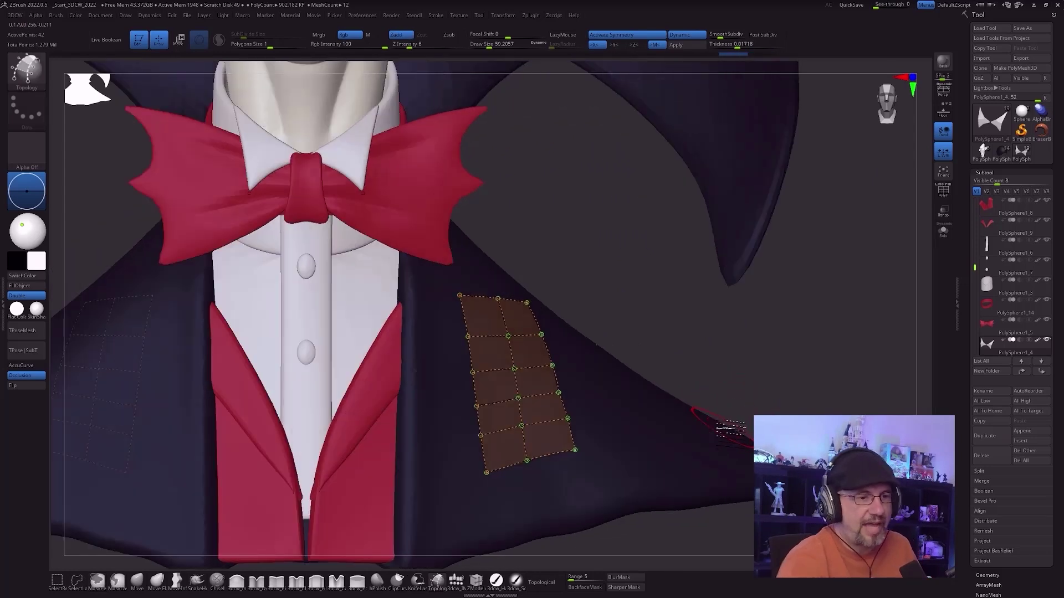
mouse_move(724, 368)
left_mouse_down()
mouse_move(743, 355)
mouse_move(750, 368)
mouse_move(740, 370)
left_mouse_up()
Step: Set the draw size to 1 and generate the mesh from the topology grid
key("s")
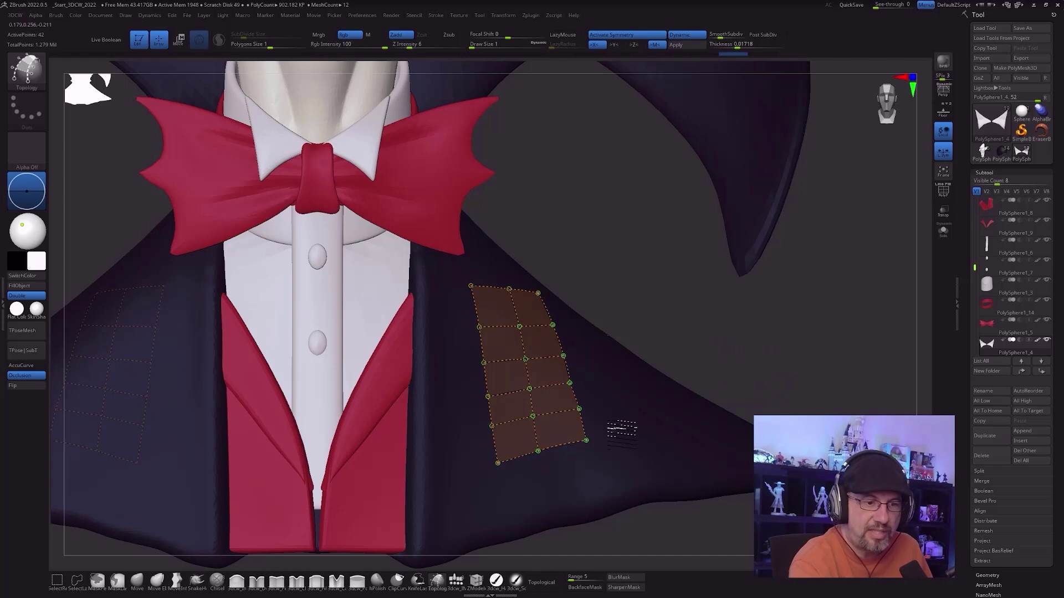
left_click(622, 429)
left_click_drag(709, 350, 711, 372)
Step: Turn off dynamic subdivision to show the base mesh of the patches on the cloak
key("ctrl")
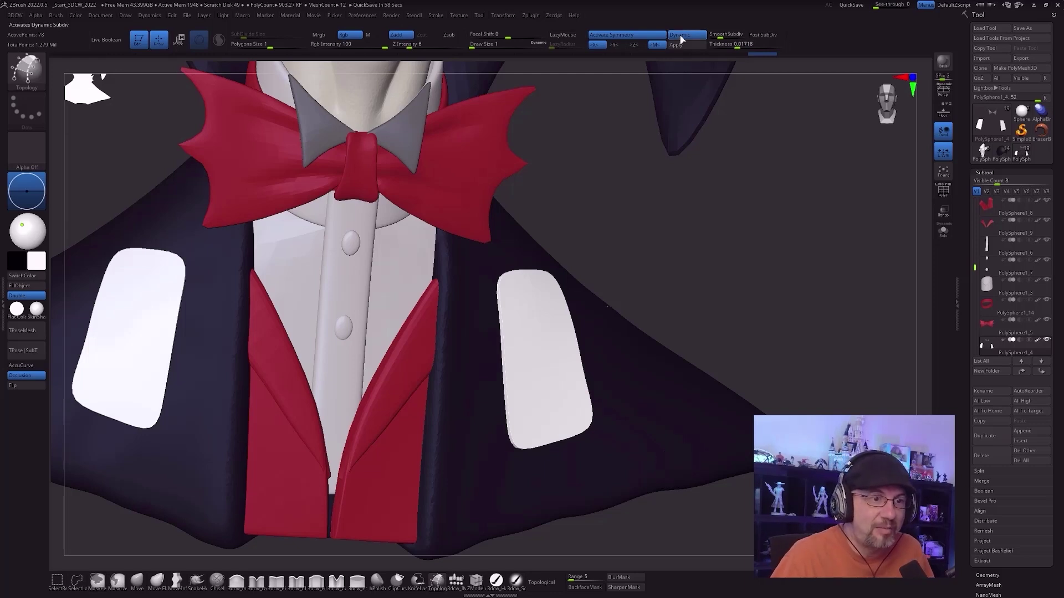
left_click_drag(701, 316, 715, 216)
key("shift+d")
left_click_drag(767, 329, 582, 435)
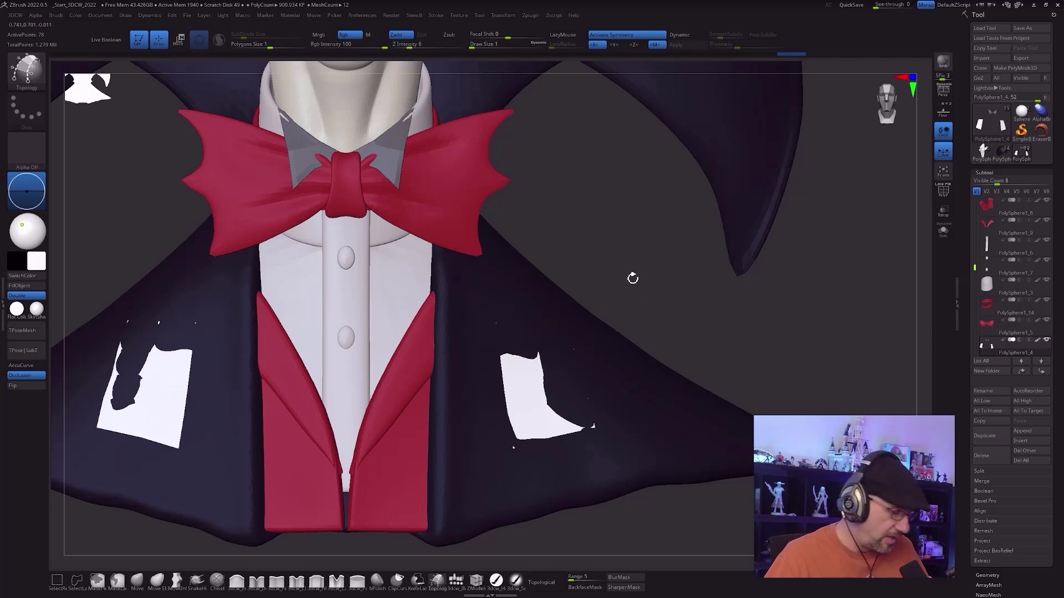
Step: Split the unmasked points into a separate subtool, select the new patches, and isolate them with their wireframe shown
key("grave")
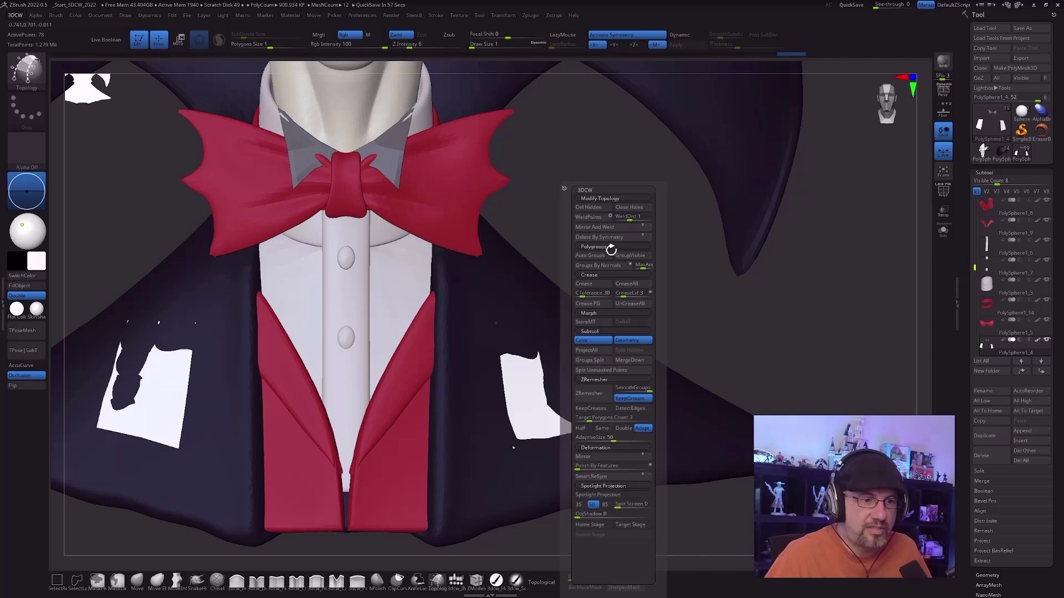
left_click(604, 371)
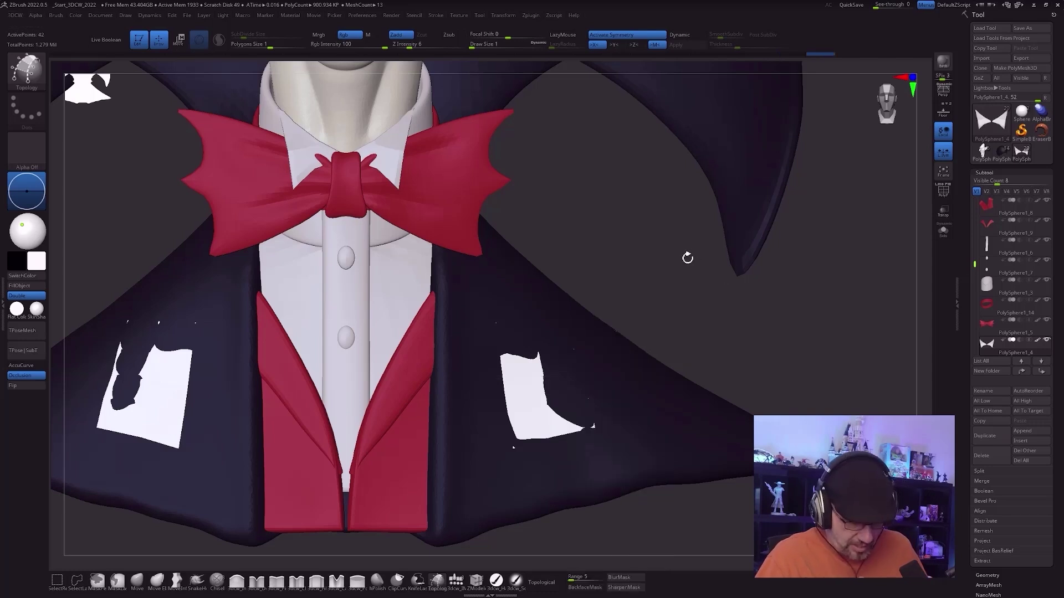
key("shift+f")
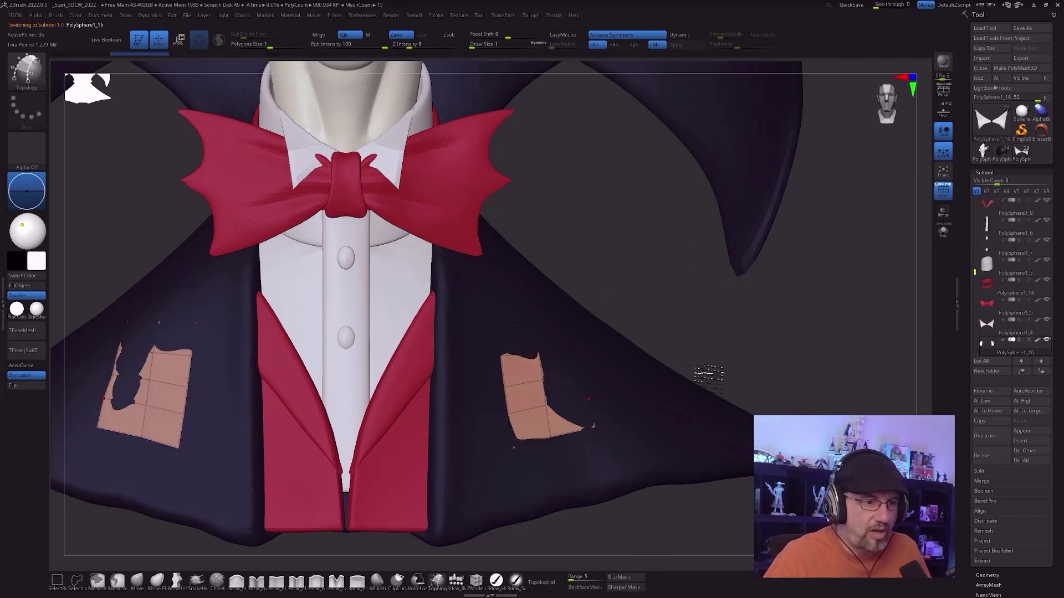
left_click(945, 236)
Step: Adjust the patch's outline and edge flow using the Move brush at a draw size of about 33
left_click_drag(679, 337, 614, 342)
left_click(137, 580)
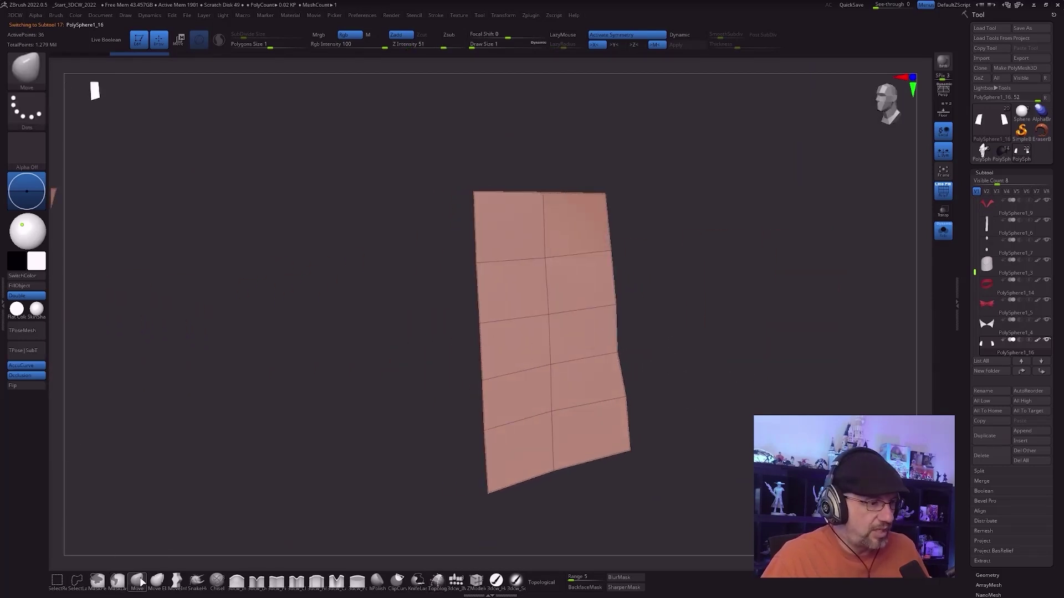
key("s")
left_click_drag(283, 384, 279, 384)
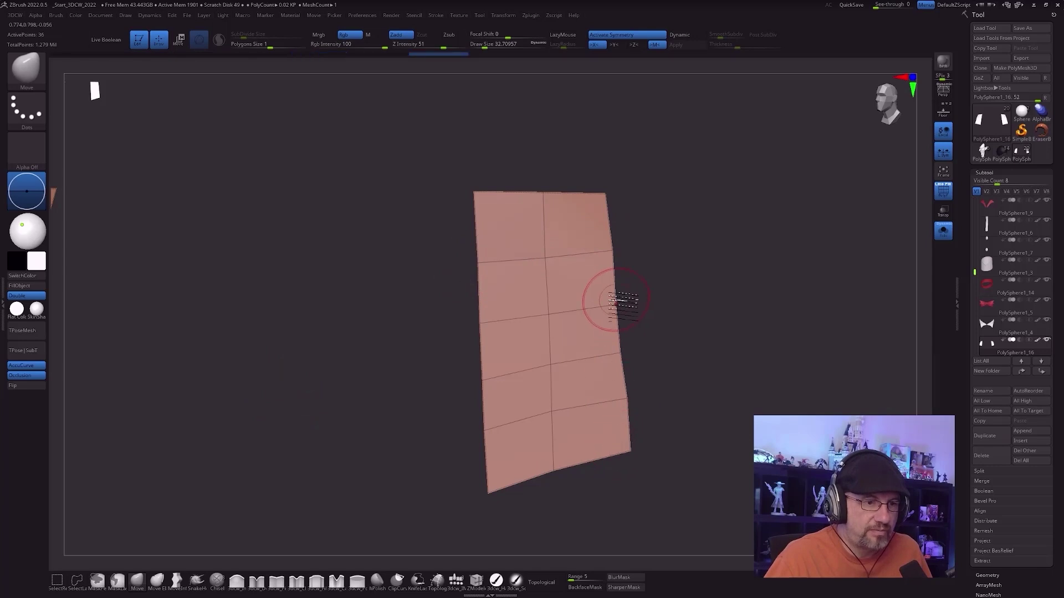
left_click_drag(691, 263, 563, 257)
left_click_drag(634, 276, 763, 321, "shift")
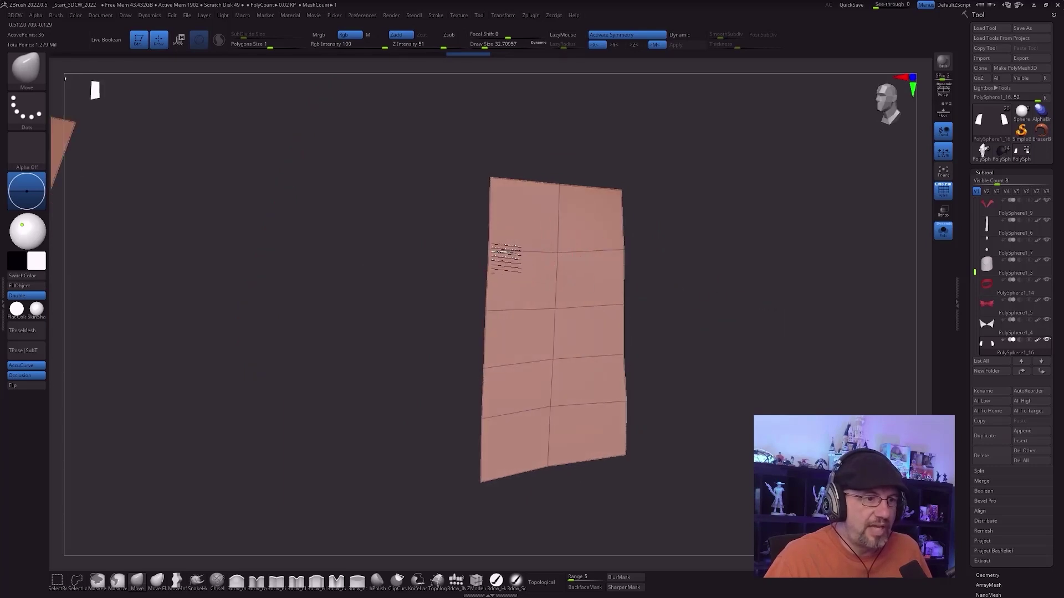
mouse_move(698, 306)
left_mouse_down()
mouse_move(712, 319)
mouse_move(688, 320)
mouse_move(717, 315)
left_mouse_up()
Step: Turn on dynamic subdivision for the patches and remove all their creases
key("d")
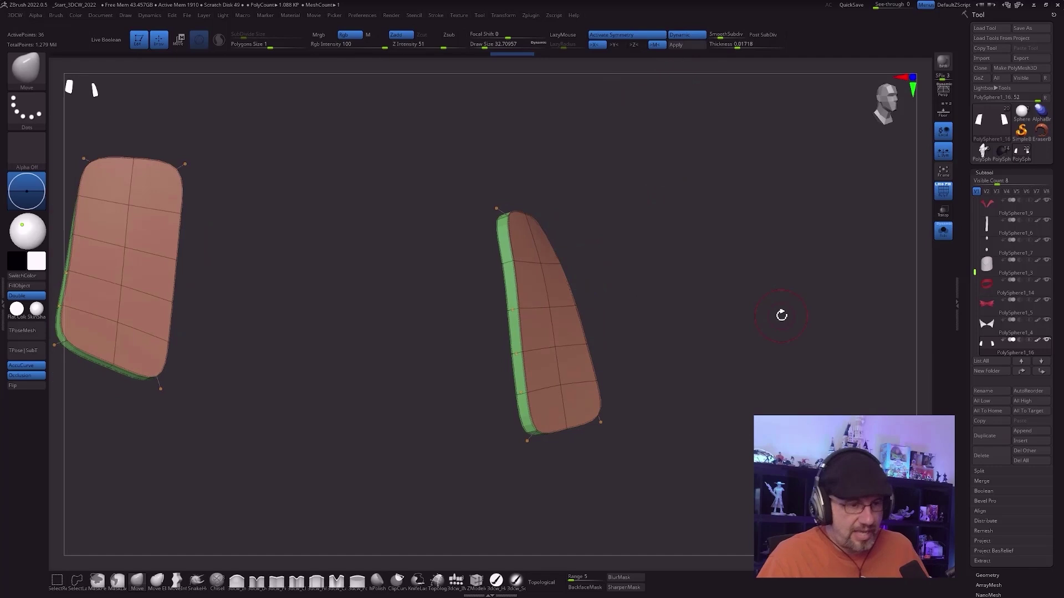
left_click_drag(684, 329, 726, 291)
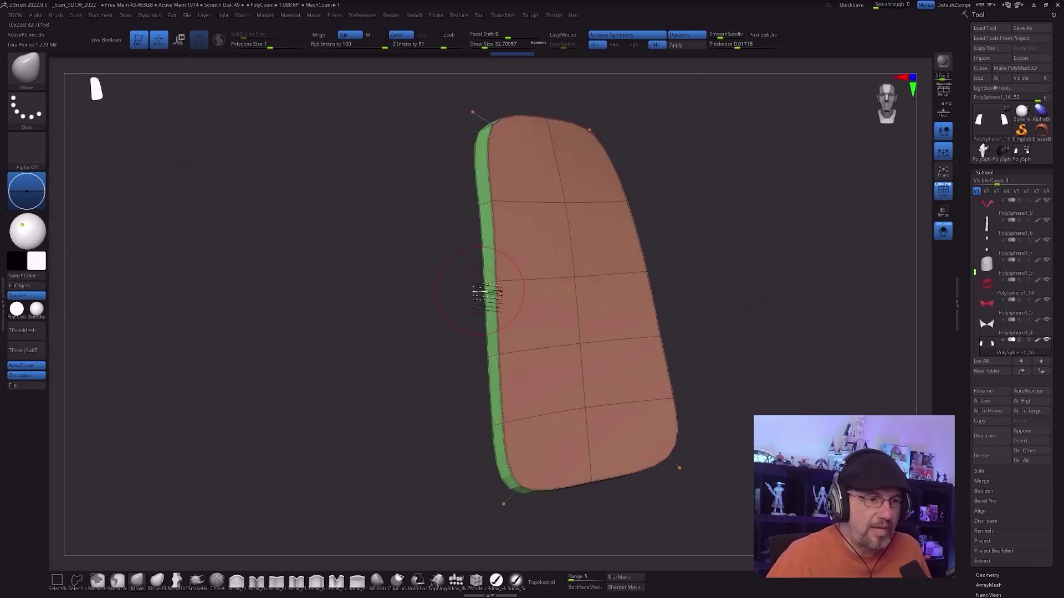
key("3")
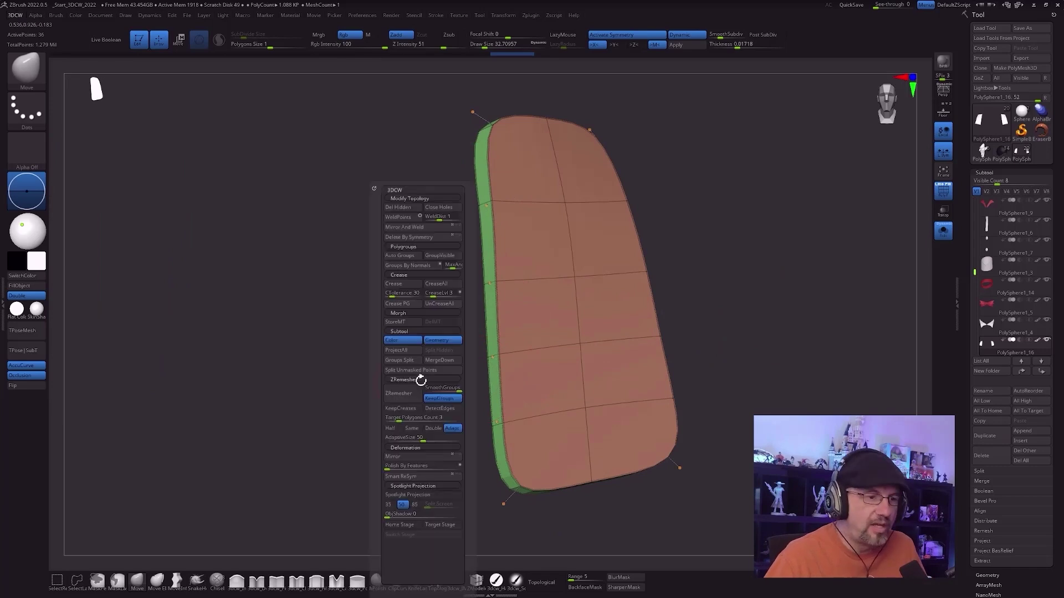
left_click(443, 309)
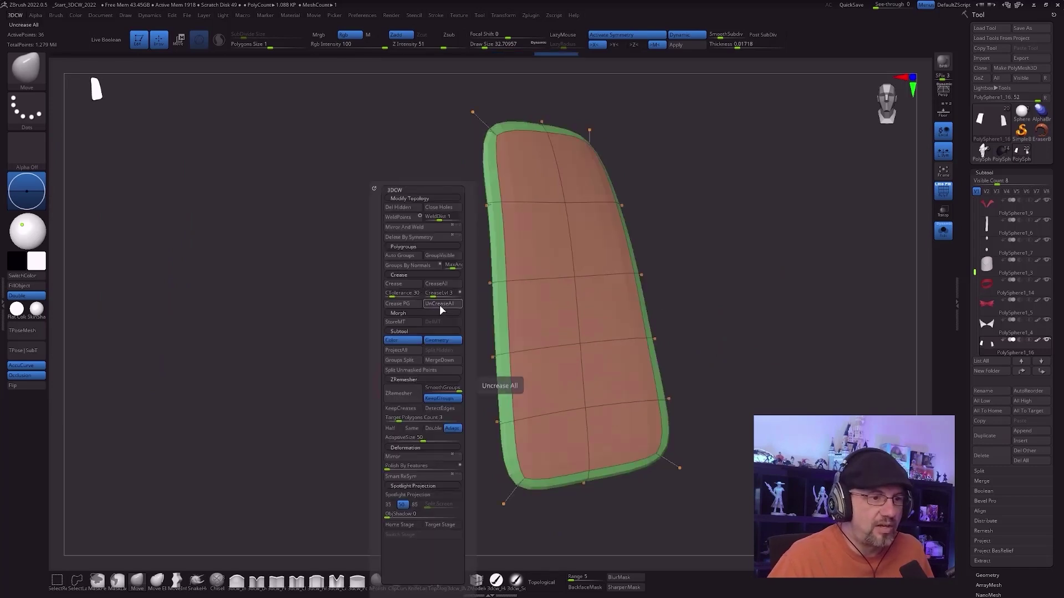
Step: Hide the wireframe, inspect the rounded patch, and set its smooth subdivision levels to 3
mouse_move(746, 305)
left_mouse_down()
mouse_move(691, 316)
mouse_move(755, 315)
left_mouse_up()
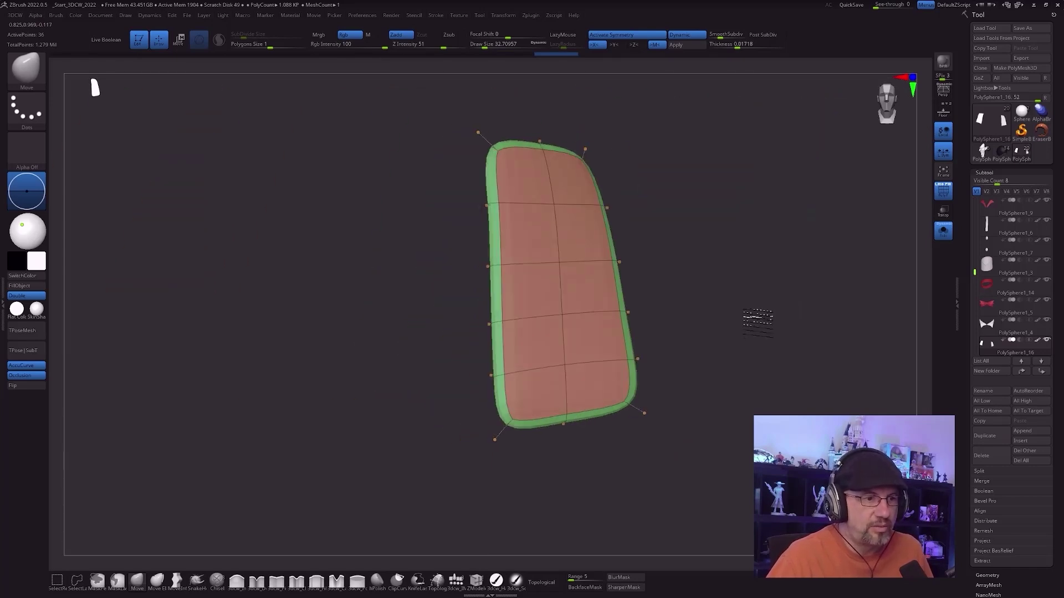
key("shift+f")
left_click_drag(743, 248, 731, 244)
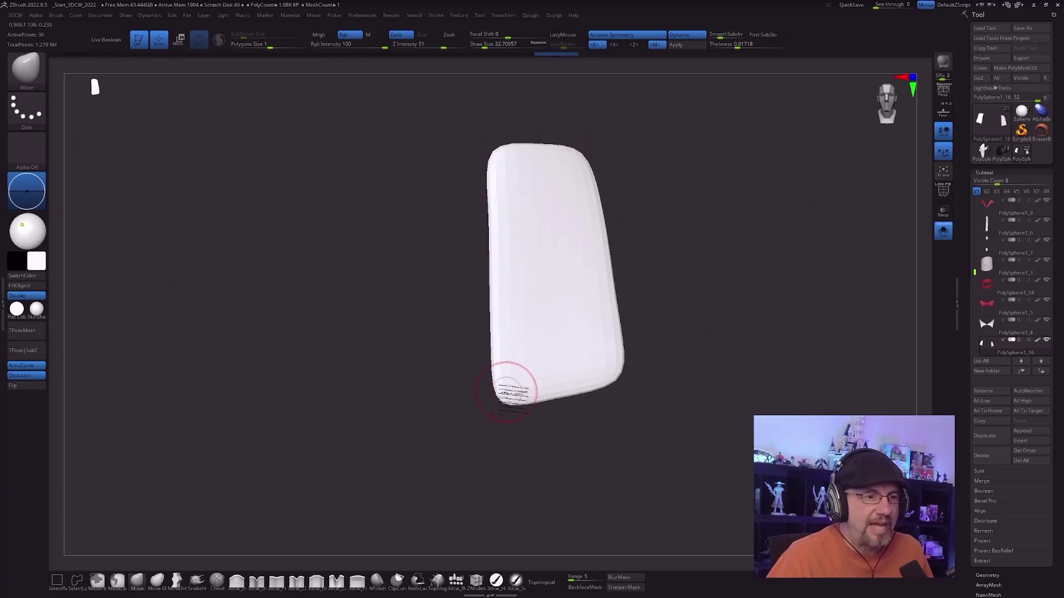
left_click_drag(705, 288, 698, 324)
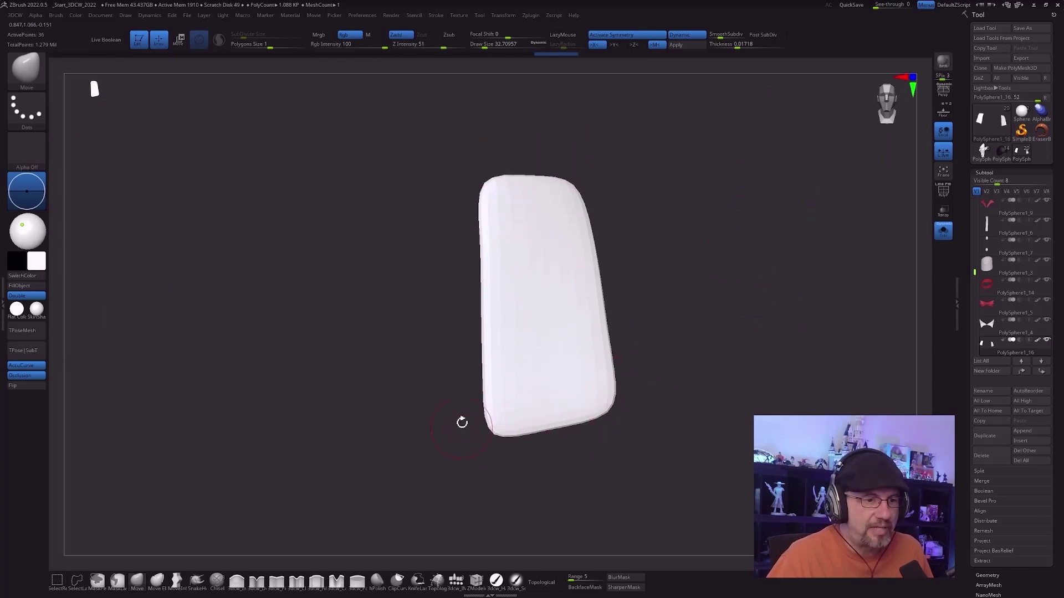
left_click_drag(712, 195, 550, 165)
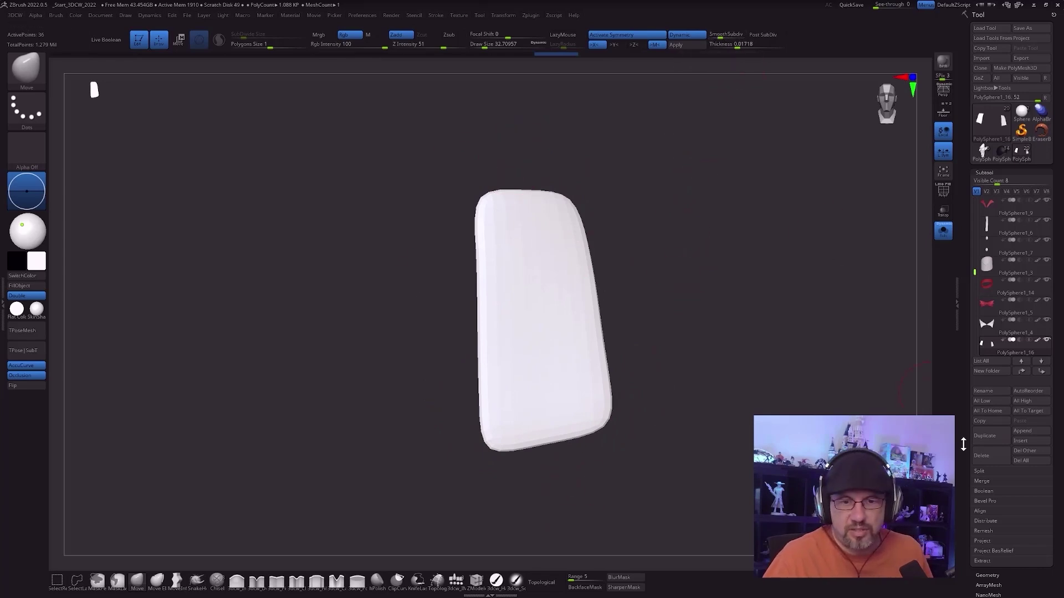
scroll(964, 445, "down", 5)
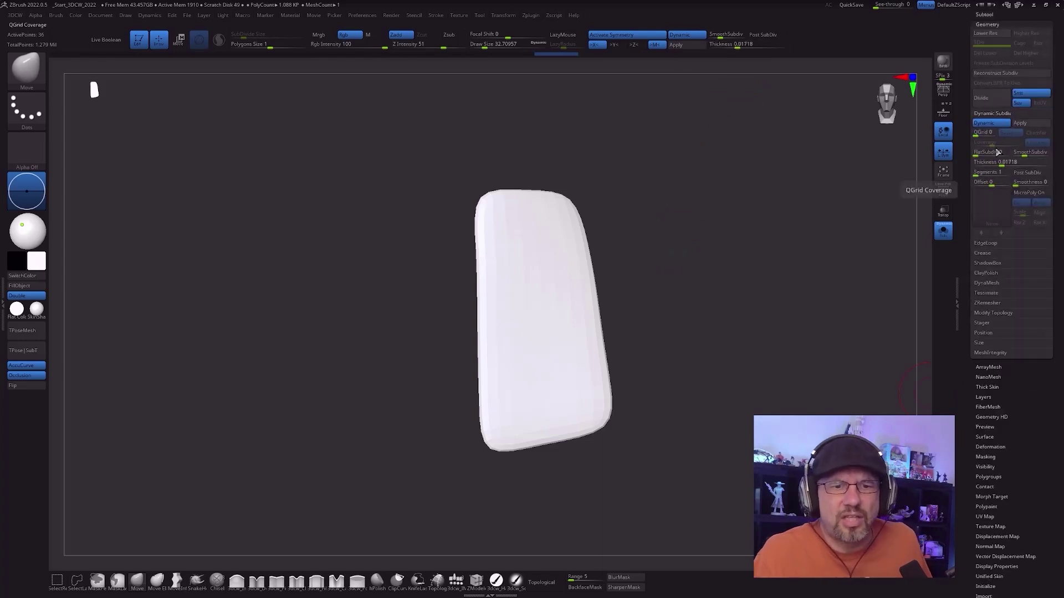
left_click_drag(1022, 153, 1026, 154)
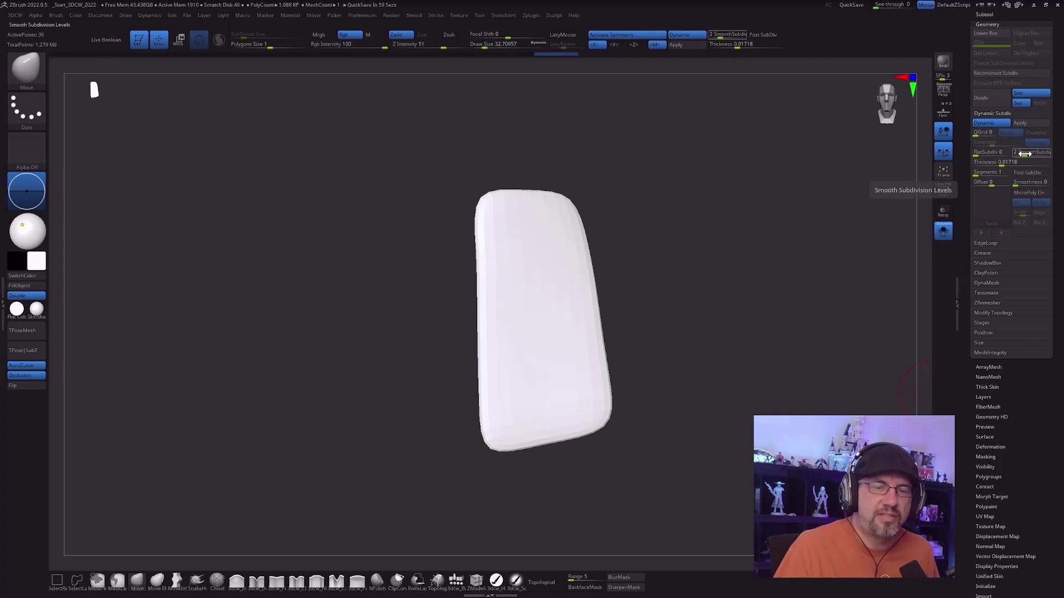
left_click_drag(1026, 154, 1032, 154)
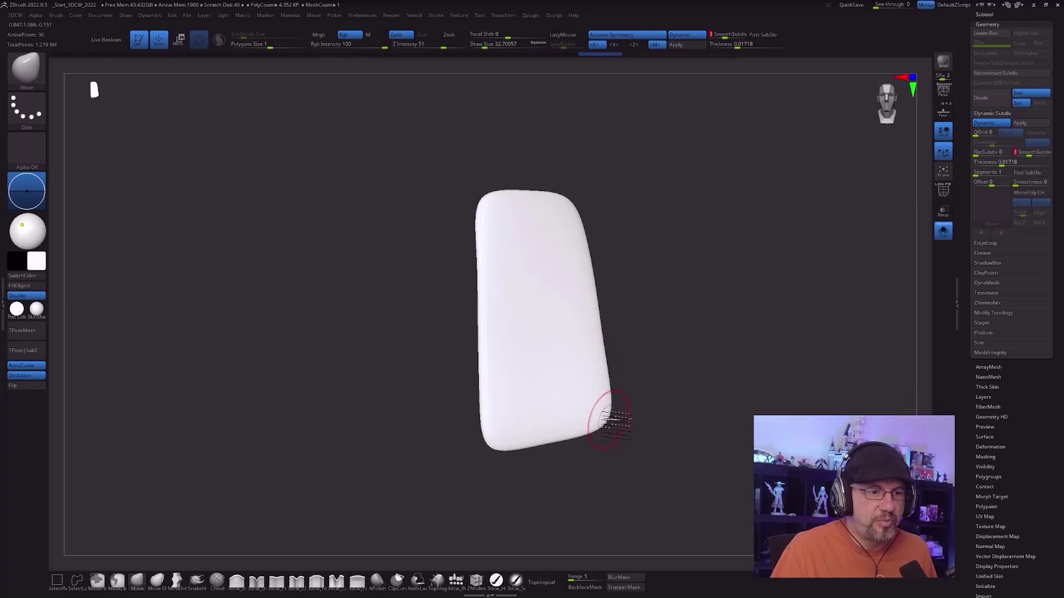
Step: Set the dynamic subdivision thickness of the patches to 0.02472 and check both from the front
left_click_drag(721, 287, 698, 317, "alt")
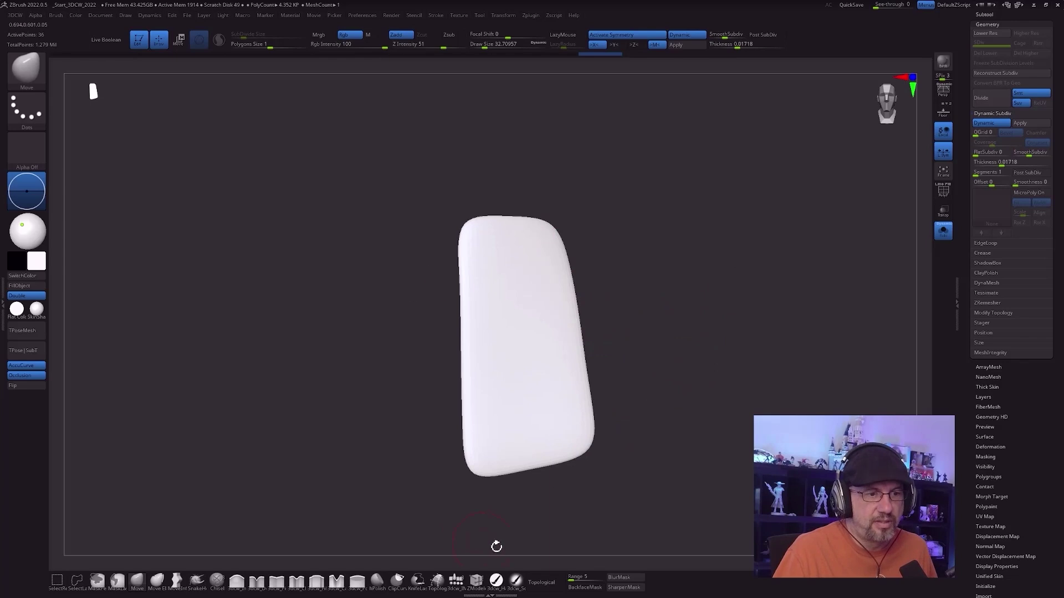
left_click_drag(673, 321, 696, 295)
left_click_drag(737, 45, 740, 48)
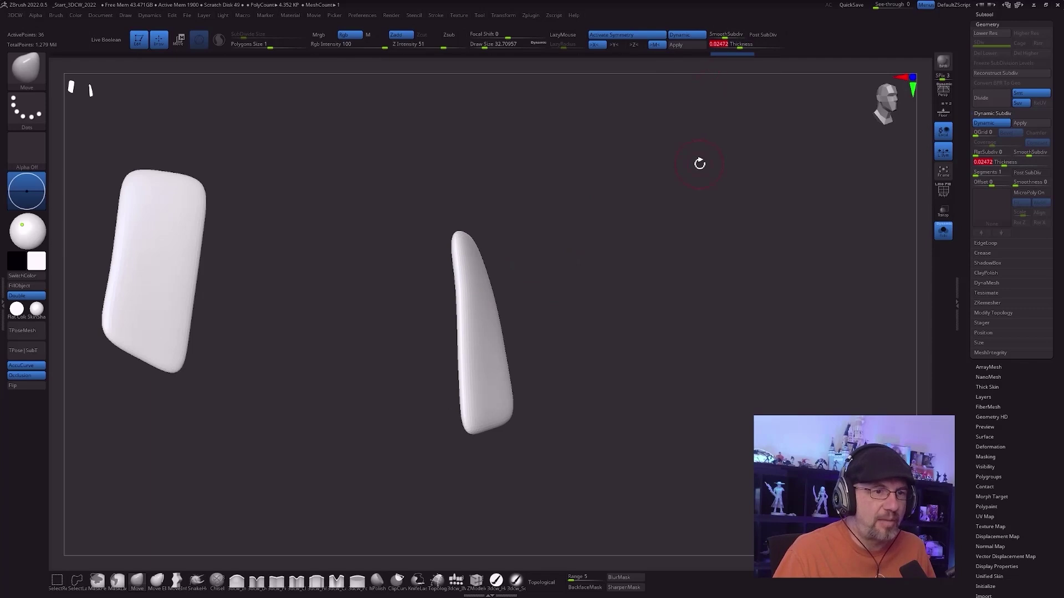
left_click_drag(609, 443, 741, 350)
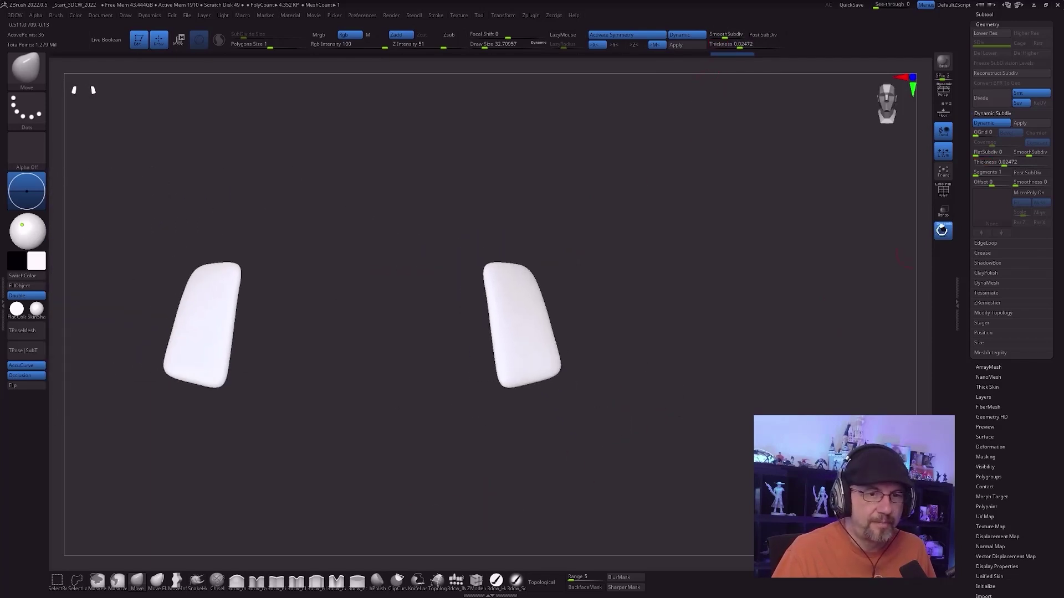
Step: Show all the subtools again and inspect the patches on the jacket from the front and at an angle
left_click(943, 234)
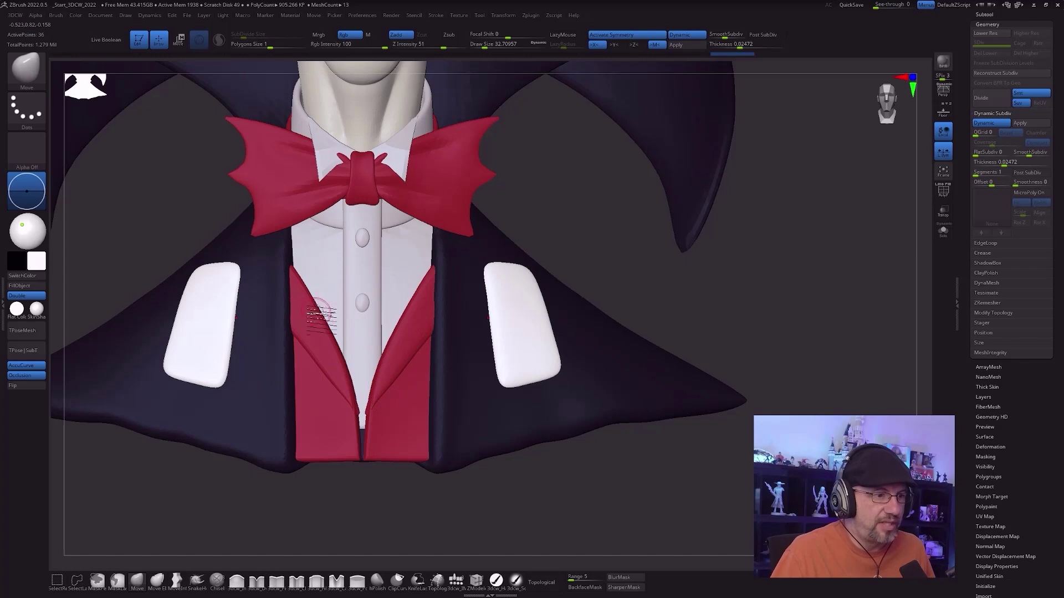
left_click_drag(673, 464, 729, 490, "alt")
left_click_drag(797, 312, 764, 395, "alt")
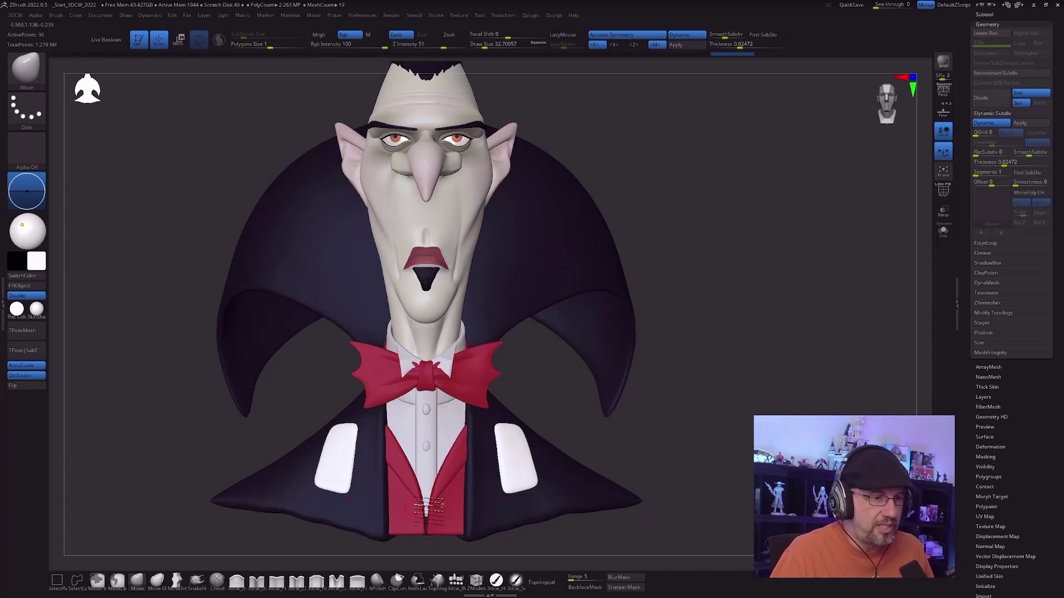
left_click_drag(708, 429, 589, 437)
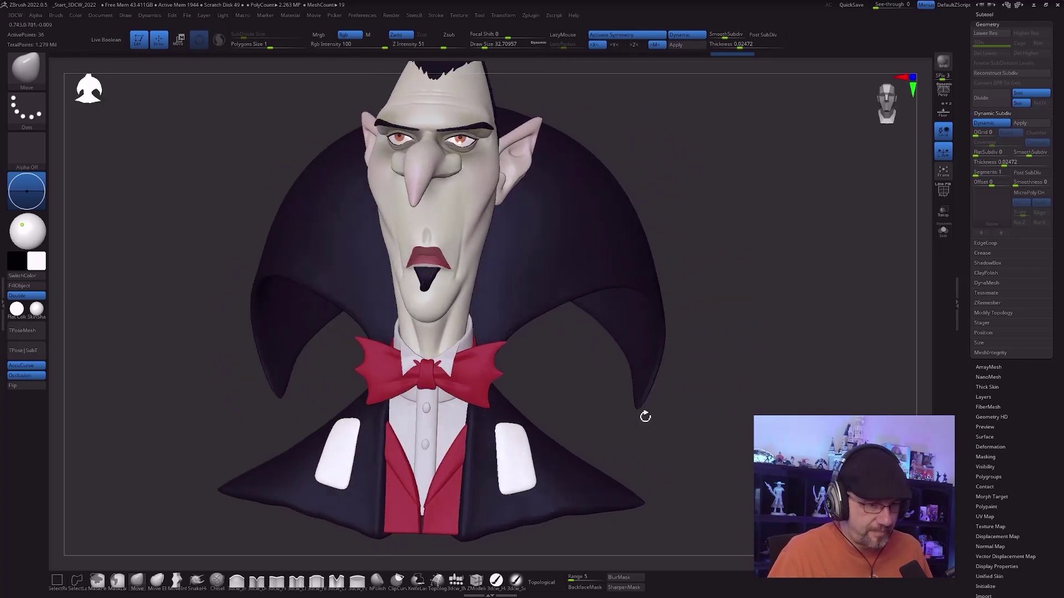
left_click_drag(701, 441, 578, 460)
Step: Hide the patch subtool, show the rest of the bust, and make the dark jacket the active subtool
left_click(943, 230)
left_click_drag(966, 217, 964, 311)
left_click(984, 173)
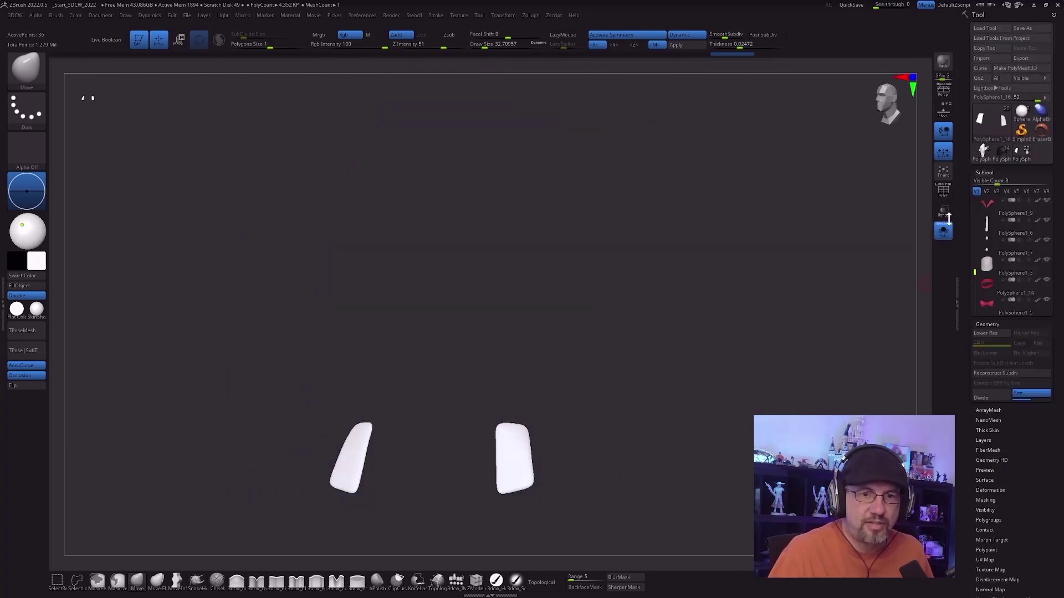
left_click_drag(744, 371, 759, 341, "alt")
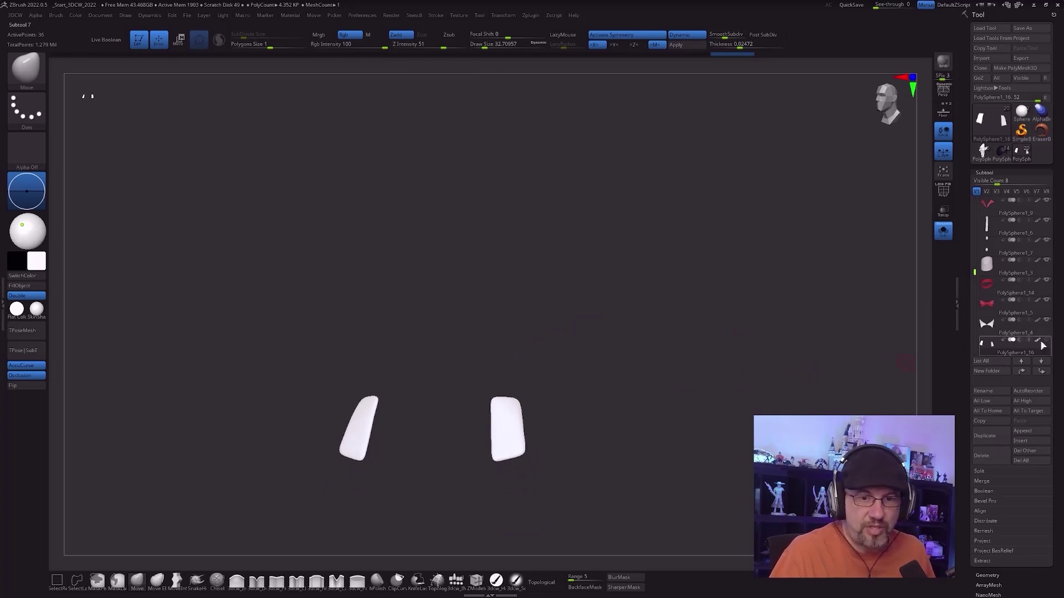
left_click(943, 230)
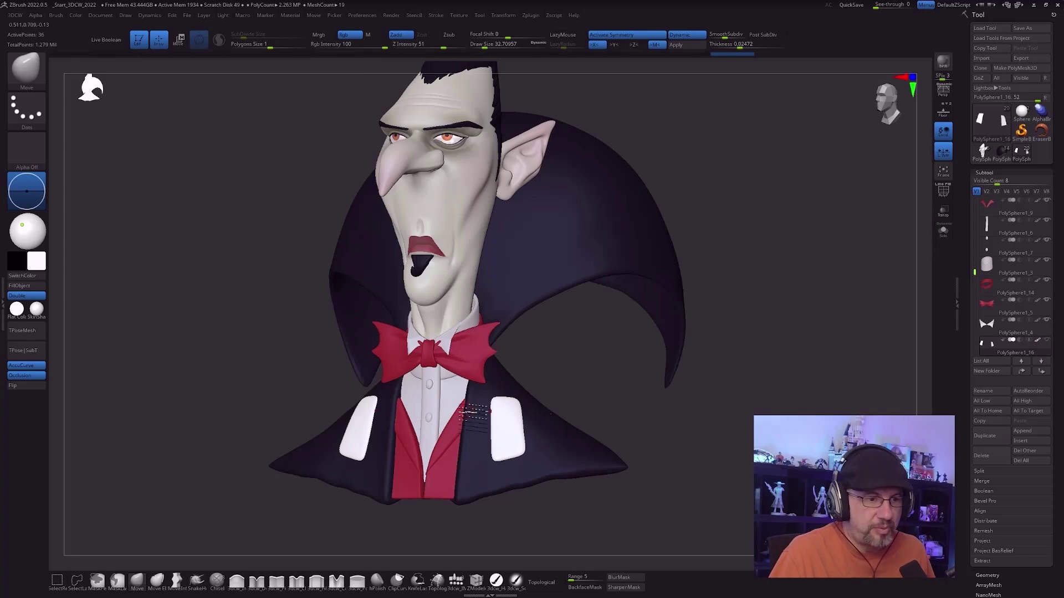
left_click(525, 394, "alt")
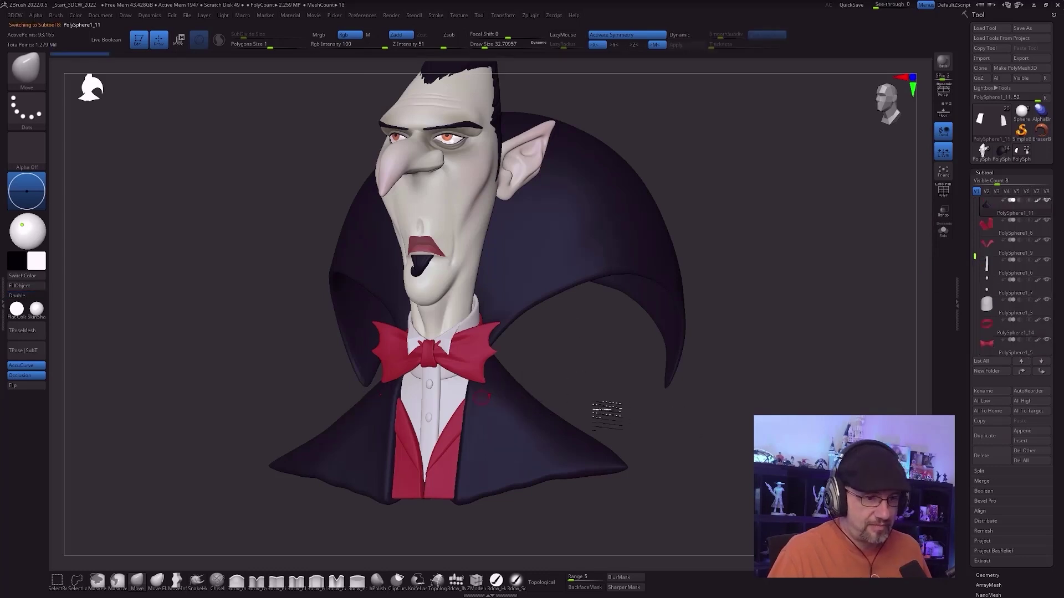
Step: Set the Move brush's draw size to about 74 and frame the whole bust
key("s")
left_click(594, 380)
mouse_move(600, 382)
left_mouse_down("alt")
mouse_move(582, 358)
mouse_move(610, 413)
mouse_move(746, 432)
mouse_move(638, 445)
left_mouse_up("alt")
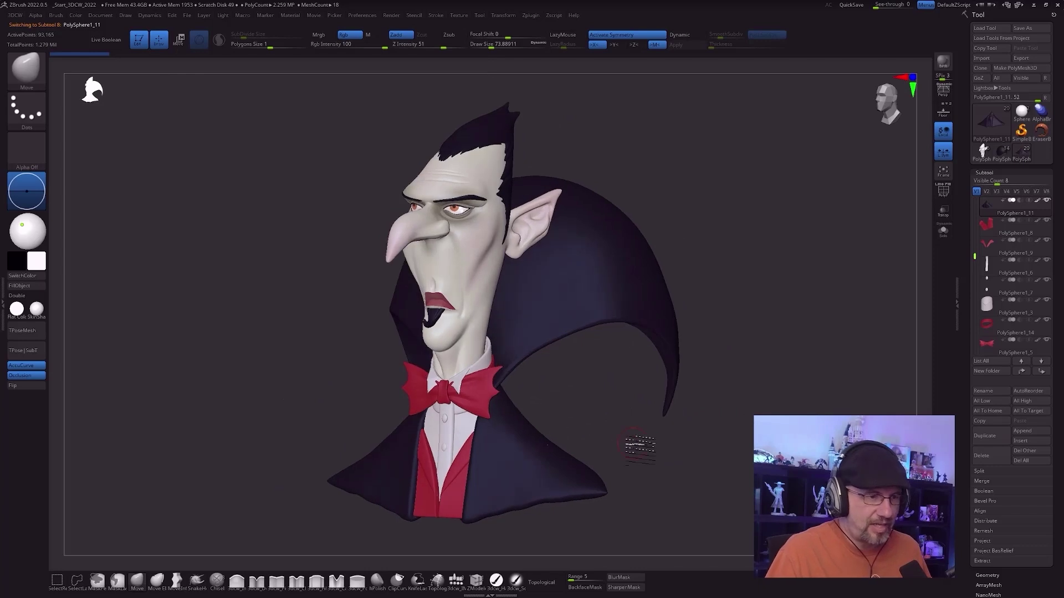